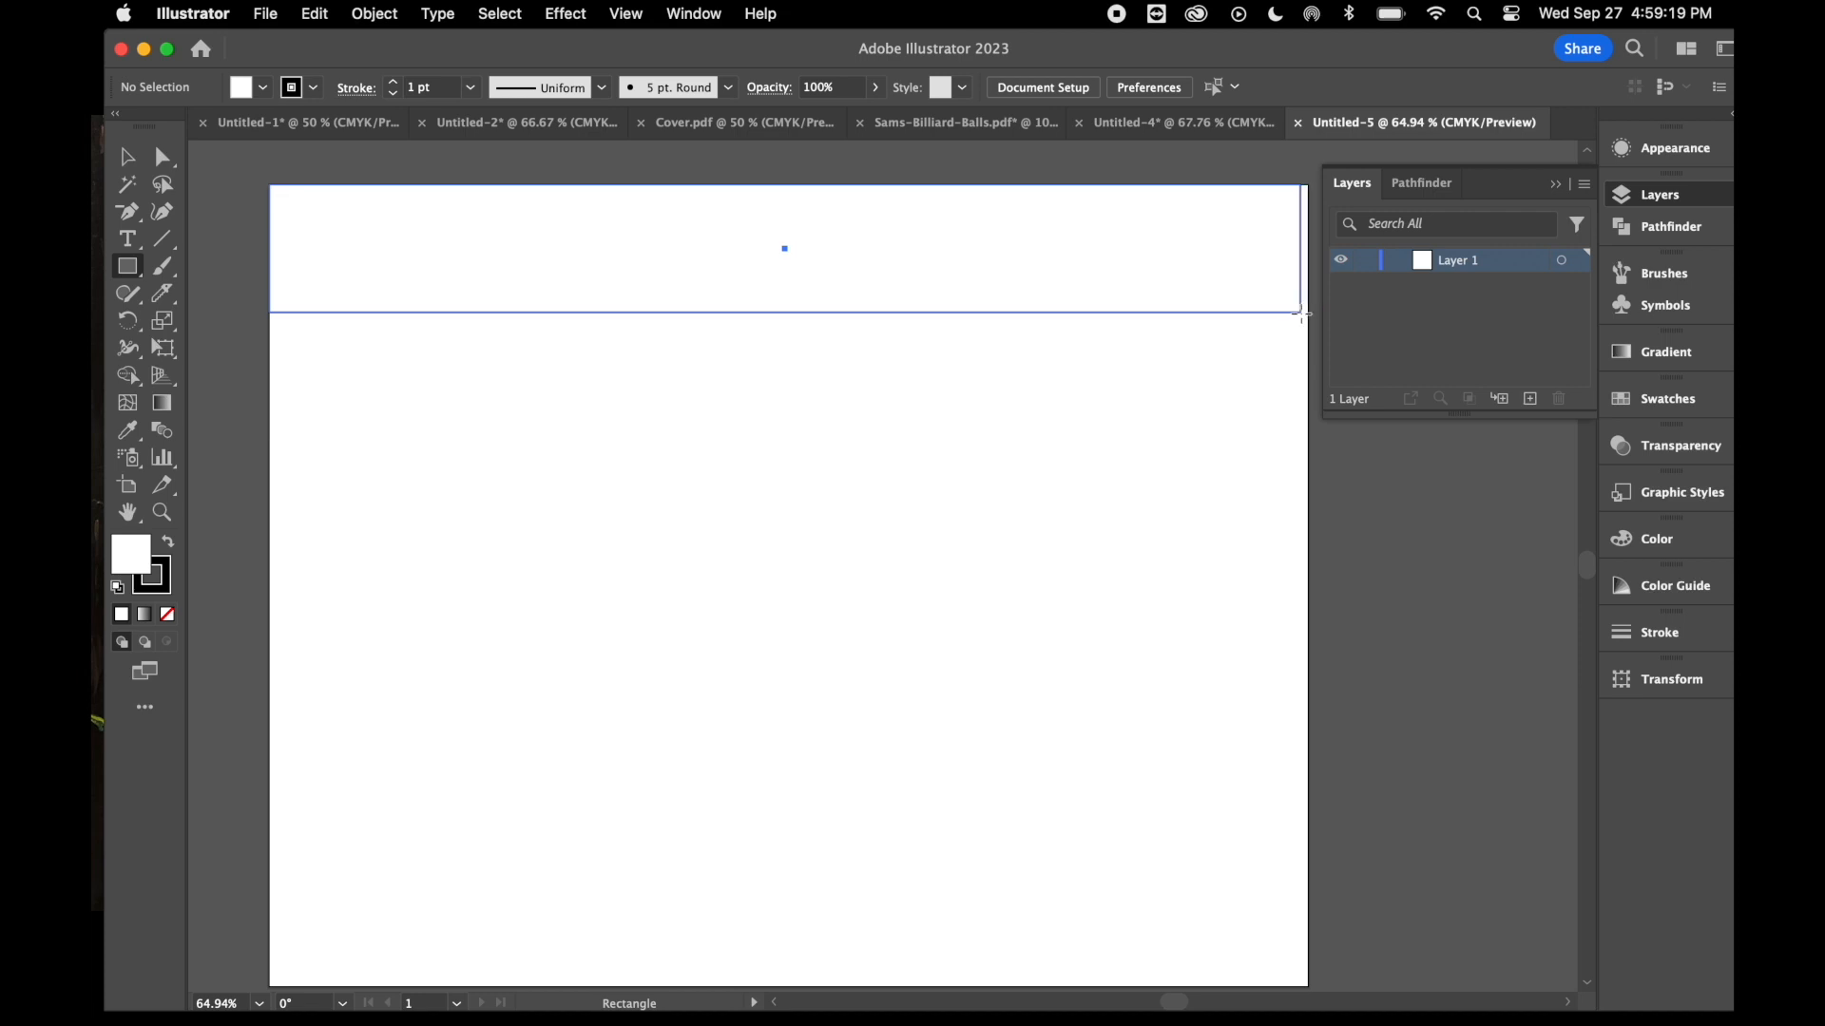
- Fill the rectangle across the artboard's upper edge with a linear white-to-black gradient at a 90° angle
click(1658, 349)
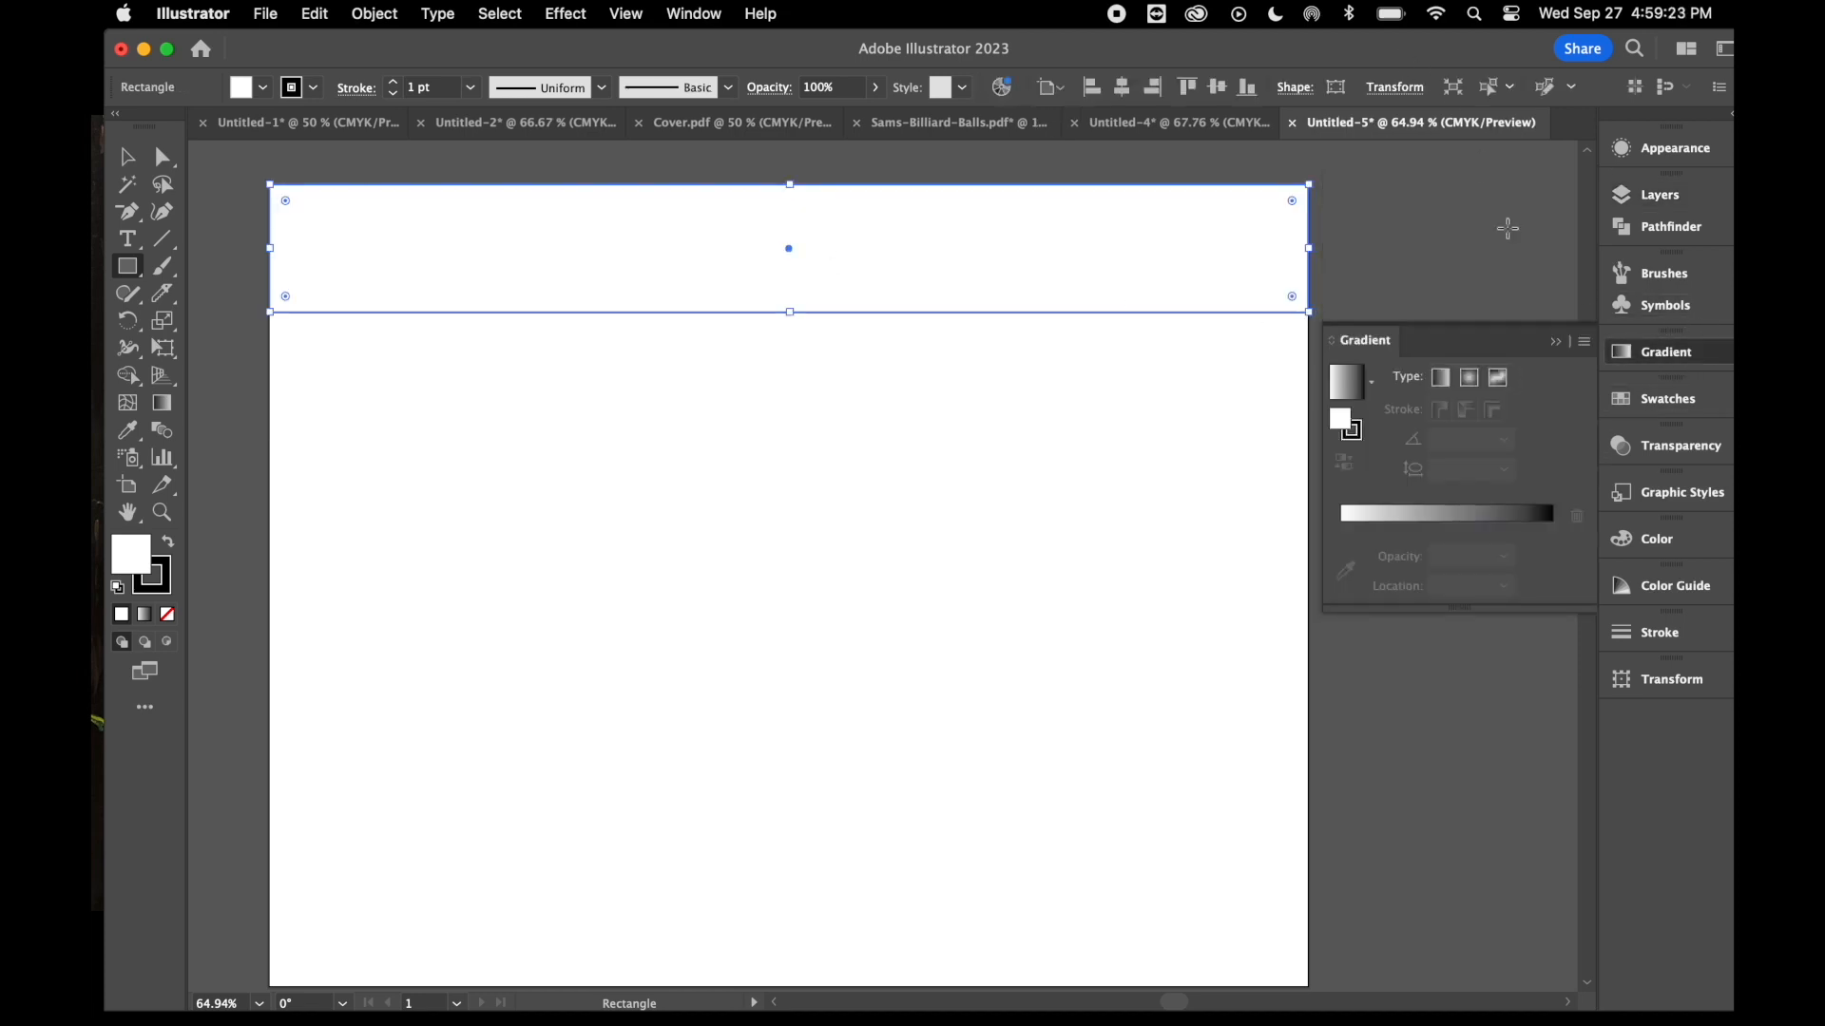
click(707, 16)
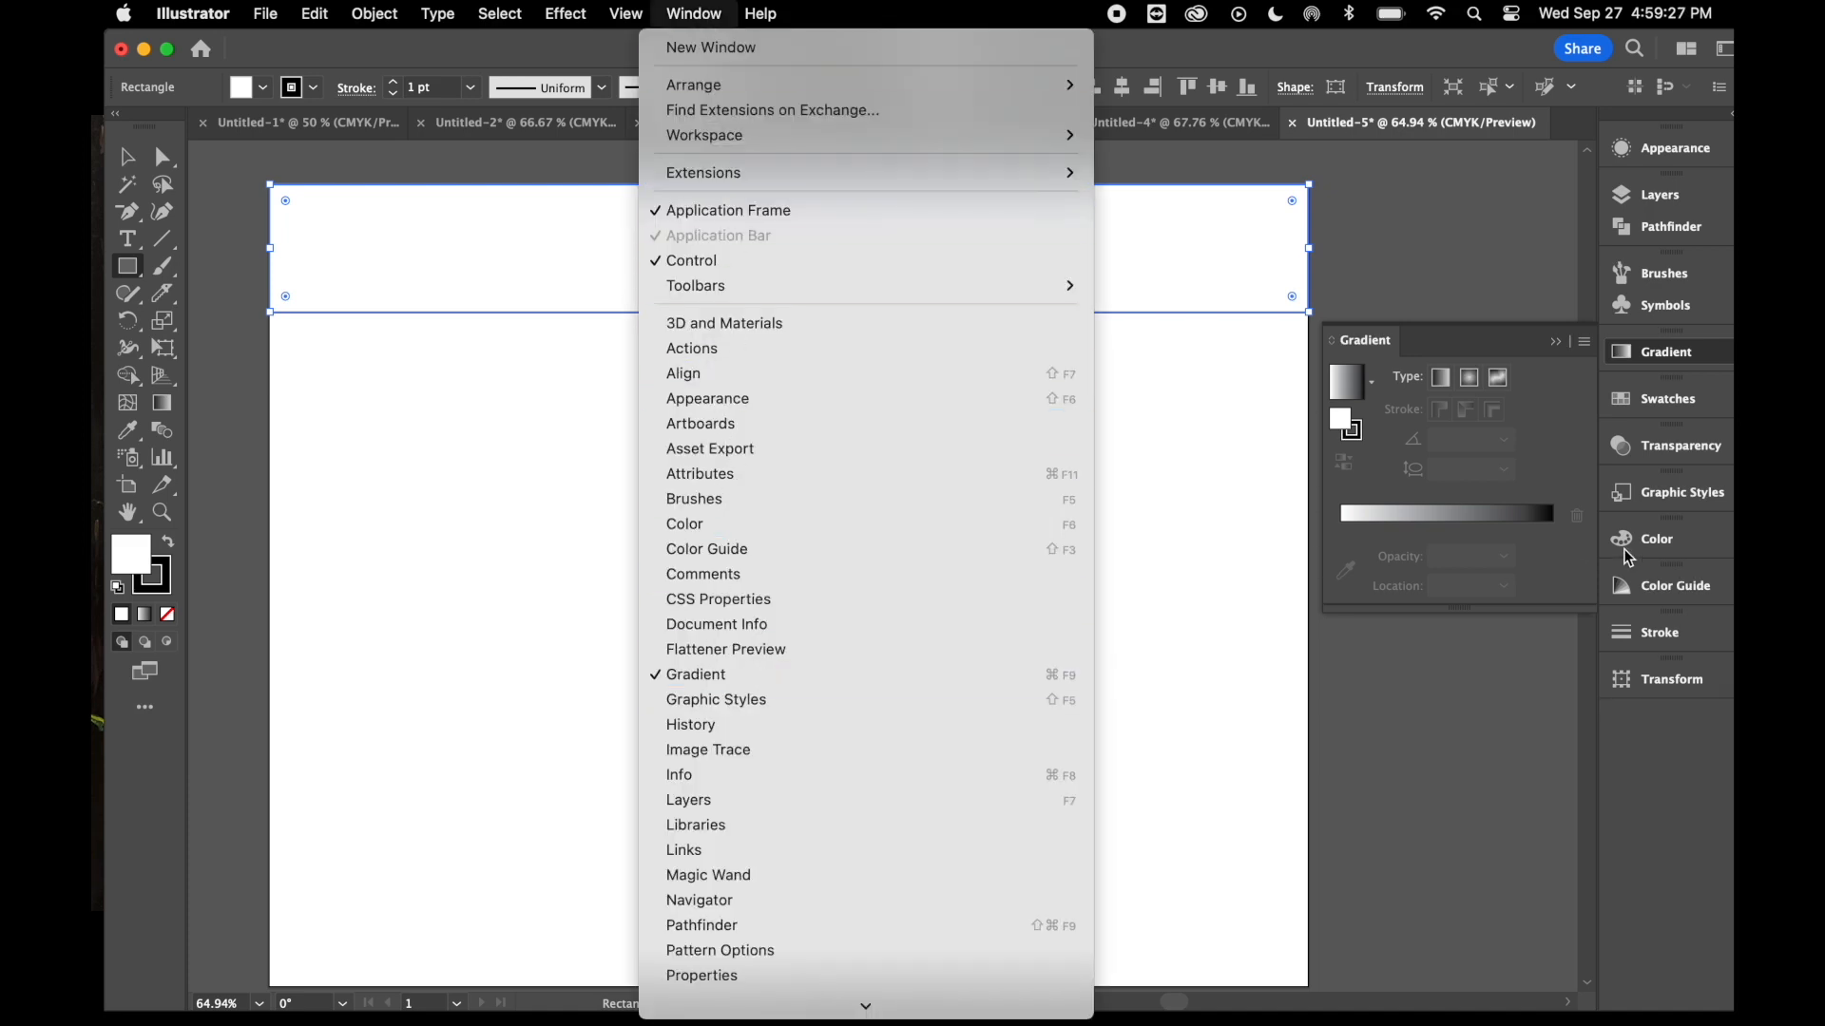
click(1507, 518)
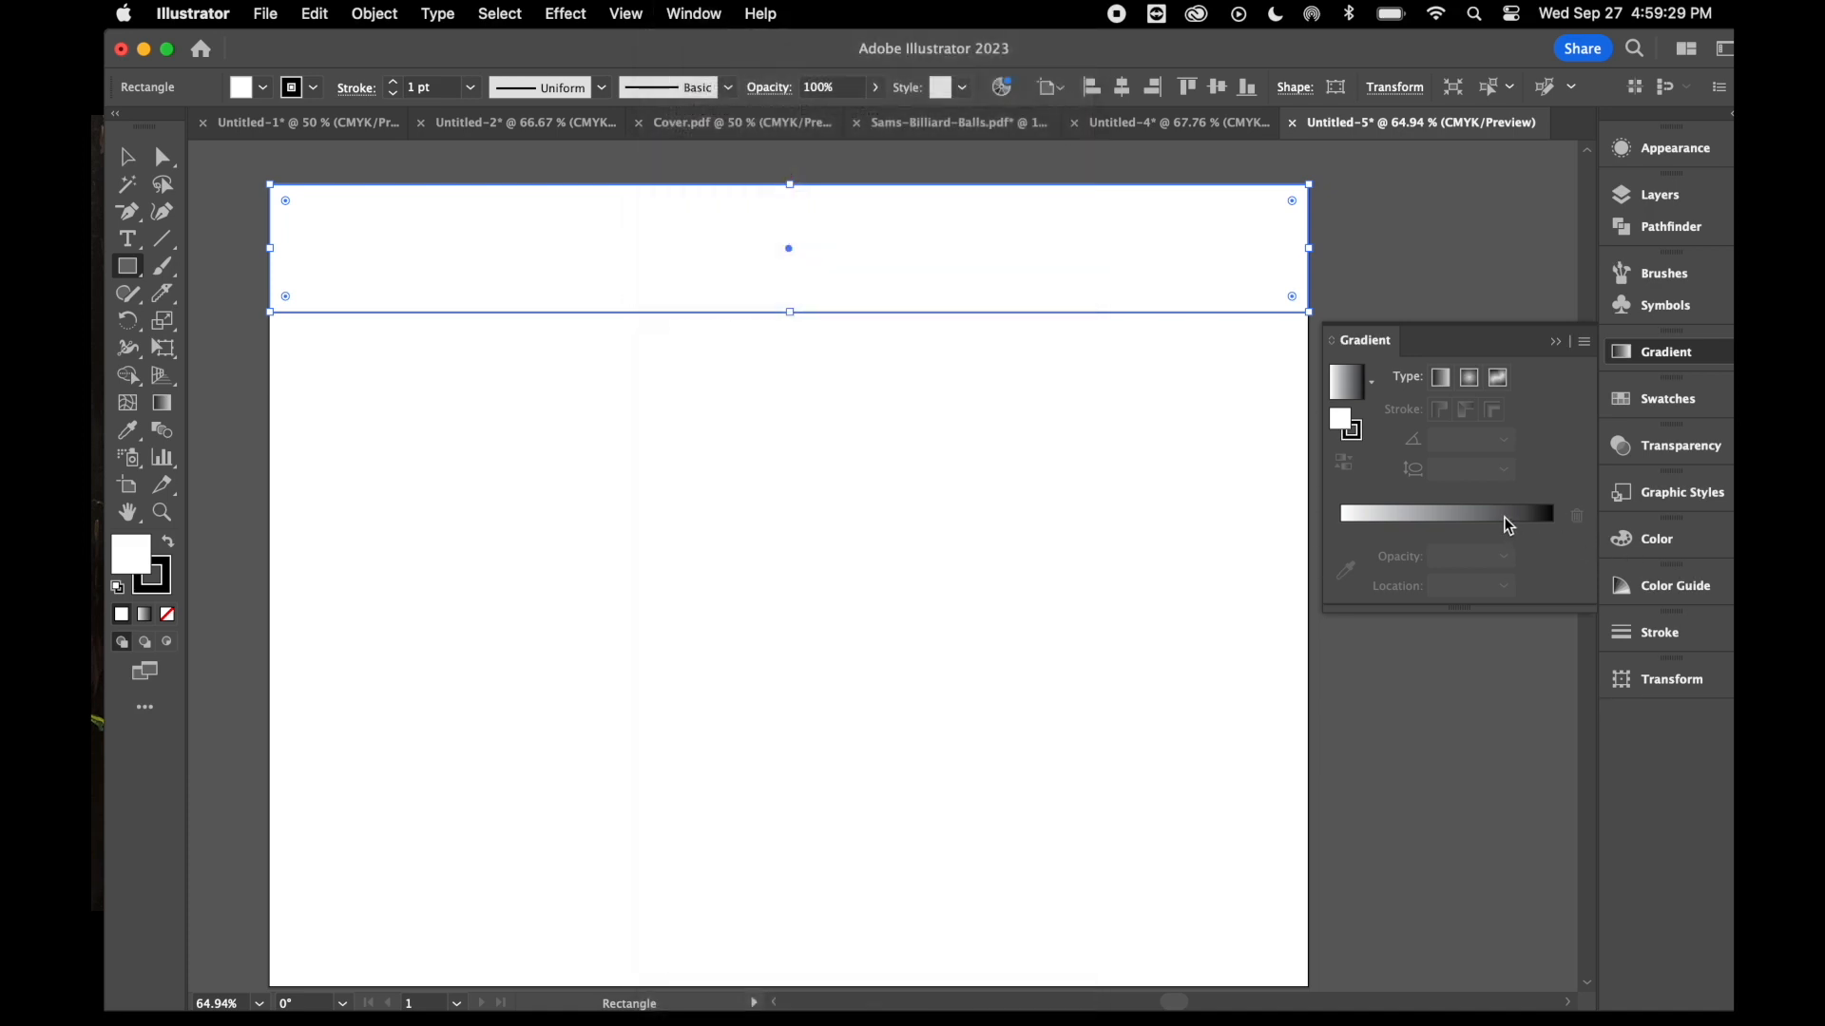
click(1507, 518)
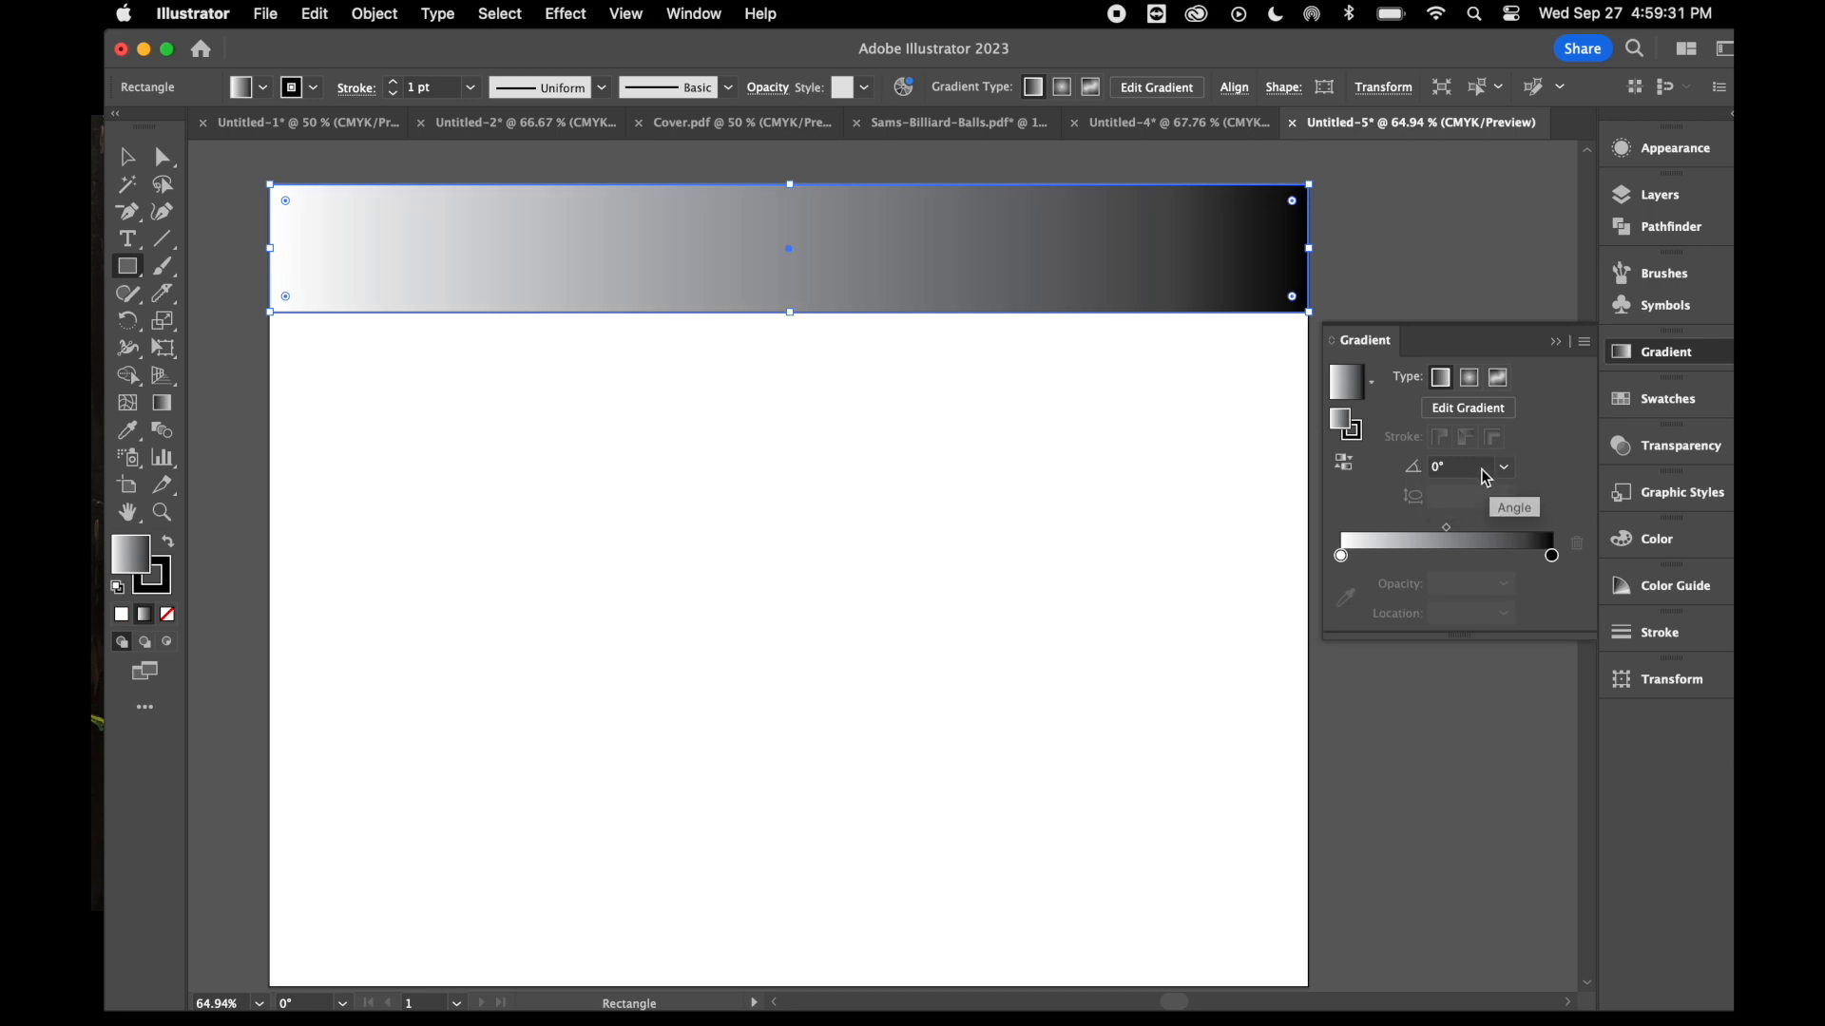
click(1506, 472)
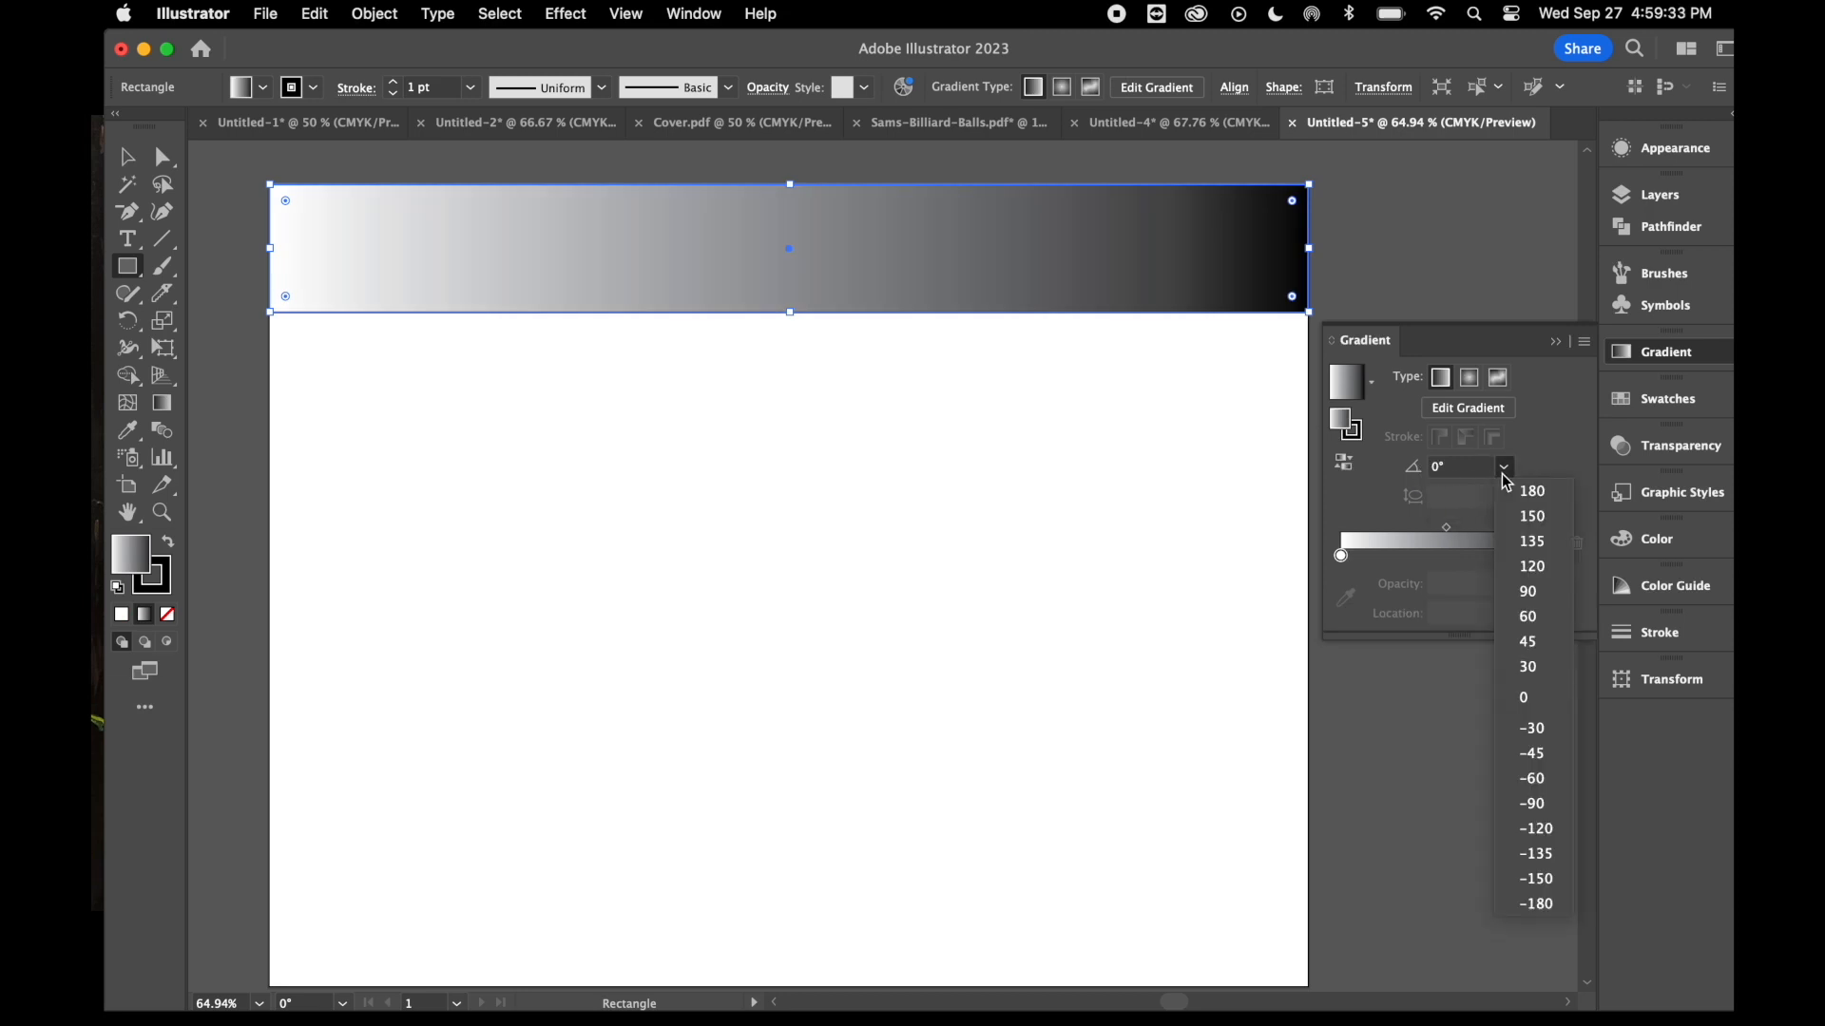
click(1544, 593)
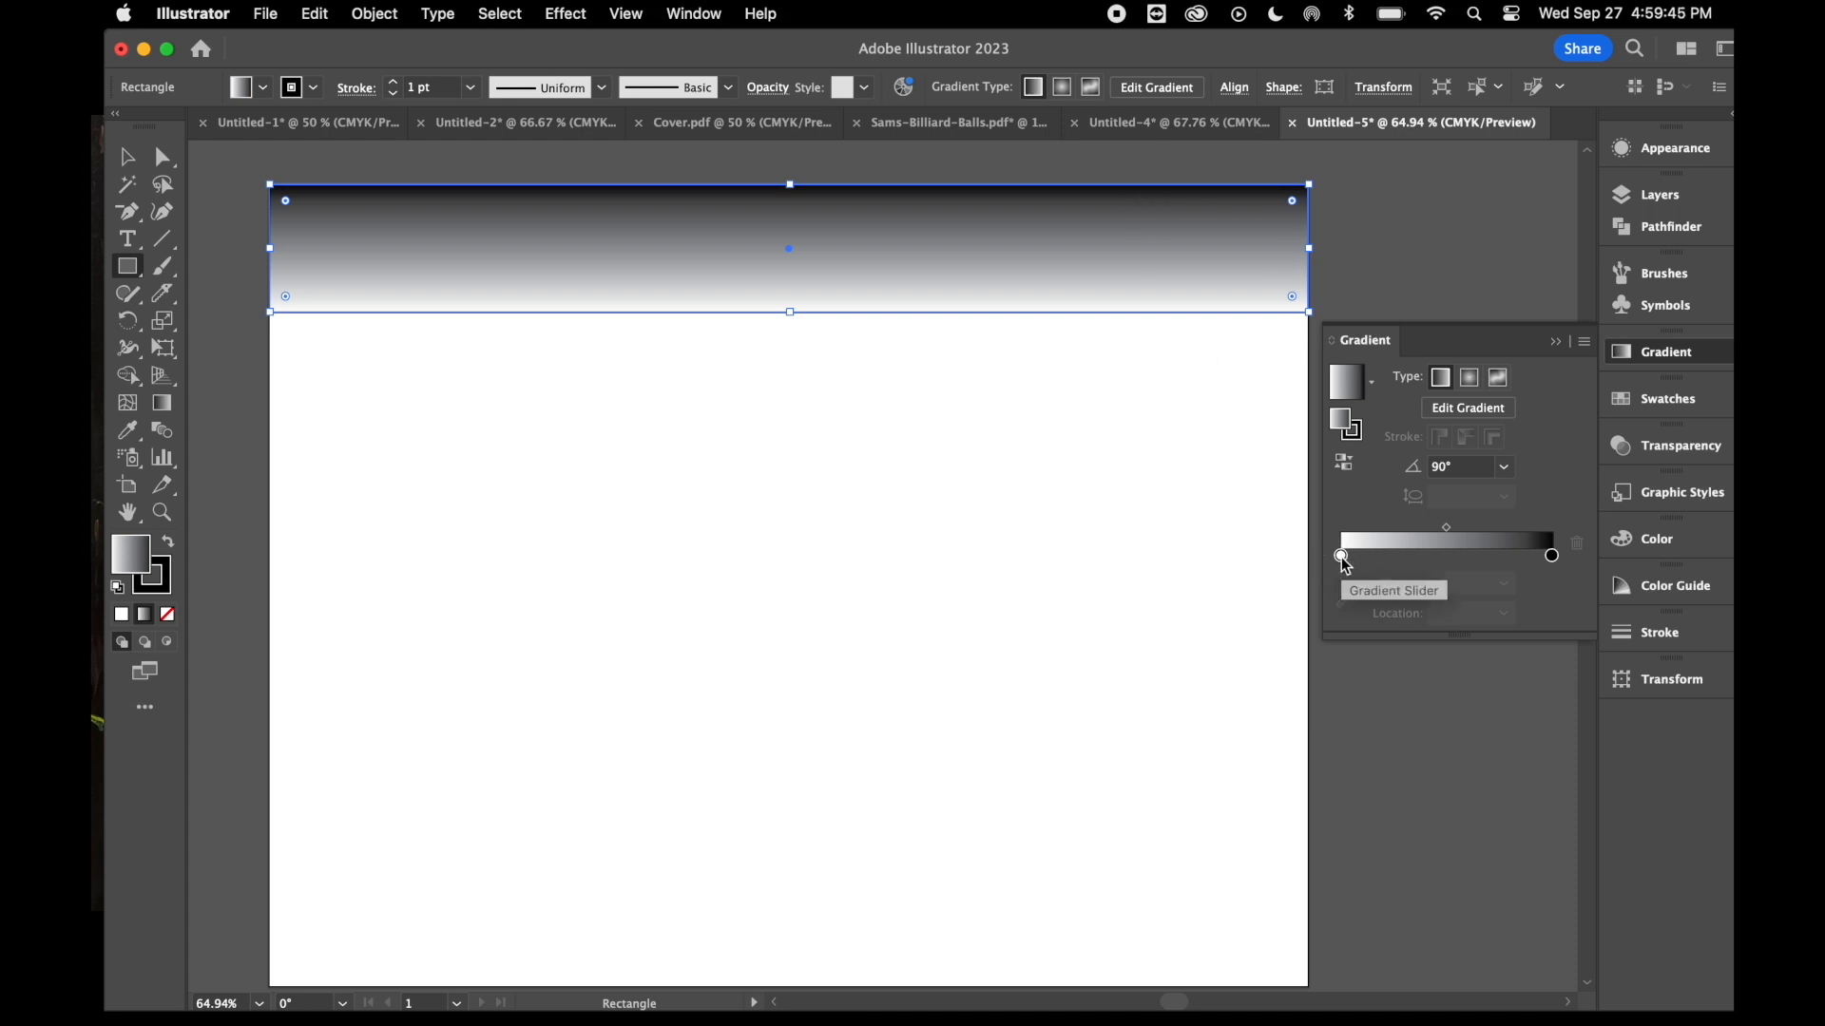
- Recolour the rectangle's gradient, setting the white stop to dark blue and the black stop to light blue
double_click(1342, 557)
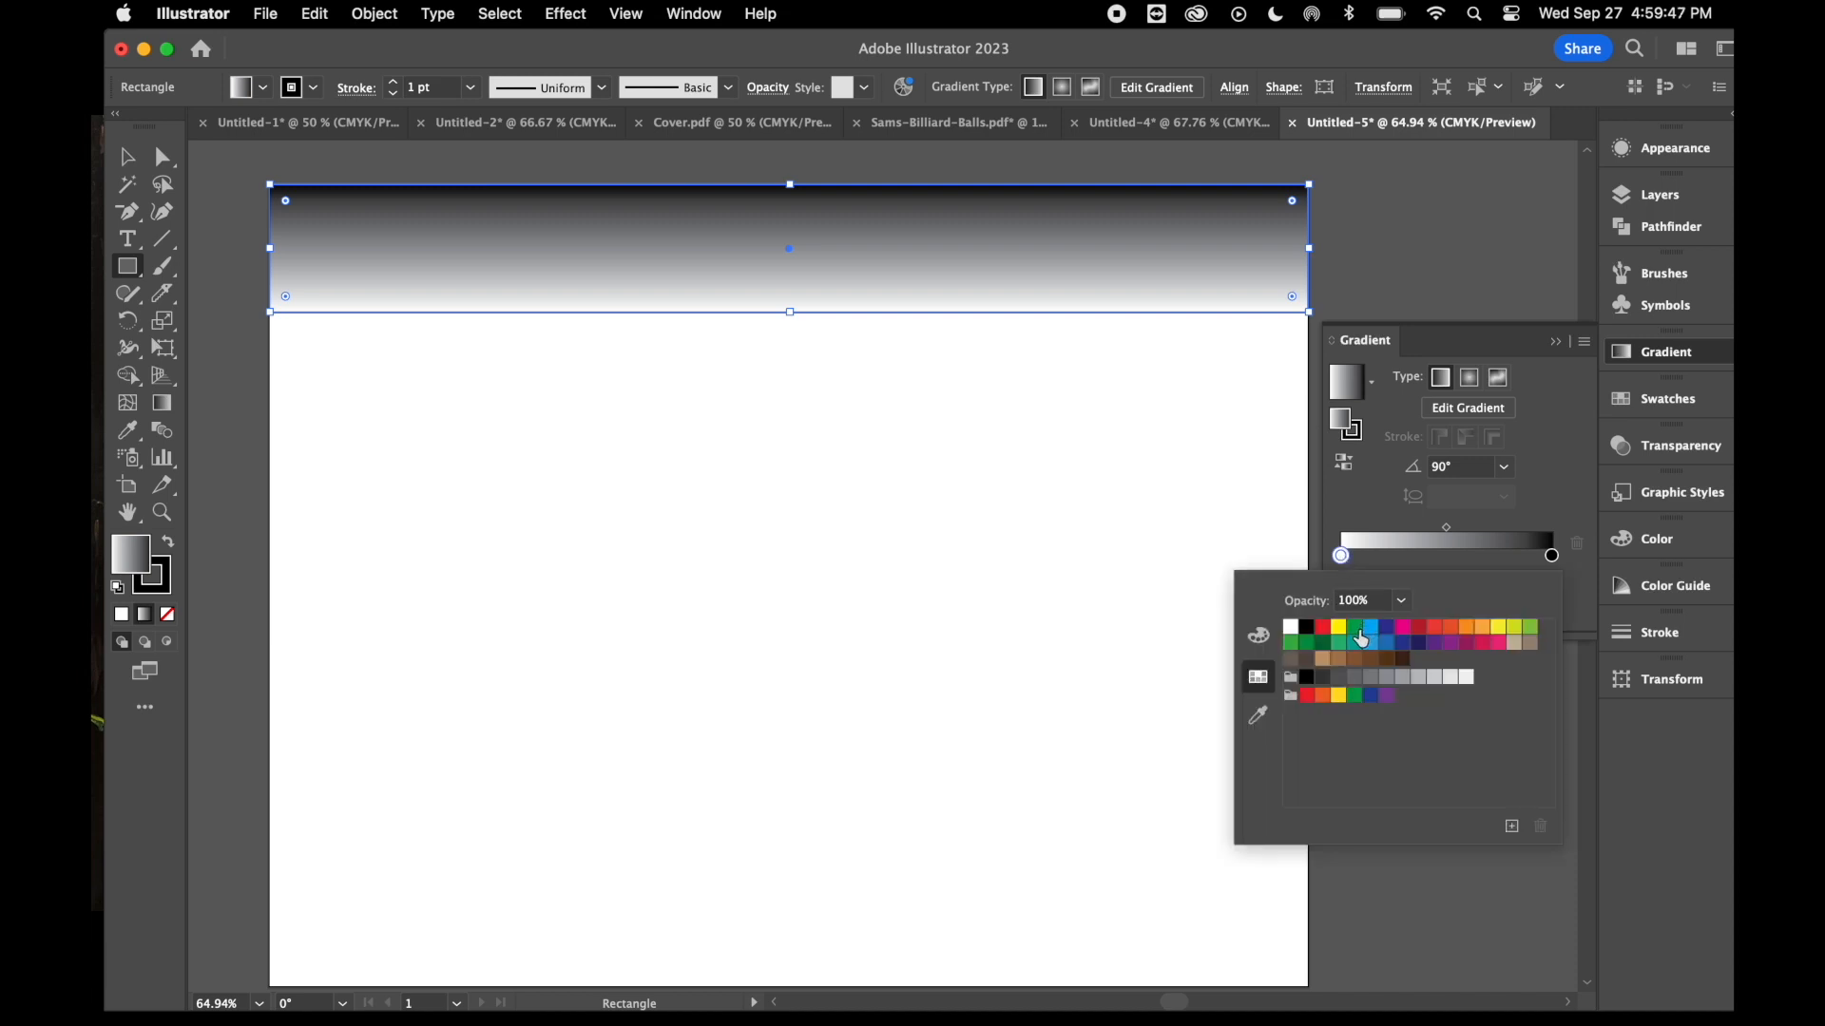
click(1388, 628)
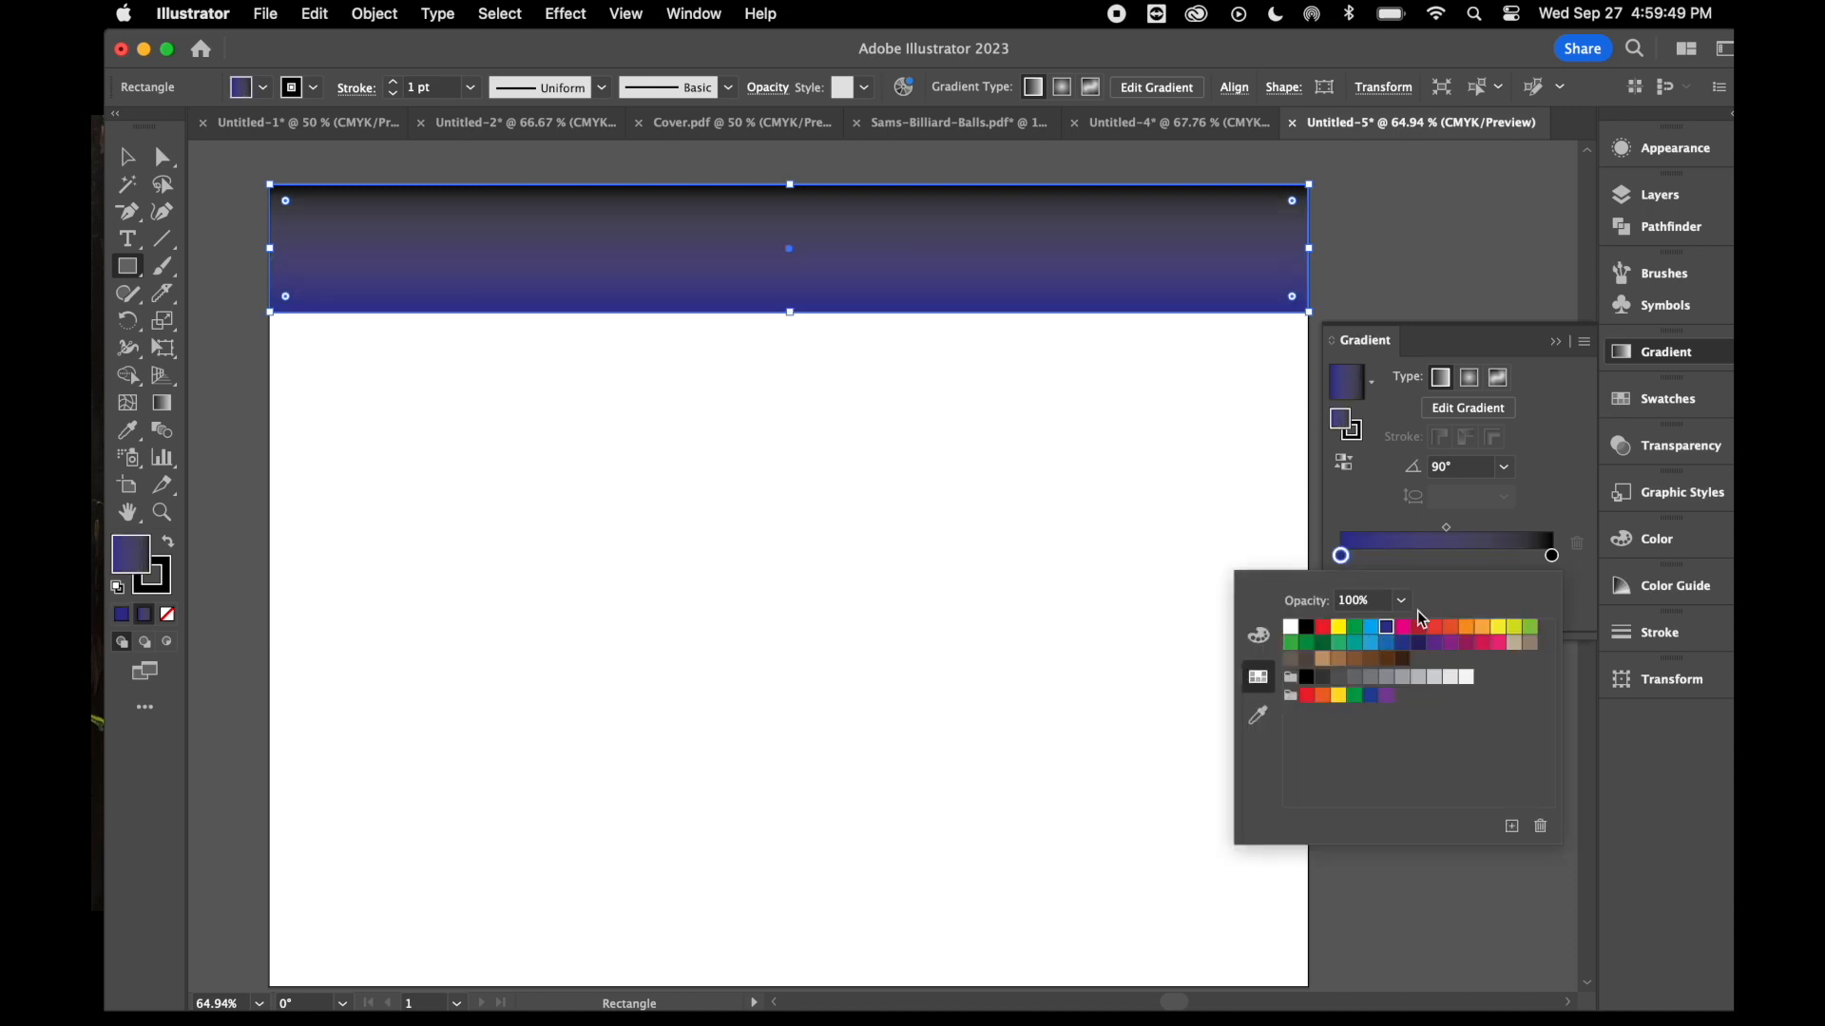
double_click(1552, 555)
click(1371, 628)
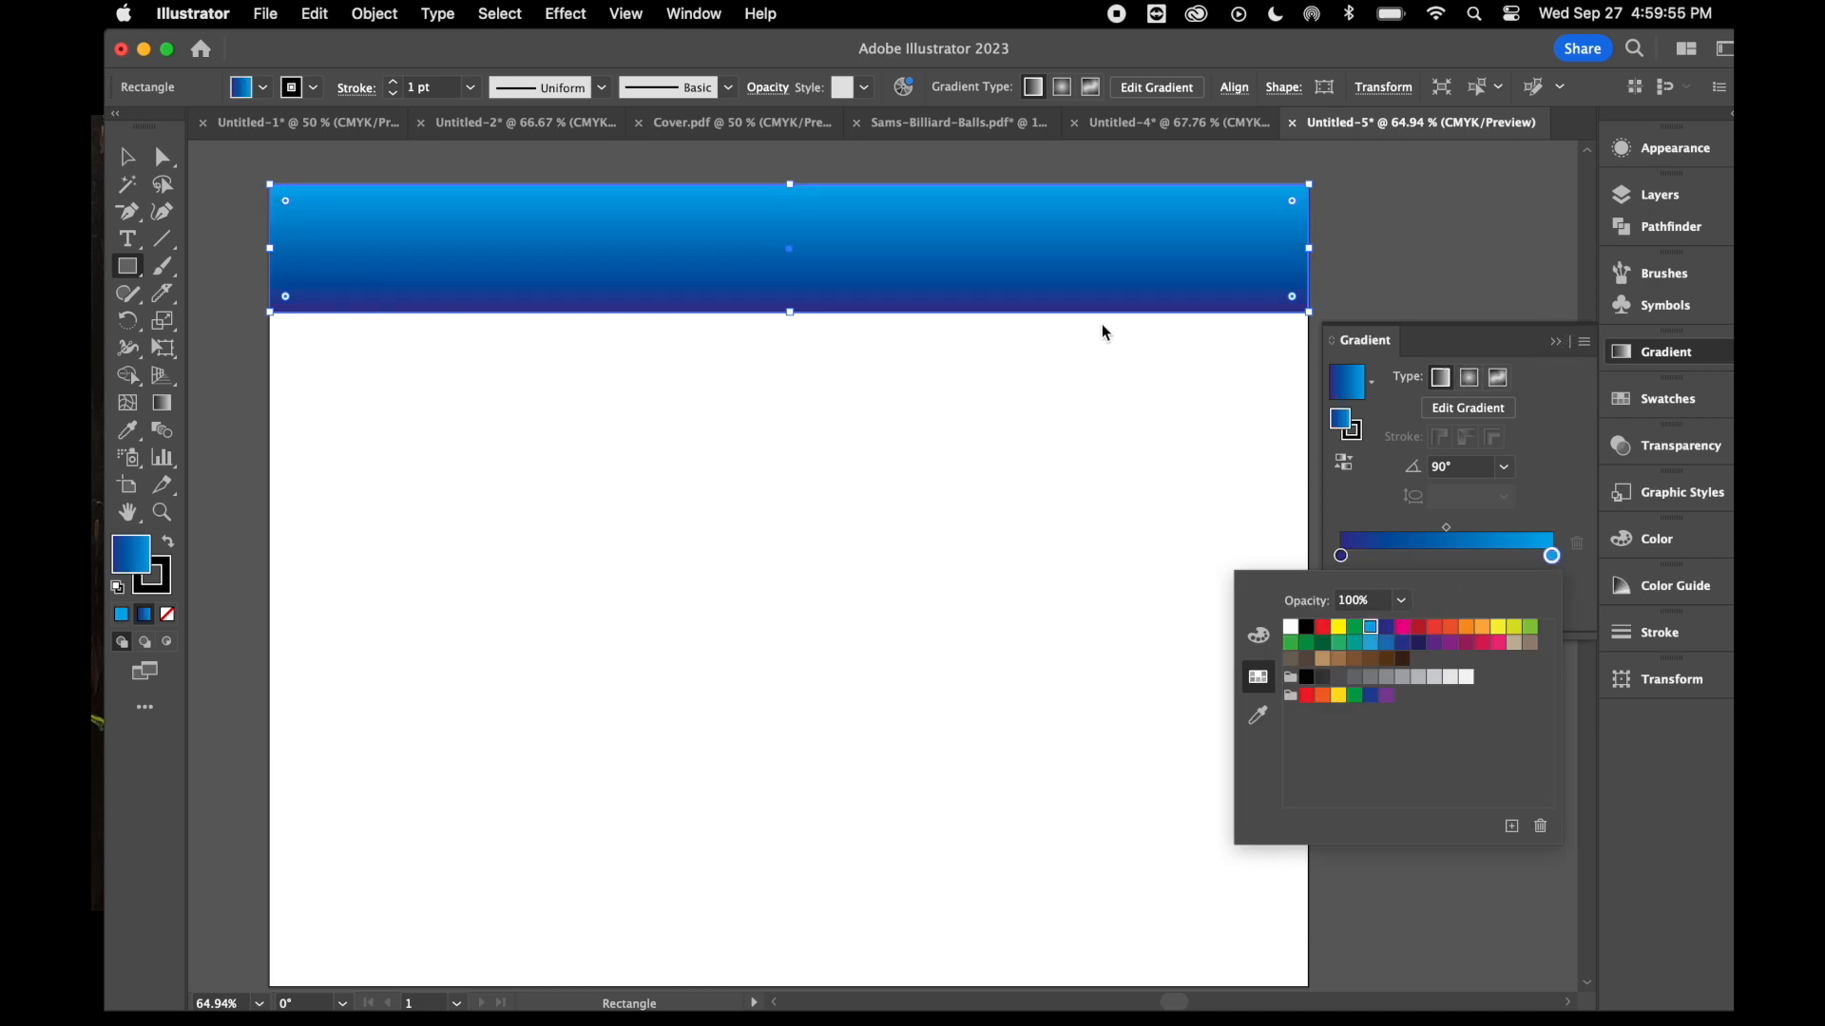
click(1554, 342)
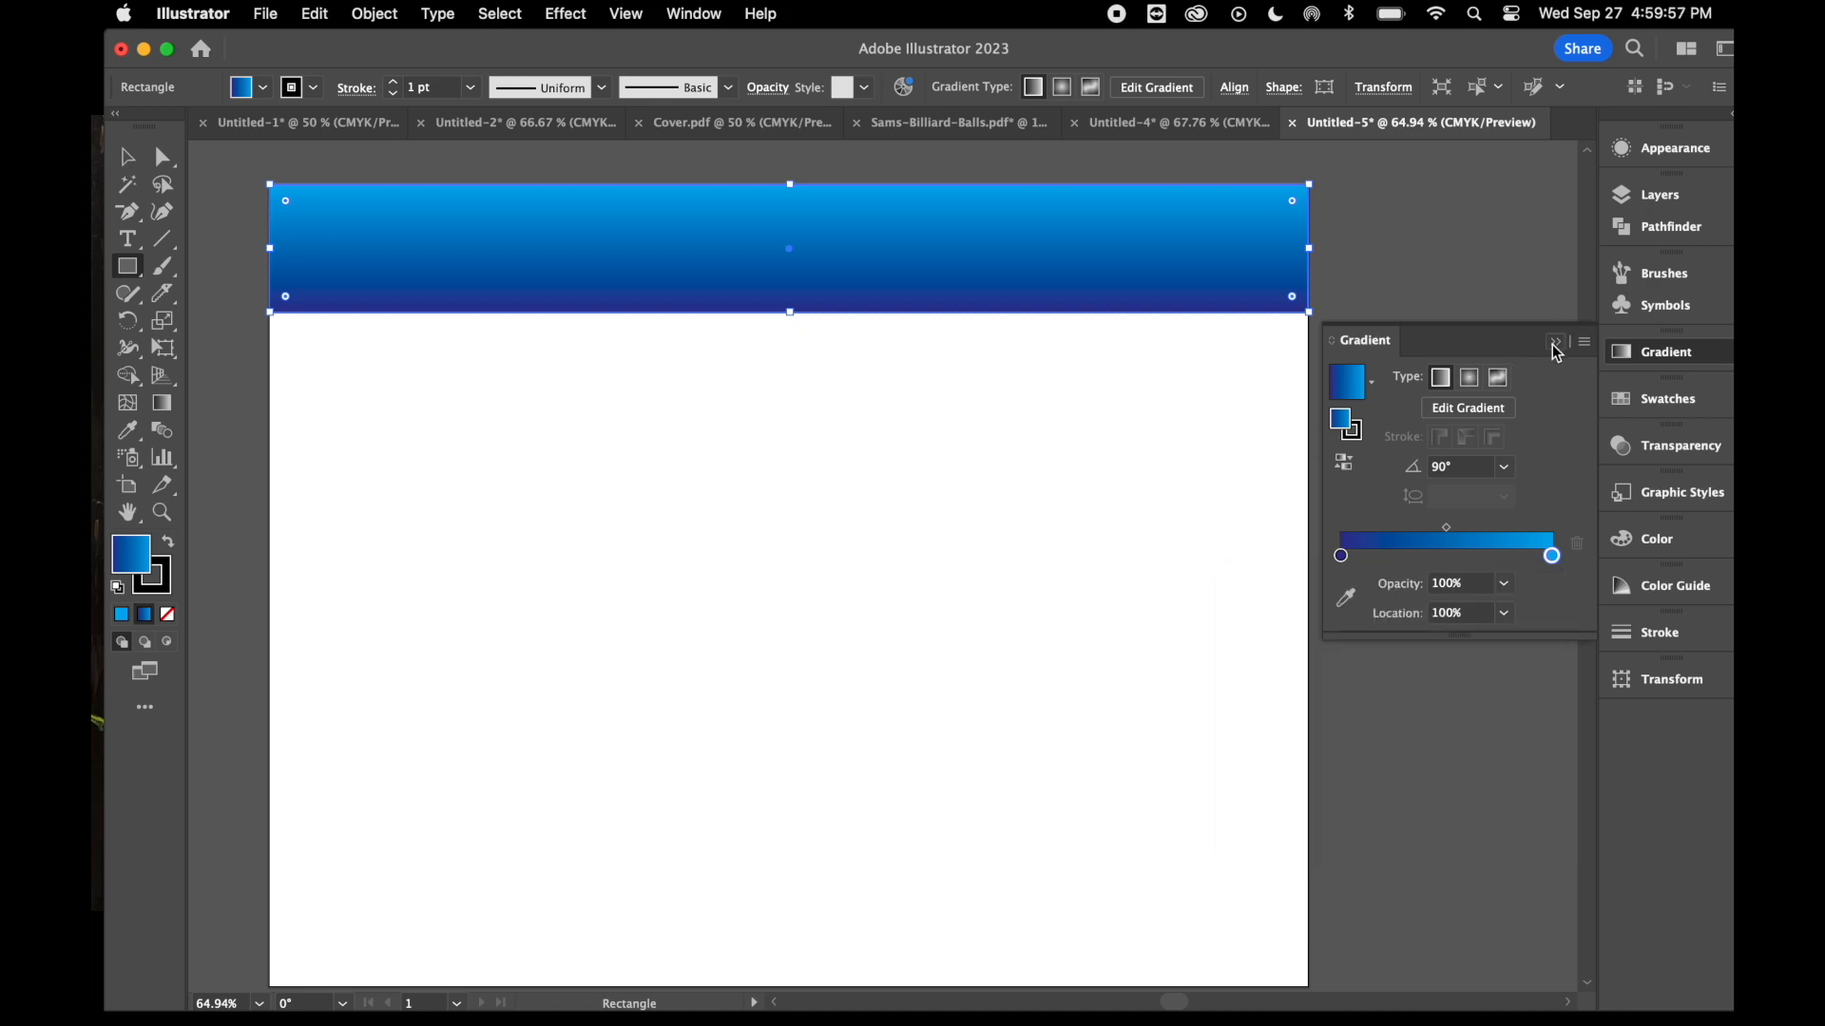
click(1554, 342)
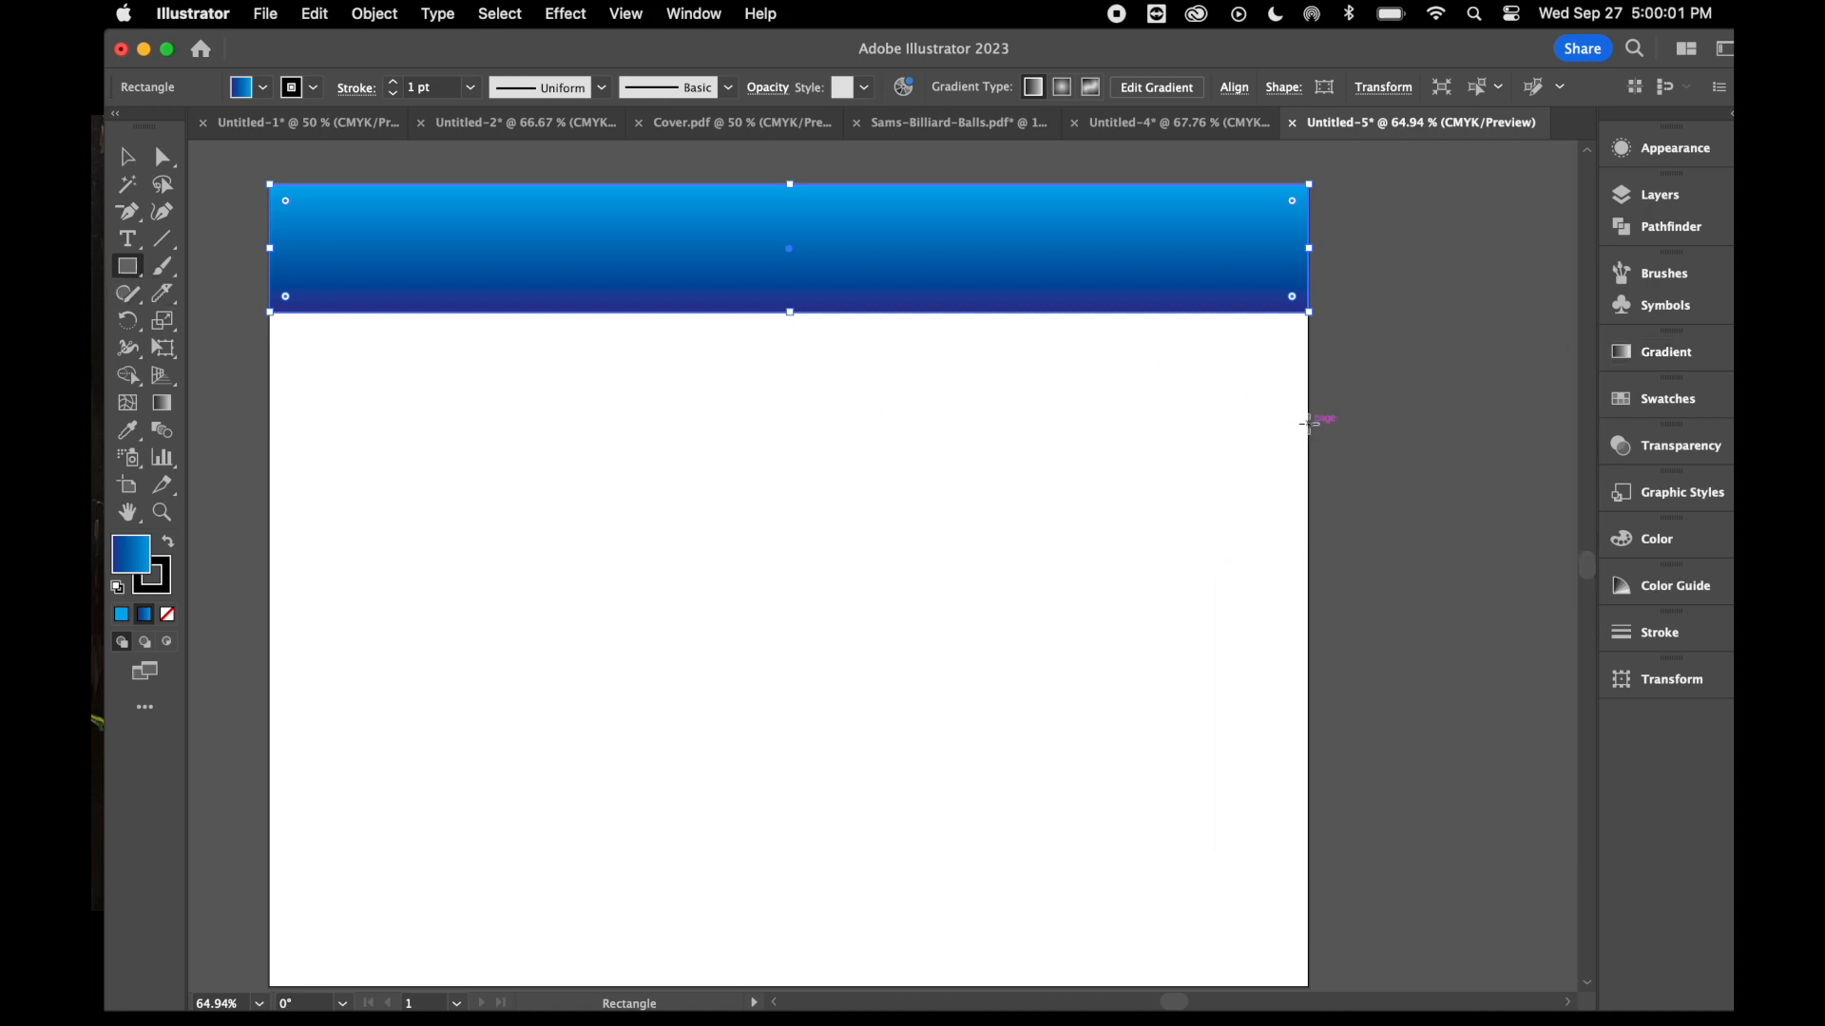
- Draw a second full-width rectangle directly below the blue band and set its gradient stops to dark green and light green
drag(1308, 425, 270, 311)
drag(1308, 372, 1310, 374)
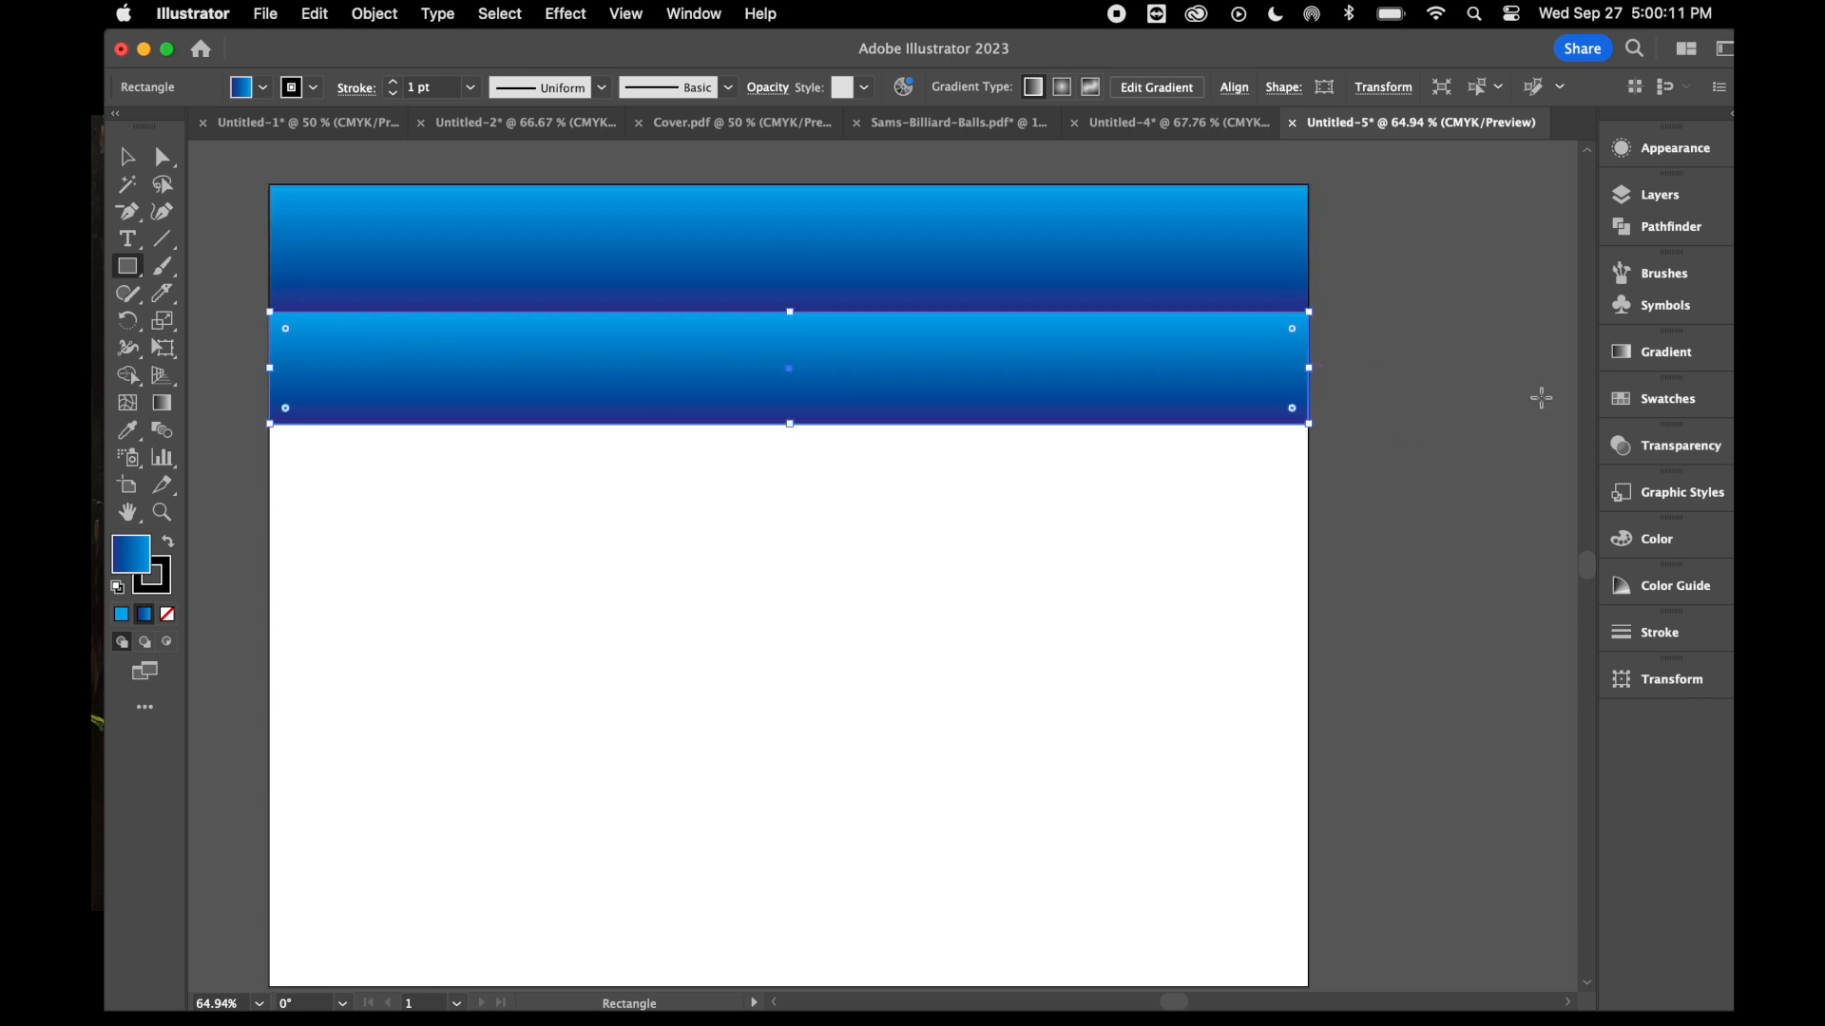
click(1654, 398)
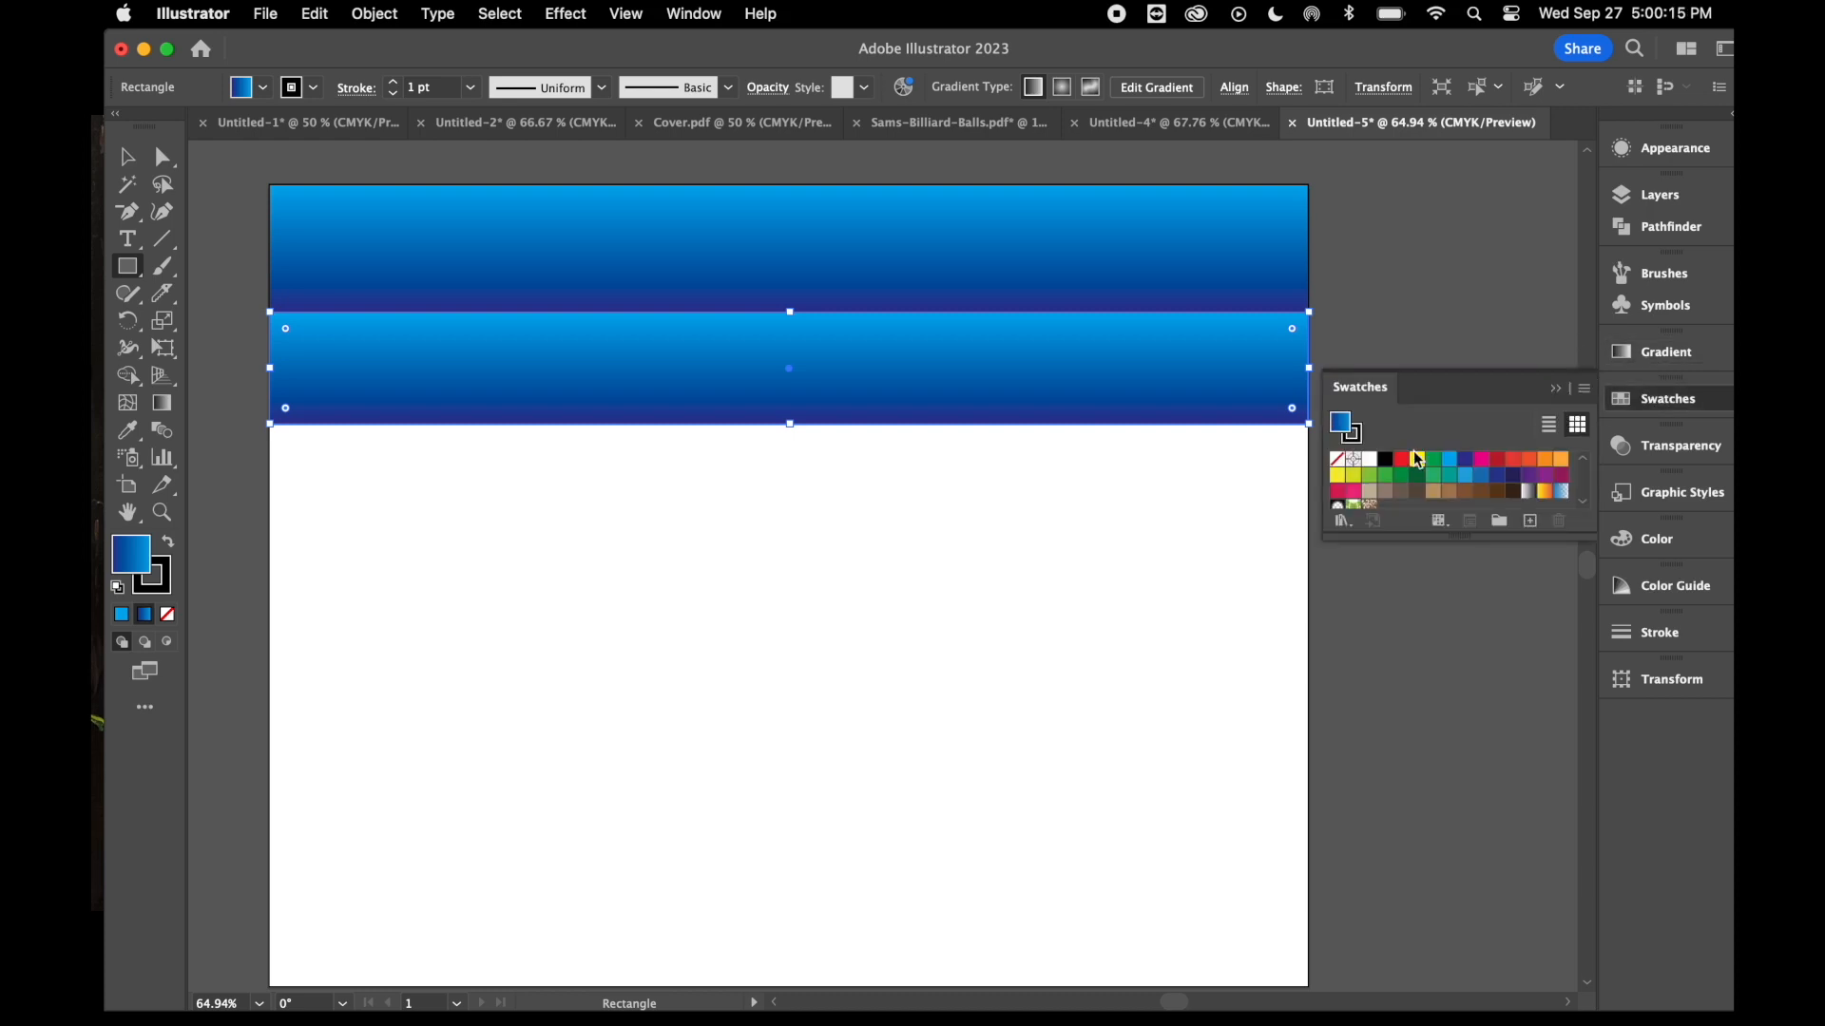
click(1658, 356)
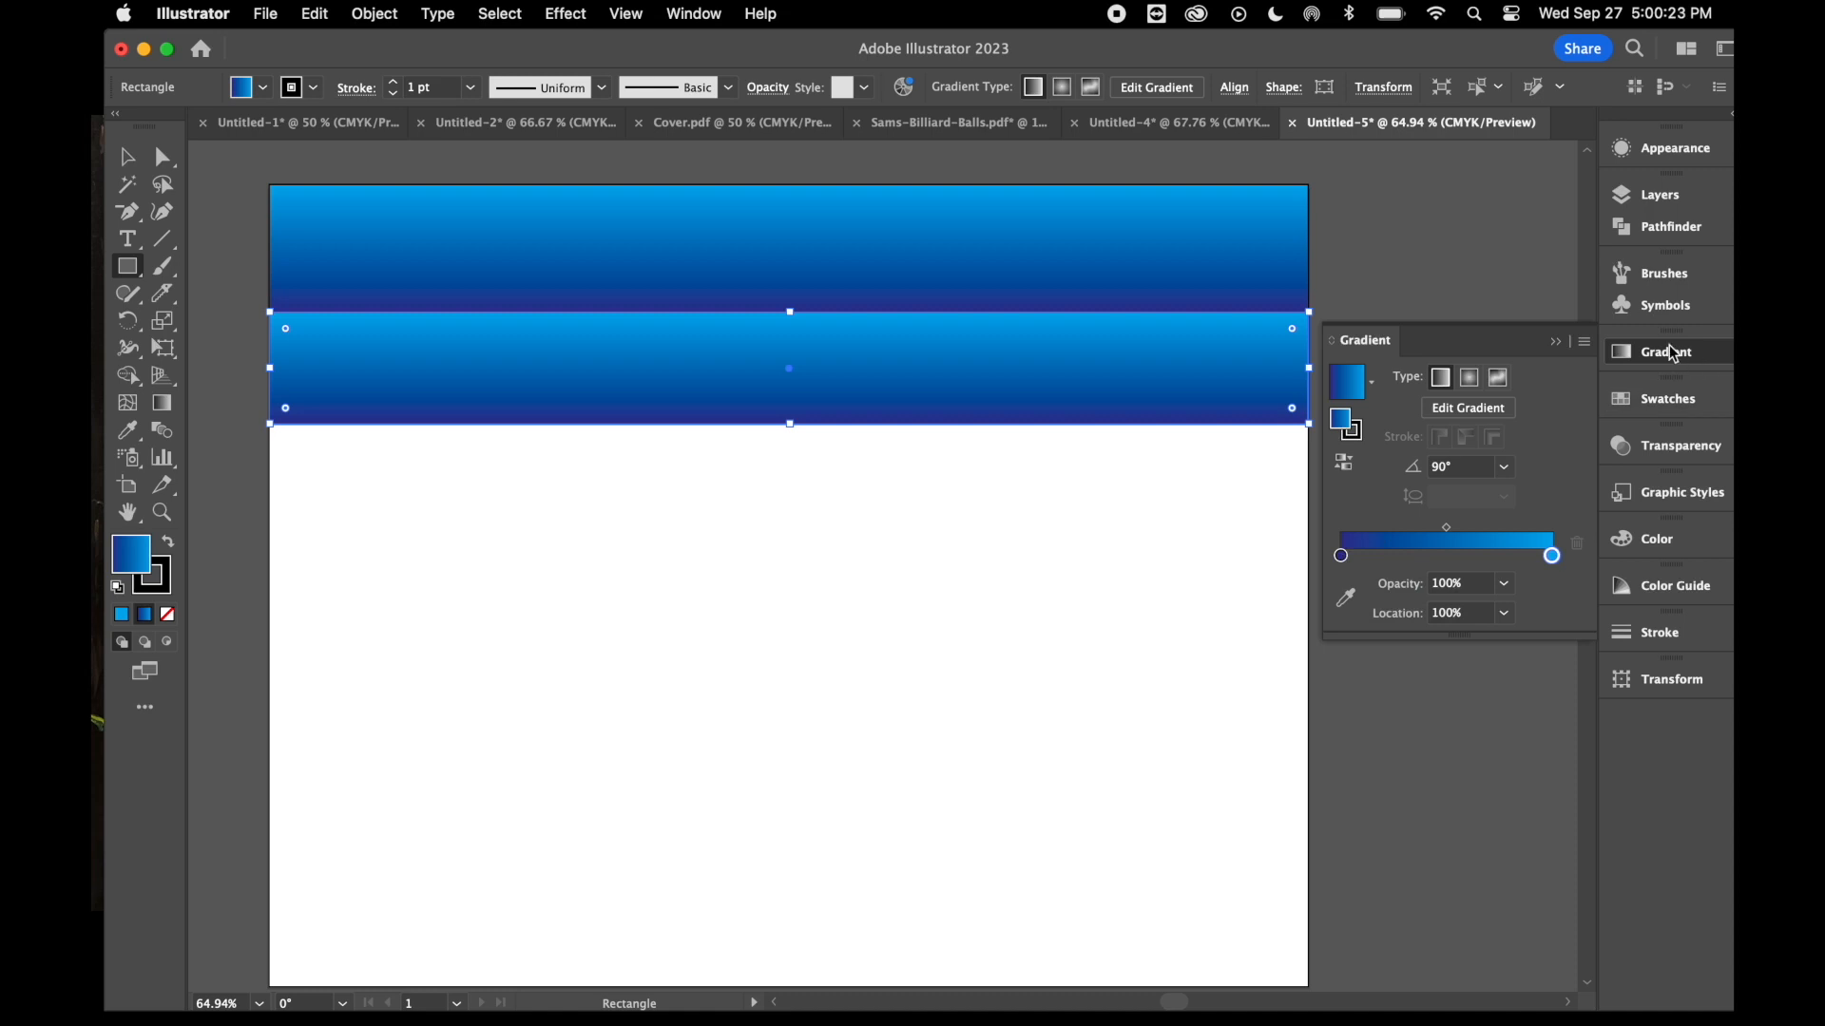
double_click(1341, 557)
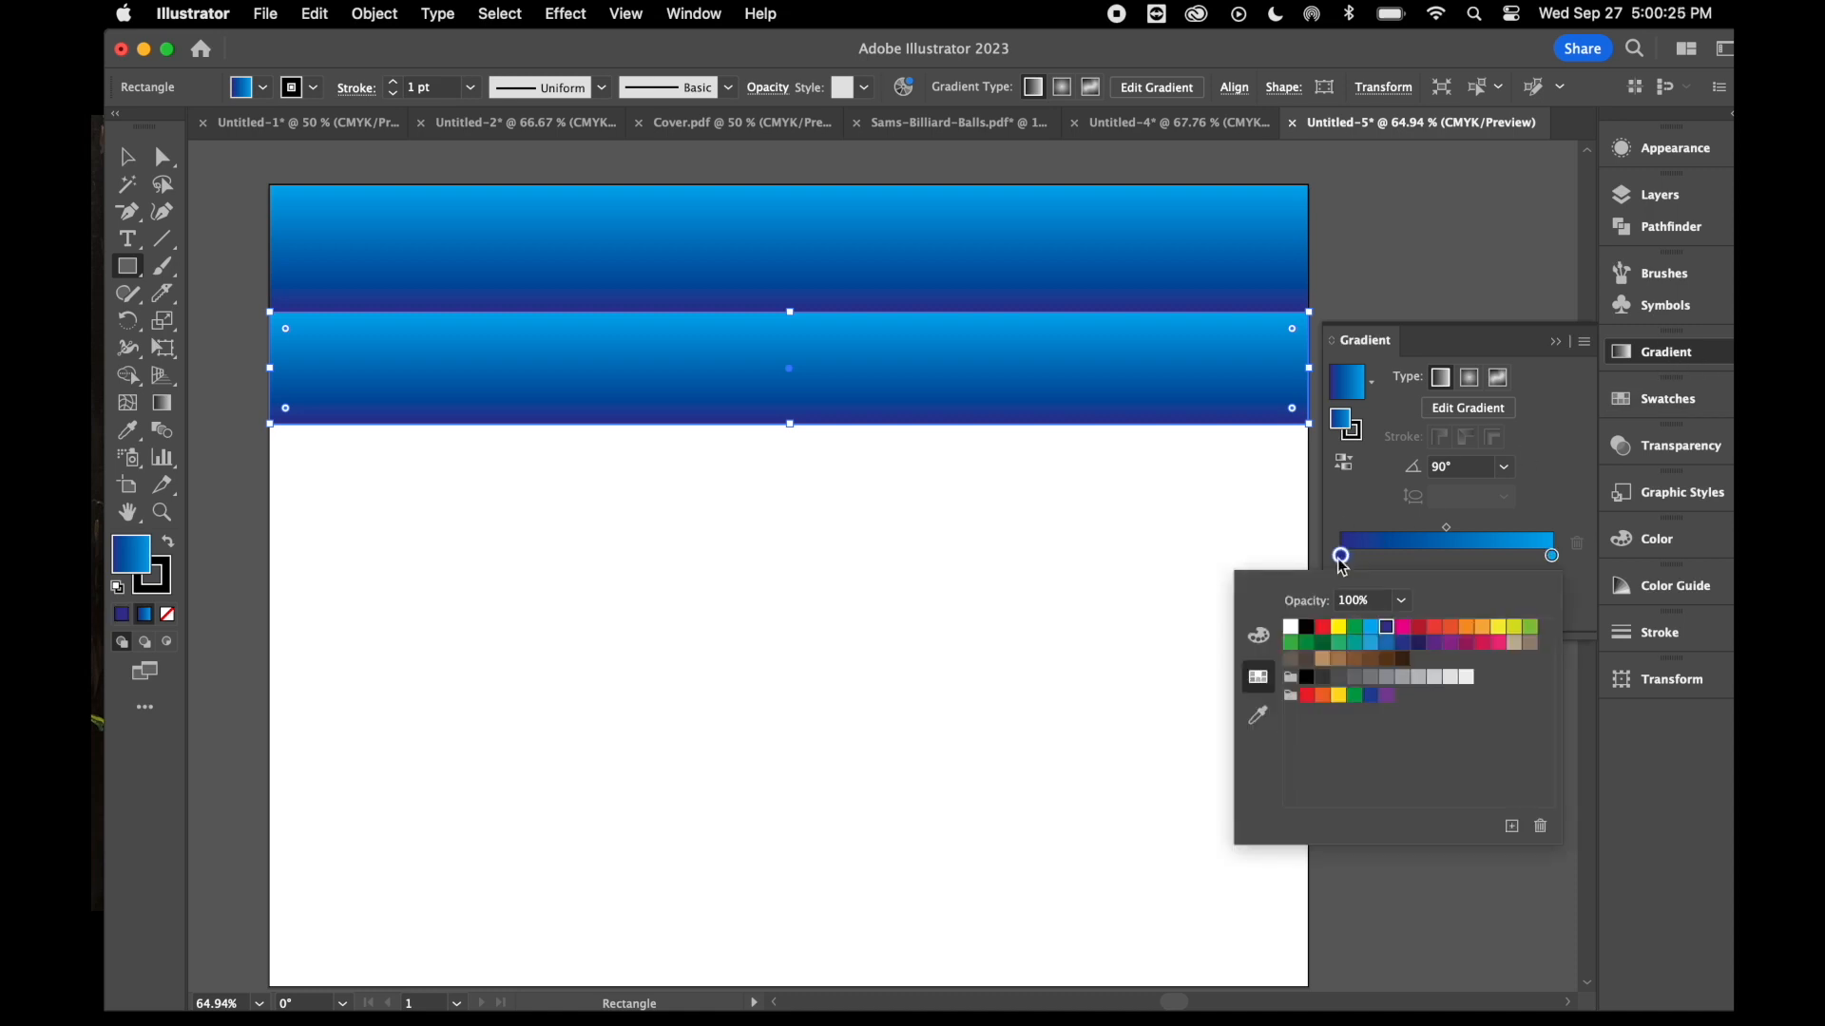
click(1321, 644)
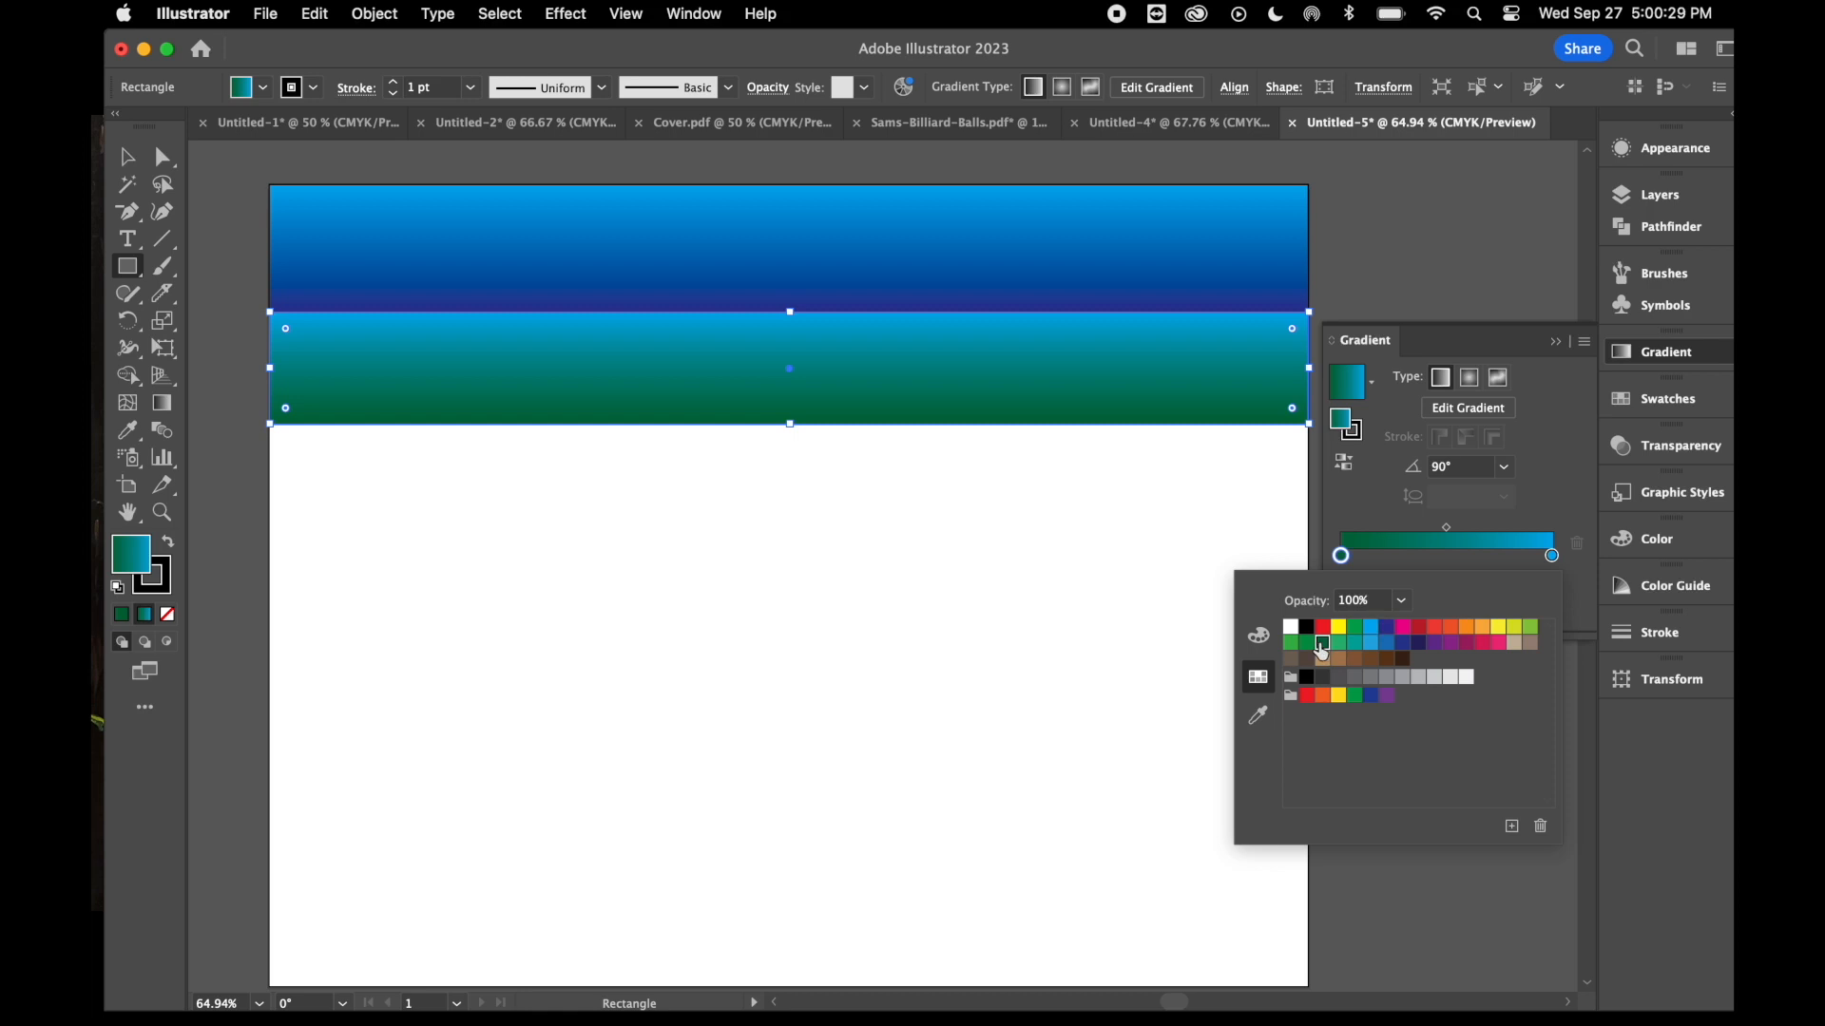
click(1555, 559)
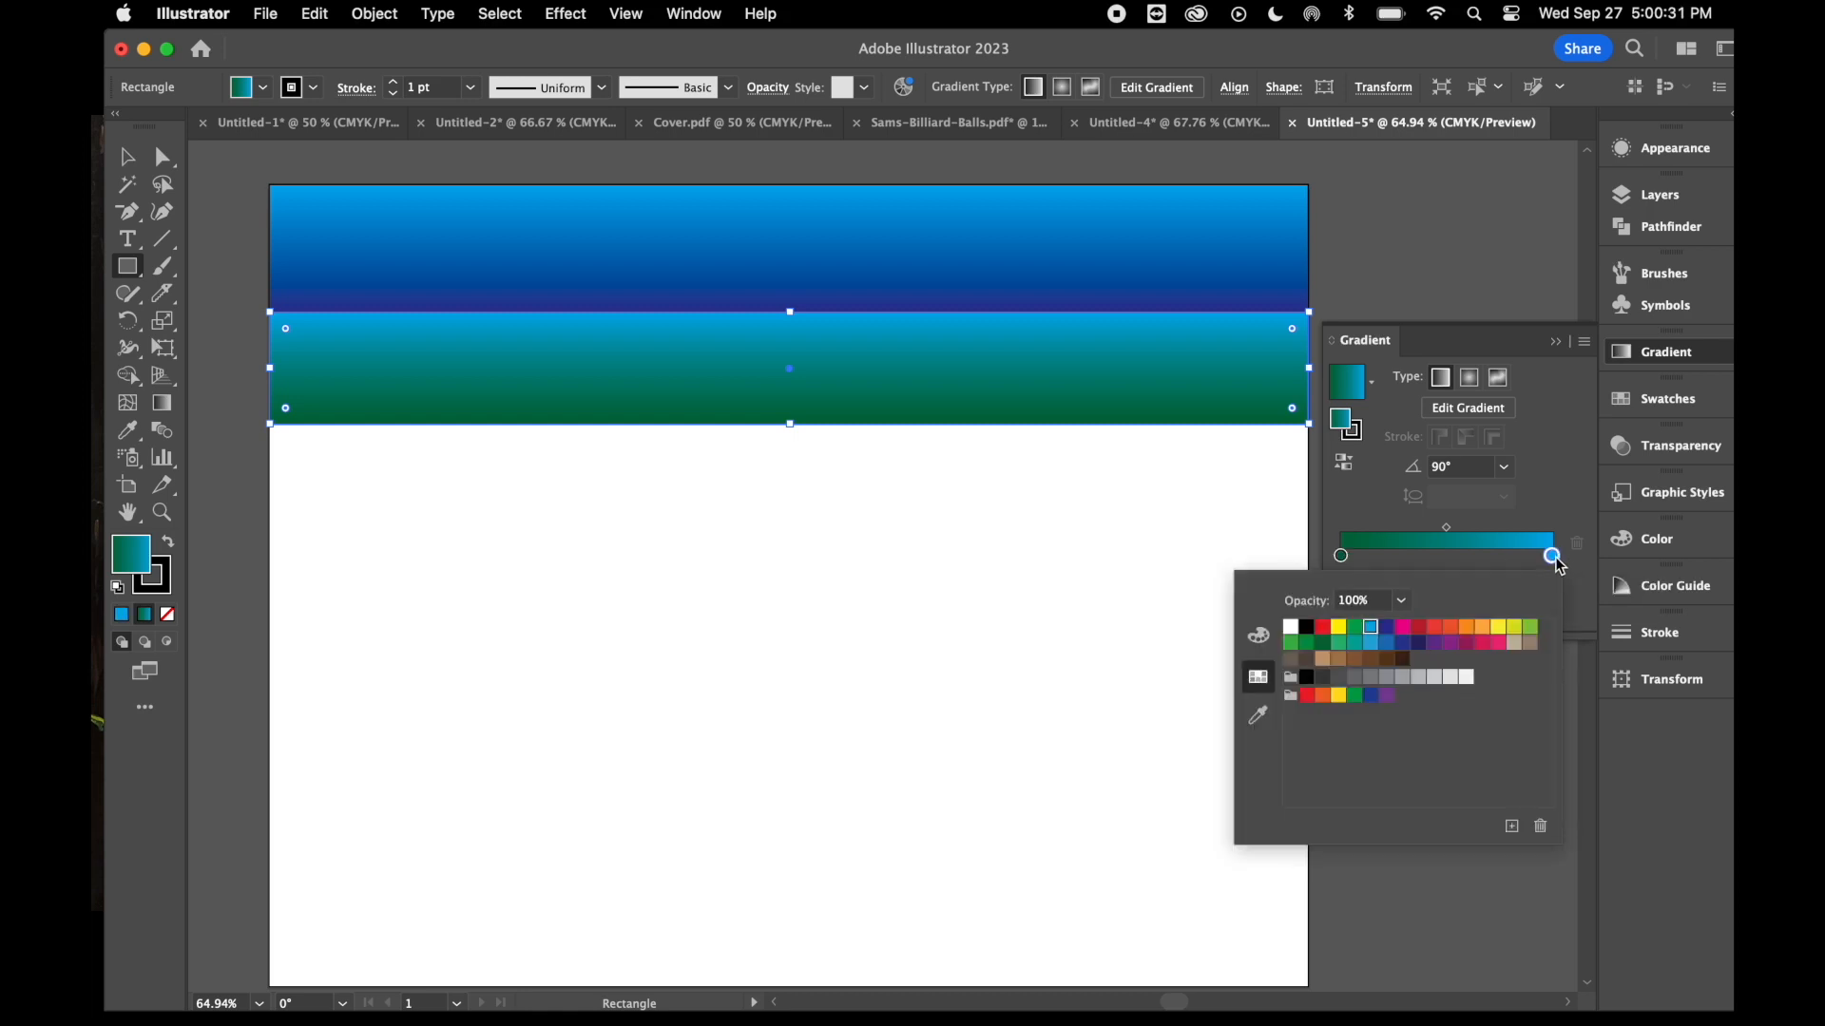
click(1531, 627)
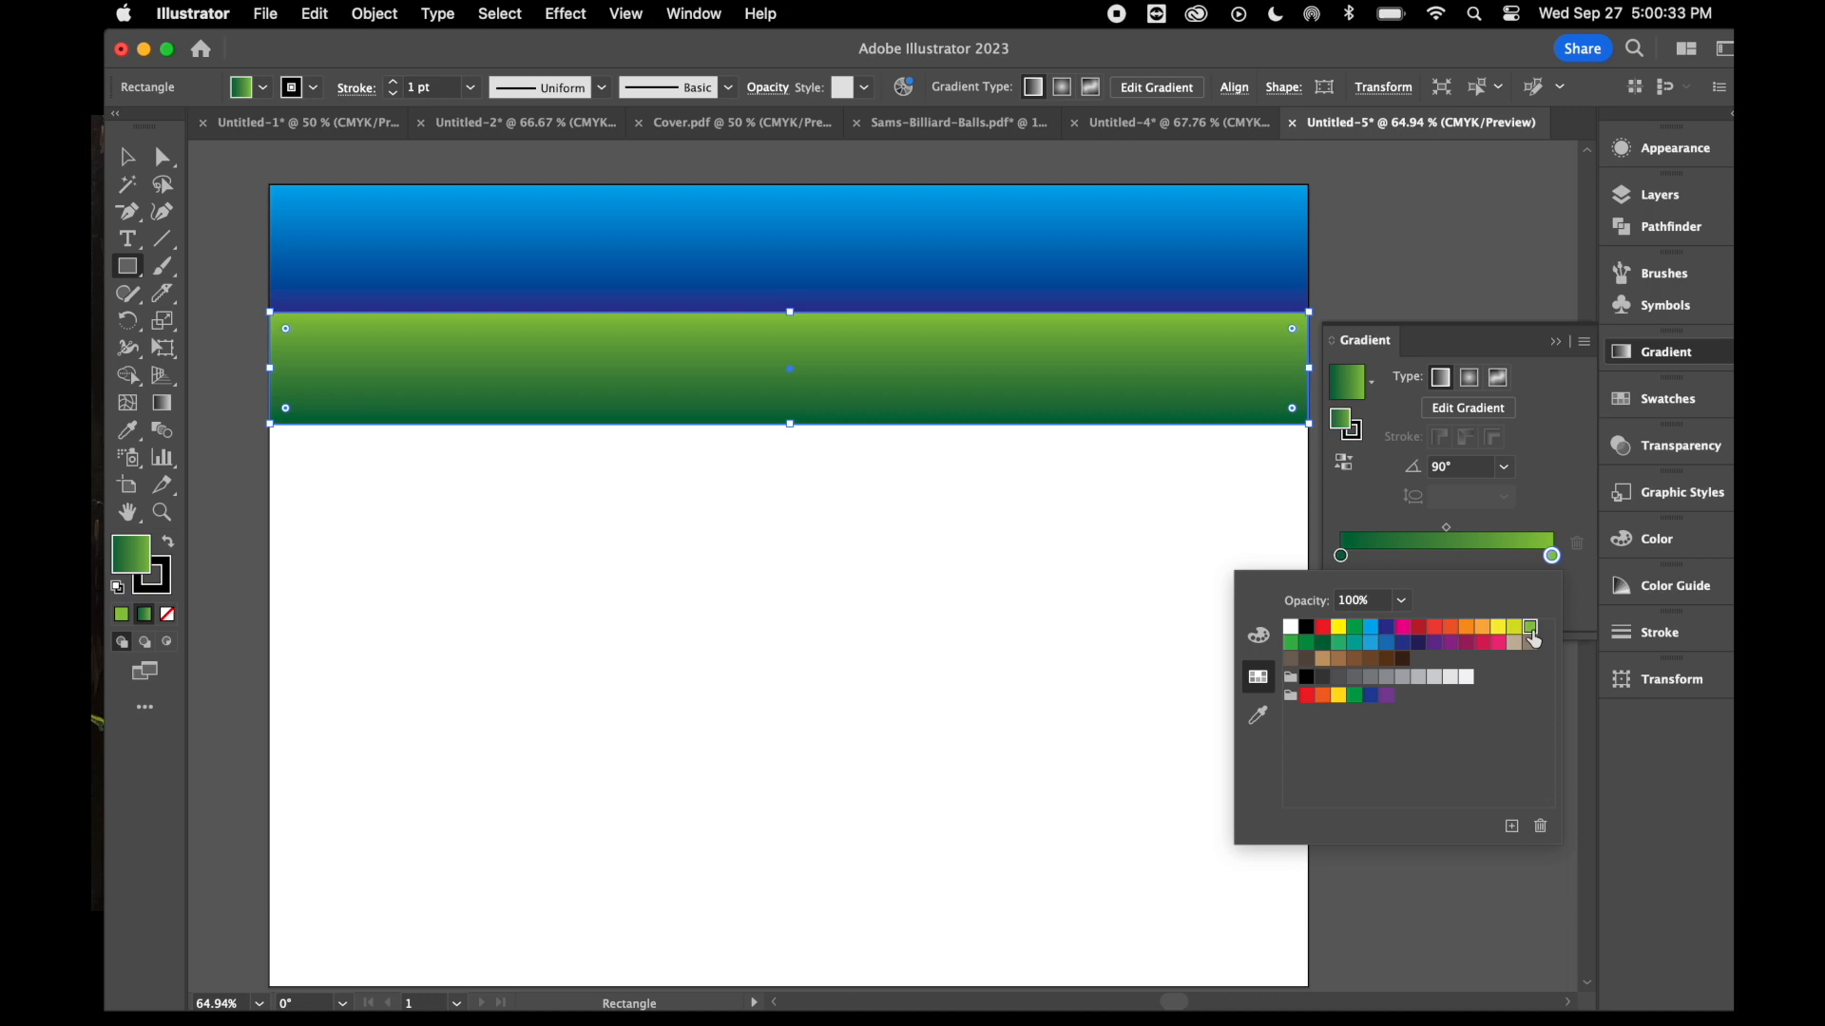
click(1550, 343)
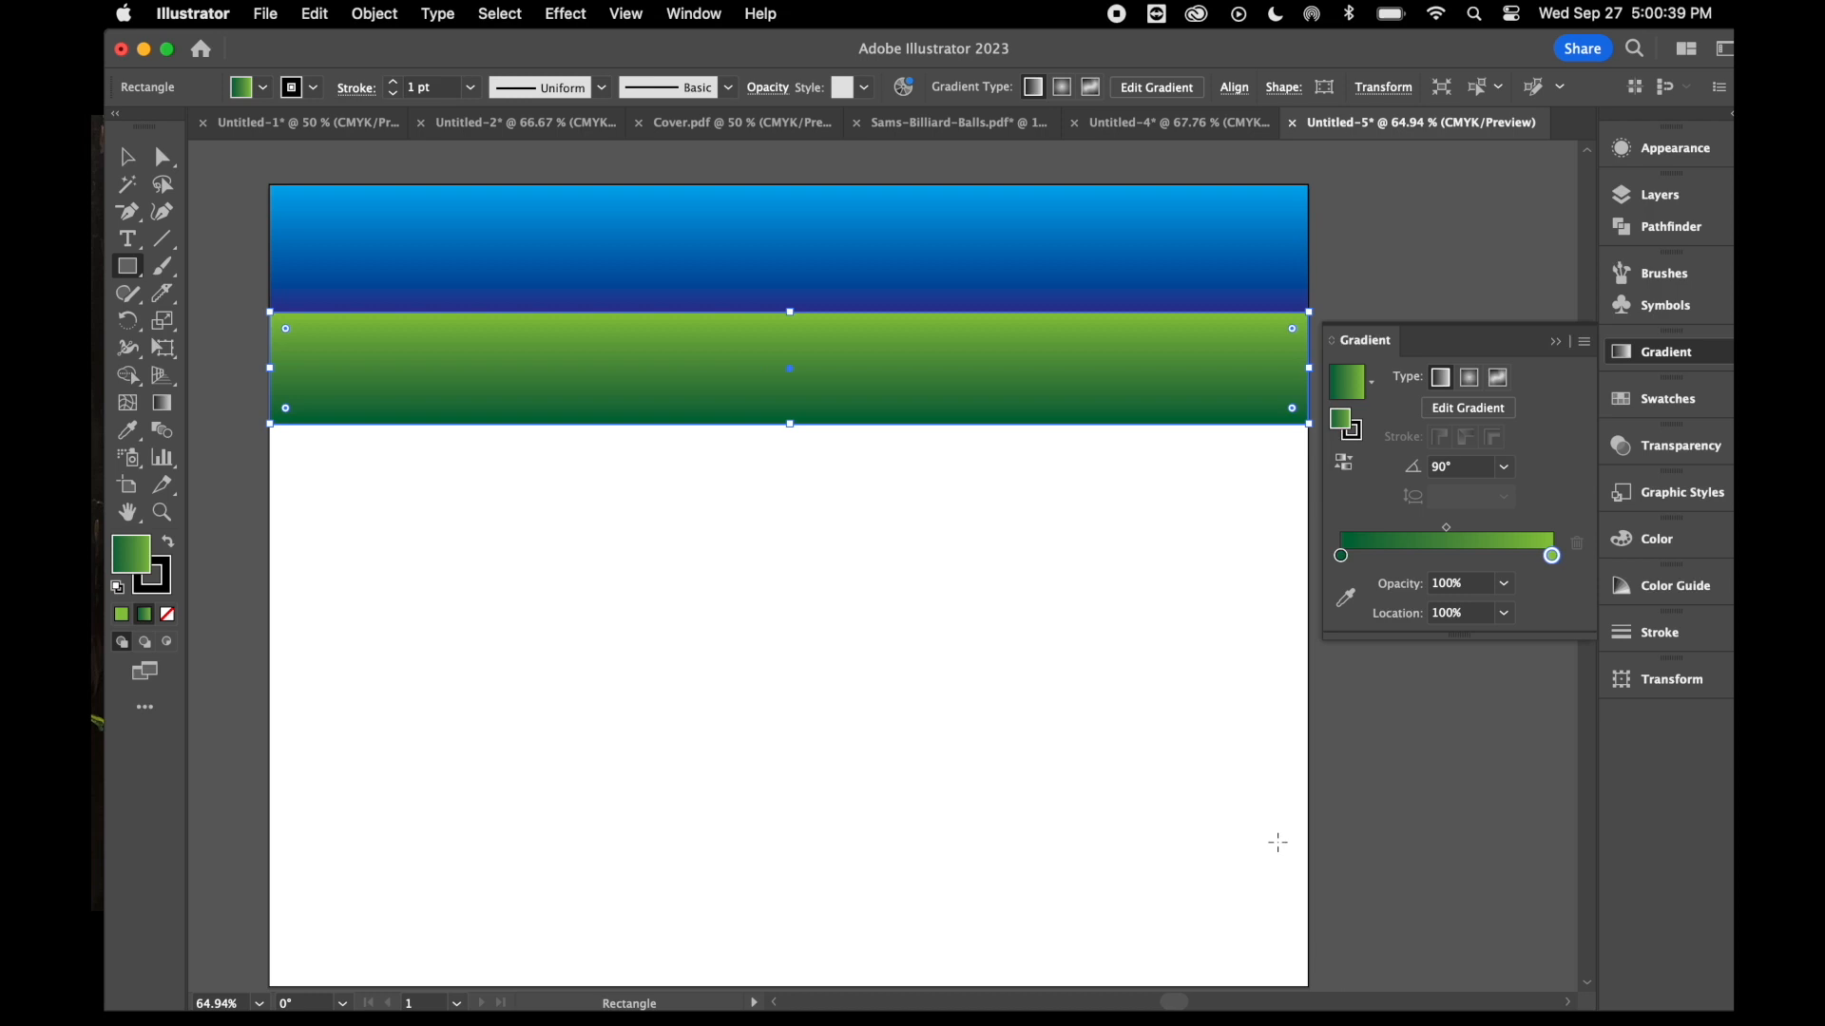
- Draw a third full-width rectangle covering the rest of the artboard below the green band, using the same green gradient
scroll(1279, 843, down, 1)
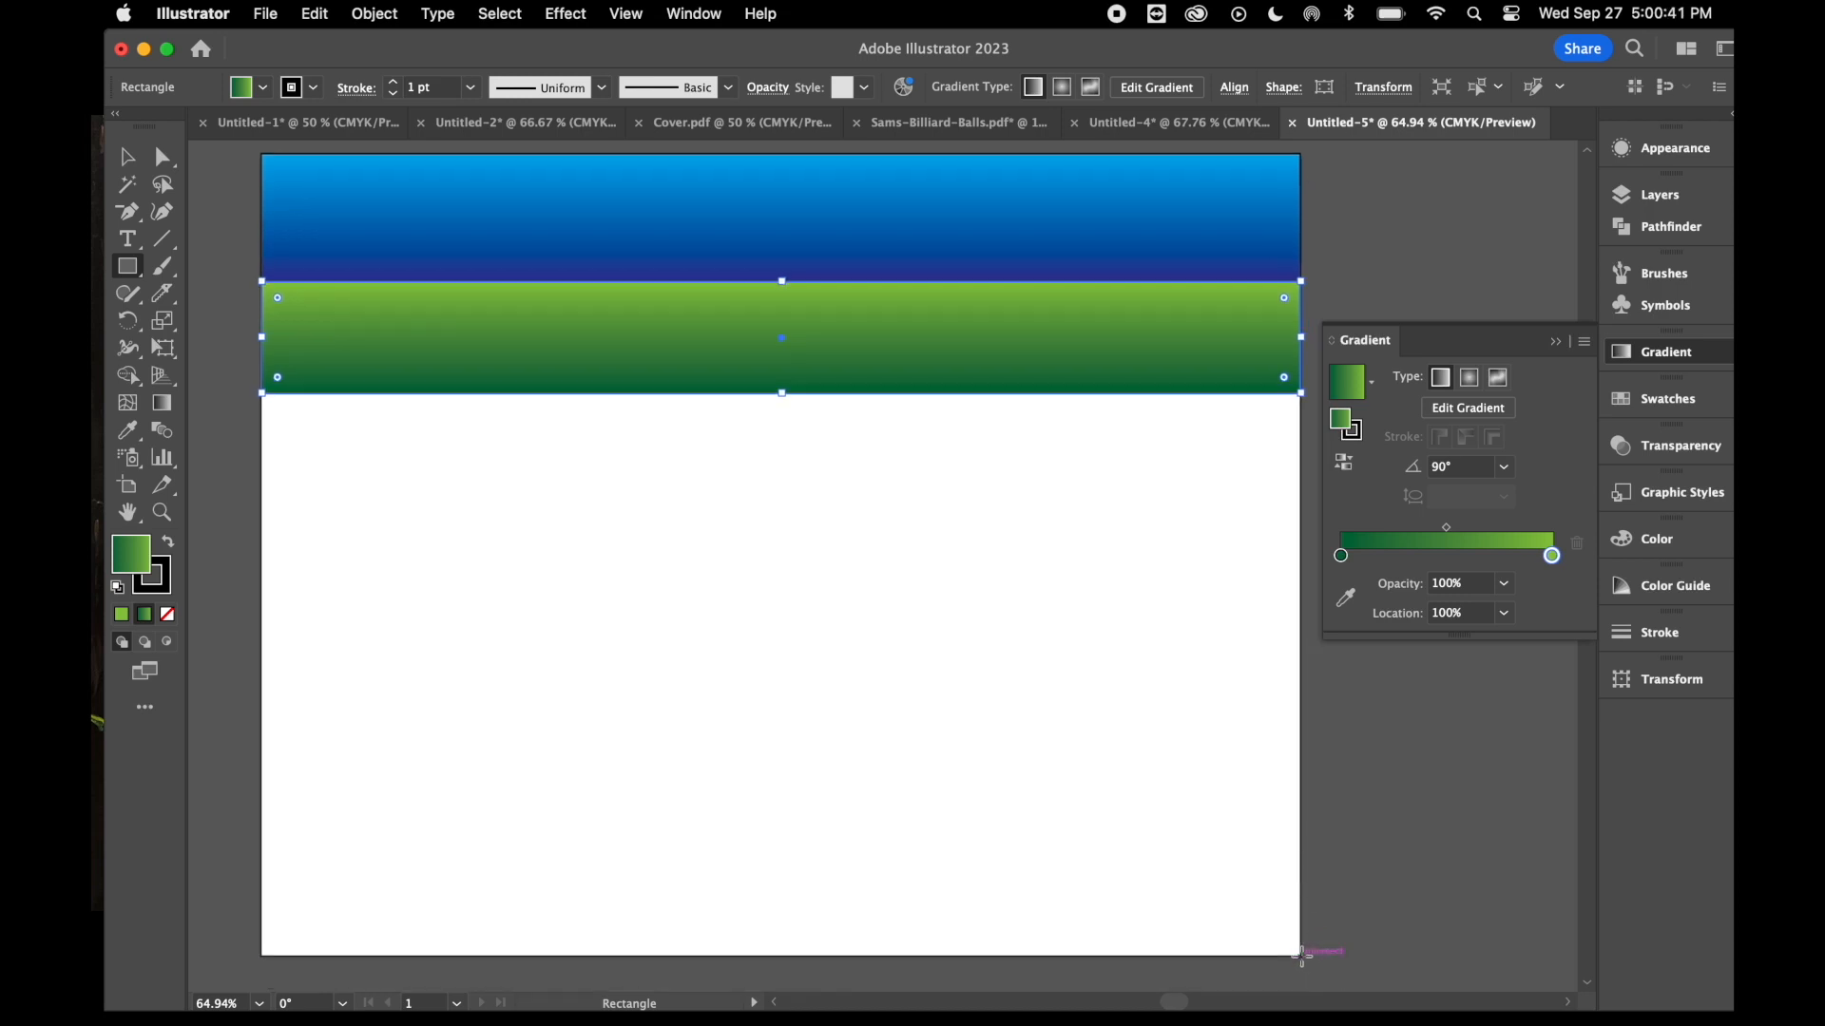
drag(1300, 955, 262, 394)
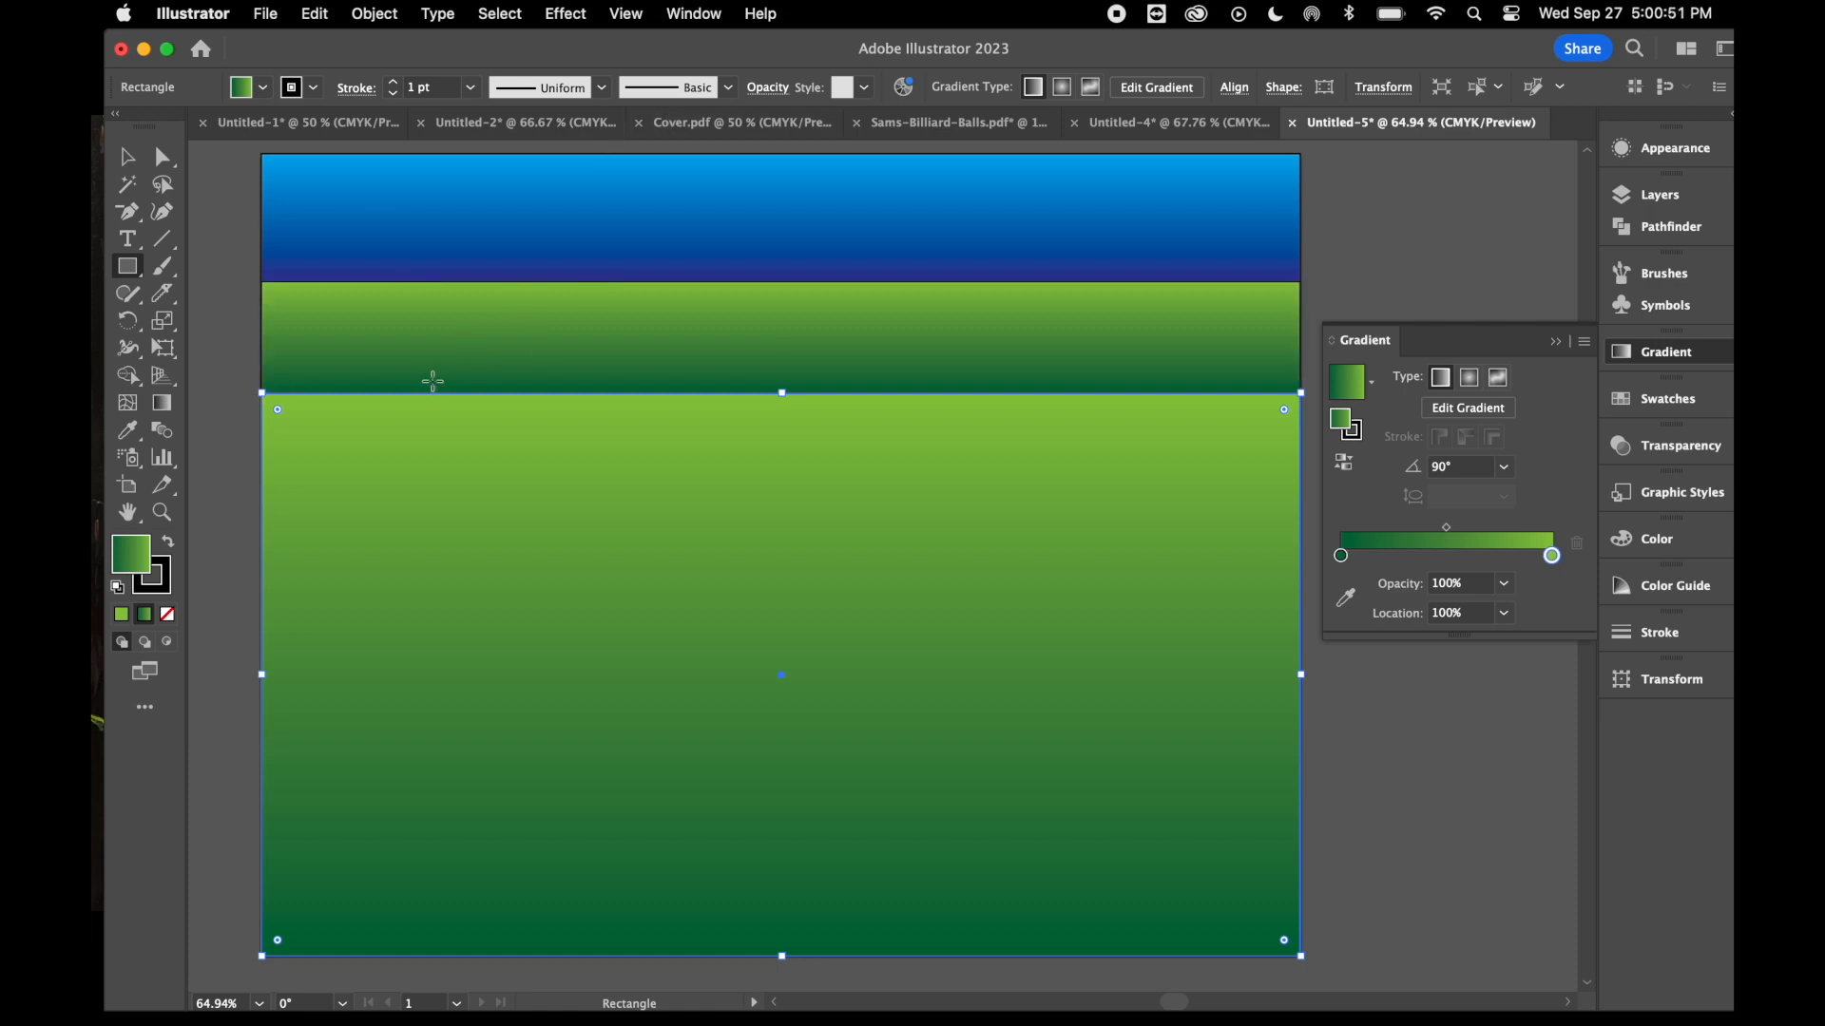
click(128, 160)
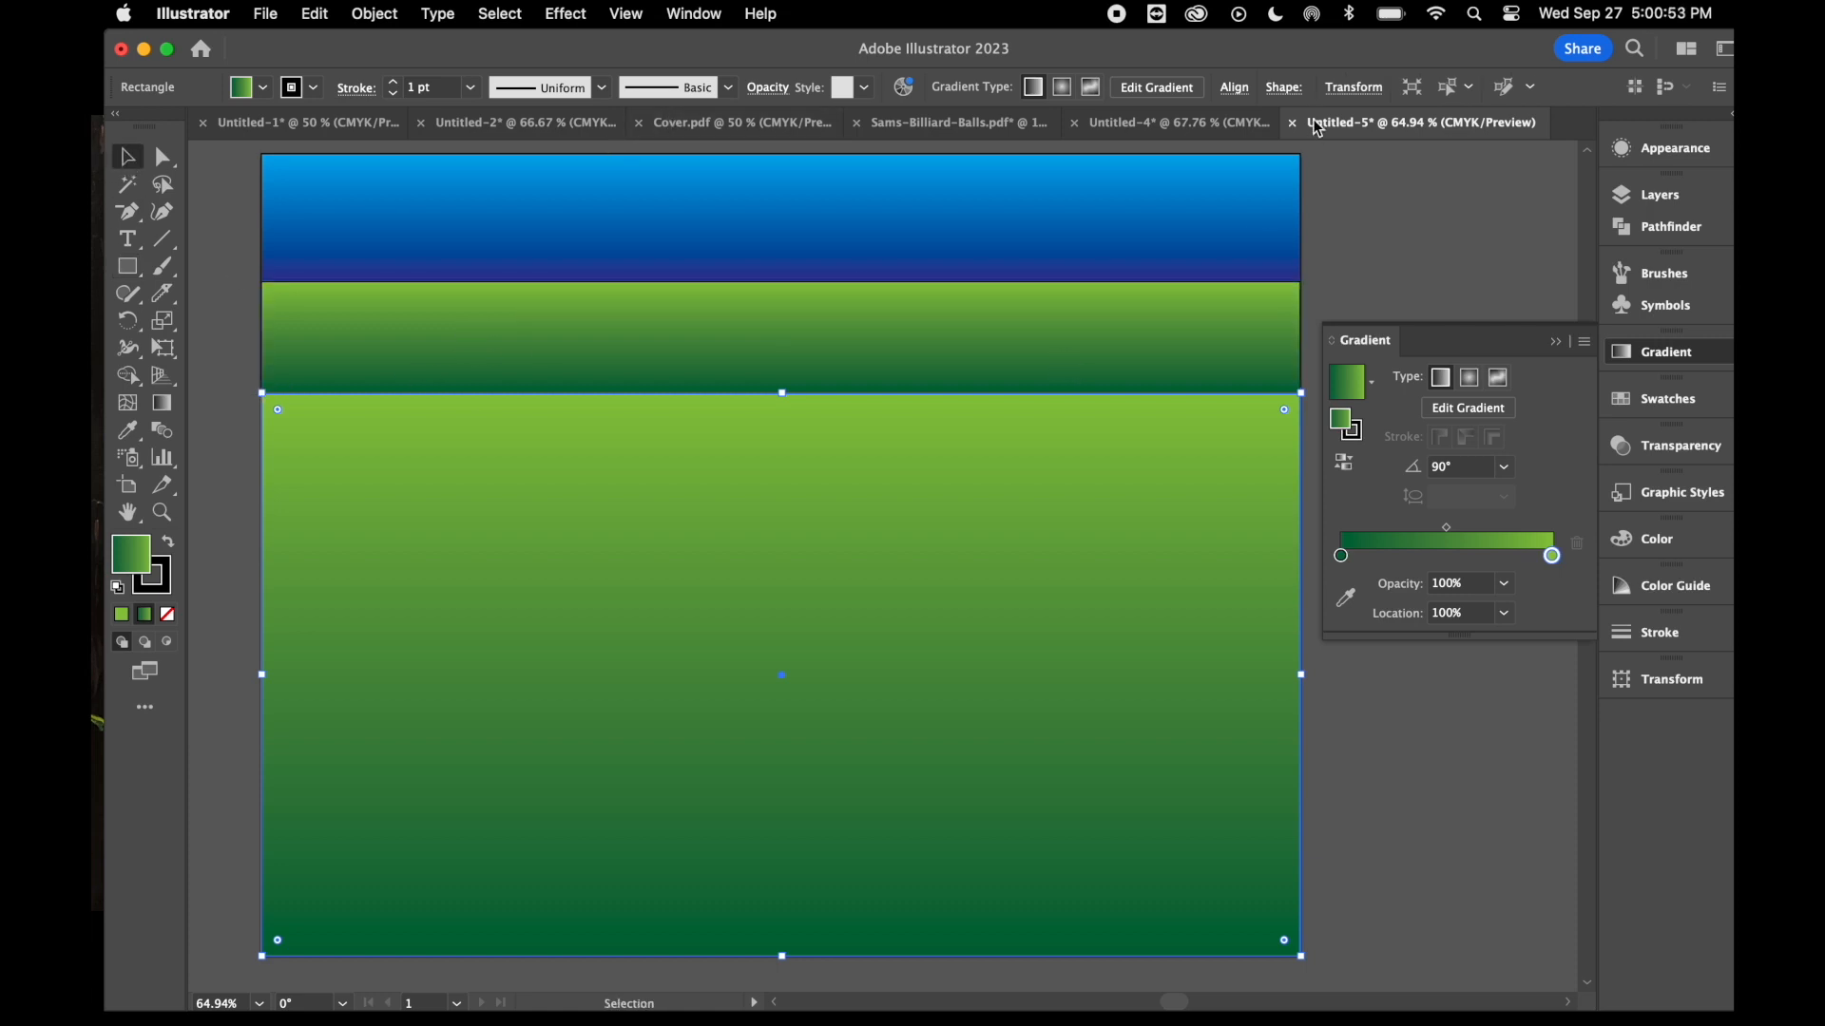
- Lock Layer 1 and add a new layer above it
click(1688, 193)
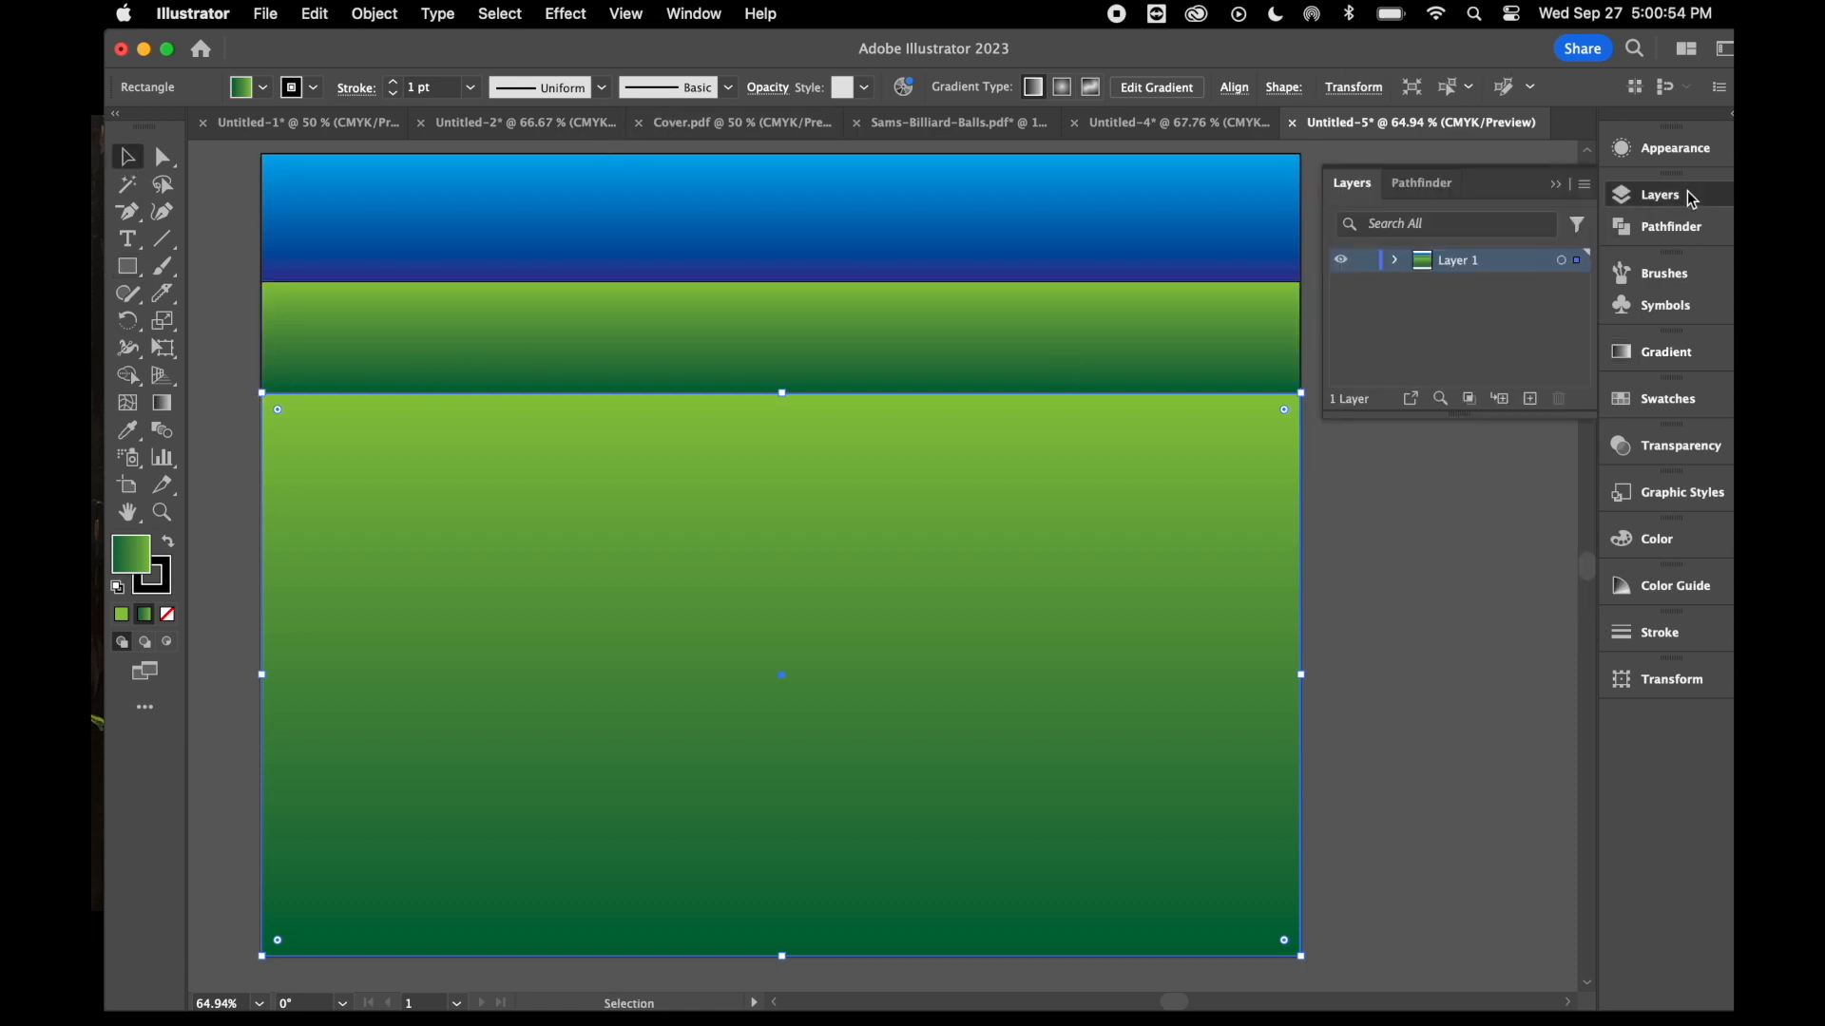
click(1365, 263)
click(1530, 398)
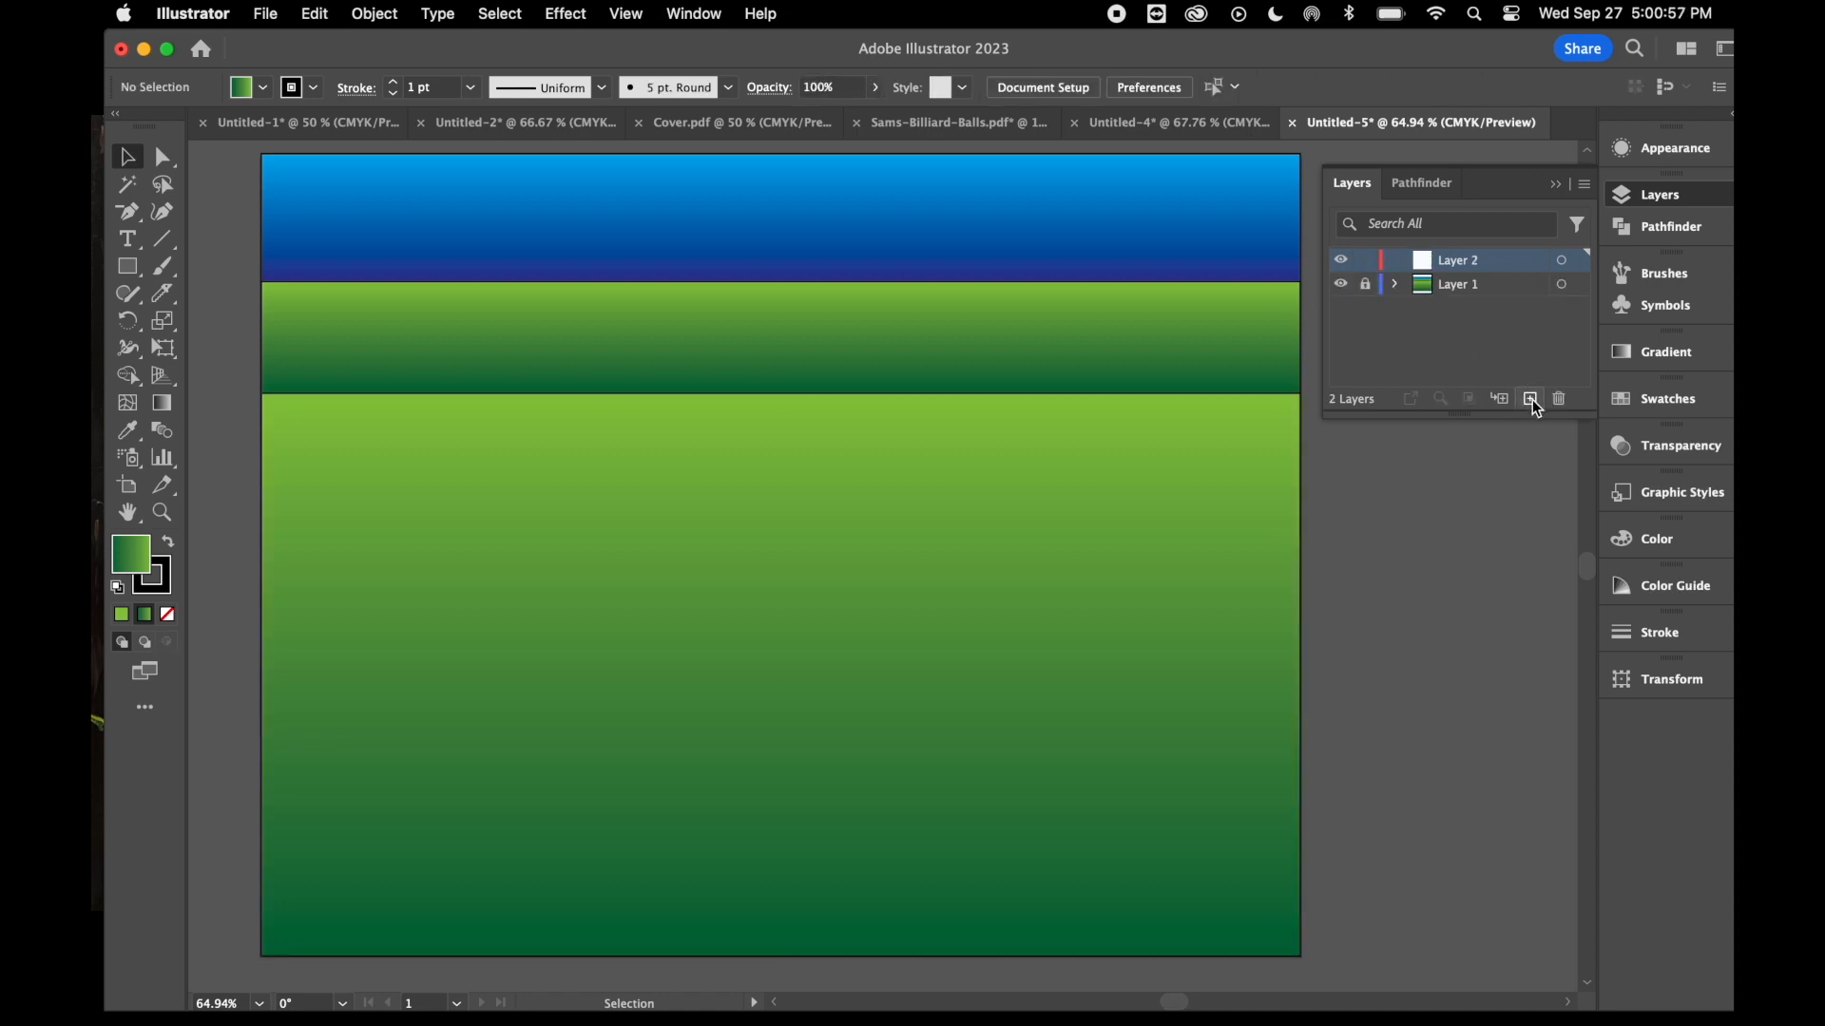
- Draw a wide, flat ellipse on the new layer, in the lower right part of the large green rectangle
scroll(815, 380, down, 1)
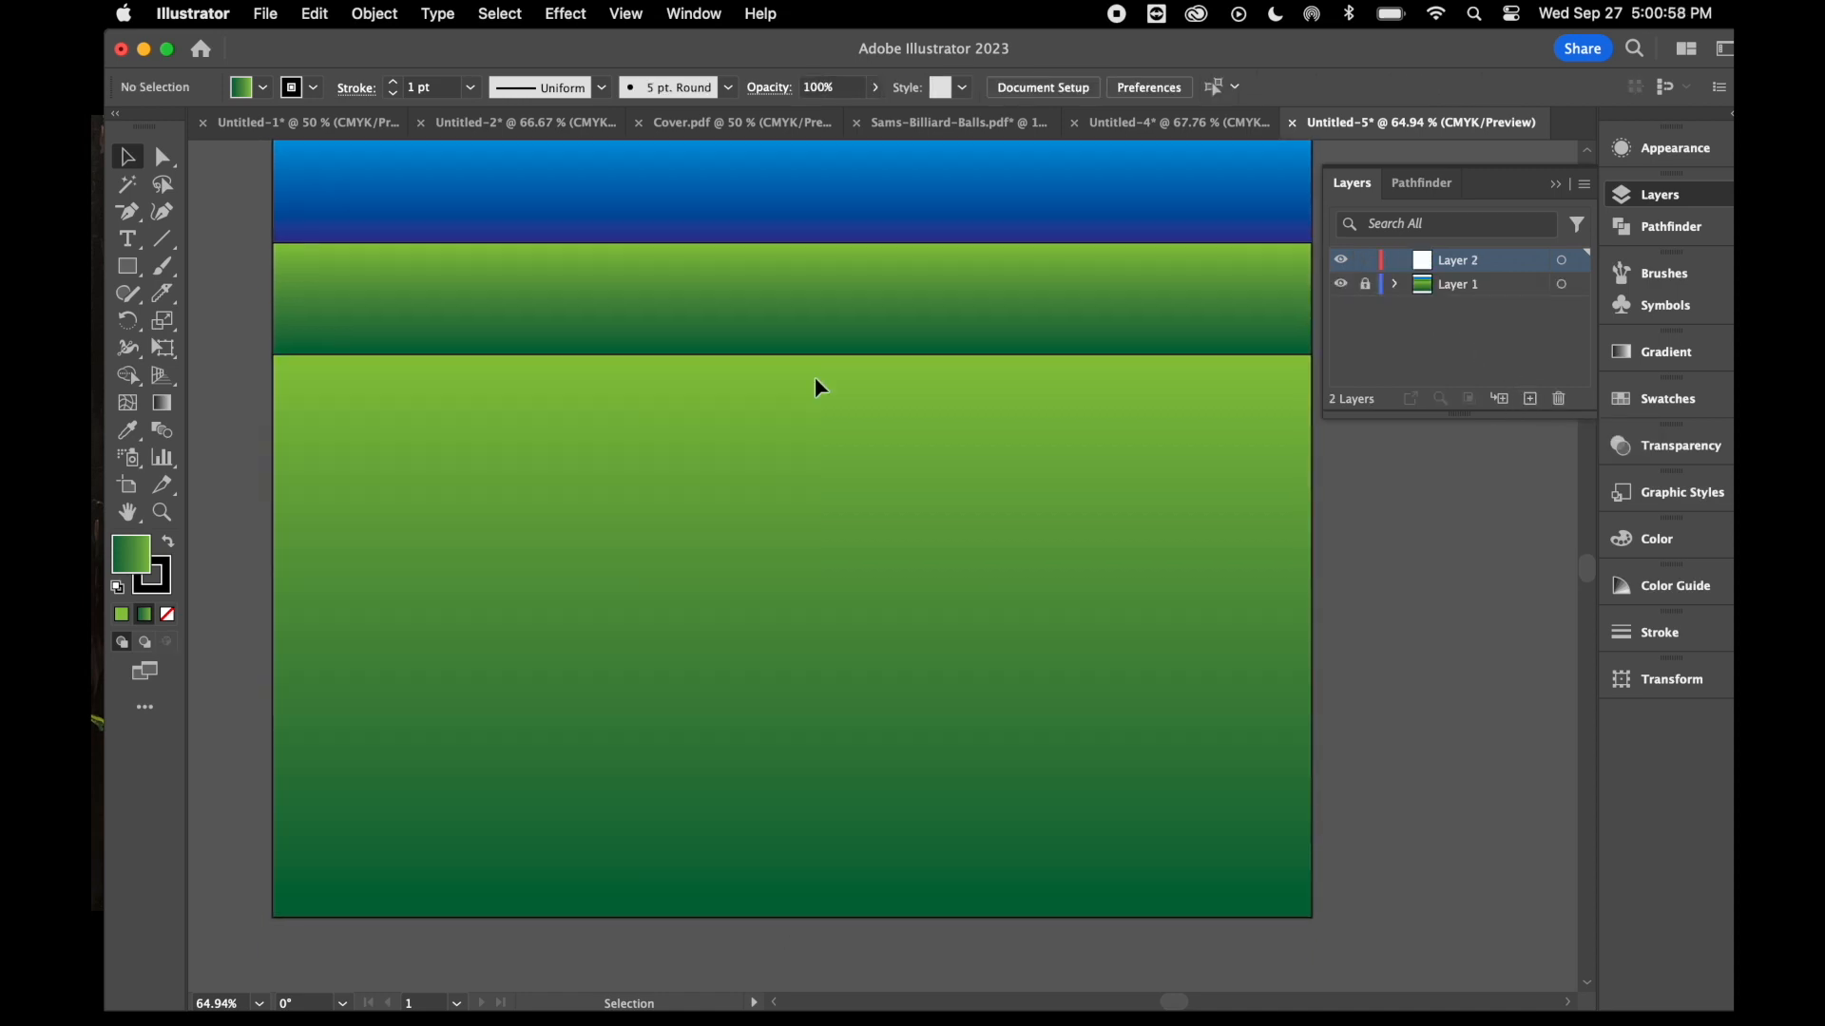
click(134, 276)
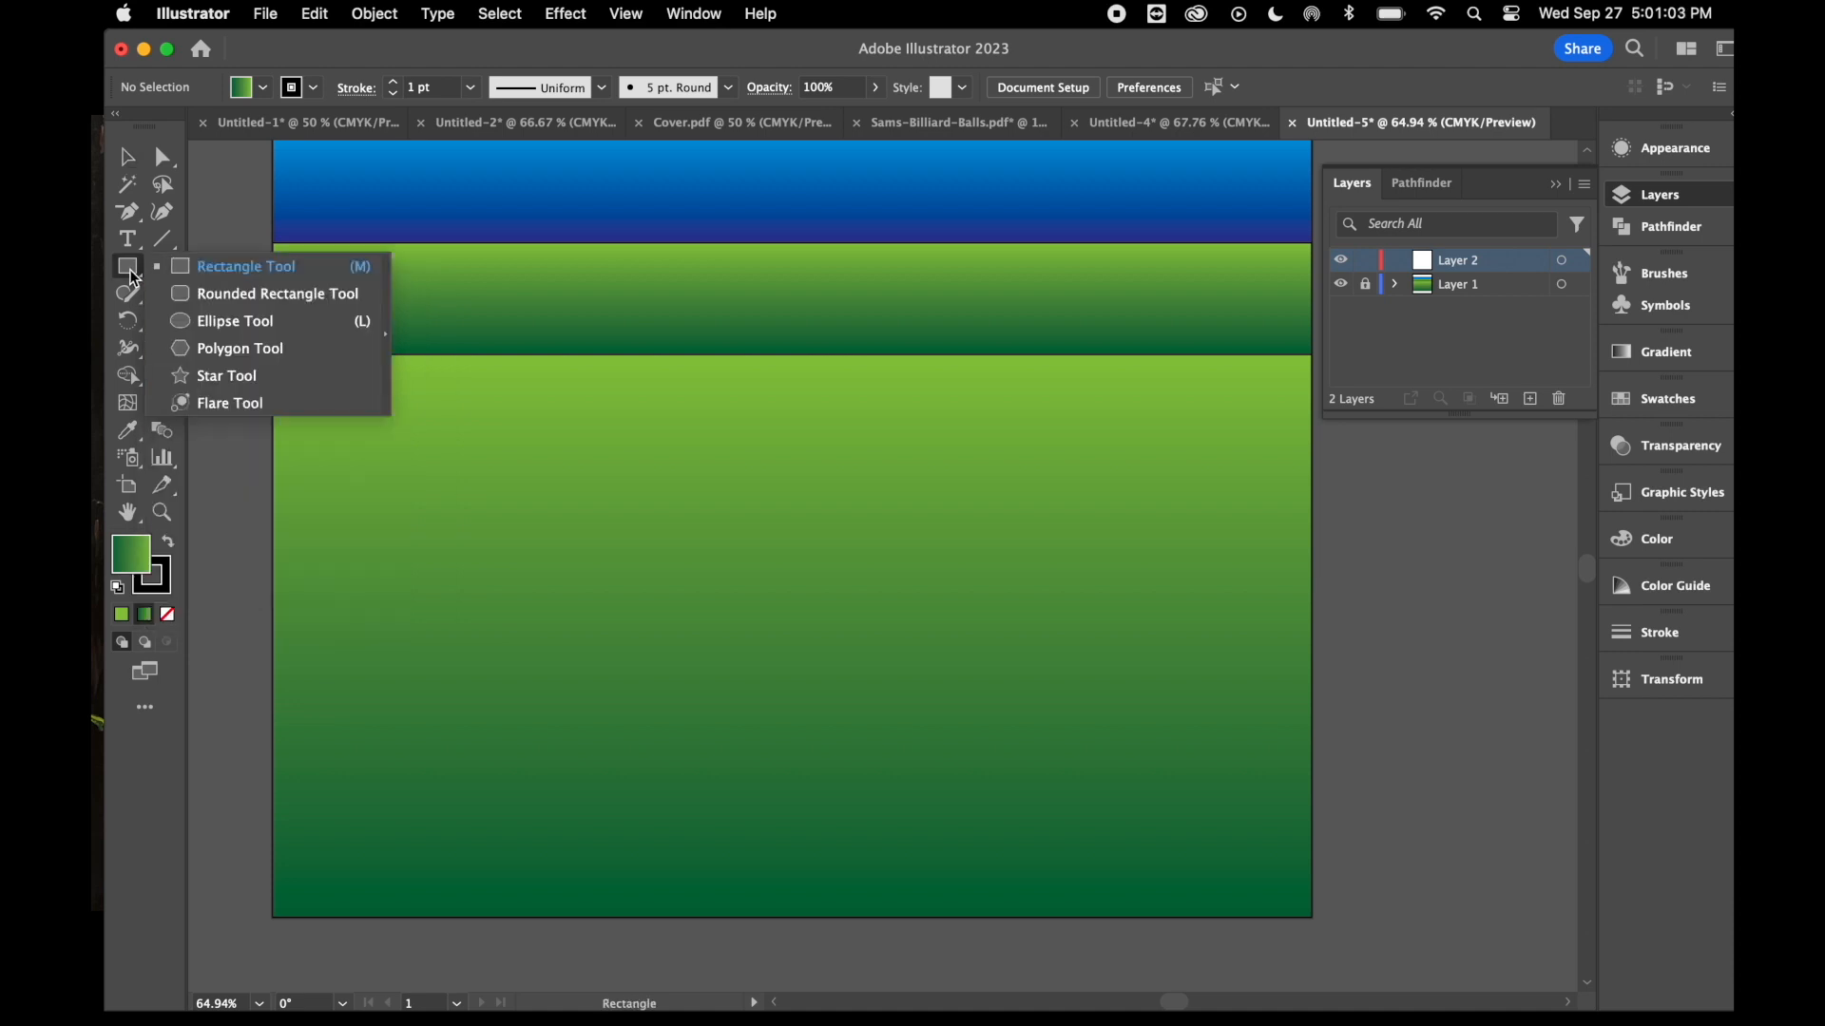
click(215, 319)
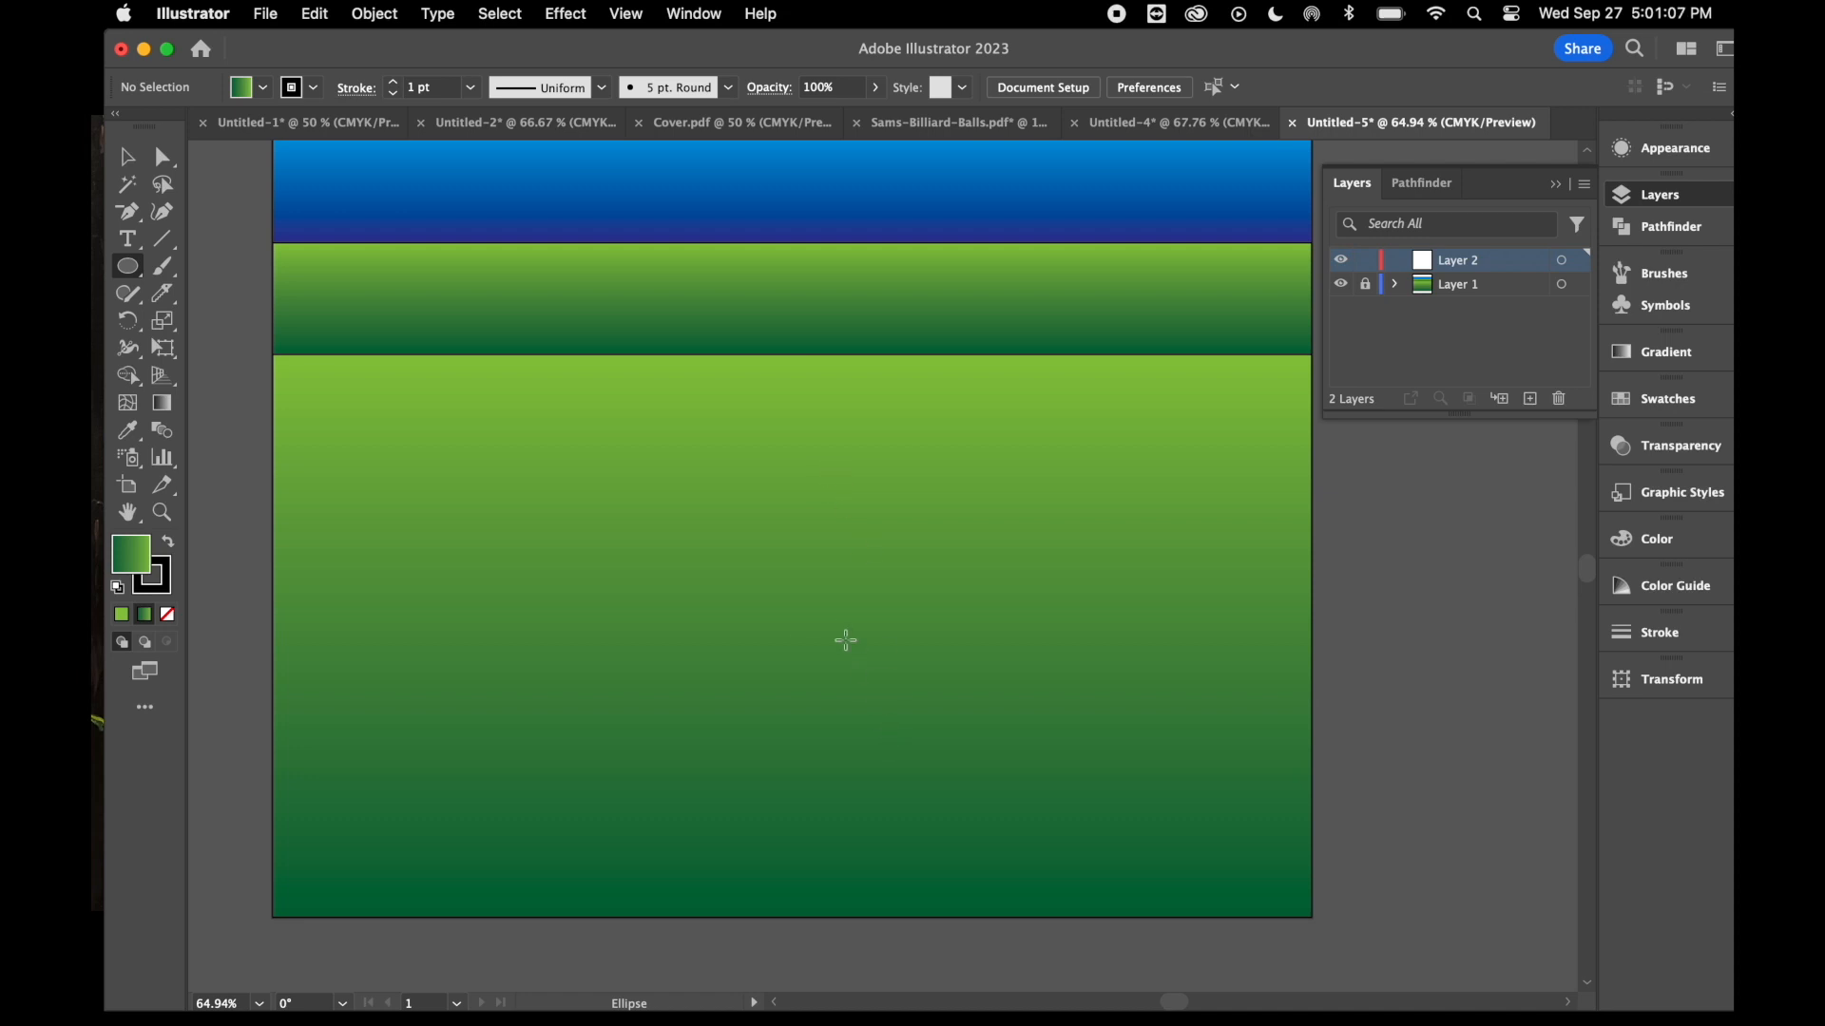
drag(837, 637, 1181, 686)
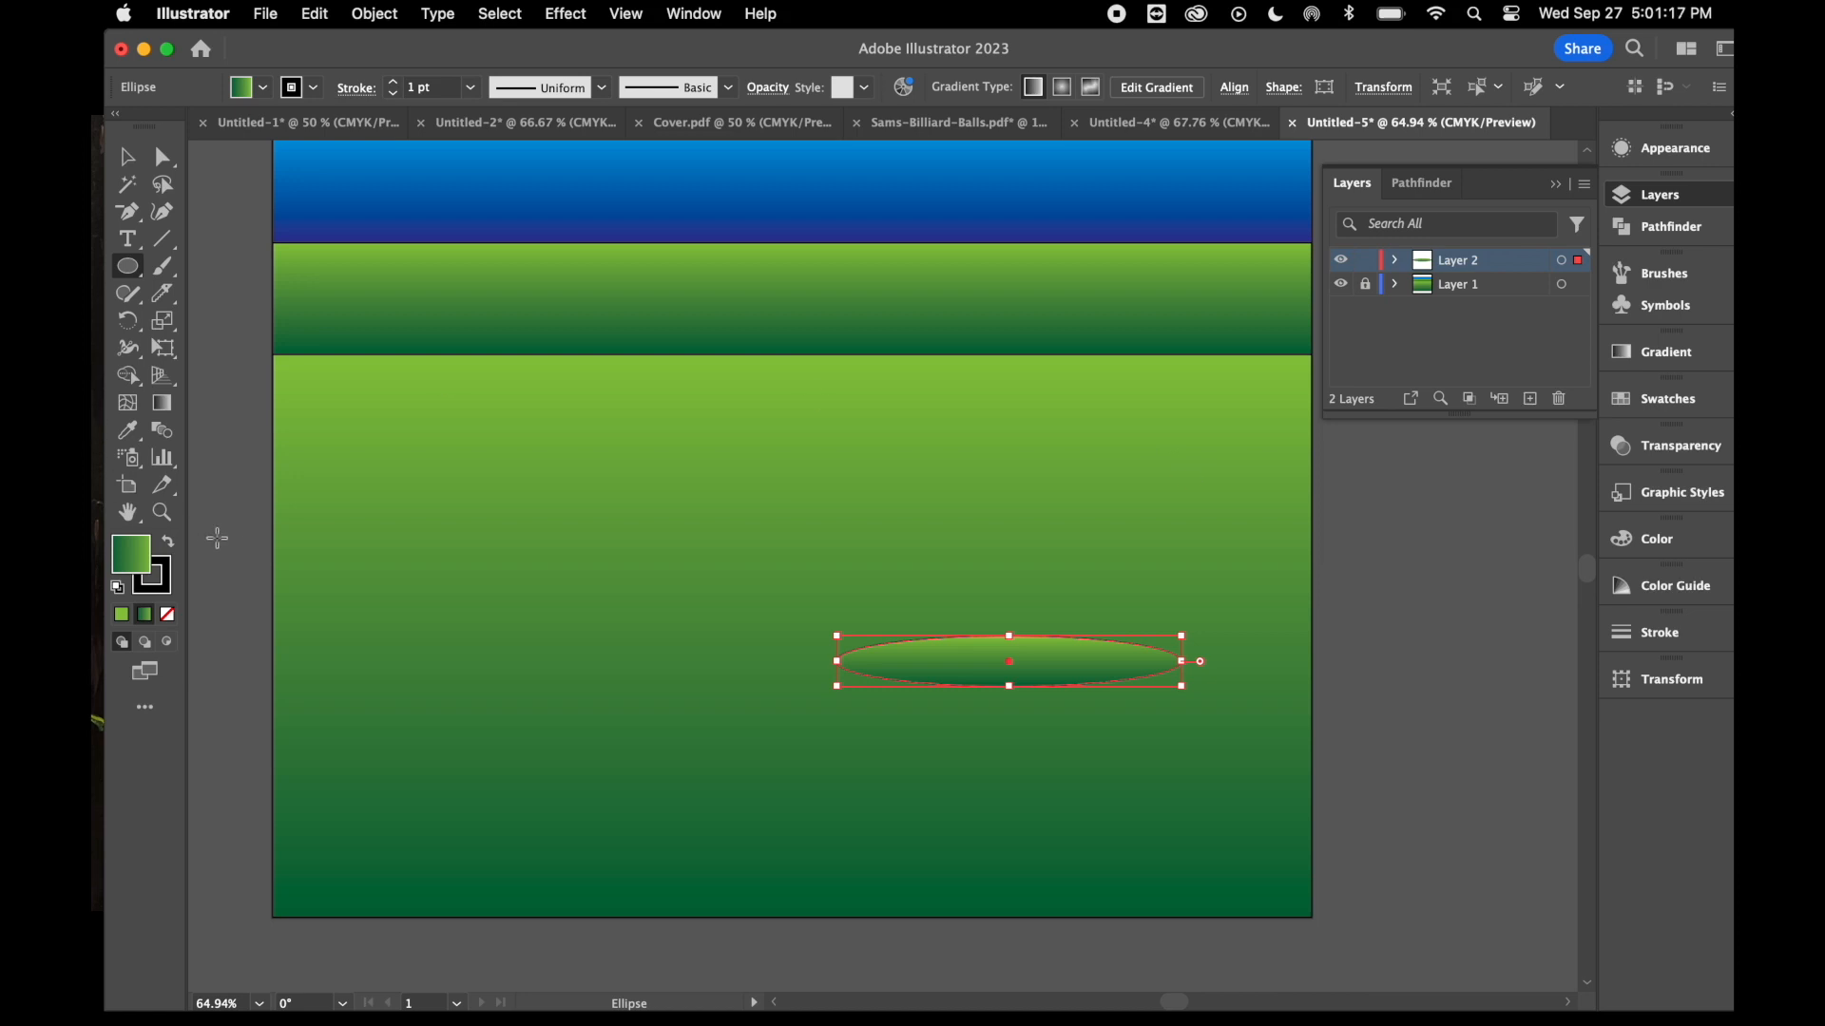
- Remove the stroke from the ellipse
click(171, 584)
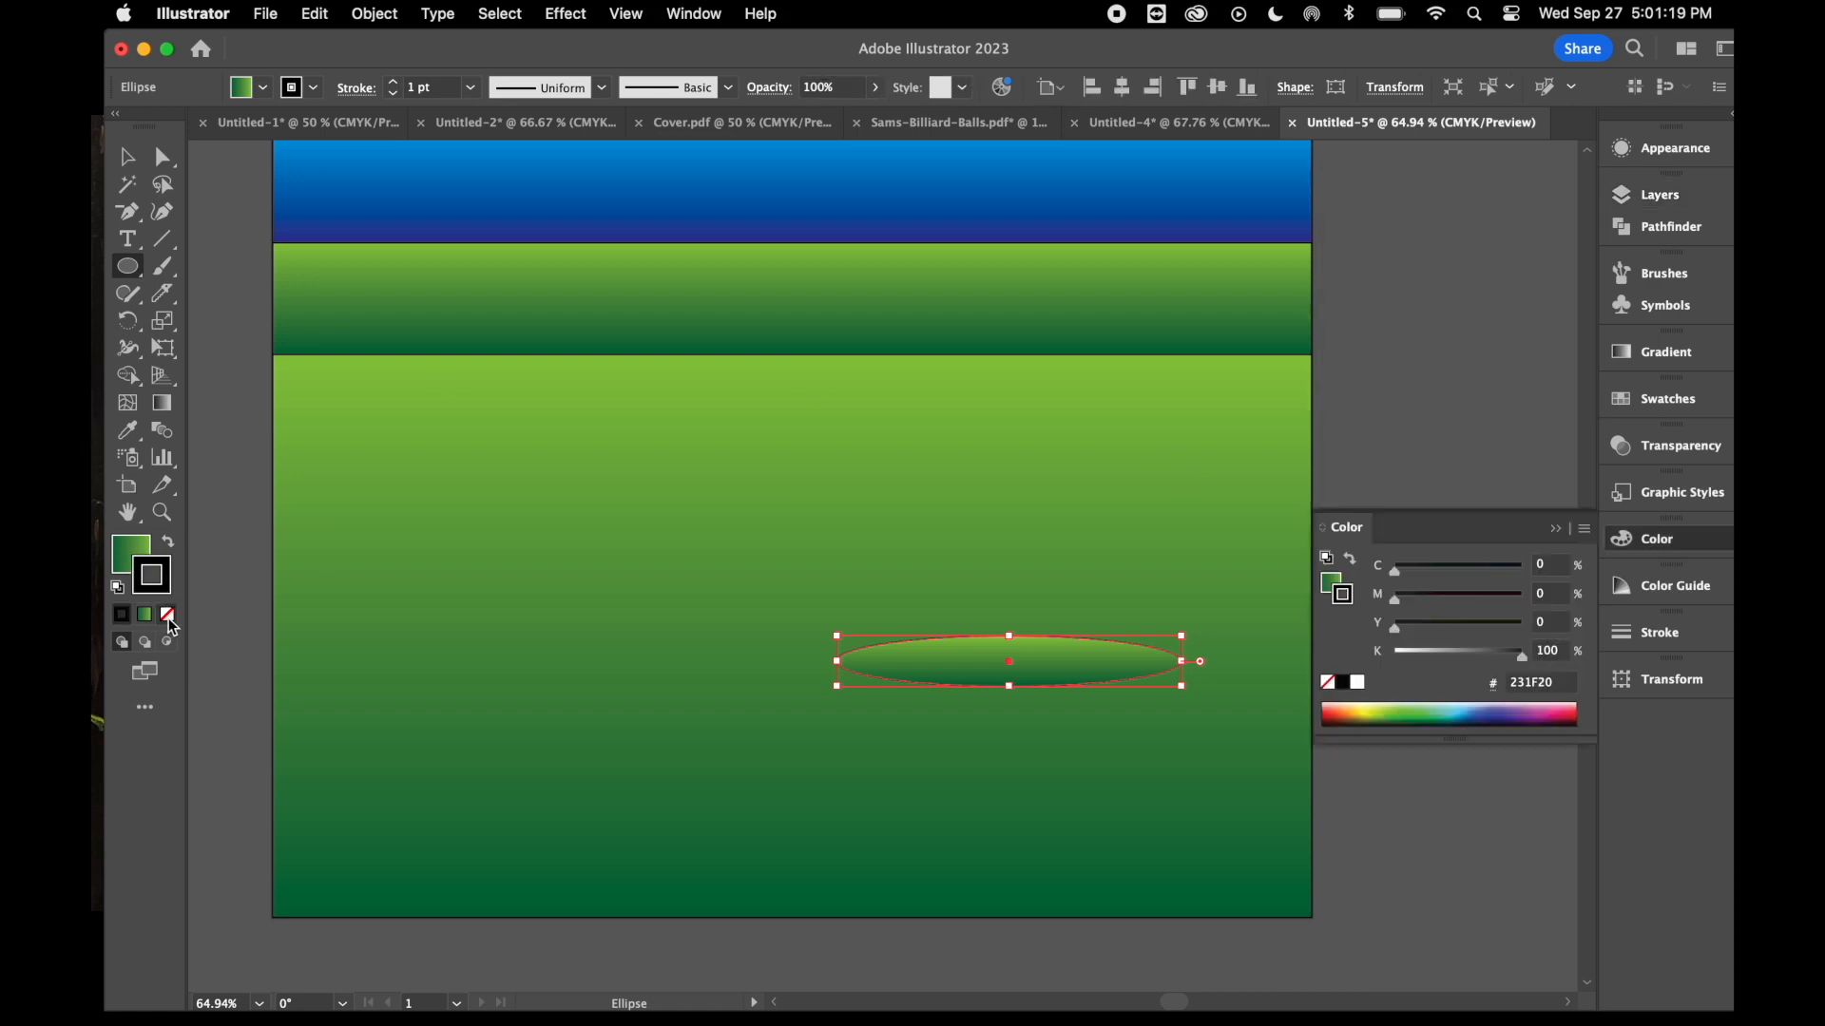
click(167, 614)
click(132, 568)
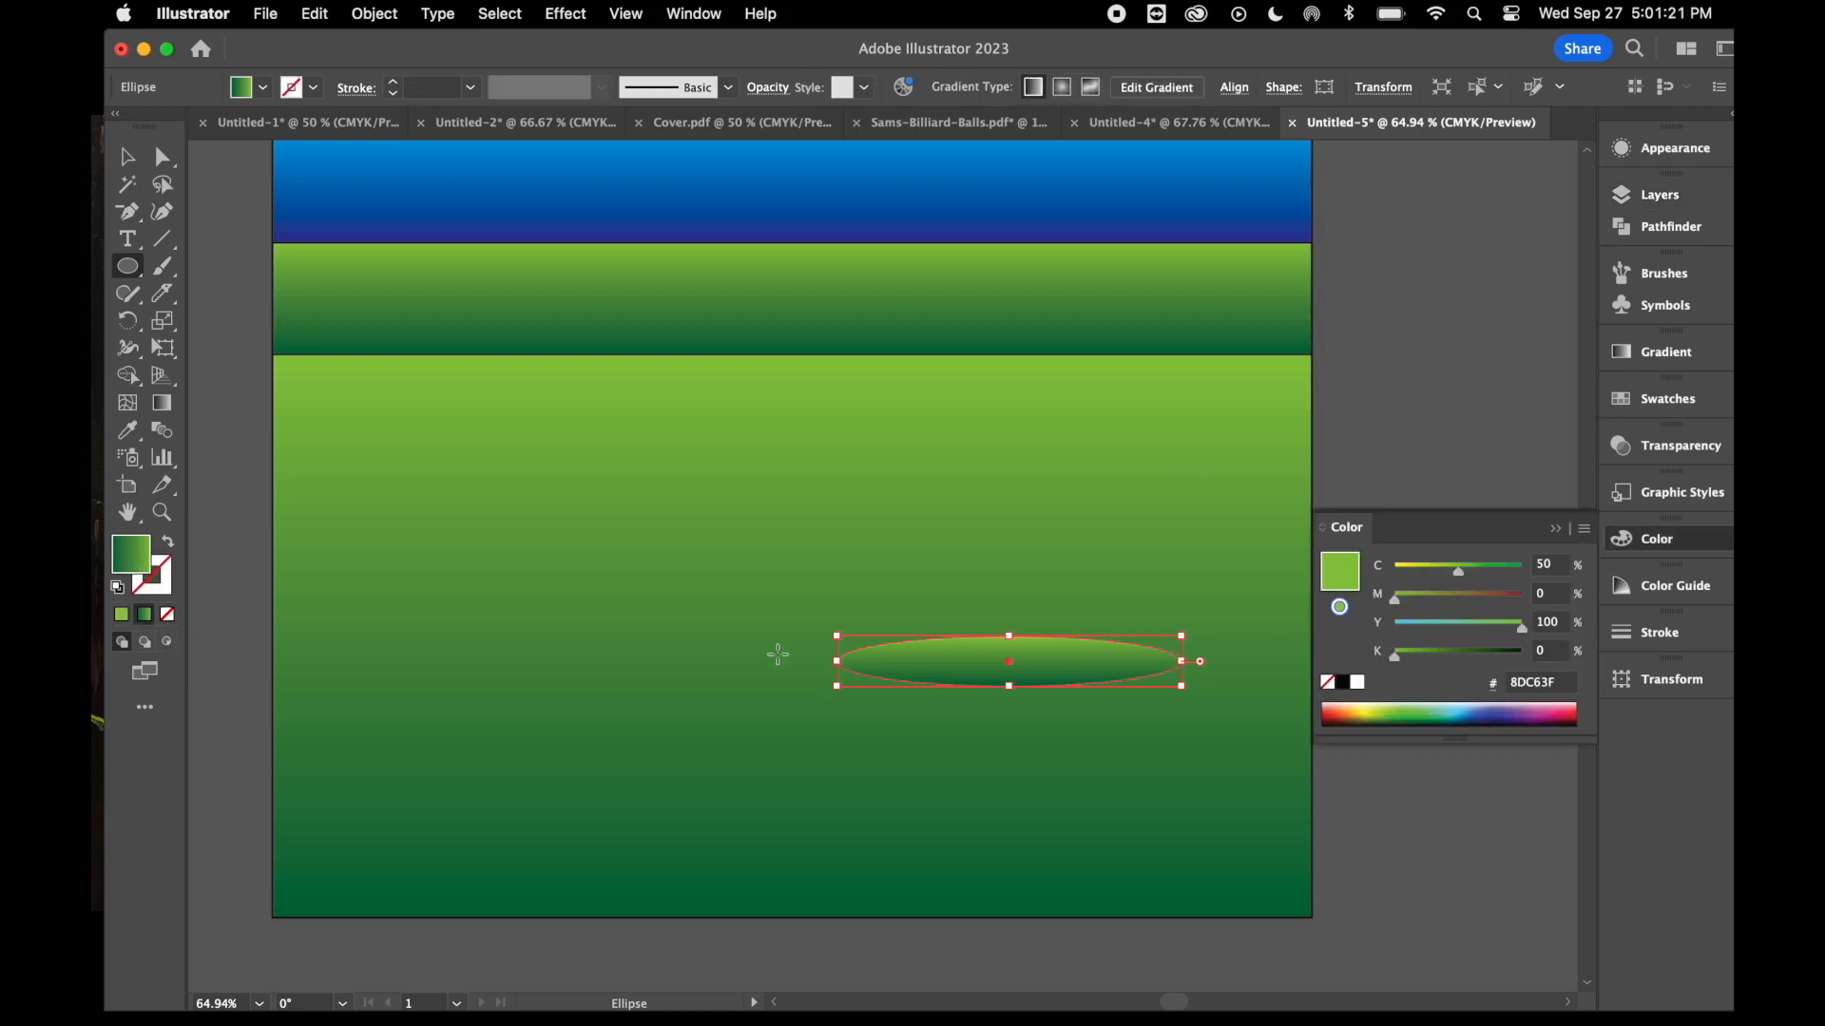
click(156, 584)
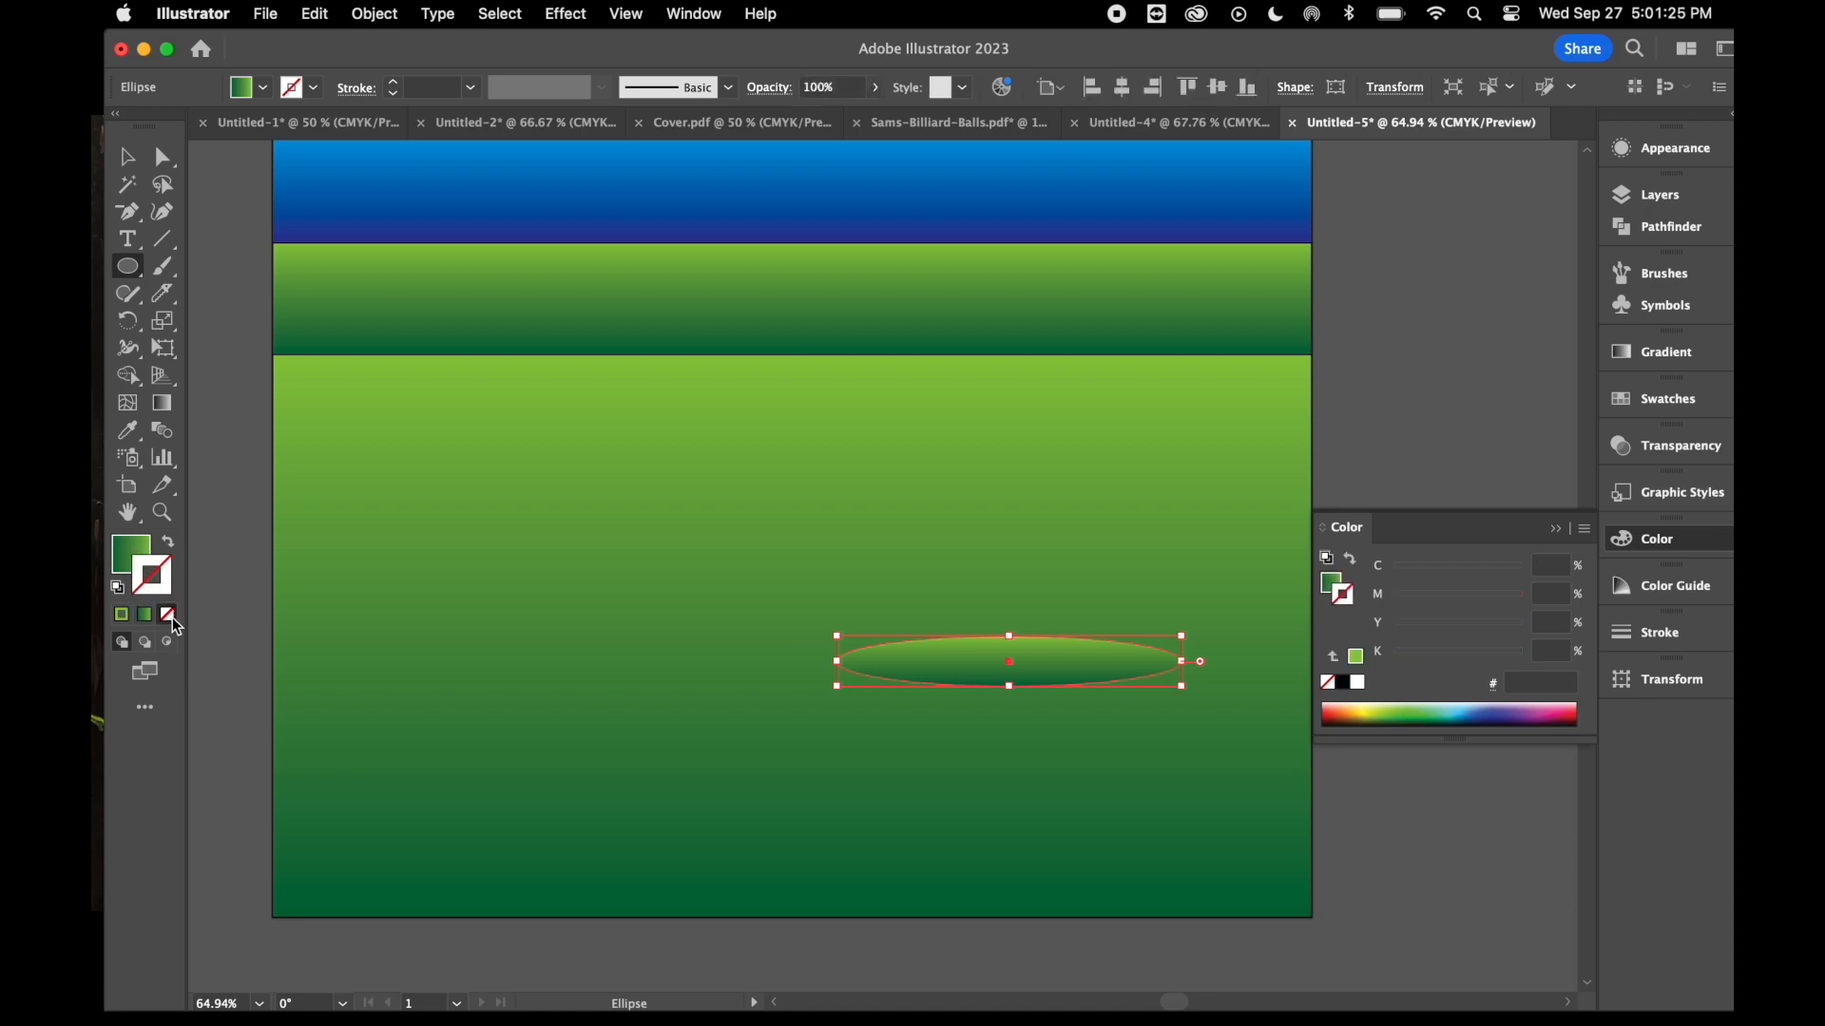
- Change the flat ellipse's fill from a linear to a radial gradient
click(133, 561)
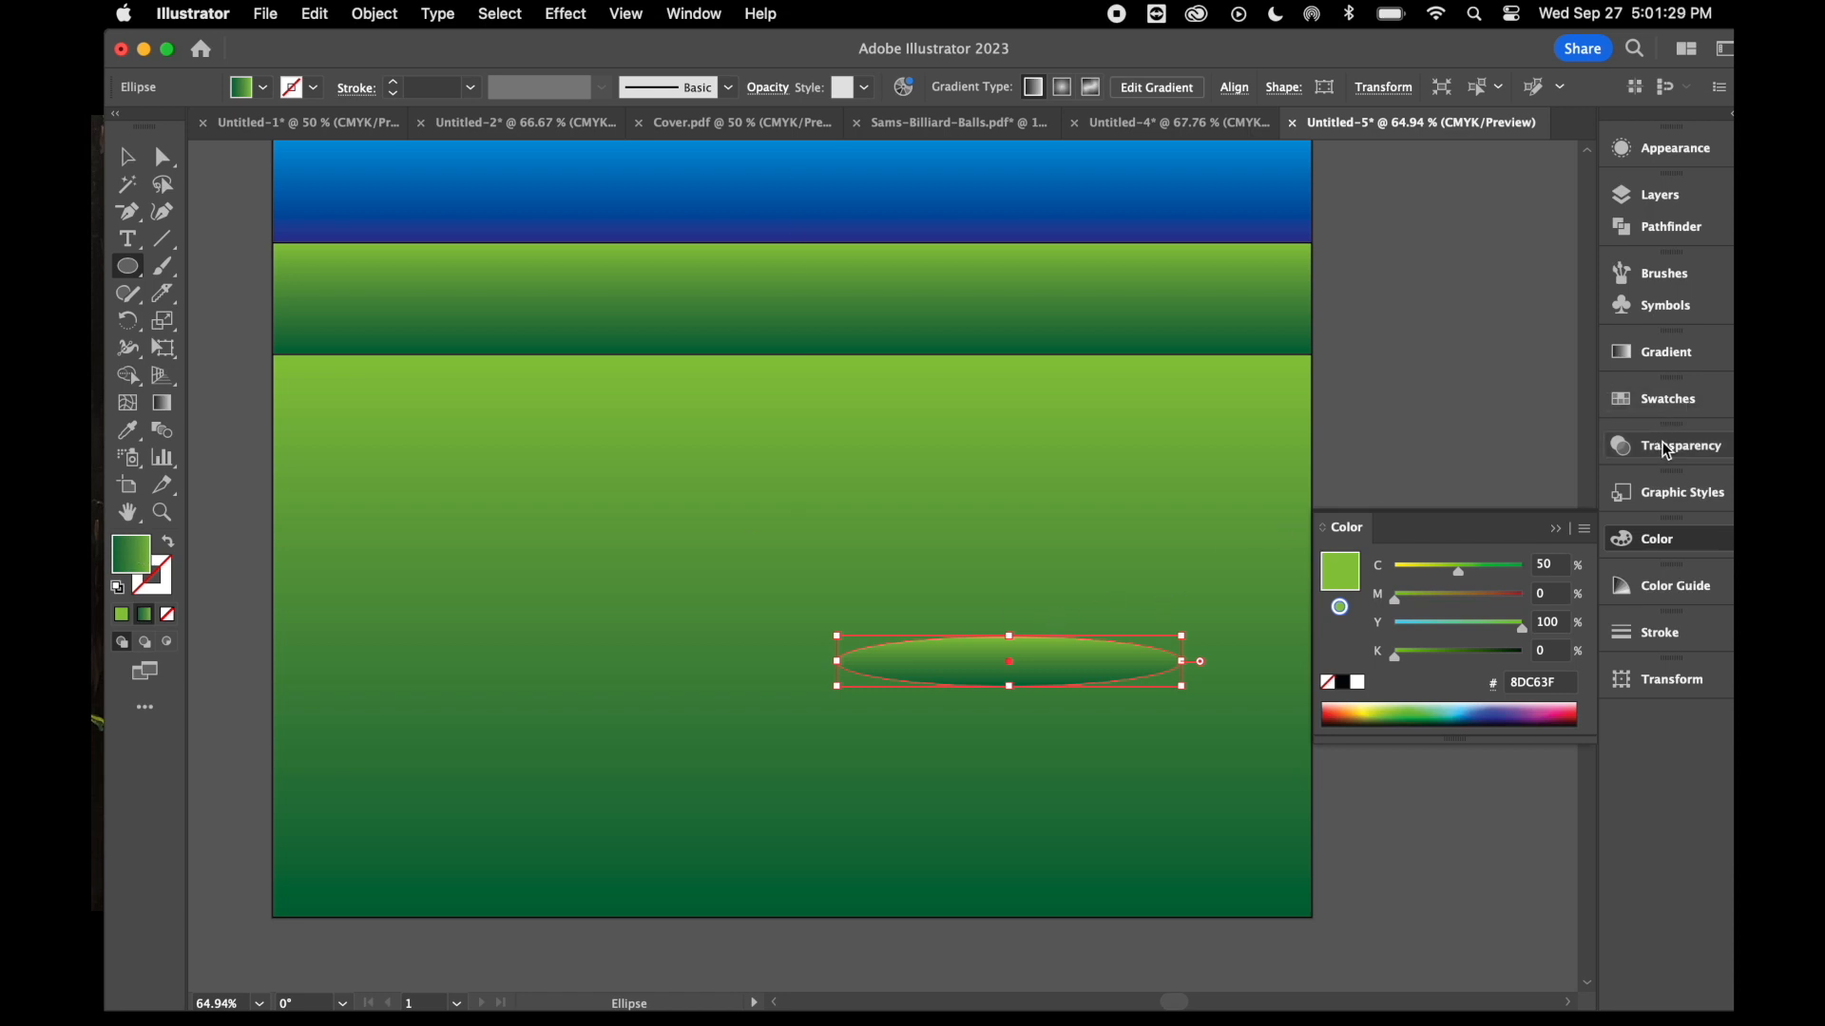
click(1669, 352)
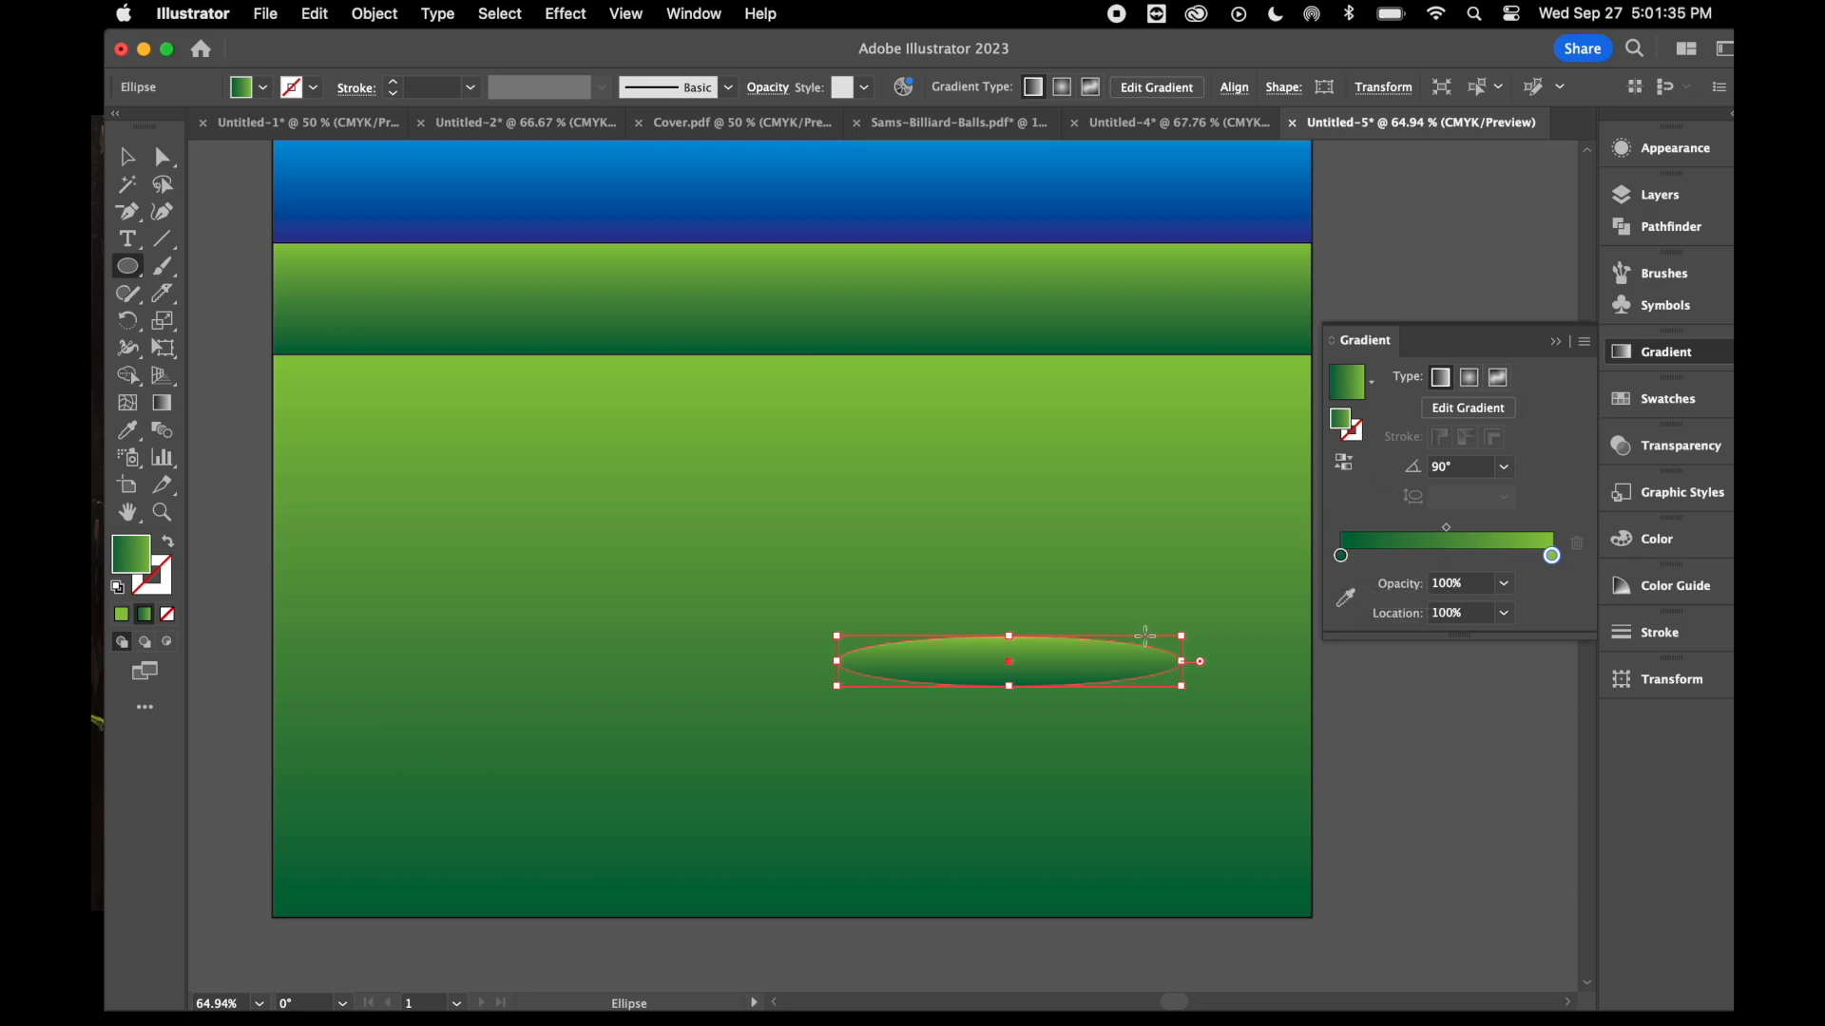
click(1471, 382)
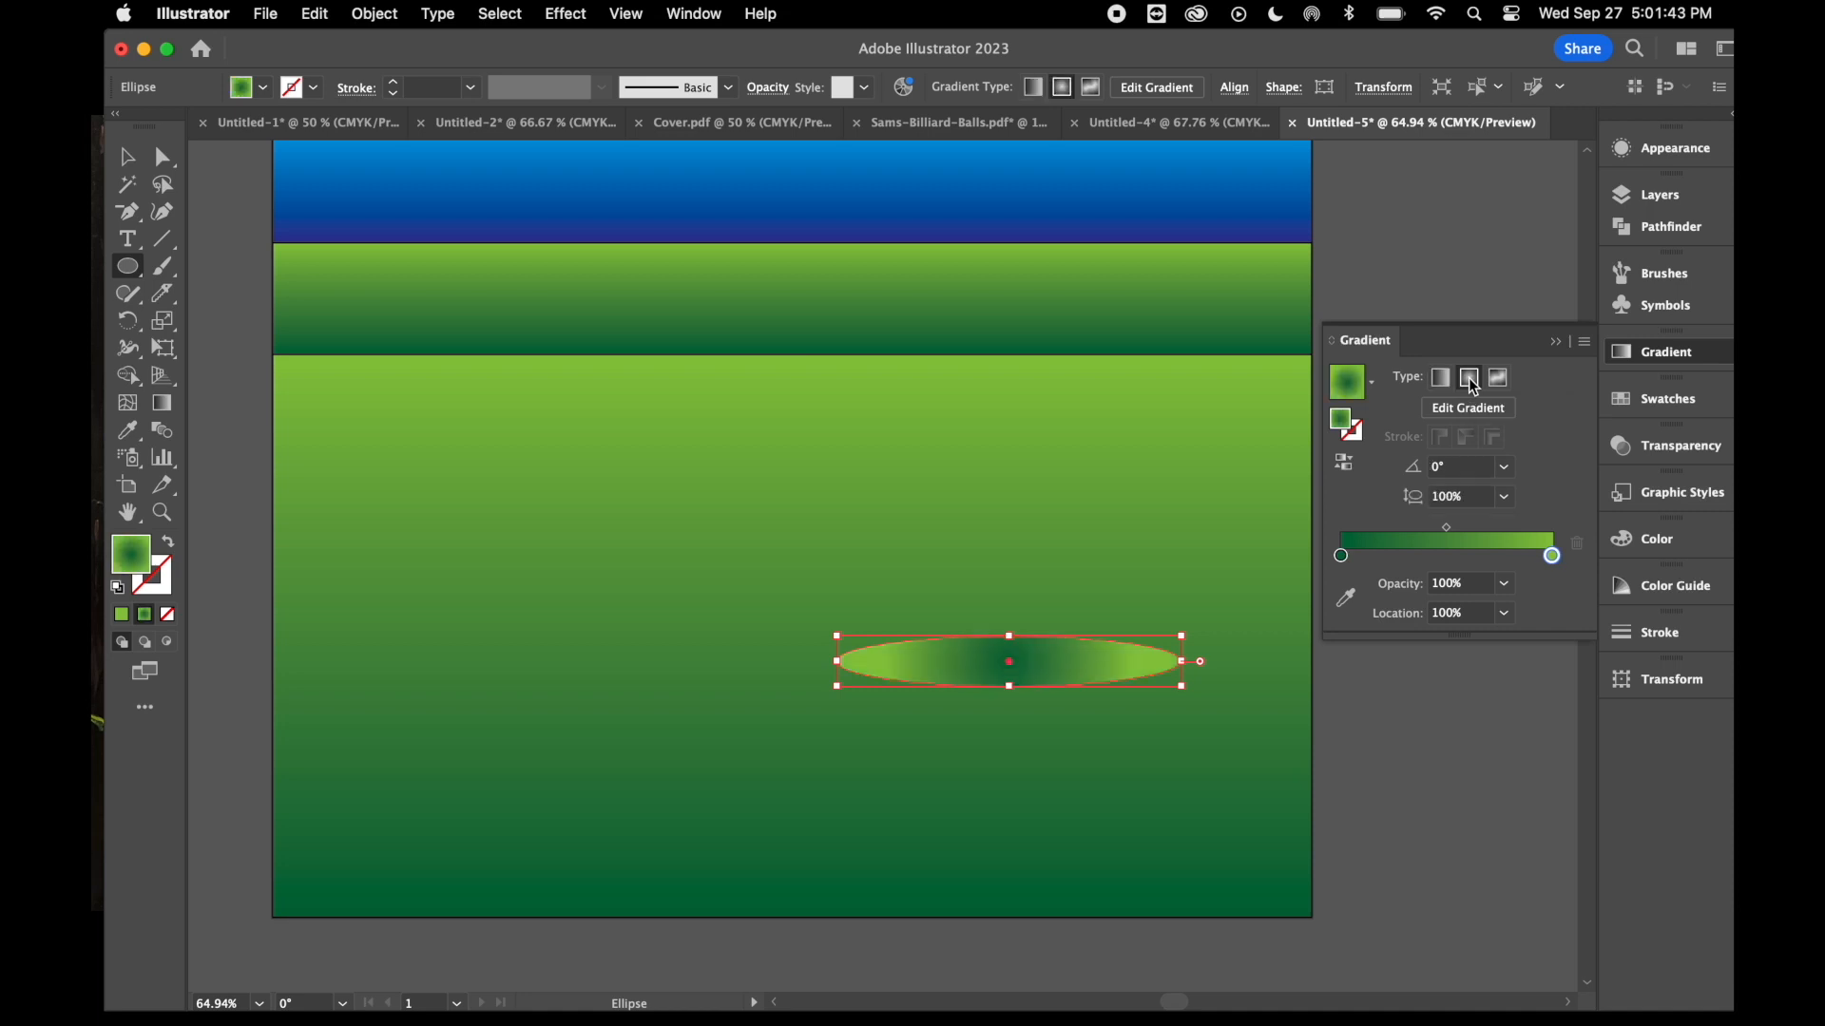
- Colour the ellipse's radial gradient with a black inner stop and a white outer stop
click(1341, 556)
double_click(1342, 557)
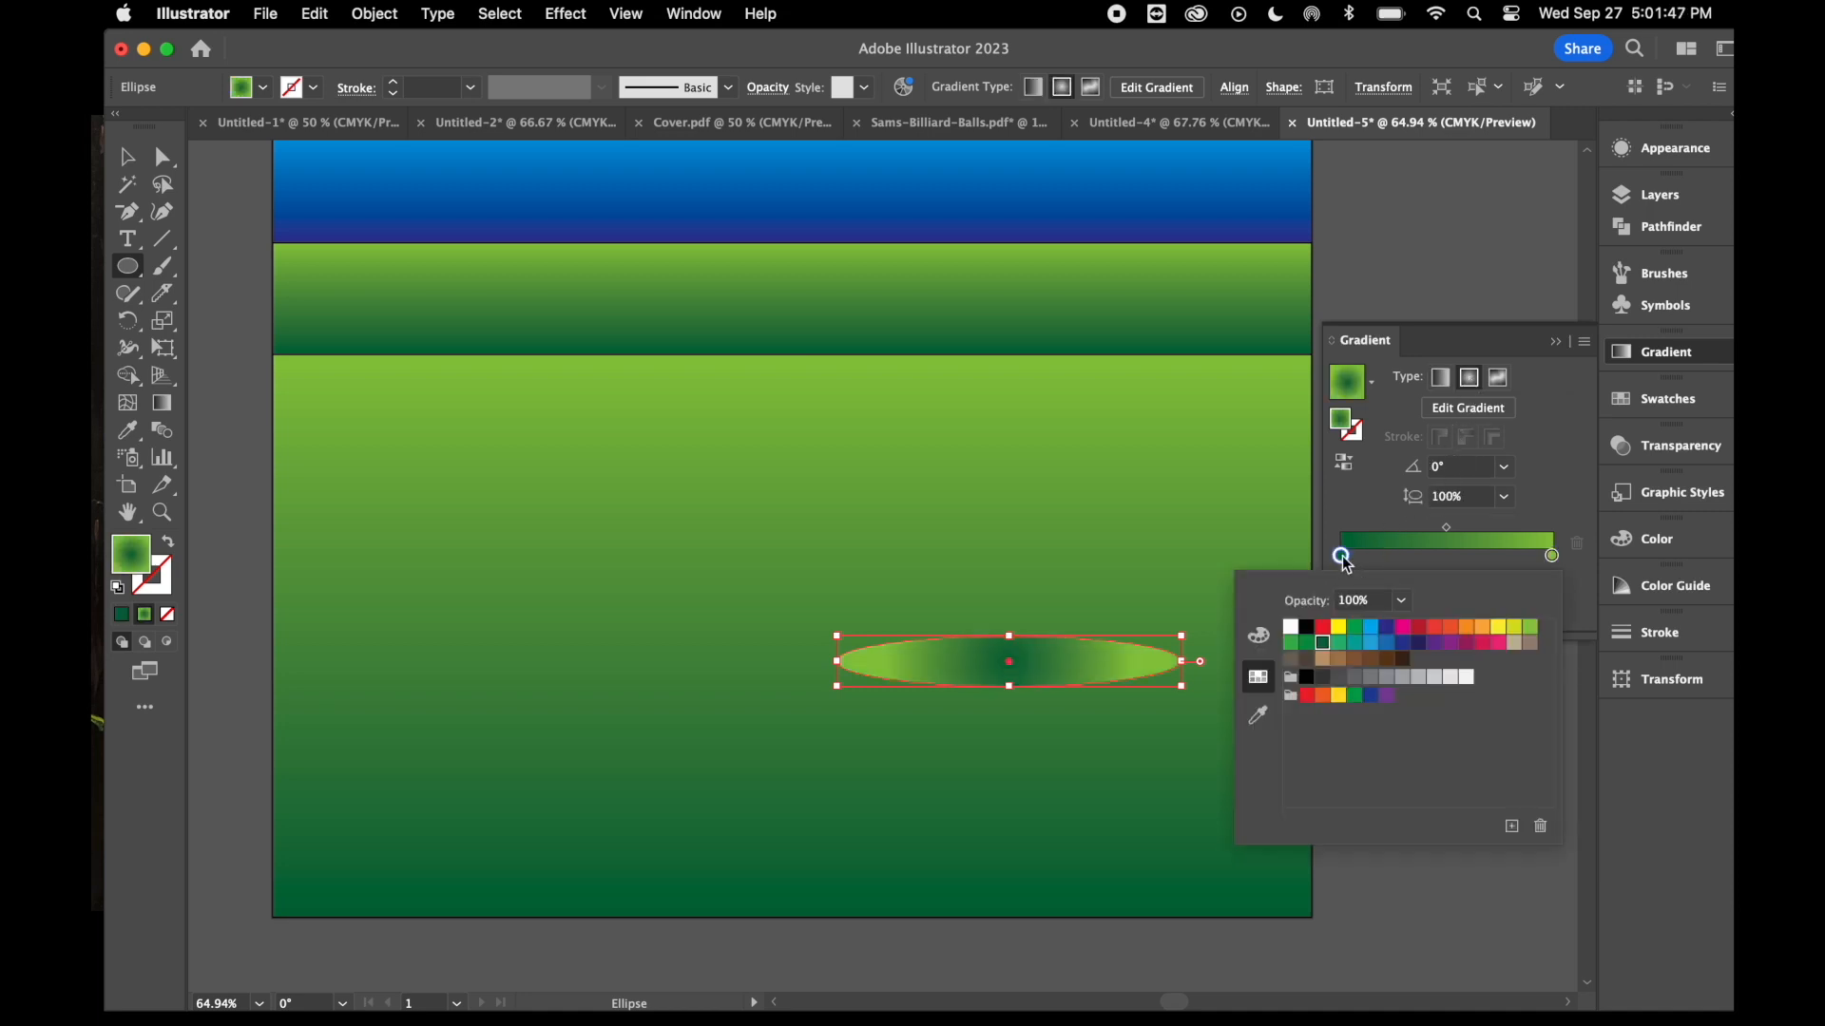
click(1311, 634)
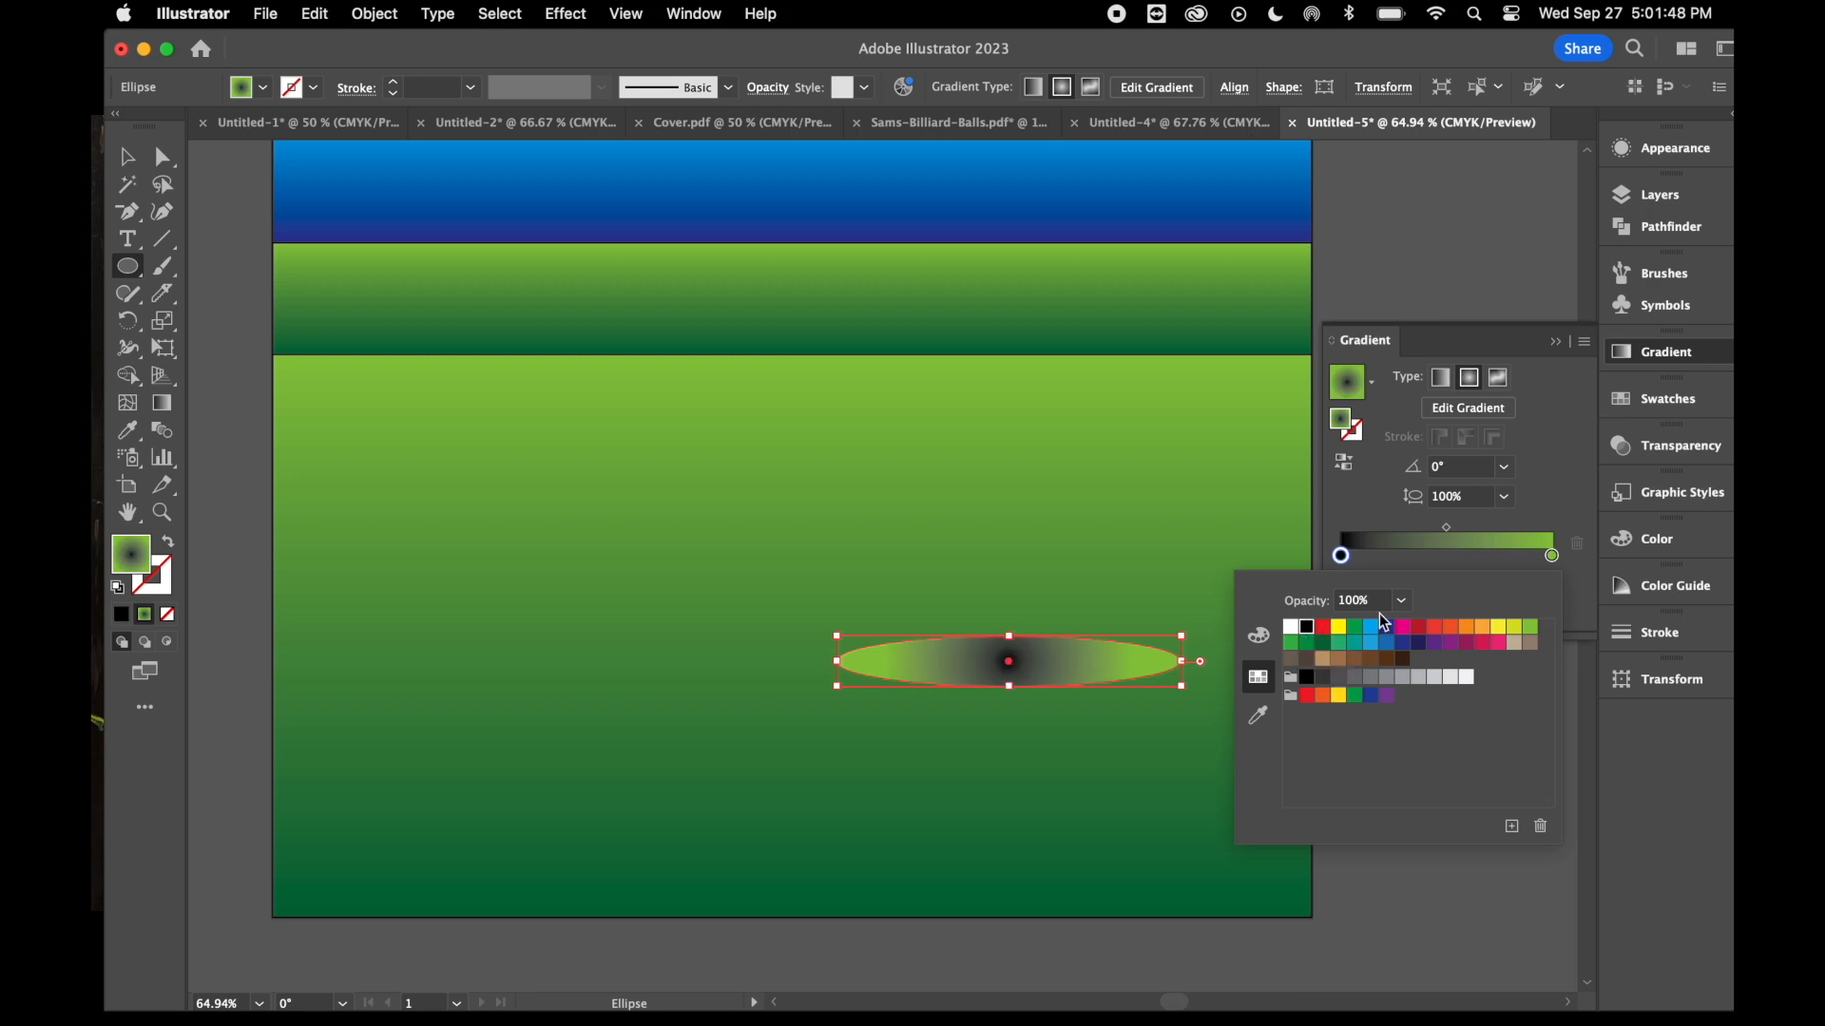
click(1552, 557)
double_click(1552, 557)
click(1291, 628)
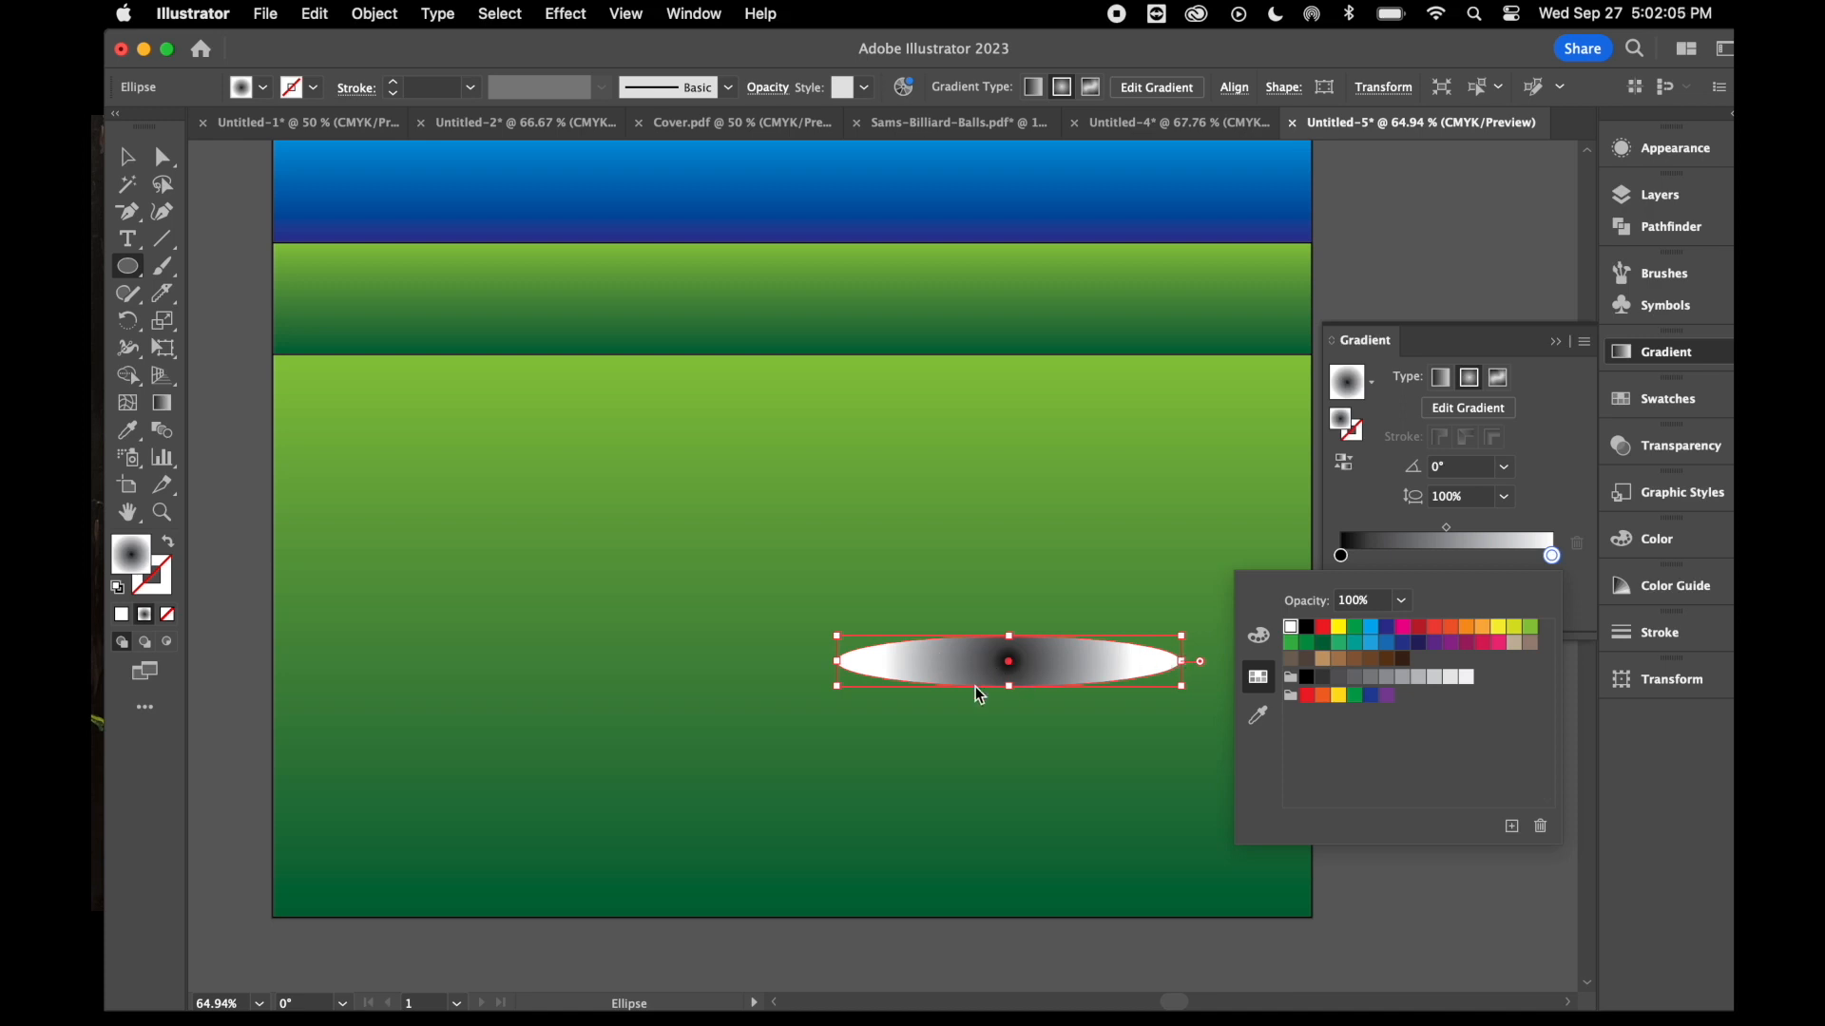
- Set the aspect ratio of the ellipse's radial gradient to 30%
click(1504, 503)
click(1505, 503)
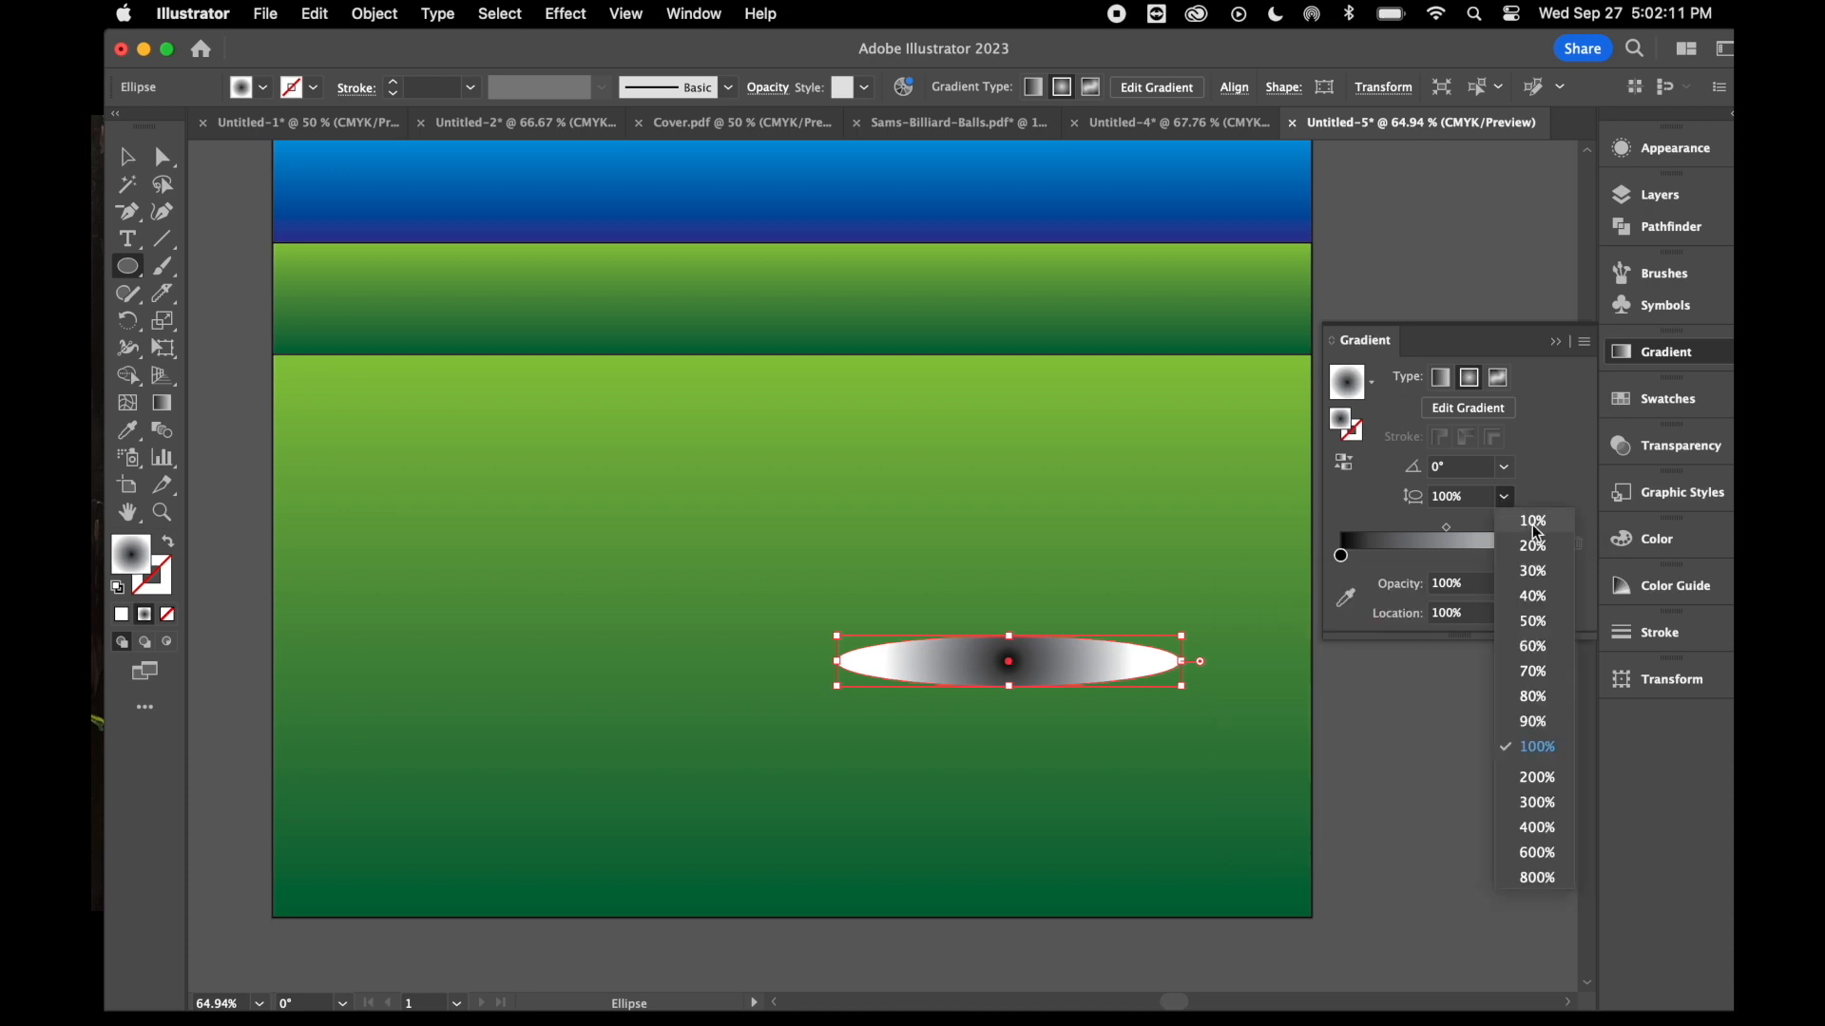
click(1551, 569)
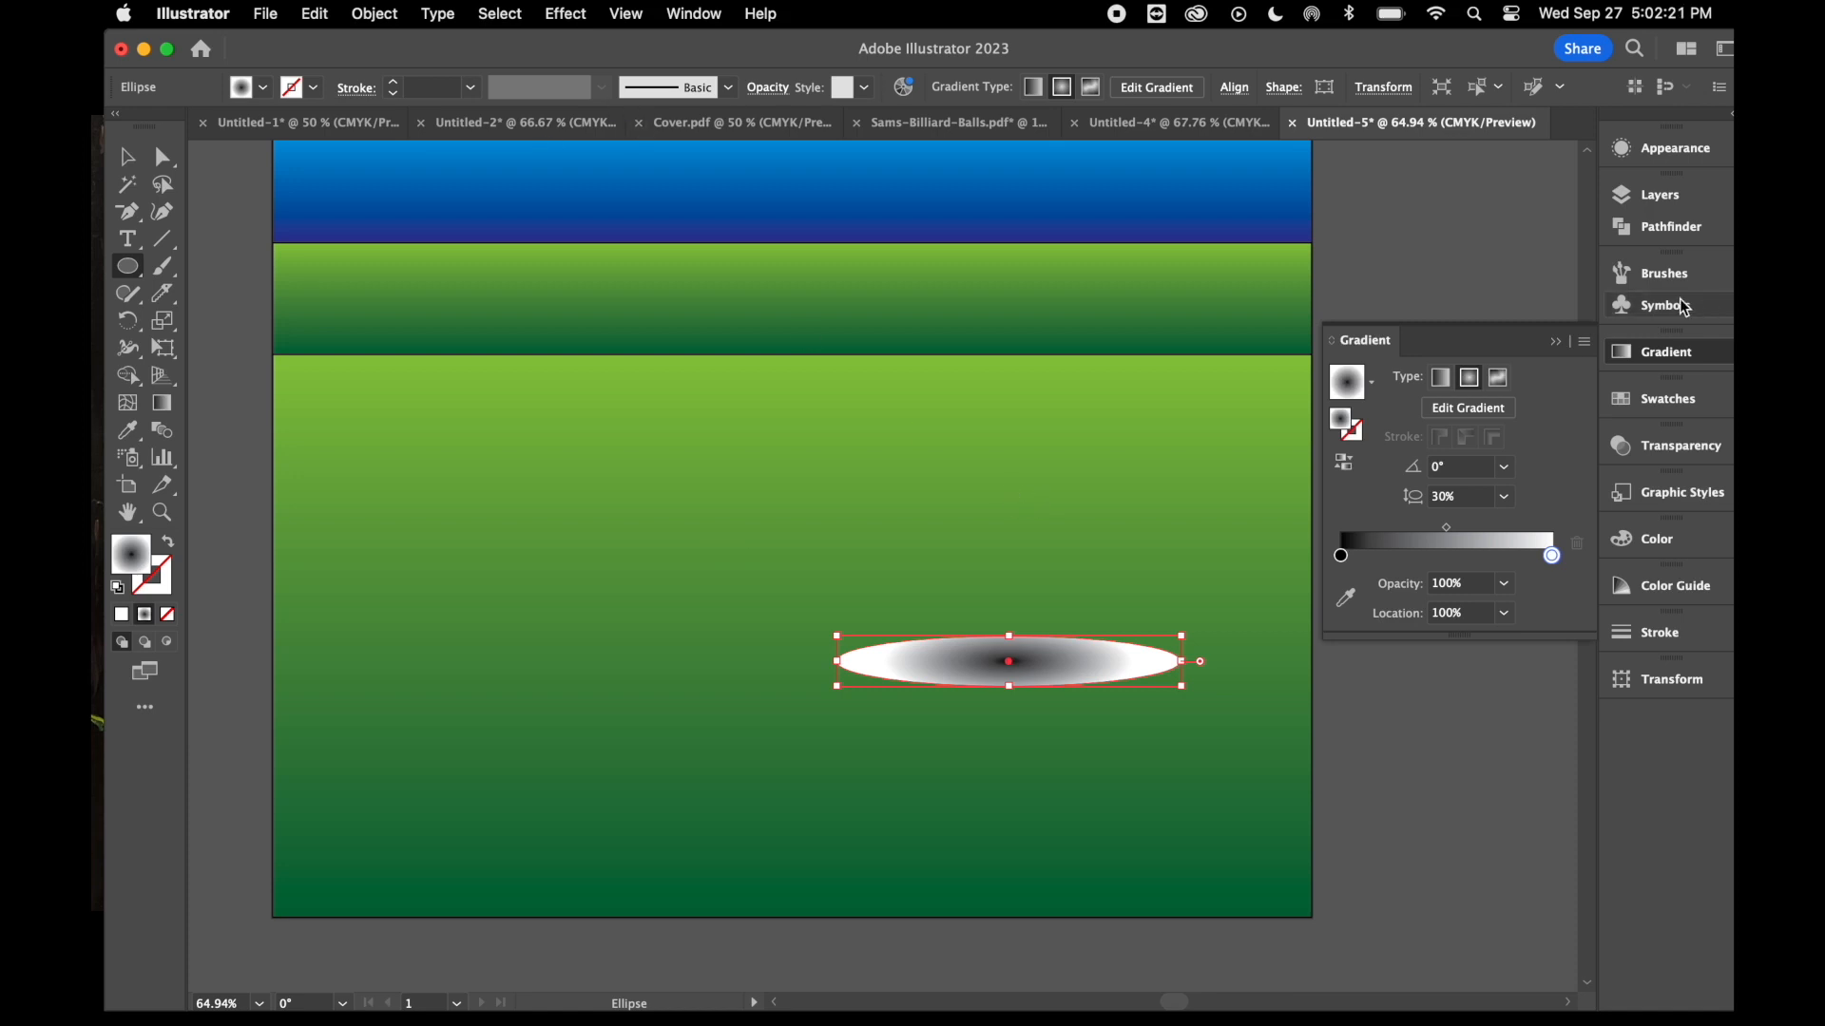
- Set the ellipse's blending mode to Multiply so it acts as a shadow, and deselect it
click(1651, 451)
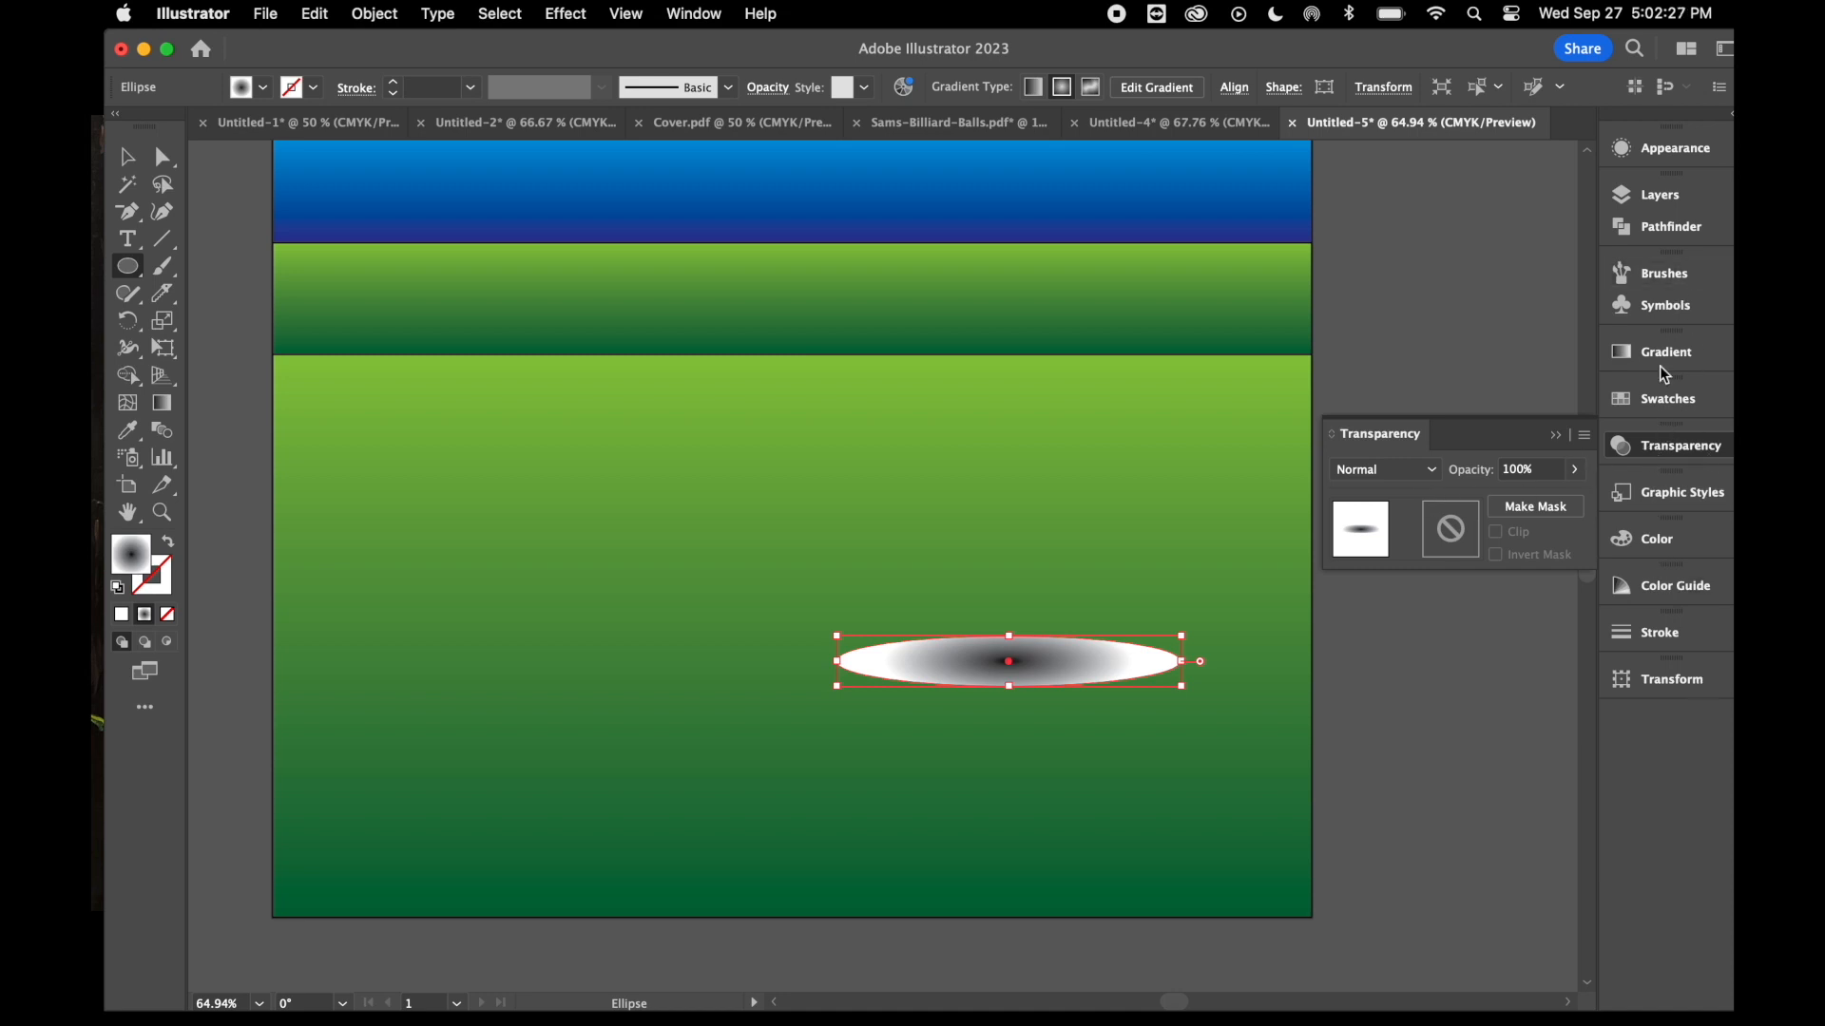
click(693, 13)
scroll(692, 918, down, 8)
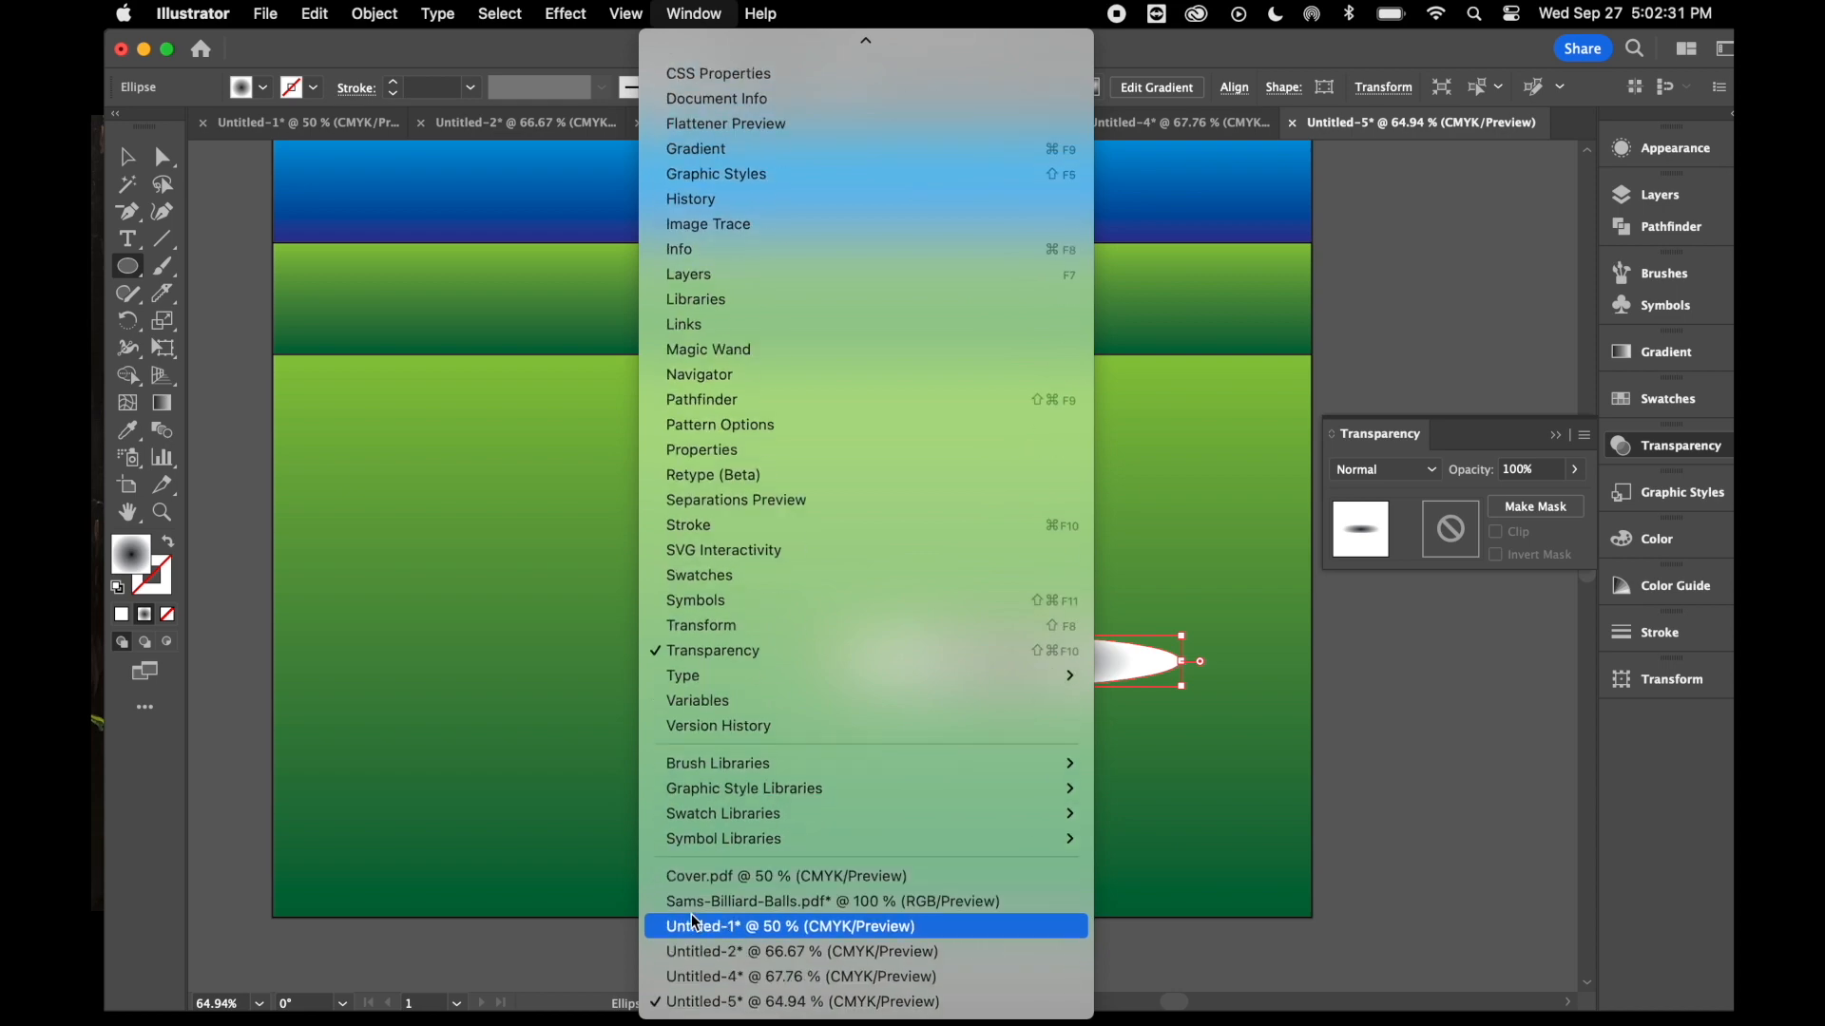
click(1446, 457)
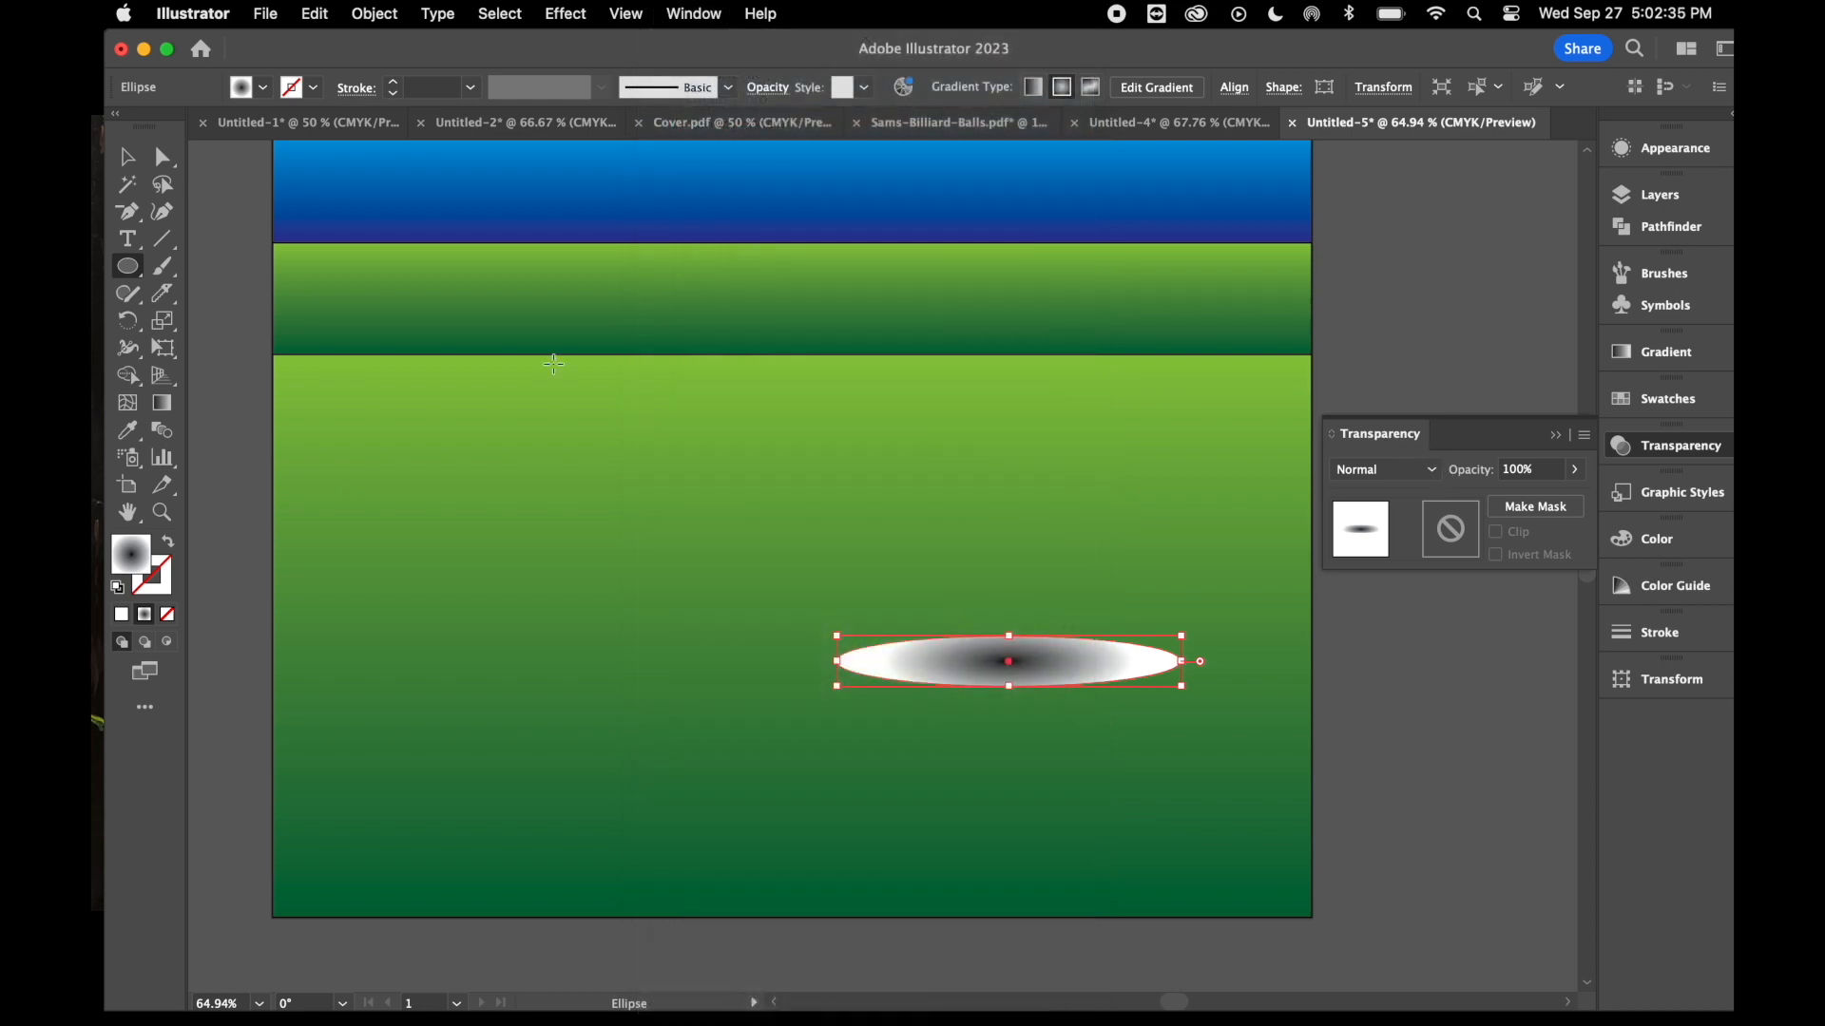
click(128, 156)
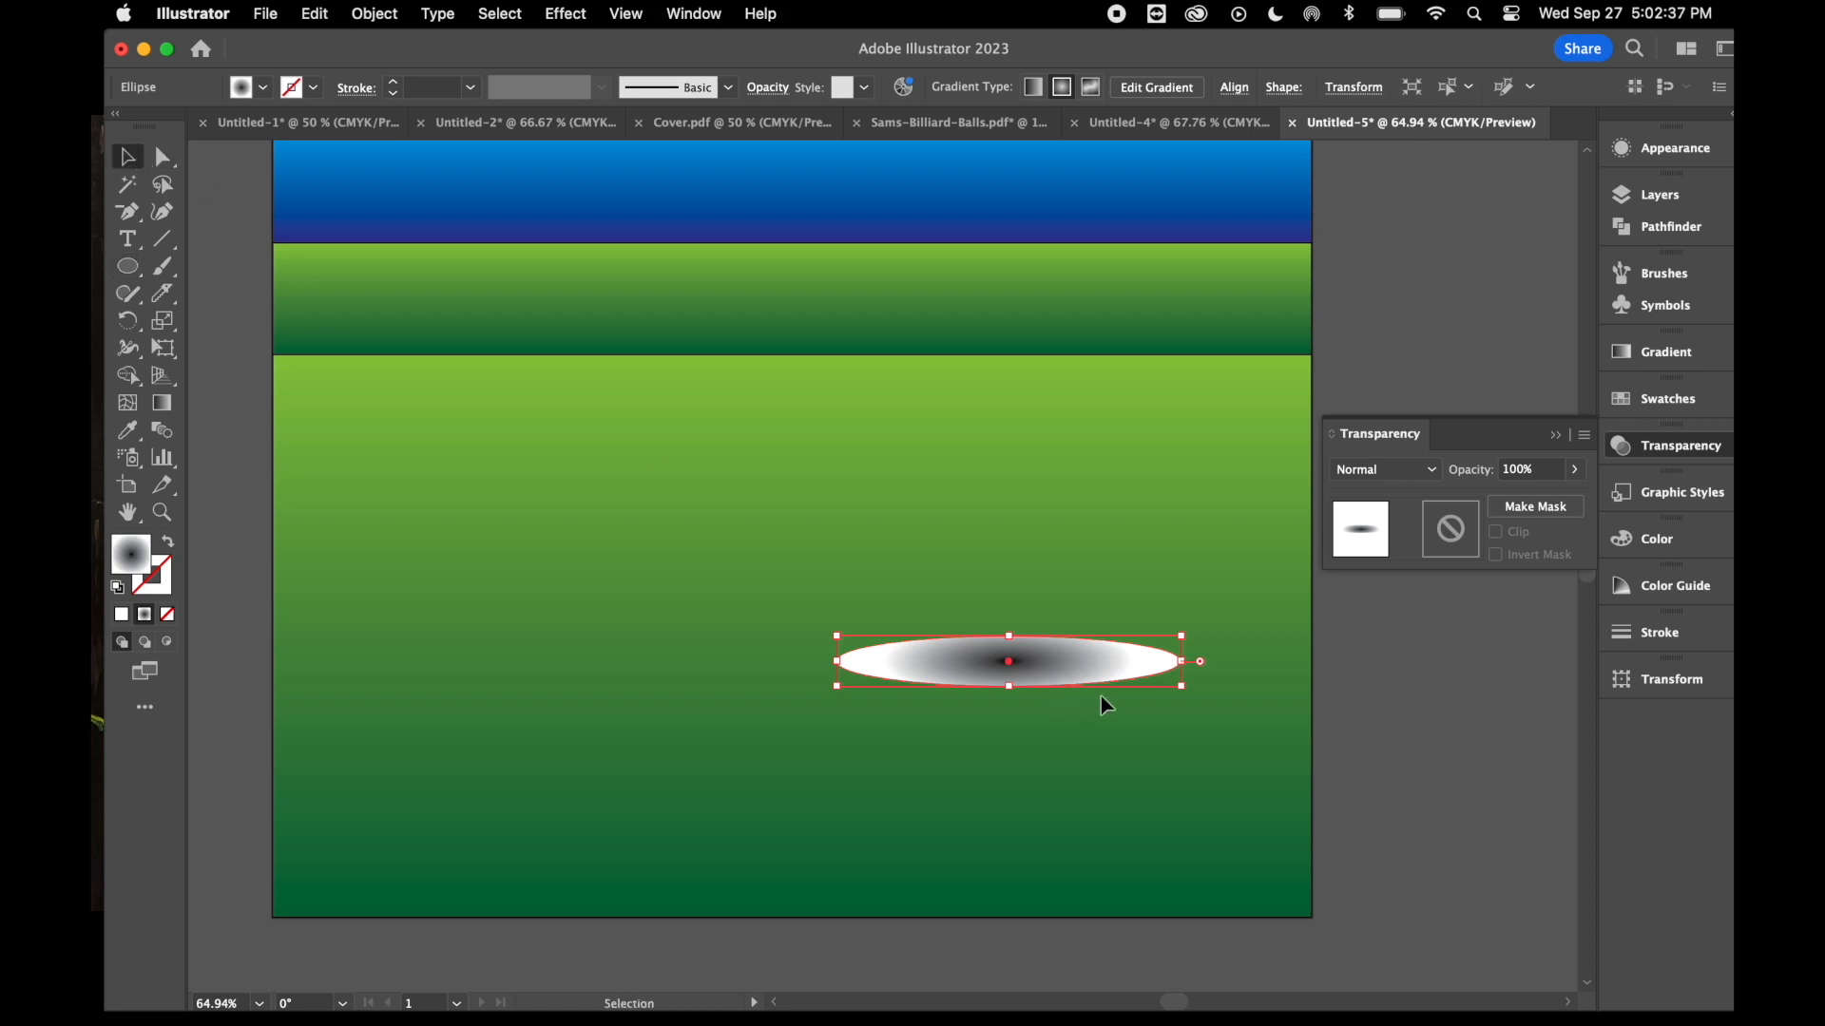
click(1436, 478)
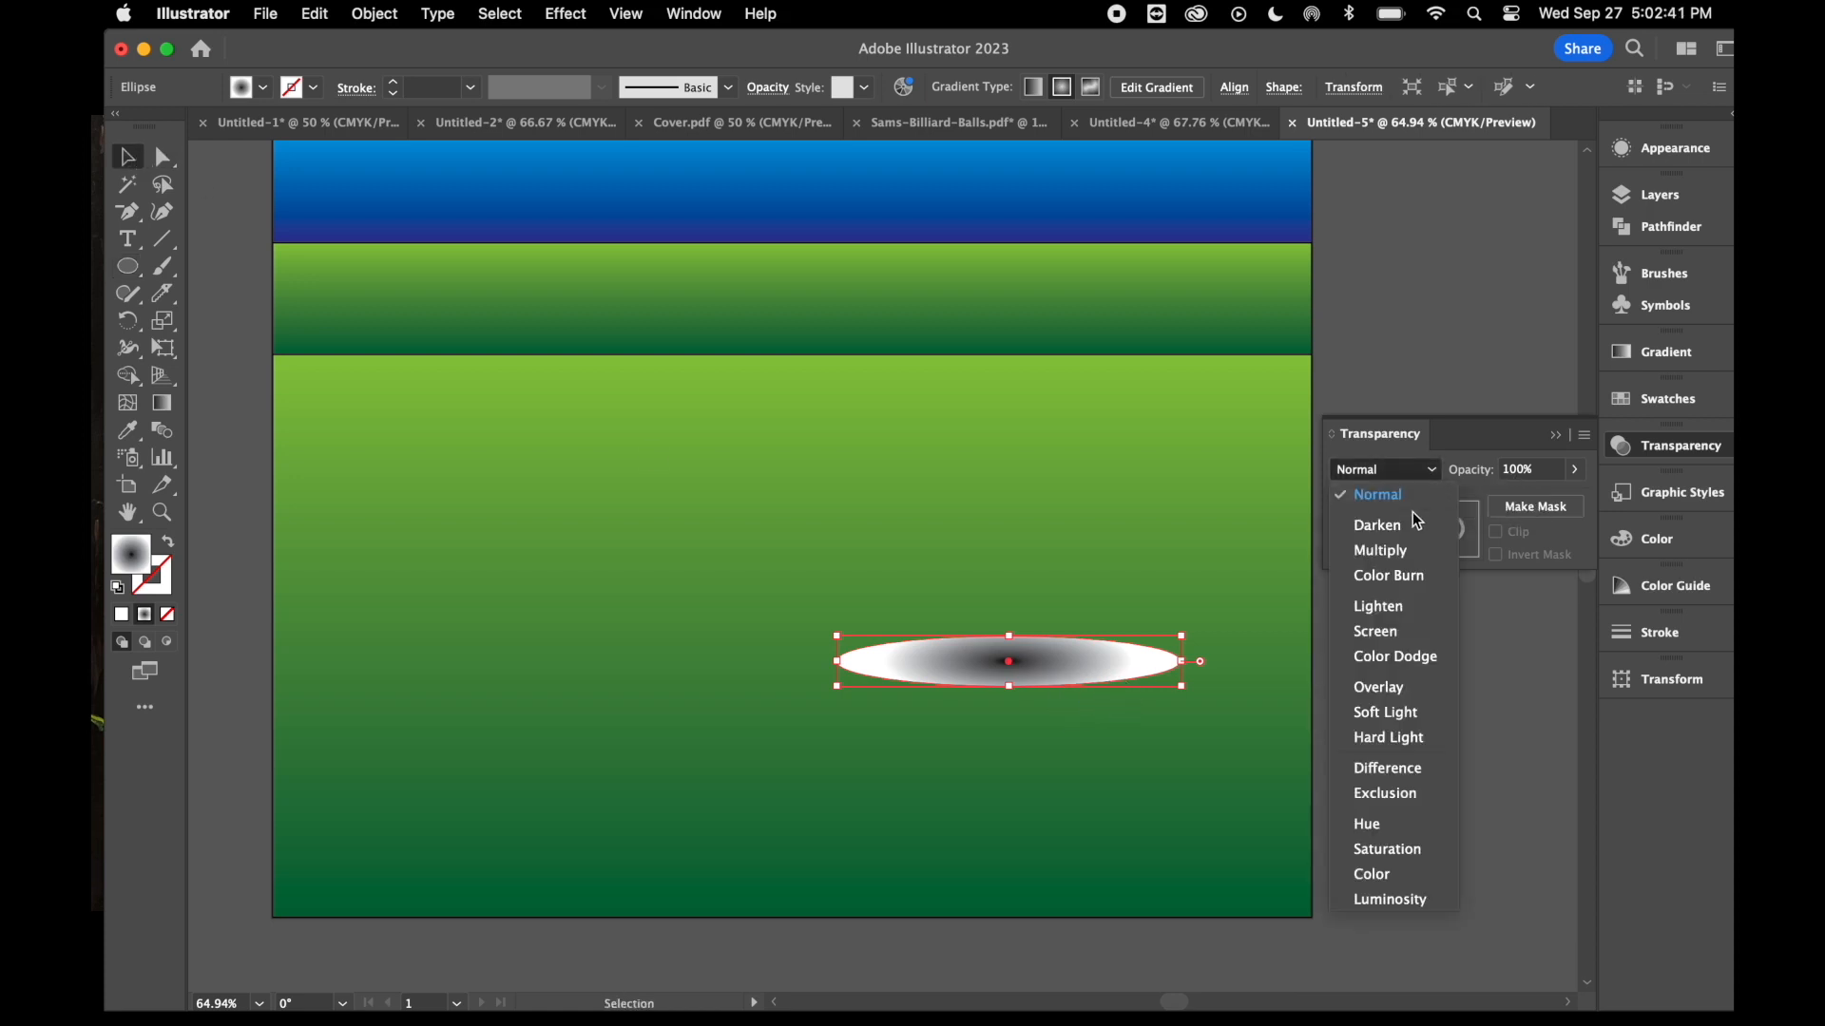
click(1395, 556)
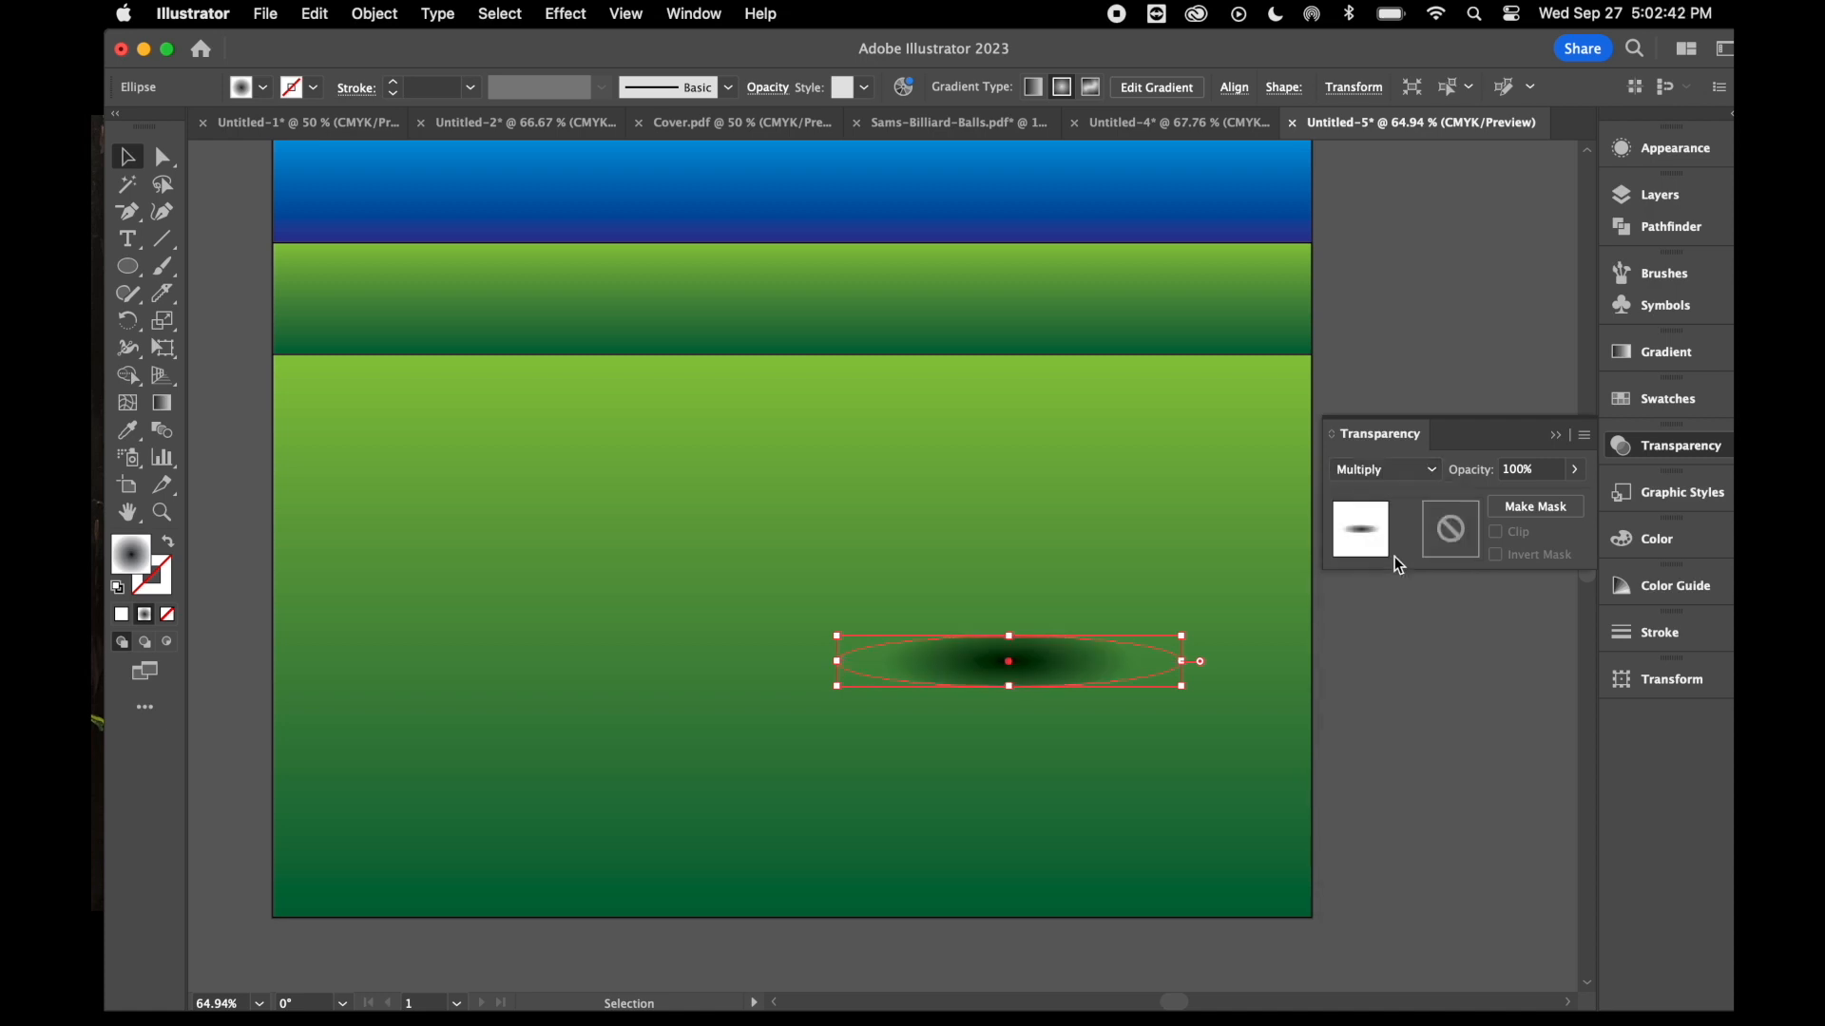
click(1405, 389)
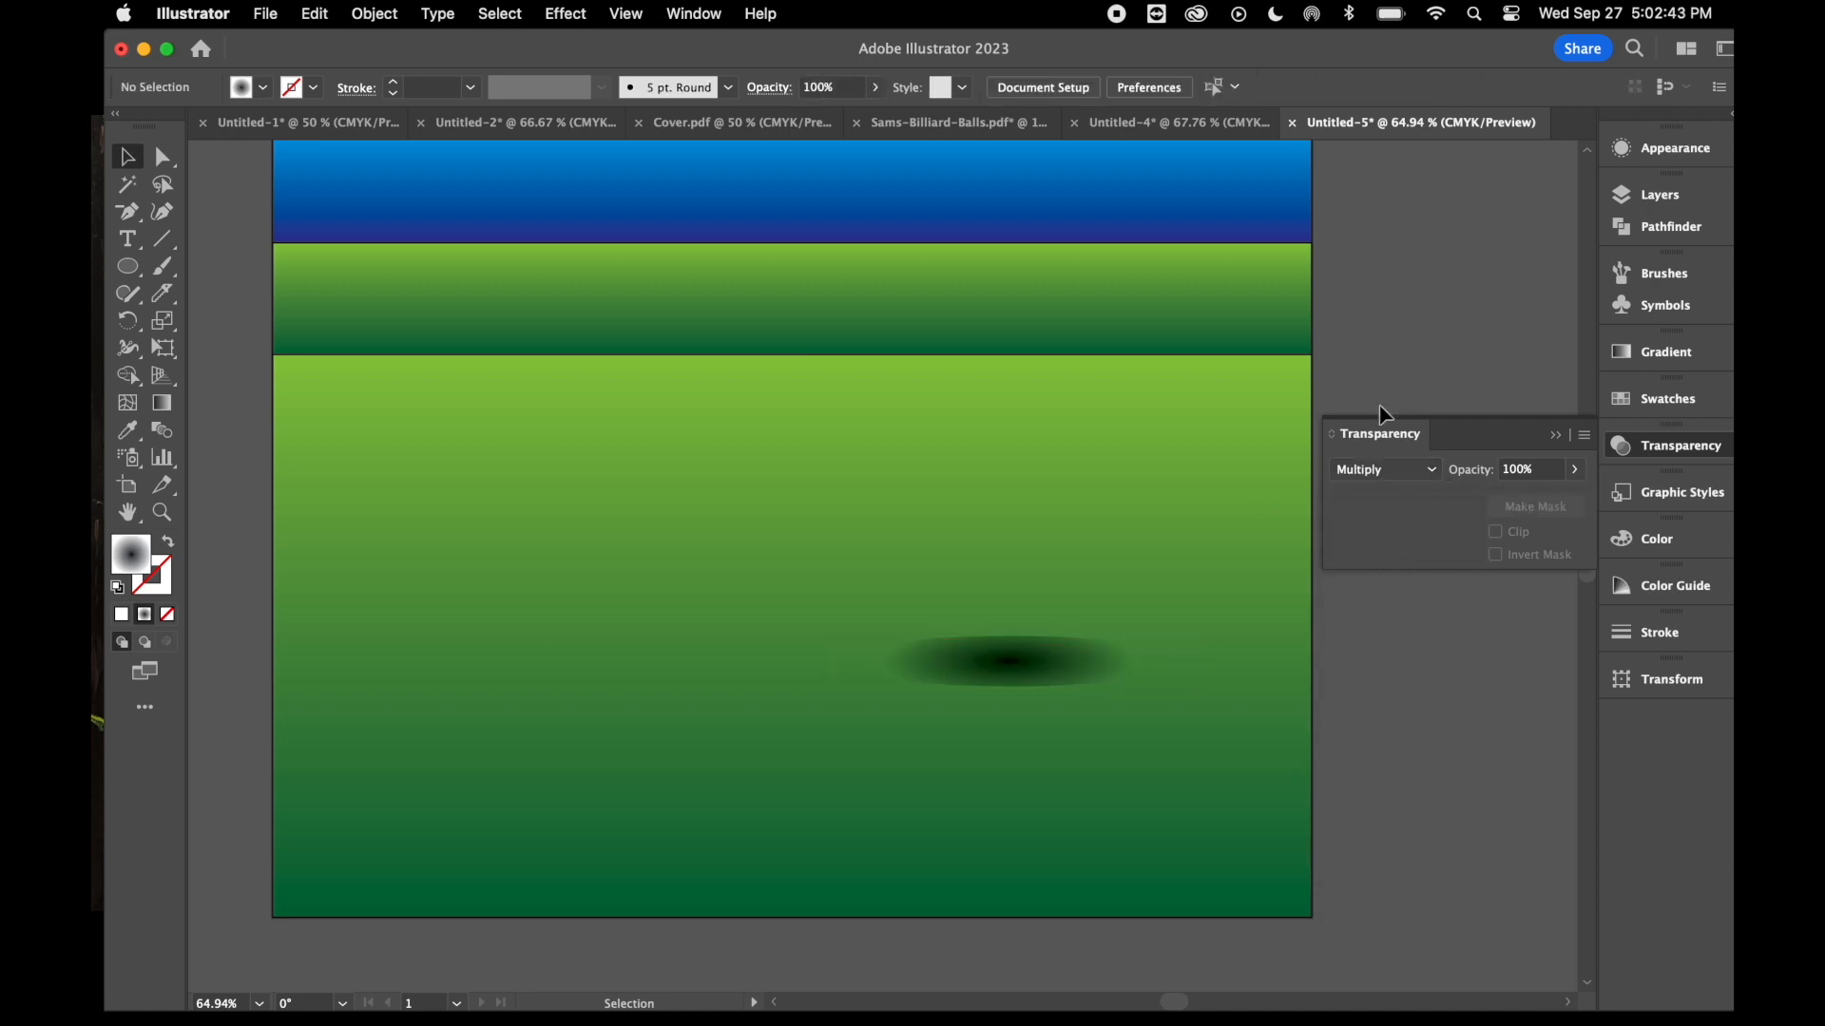
- Widen the shadow ellipse outward at both ends, keeping its height, and deselect it
click(838, 663)
drag(836, 664, 757, 664)
drag(1179, 663, 1224, 661)
click(1433, 700)
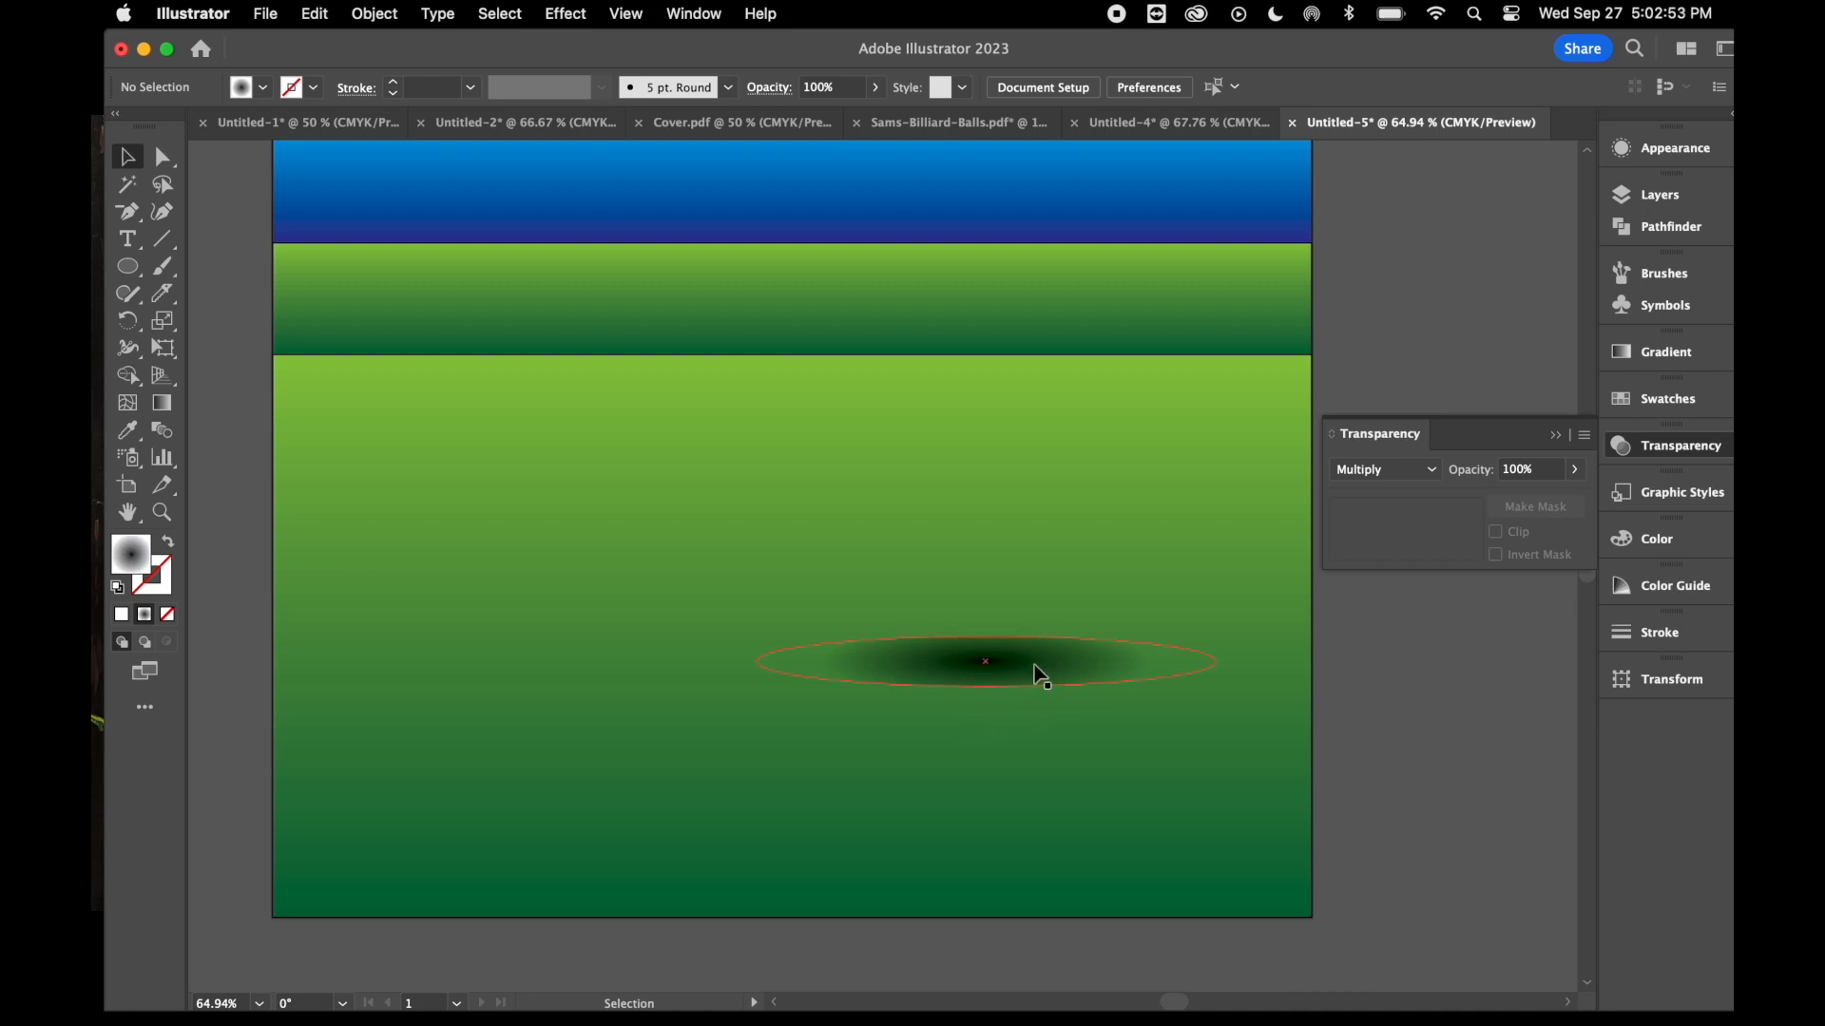
- Draw a large circle above the shadow ellipse and centre it so its lower edge rests on the shadow
click(127, 274)
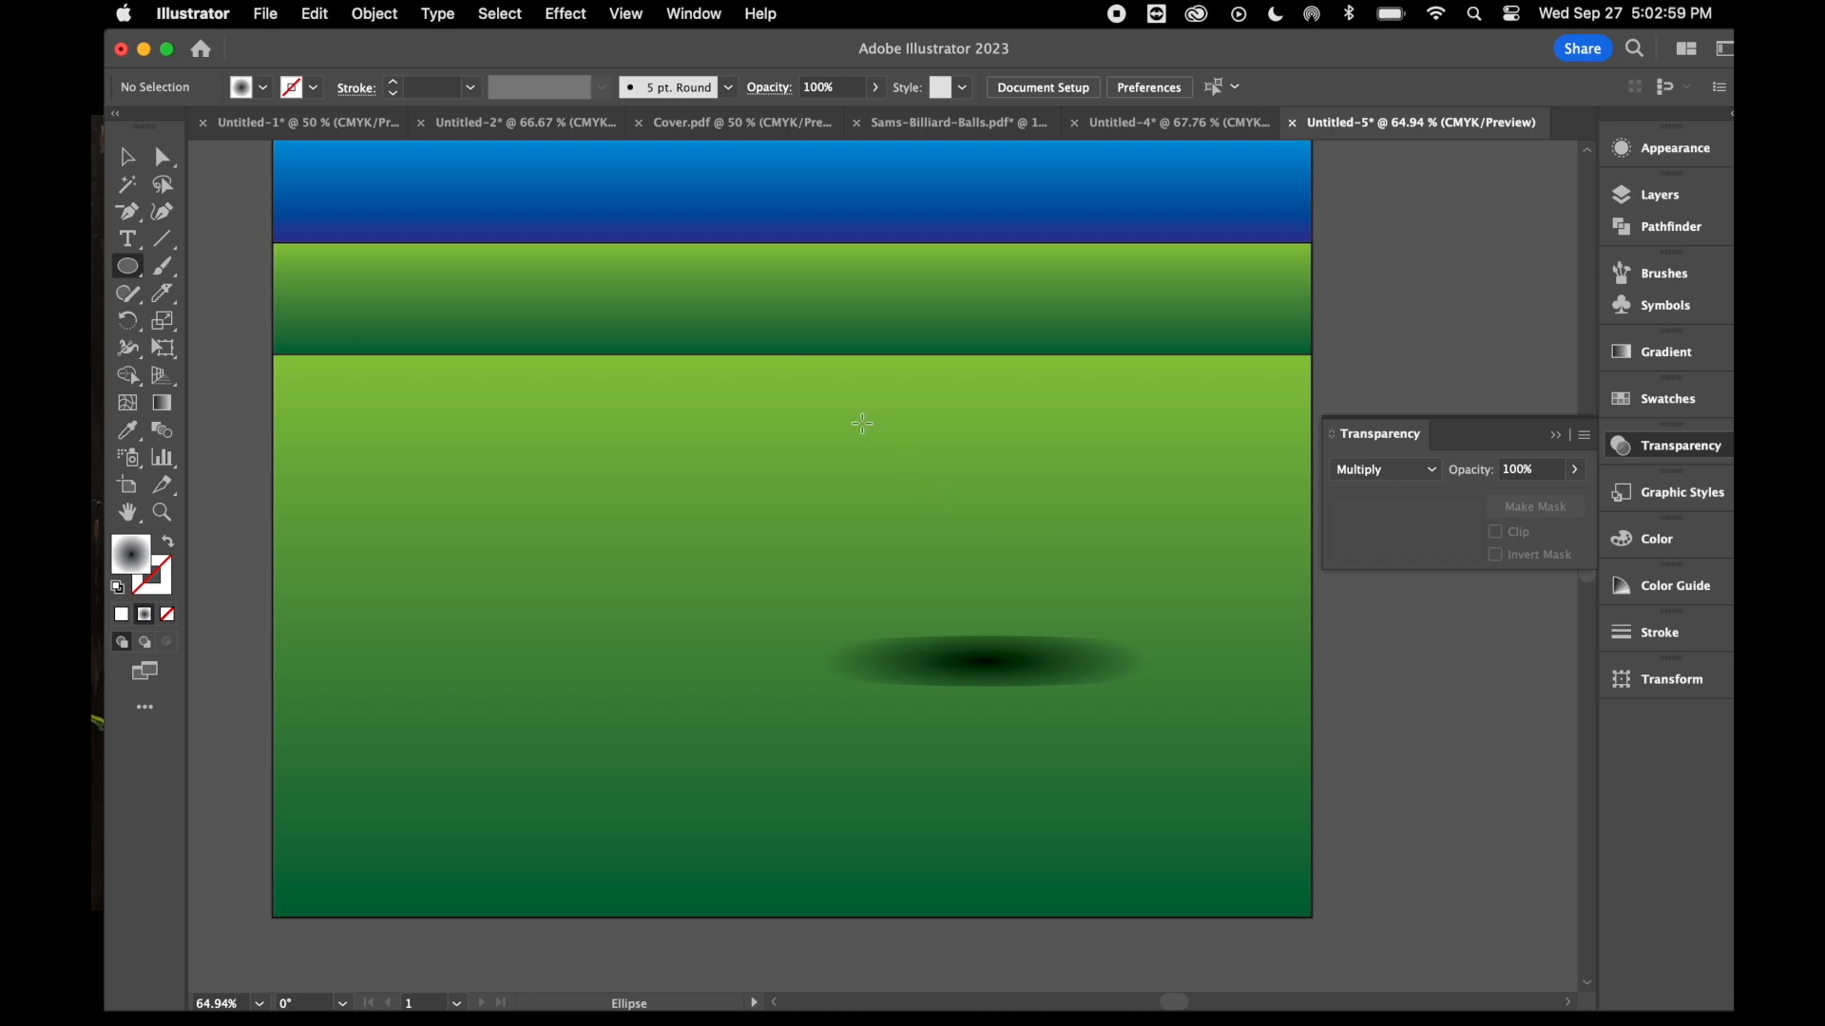
drag(861, 414, 1108, 680)
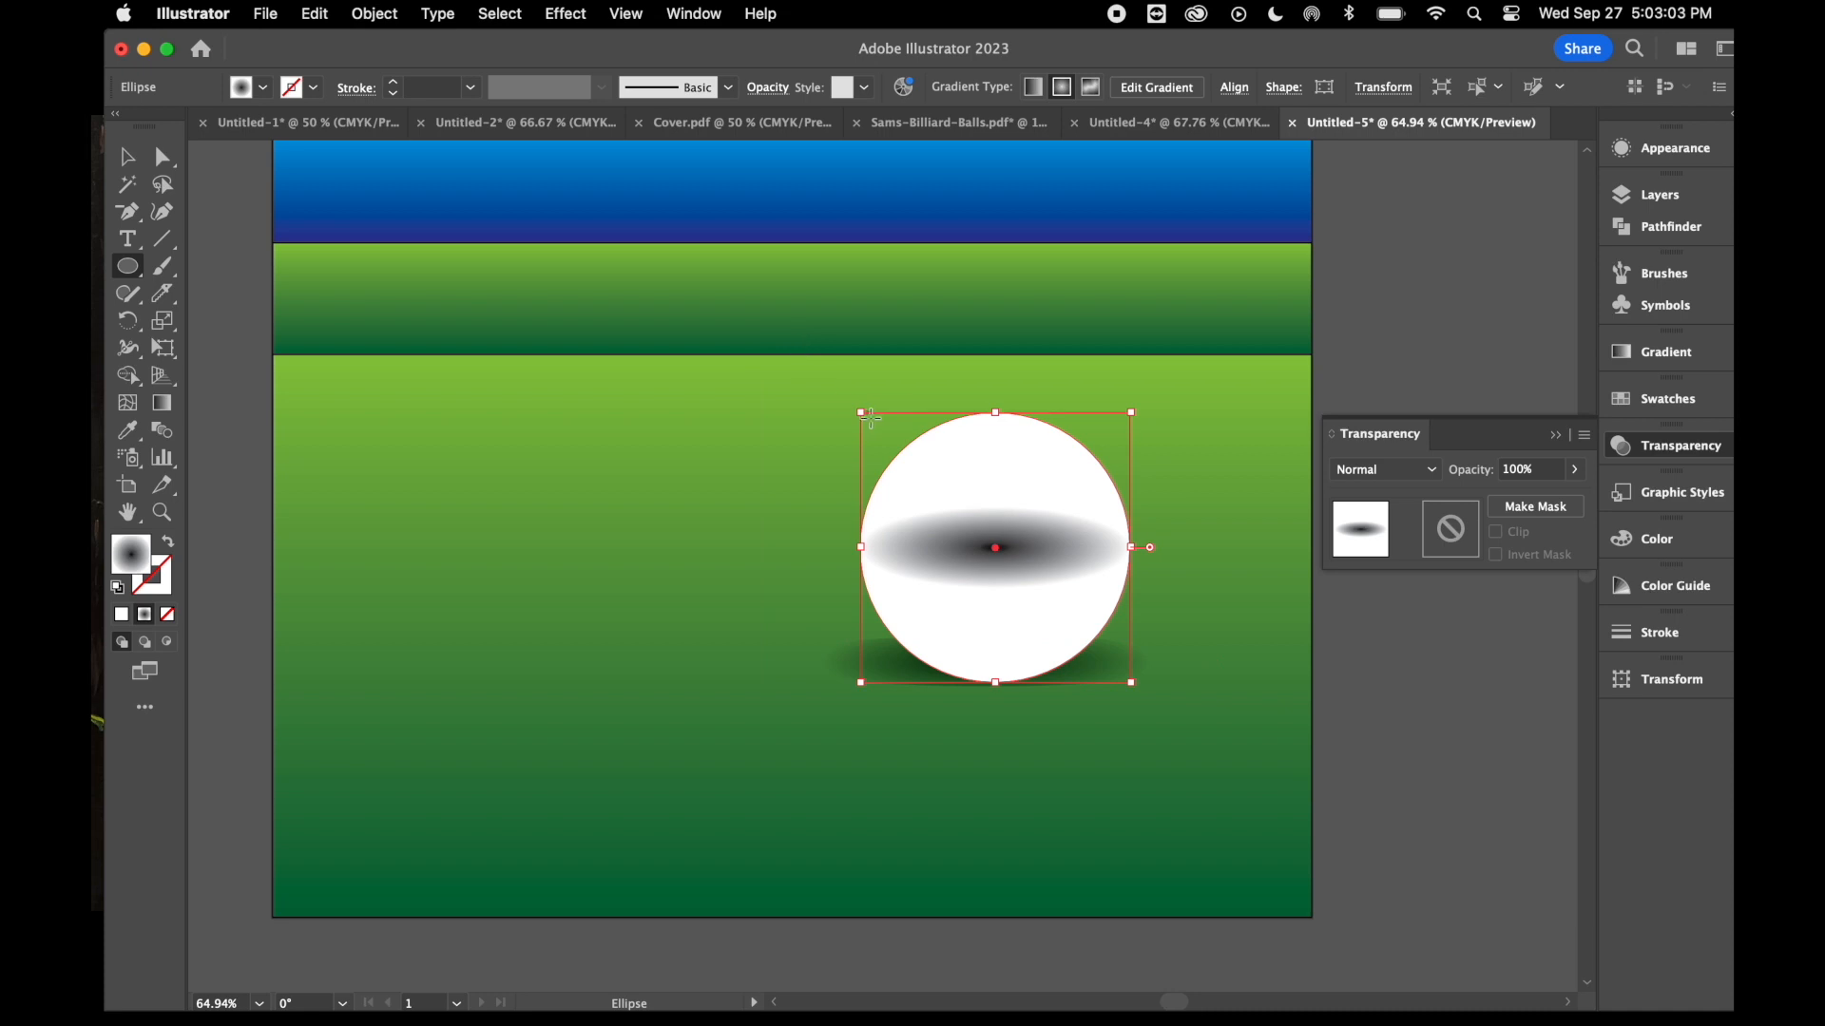
drag(861, 416, 802, 353)
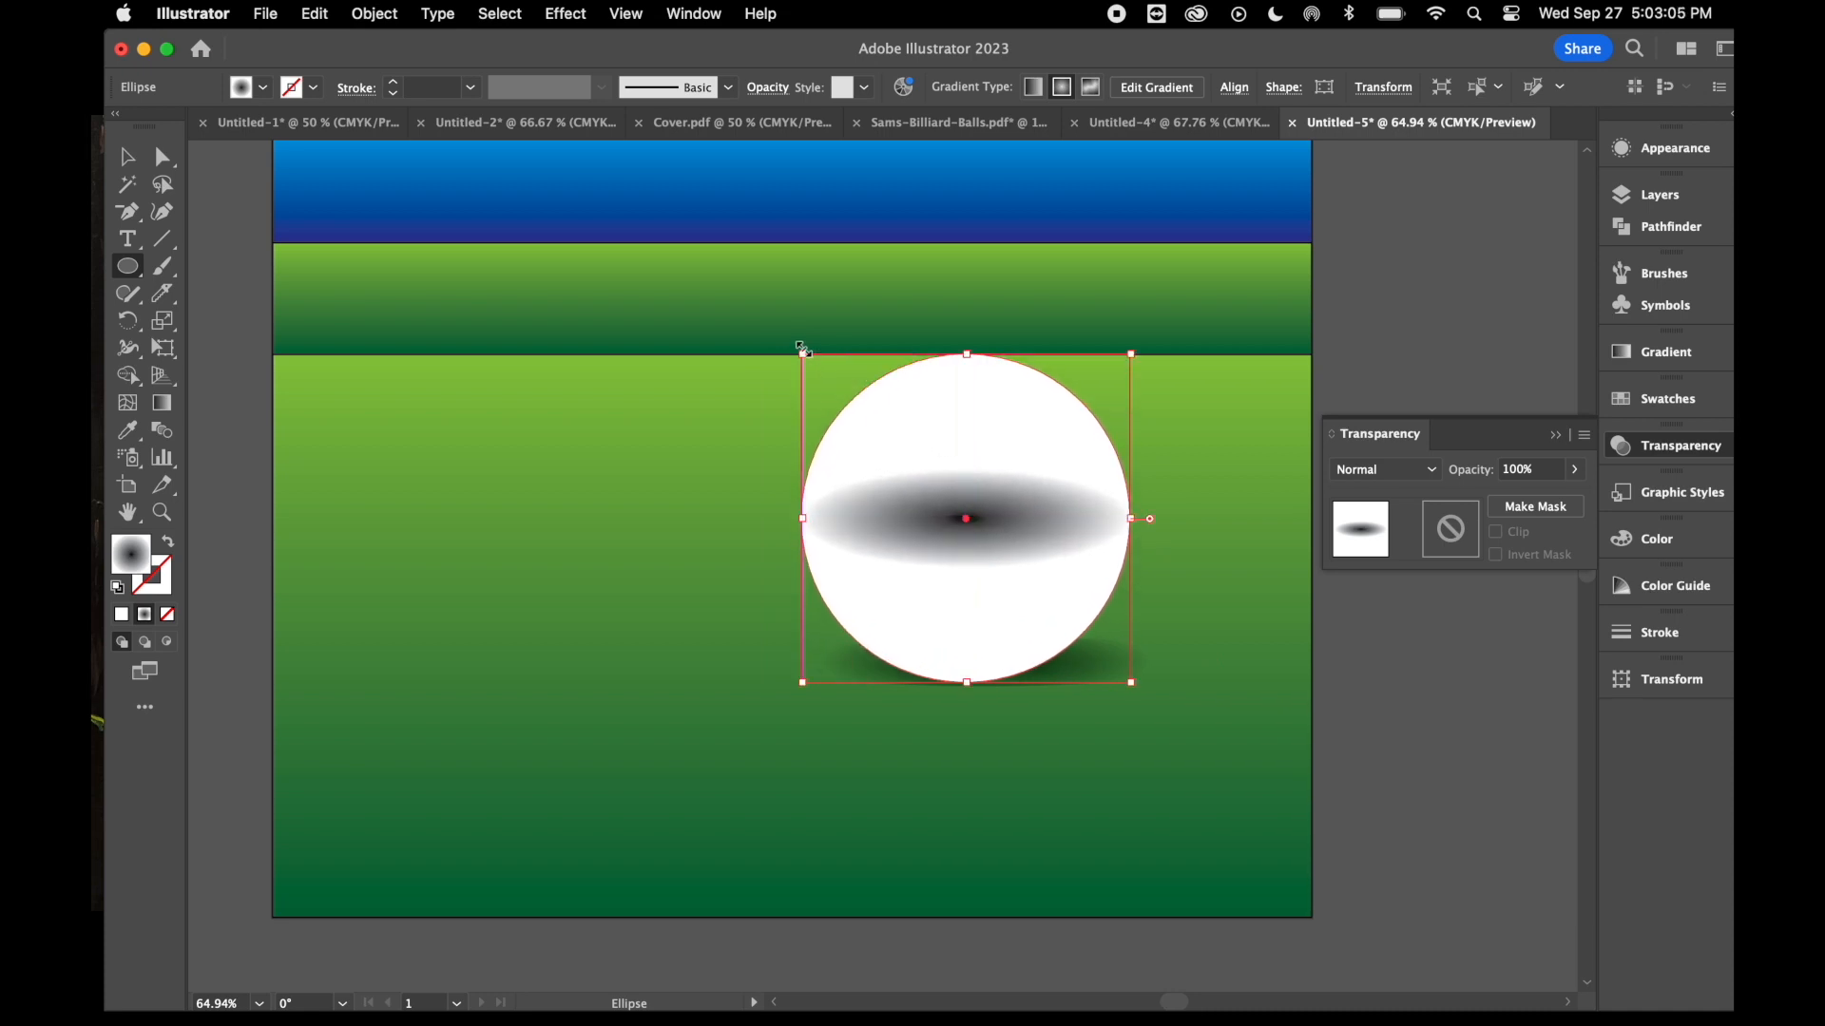
click(127, 156)
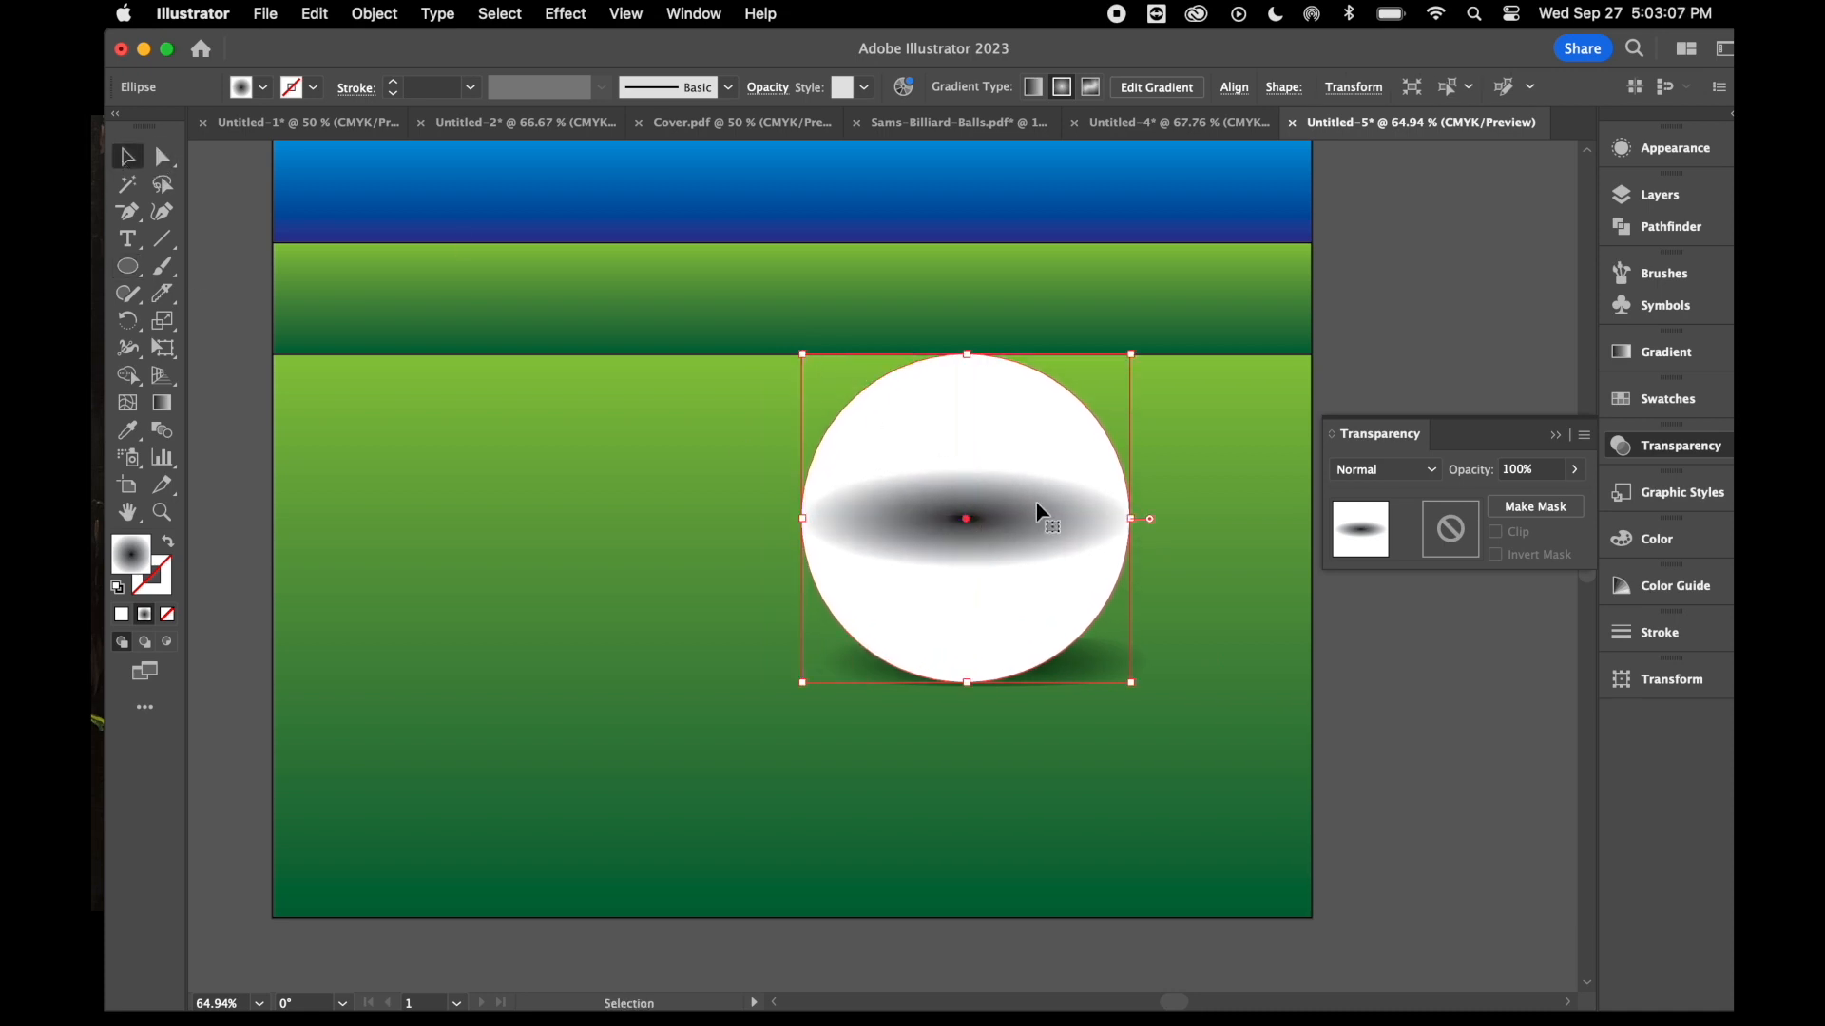
mouse_move(976, 518)
mouse_down()
mouse_move(1007, 471)
mouse_move(998, 496)
mouse_up()
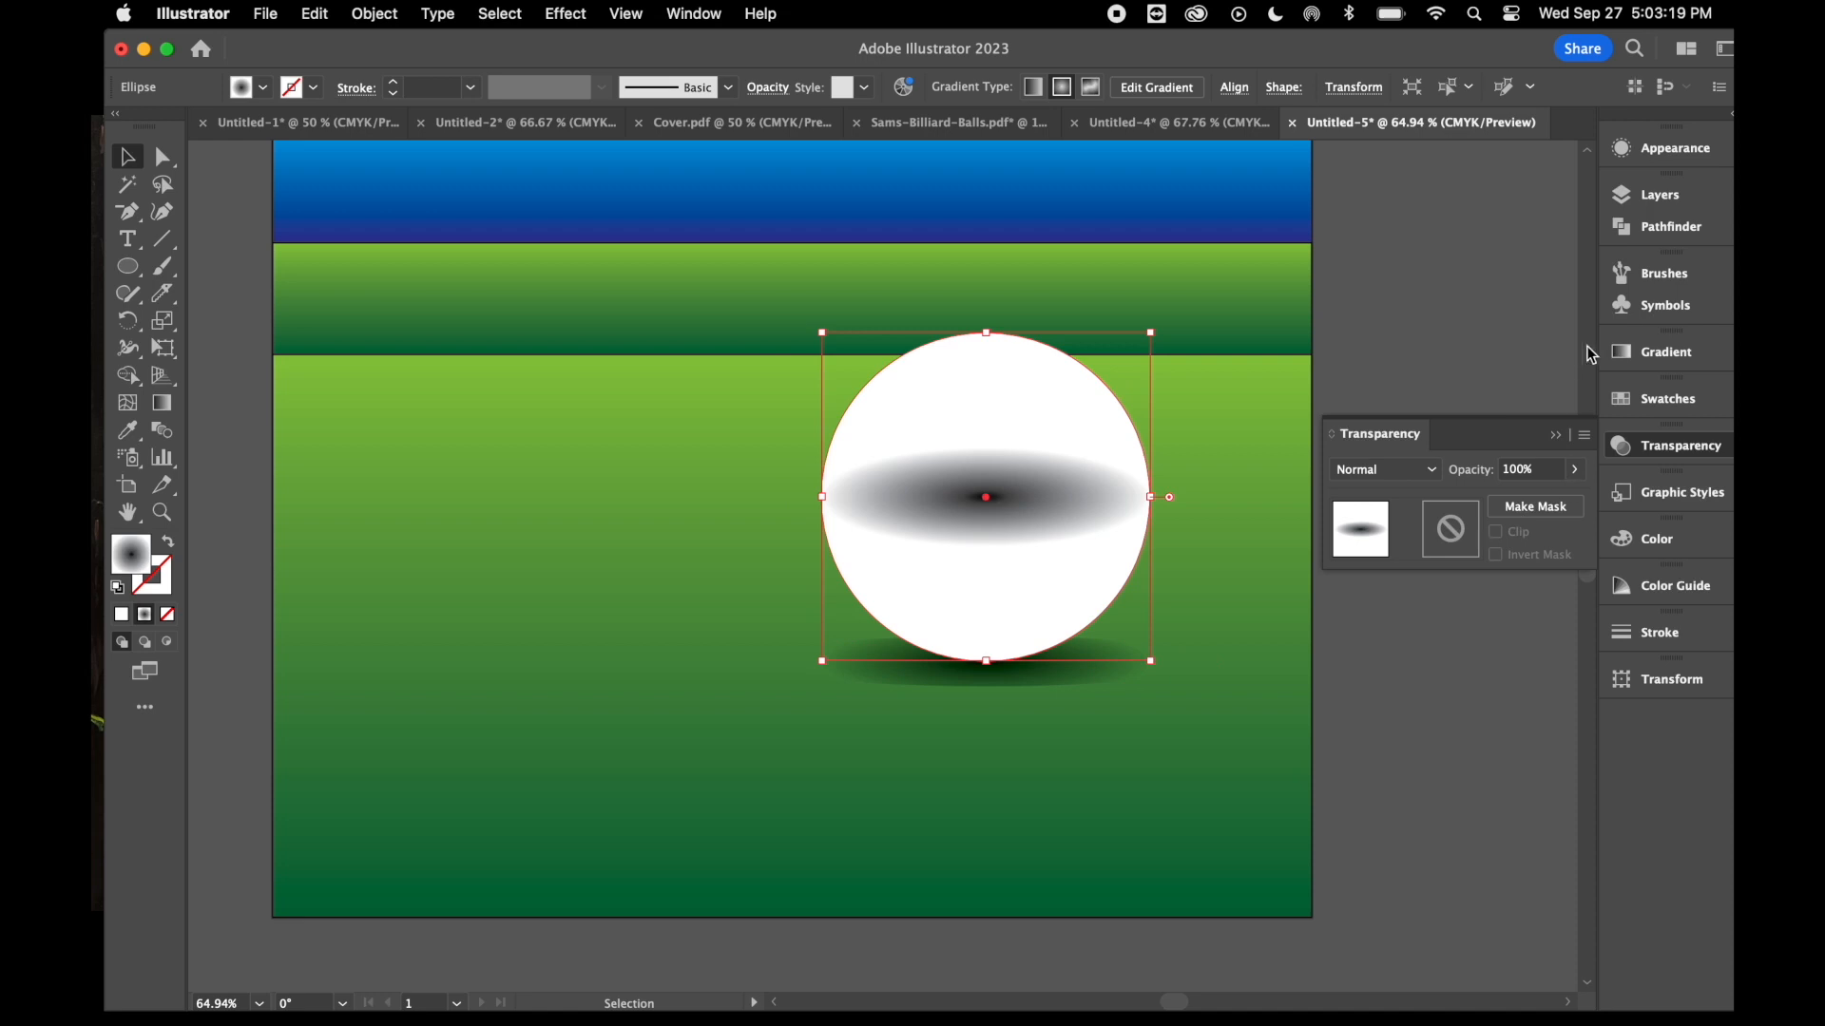
- Set the circle's radial gradient aspect ratio to 100% and reverse the gradient so white is at the centre
click(1666, 356)
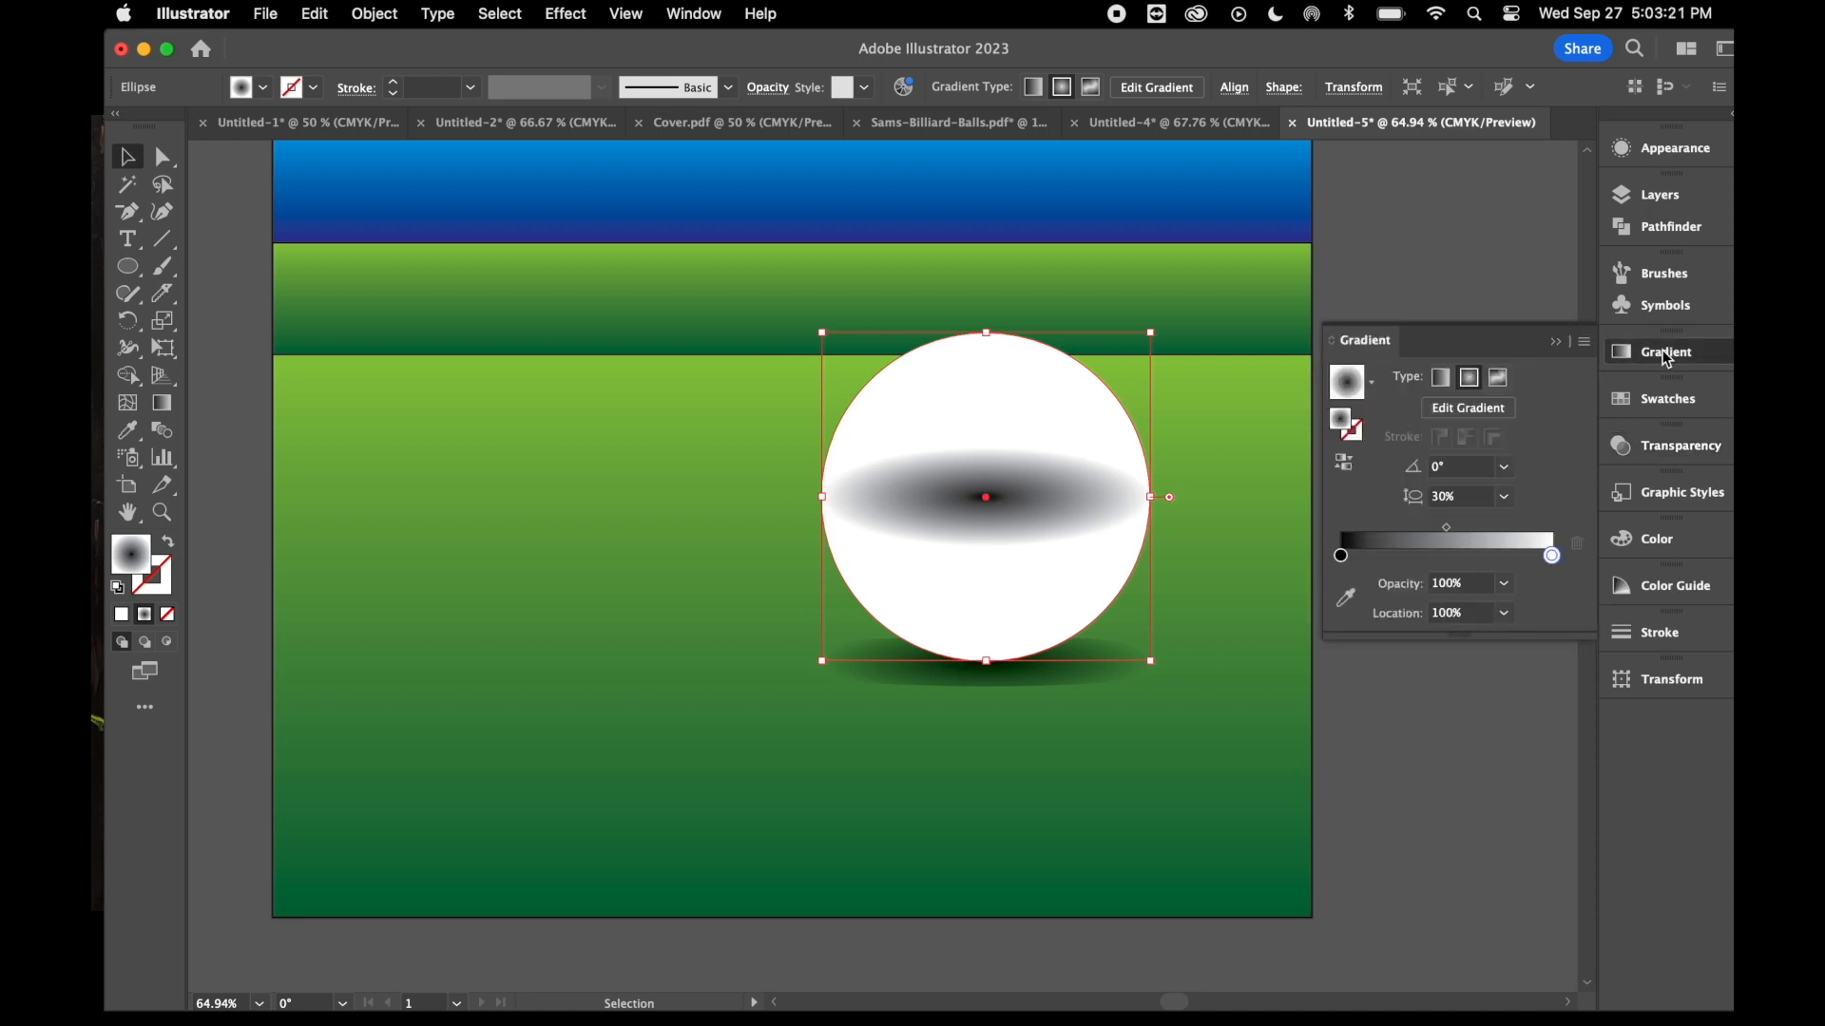
click(1504, 500)
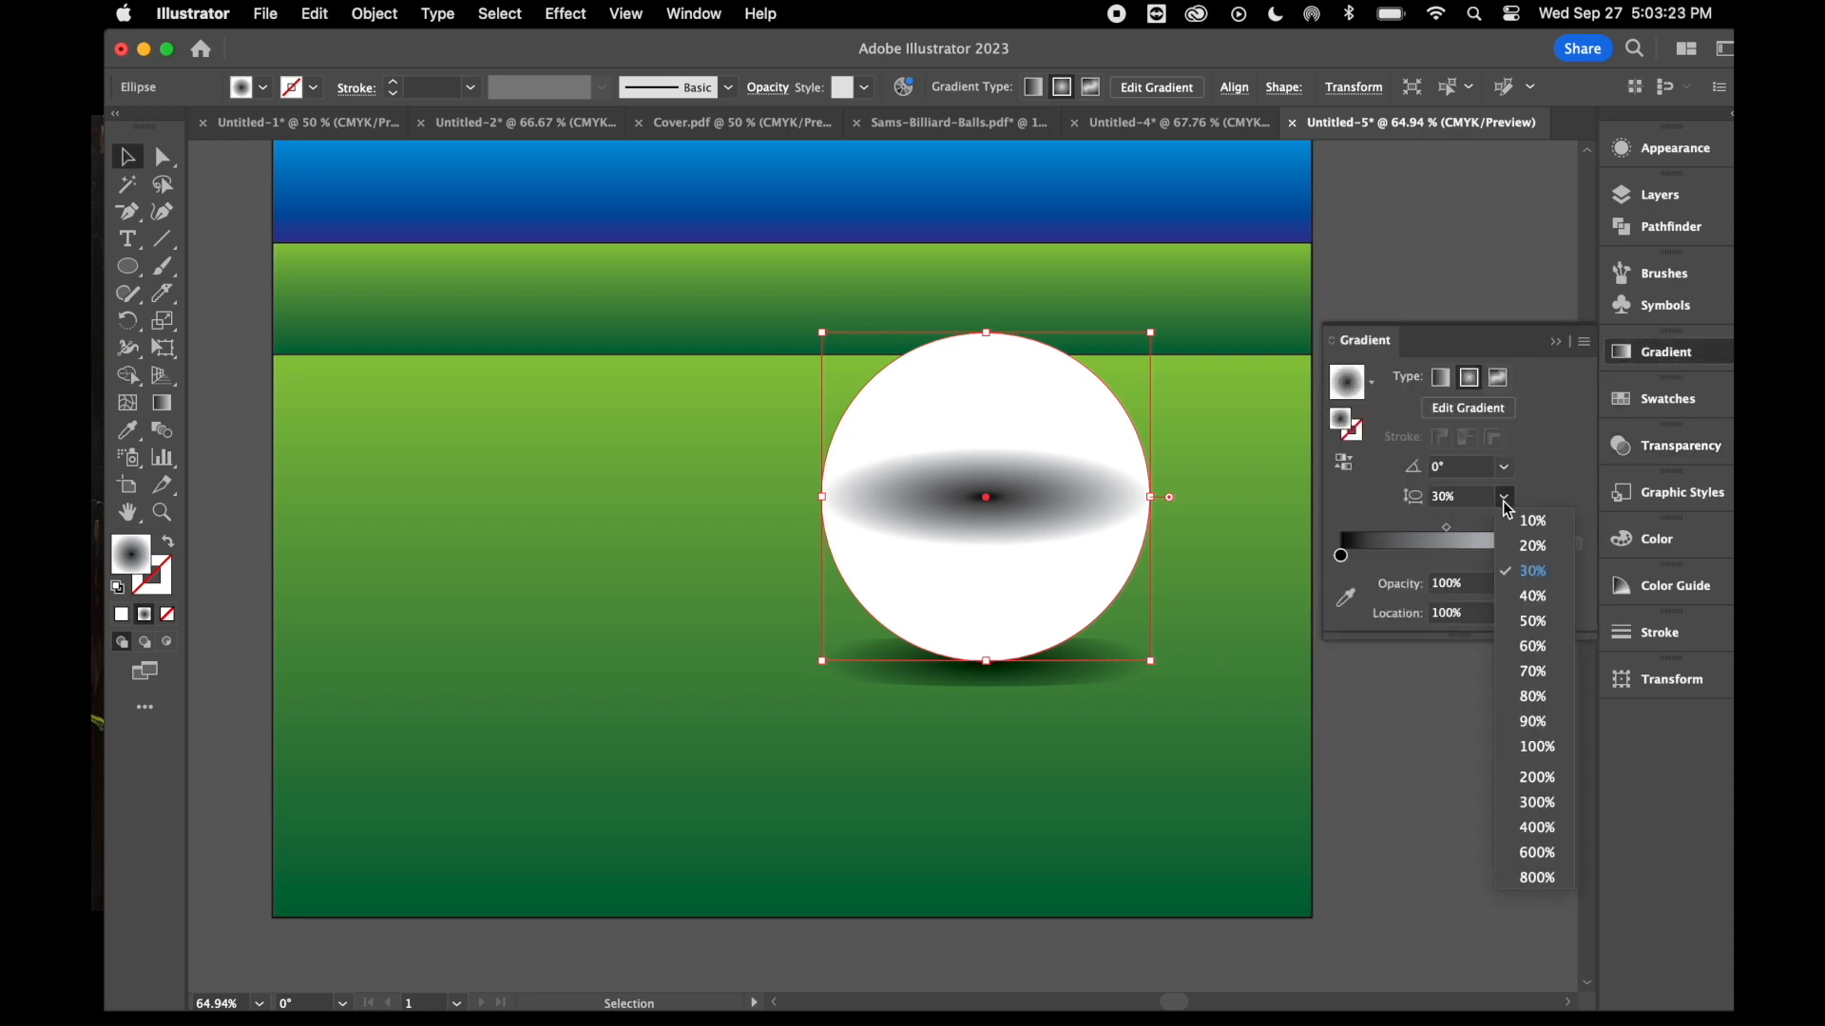
click(1537, 747)
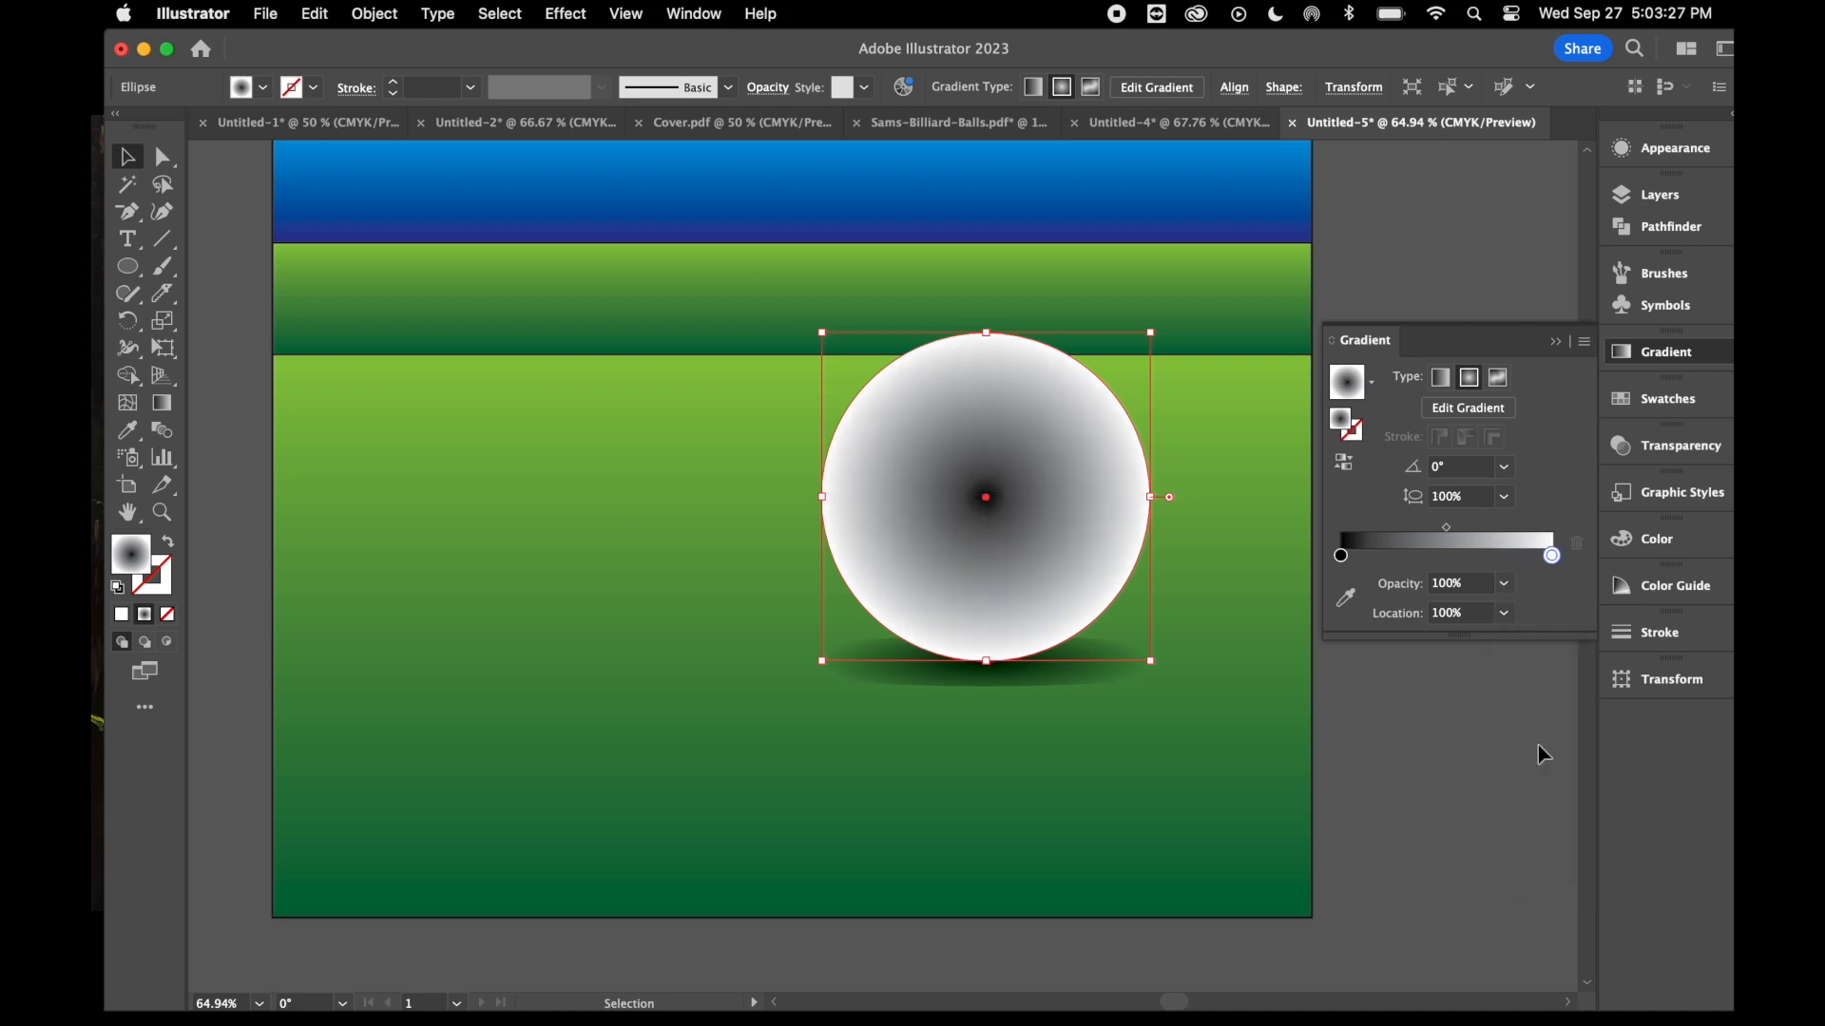
click(1346, 466)
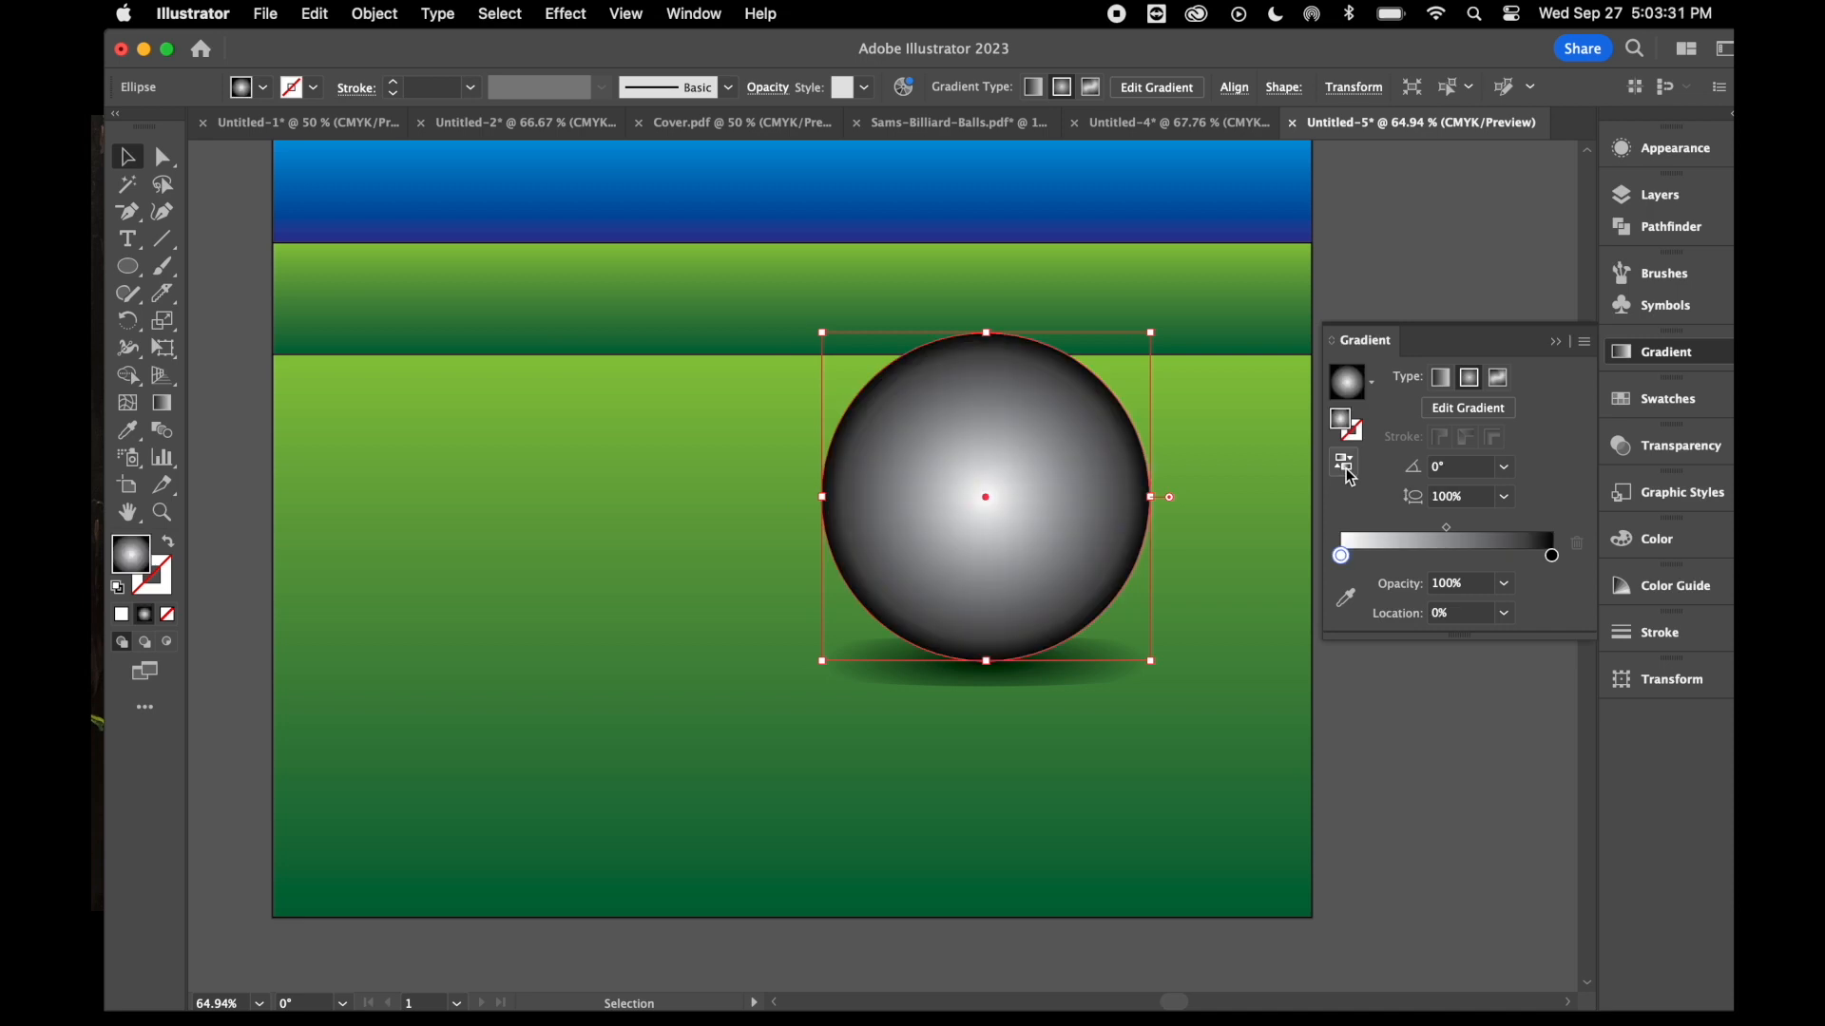
- Change the outer stop of the circle's gradient to a medium gray swatch
double_click(1552, 557)
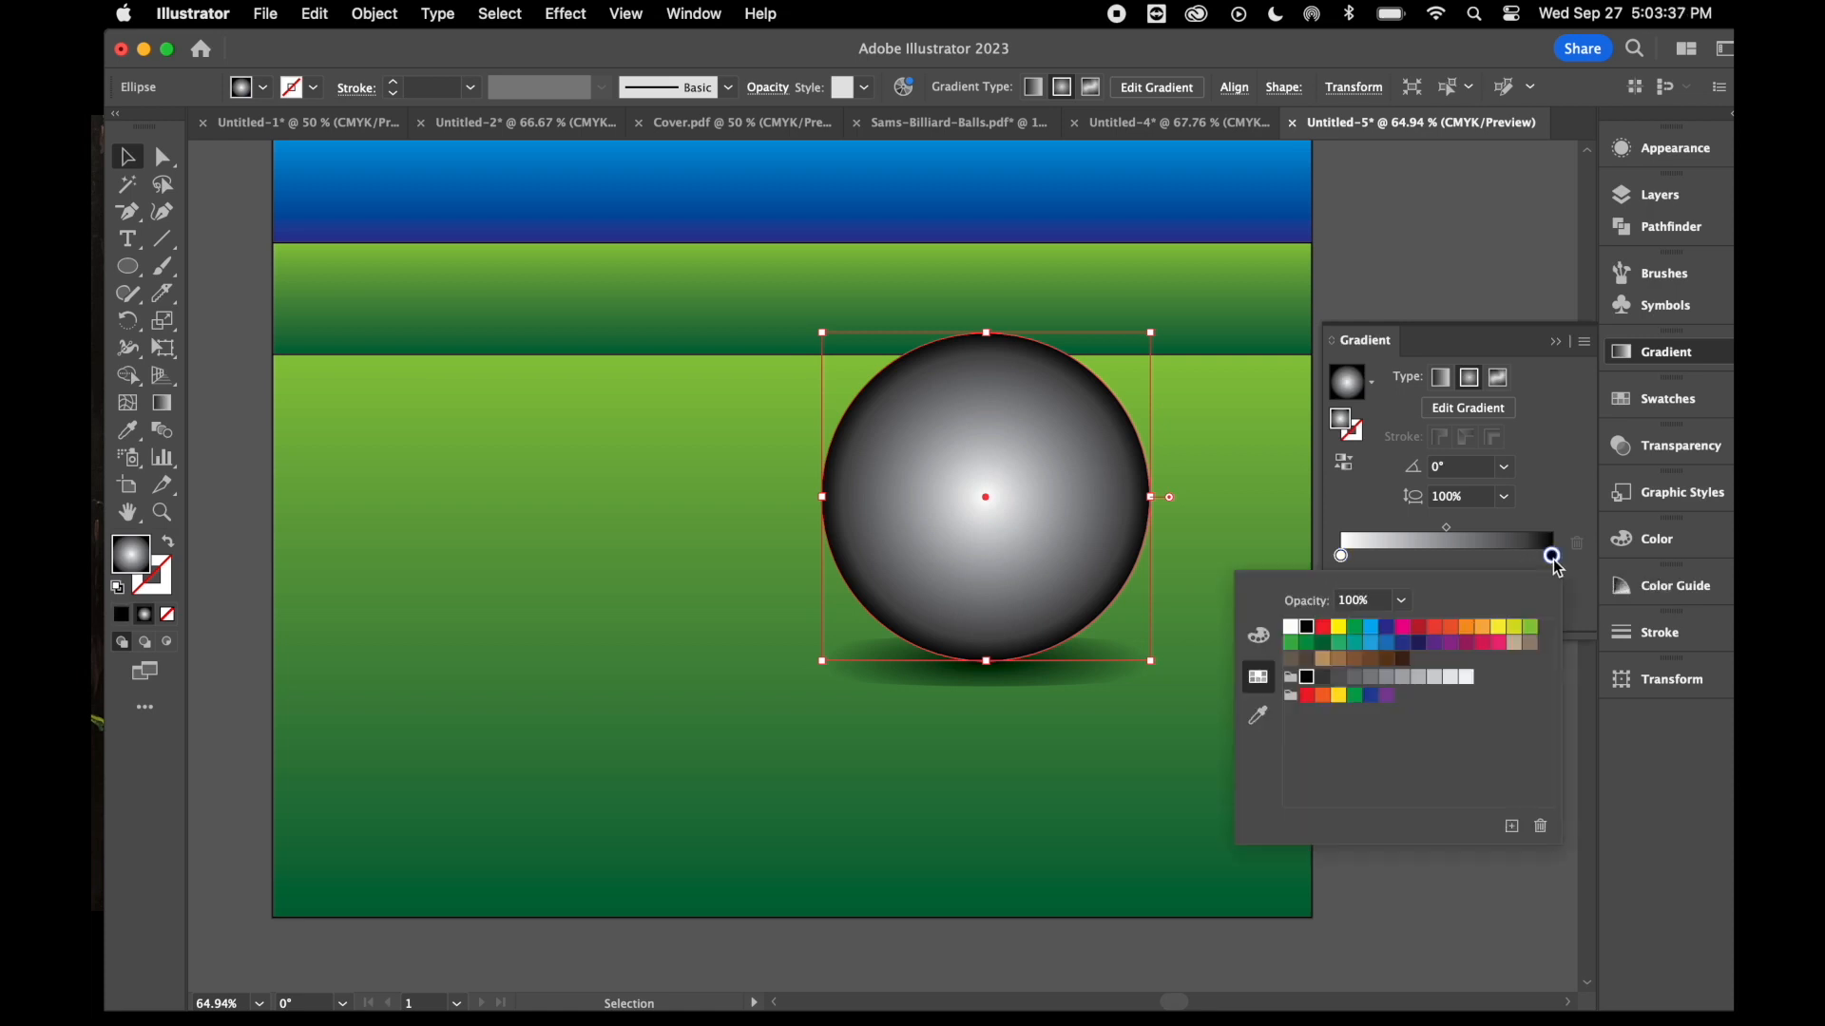
click(1370, 678)
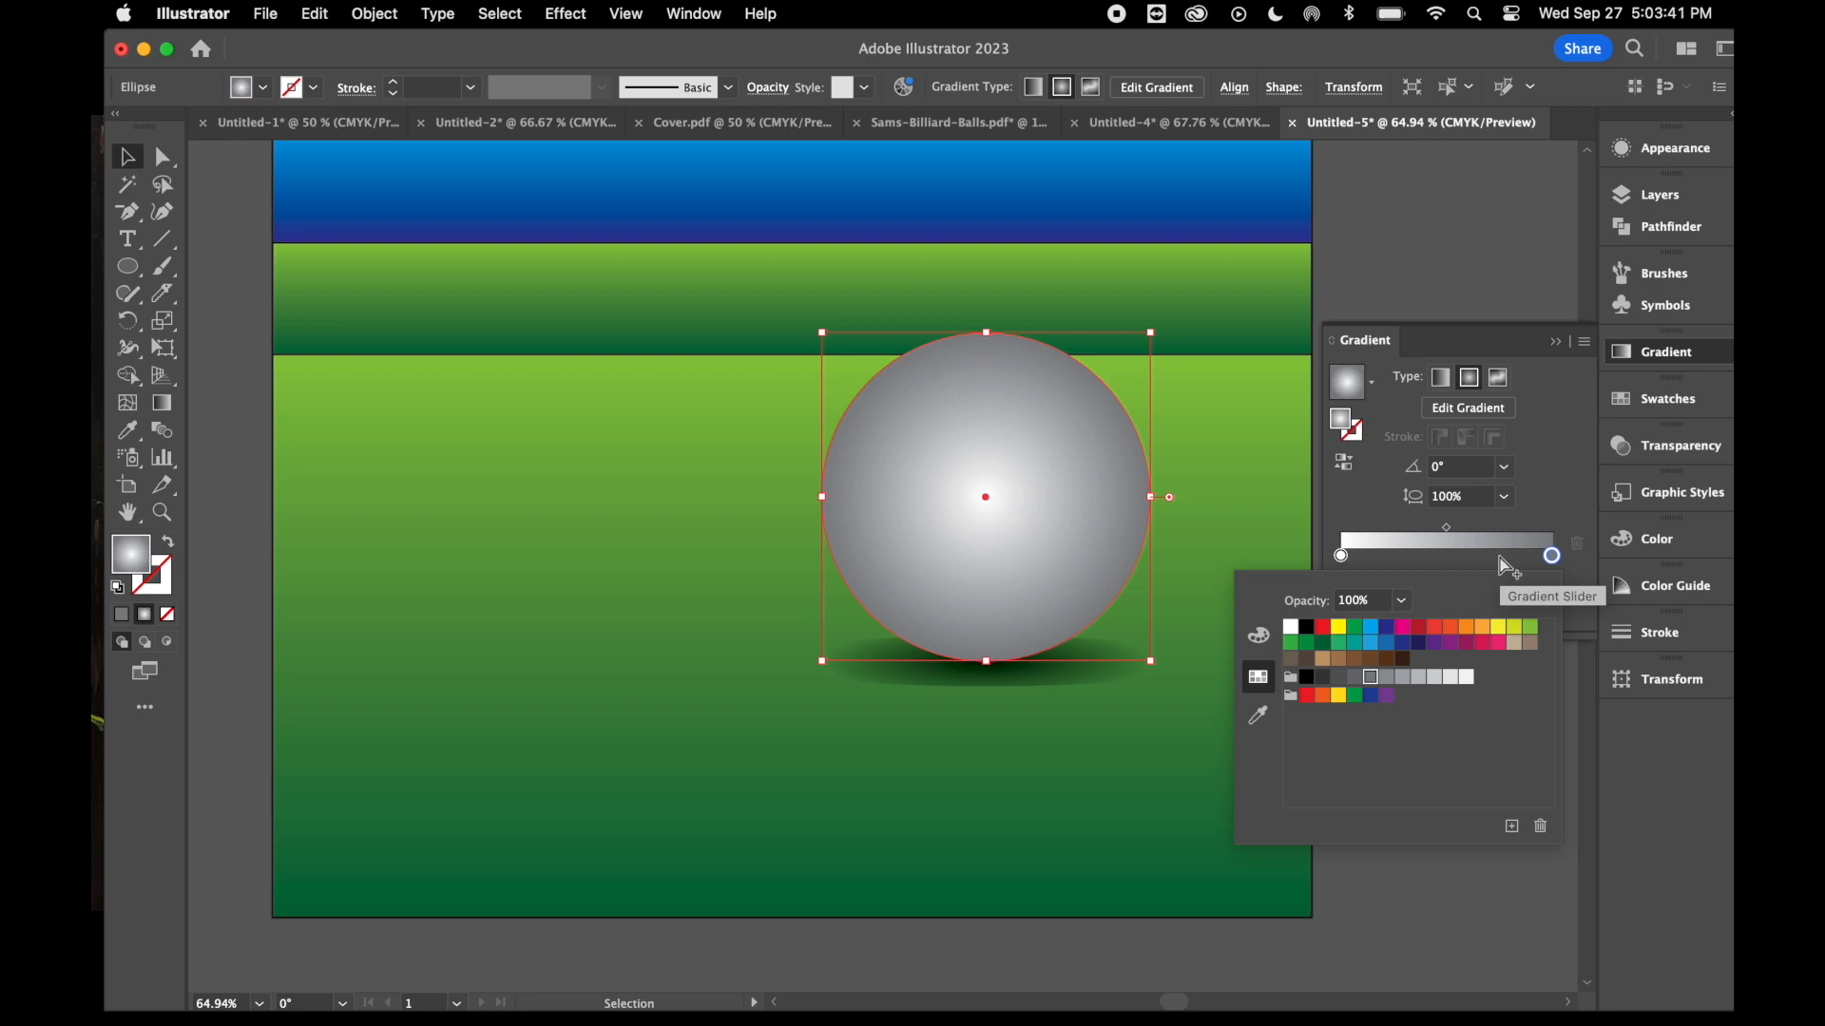
key(Escape)
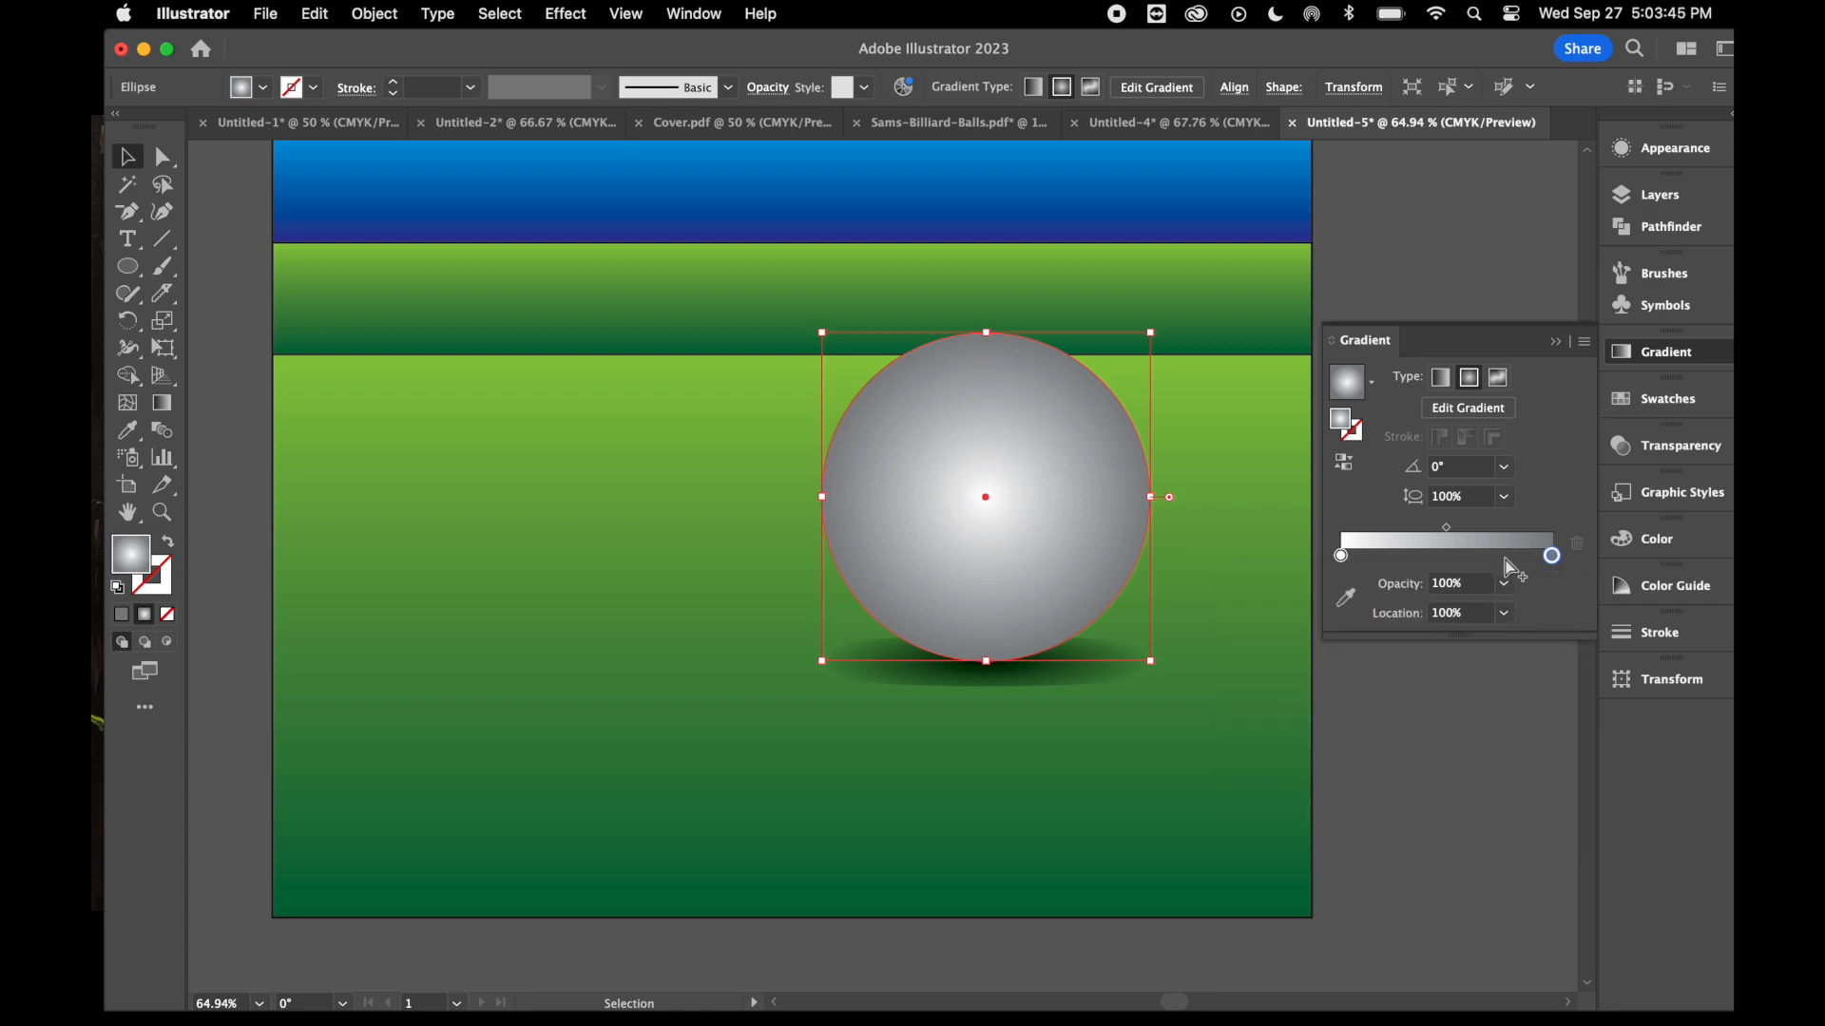
- Add a pale yellow stop (C 5, M 0, Y 24, K 0) to the circle's gradient and place it at about 65%
click(1503, 559)
double_click(1504, 559)
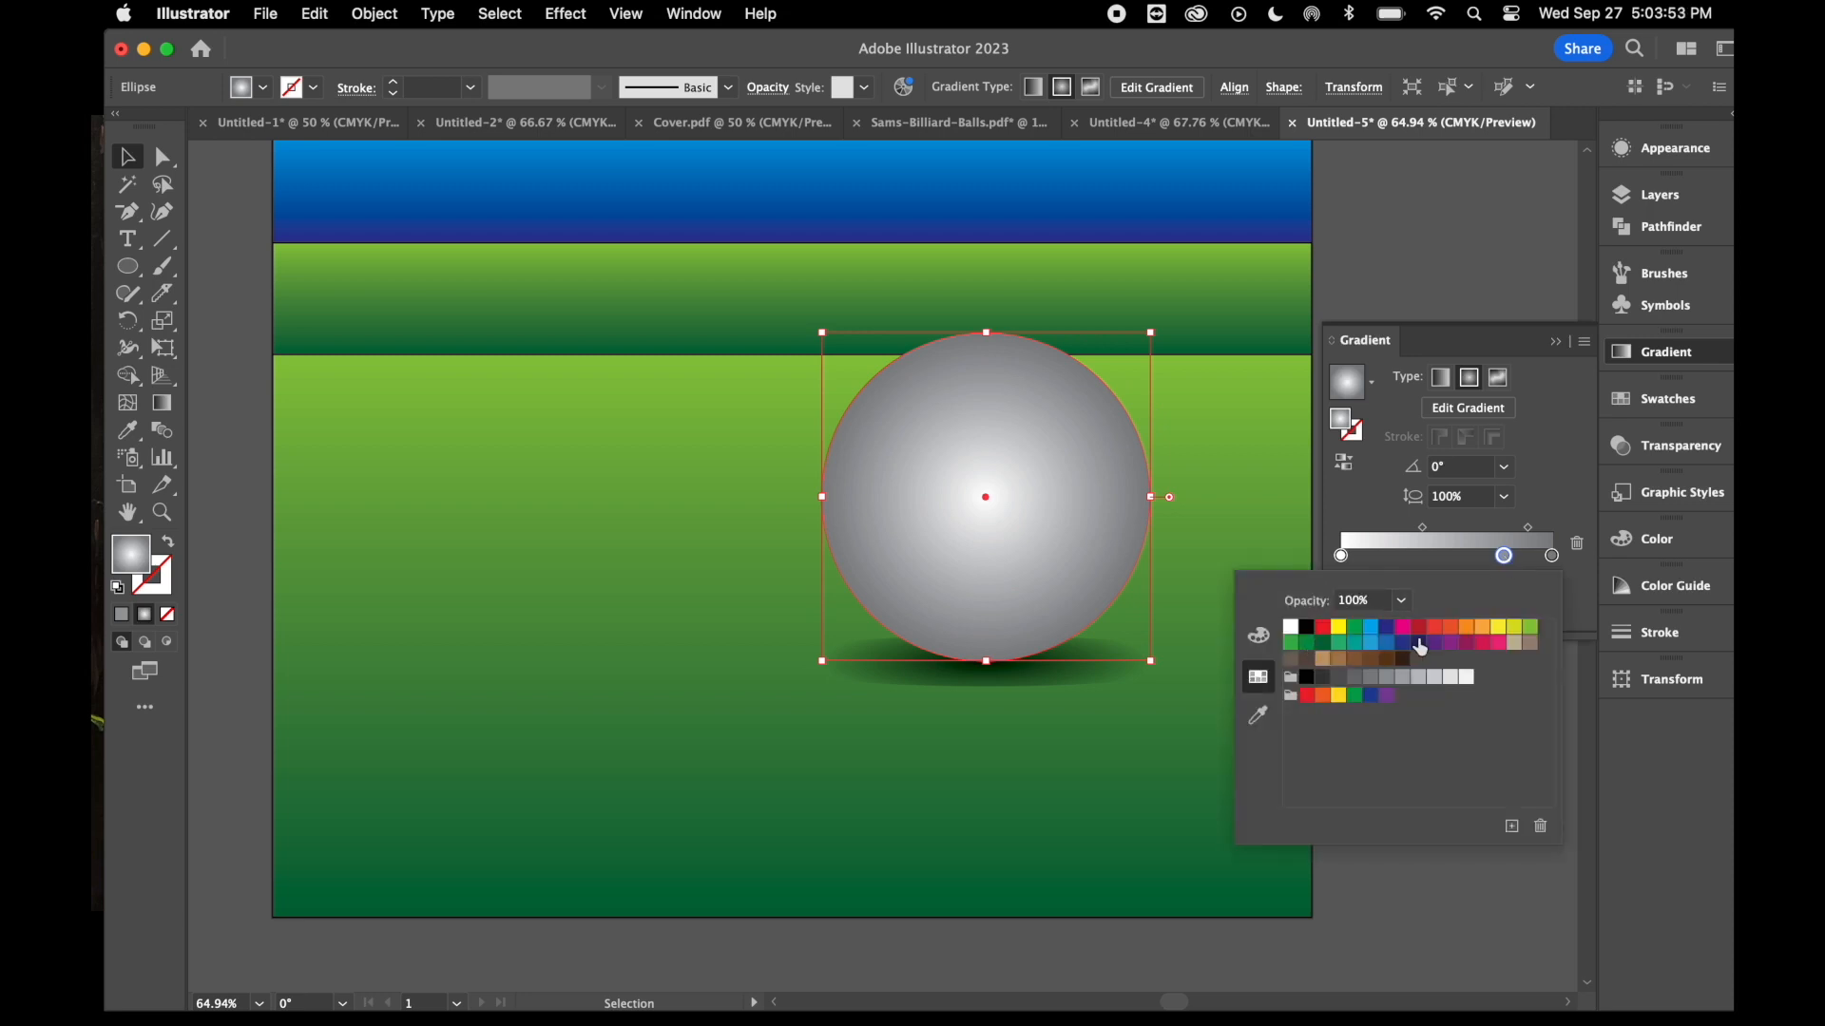
click(1499, 627)
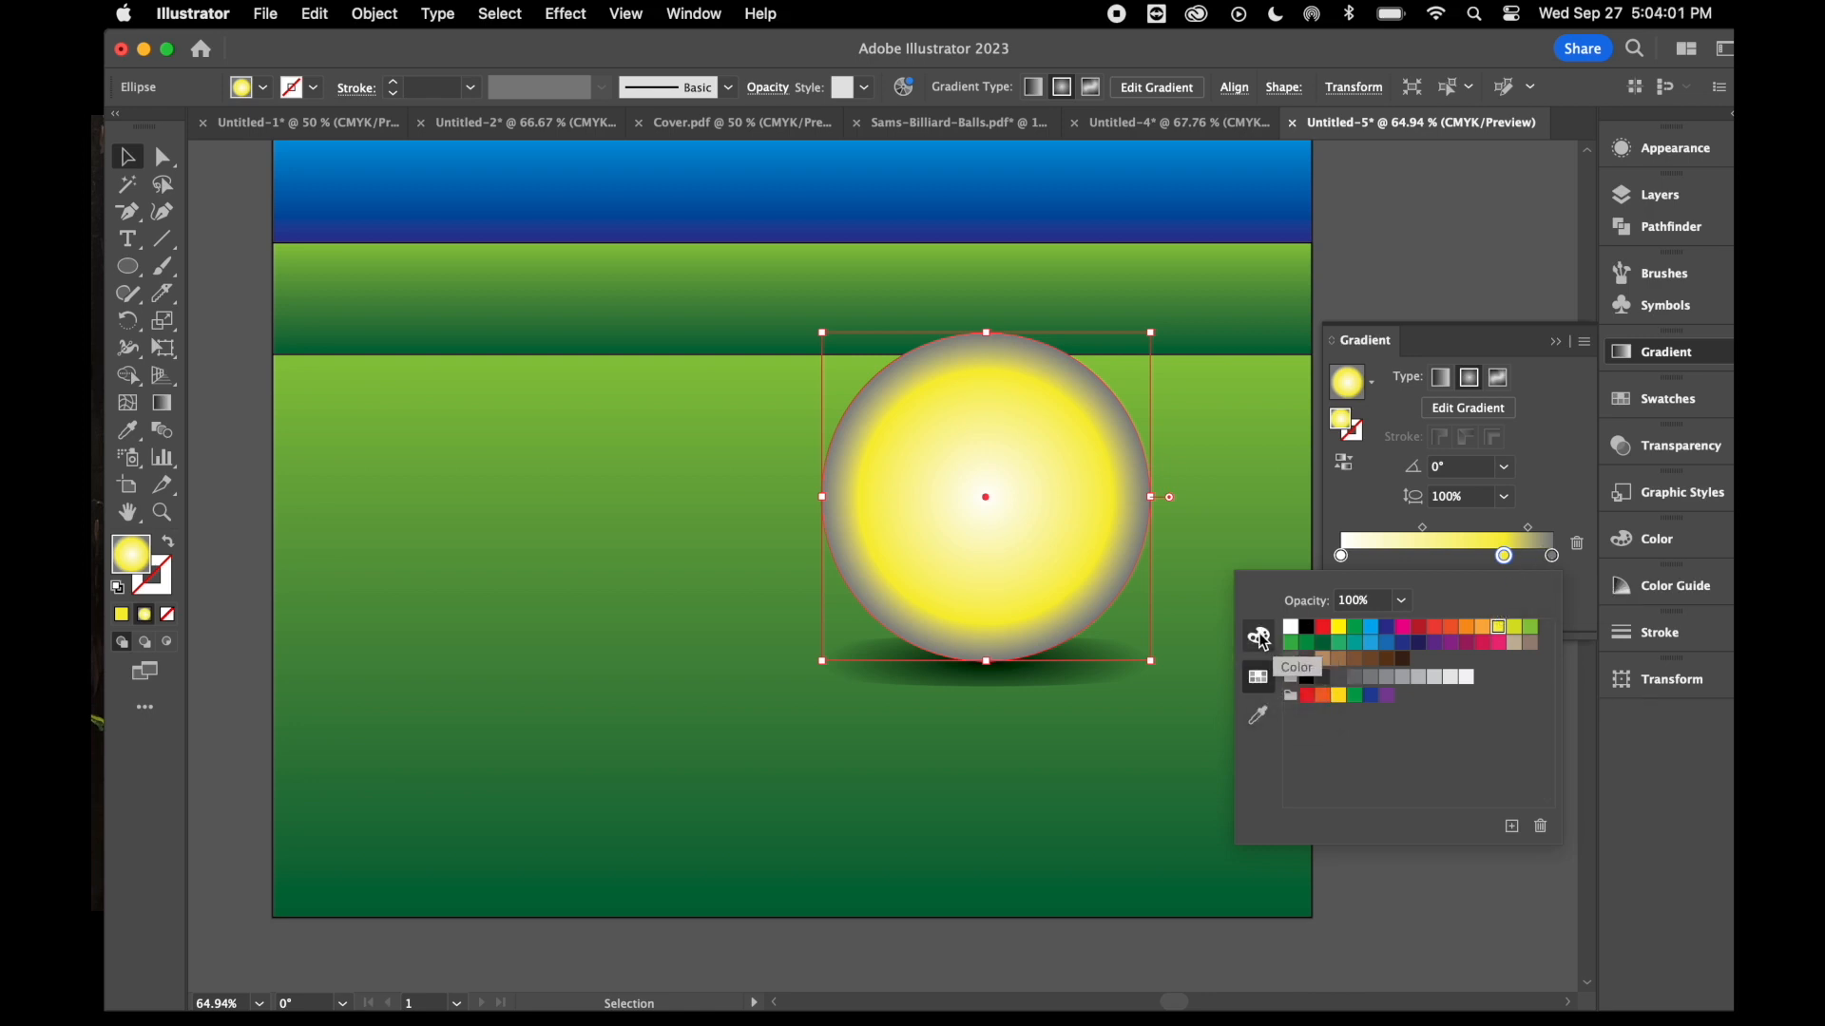
click(1260, 638)
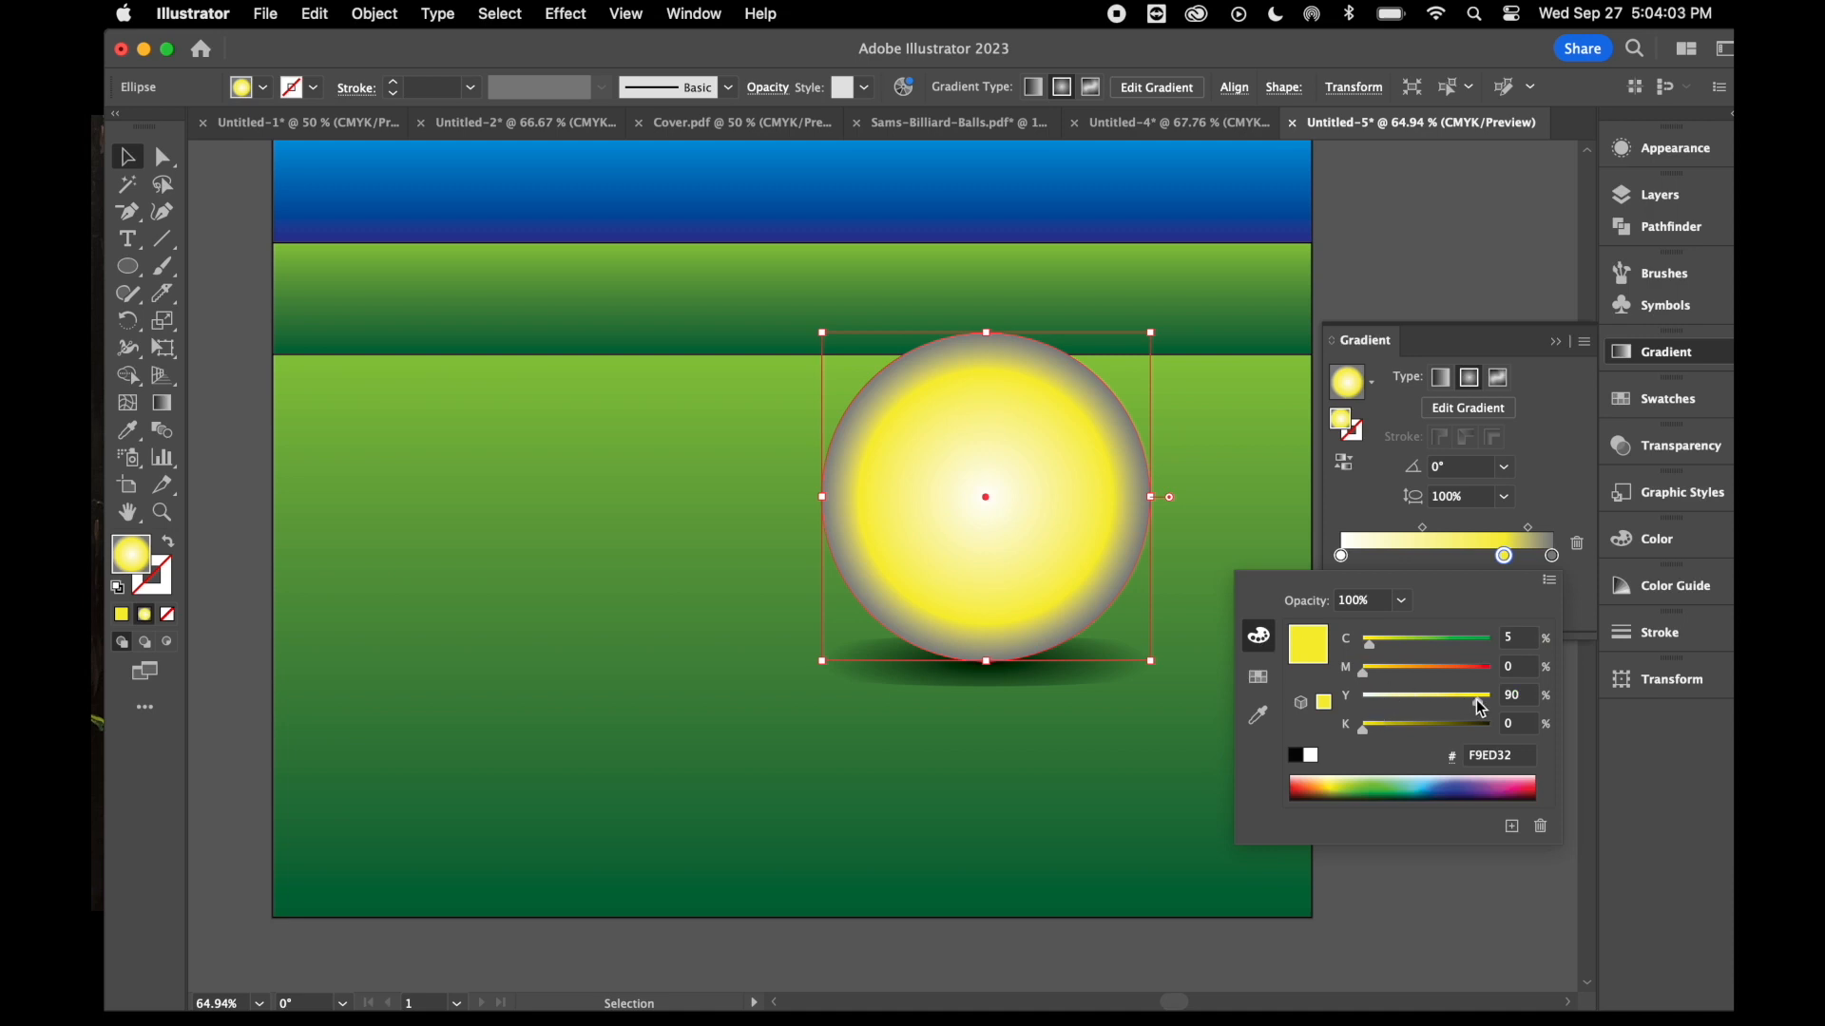
drag(1481, 705, 1393, 705)
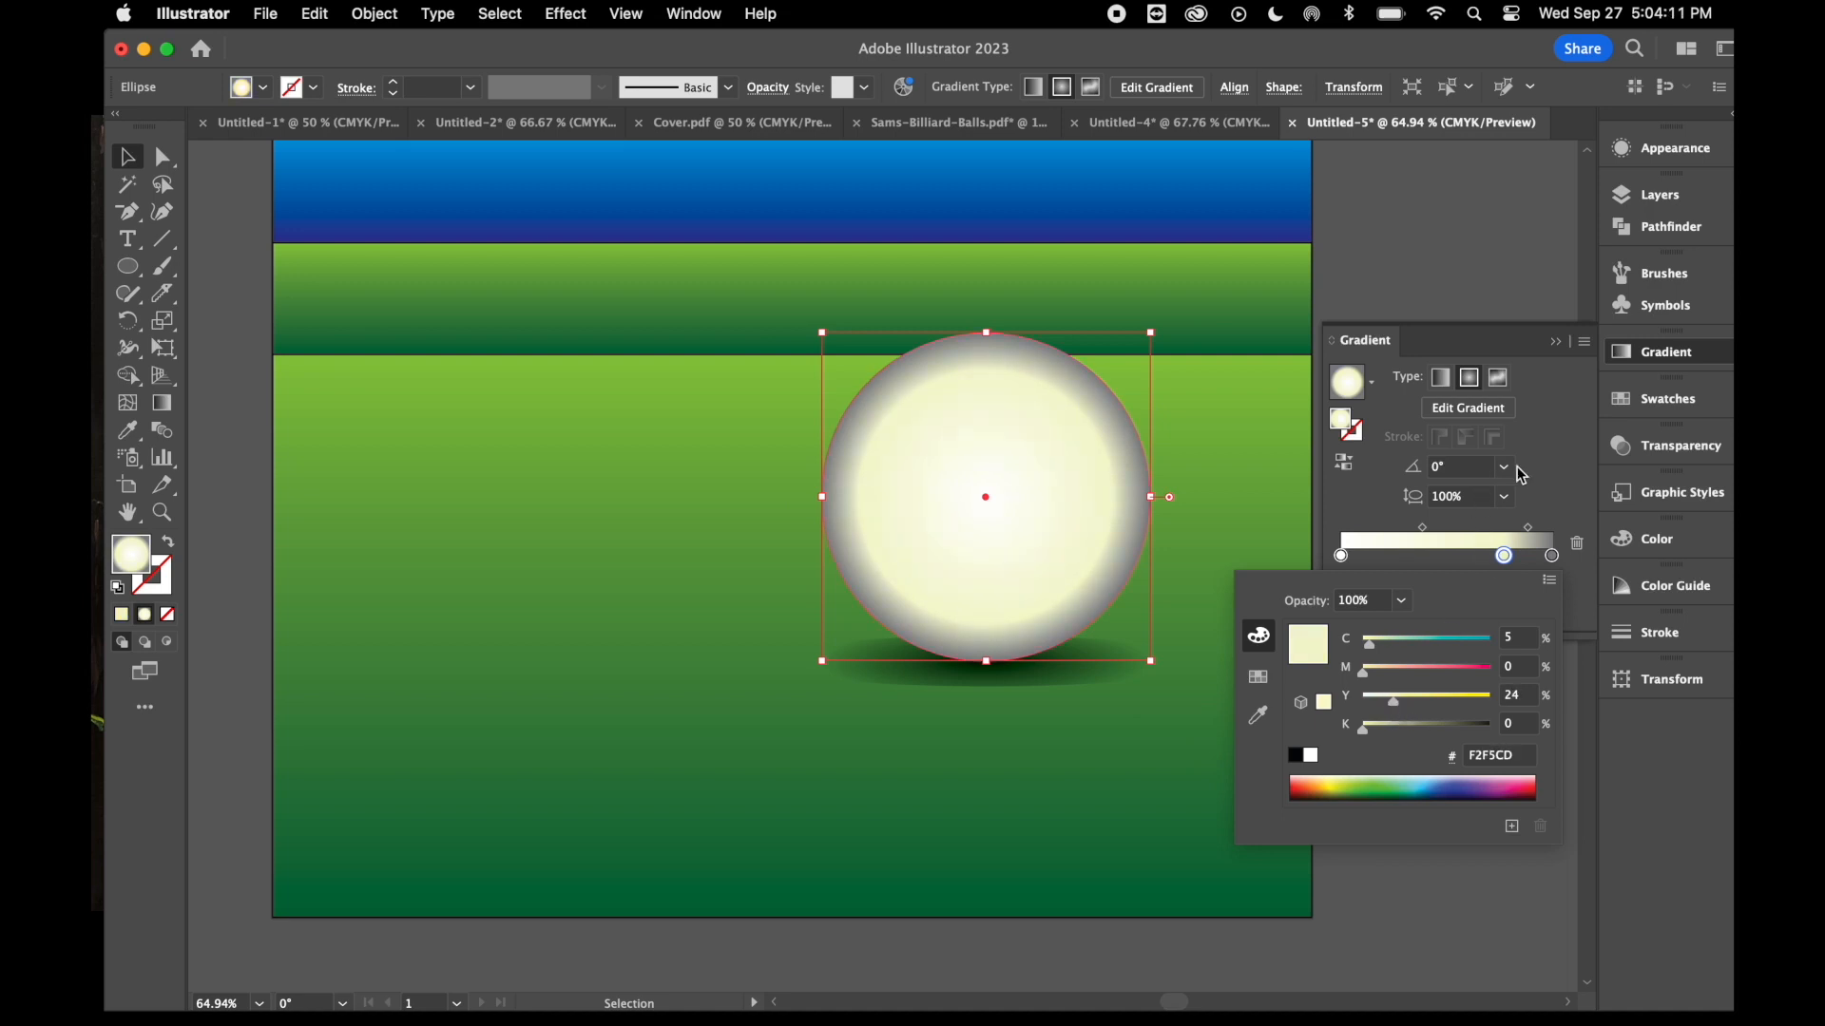
click(1555, 472)
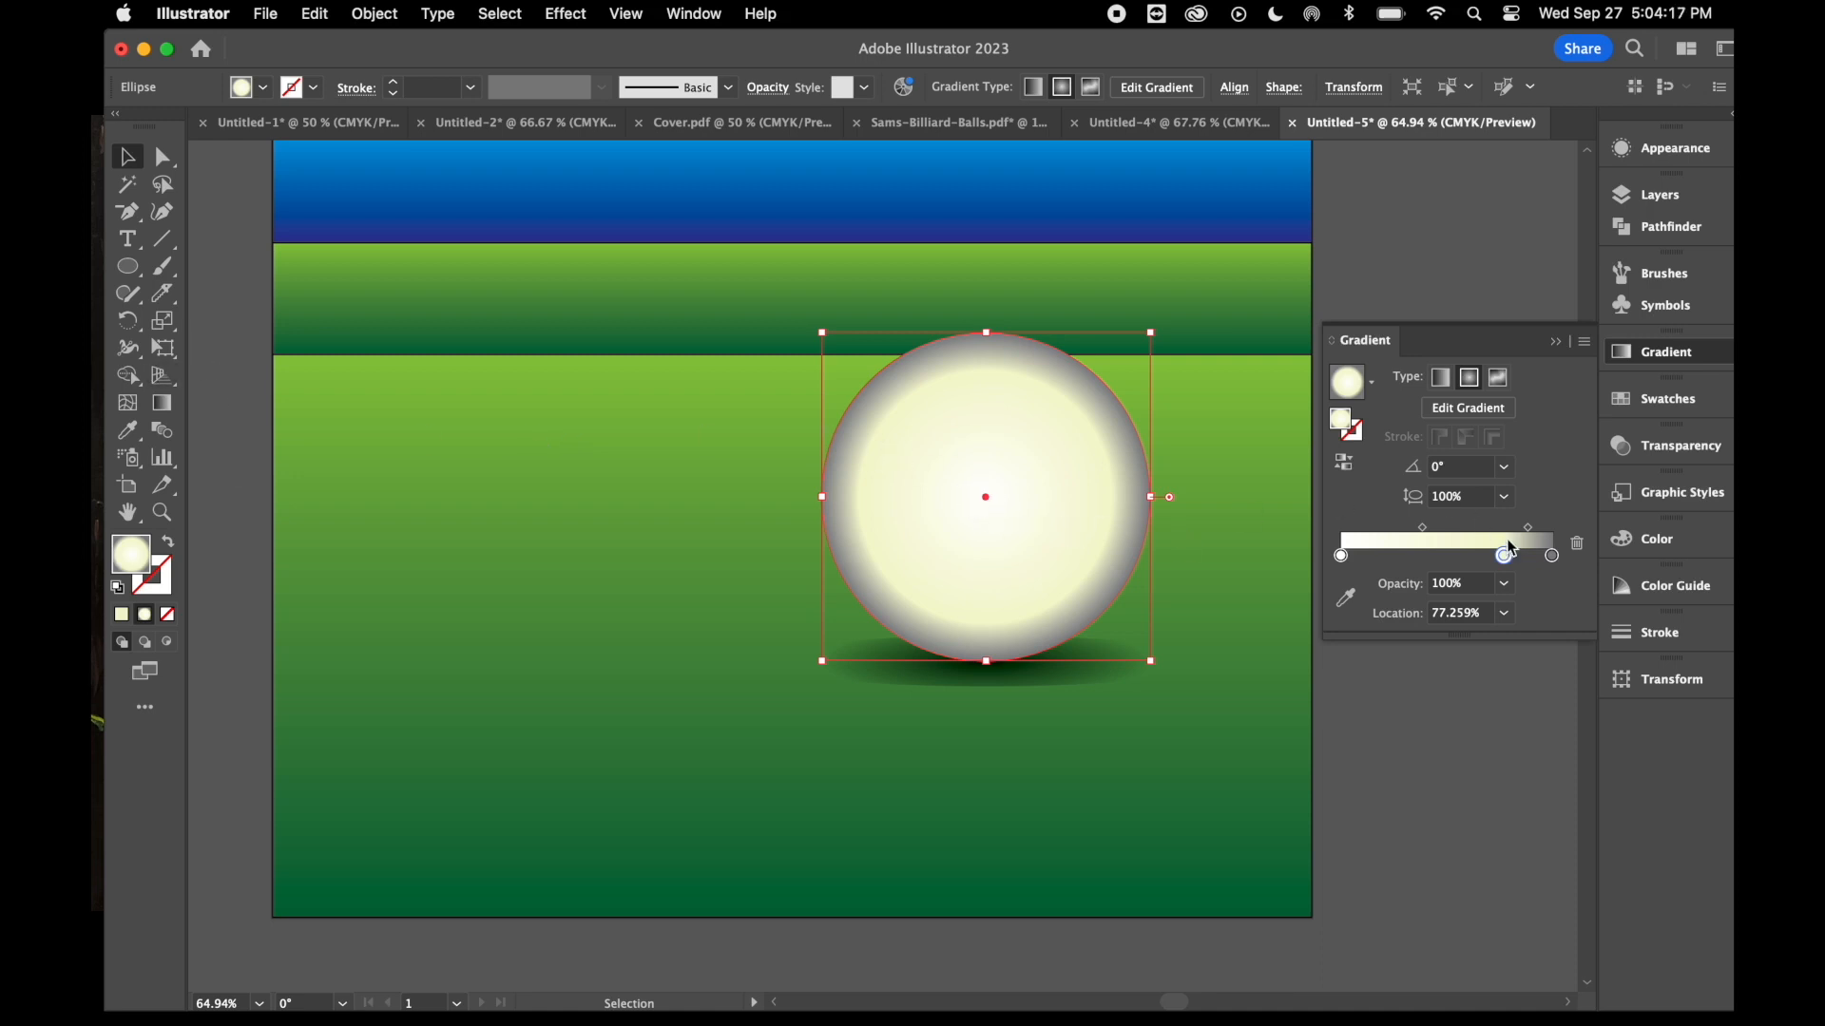
drag(1505, 556, 1478, 558)
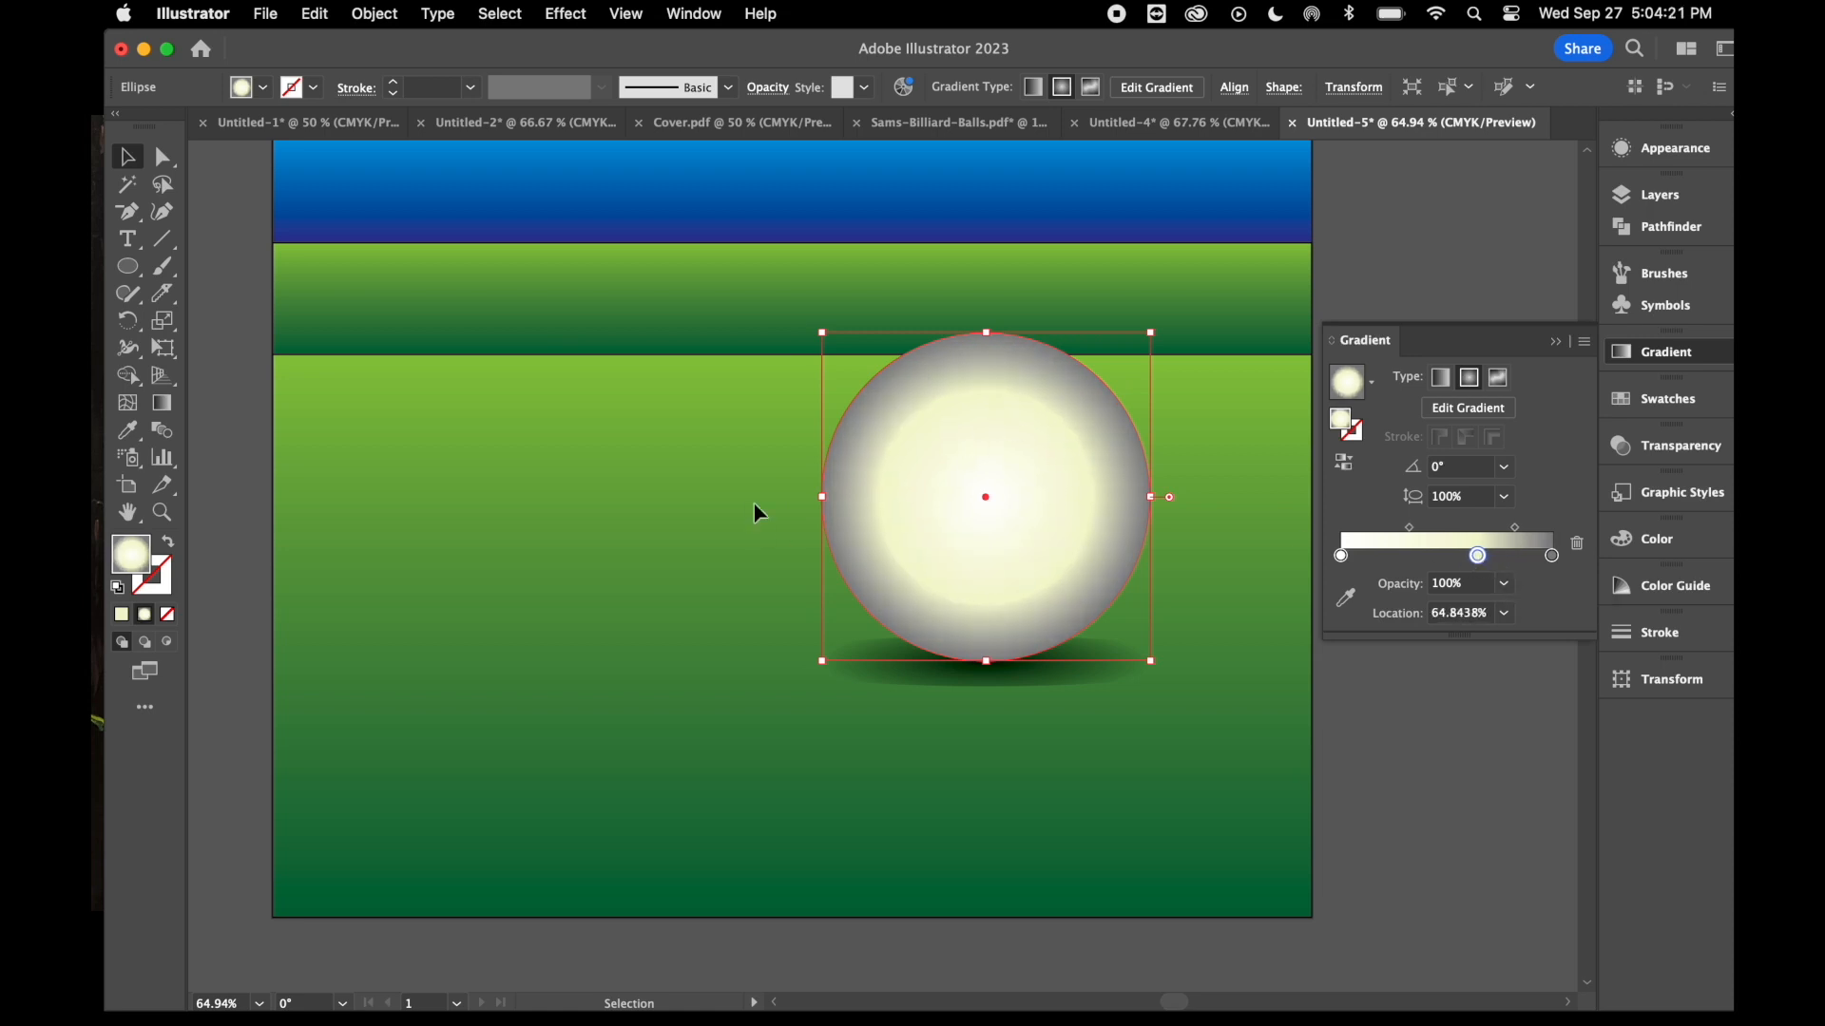
- Try several directions and lengths for the ball's radial gradient with the Gradient tool
click(164, 405)
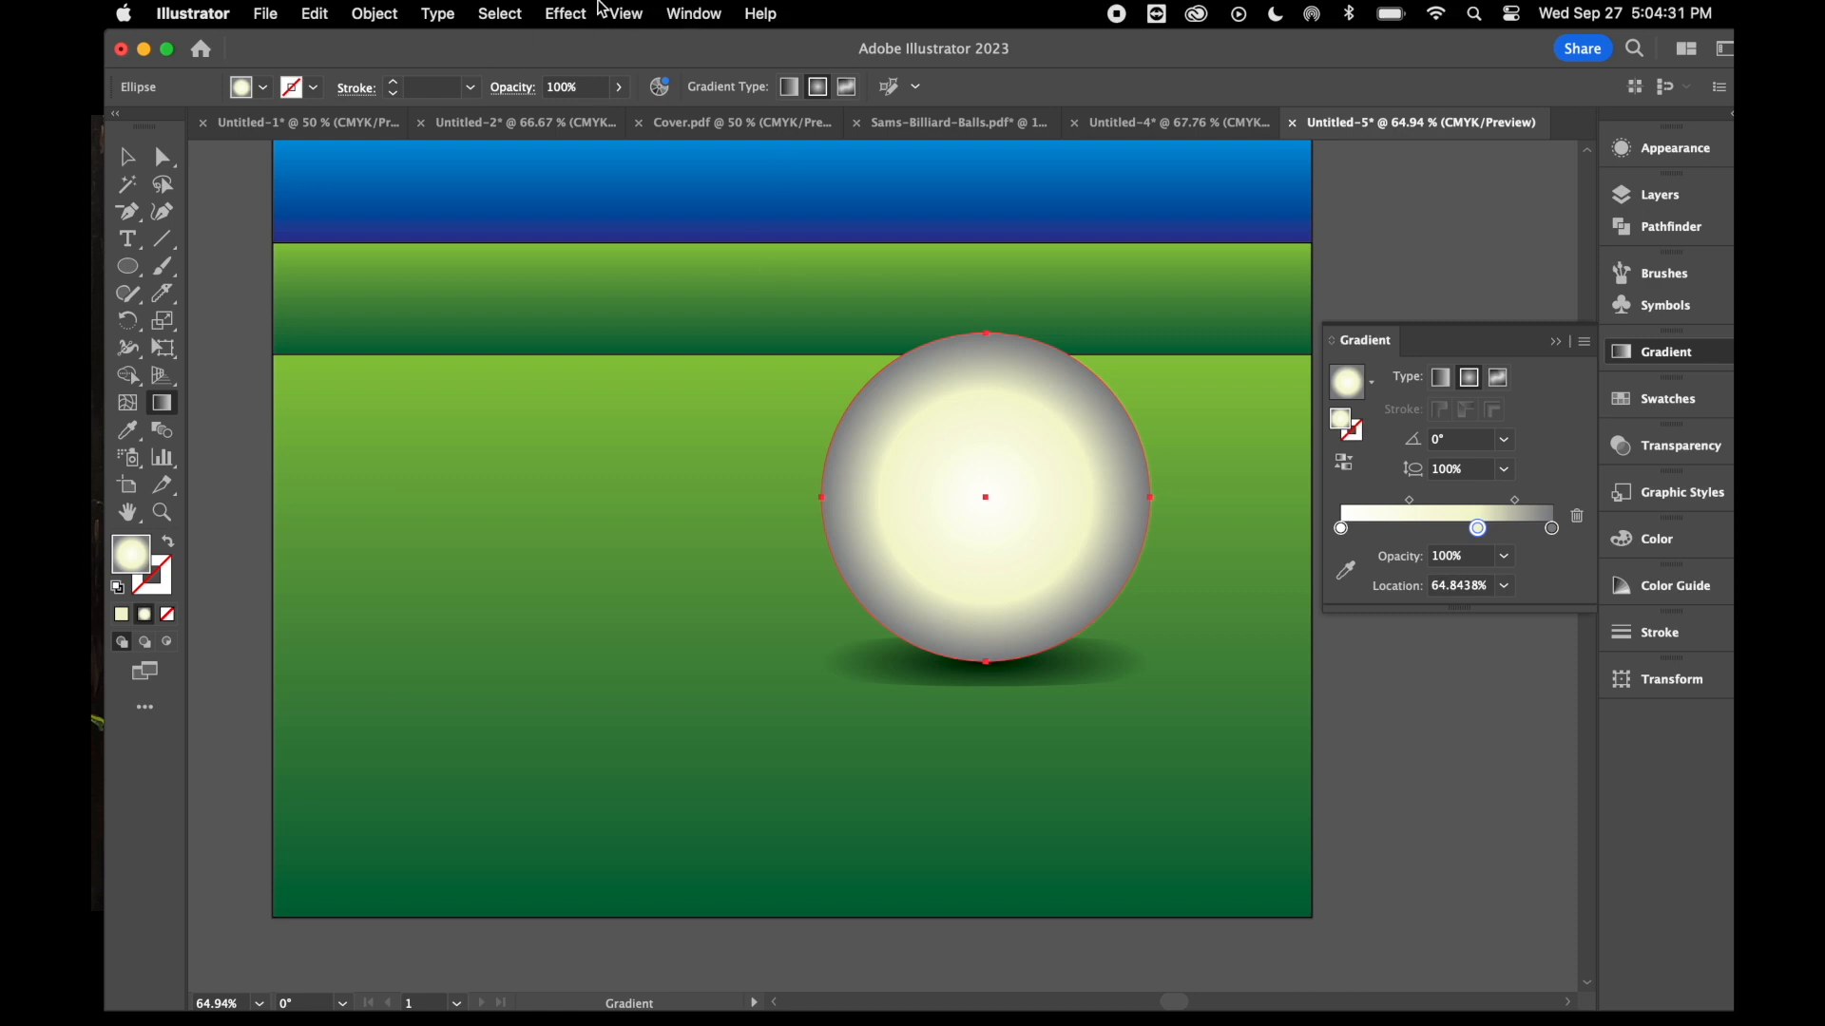
click(682, 14)
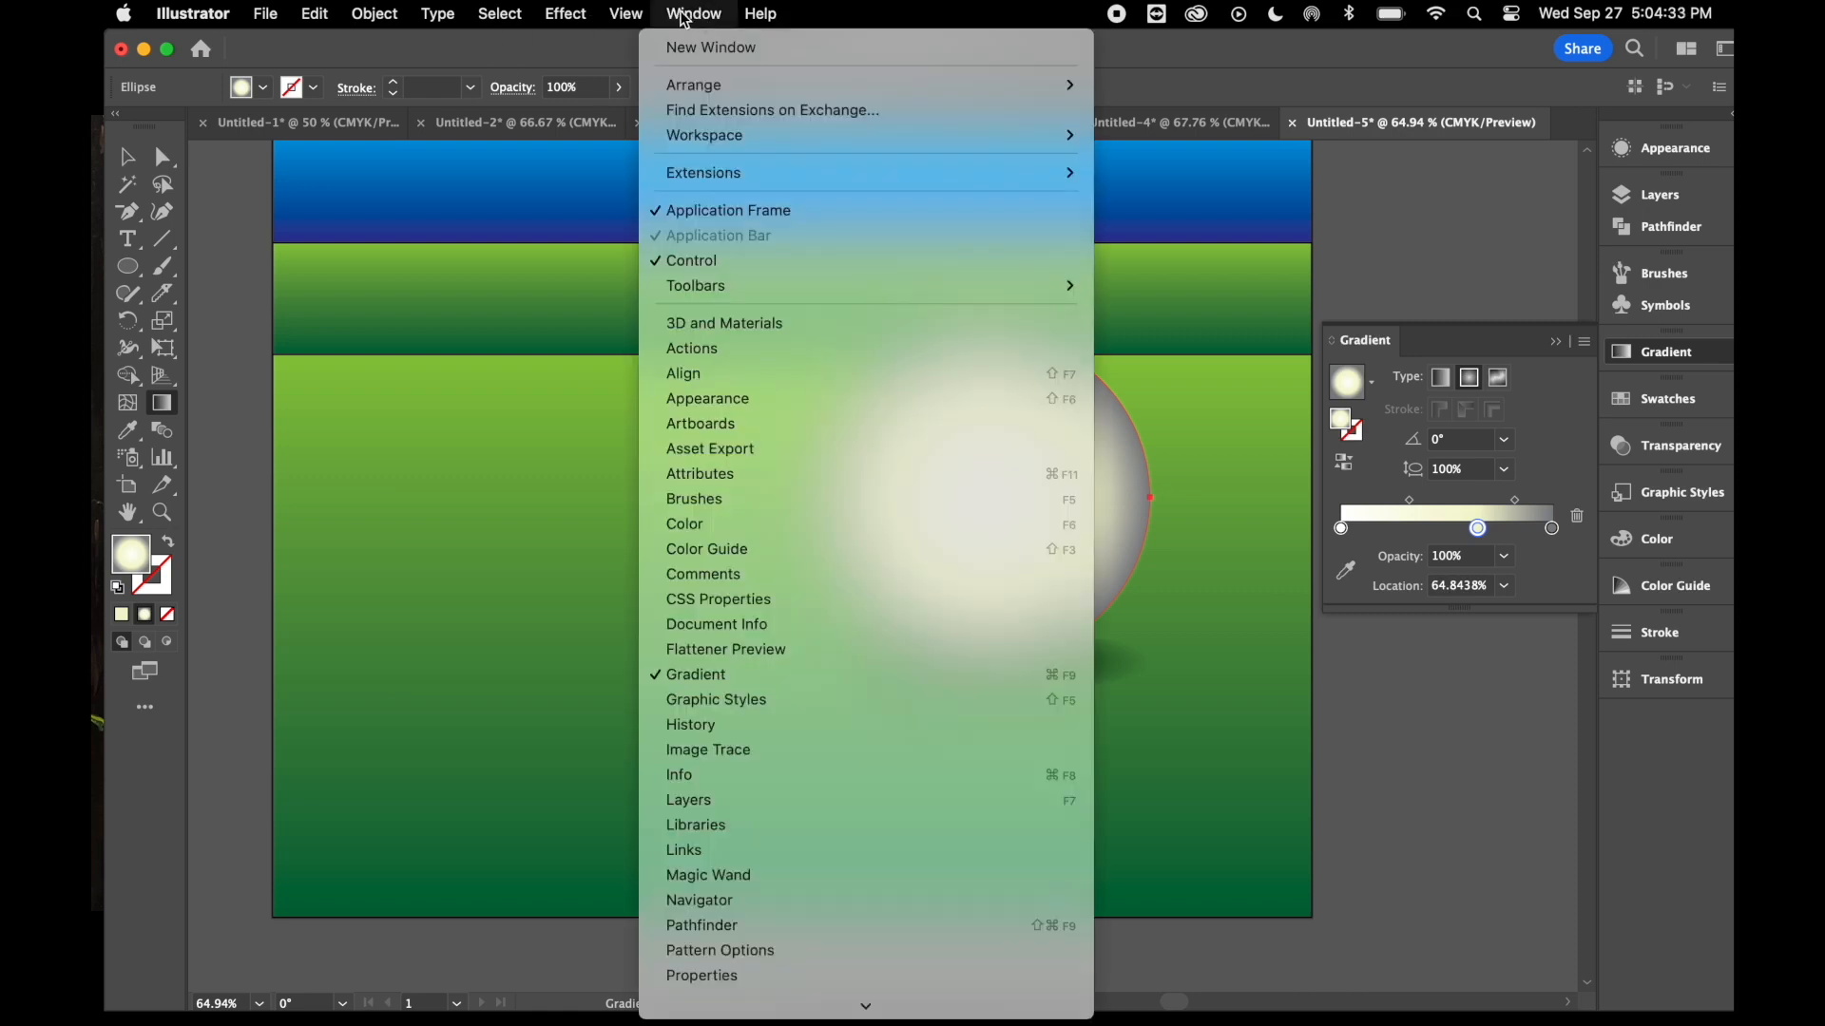
mouse_move(624, 13)
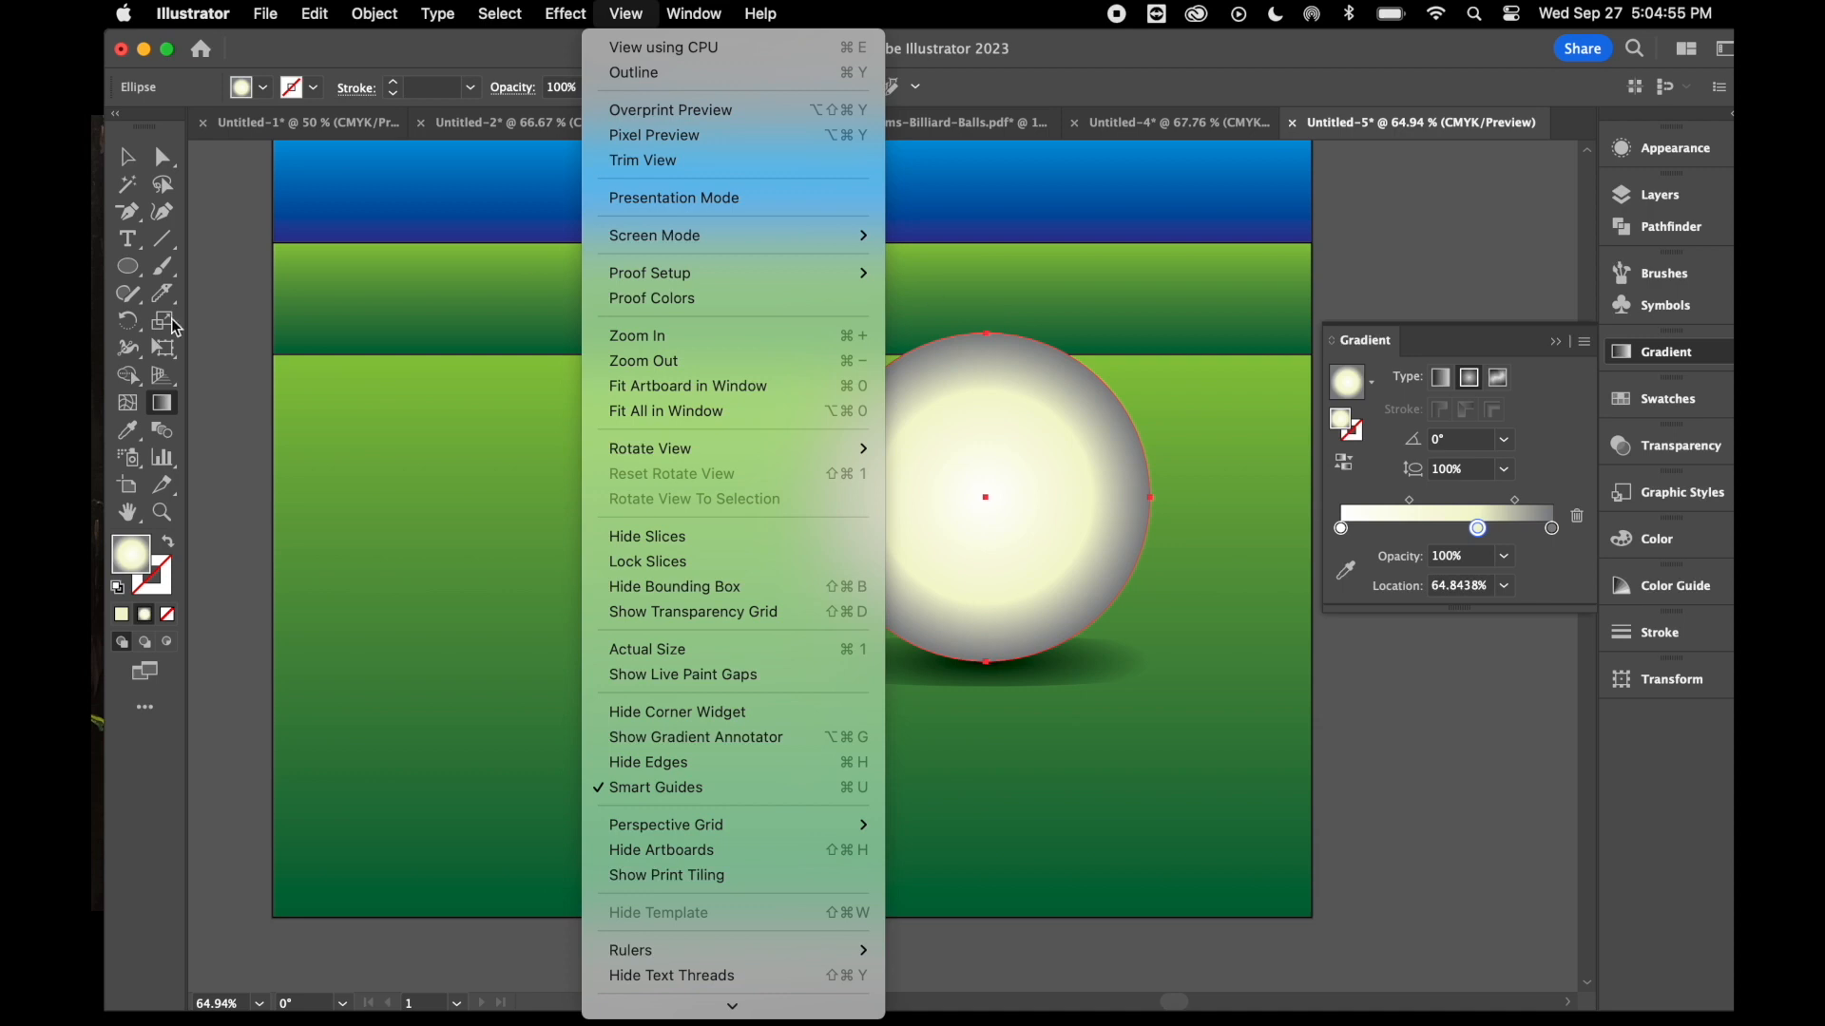
click(171, 414)
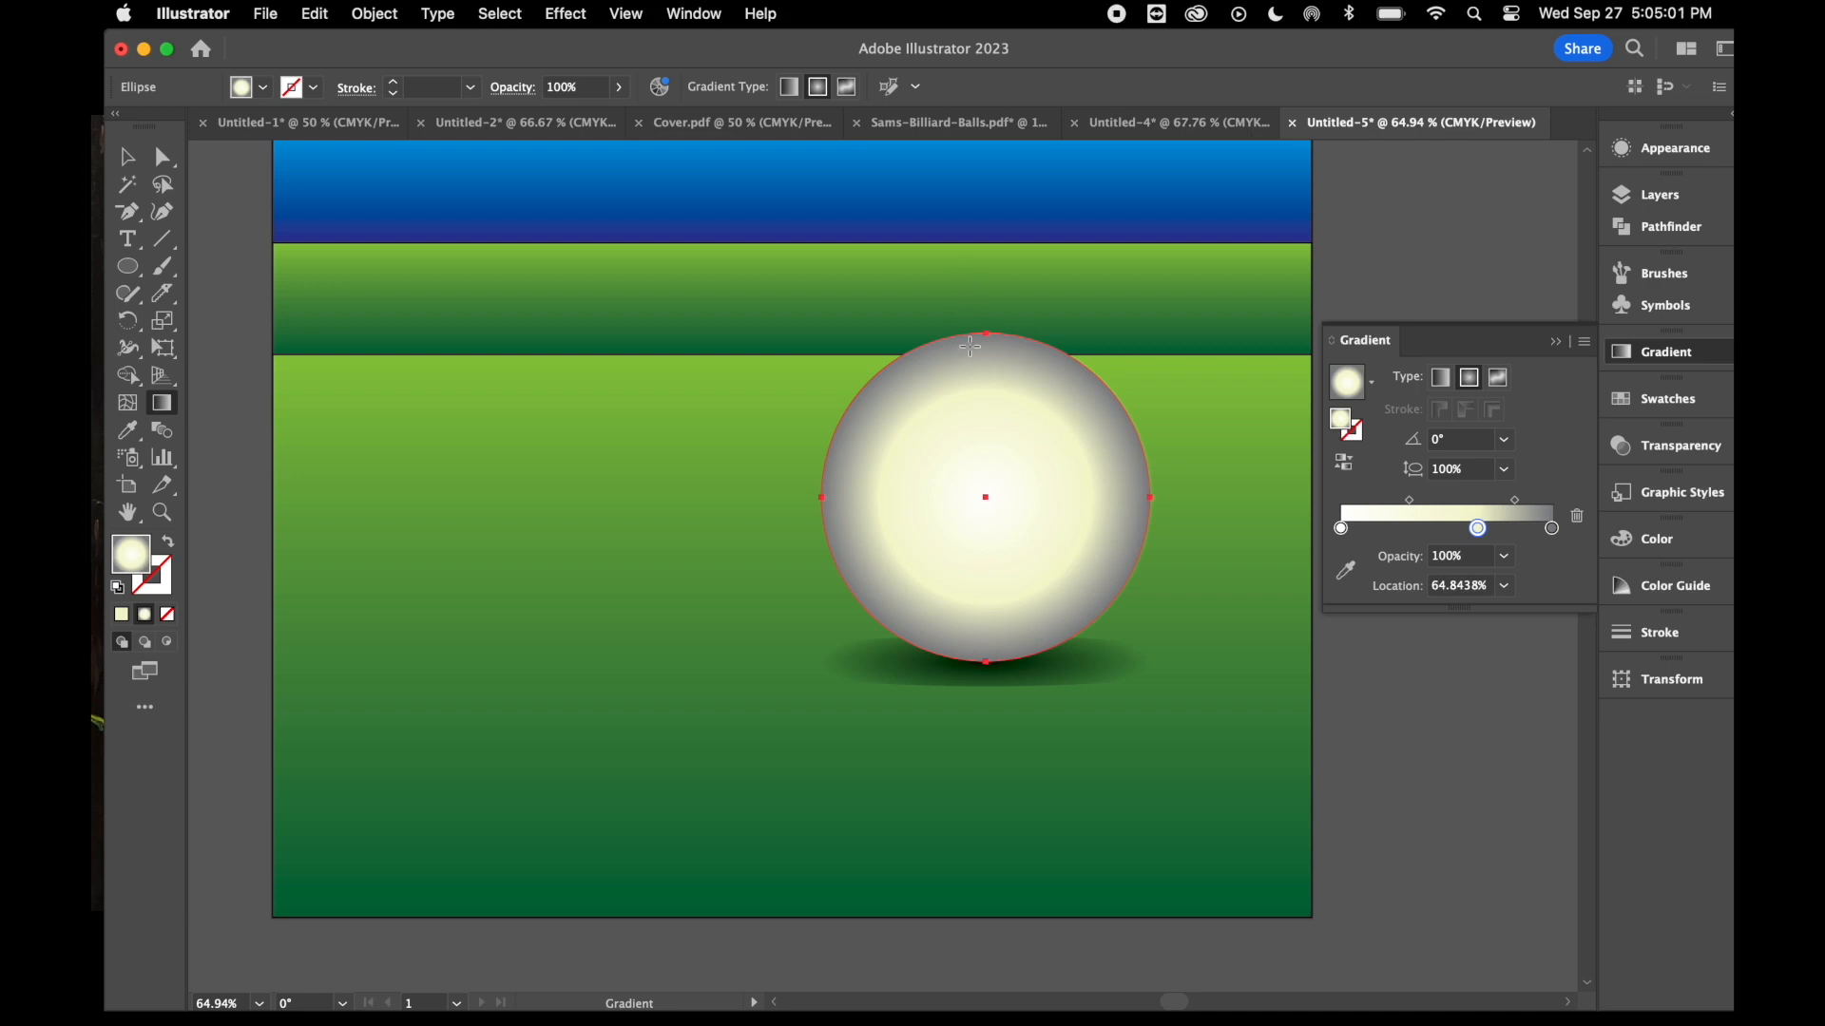
drag(970, 346, 961, 601)
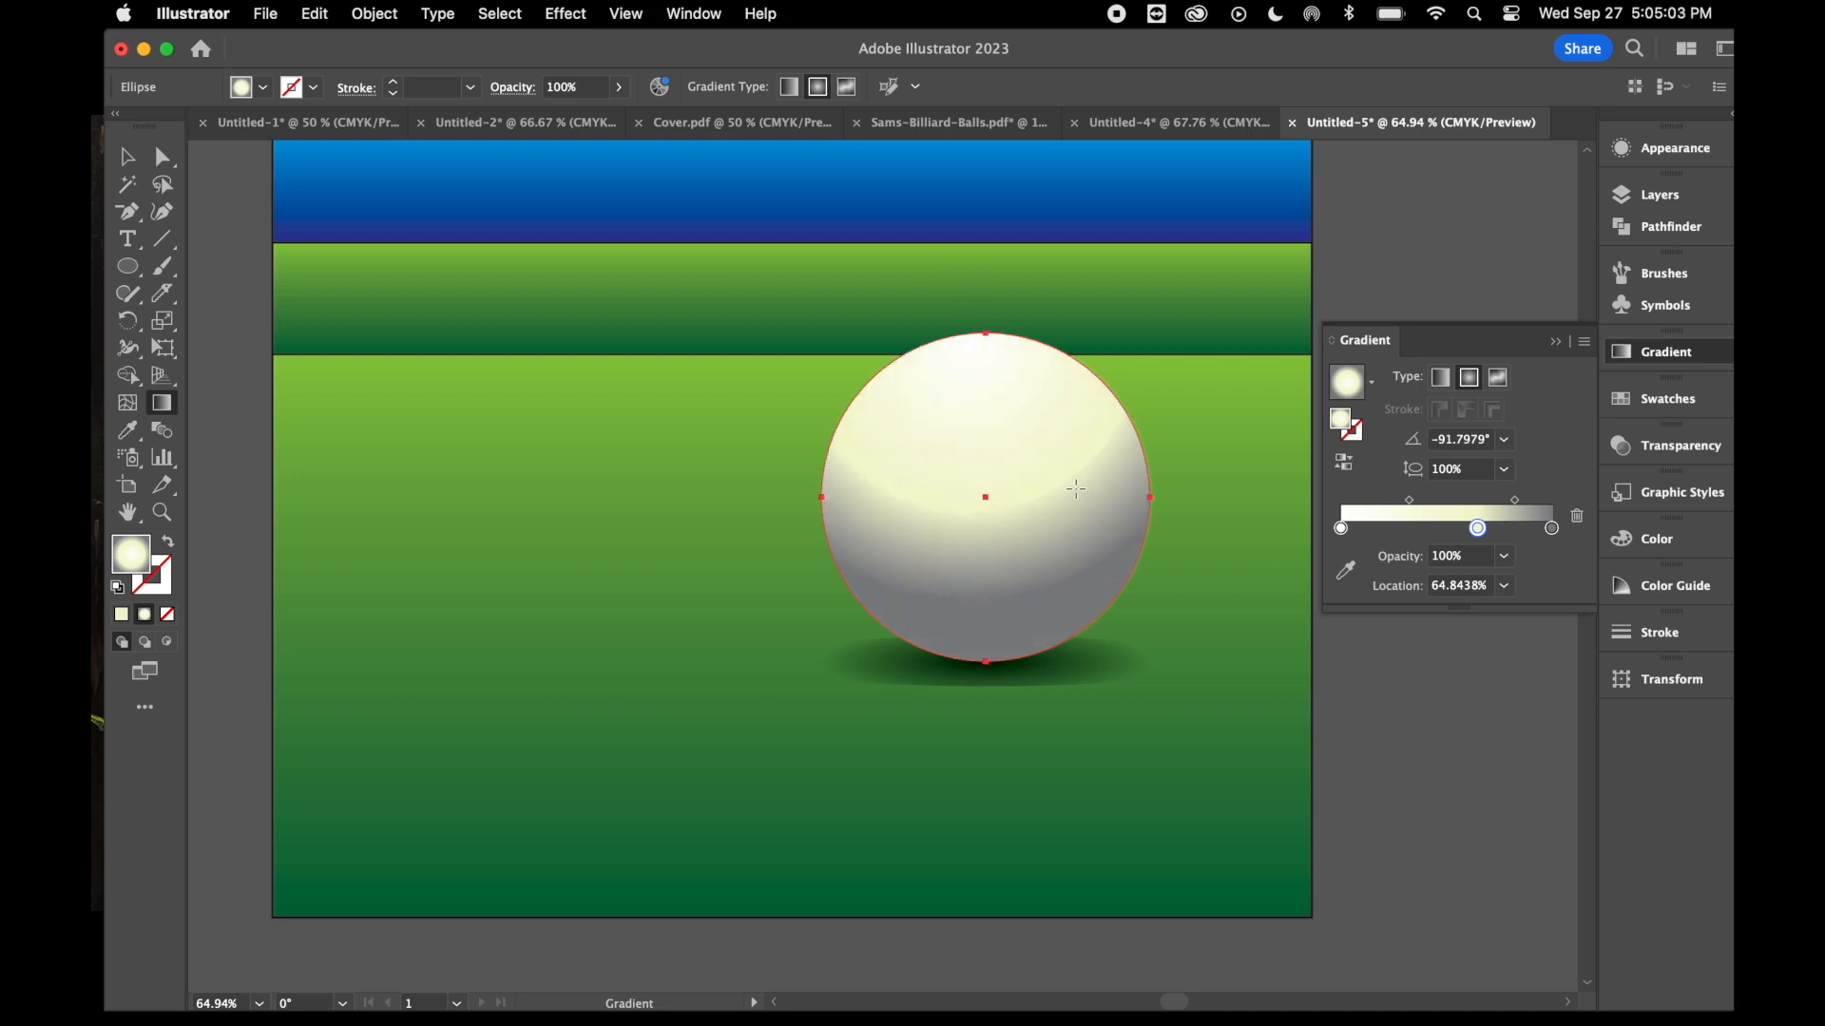
drag(1076, 493, 801, 503)
drag(890, 462, 1057, 463)
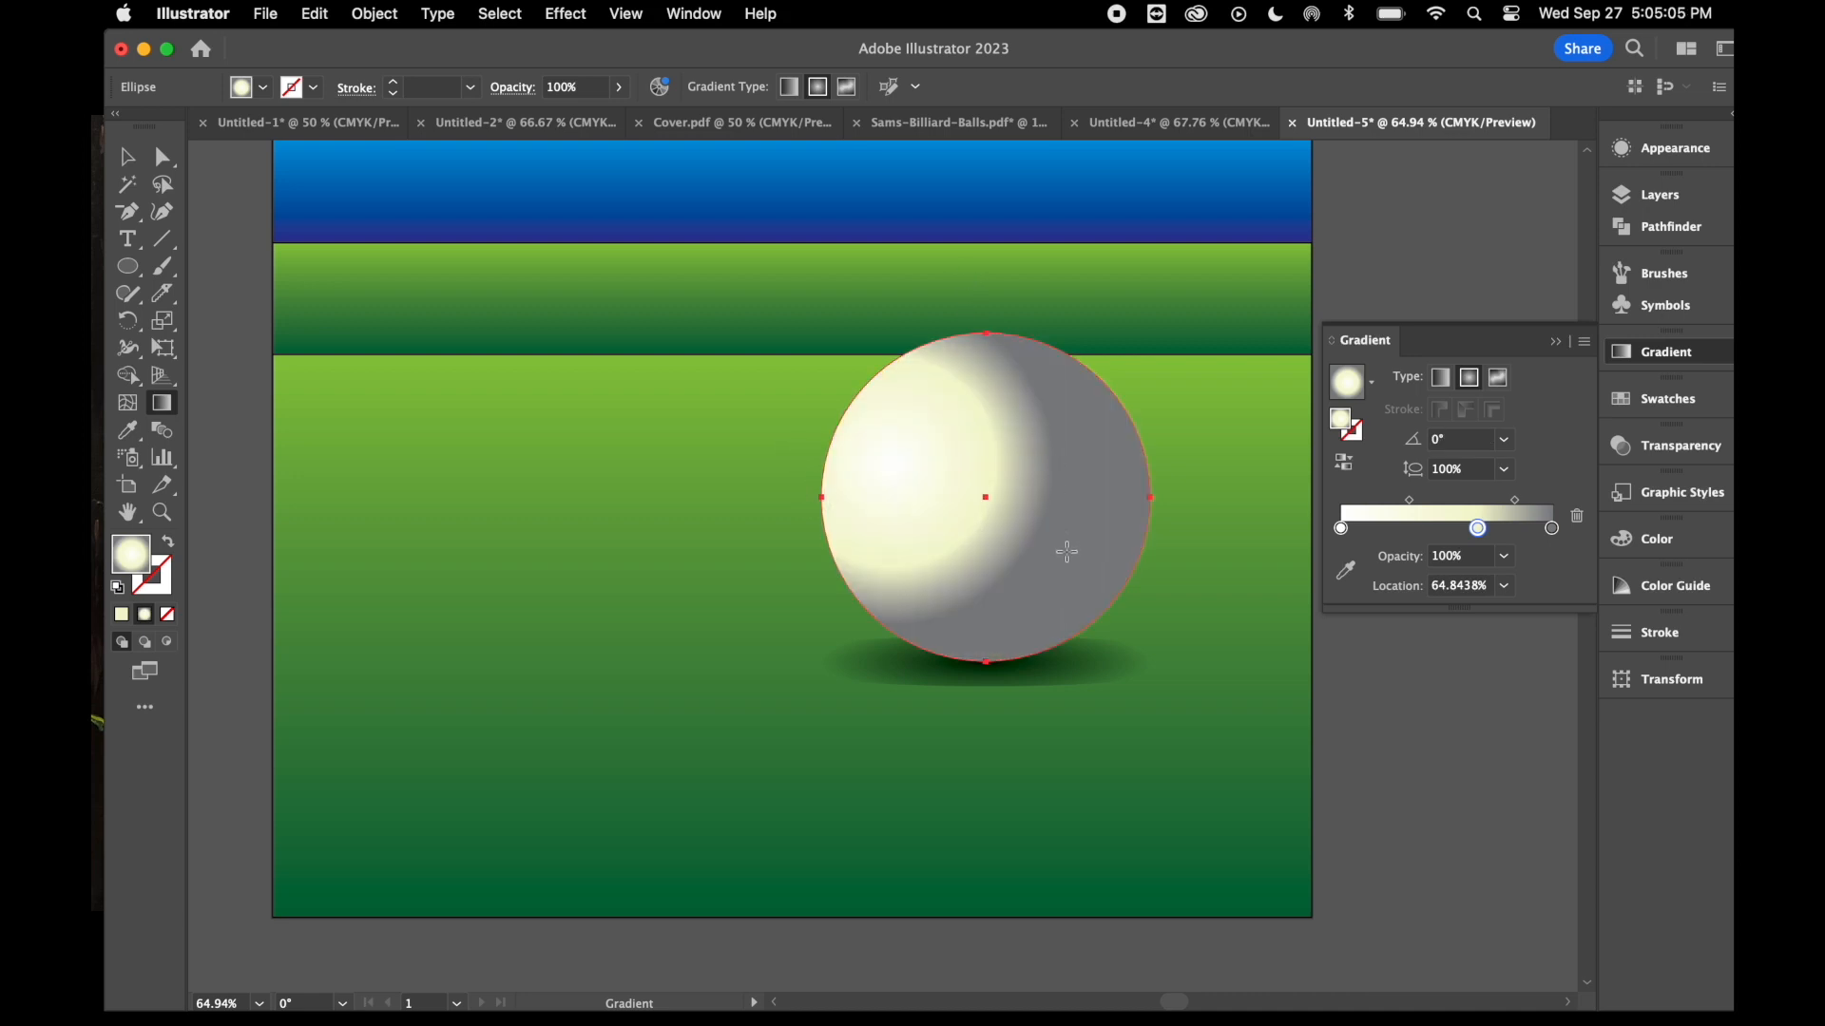
drag(1067, 551, 1038, 433)
drag(1025, 333, 1025, 410)
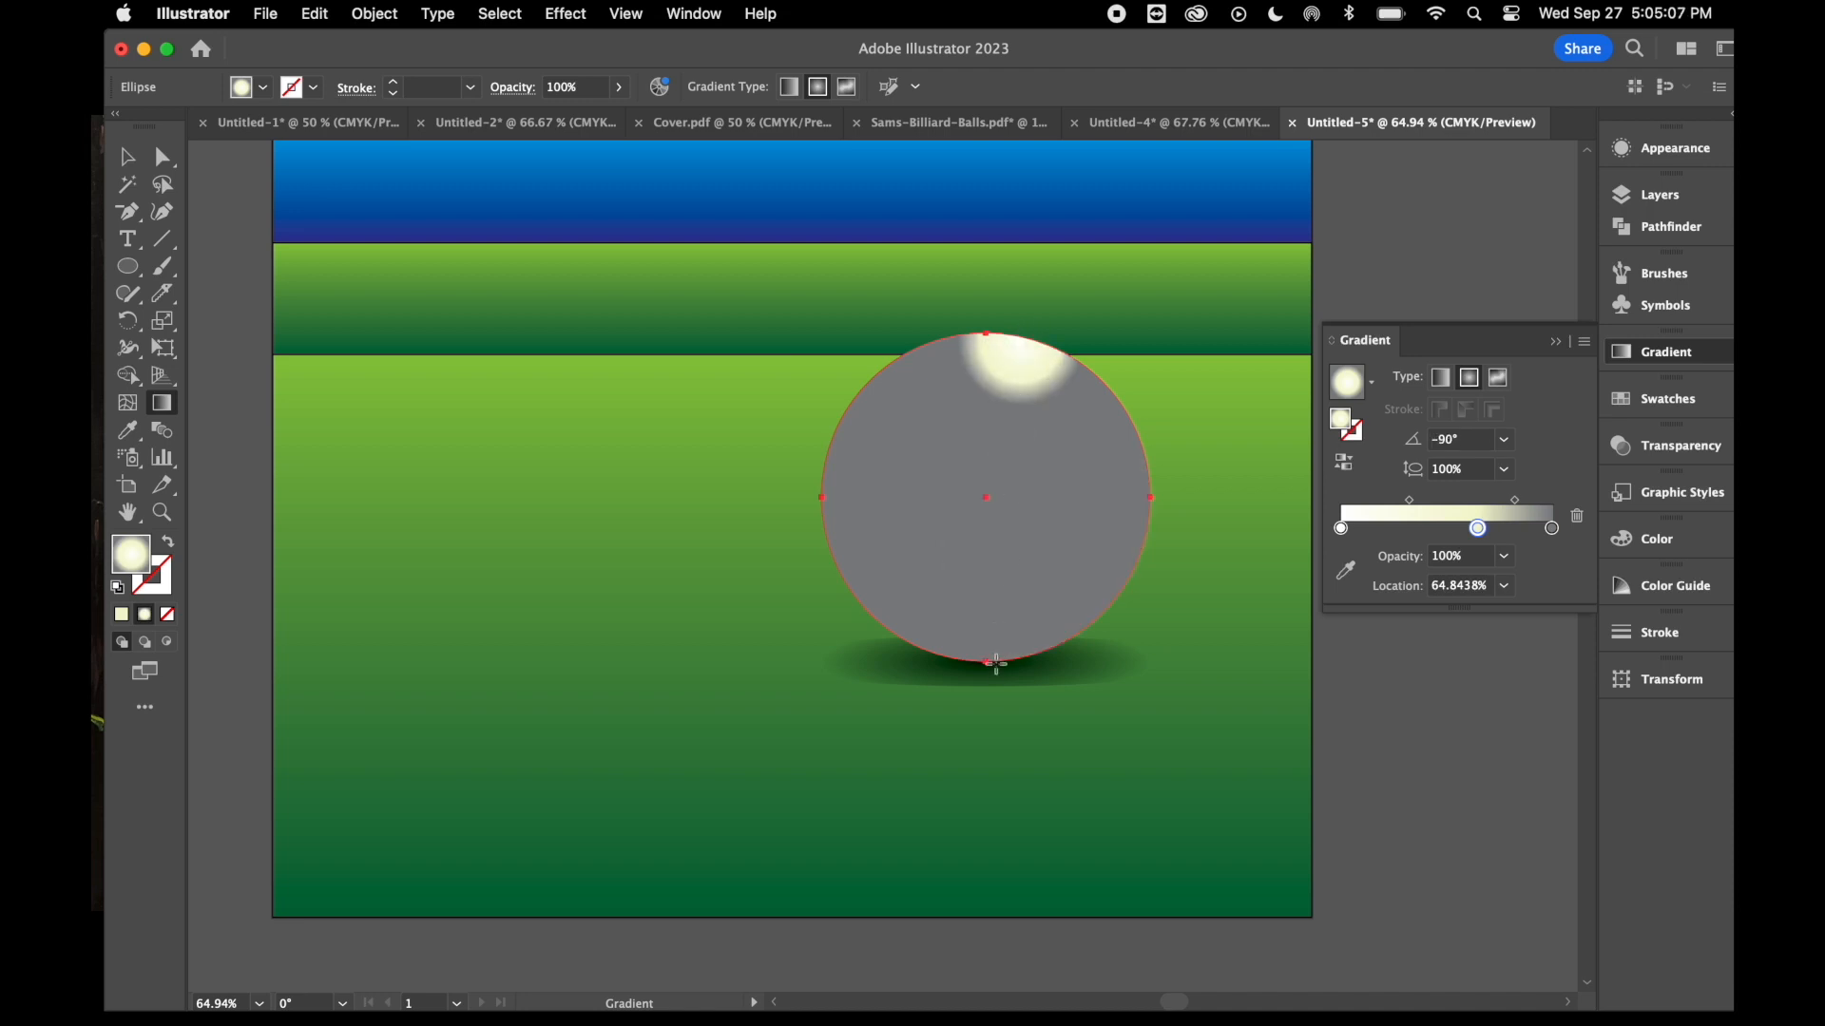
drag(995, 658, 958, 476)
drag(916, 355, 953, 471)
drag(1159, 478, 945, 497)
drag(1045, 406, 1027, 514)
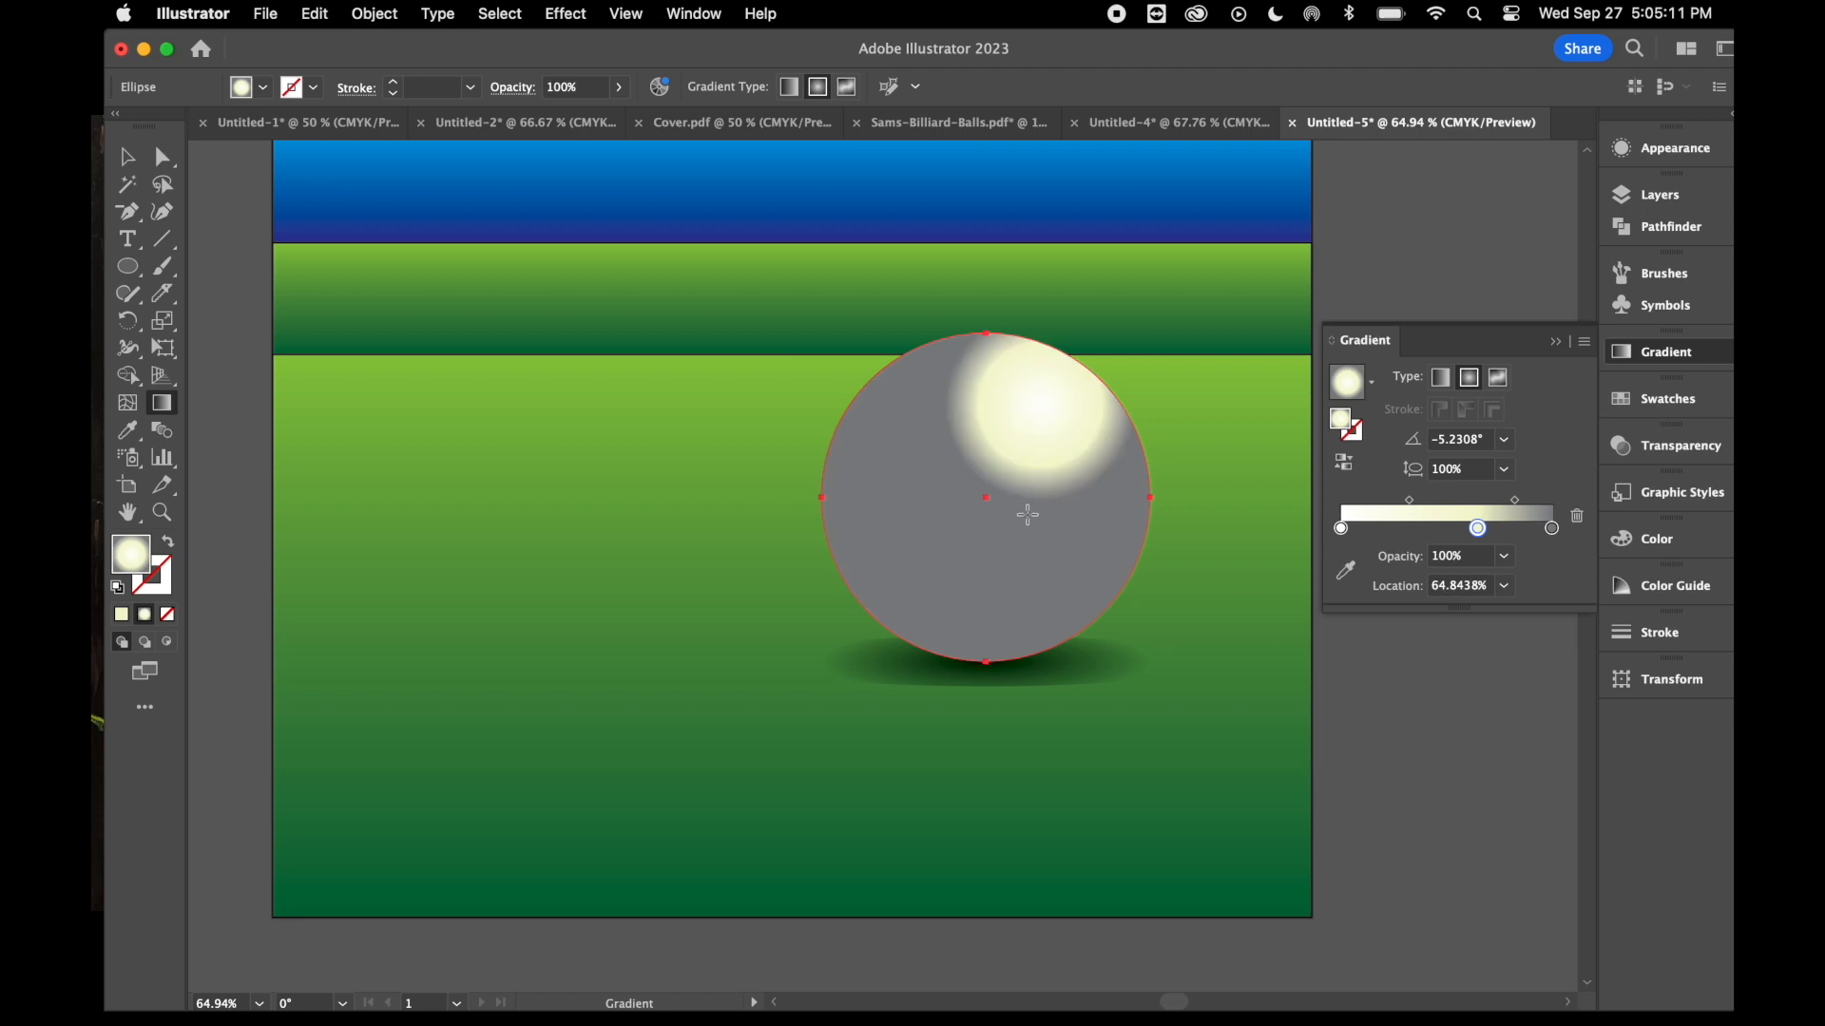
drag(887, 460, 927, 666)
- Run the ball's radial gradient from its top edge down to just below its base, and deselect the ball
drag(985, 328, 978, 664)
drag(987, 344, 969, 678)
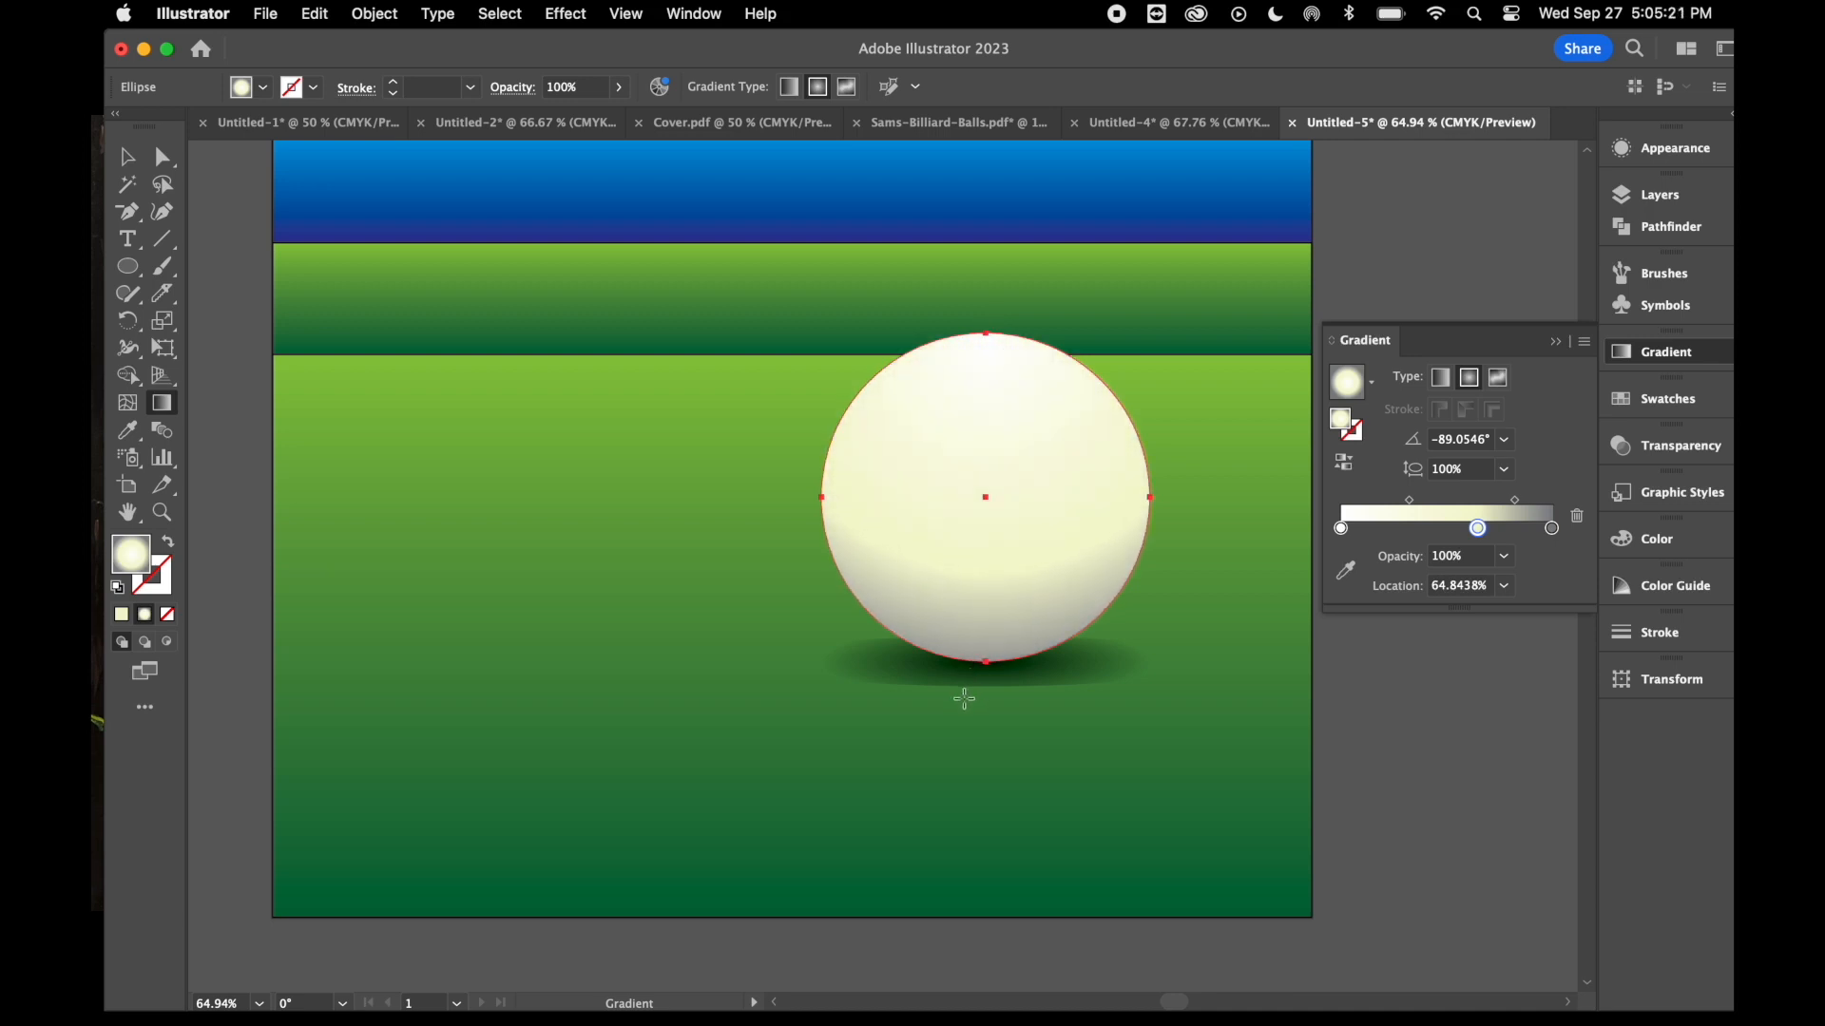
drag(962, 698, 961, 694)
click(128, 157)
click(219, 254)
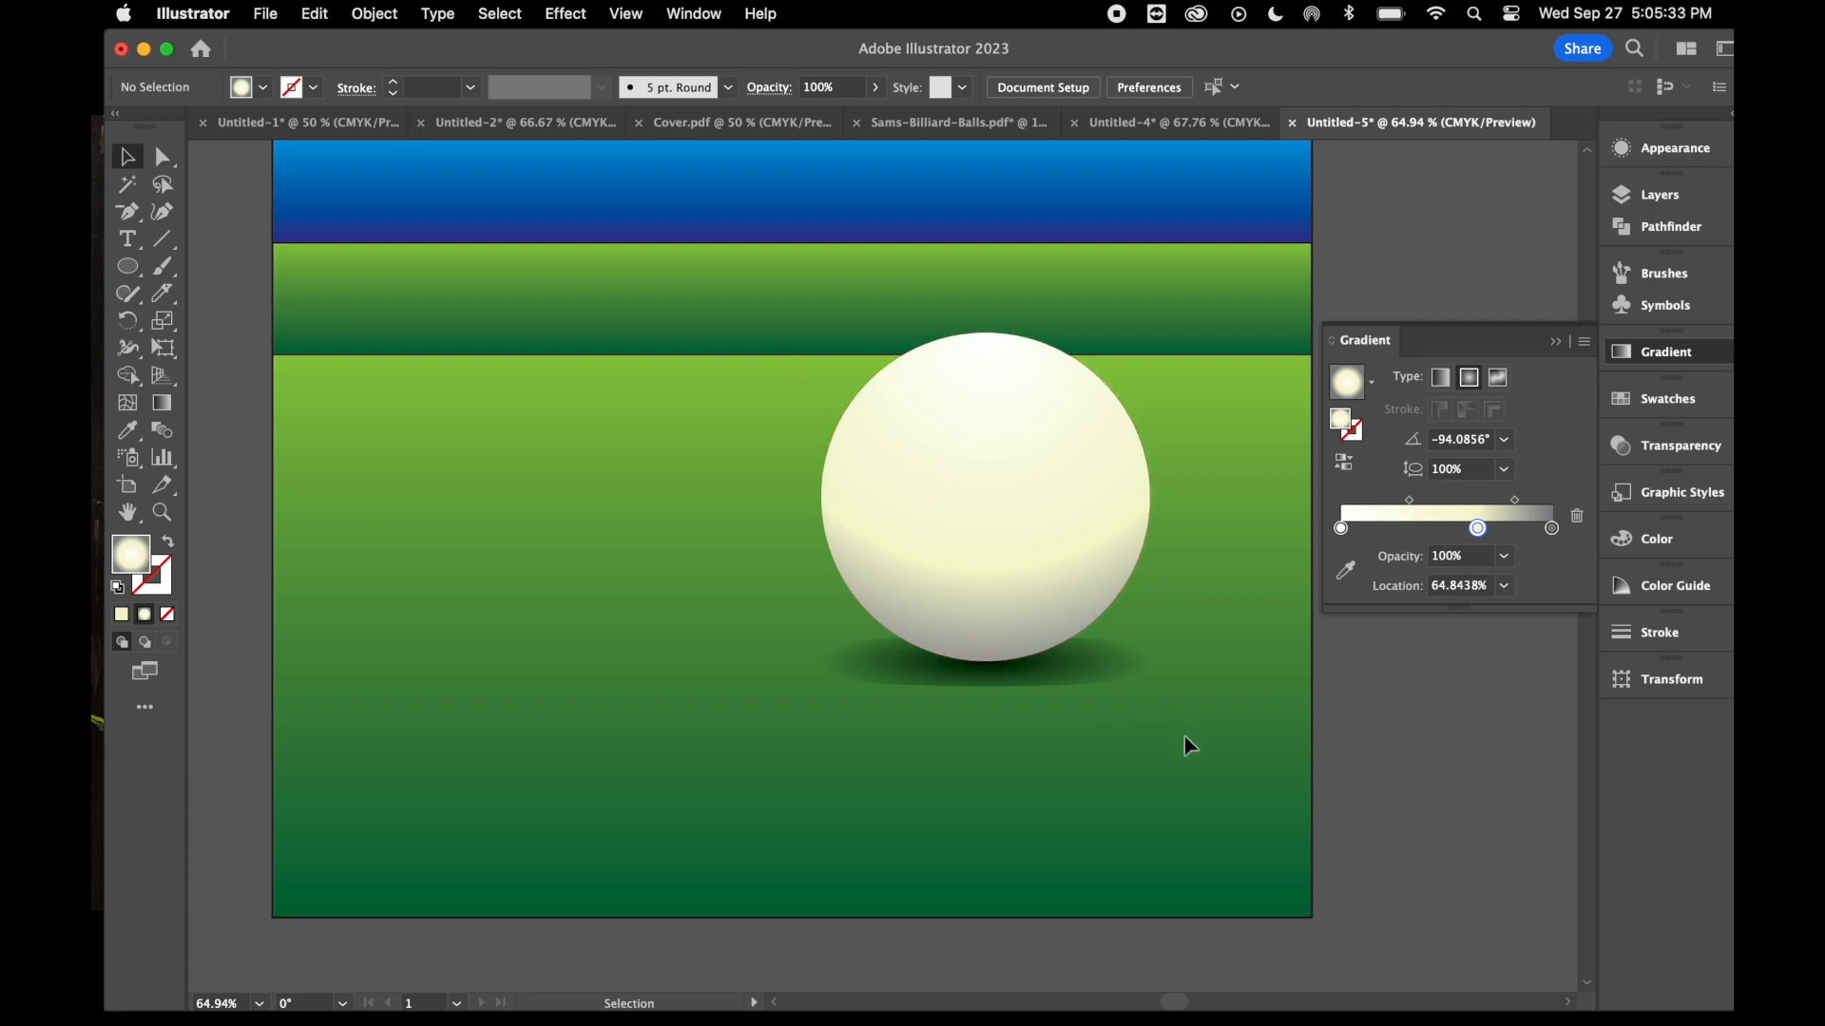
- Duplicate the ball together with its shadow and place the copy to the upper left of the original
click(829, 488)
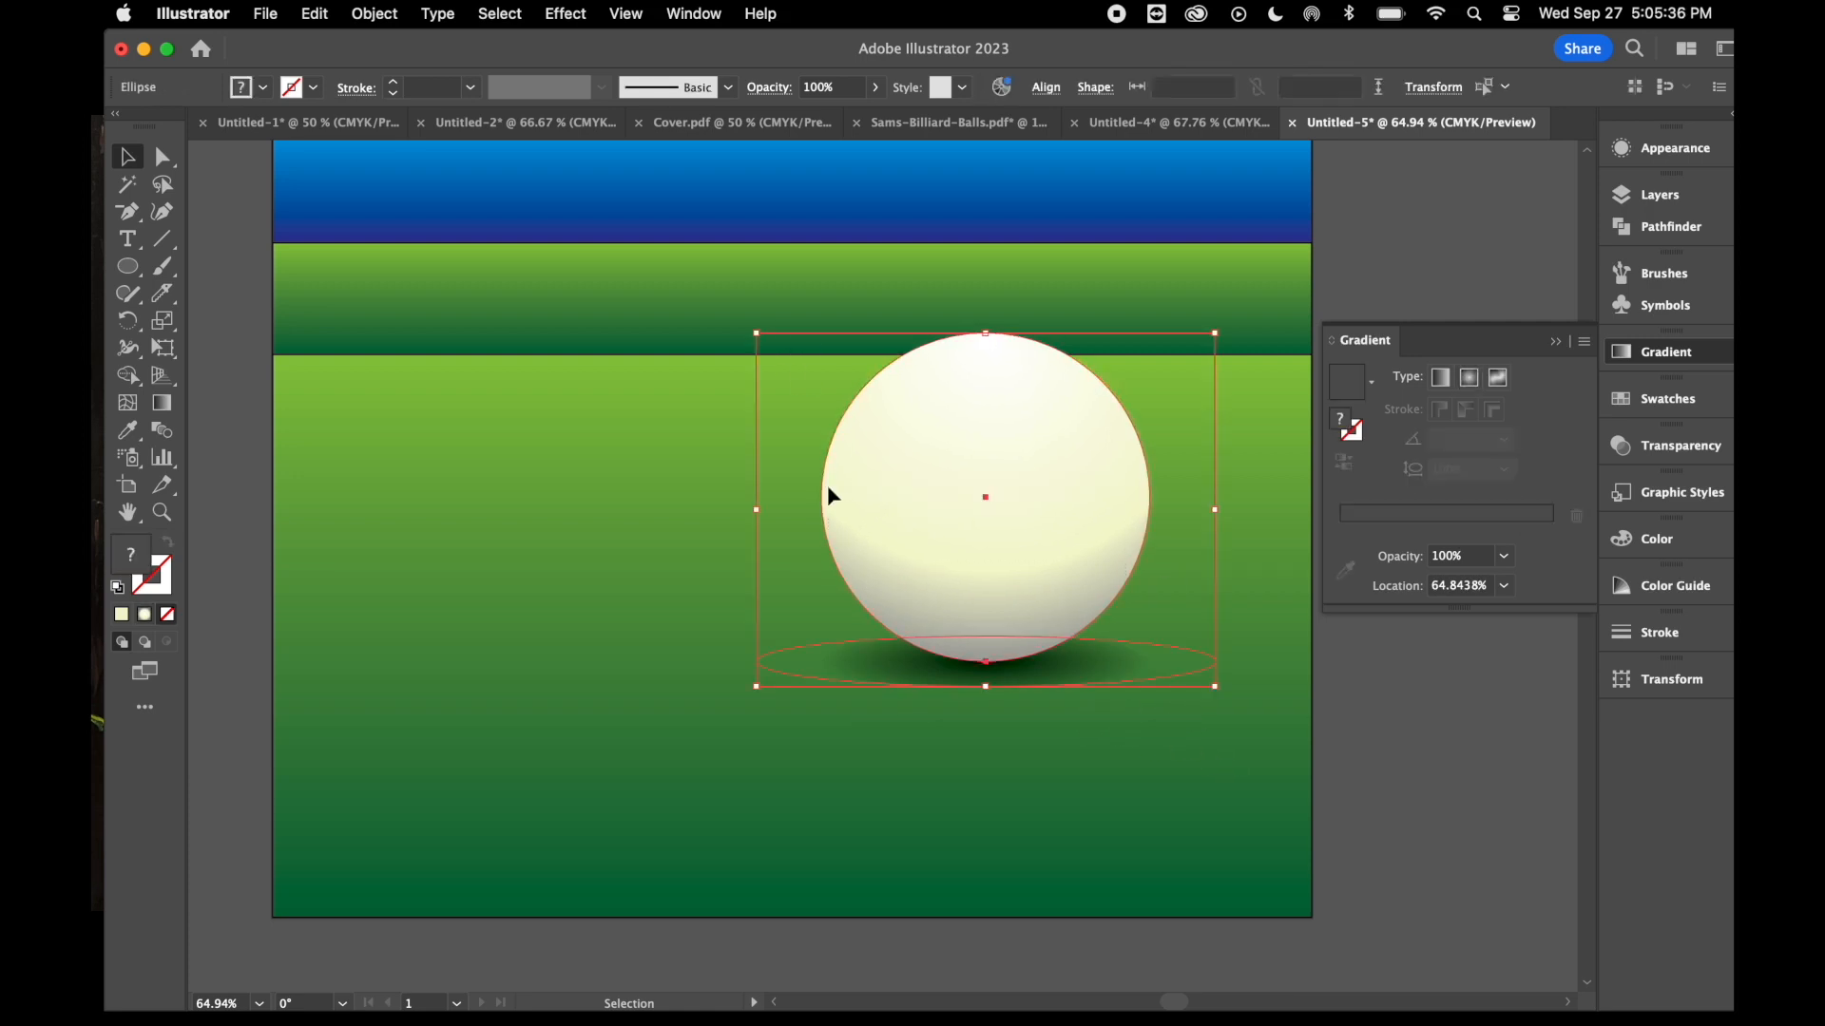
click(1121, 756)
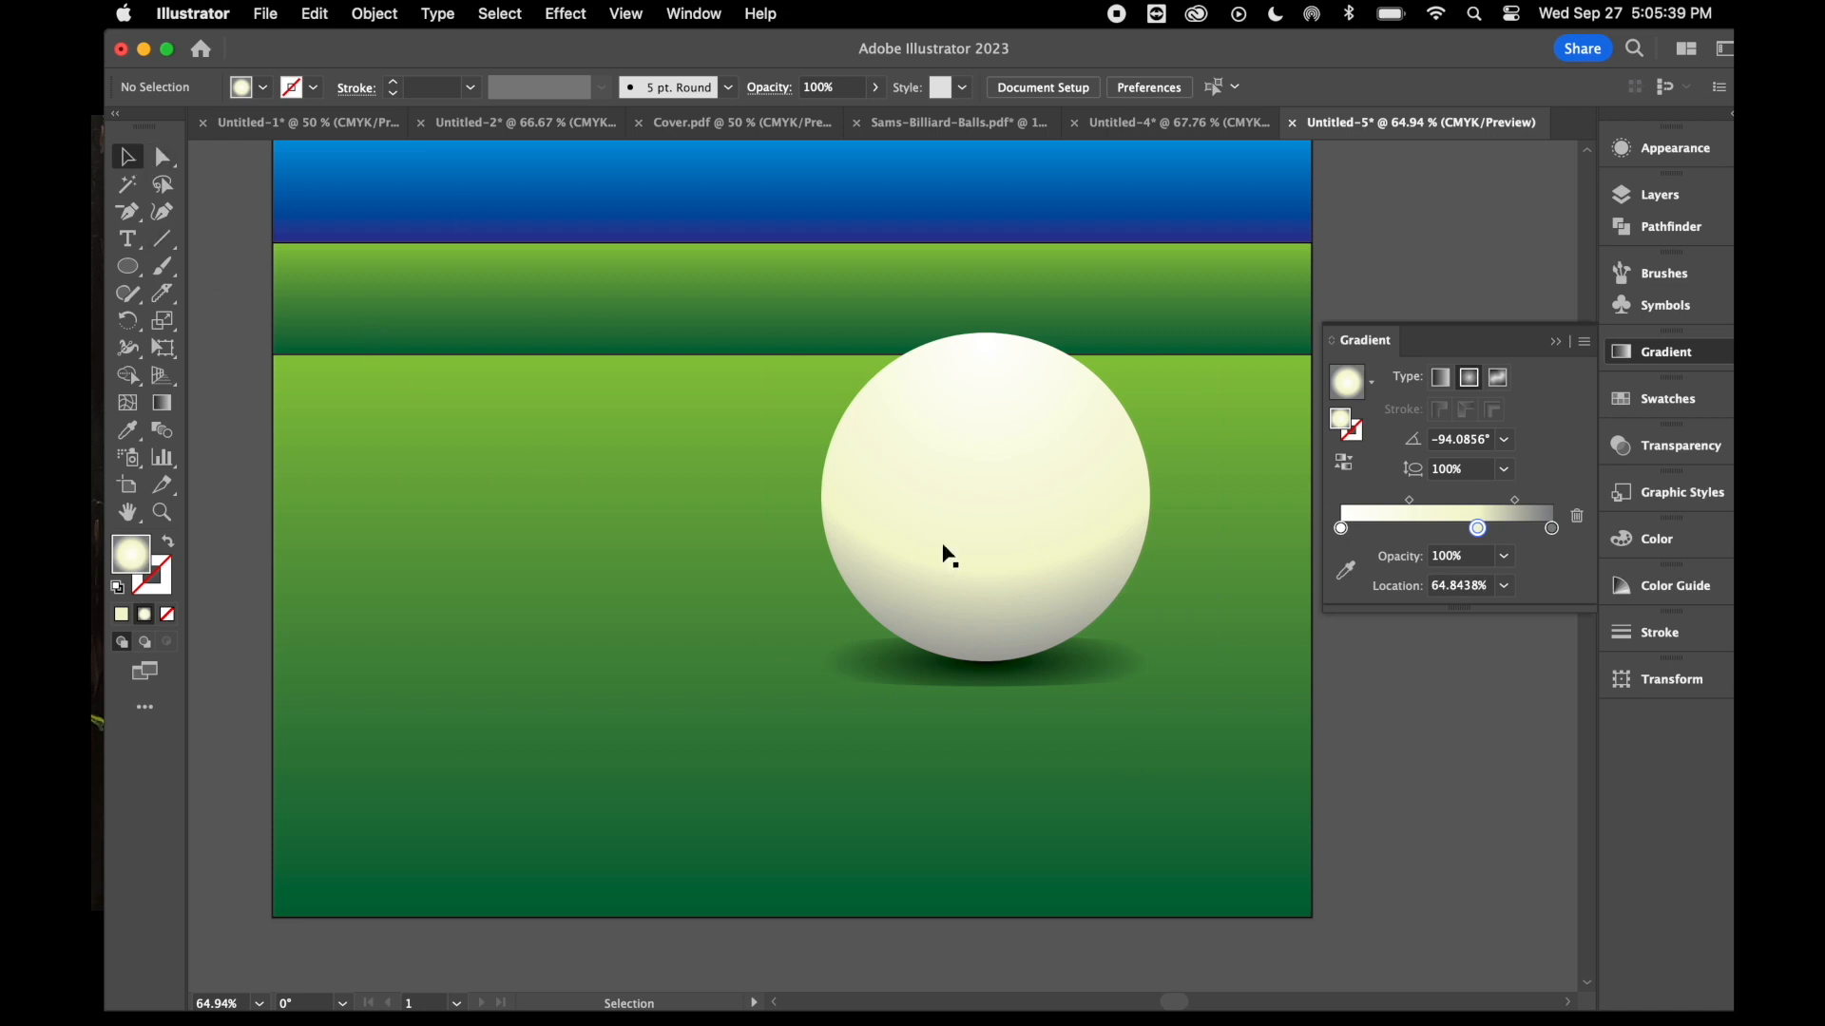
click(900, 504)
key(a)
key(super+c)
key(super+v)
key(v)
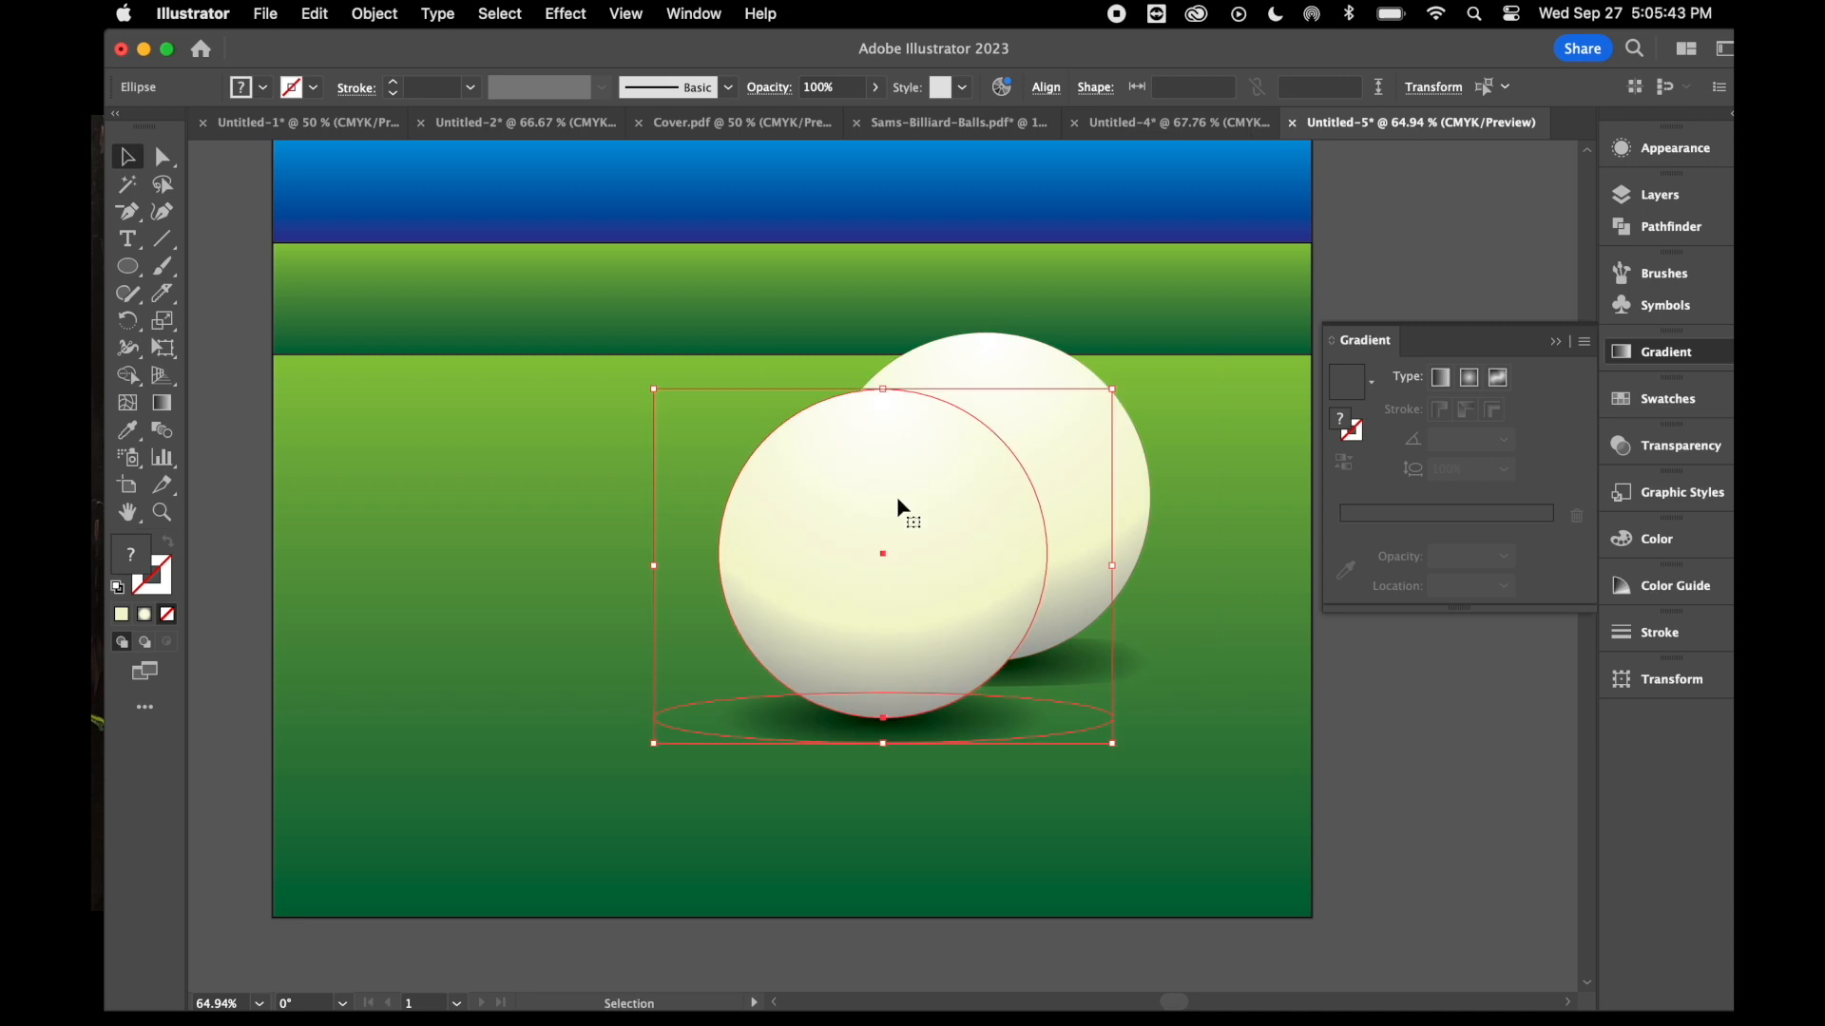
drag(953, 618, 641, 446)
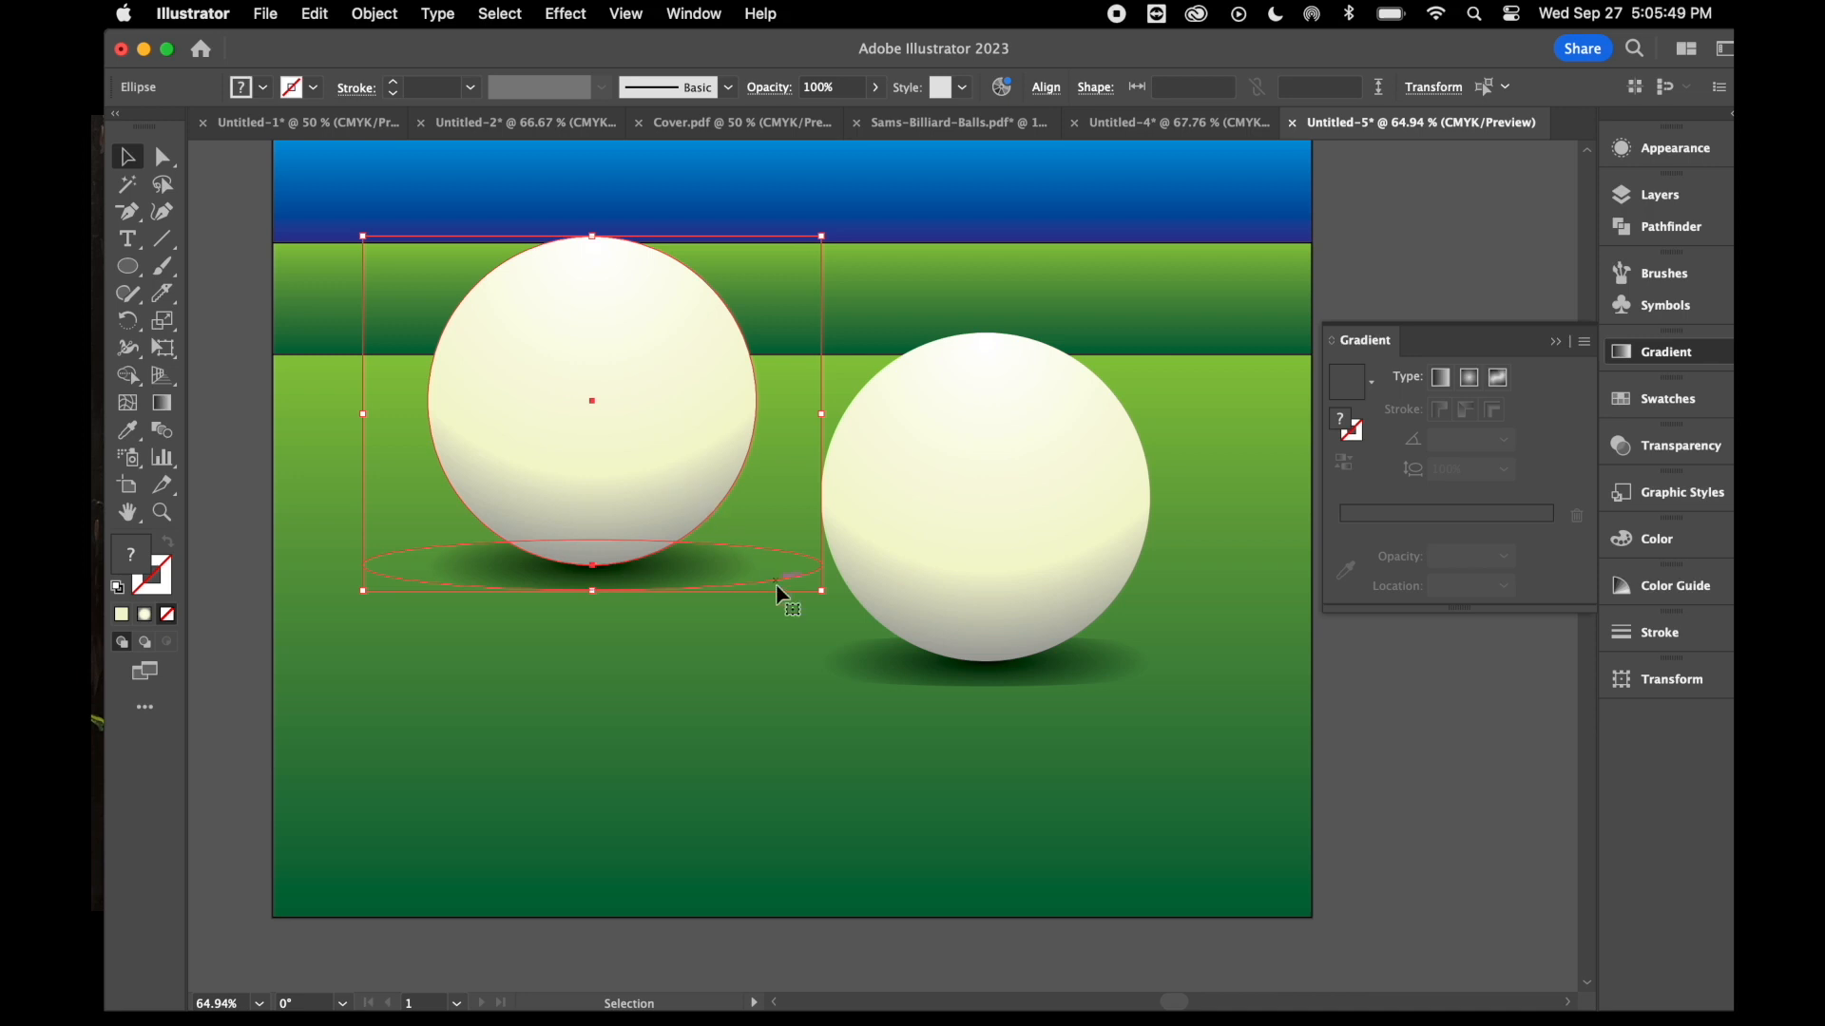
- Scale the copied ball and shadow down slightly and move them farther back, just left of the original ball
drag(824, 593, 788, 561)
drag(649, 445, 711, 423)
drag(710, 422, 800, 502)
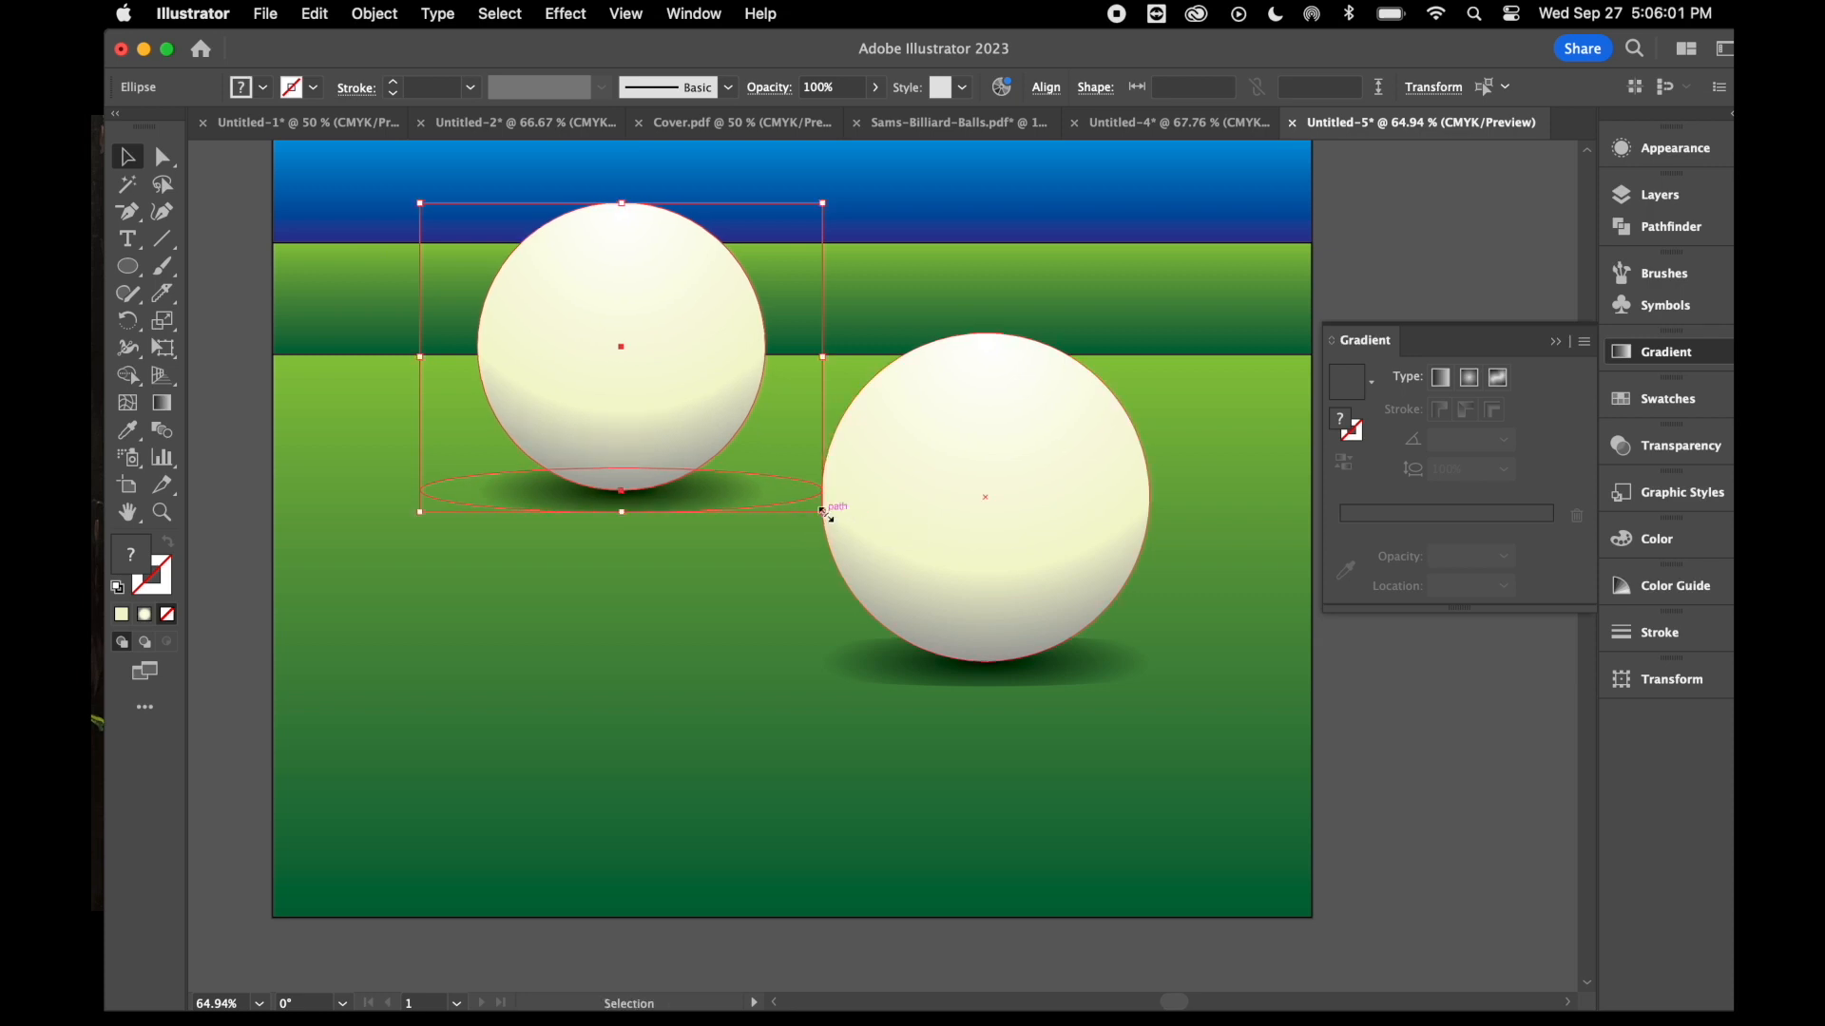
click(736, 571)
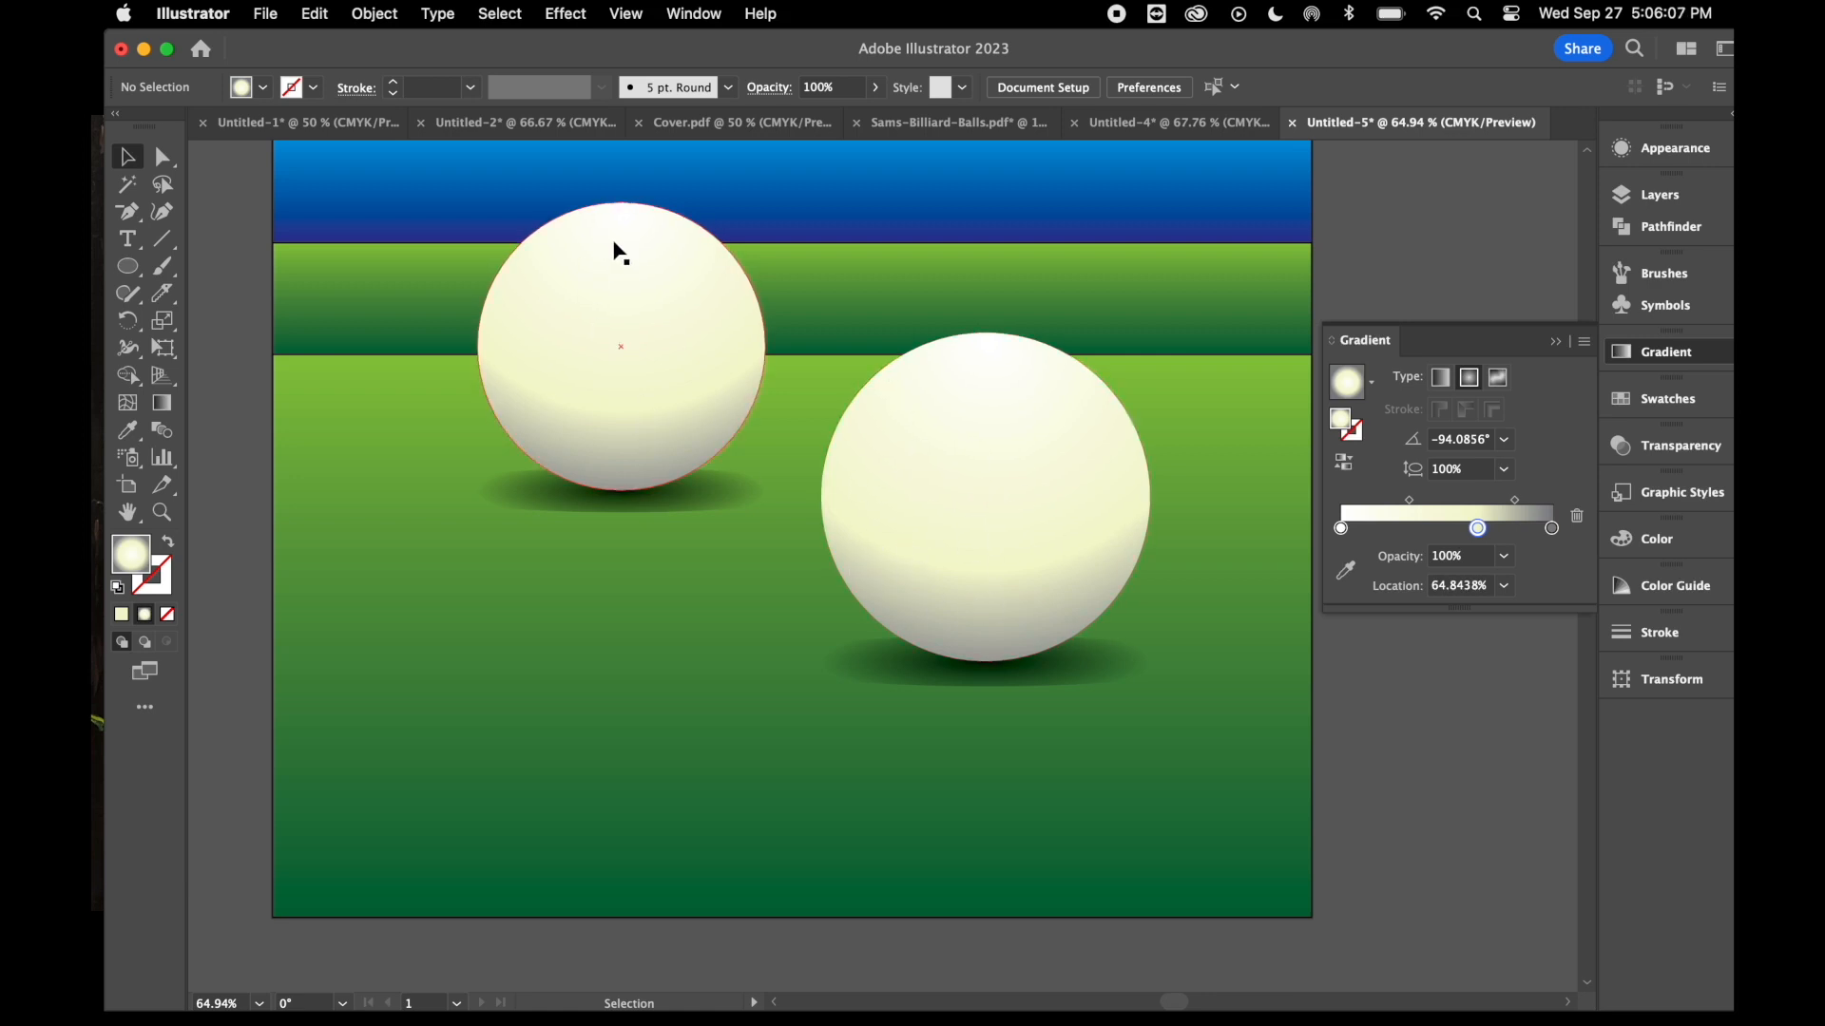
- Change the smaller ball's middle gradient stop to the K=70 gray swatch and its outer stop to black
click(663, 334)
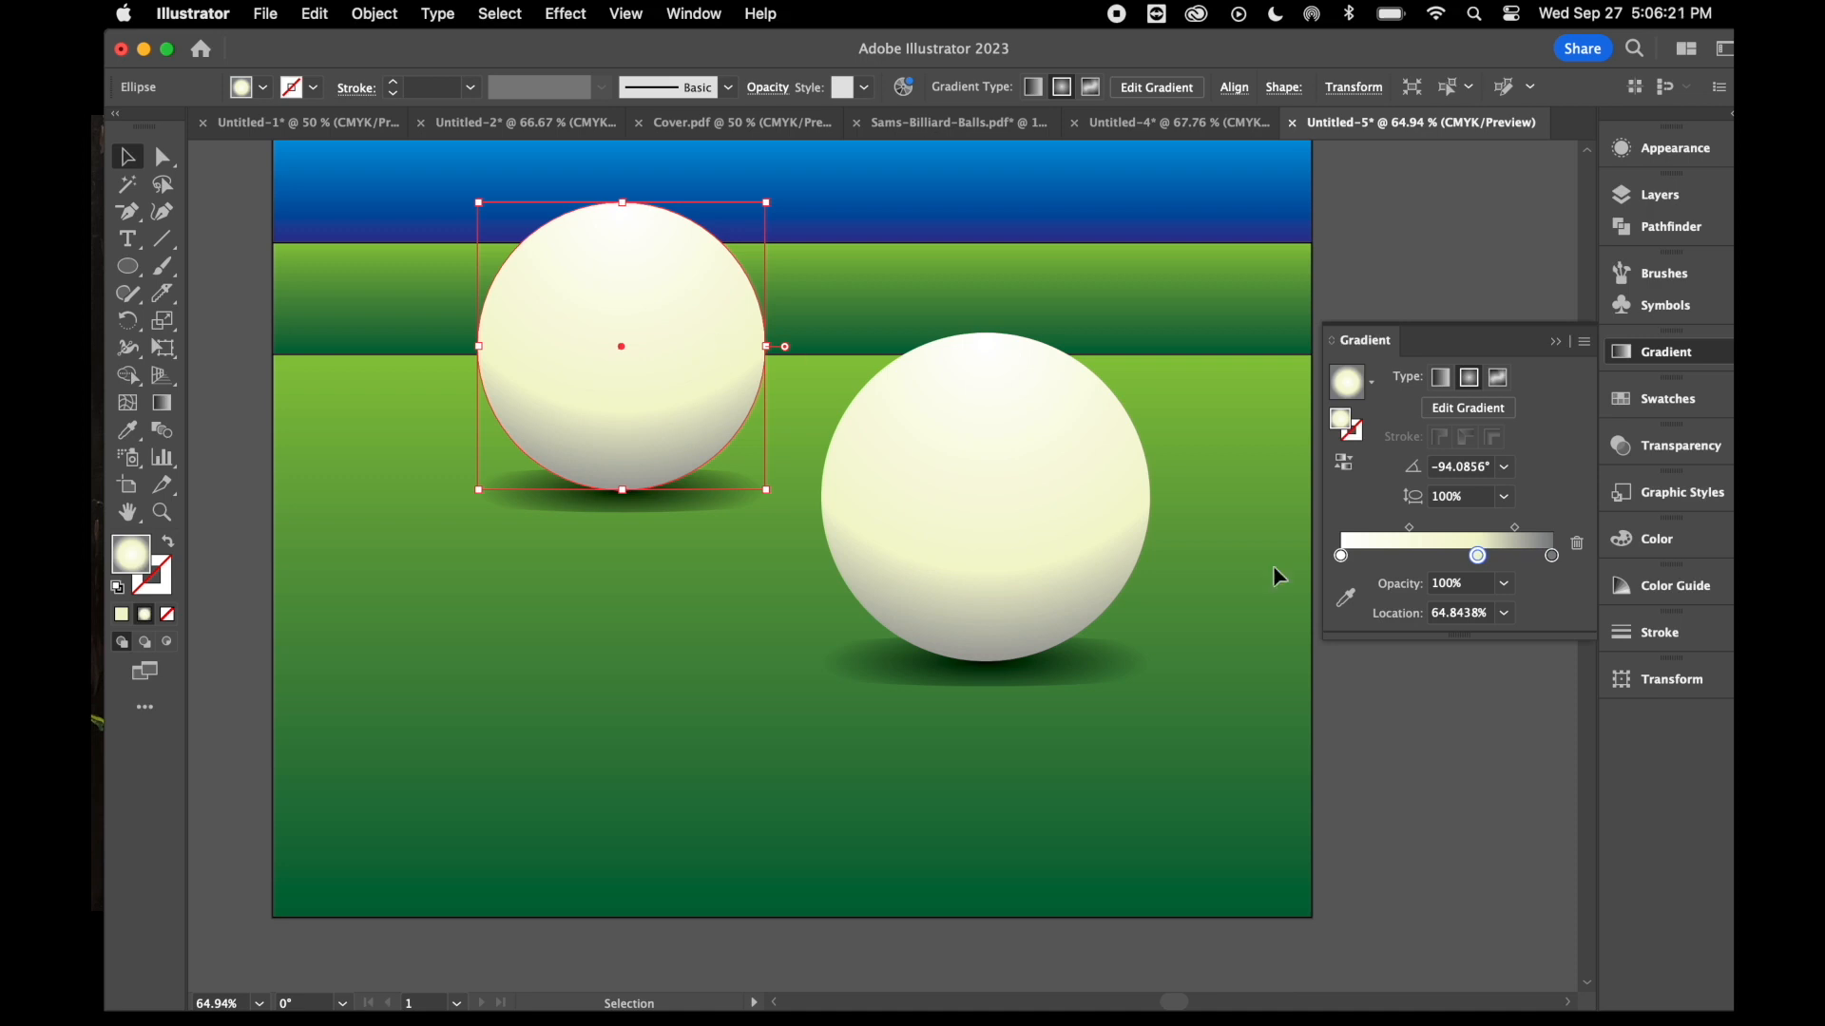
click(1641, 359)
click(1642, 359)
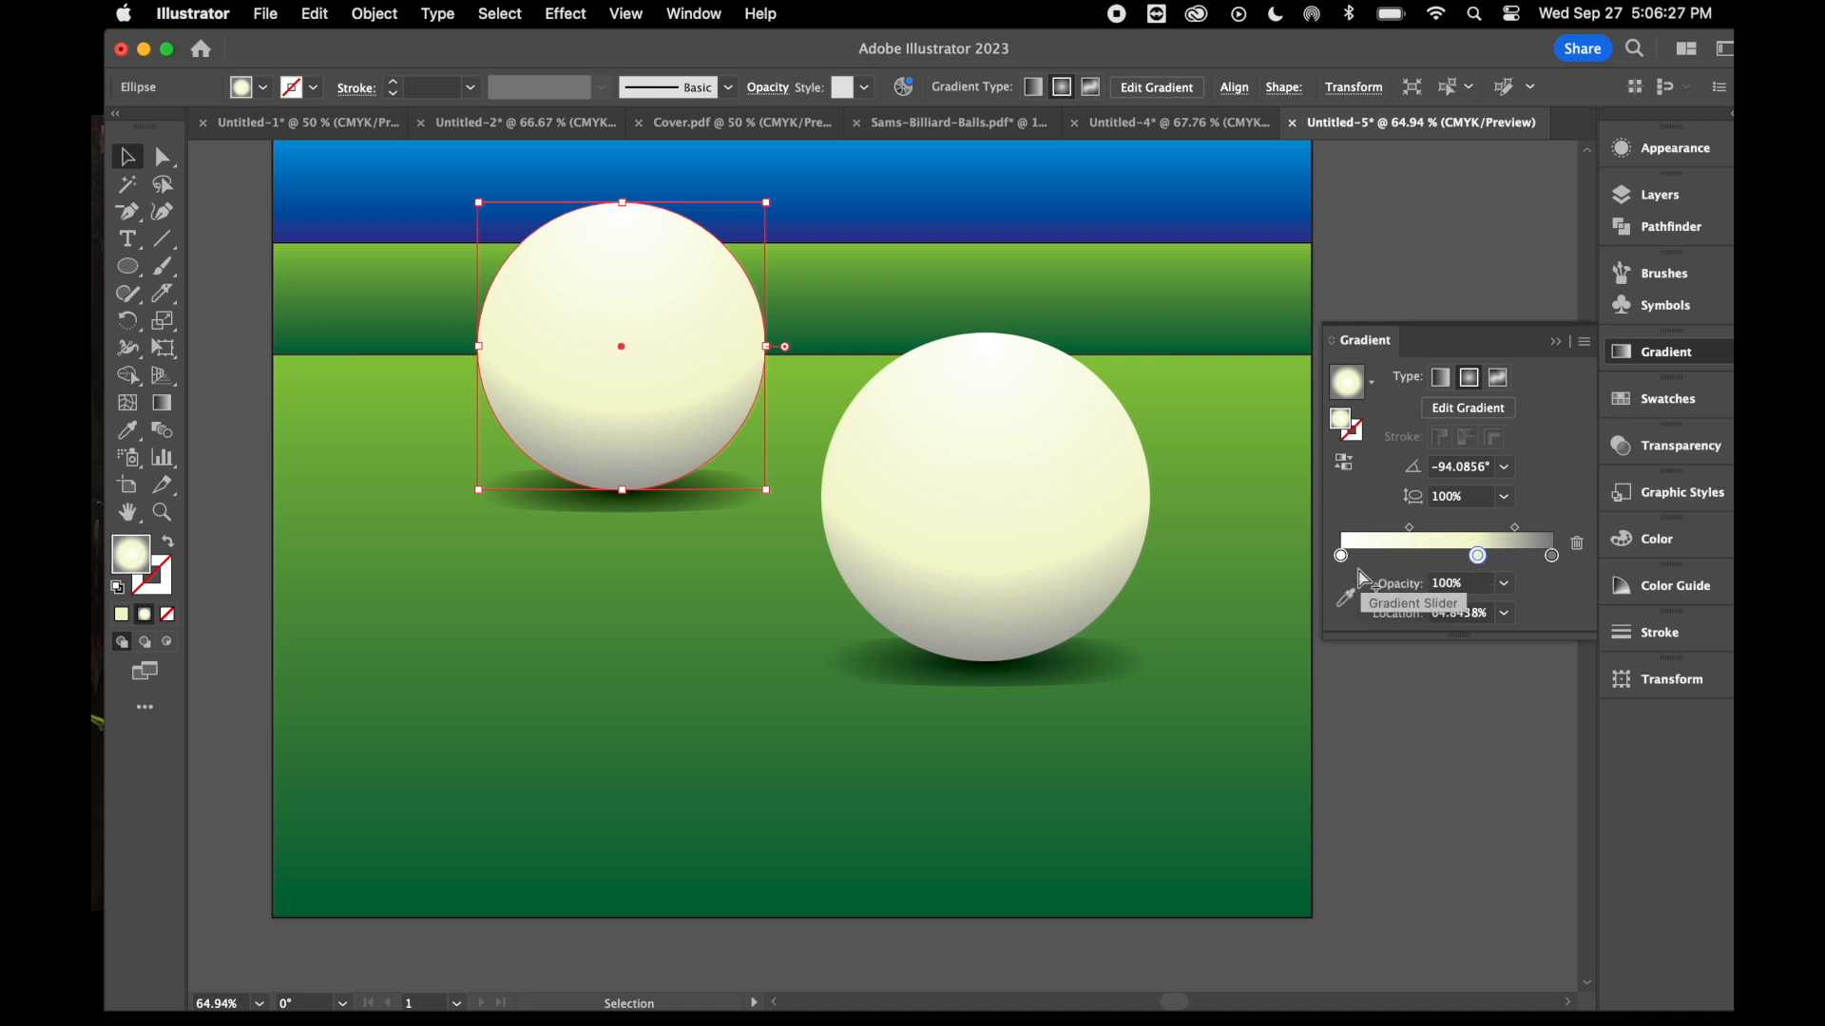
double_click(1479, 558)
click(1259, 676)
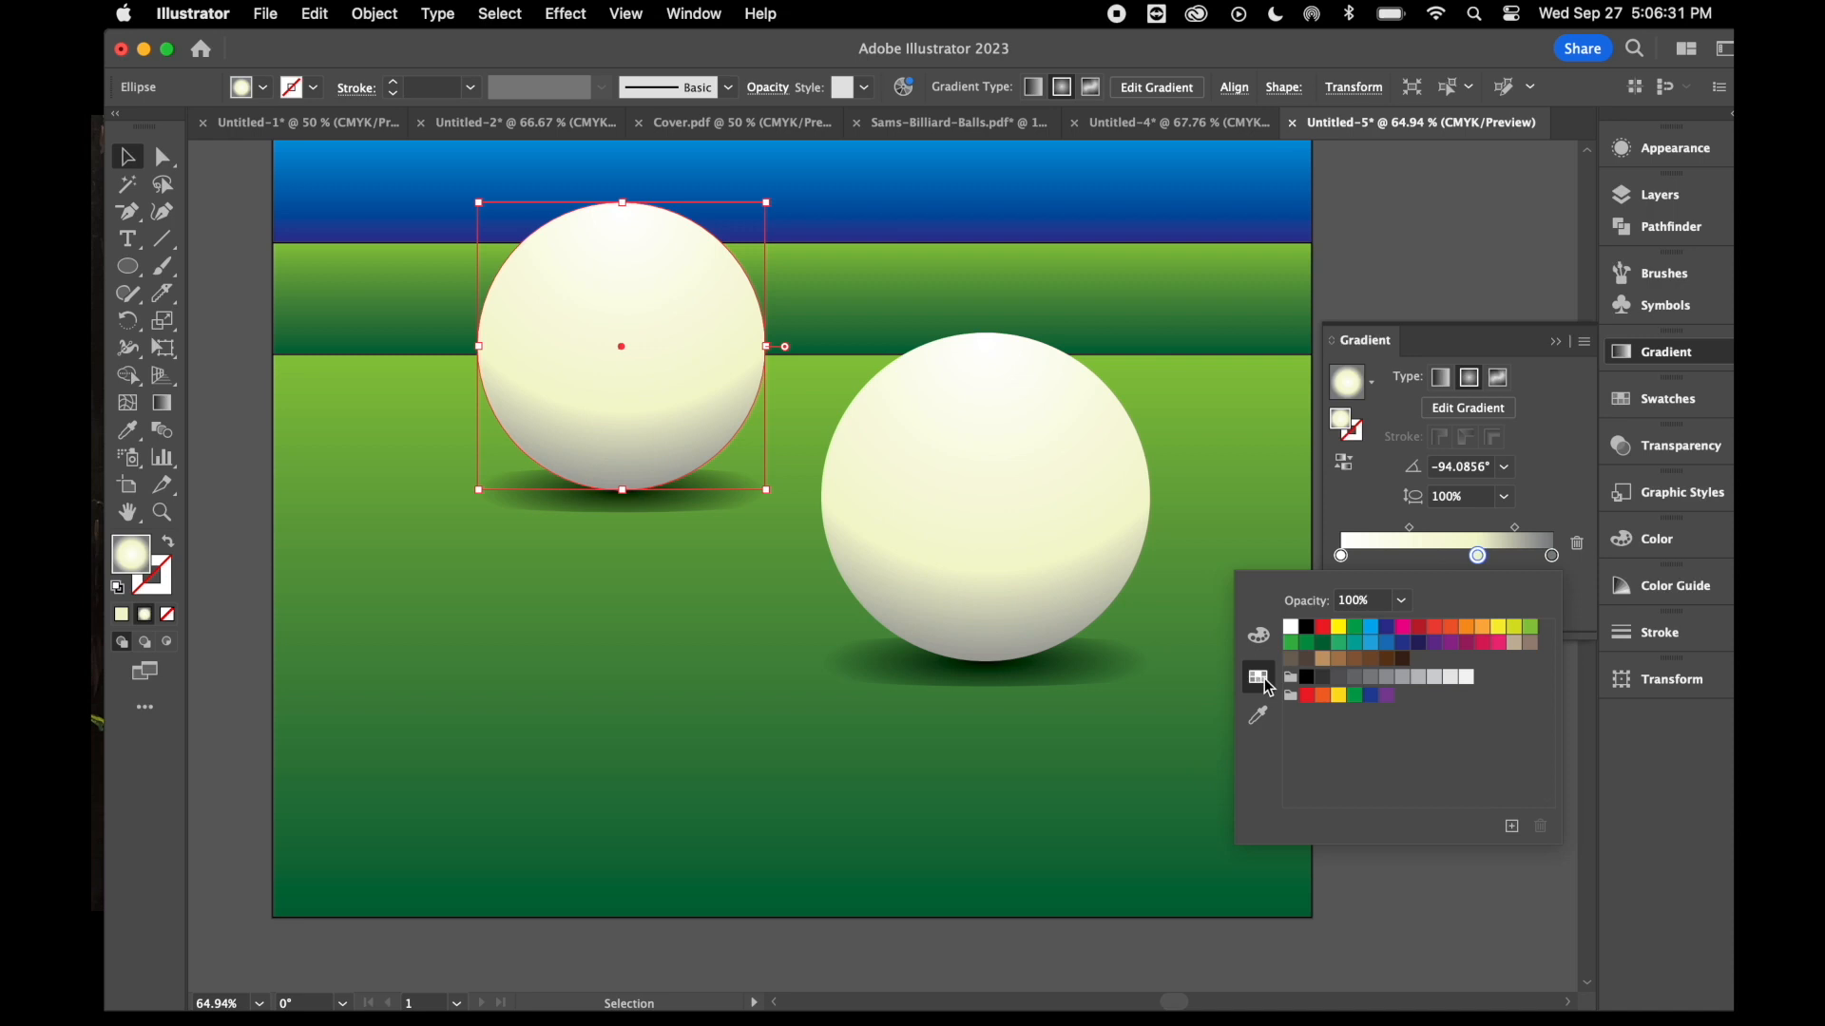
click(1355, 679)
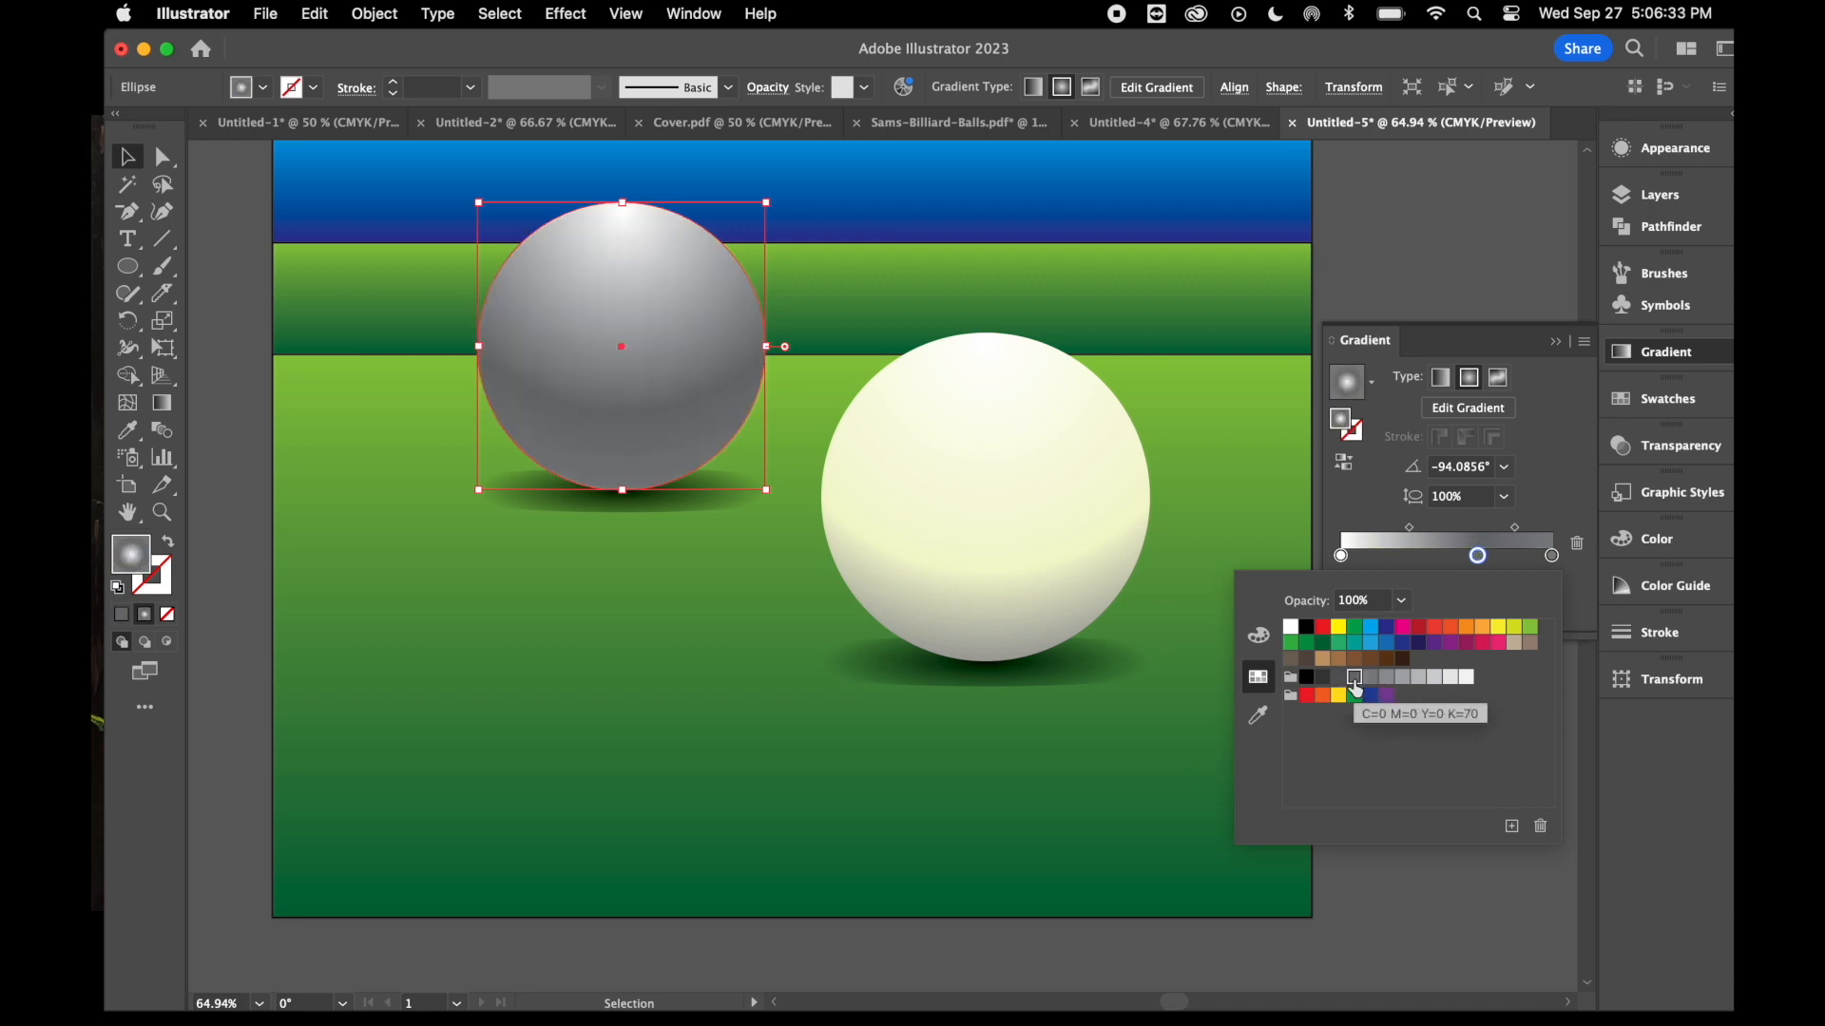
double_click(1552, 556)
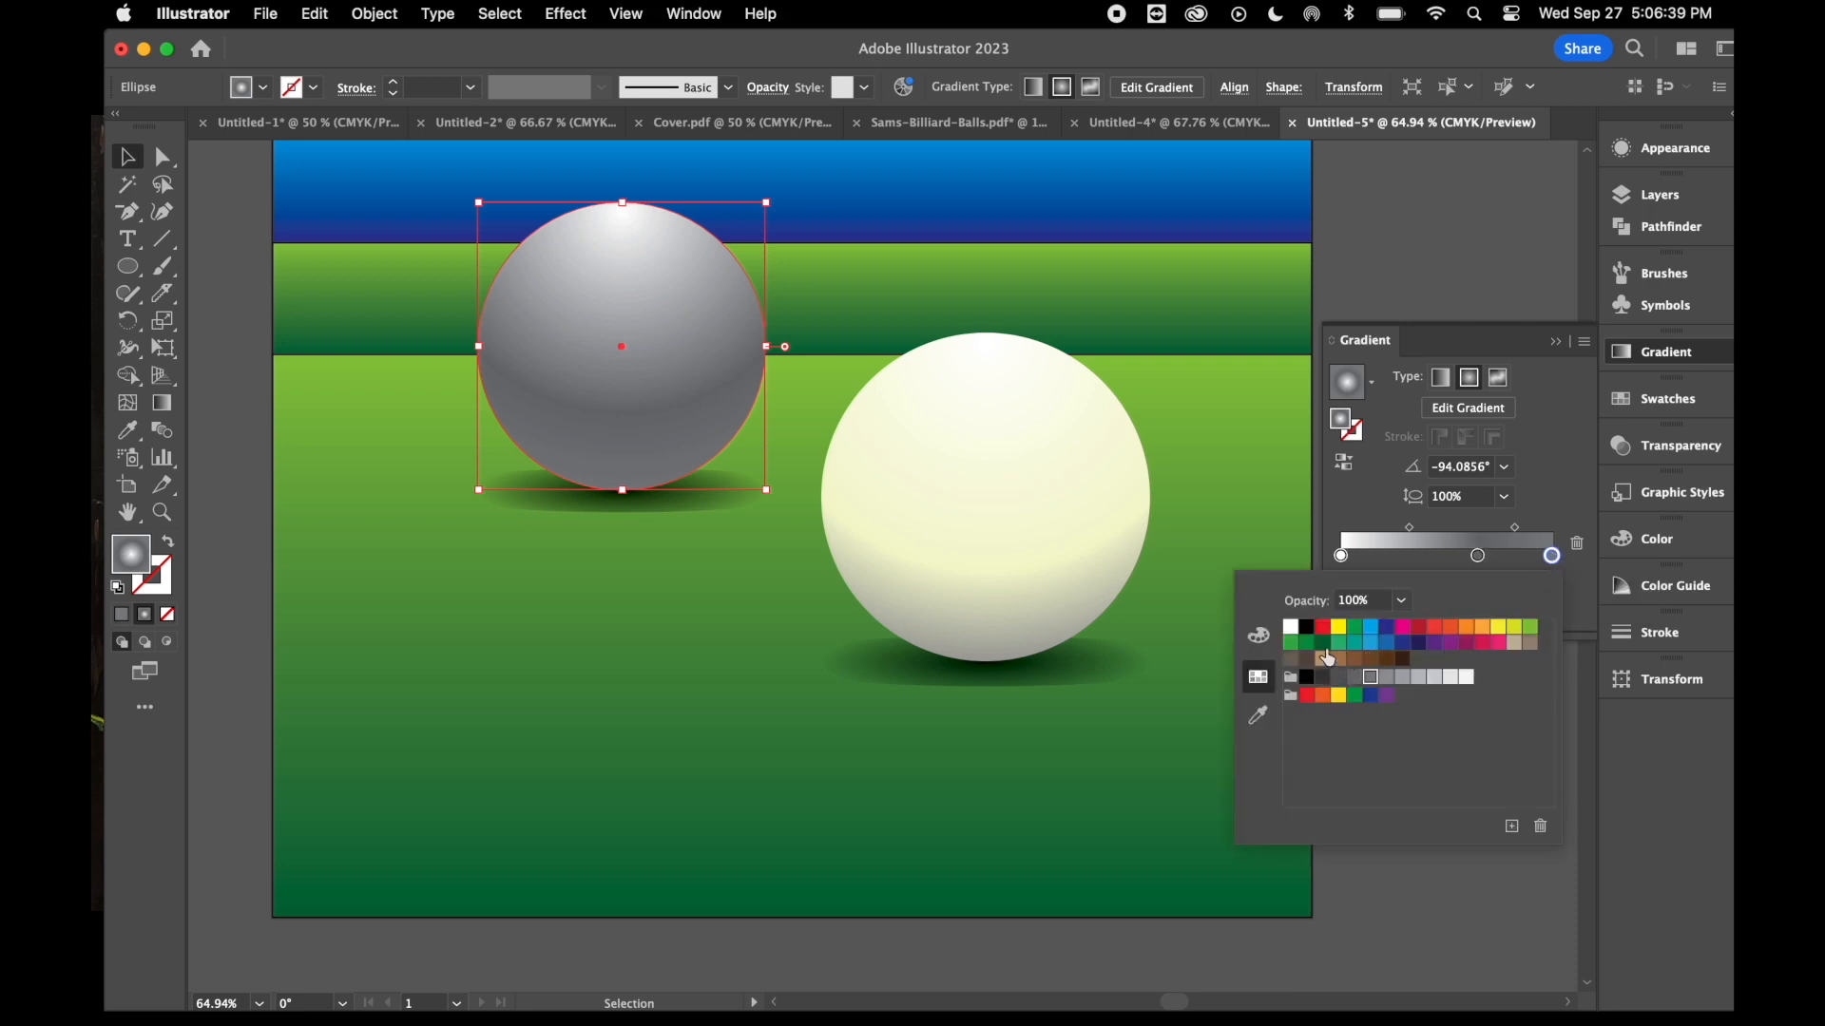
click(1306, 627)
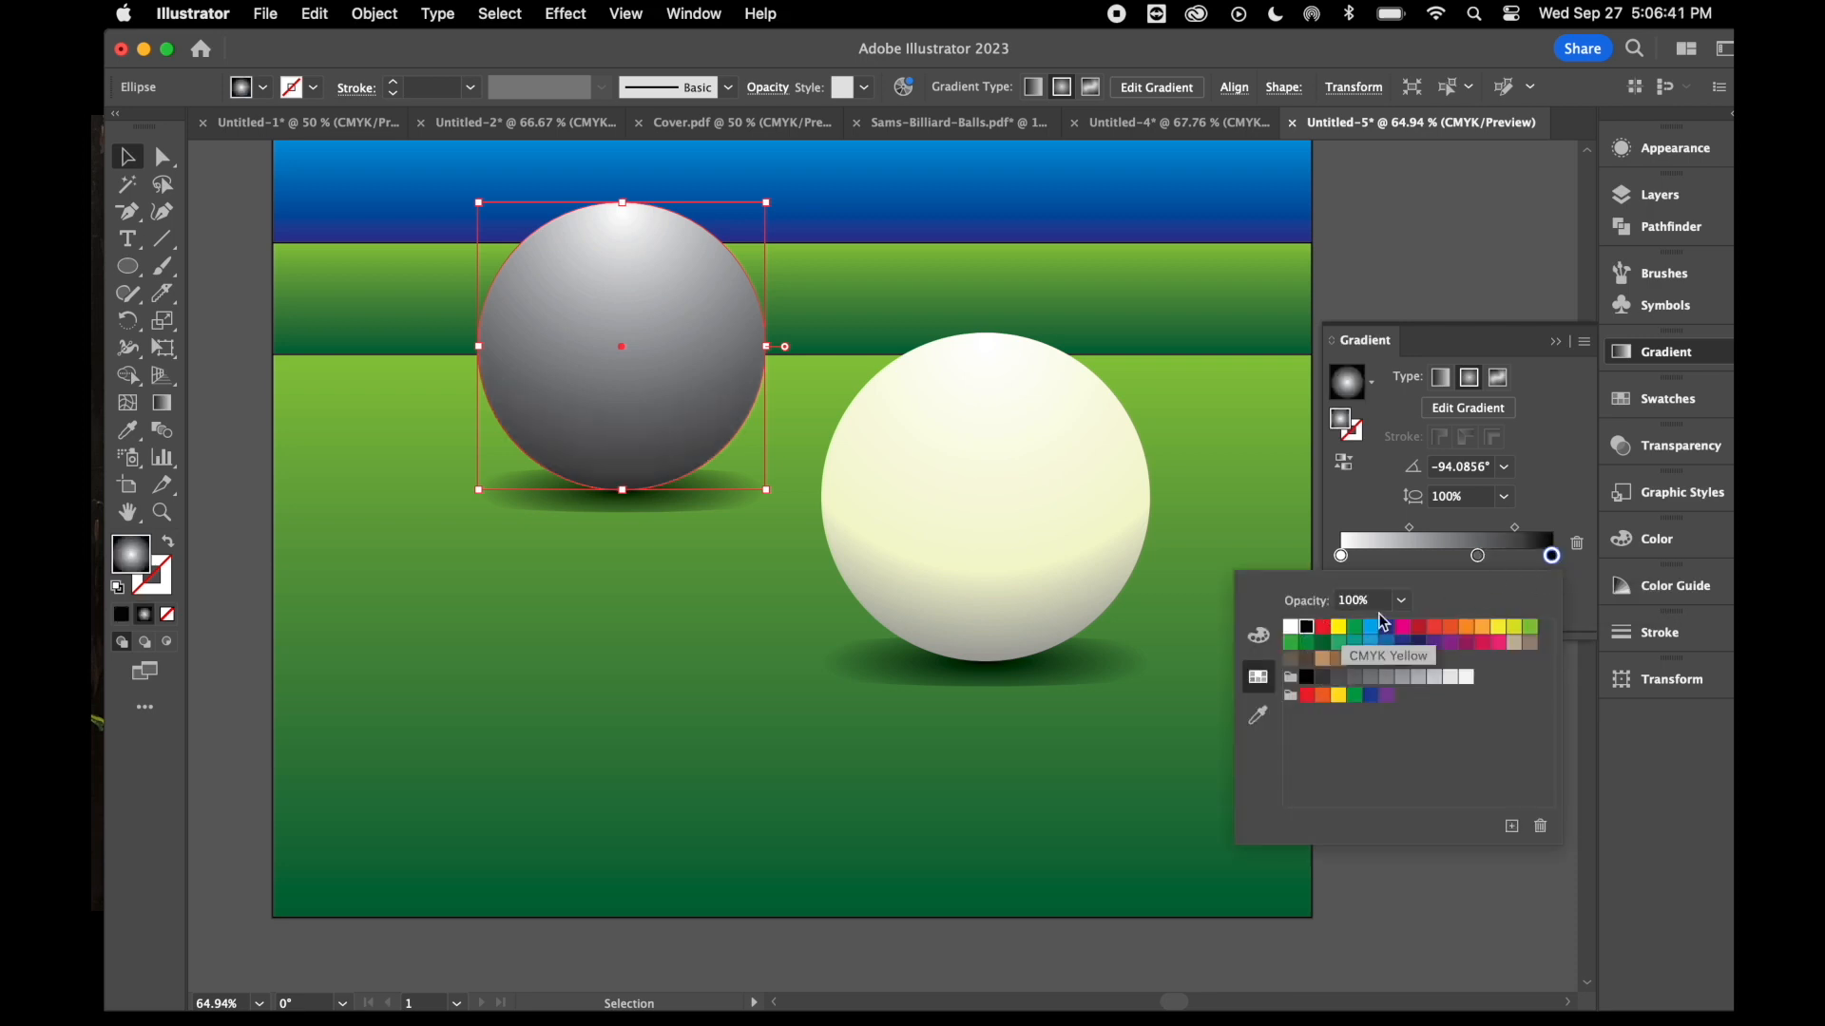
- Add a dark green stop at about 86% in the smaller ball's gradient, between the middle and outer stops
click(1478, 559)
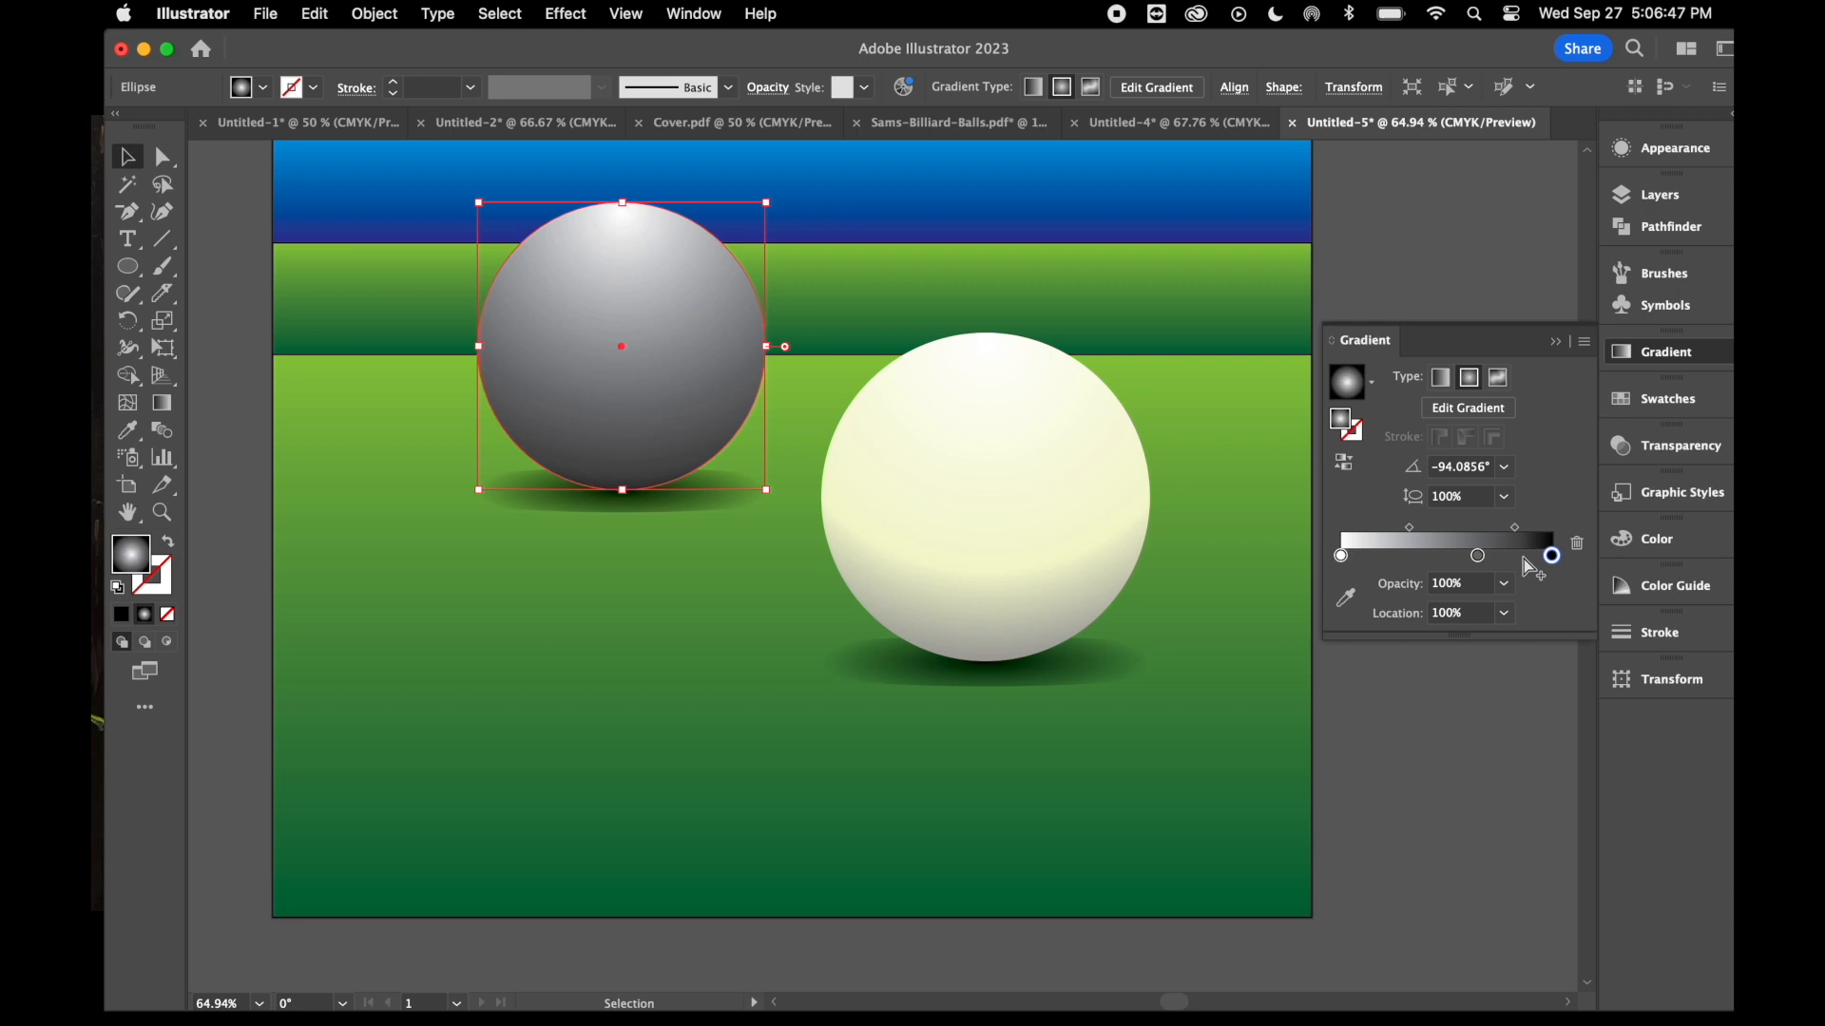
click(1522, 557)
double_click(1523, 556)
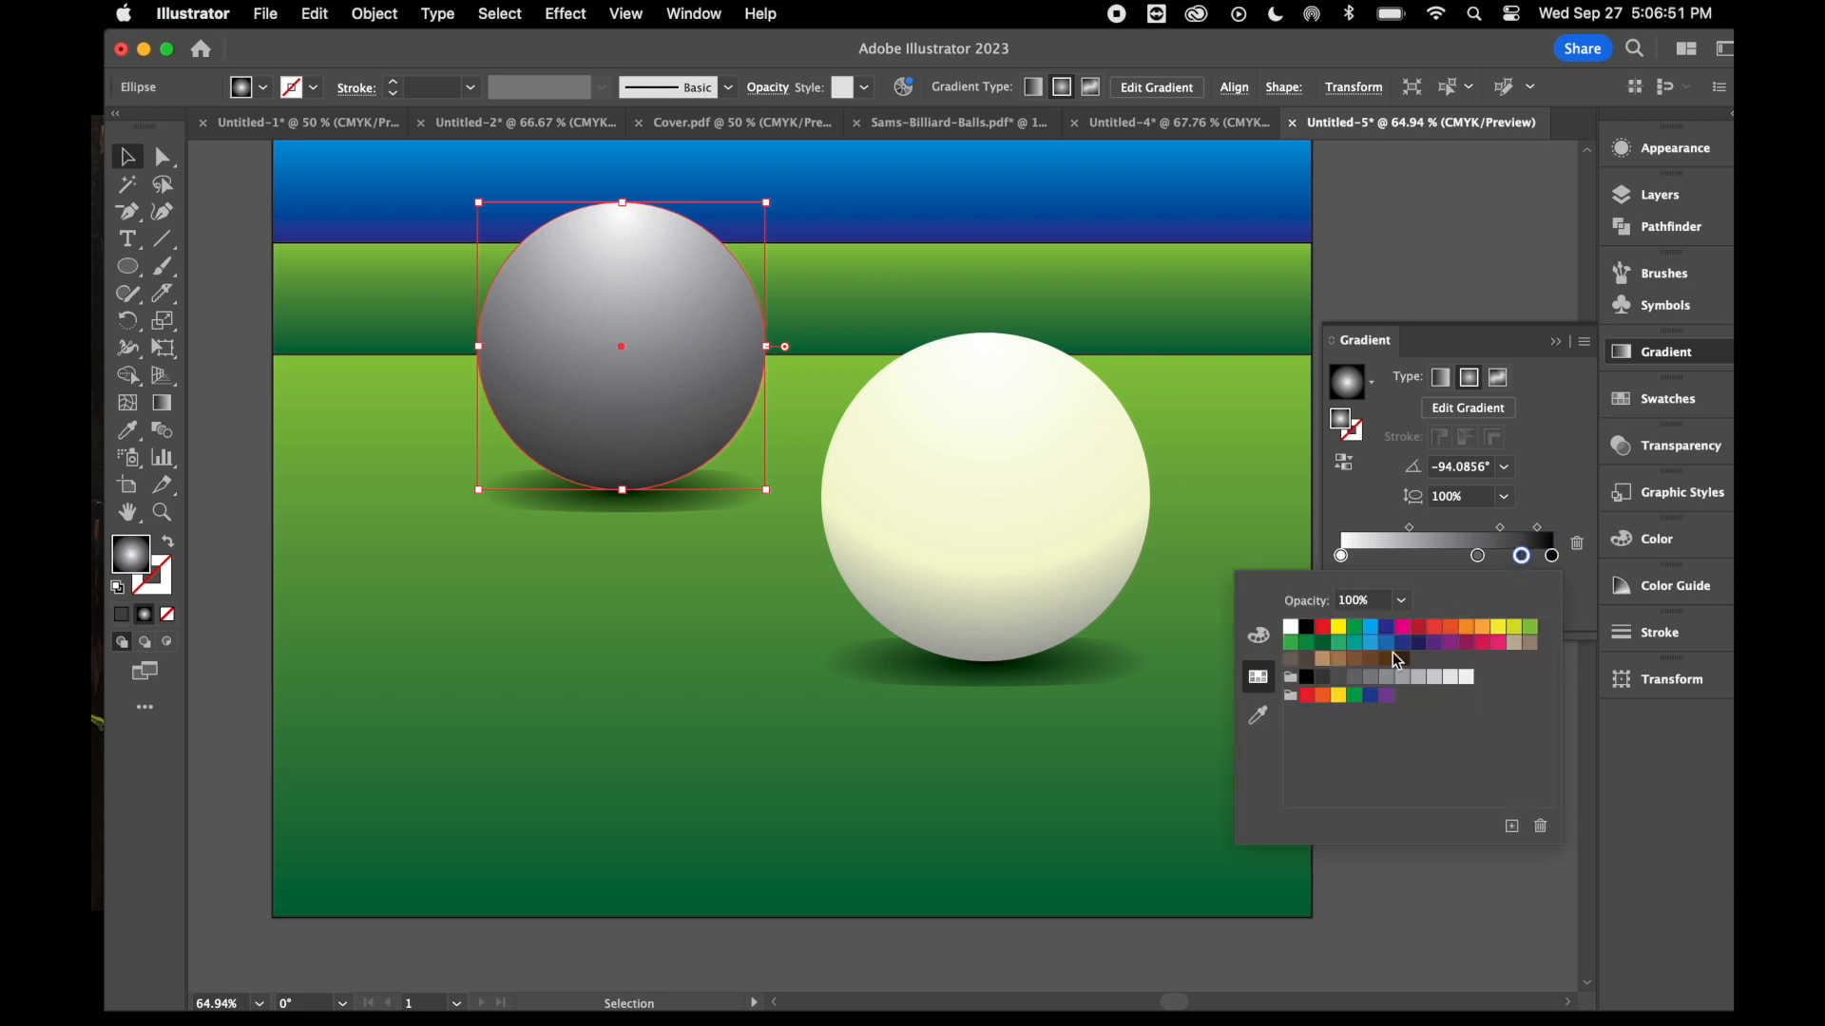
click(1323, 643)
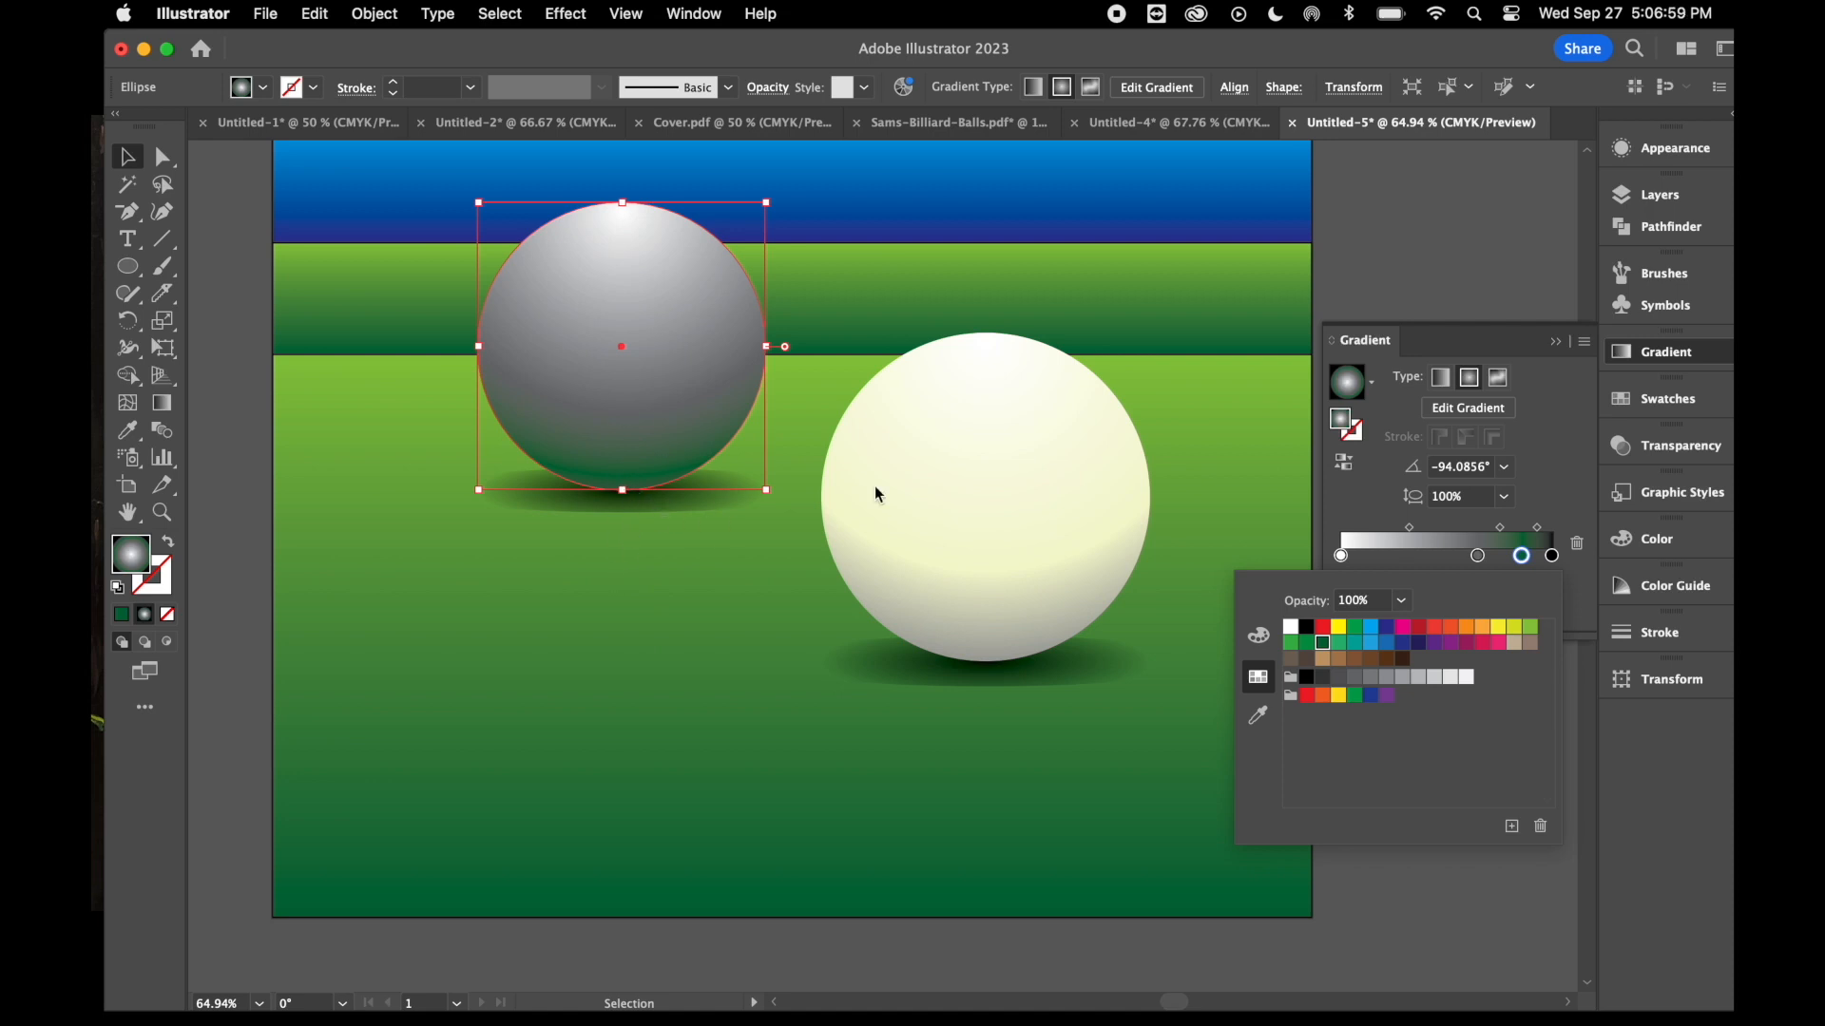
- Change the middle stop of the smaller ball's gradient to black
click(1477, 555)
double_click(1477, 555)
click(1307, 676)
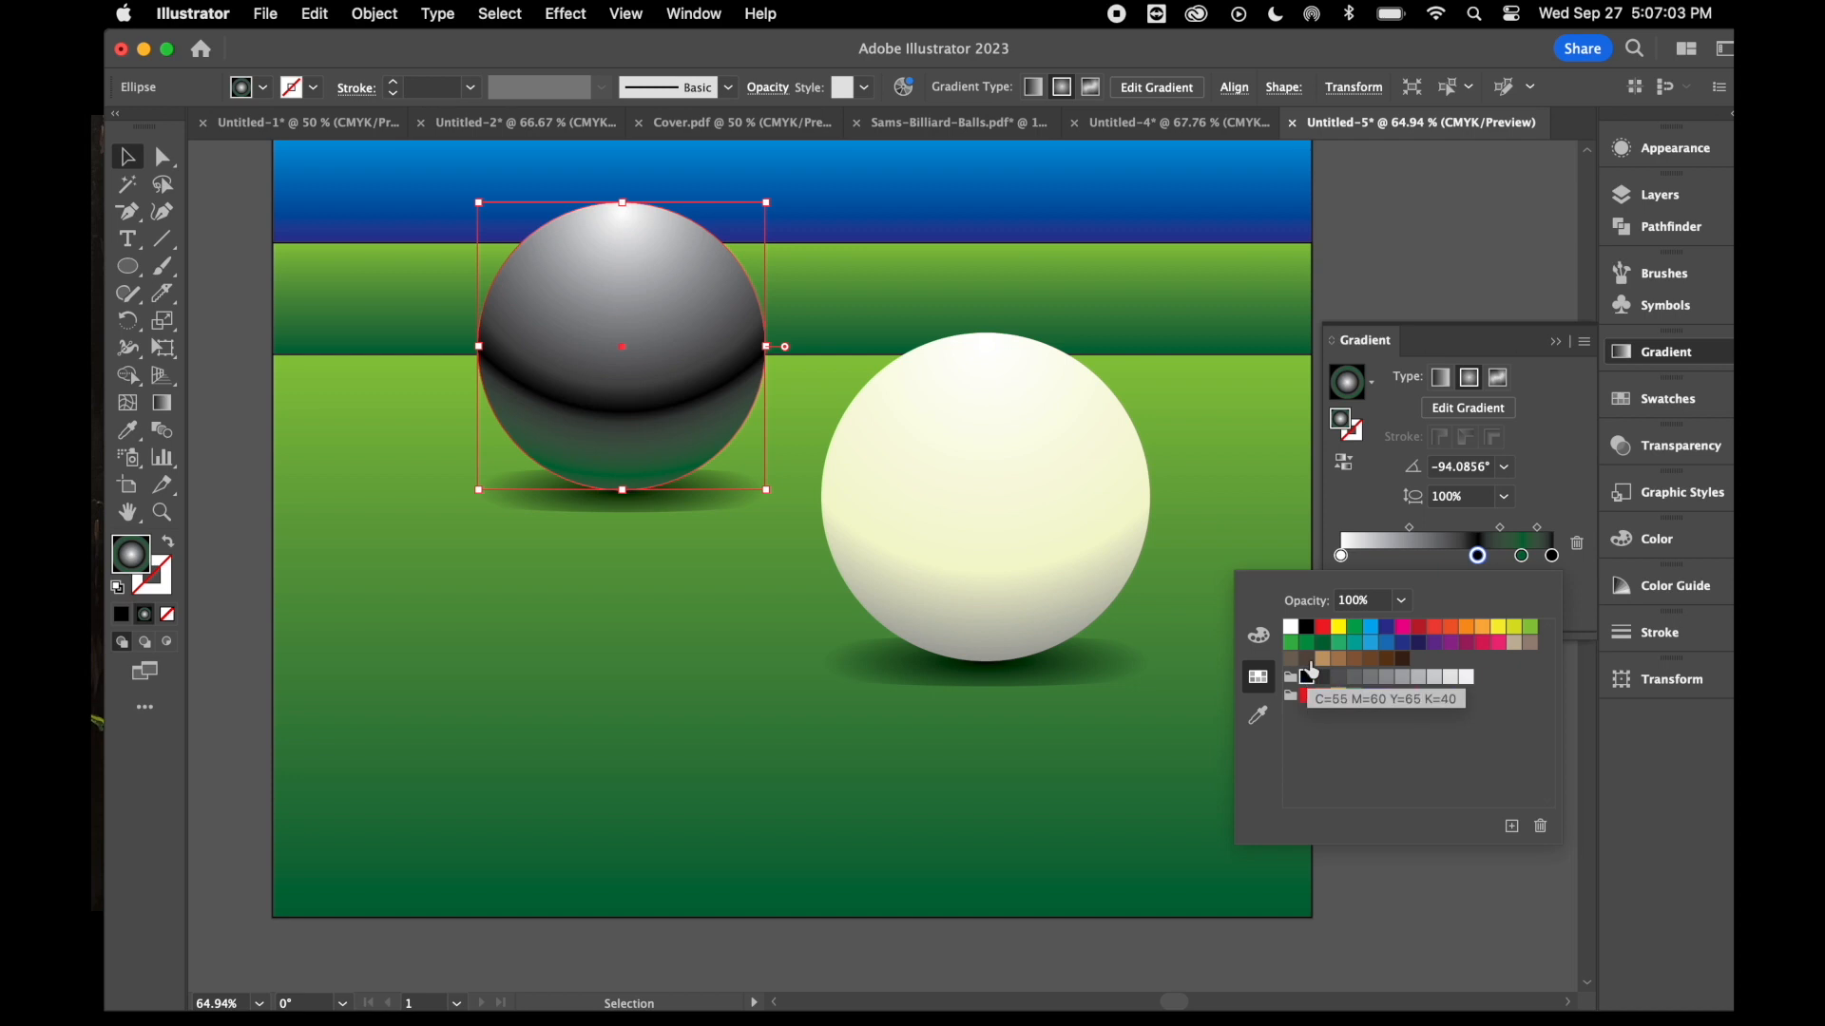
- Draw a small circle near the middle of the dark ball, about 30% of the ball's diameter
click(127, 267)
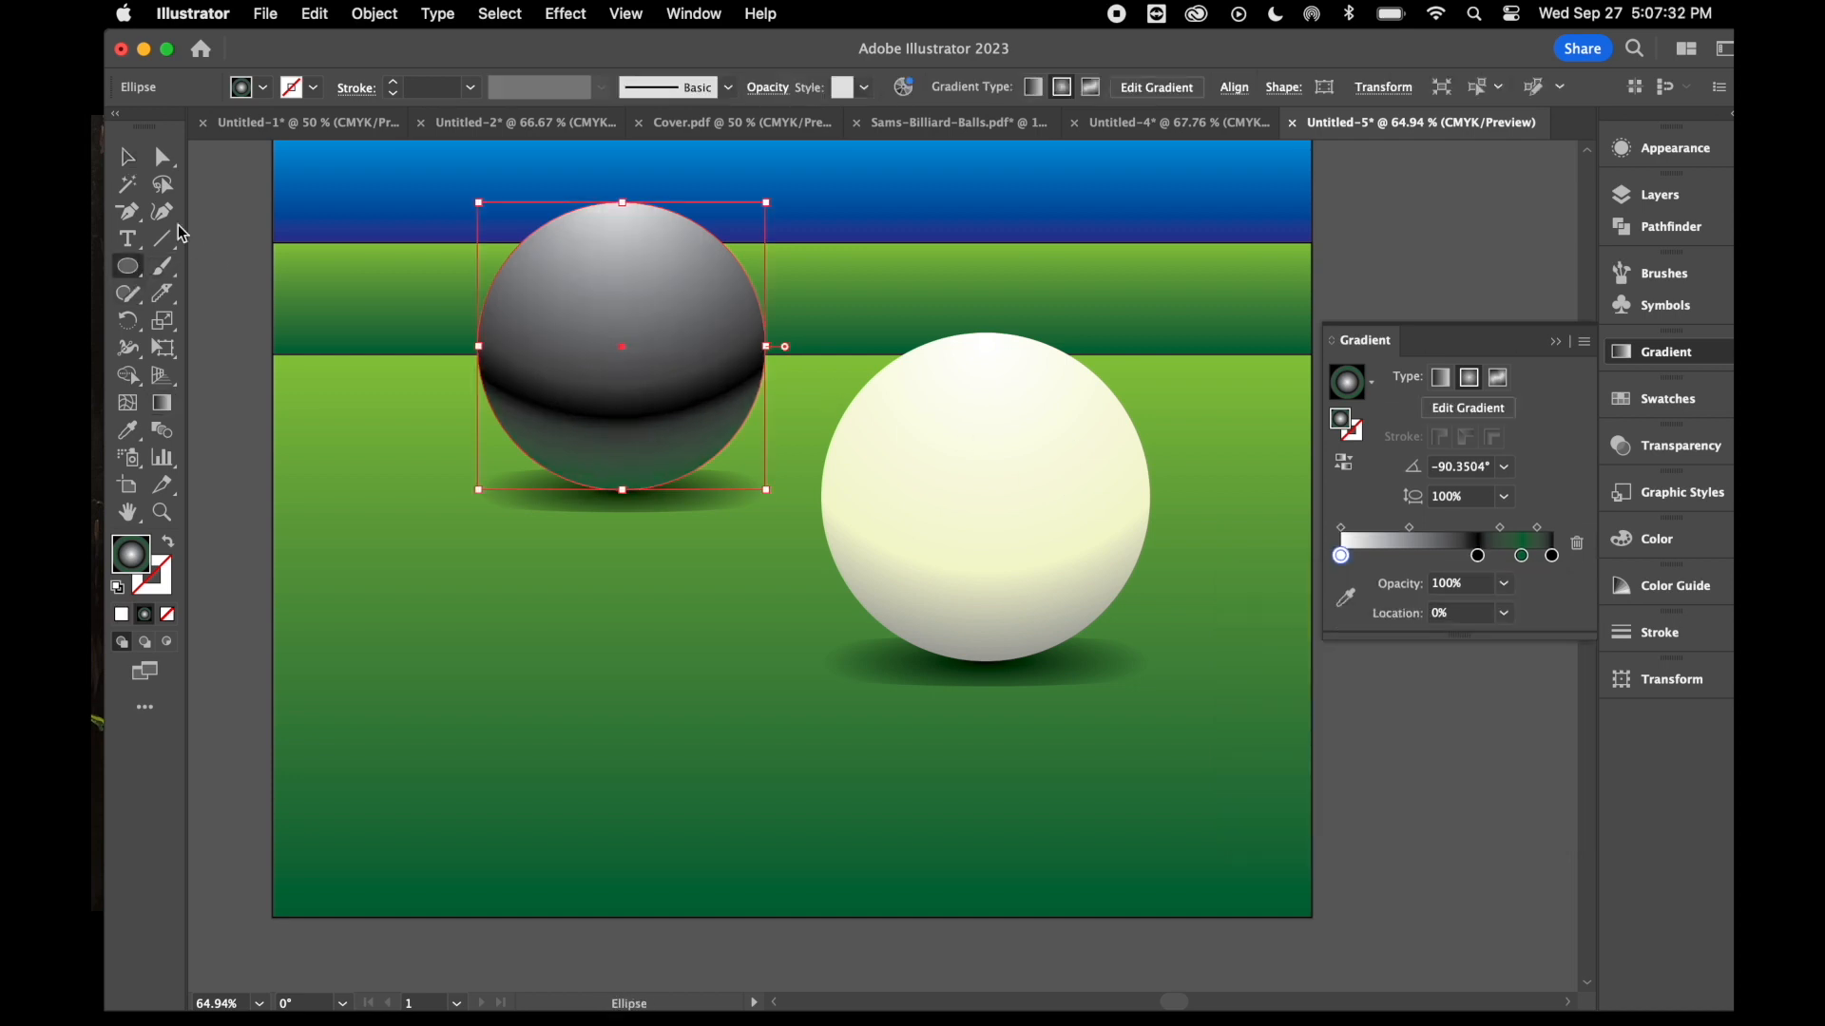
click(126, 157)
click(241, 261)
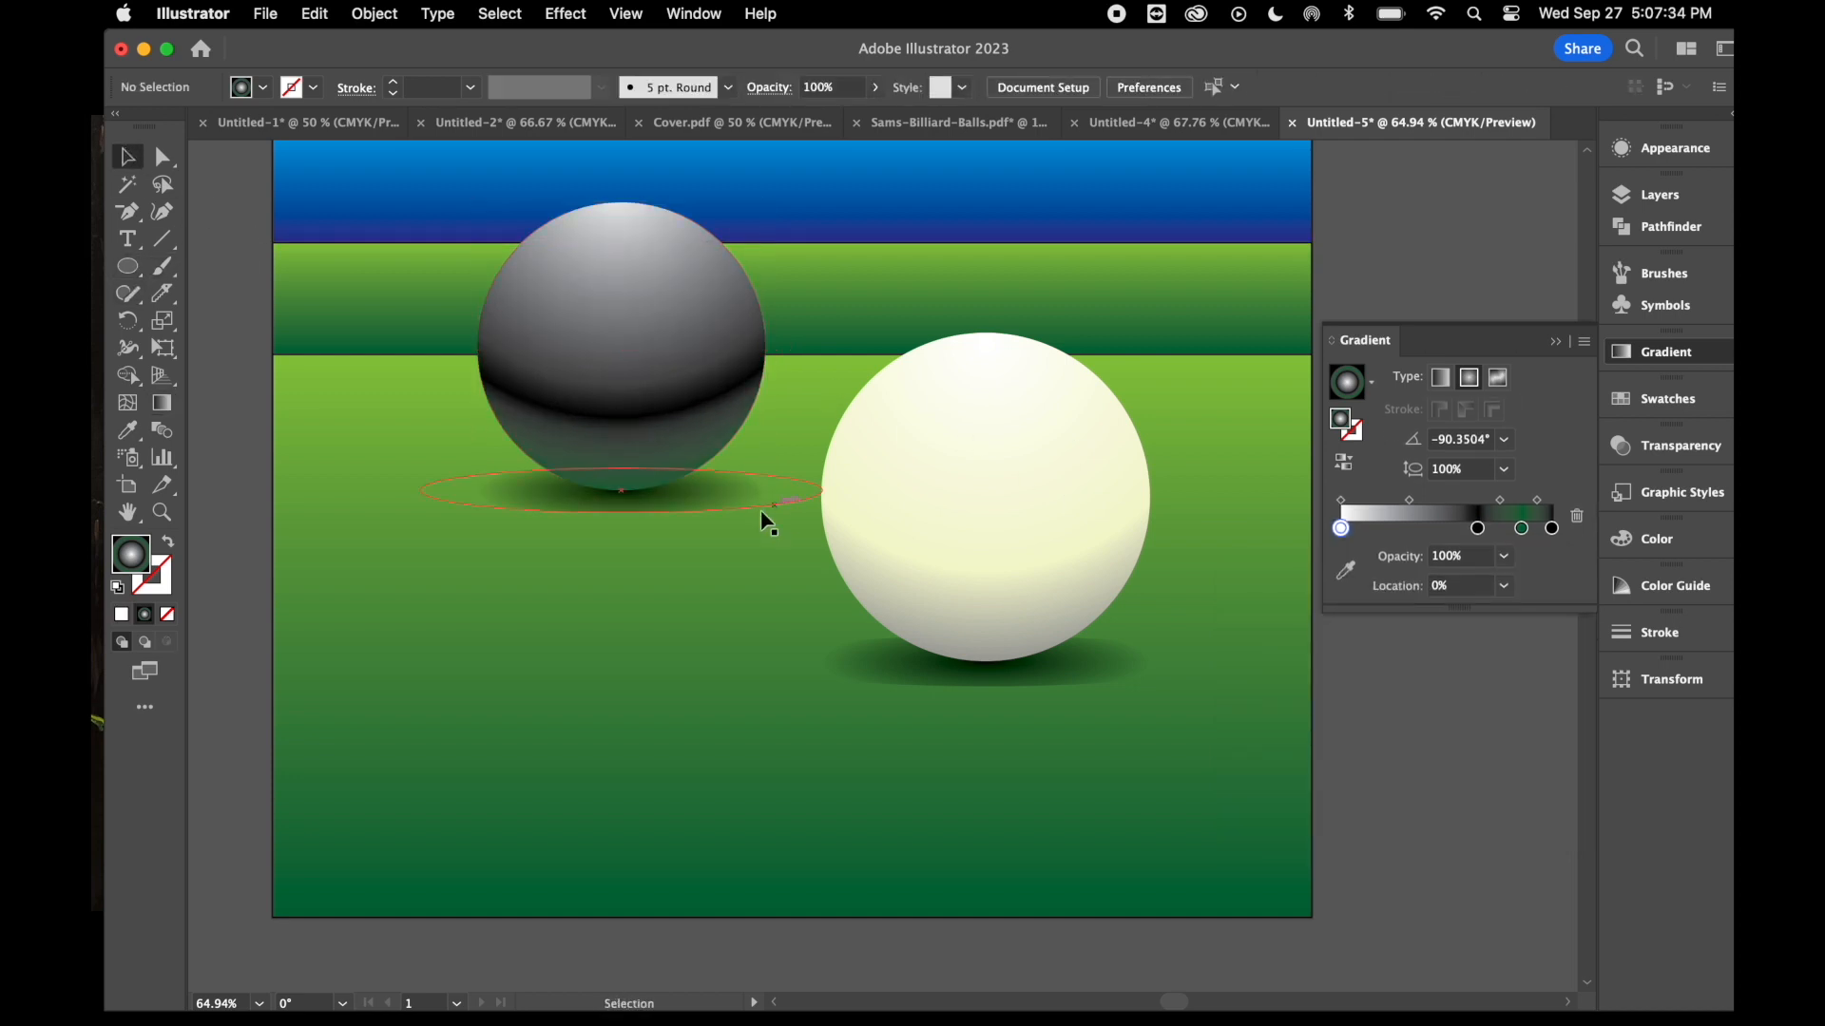
click(127, 274)
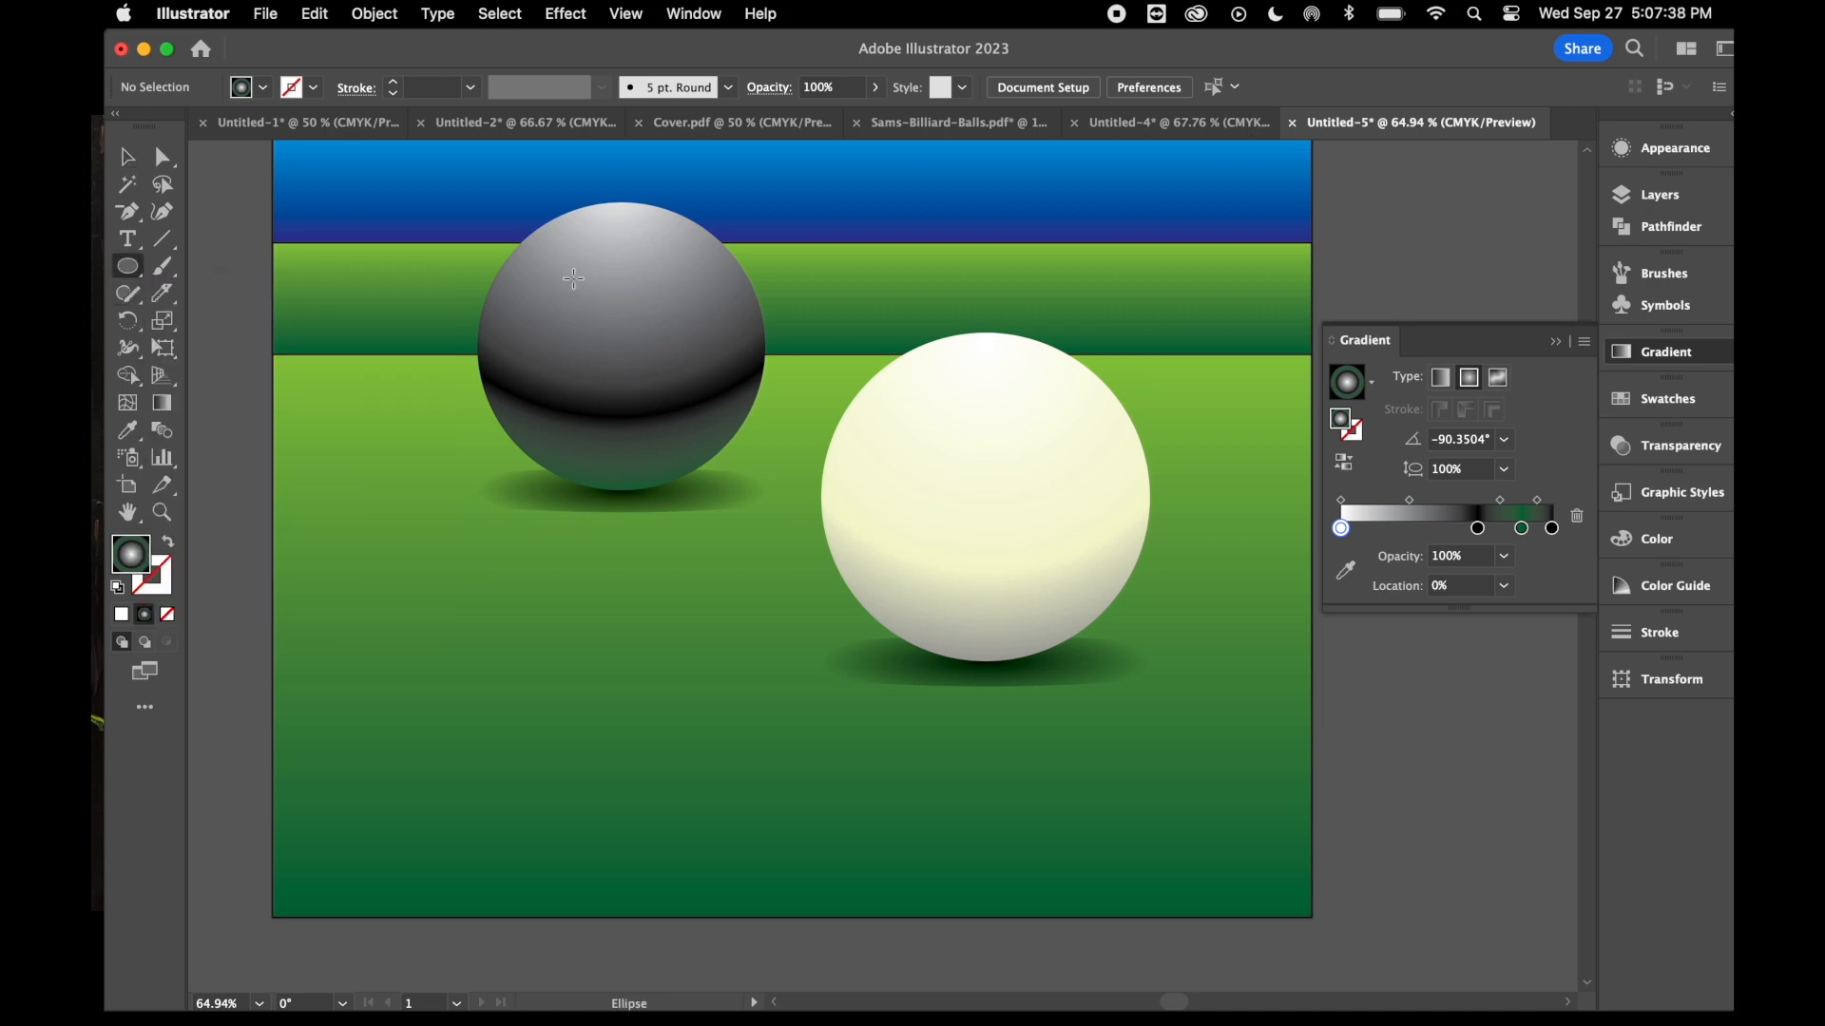
drag(566, 299, 650, 386)
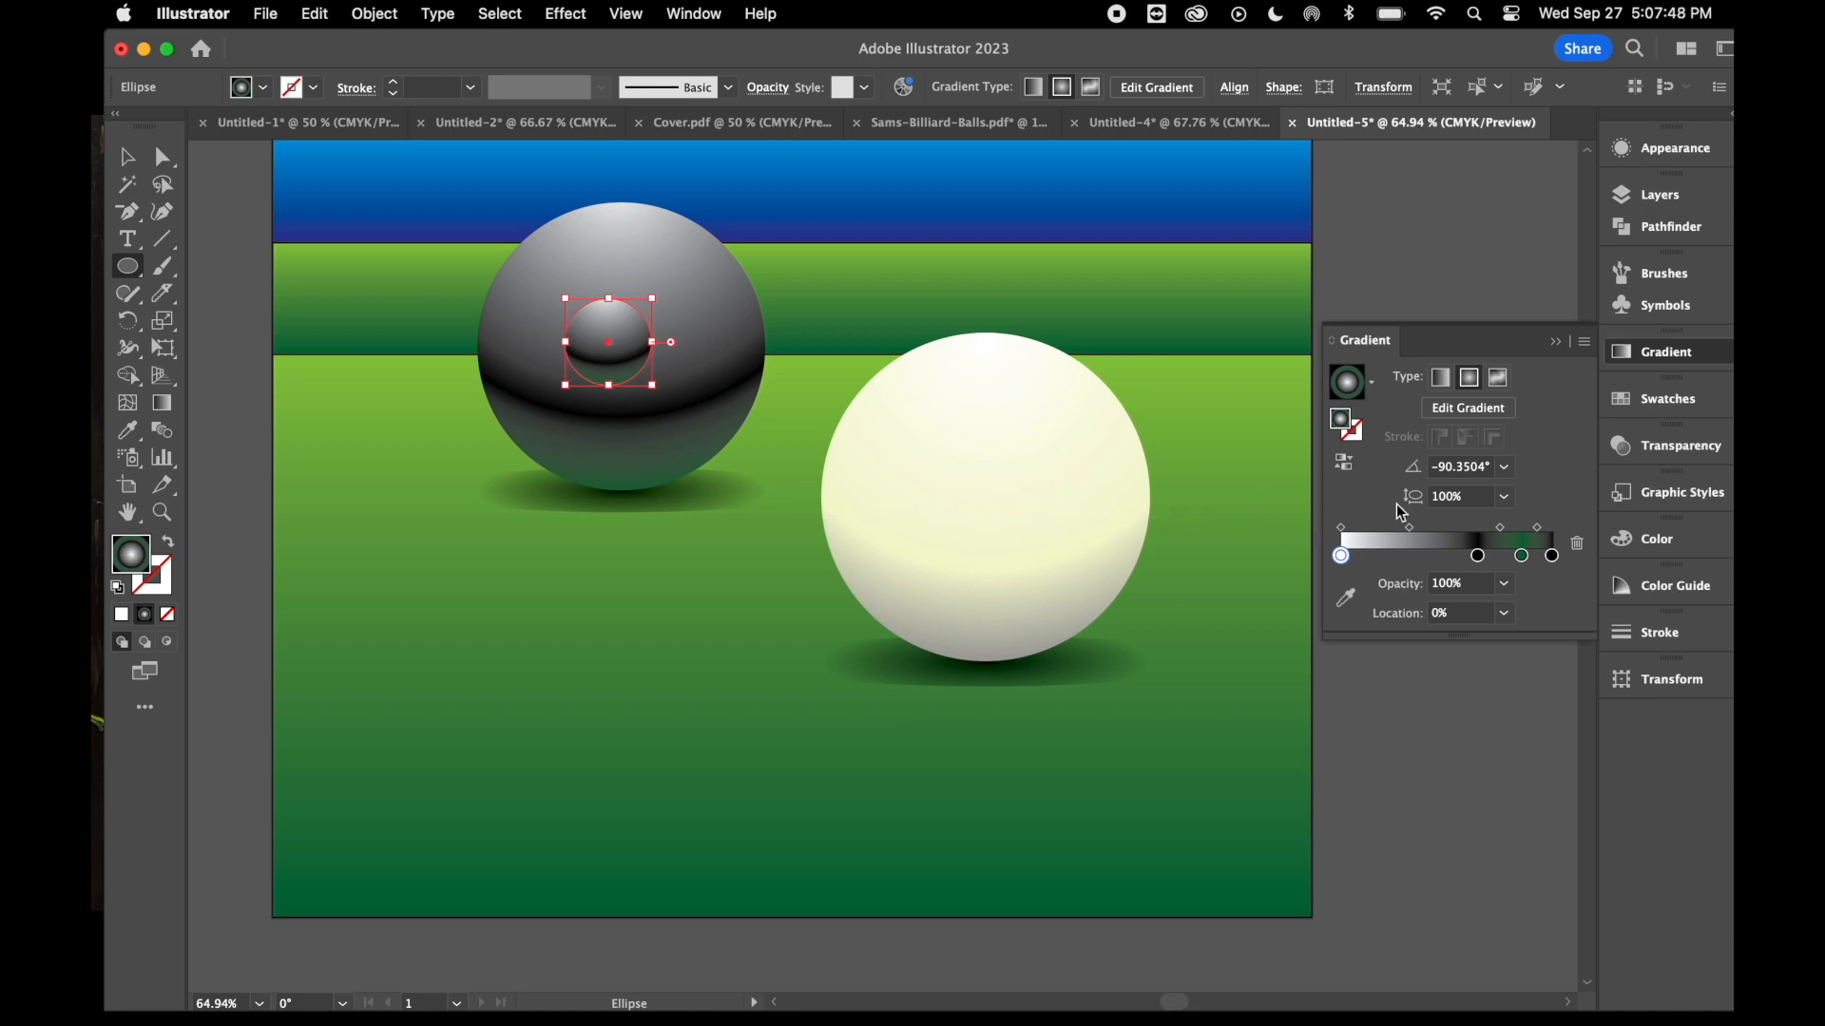
- Delete the green stop and the inner black stop from the small circle's gradient, leaving only the white and black end stops
click(1521, 556)
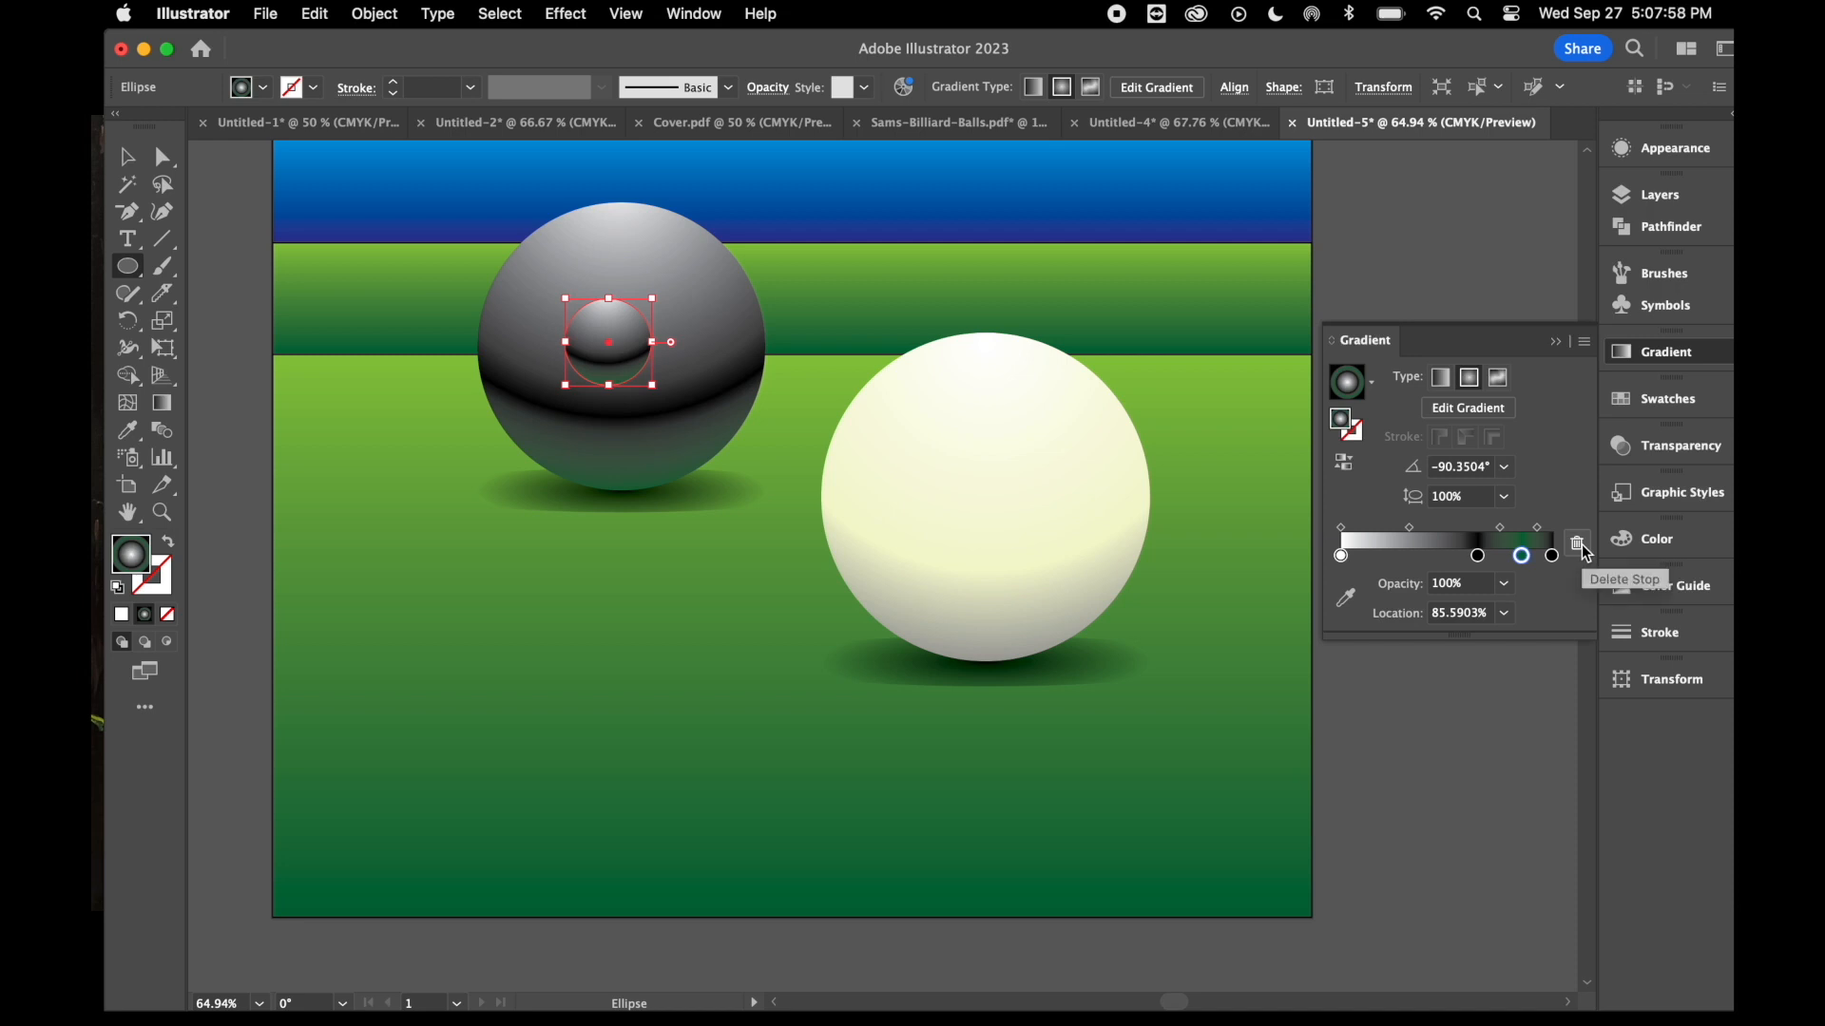
click(1578, 545)
click(1480, 555)
click(1579, 547)
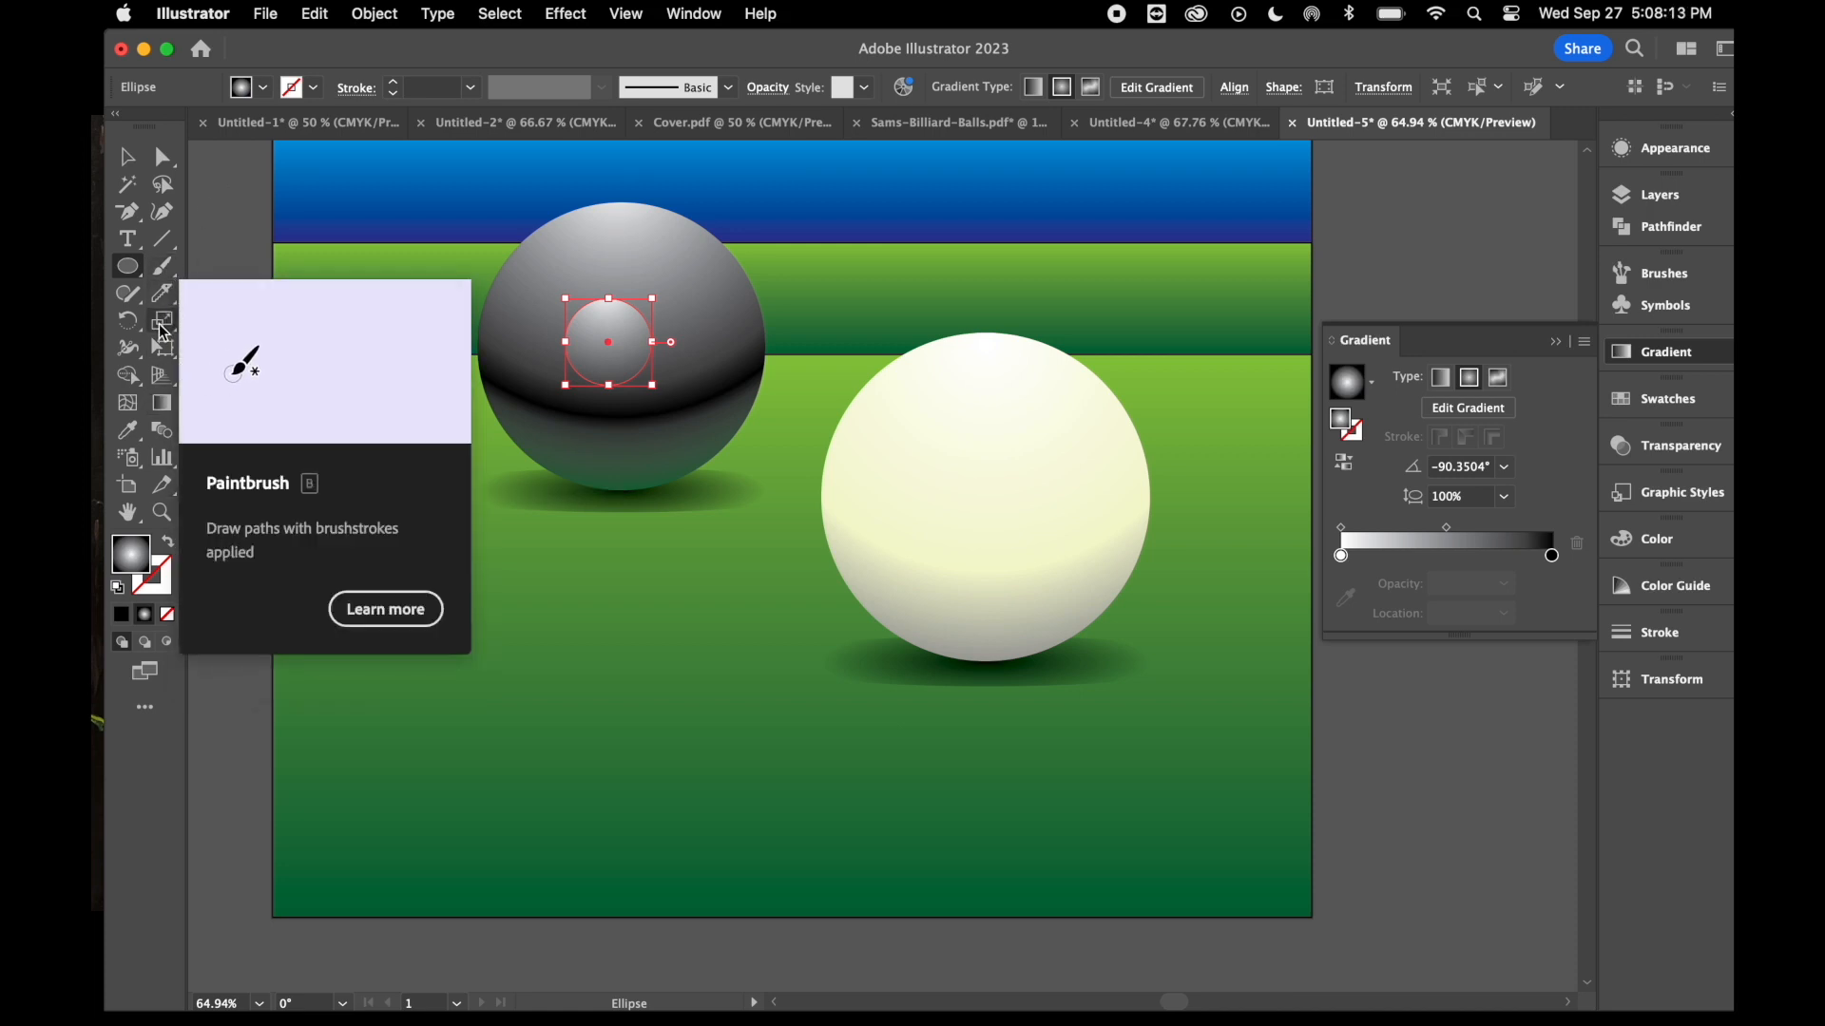
- Create a text area overlapping the dark ball, enter 8 in it and select the character
click(131, 249)
drag(305, 257, 671, 556)
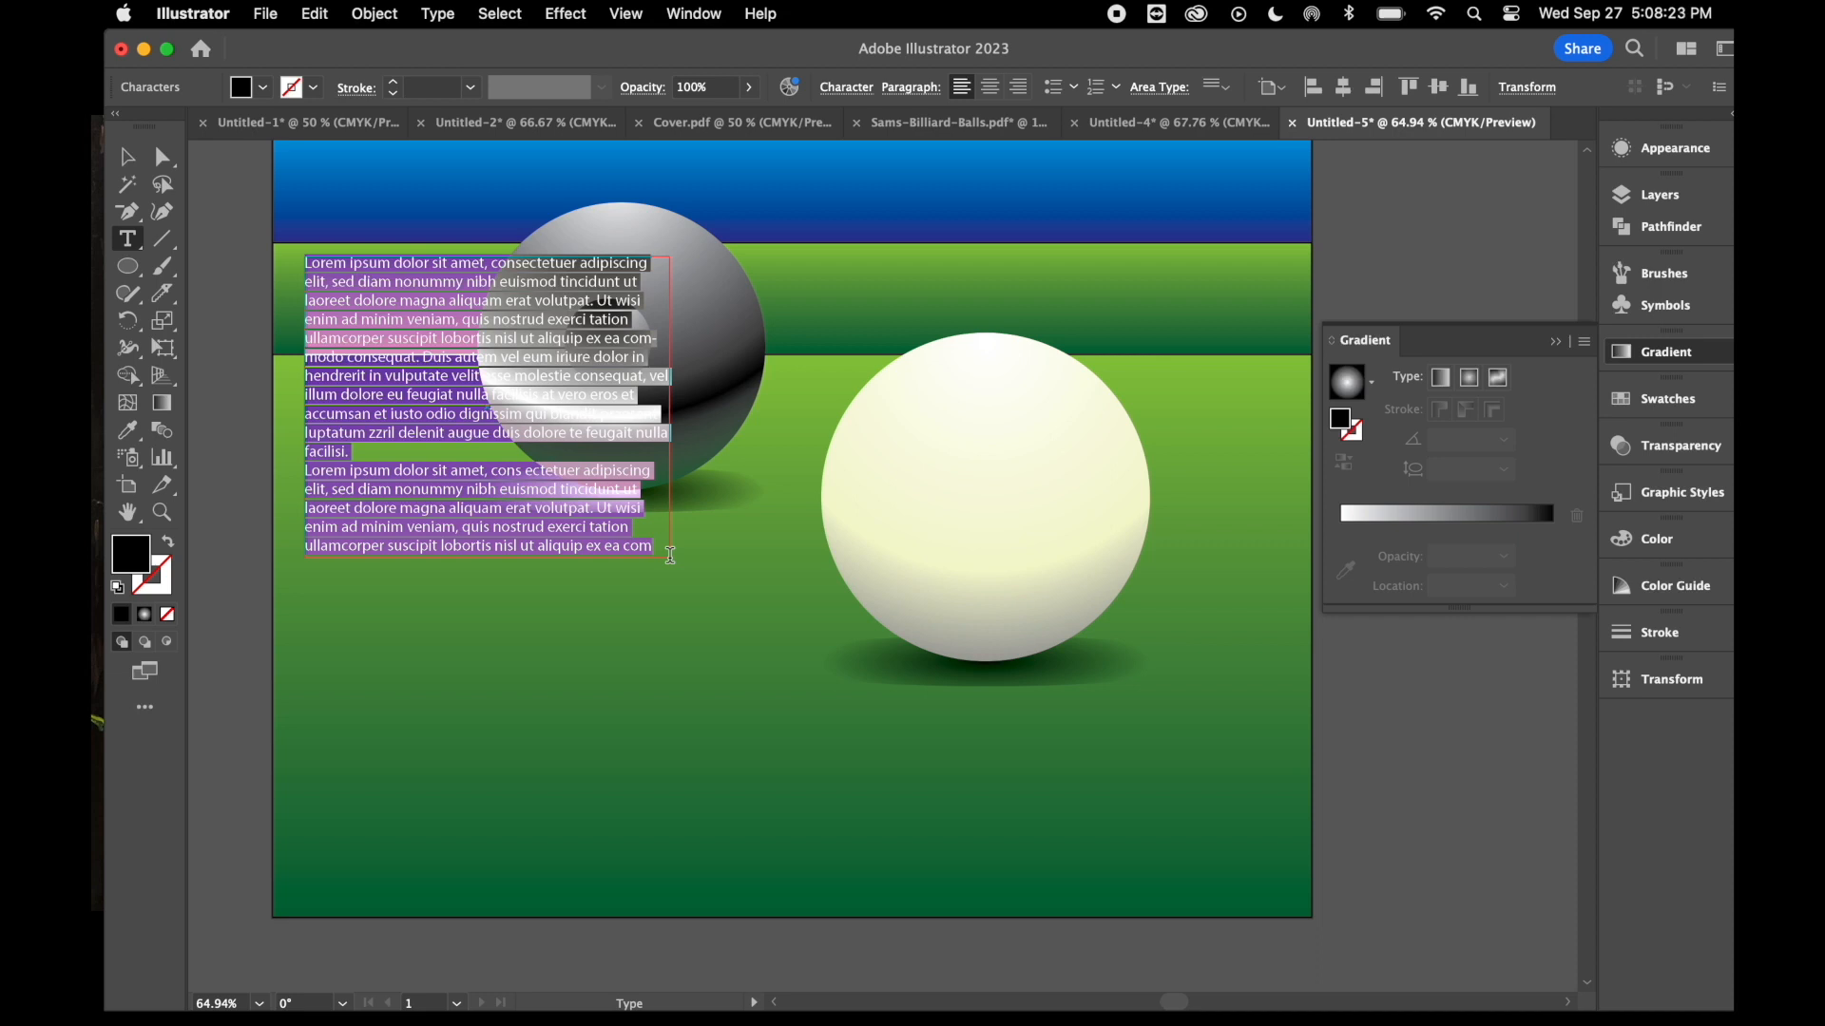
text(8)
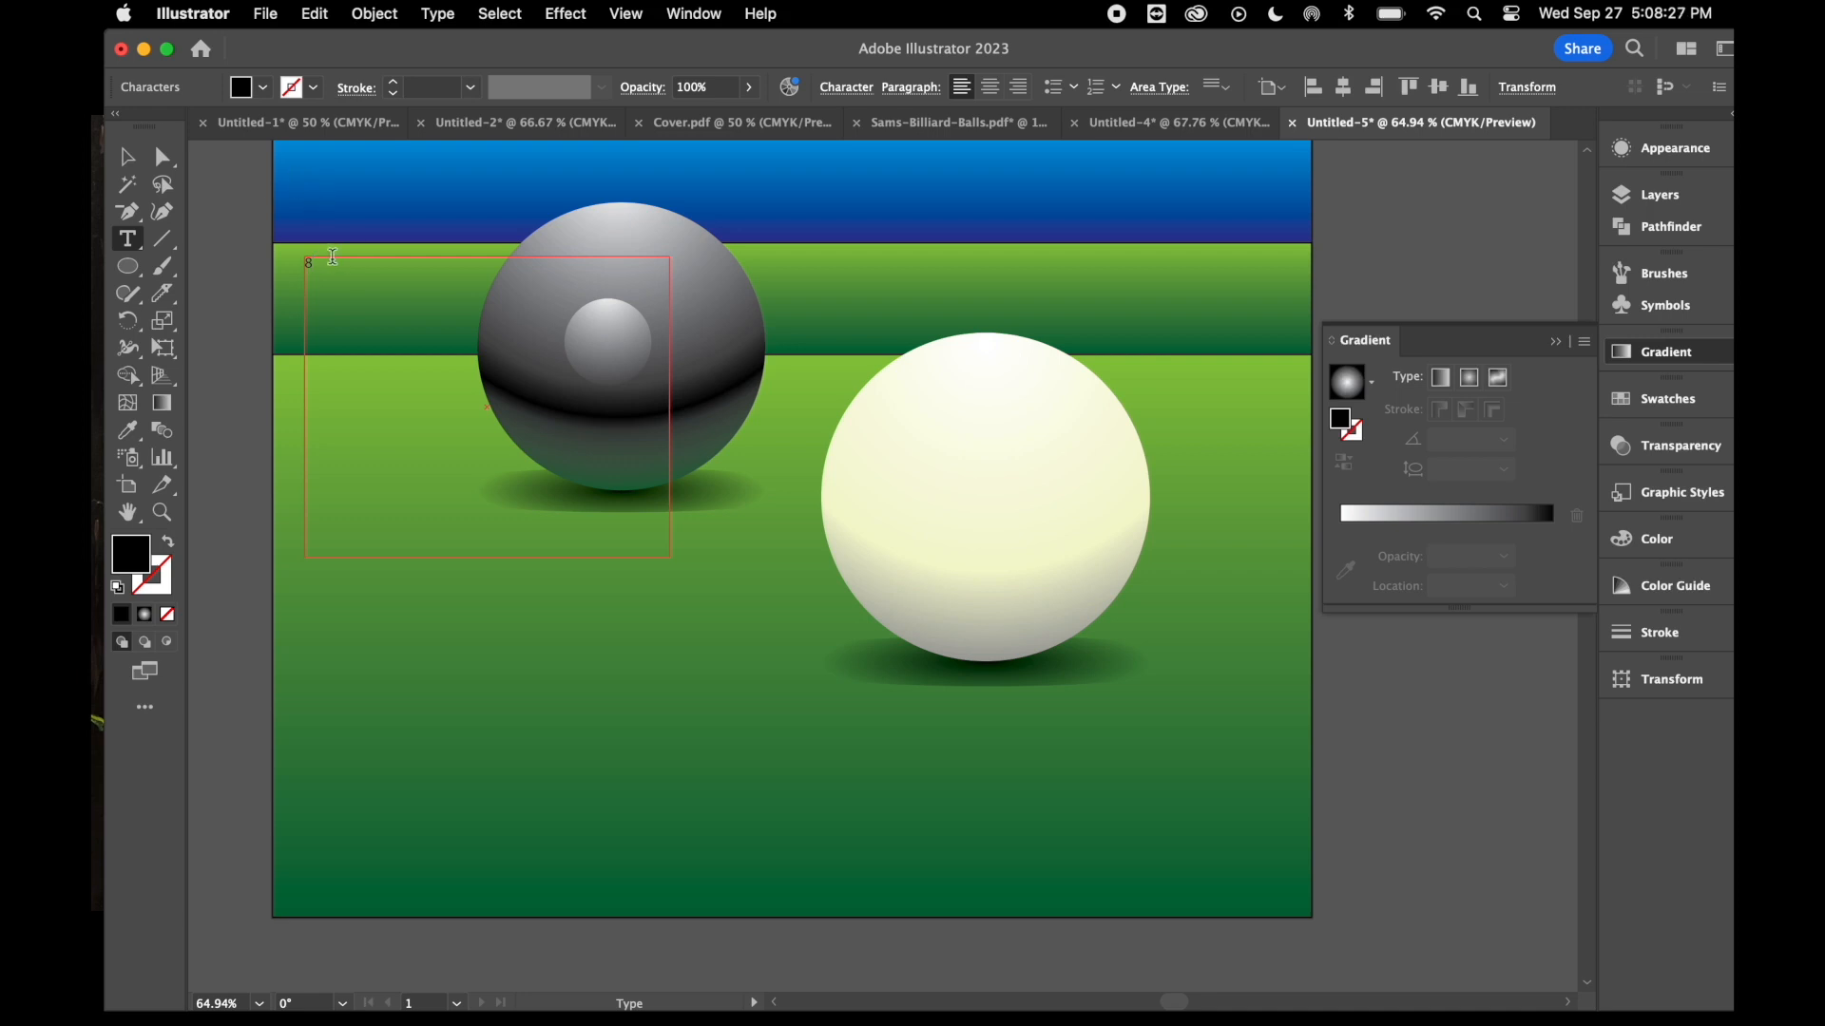
drag(324, 265, 252, 263)
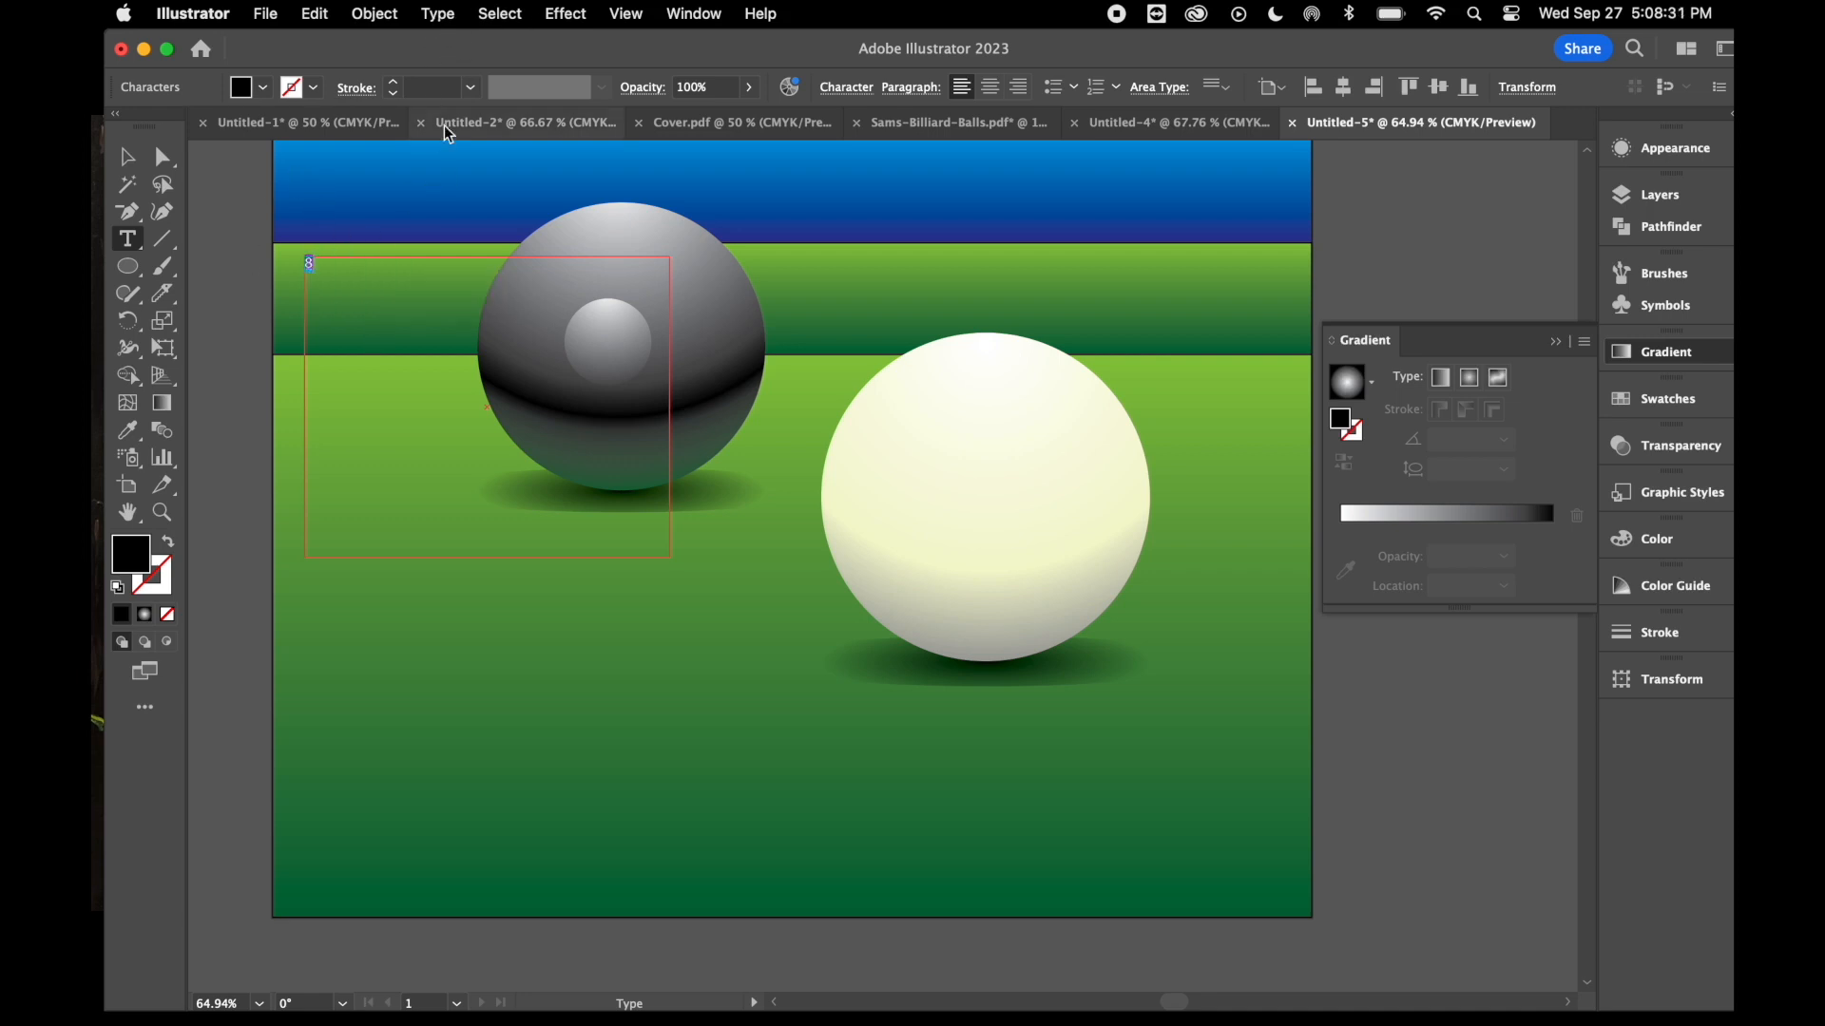
- Change the font of the selected 8 to Impact
click(500, 13)
mouse_move(452, 21)
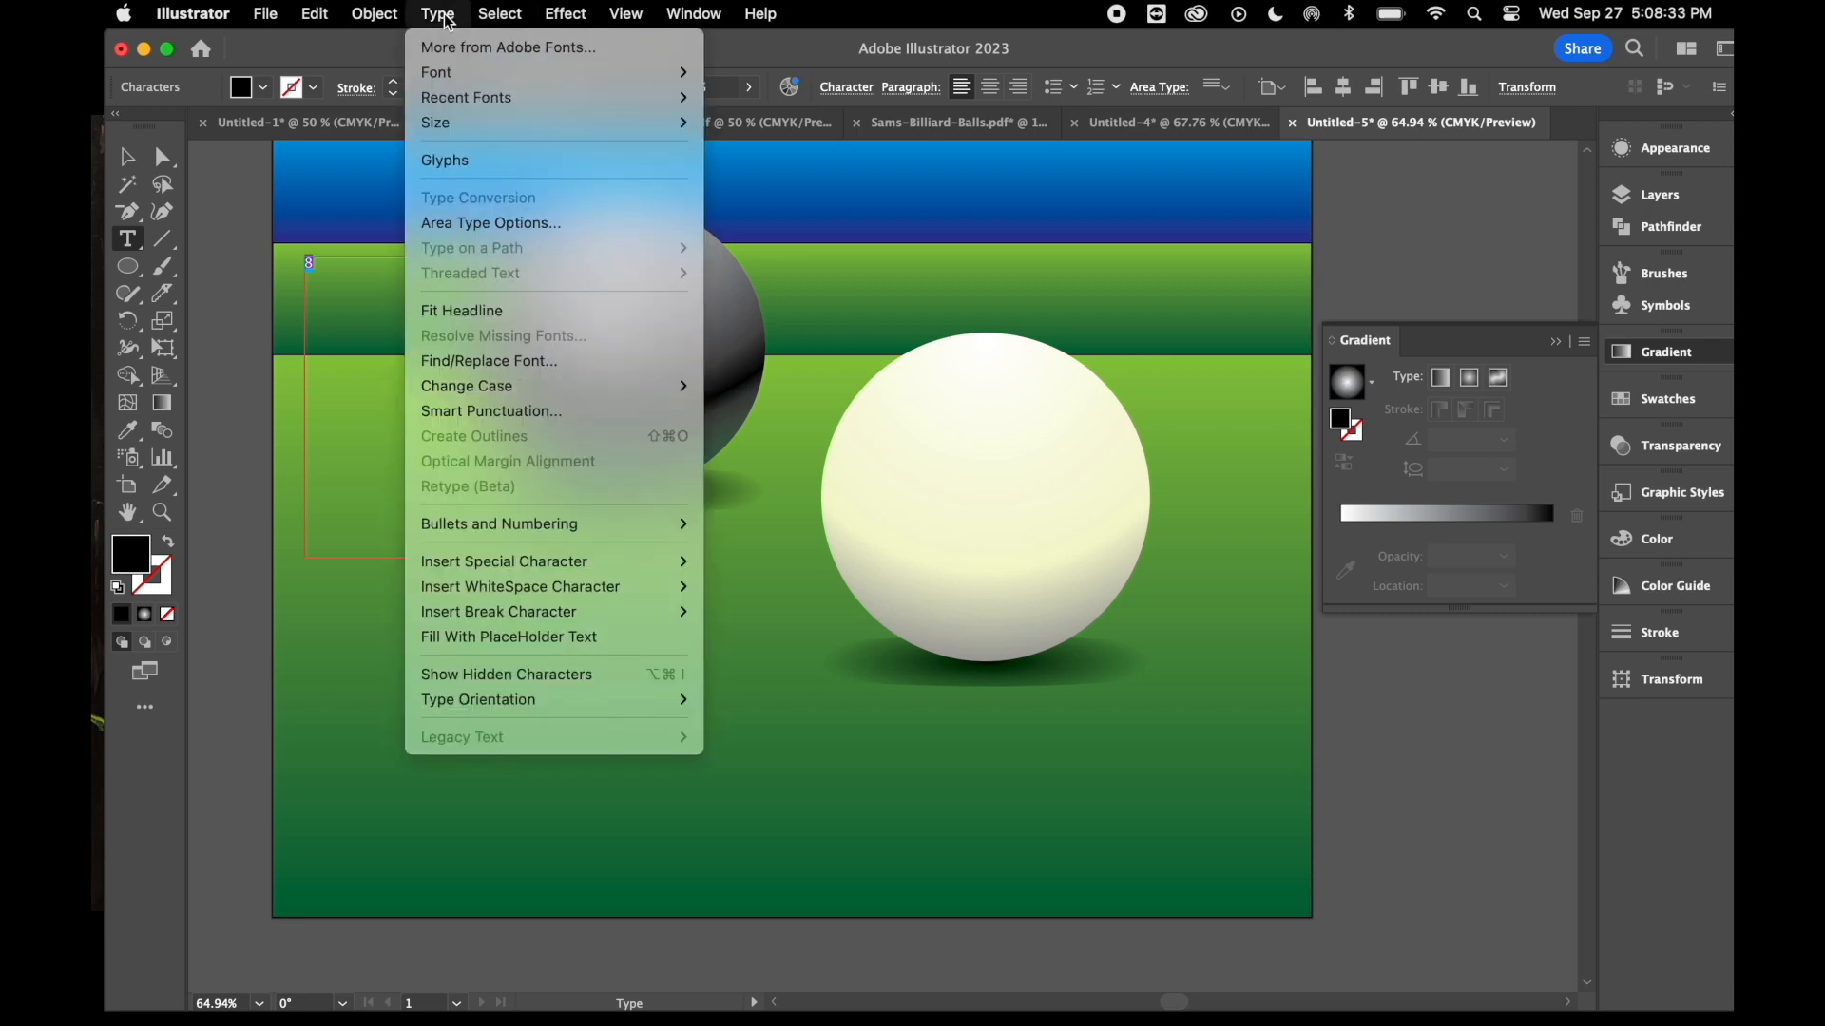
mouse_move(456, 74)
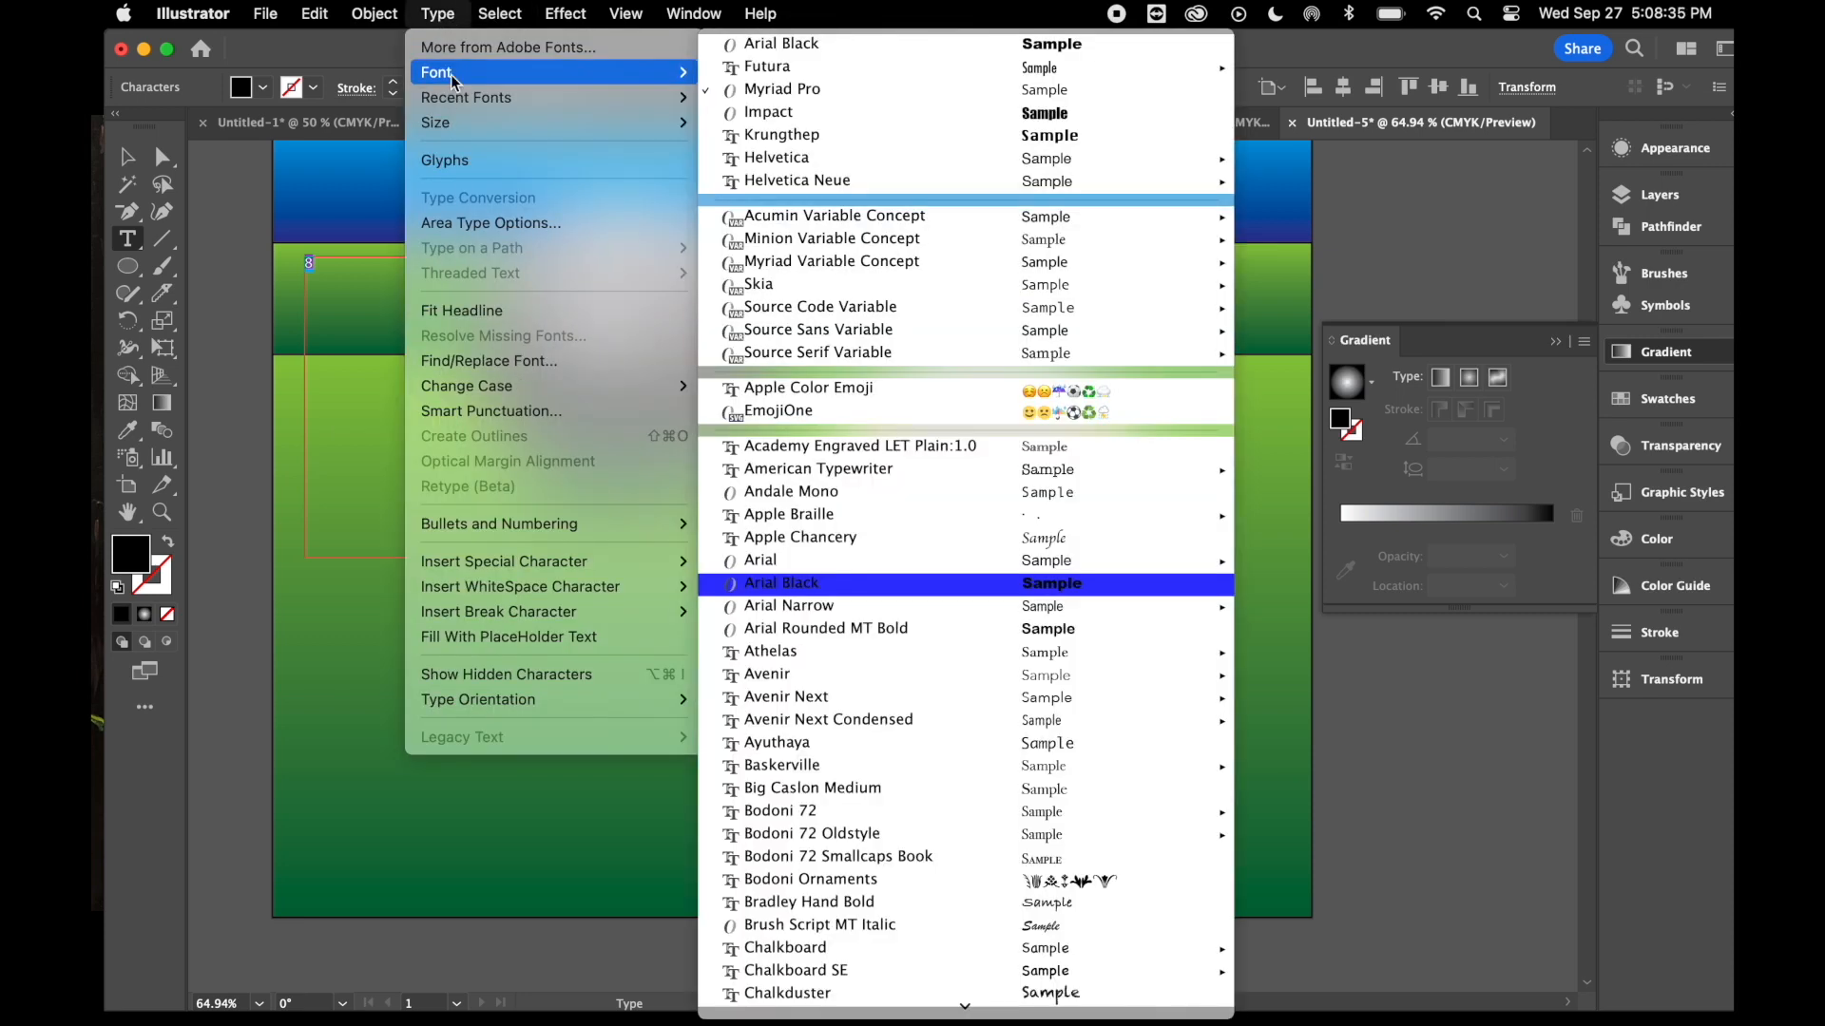
click(1072, 114)
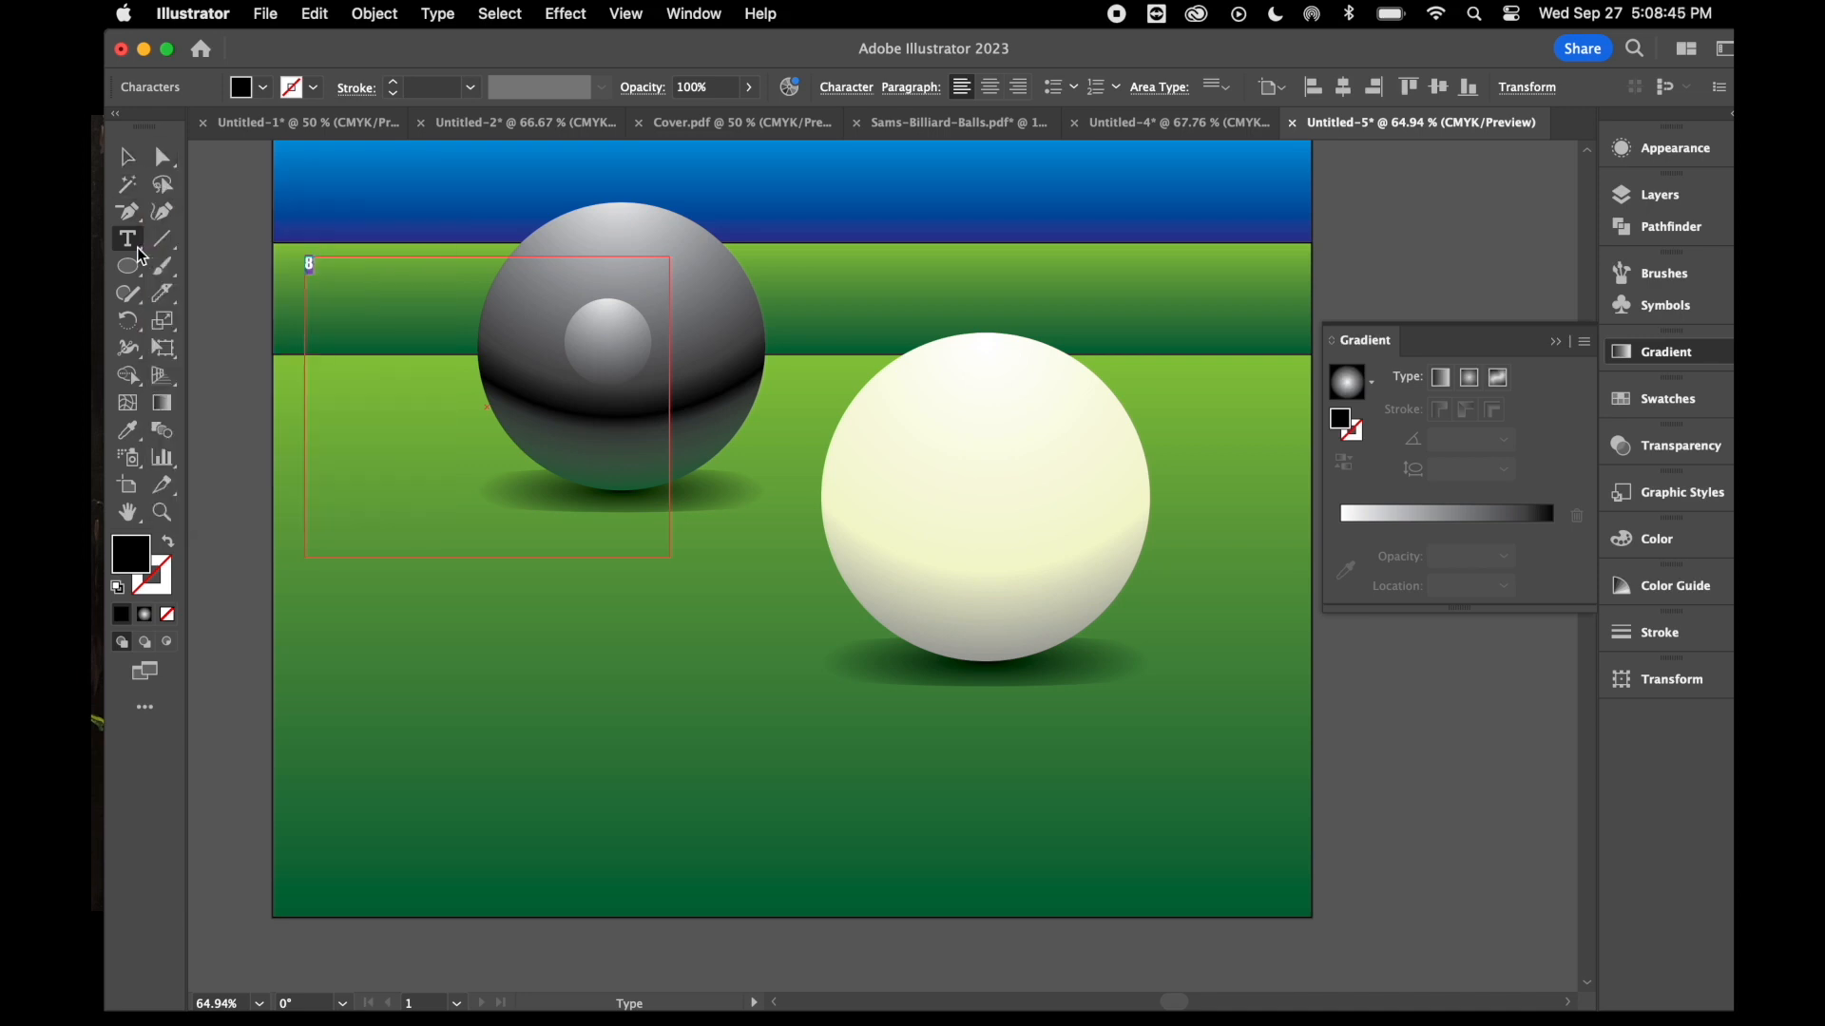
- Select the 8's text object and convert it to outlines
click(140, 161)
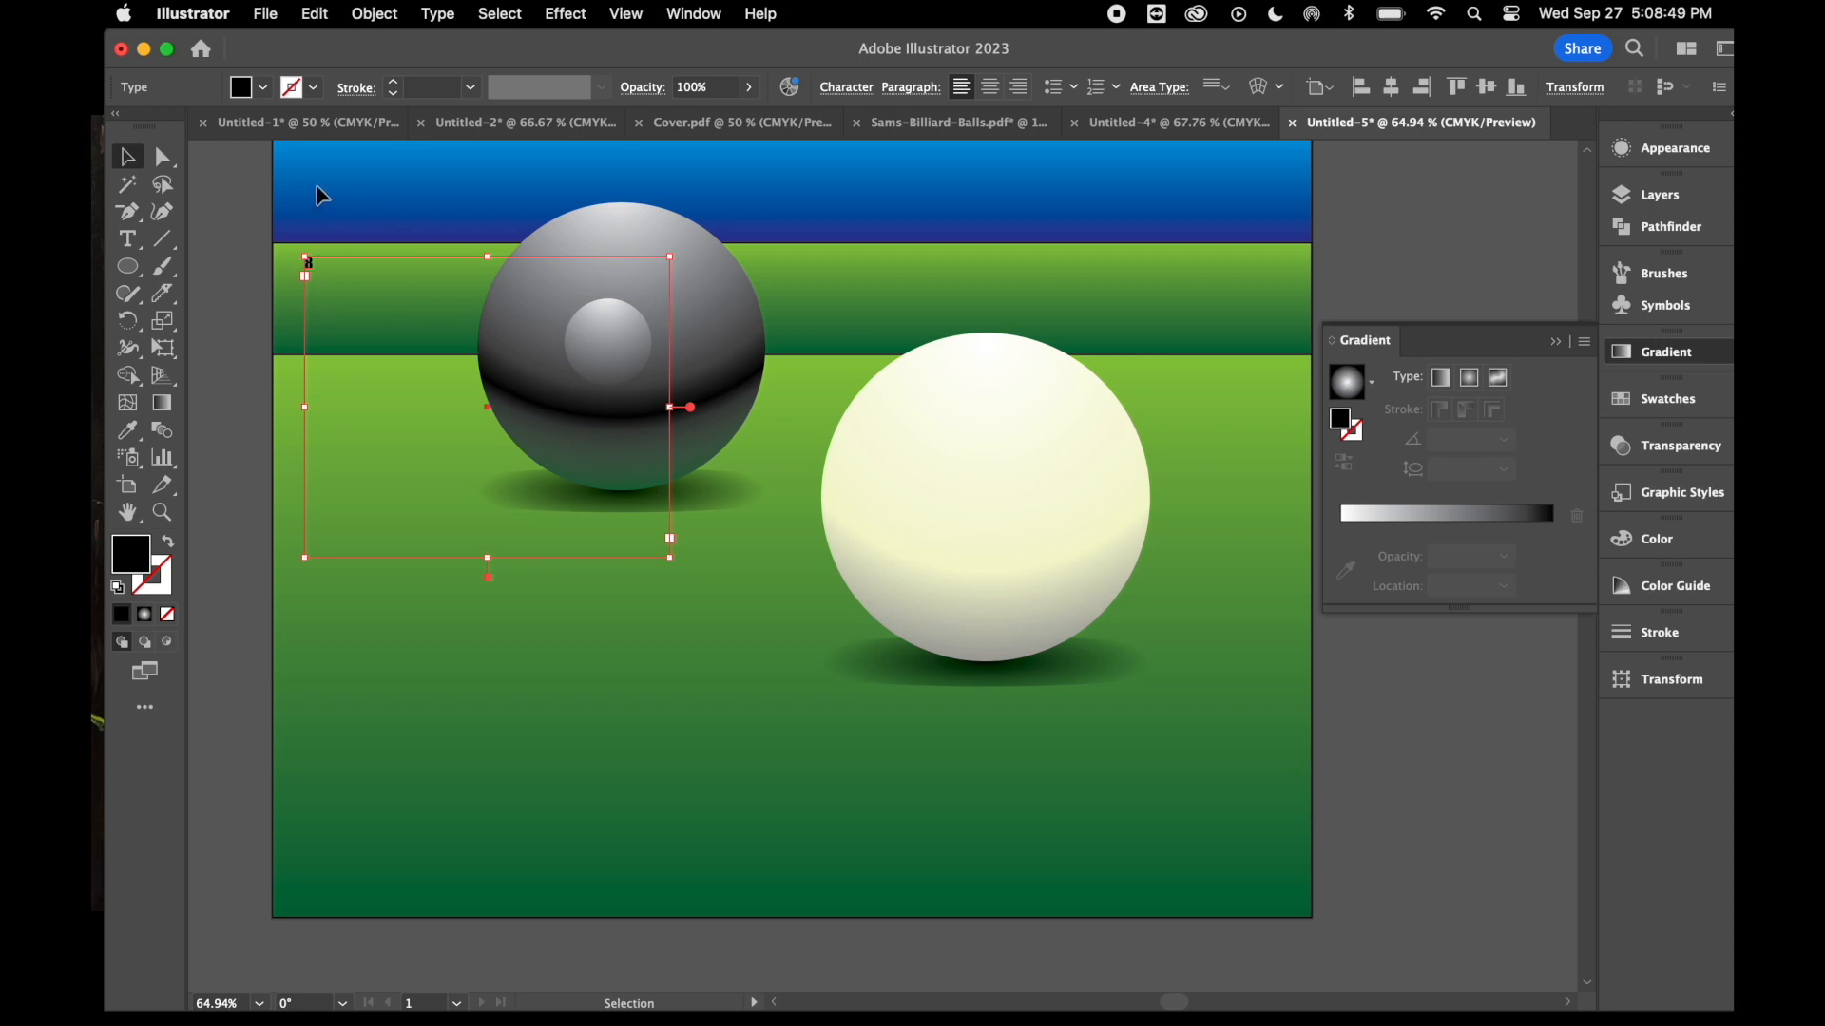
click(438, 14)
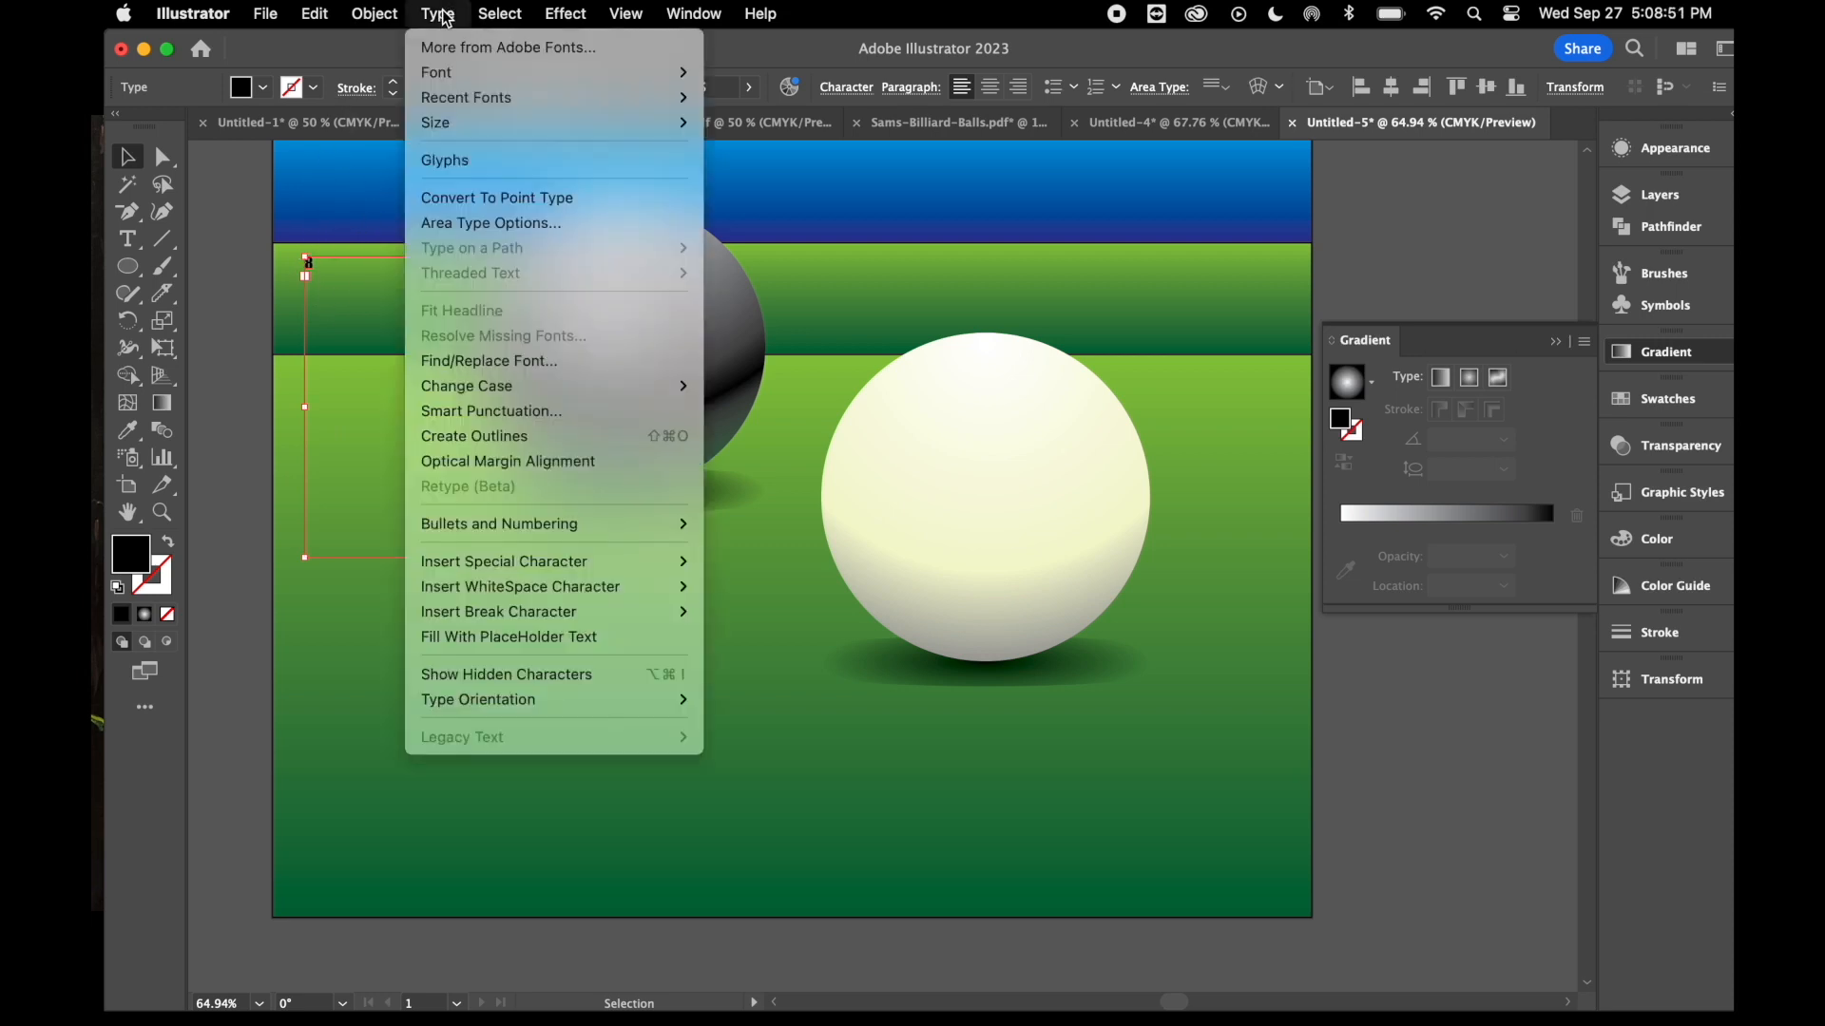
click(539, 436)
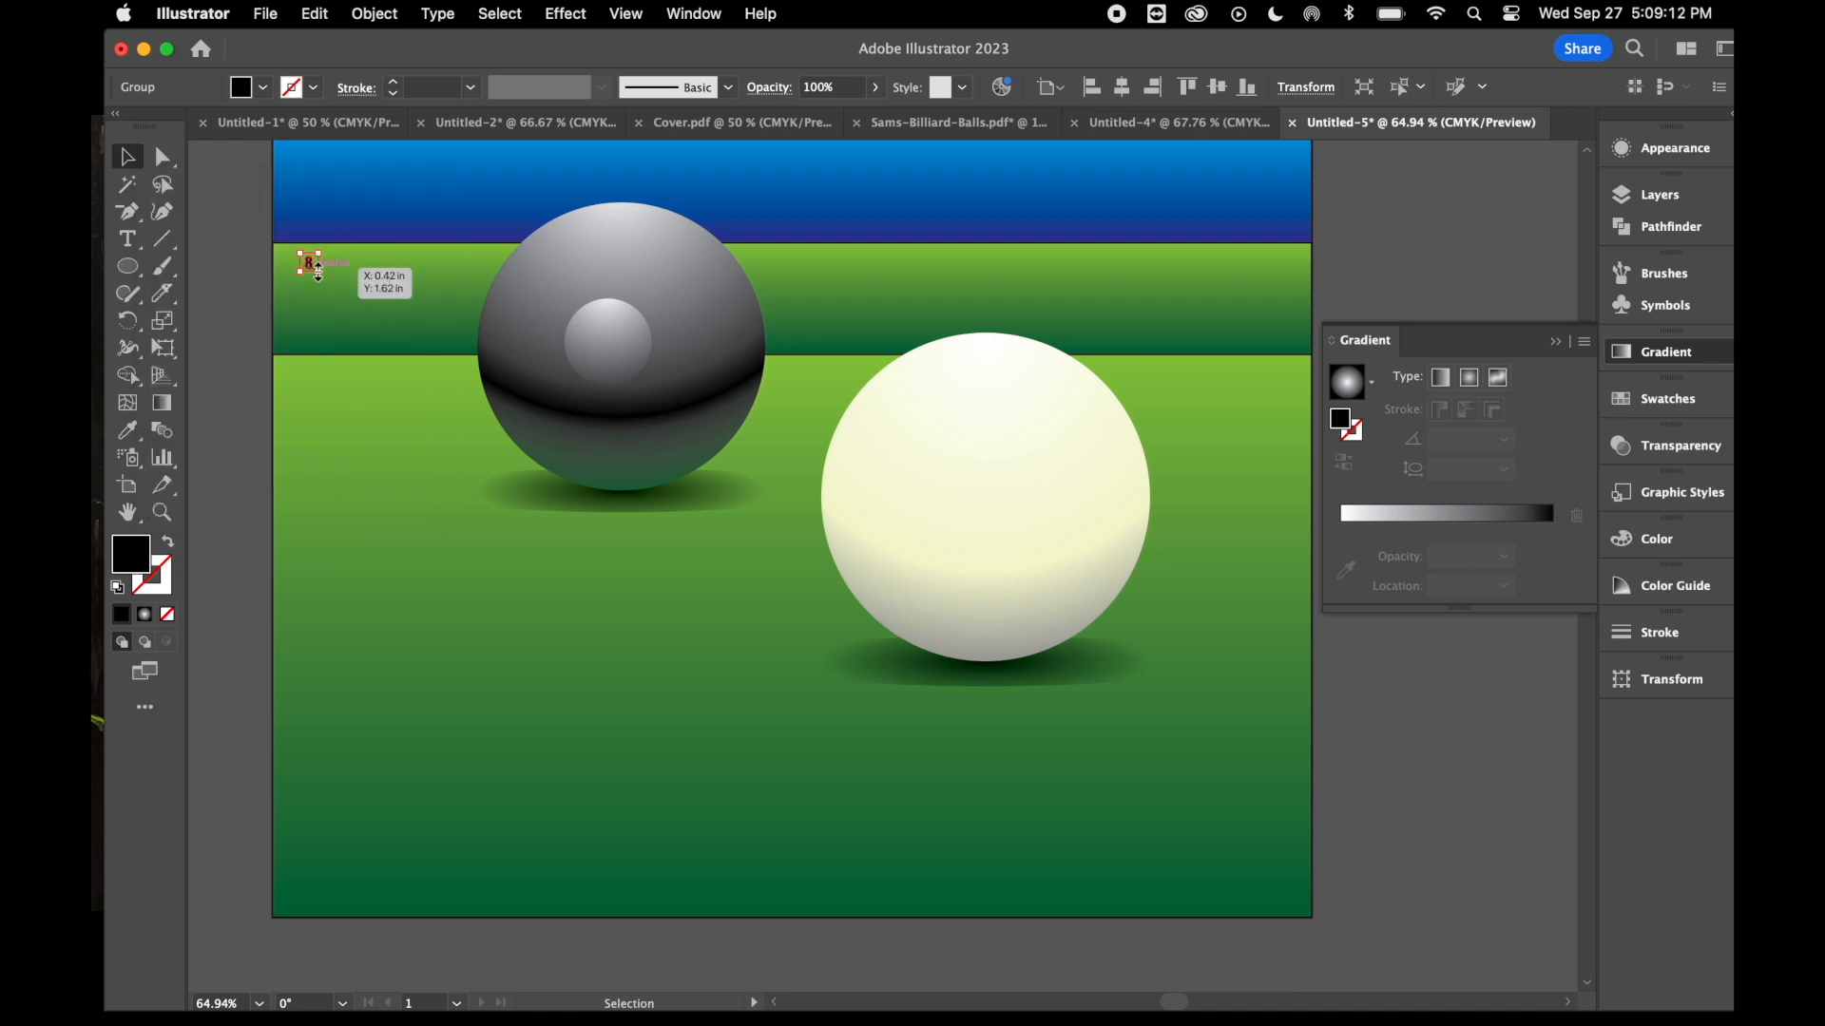
- Enlarge the outlined 8 to fit inside the small circle on the dark ball and tilt it clockwise
drag(321, 270, 622, 319)
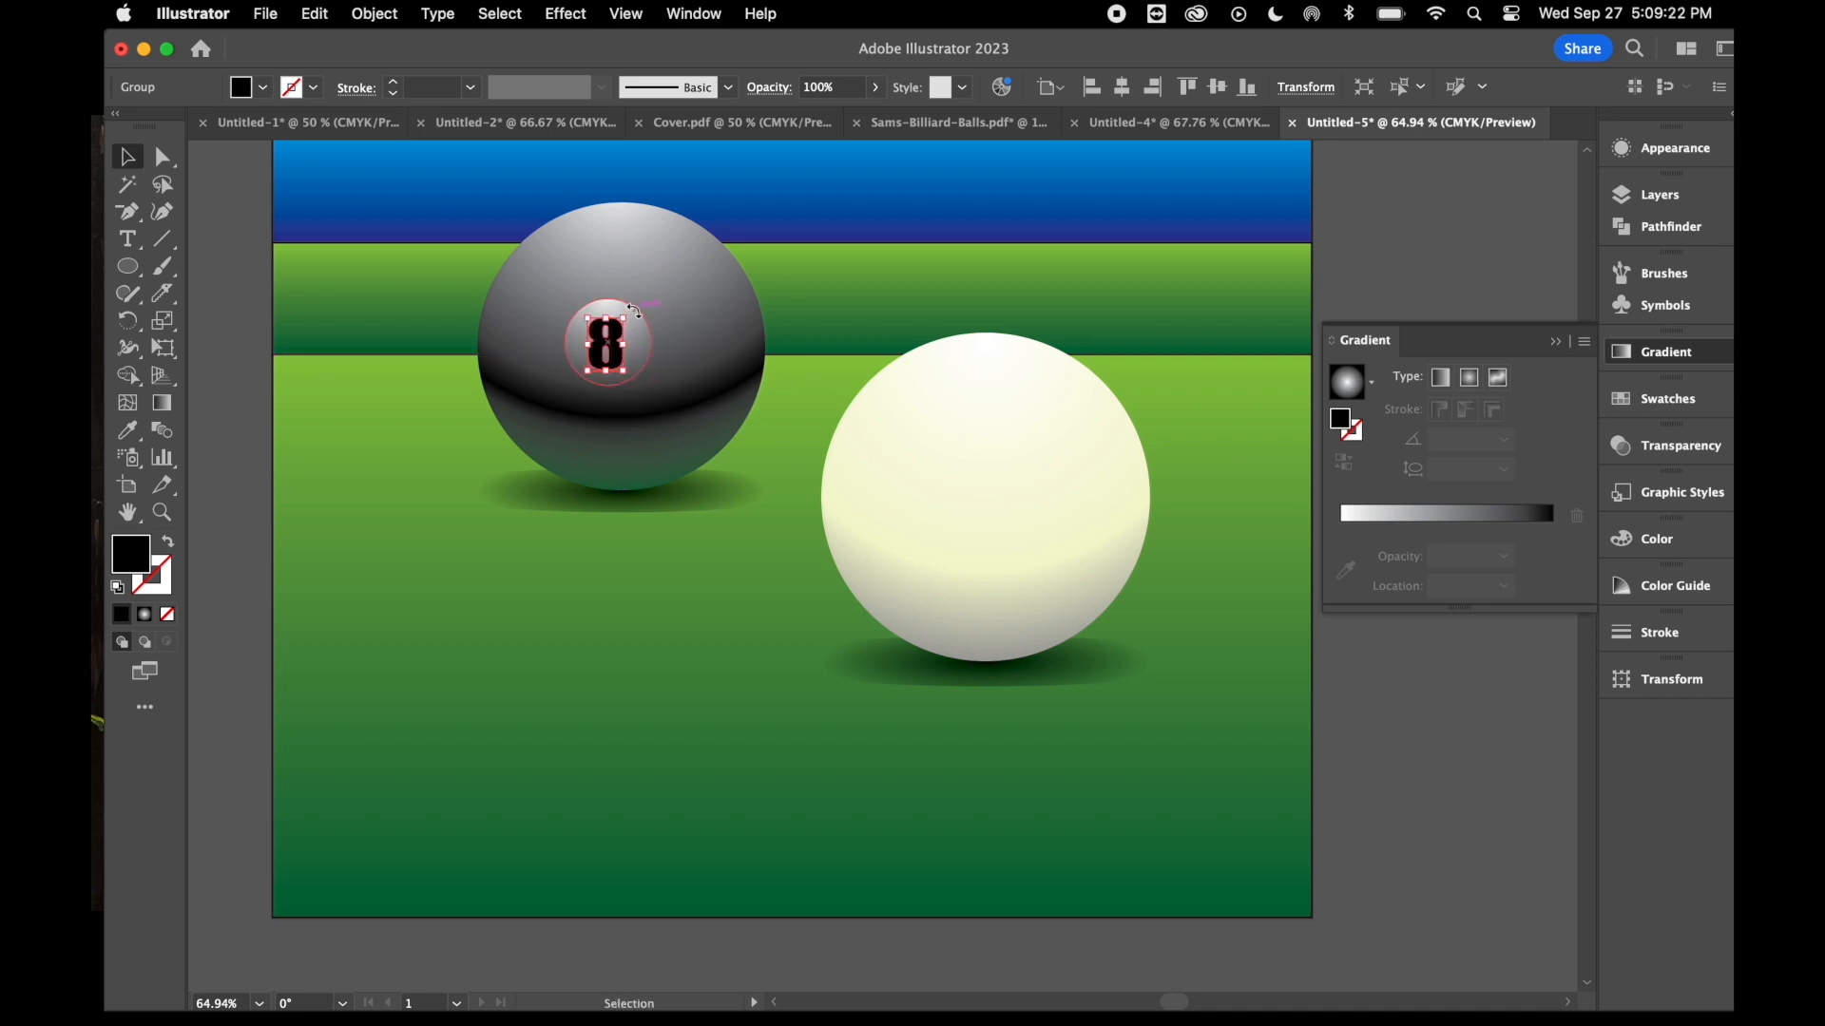
drag(632, 306, 681, 331)
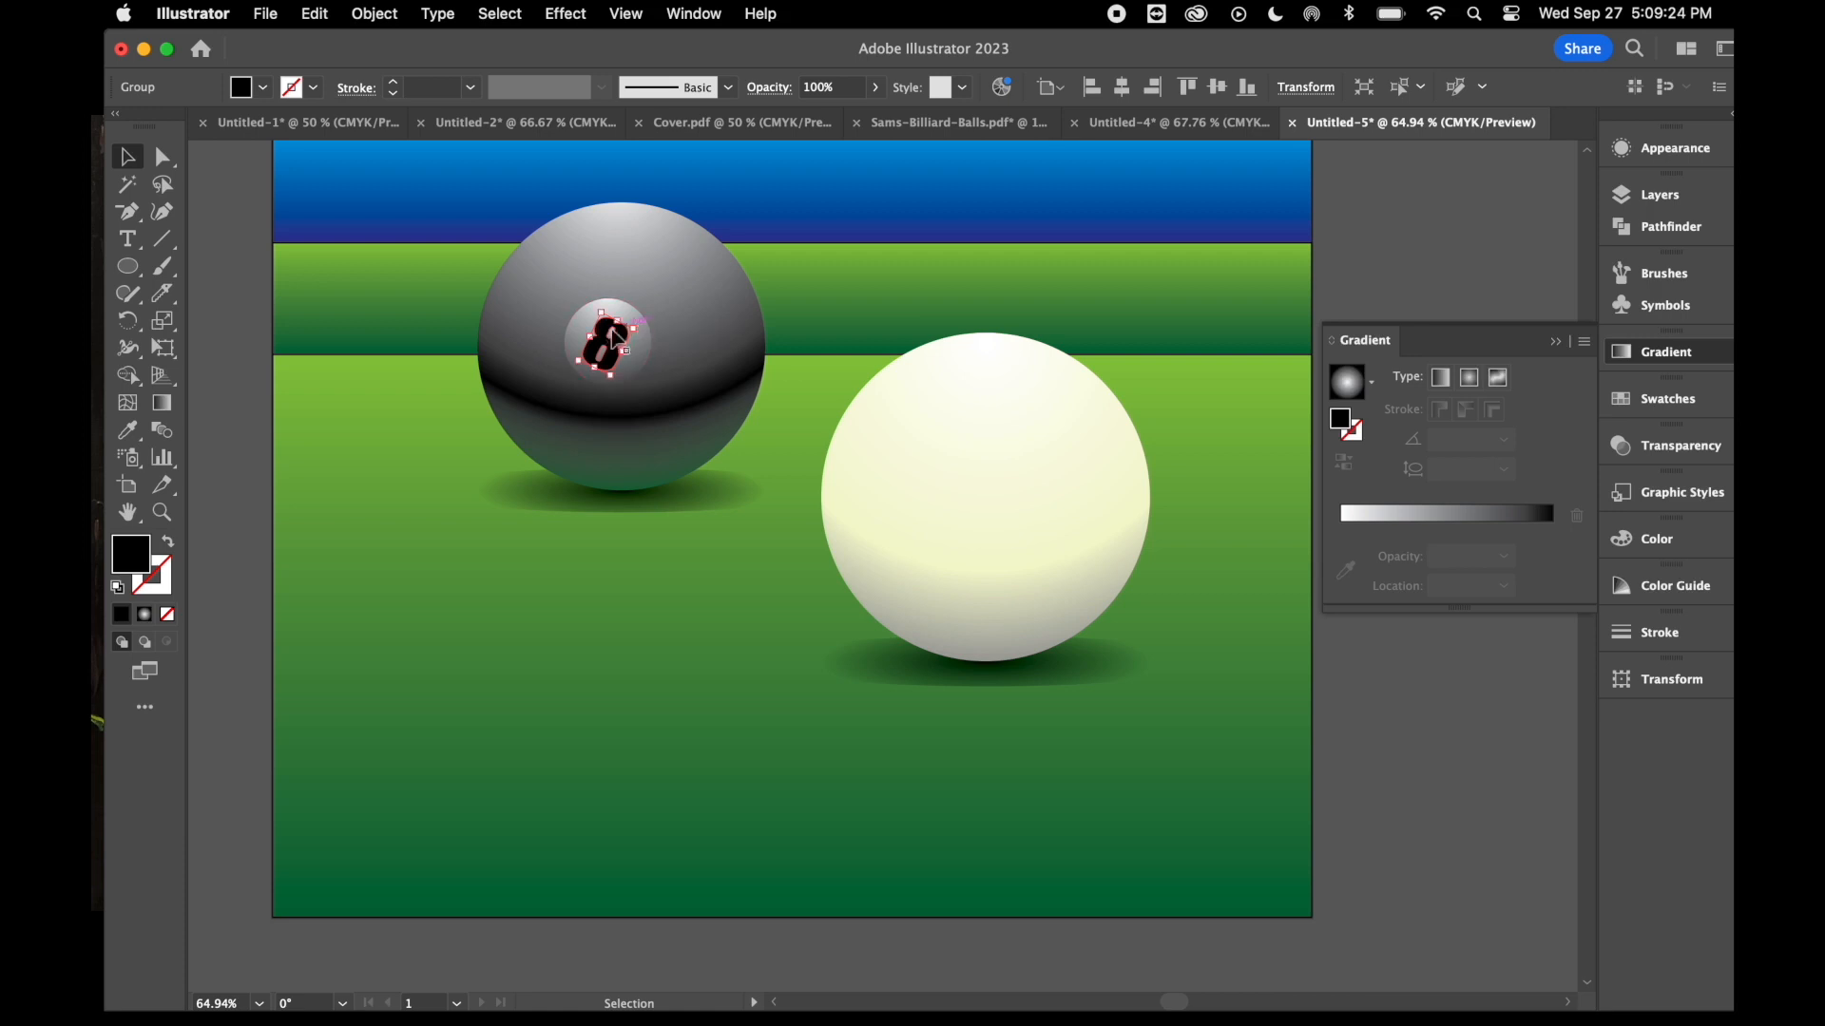
click(217, 351)
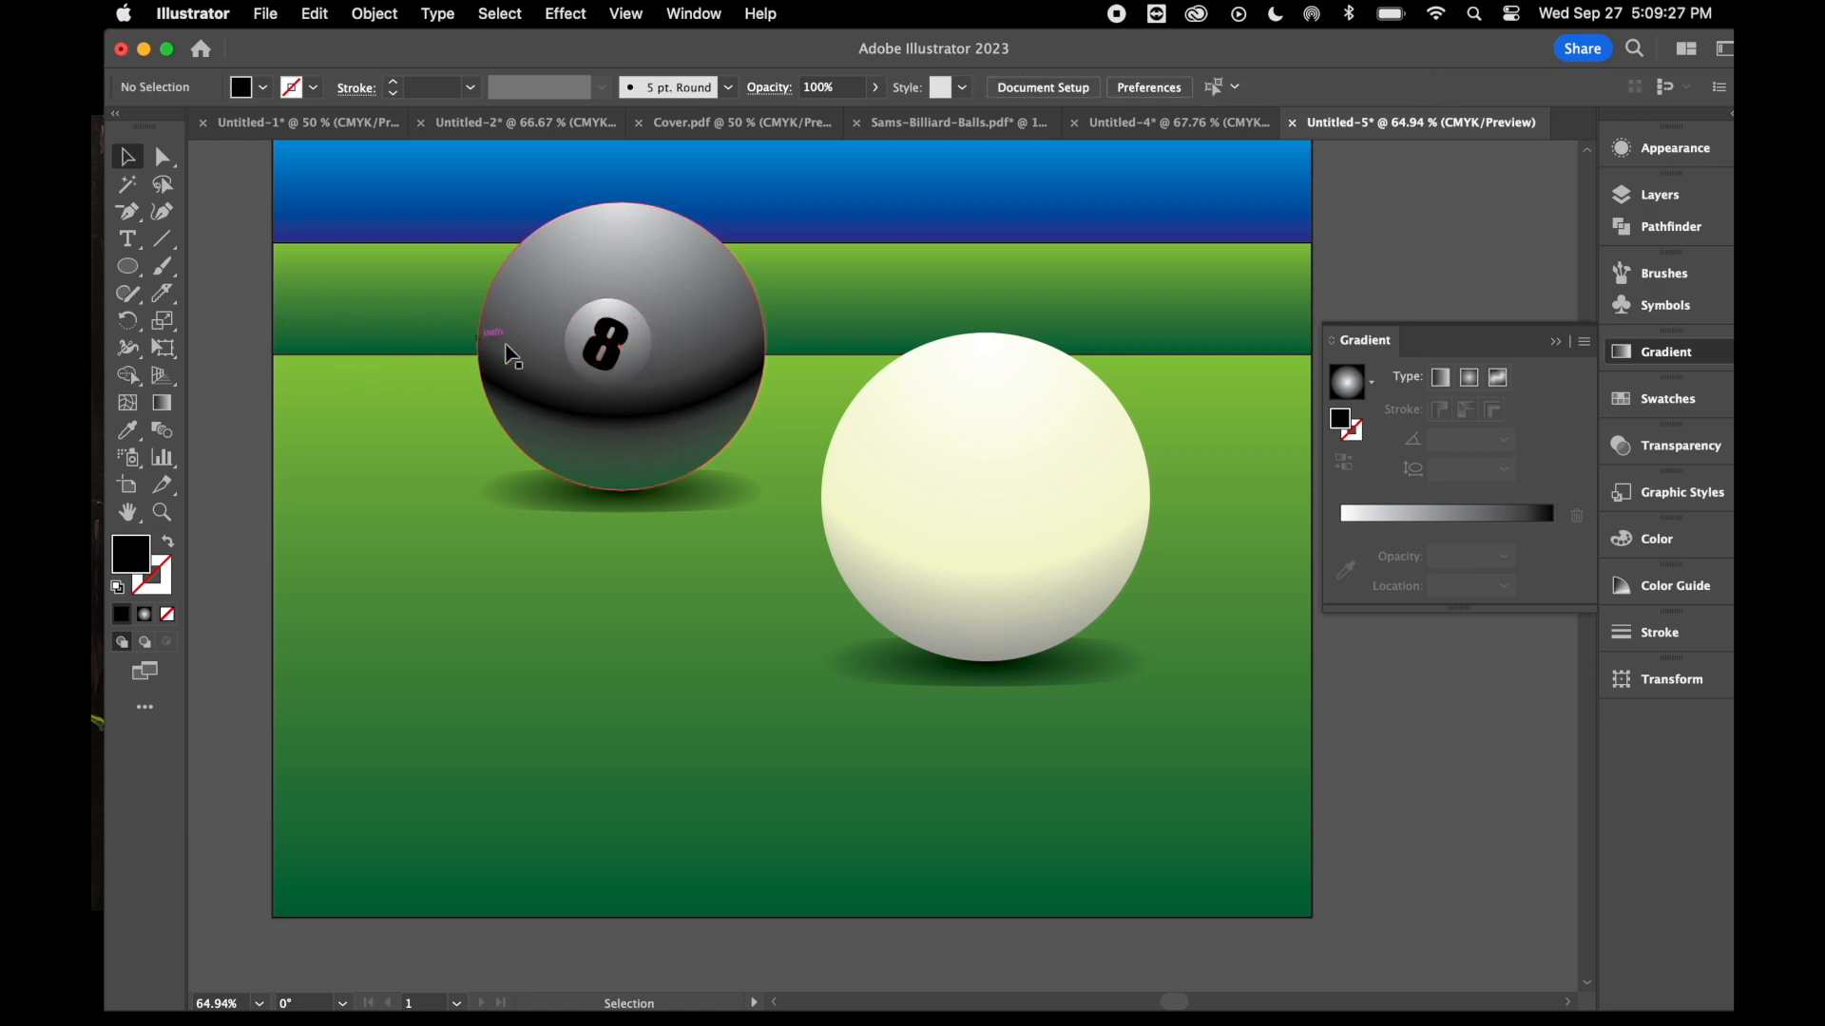
- Copy the small circle's white-to-black radial gradient onto the 8 and redirect it to run downward from the circle's upper edge
click(616, 357)
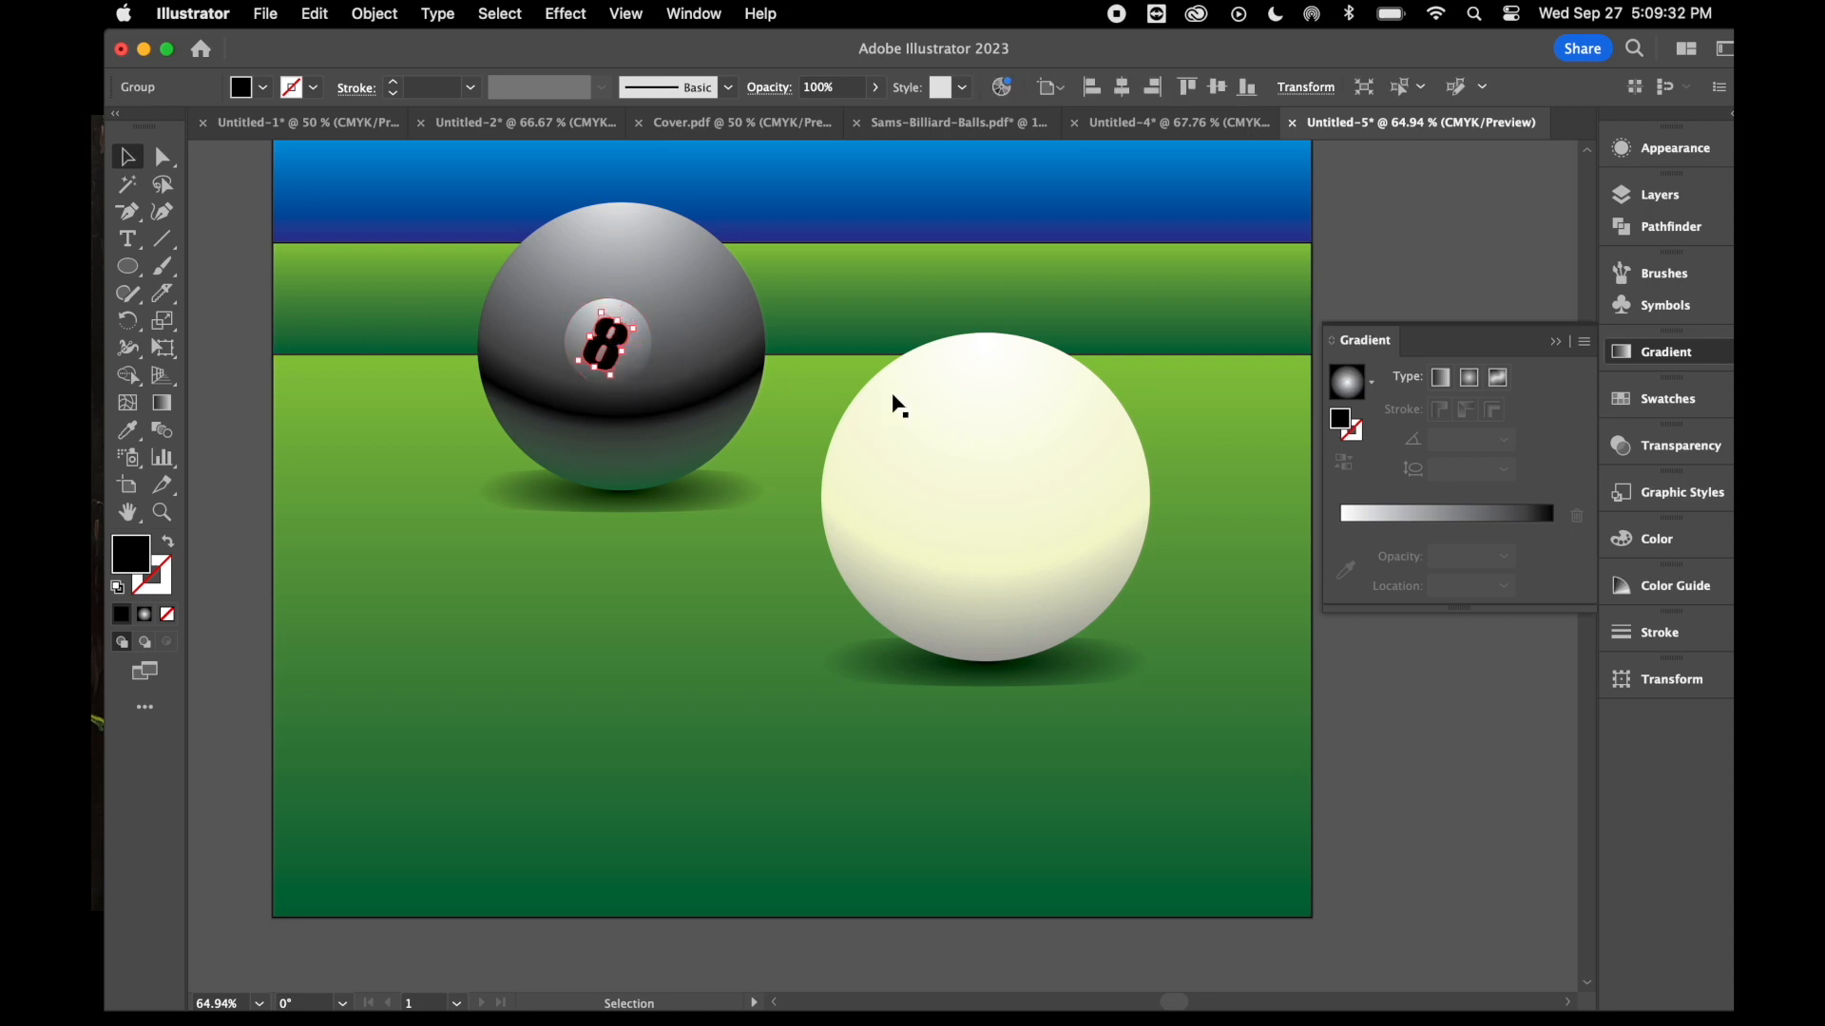
click(127, 429)
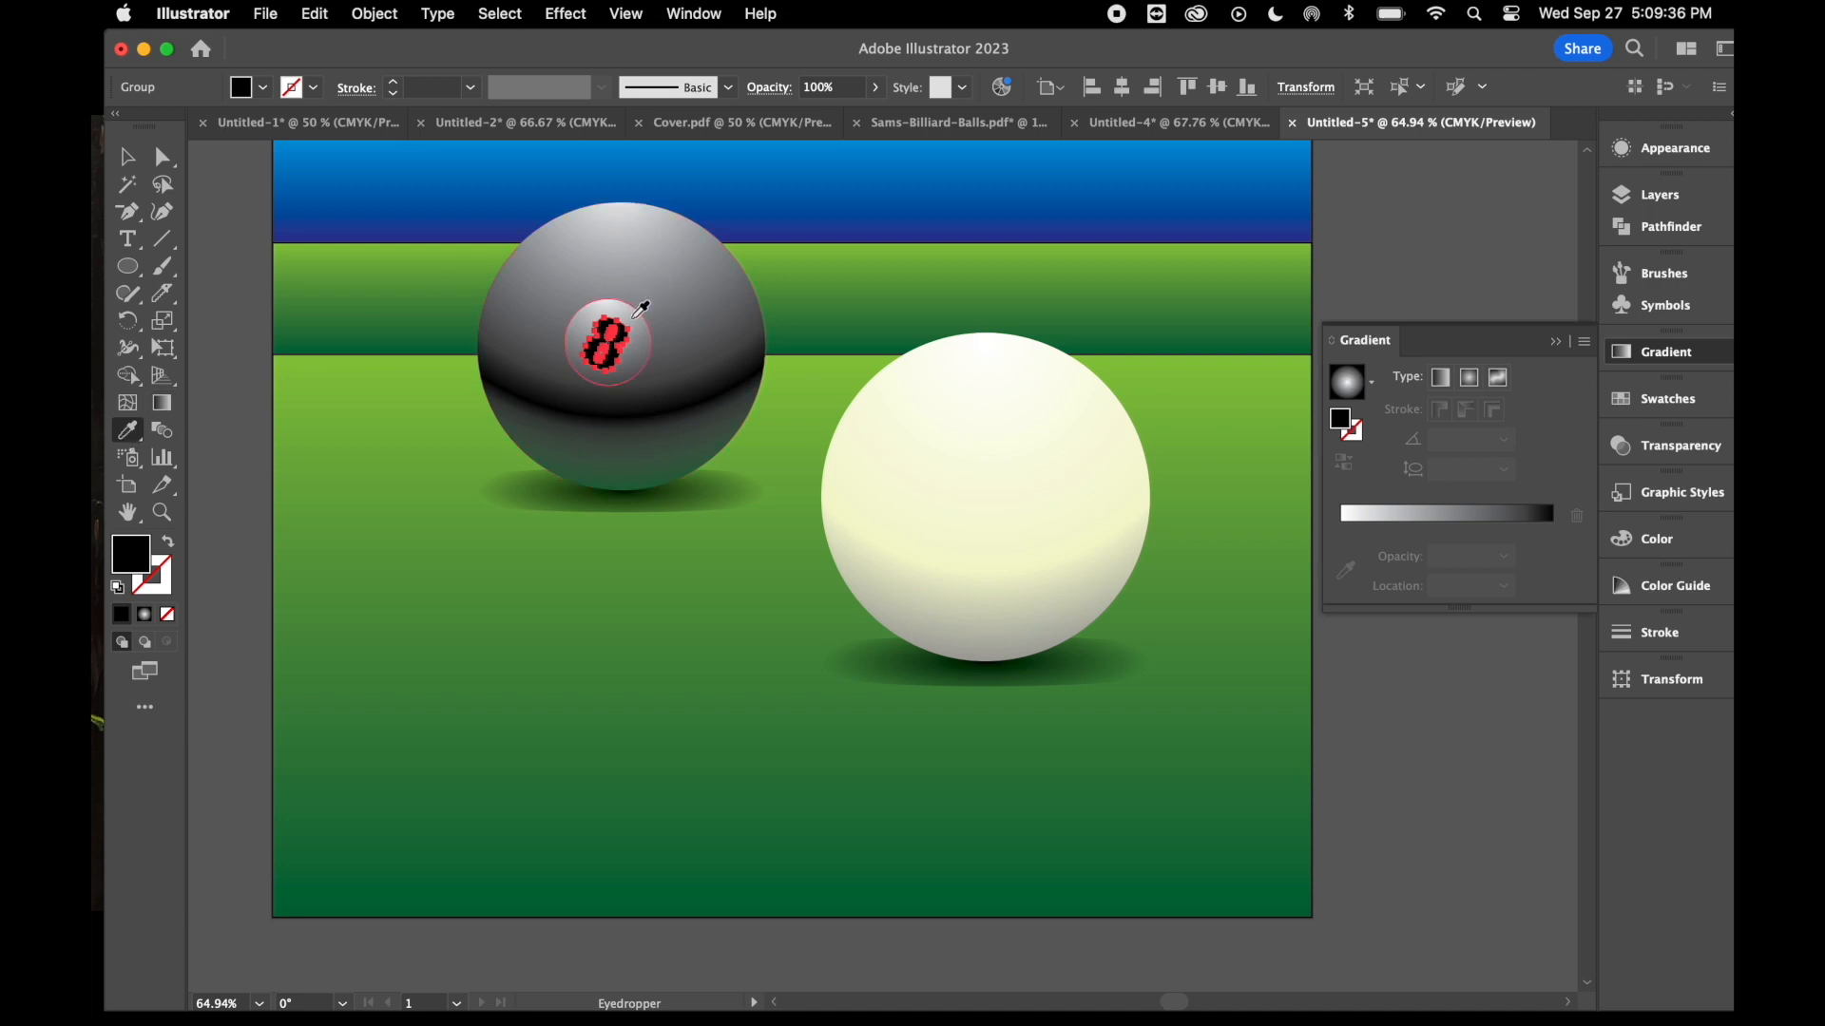
click(642, 309)
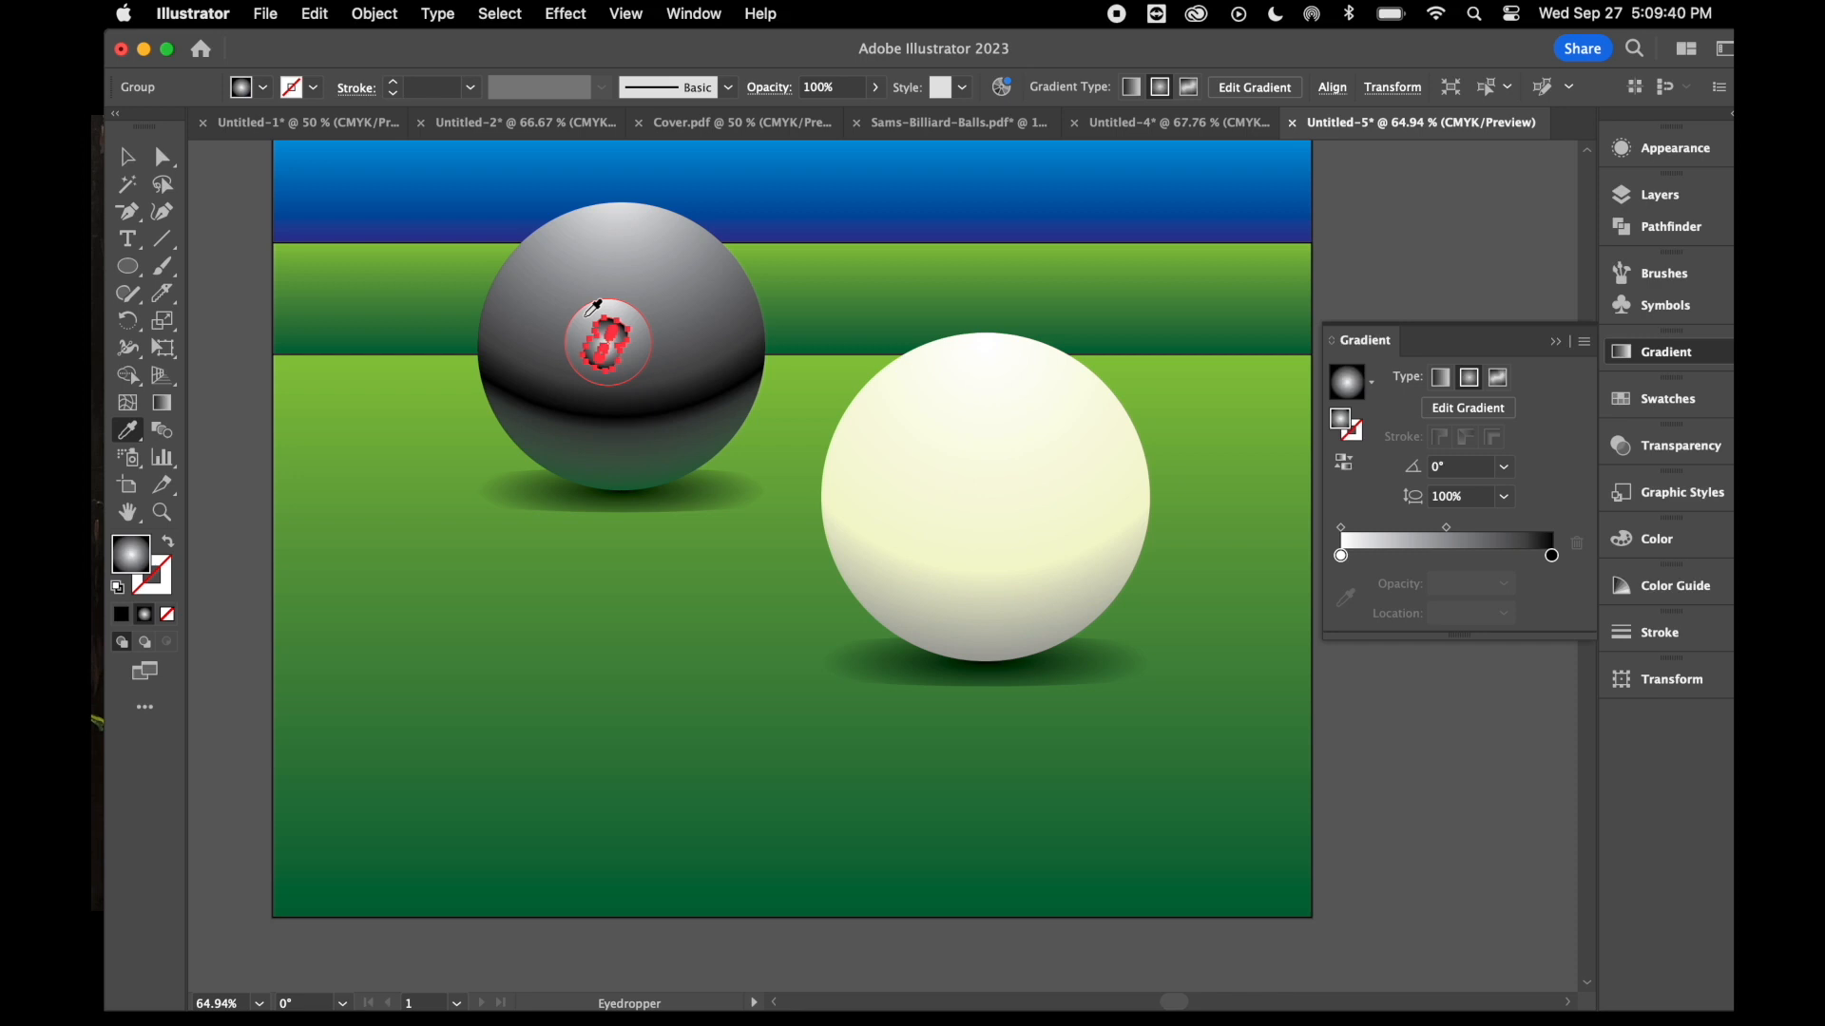
click(167, 407)
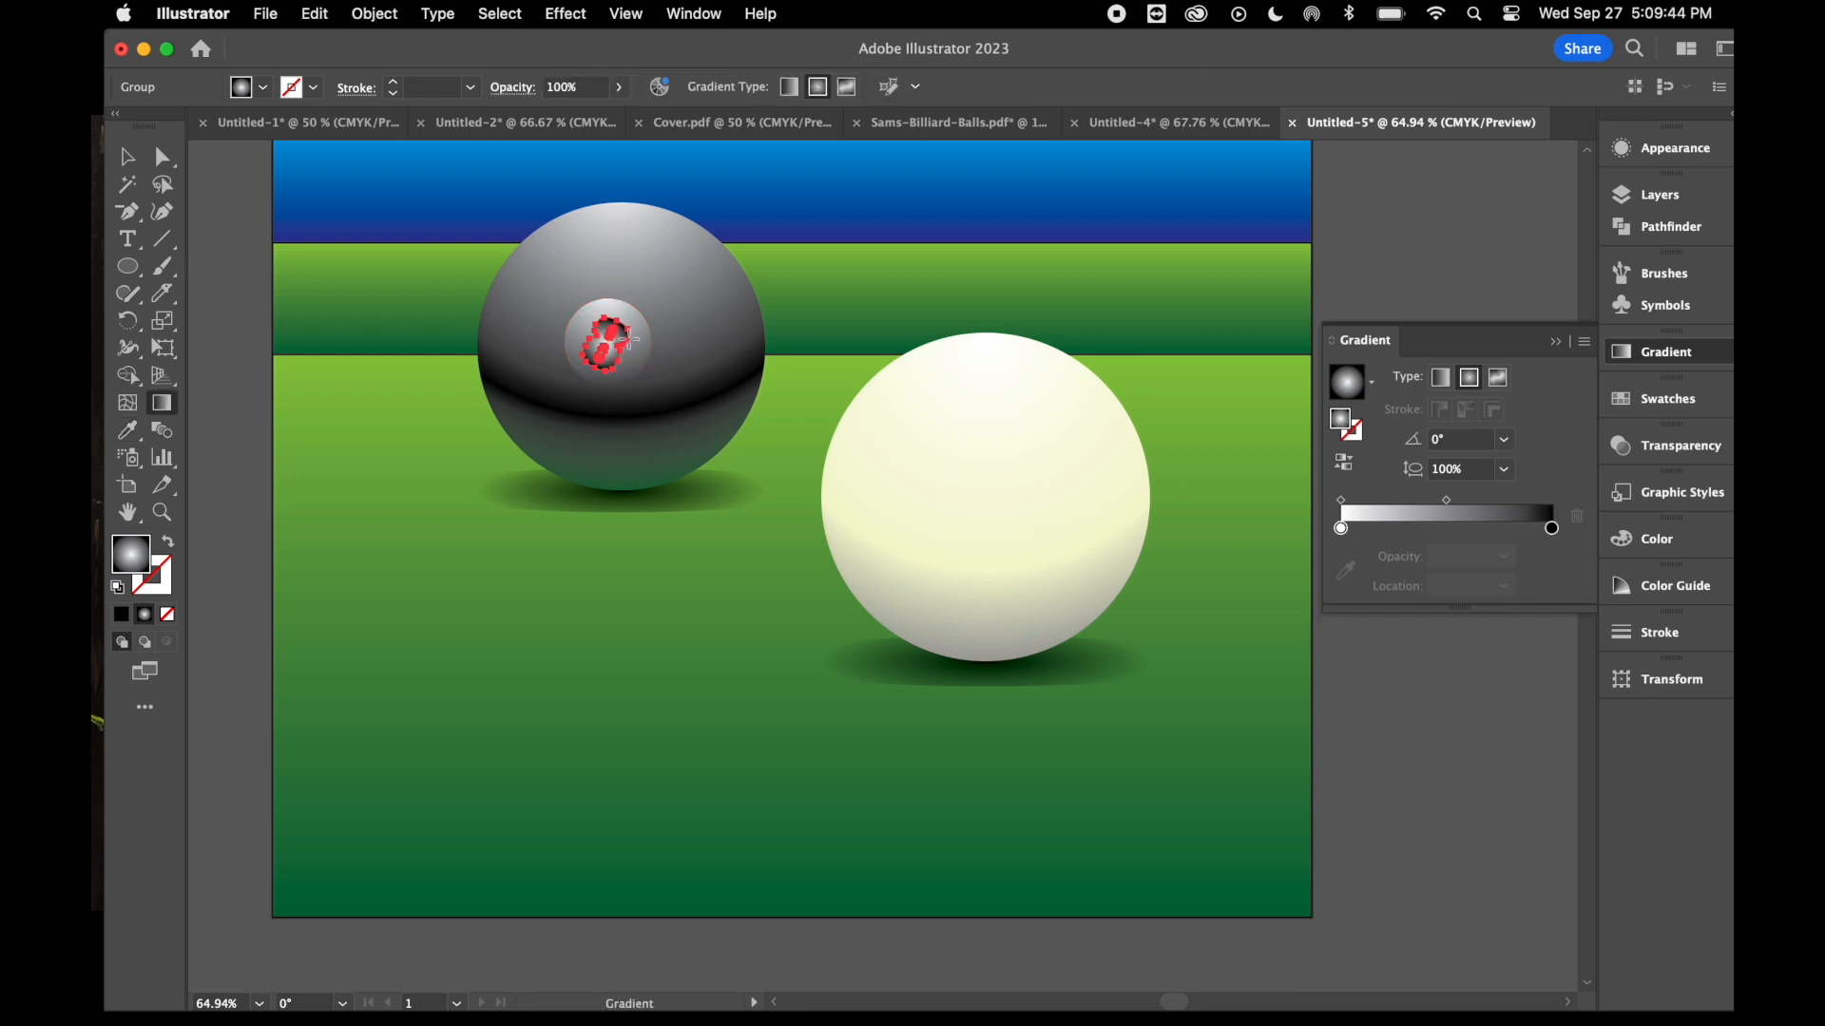
drag(607, 309, 606, 362)
click(126, 156)
click(219, 231)
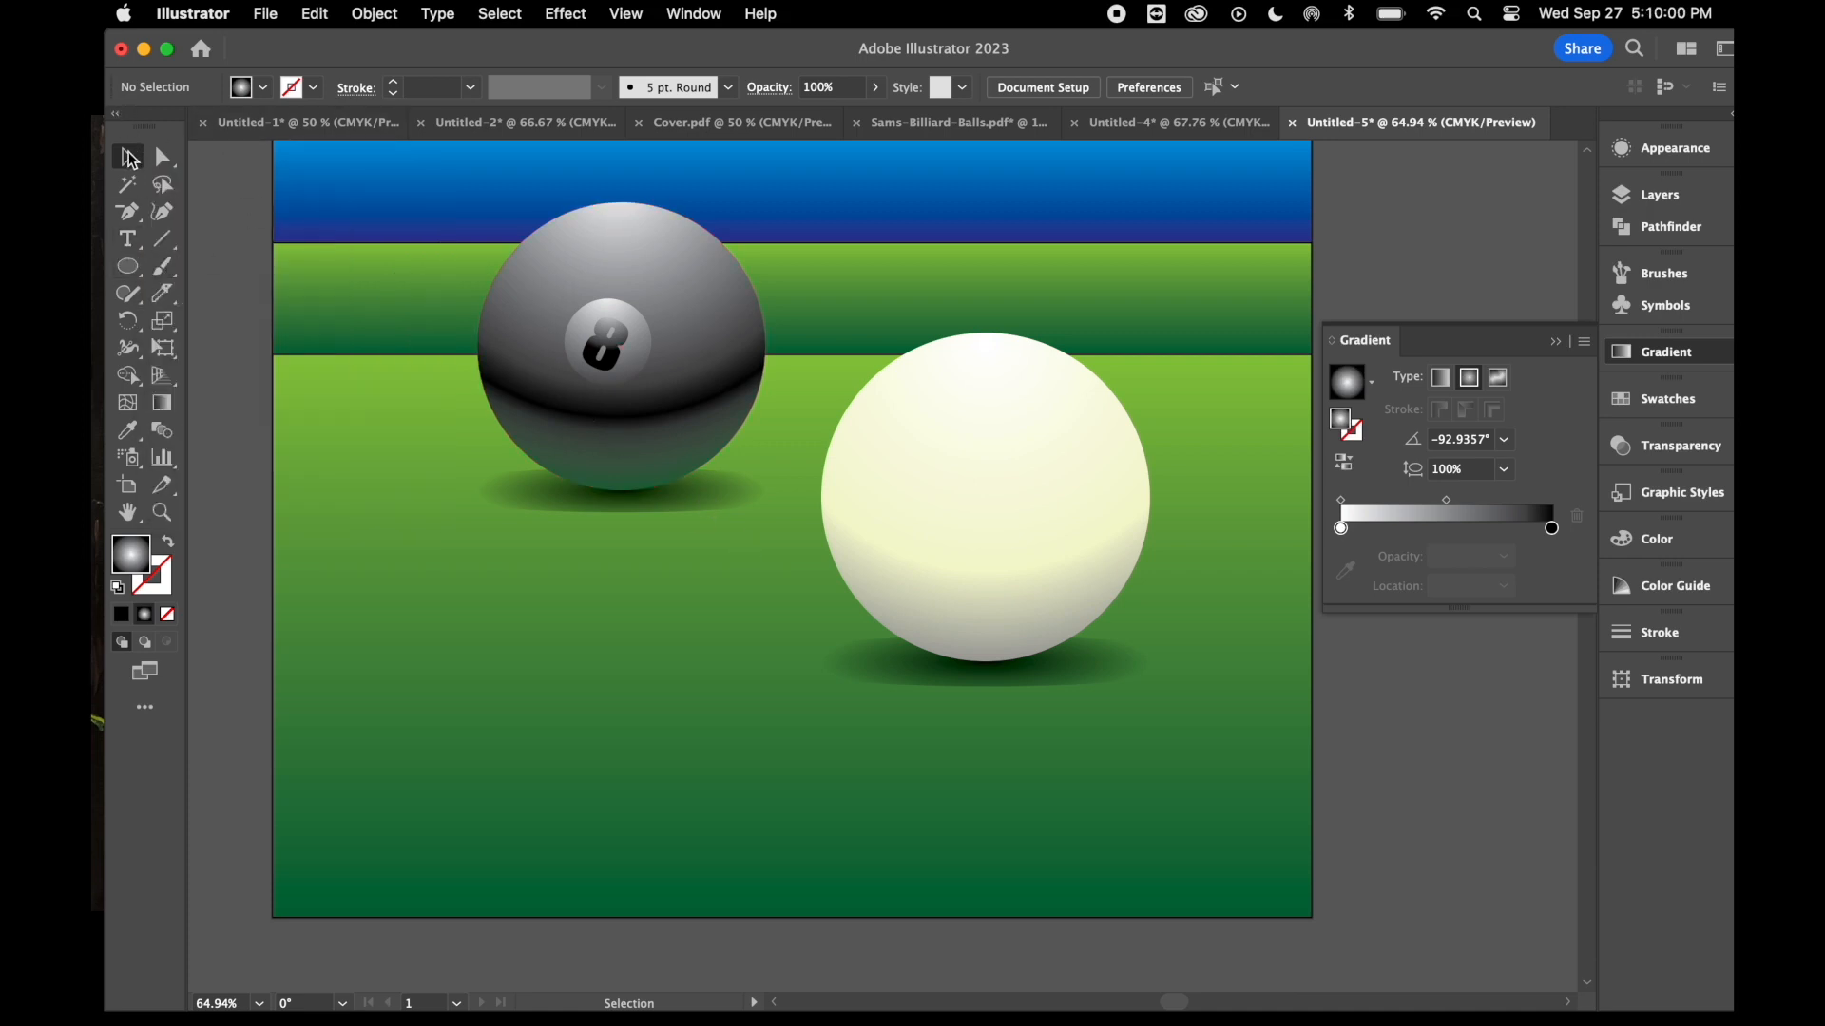
- Duplicate the whole 8-ball with its shadow and place the copy below the original on the green table
drag(754, 584, 472, 207)
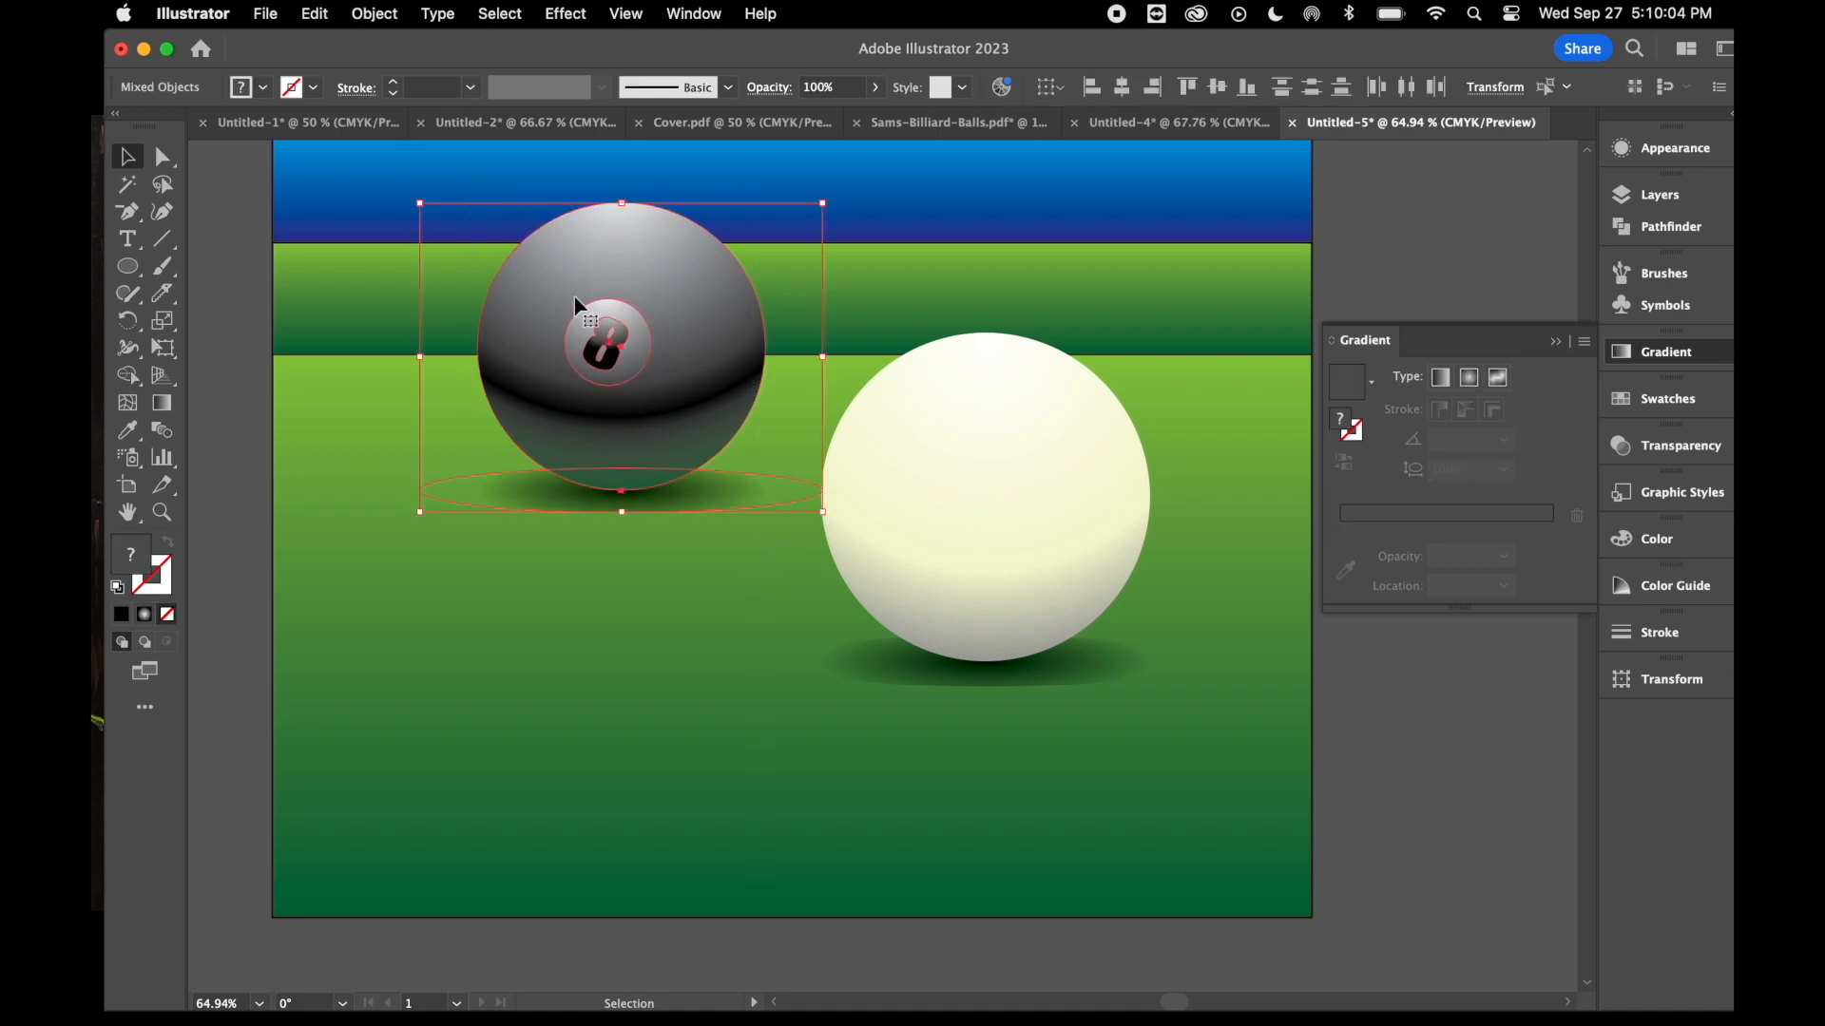
key(a)
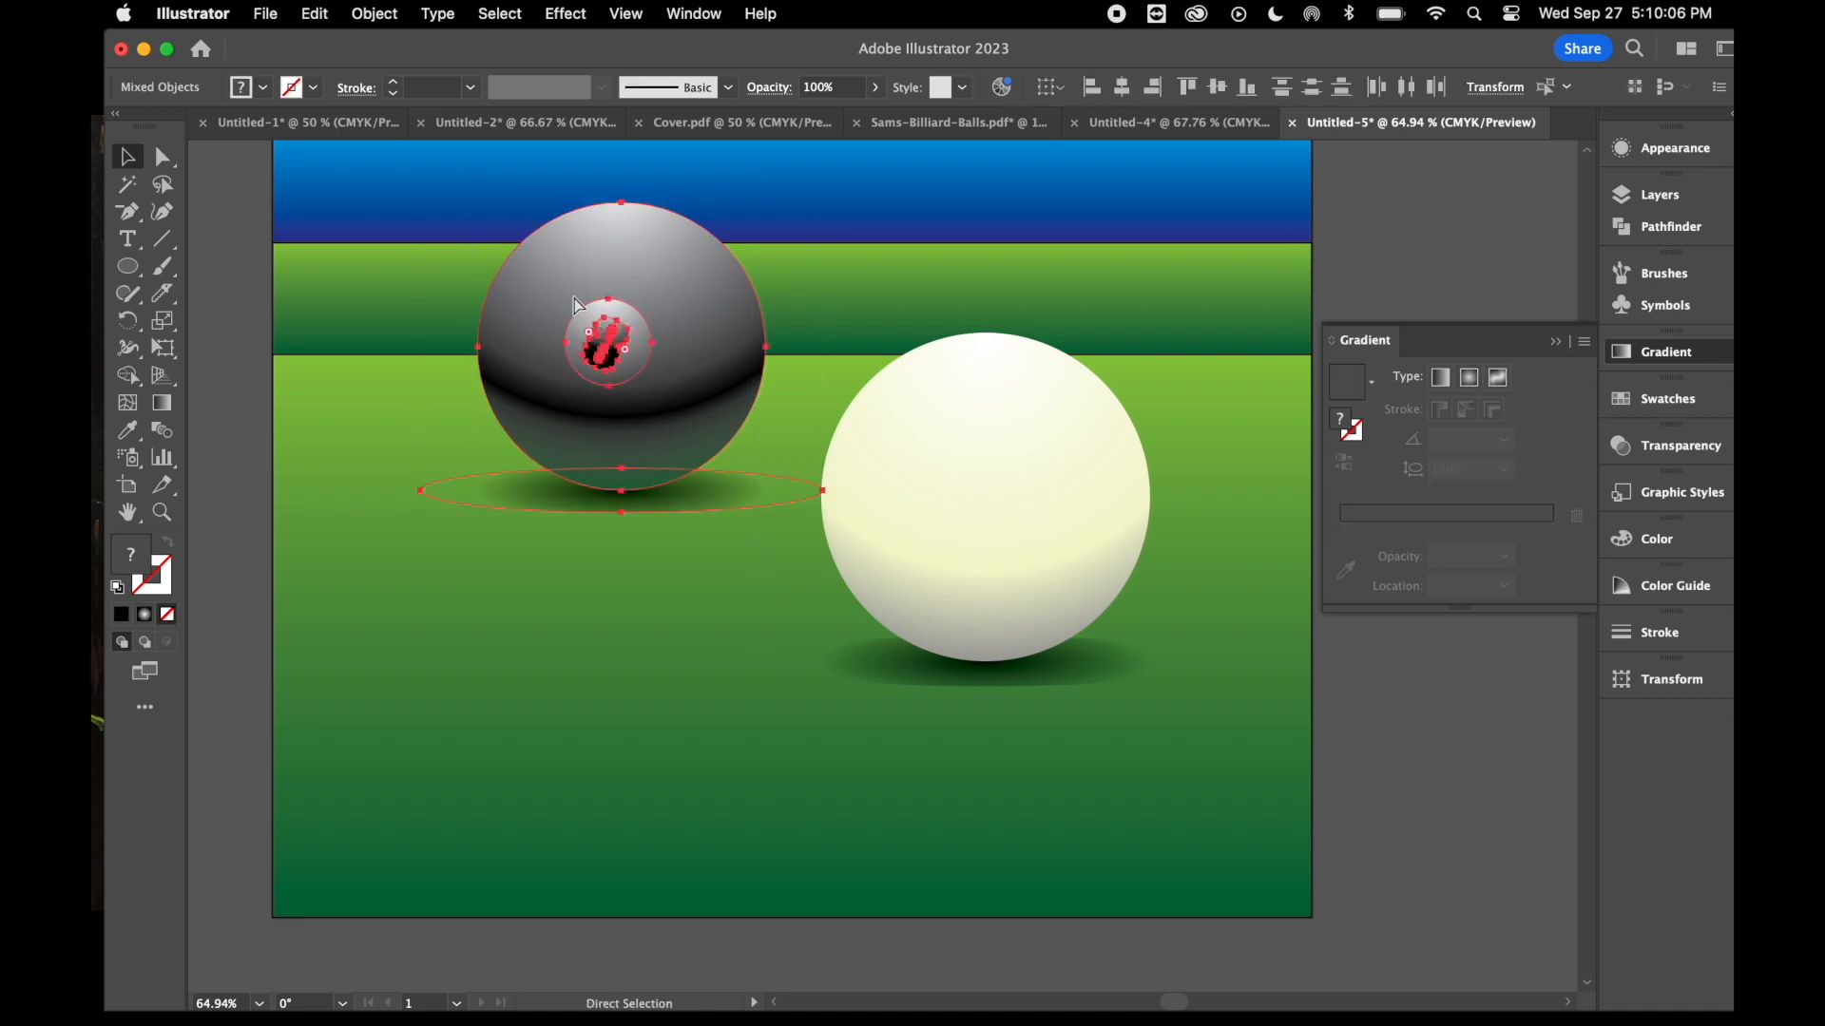
drag(574, 299, 828, 503)
key(v)
drag(941, 608, 613, 746)
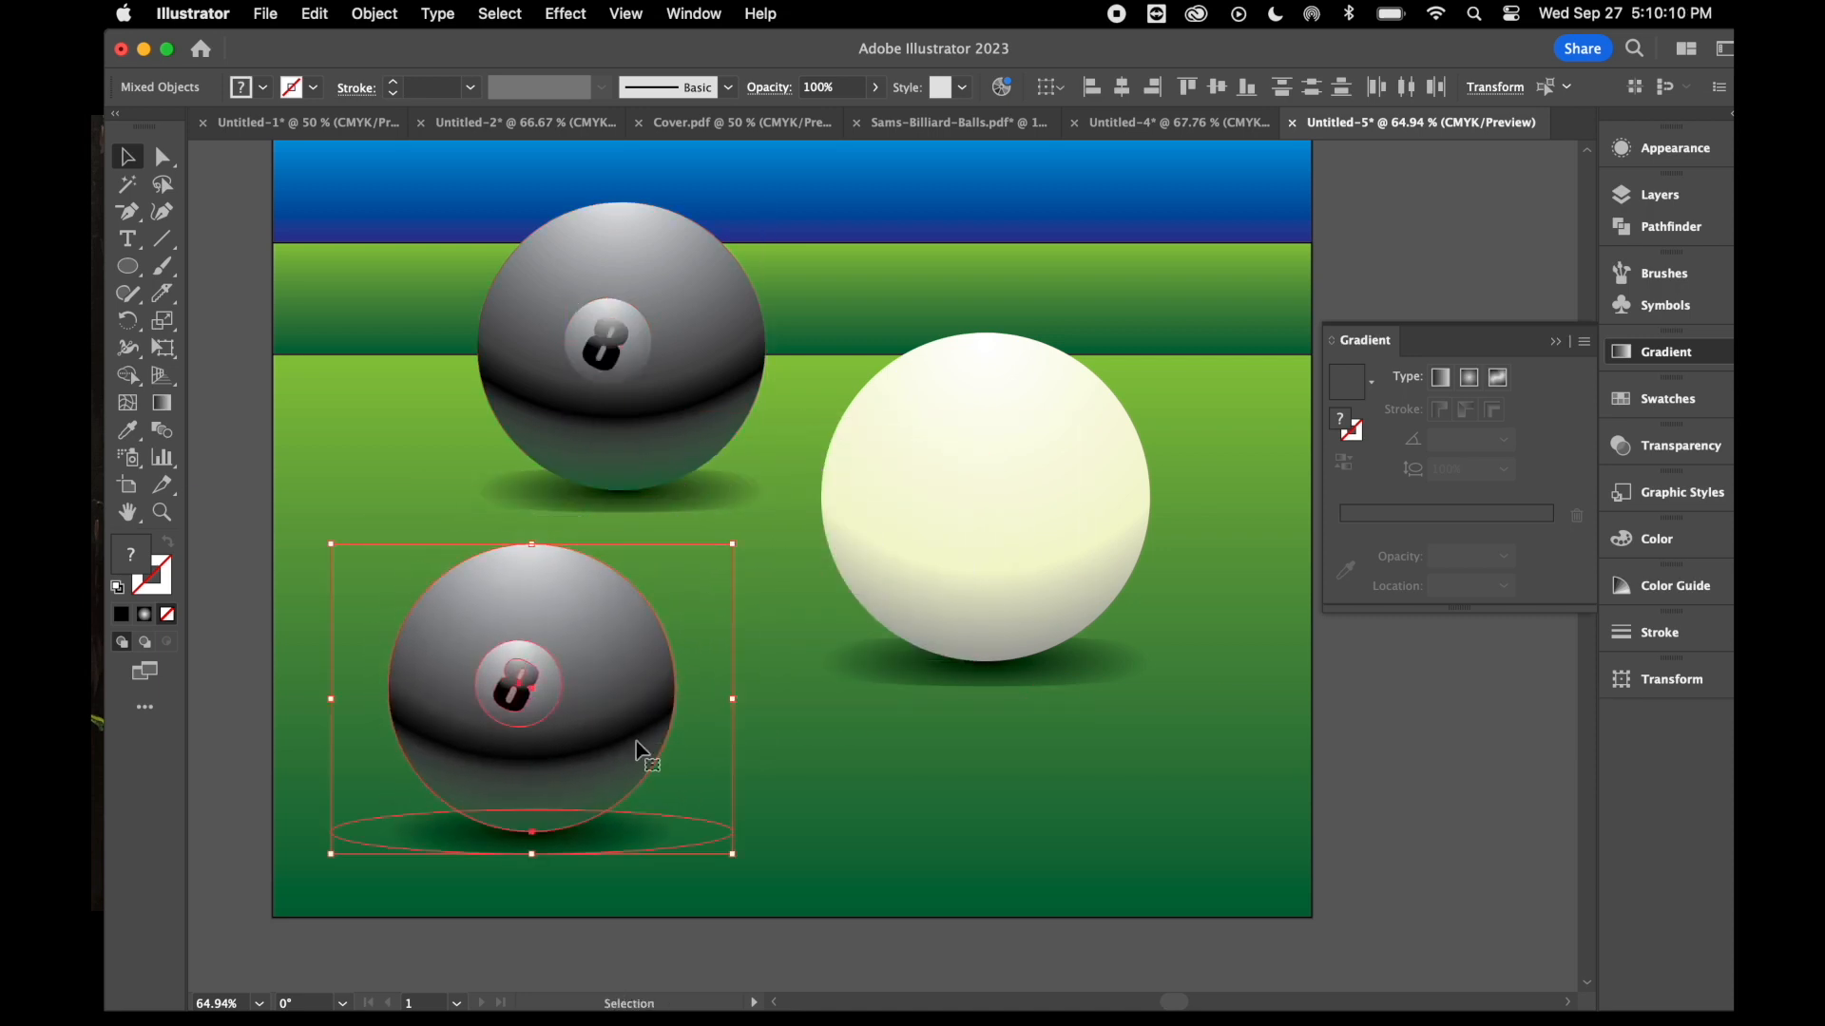
- Enlarge the duplicated ball group to about 125% of the original 8-ball's size and adjust its position
drag(735, 544, 809, 487)
drag(655, 692, 678, 725)
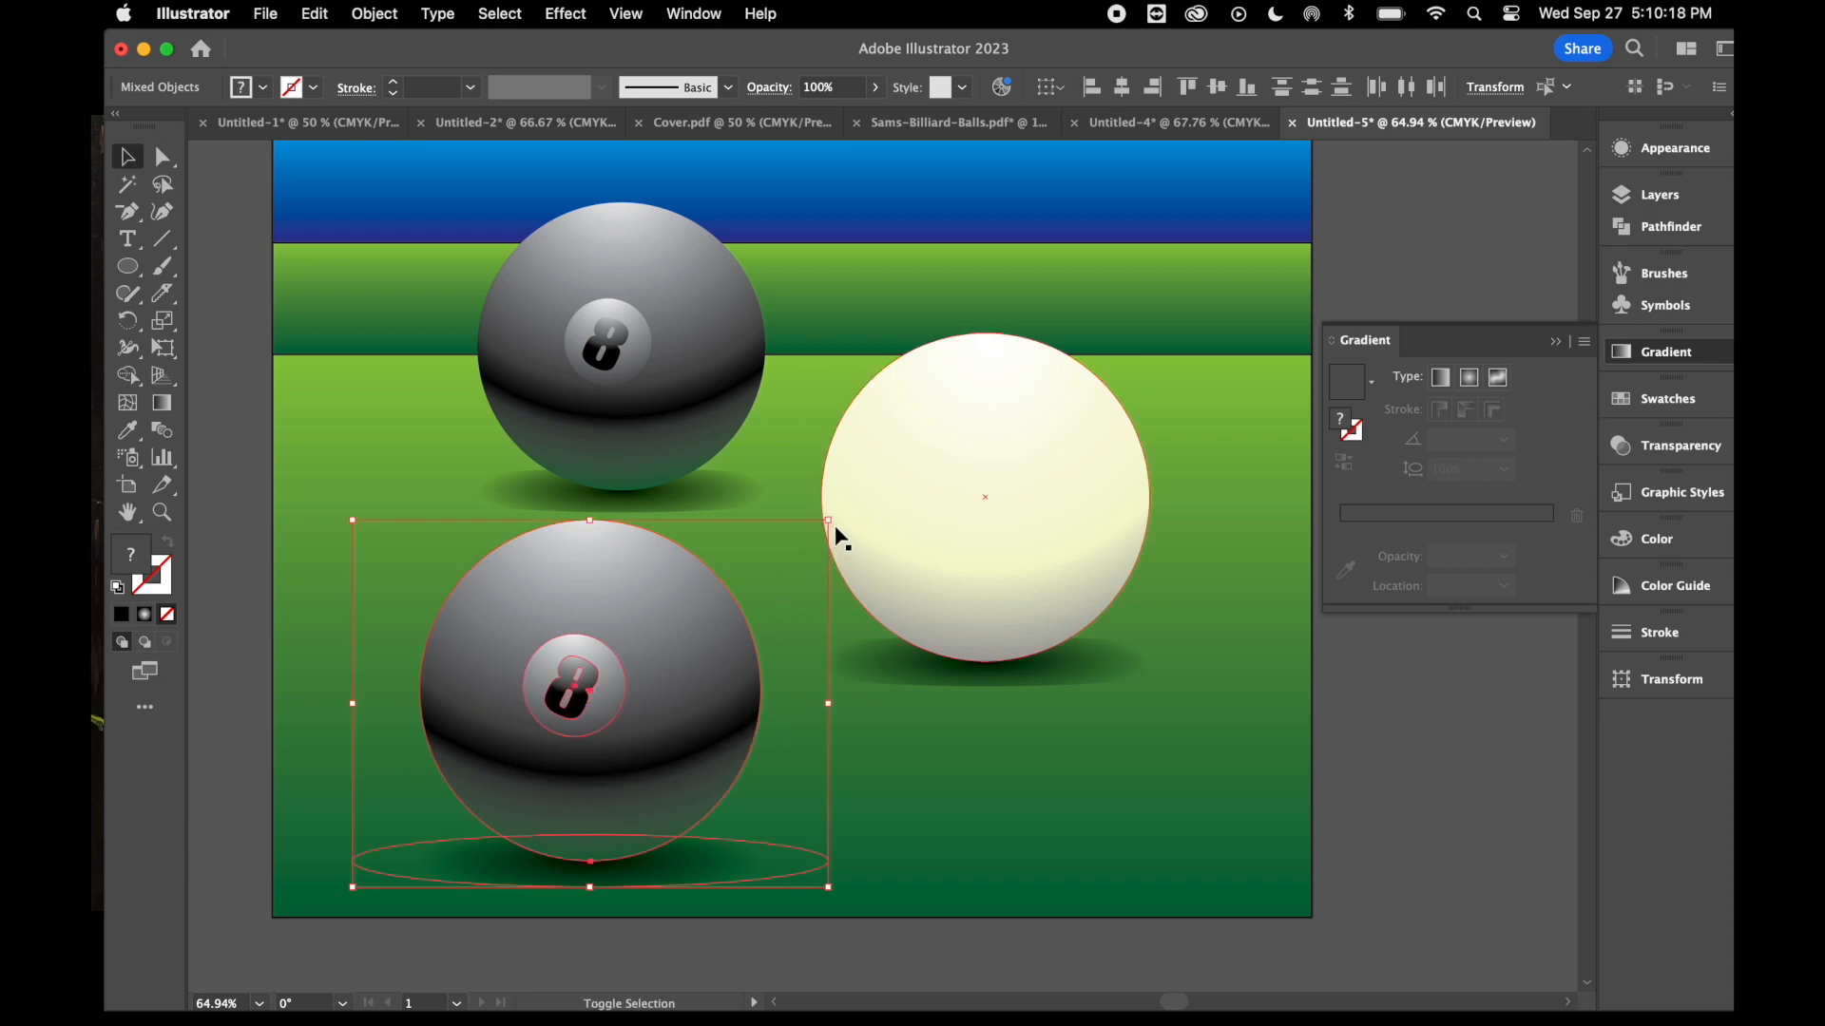
drag(831, 518, 847, 507)
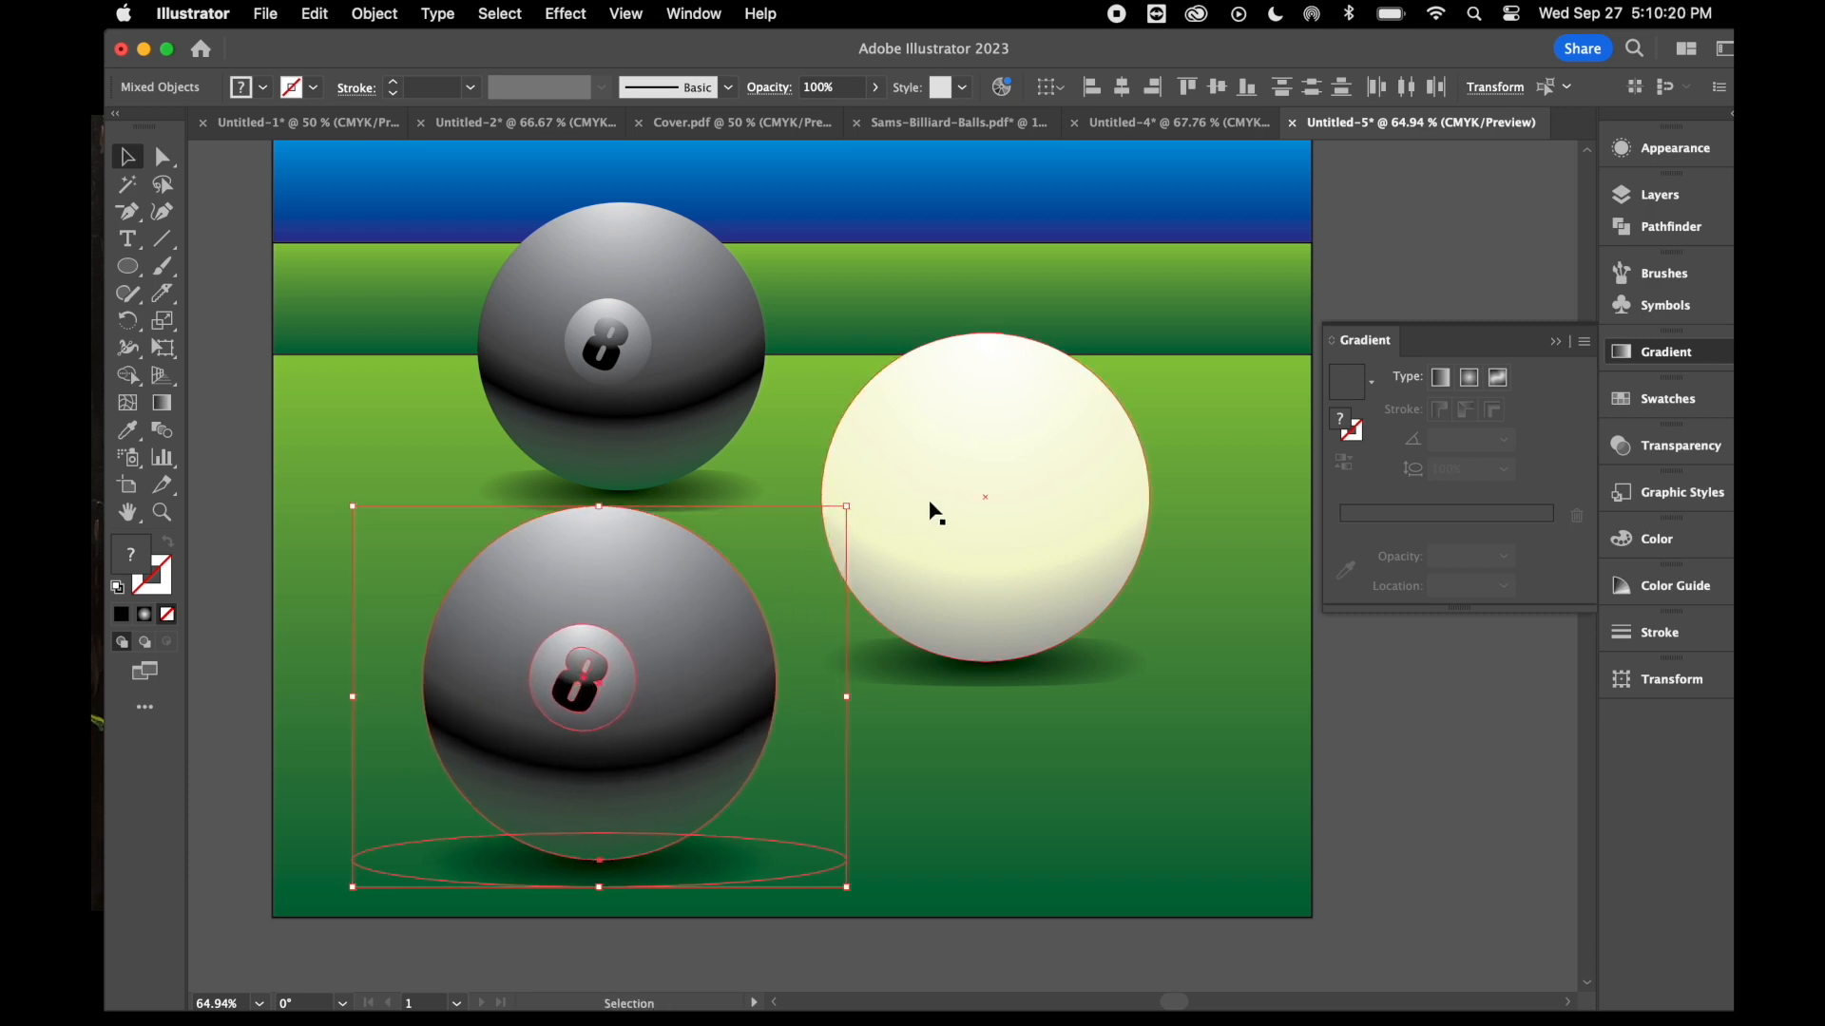
- Shrink the cue ball and its shadow slightly and move them right, away from the other balls
click(895, 317)
click(1022, 715)
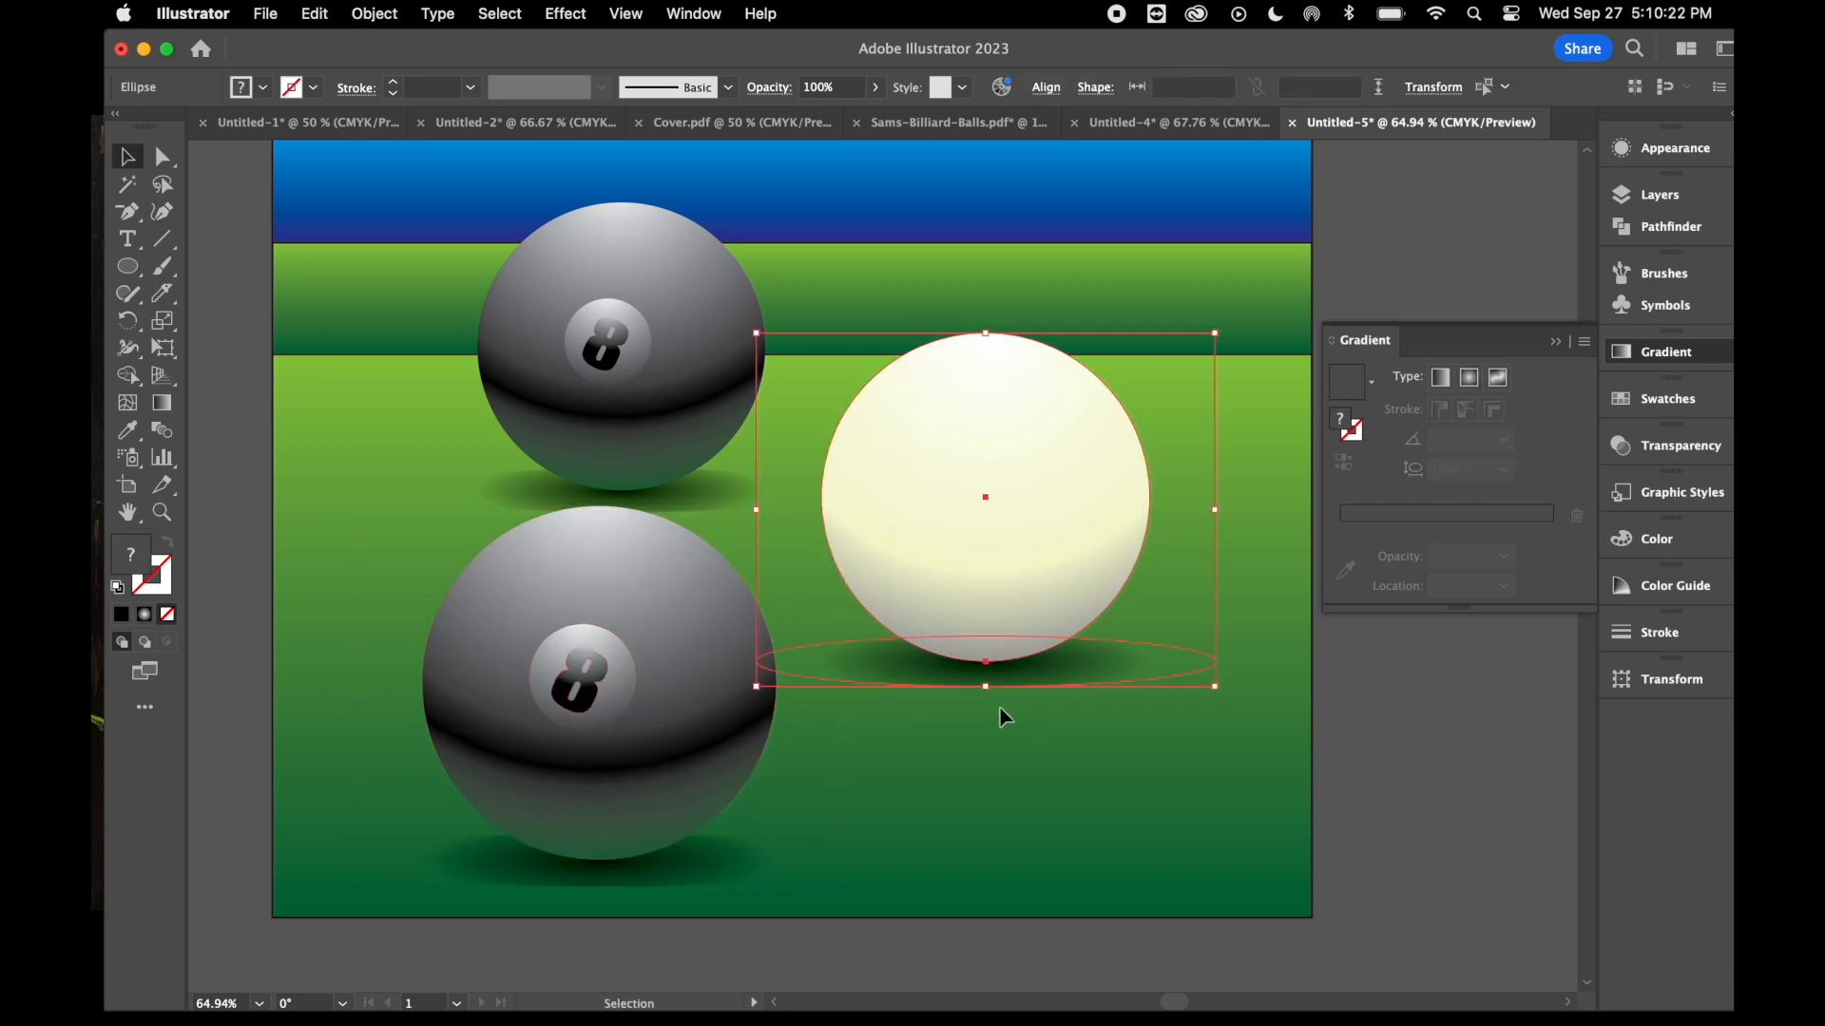
drag(993, 687, 989, 664)
drag(994, 585, 1097, 591)
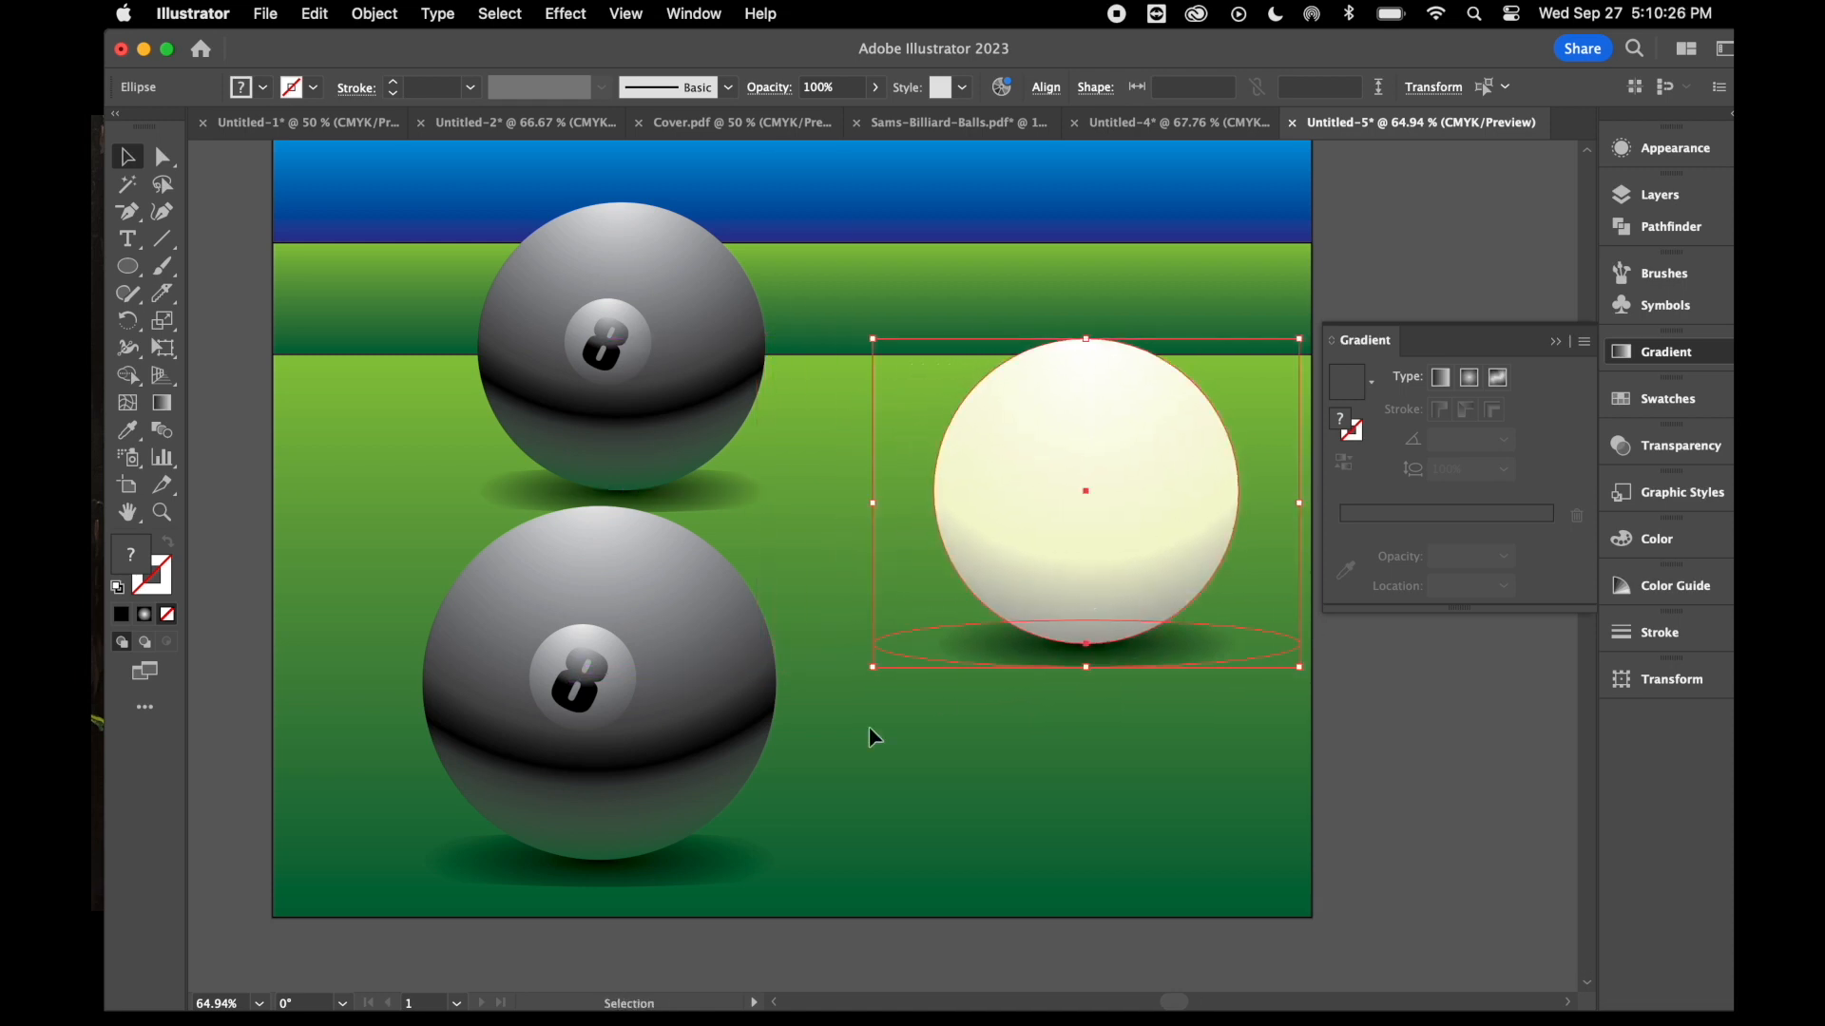
- Shift the duplicated 8-ball with its shadow slightly right and down, nearer the table's middle
drag(787, 577, 566, 922)
drag(604, 853, 672, 869)
click(241, 688)
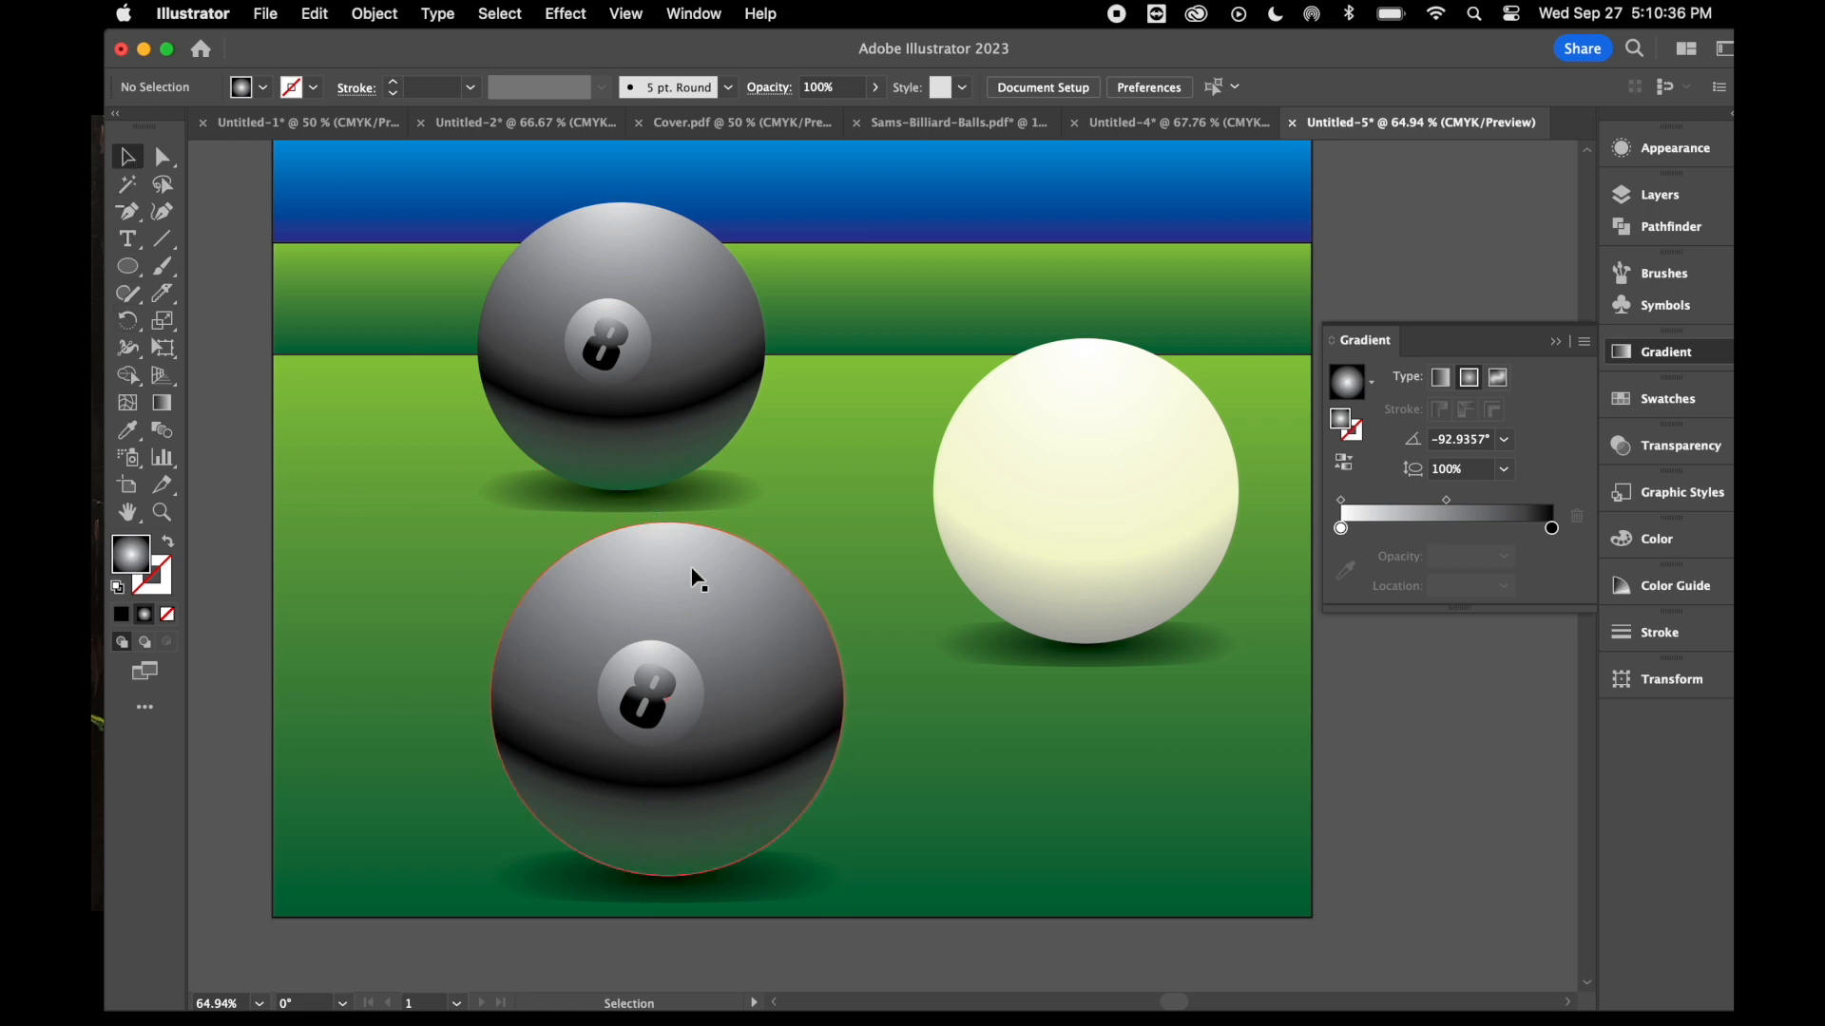
- Apply the cue ball's cream gradient to the body of the duplicated ball with the Eyedropper
click(732, 598)
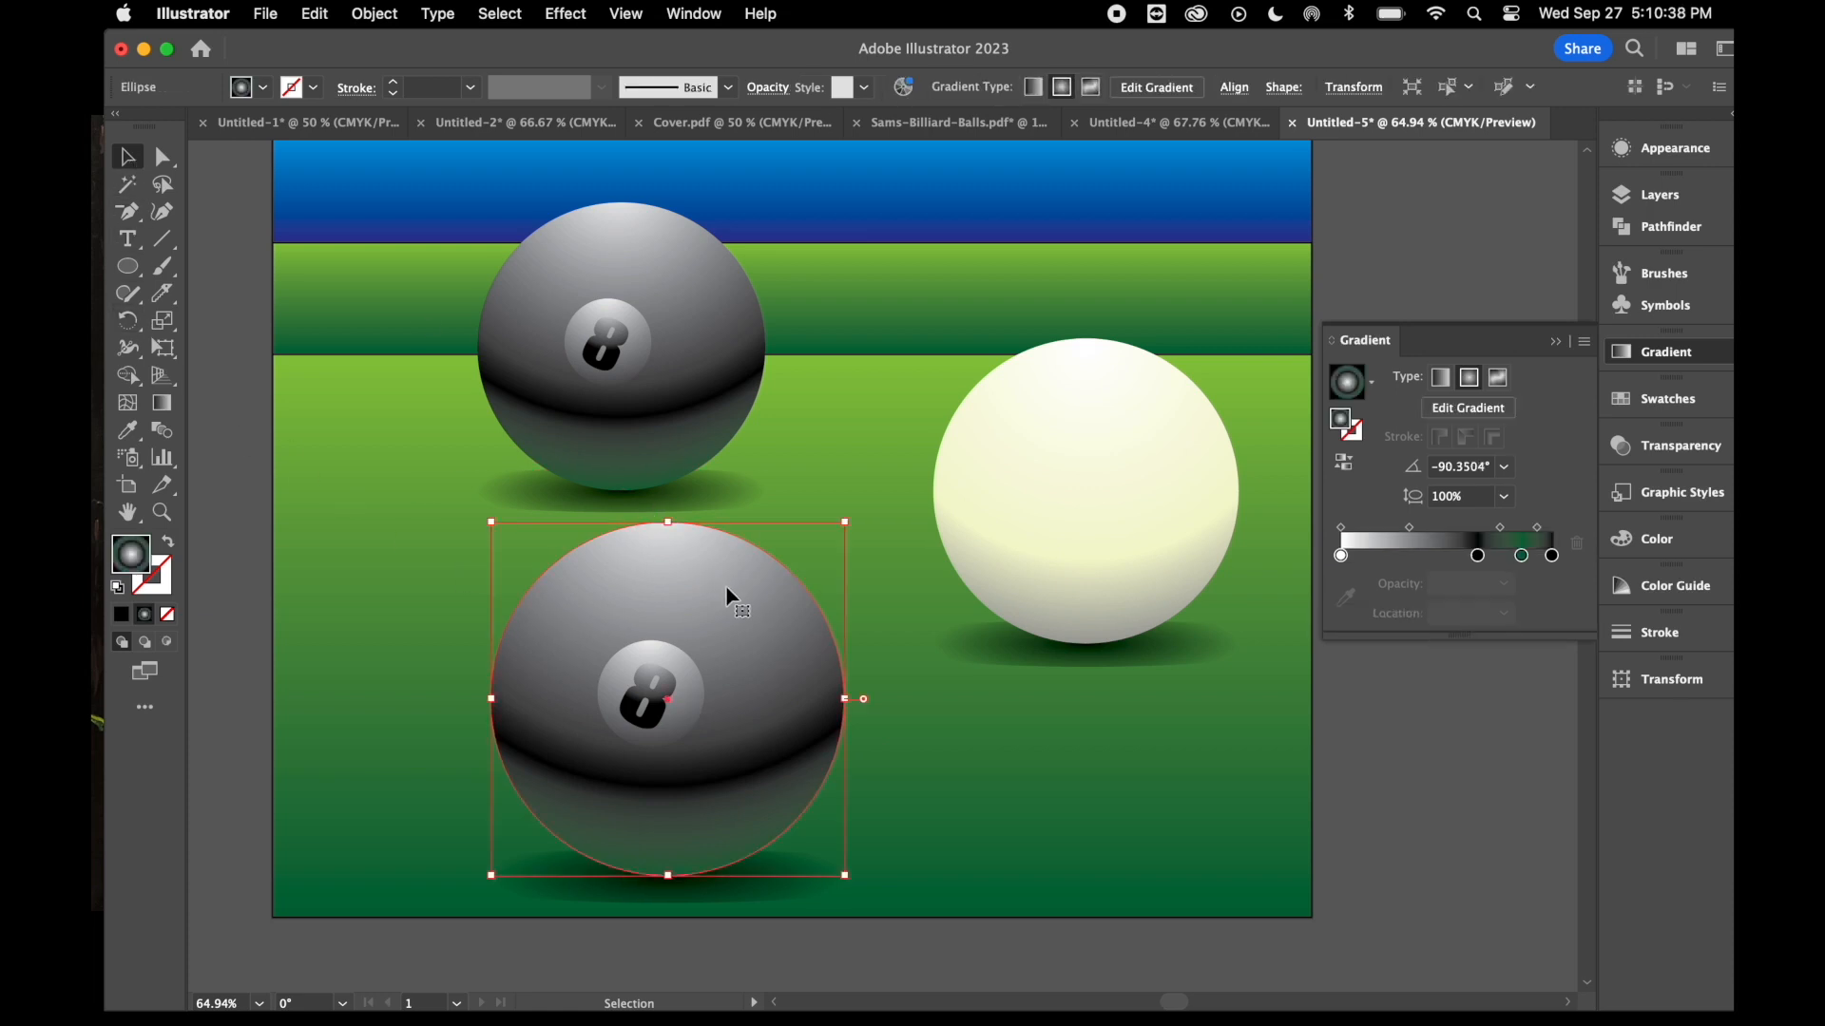
click(138, 436)
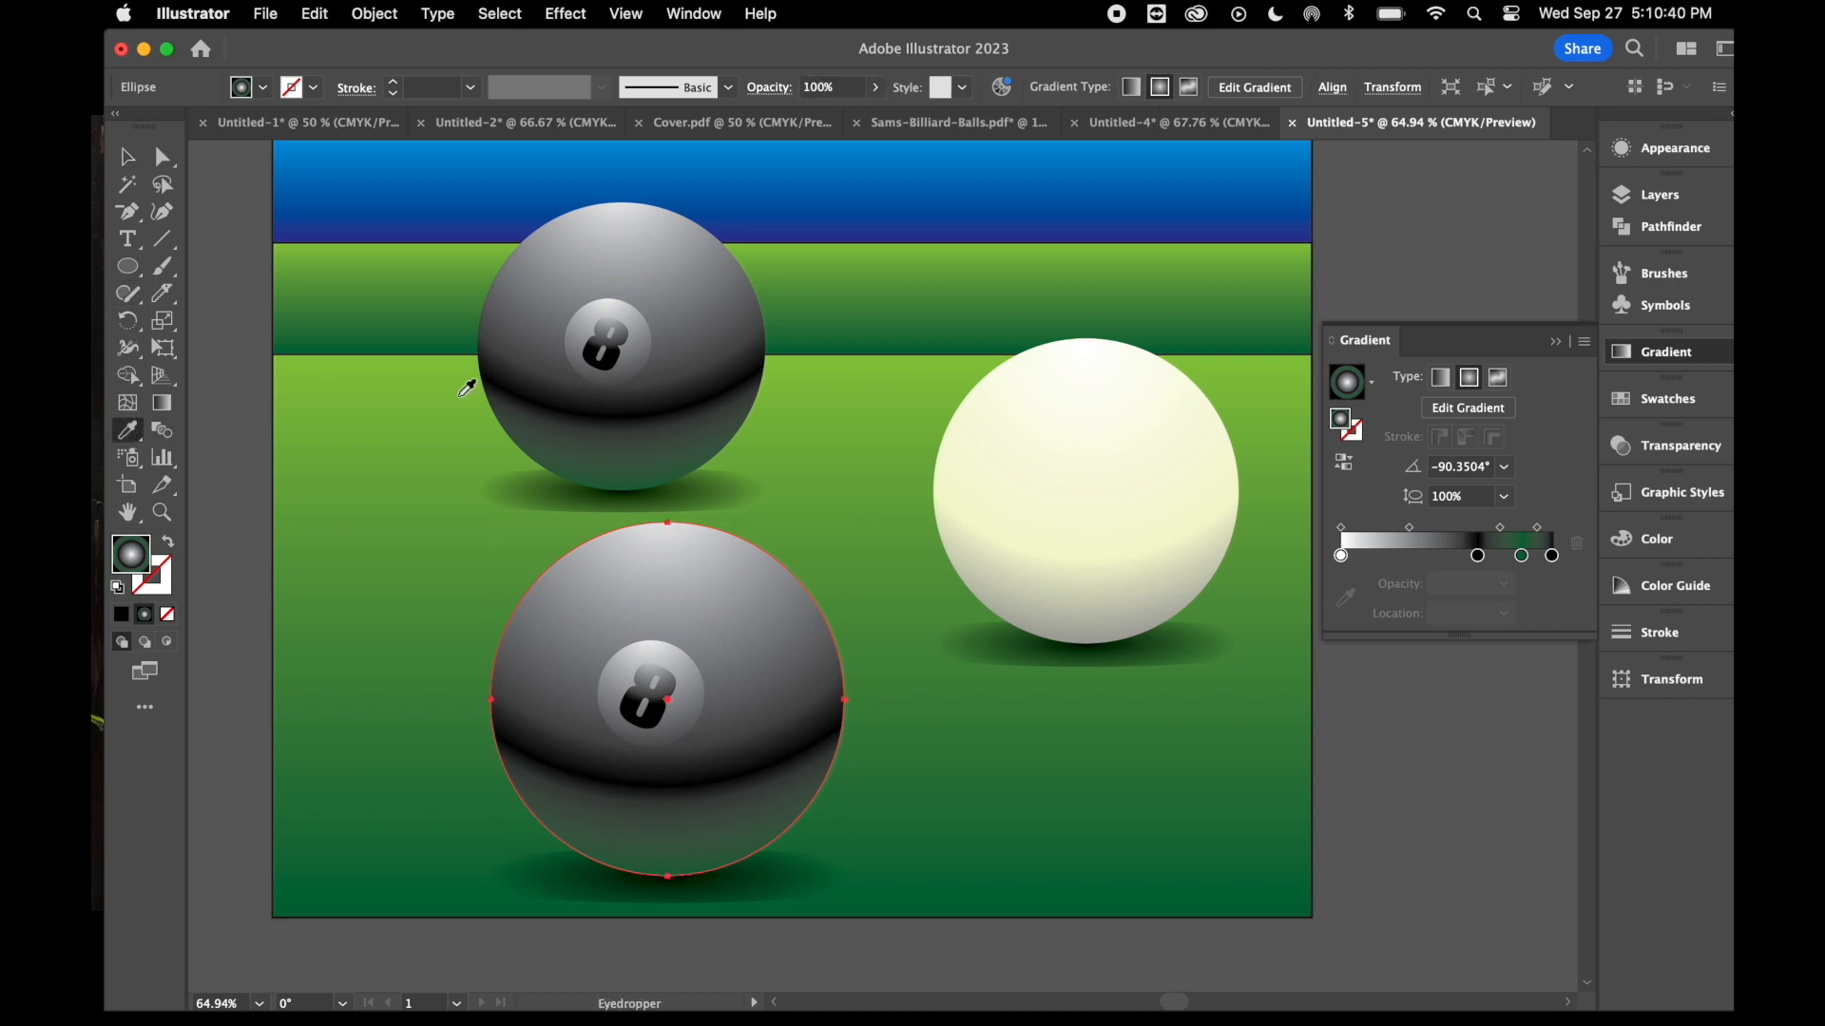
click(1167, 425)
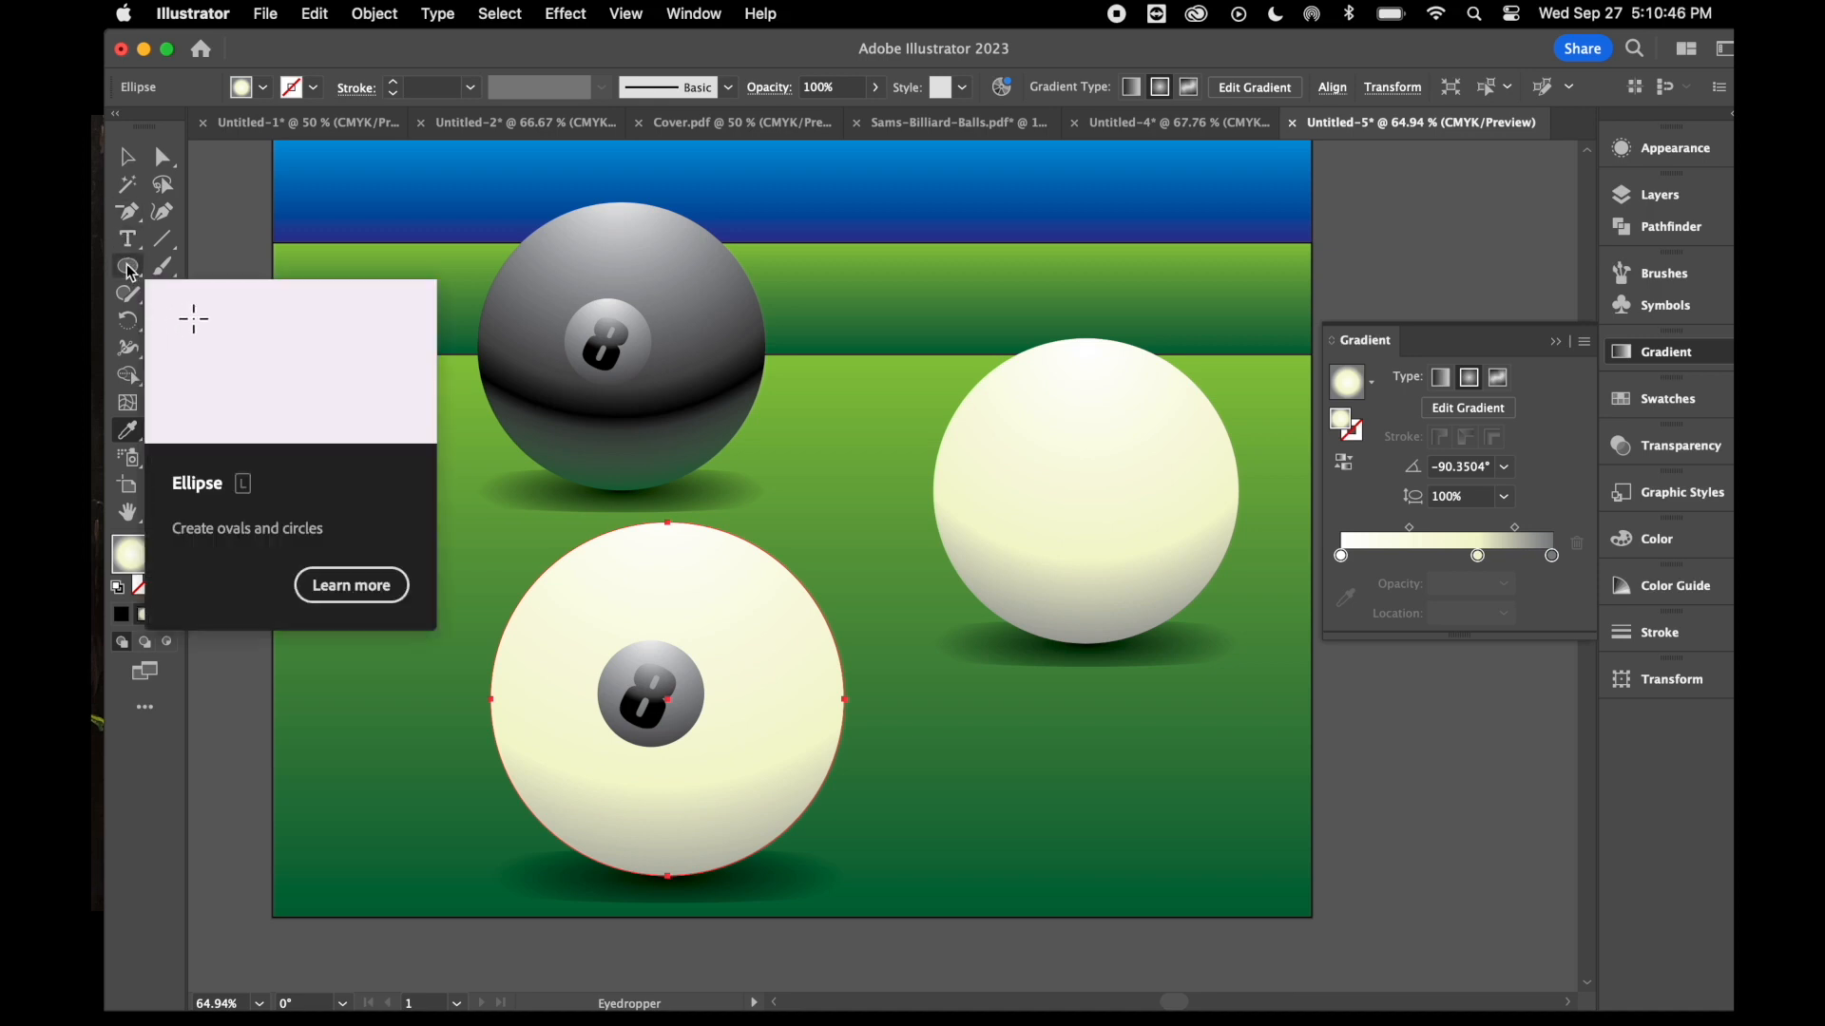
- Draw a wide ellipse about 1.75 times the lower ball's width and swap its fill and stroke, leaving it unfilled
drag(131, 273, 245, 330)
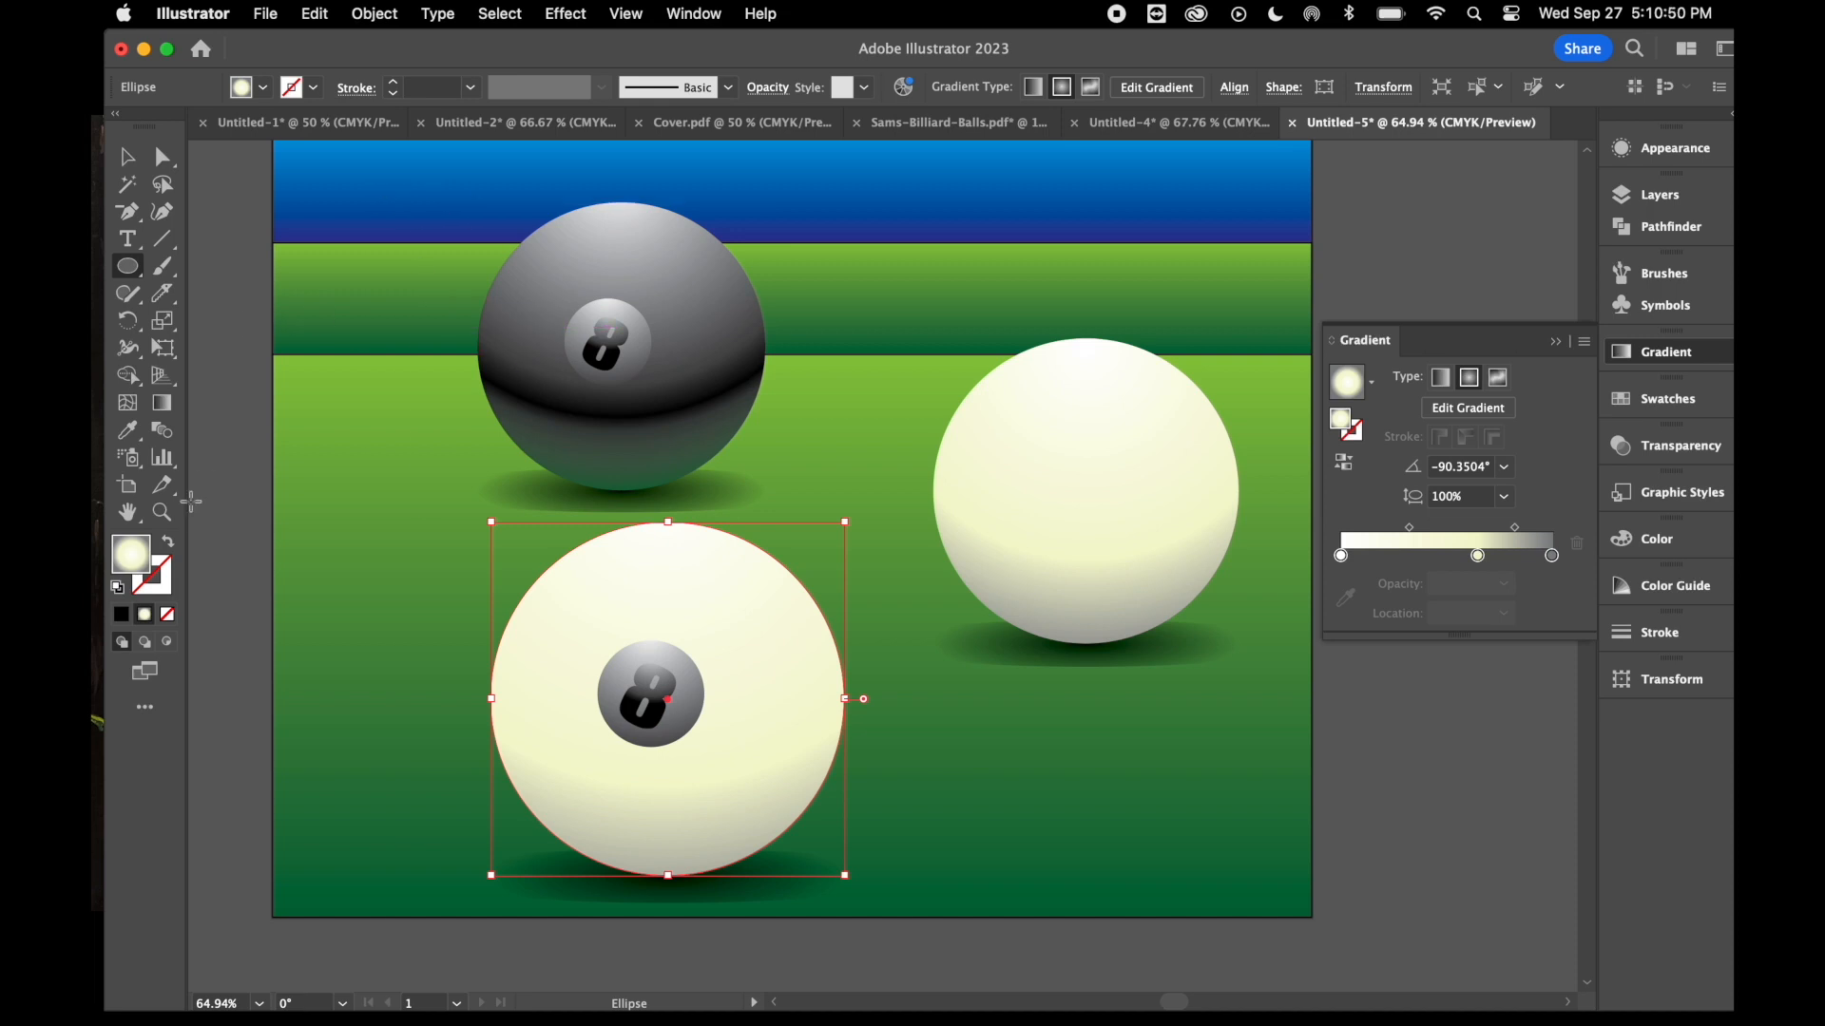
drag(384, 229, 1000, 623)
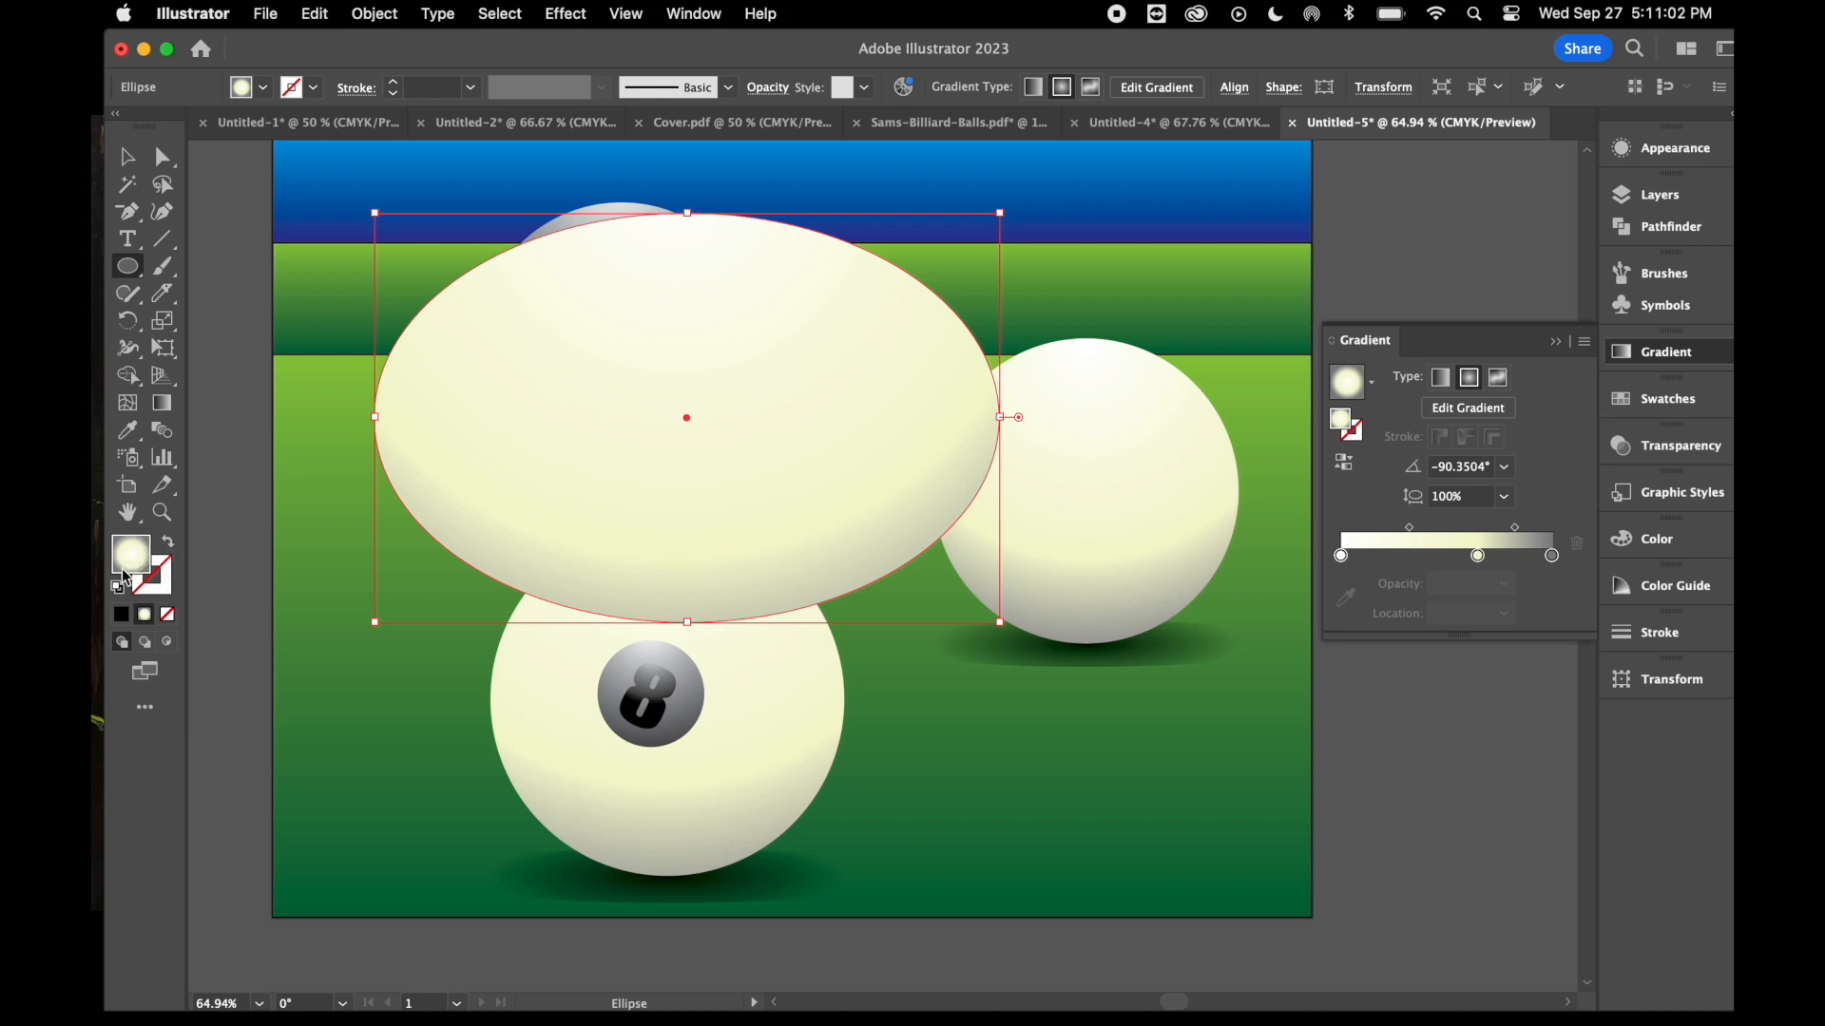
click(169, 547)
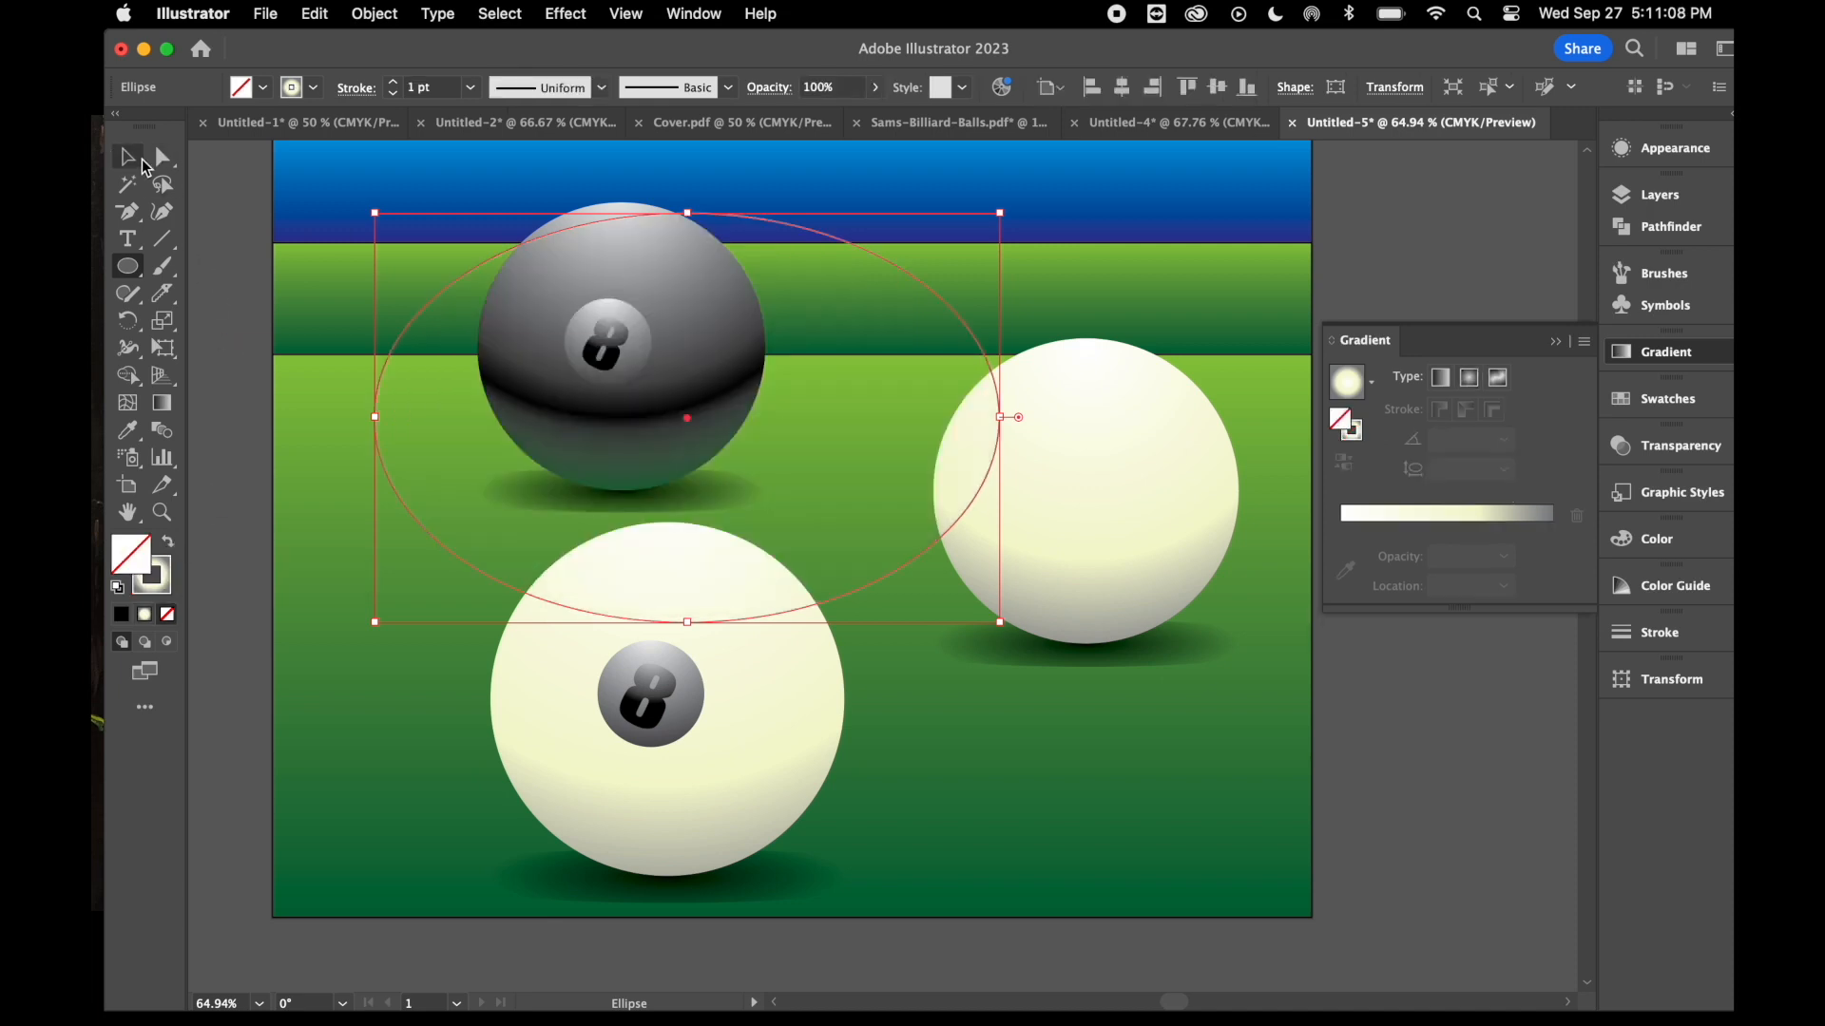
- Move the unfilled ellipse onto the lower ball and make it slightly taller, its upper arc crossing the ball above the number circle
click(130, 166)
drag(687, 418, 597, 789)
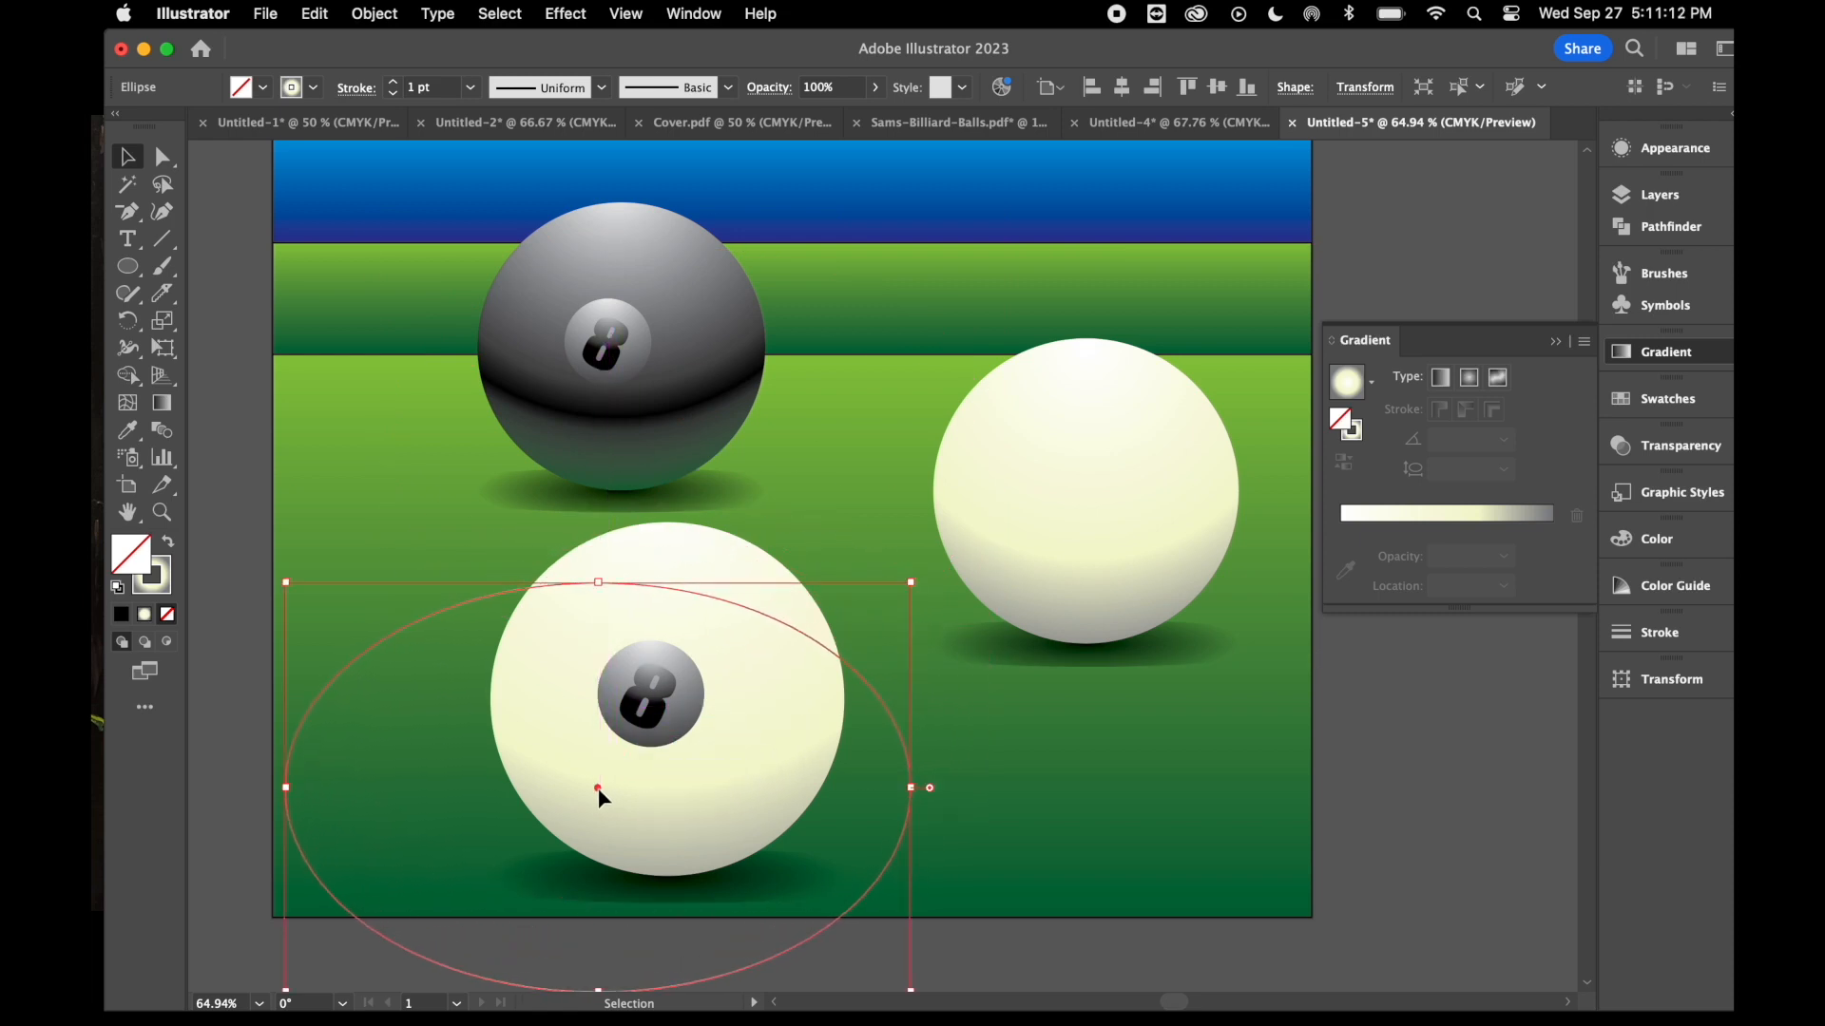
drag(285, 583, 285, 553)
drag(914, 775, 936, 785)
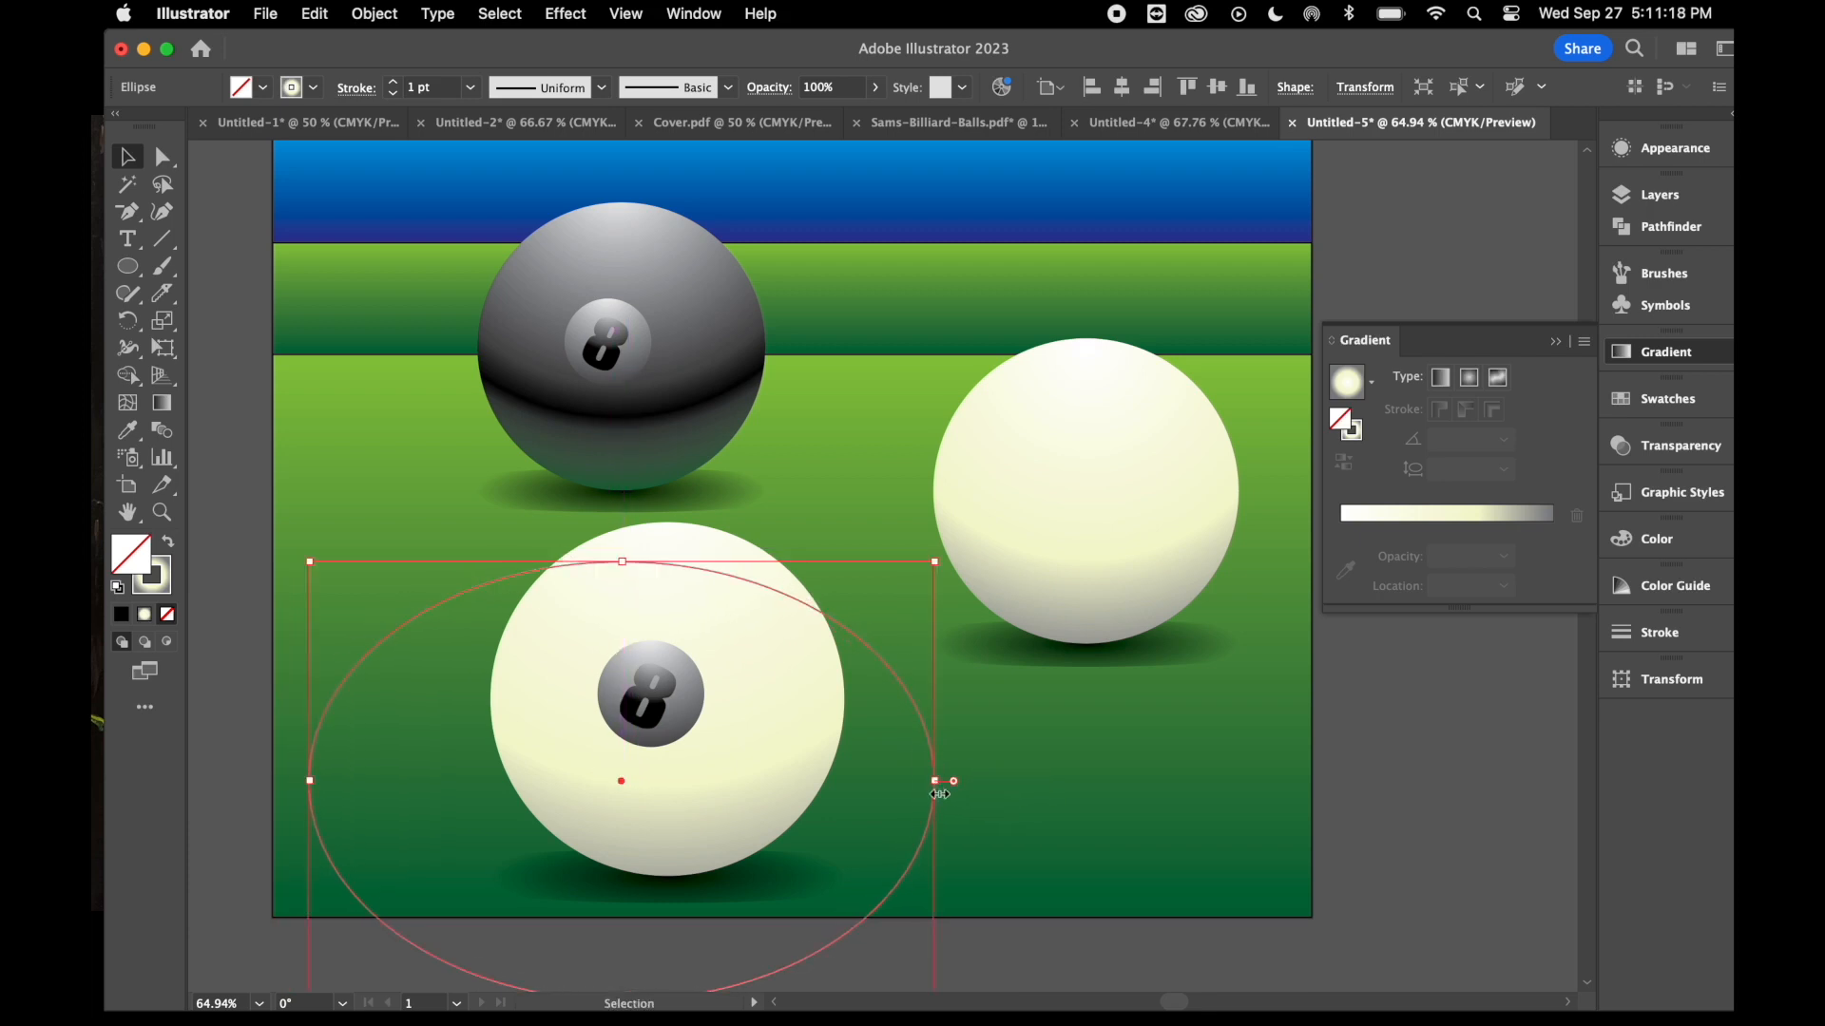
drag(887, 663, 892, 694)
- Paste a copy of the ellipse and place it below the first, its upper arc crossing the ball under the number circle
key(a)
key(super+v)
key(v)
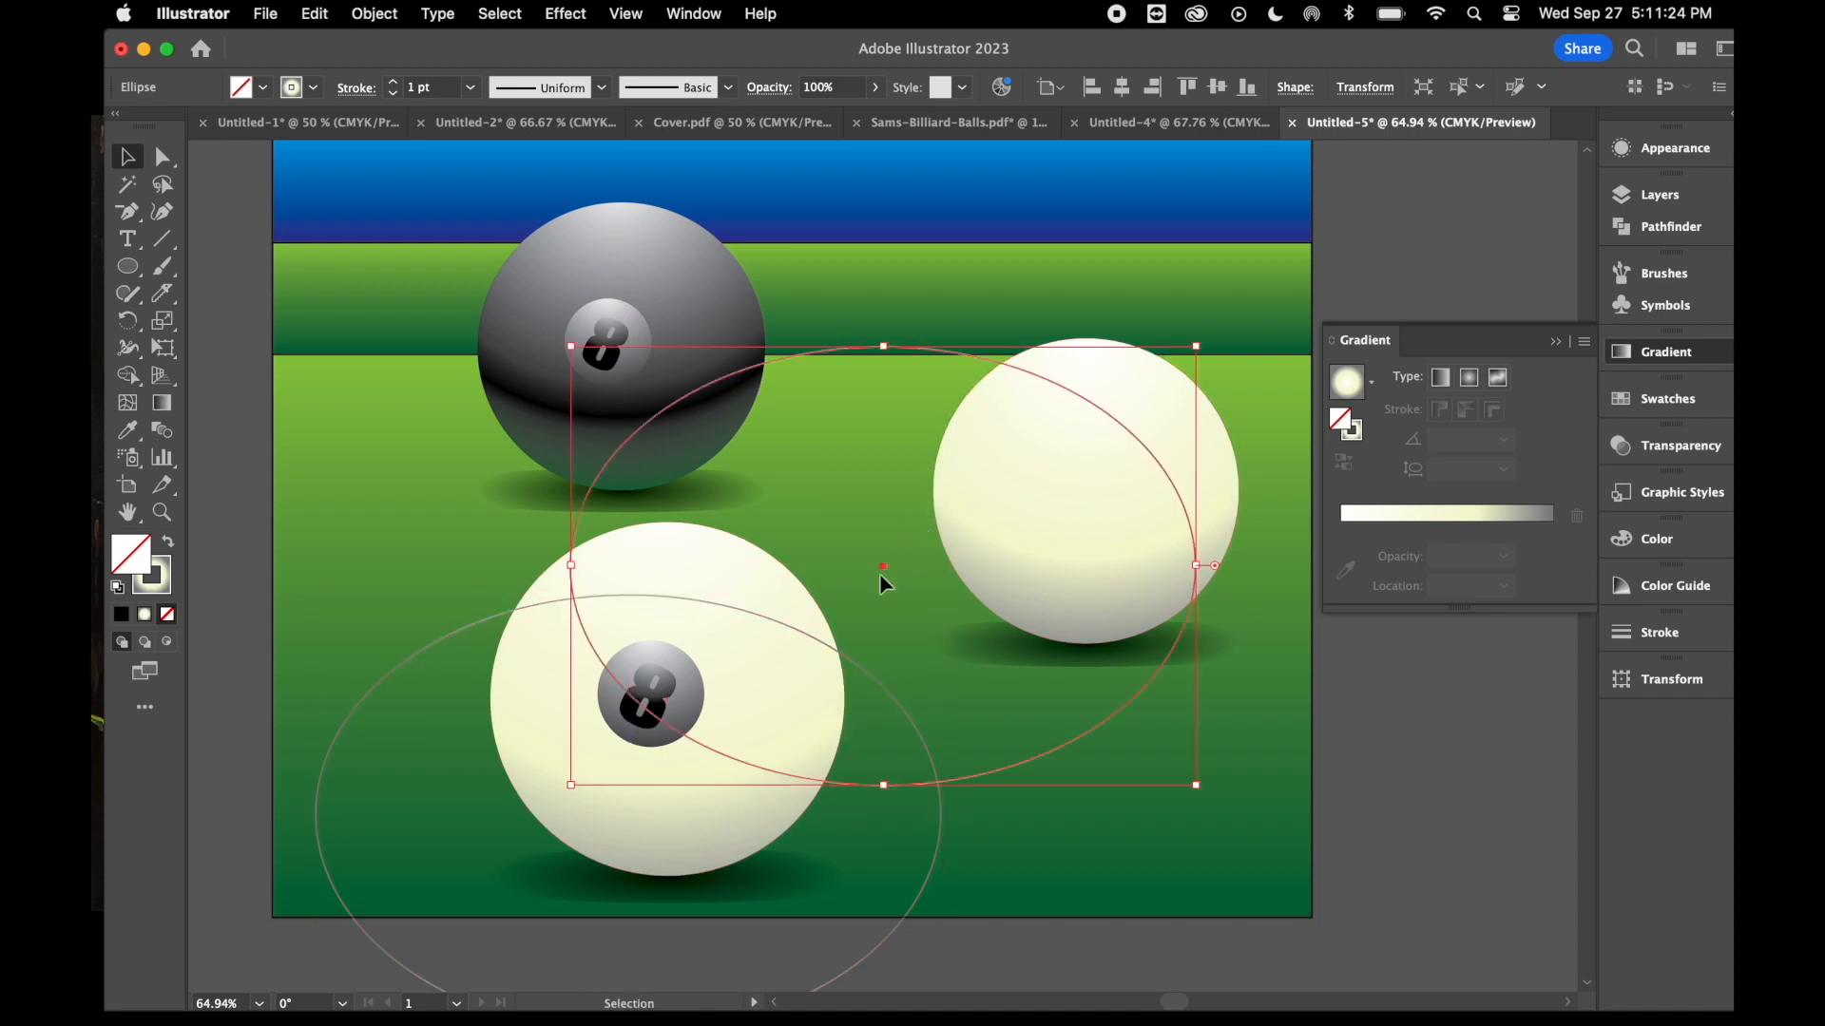
drag(881, 567, 613, 998)
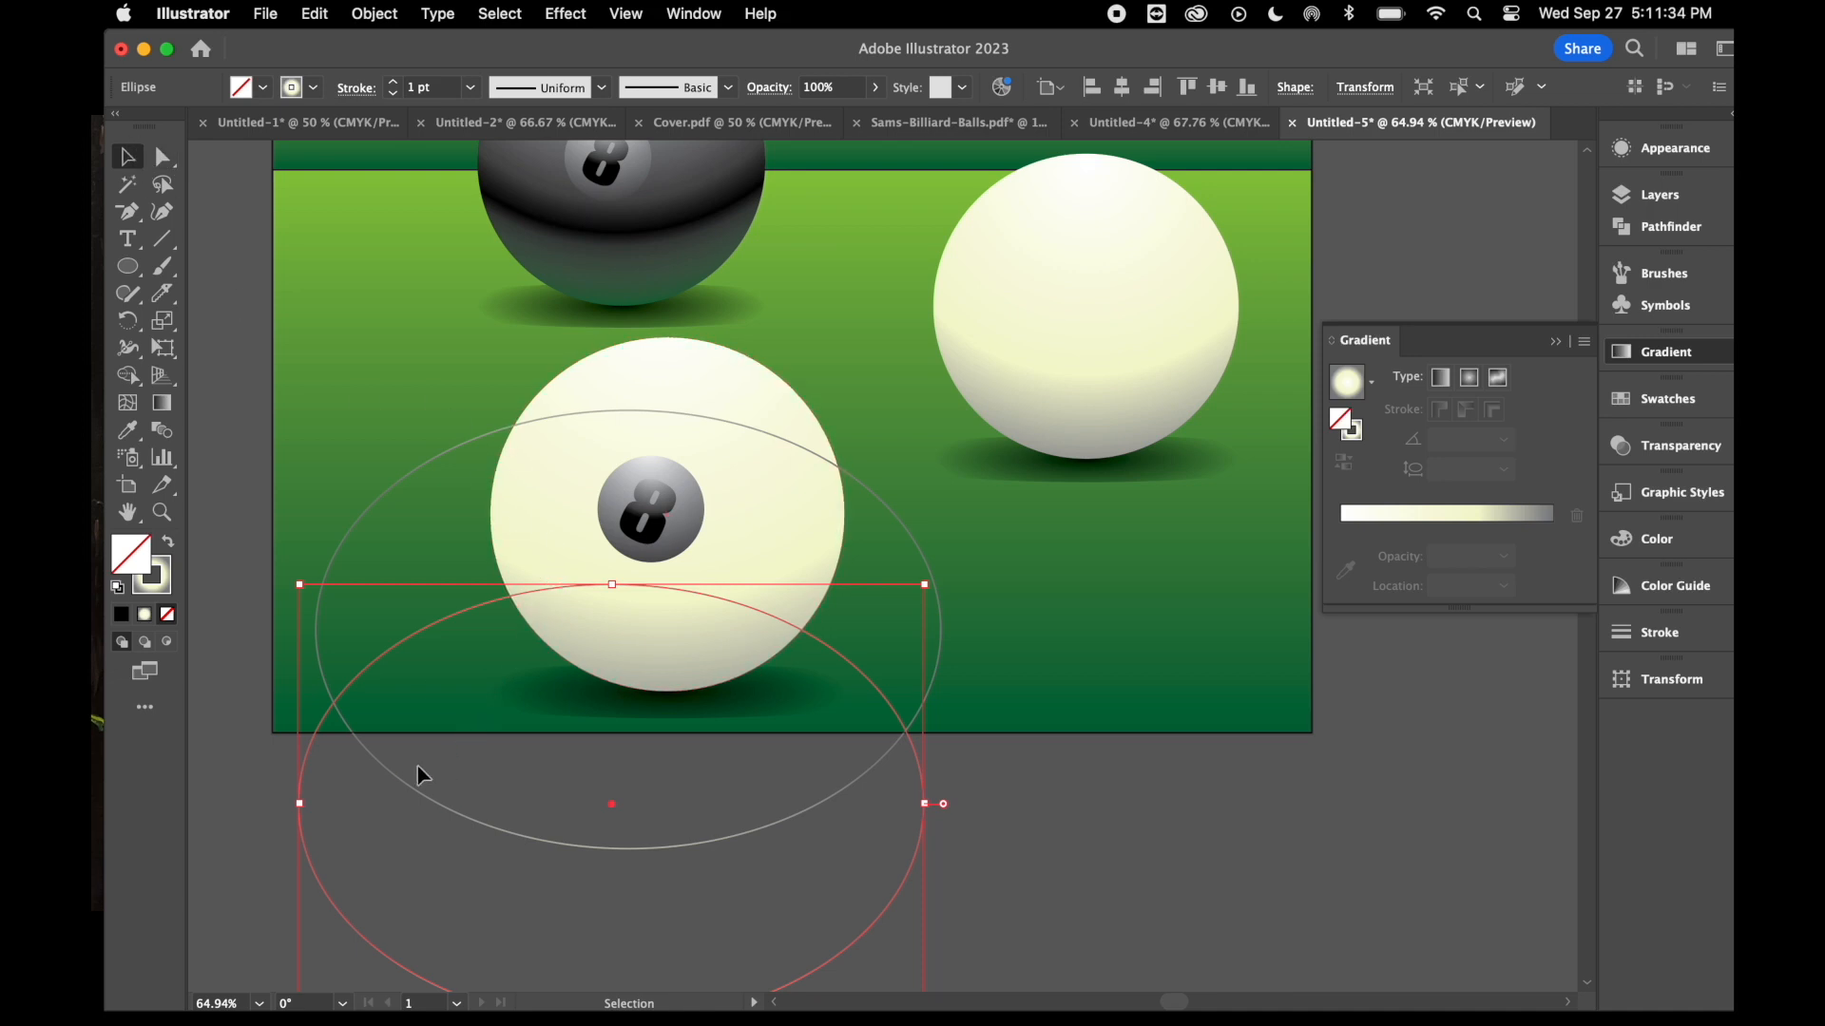
- Divide the lower ball's cream body along both ellipses with the Pathfinder Divide operation
shift+click(413, 471)
shift+click(675, 374)
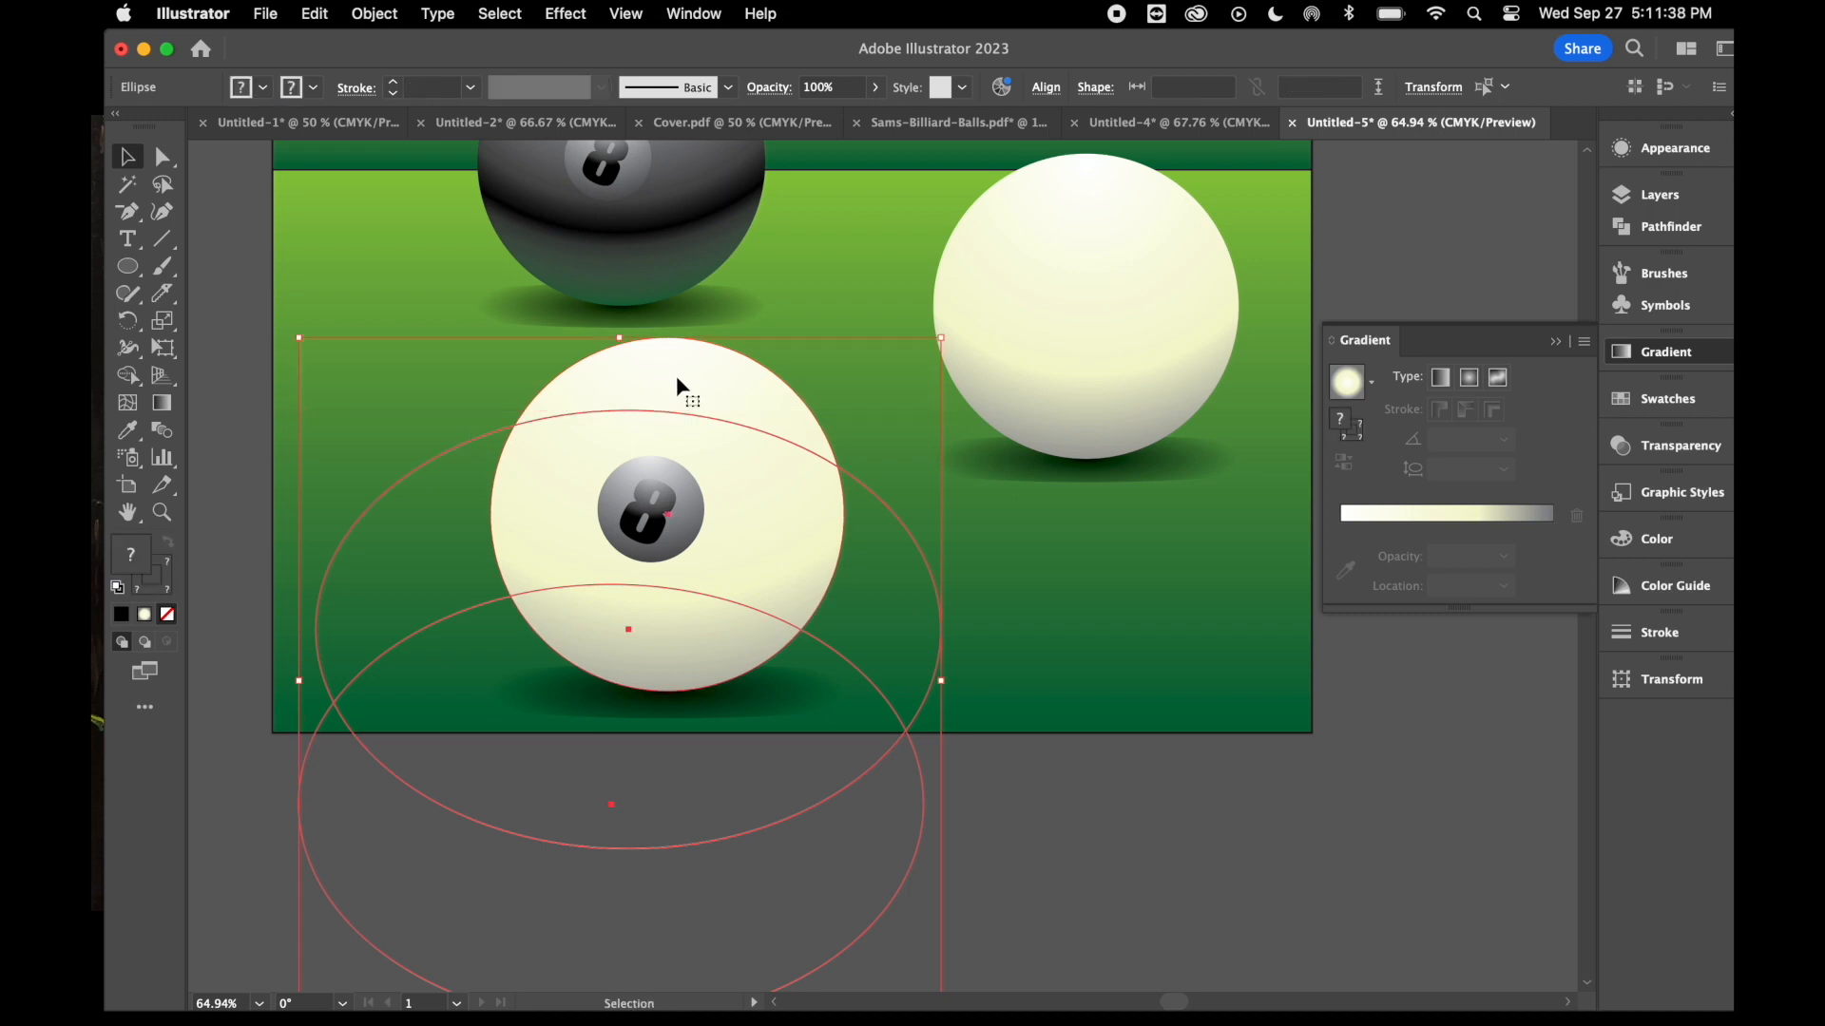
click(1009, 833)
click(921, 775)
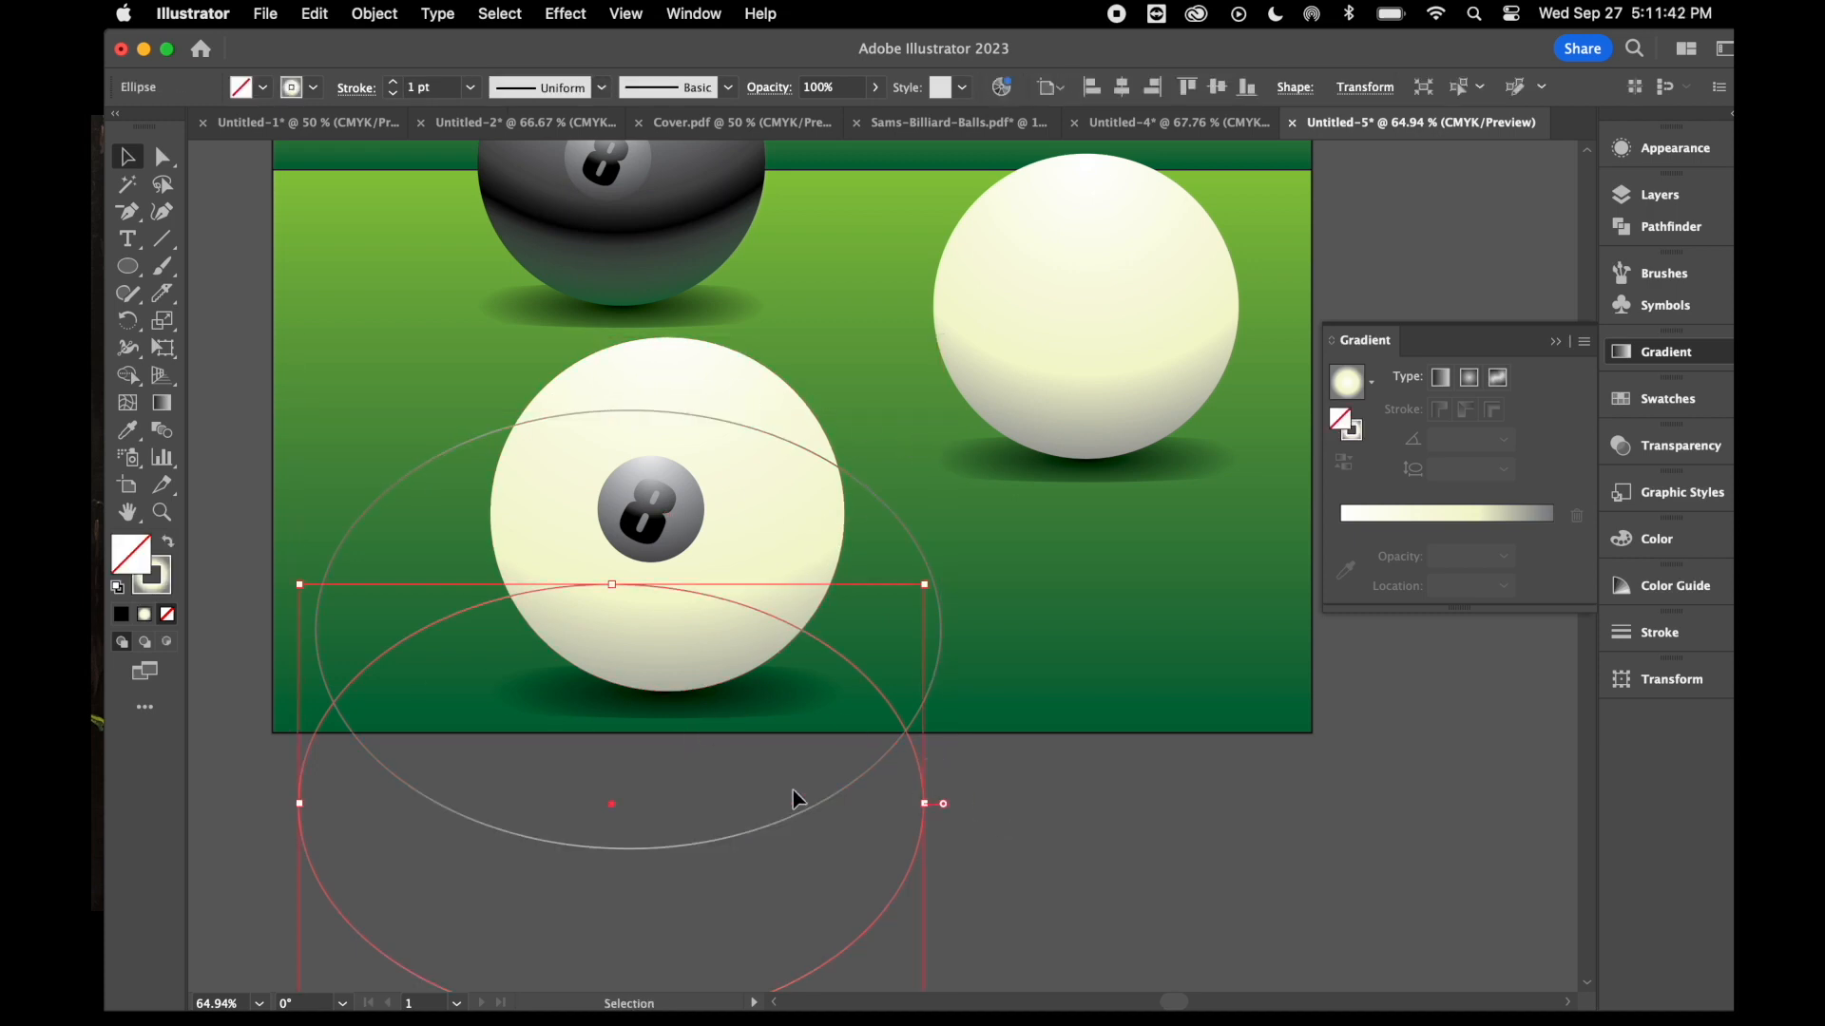
shift+click(796, 820)
shift+click(788, 656)
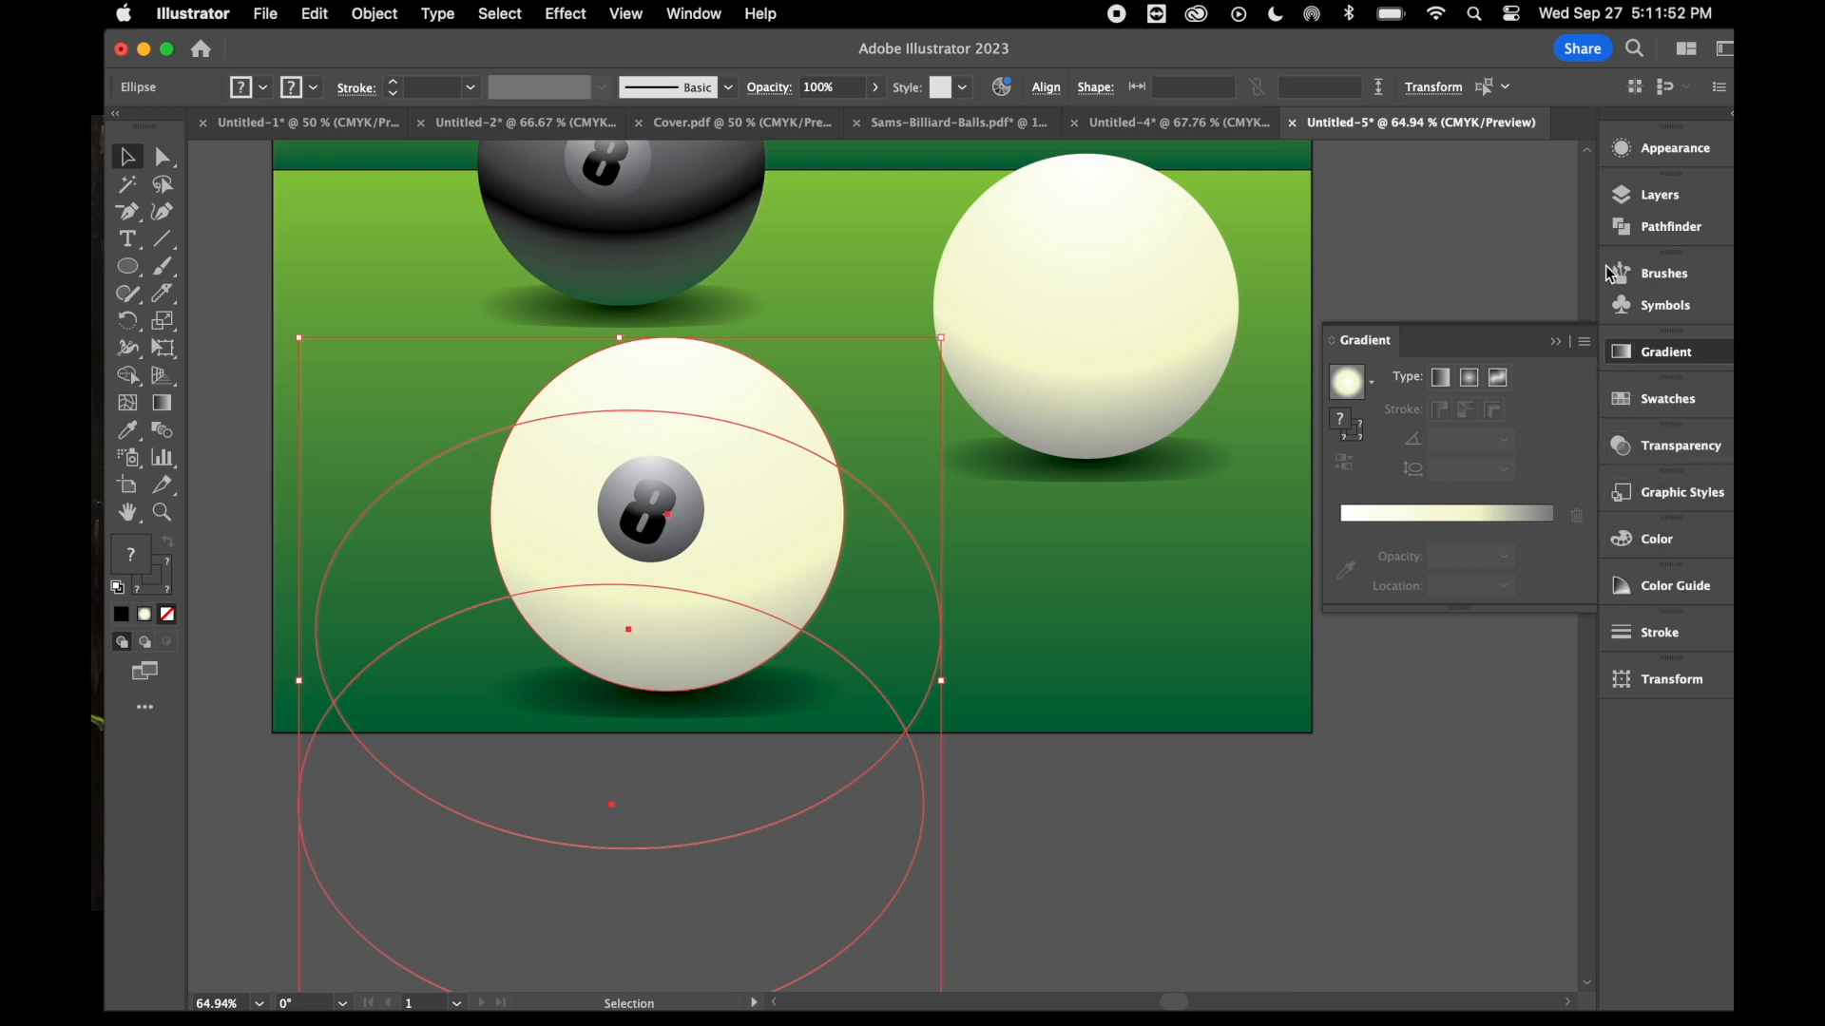
click(1673, 230)
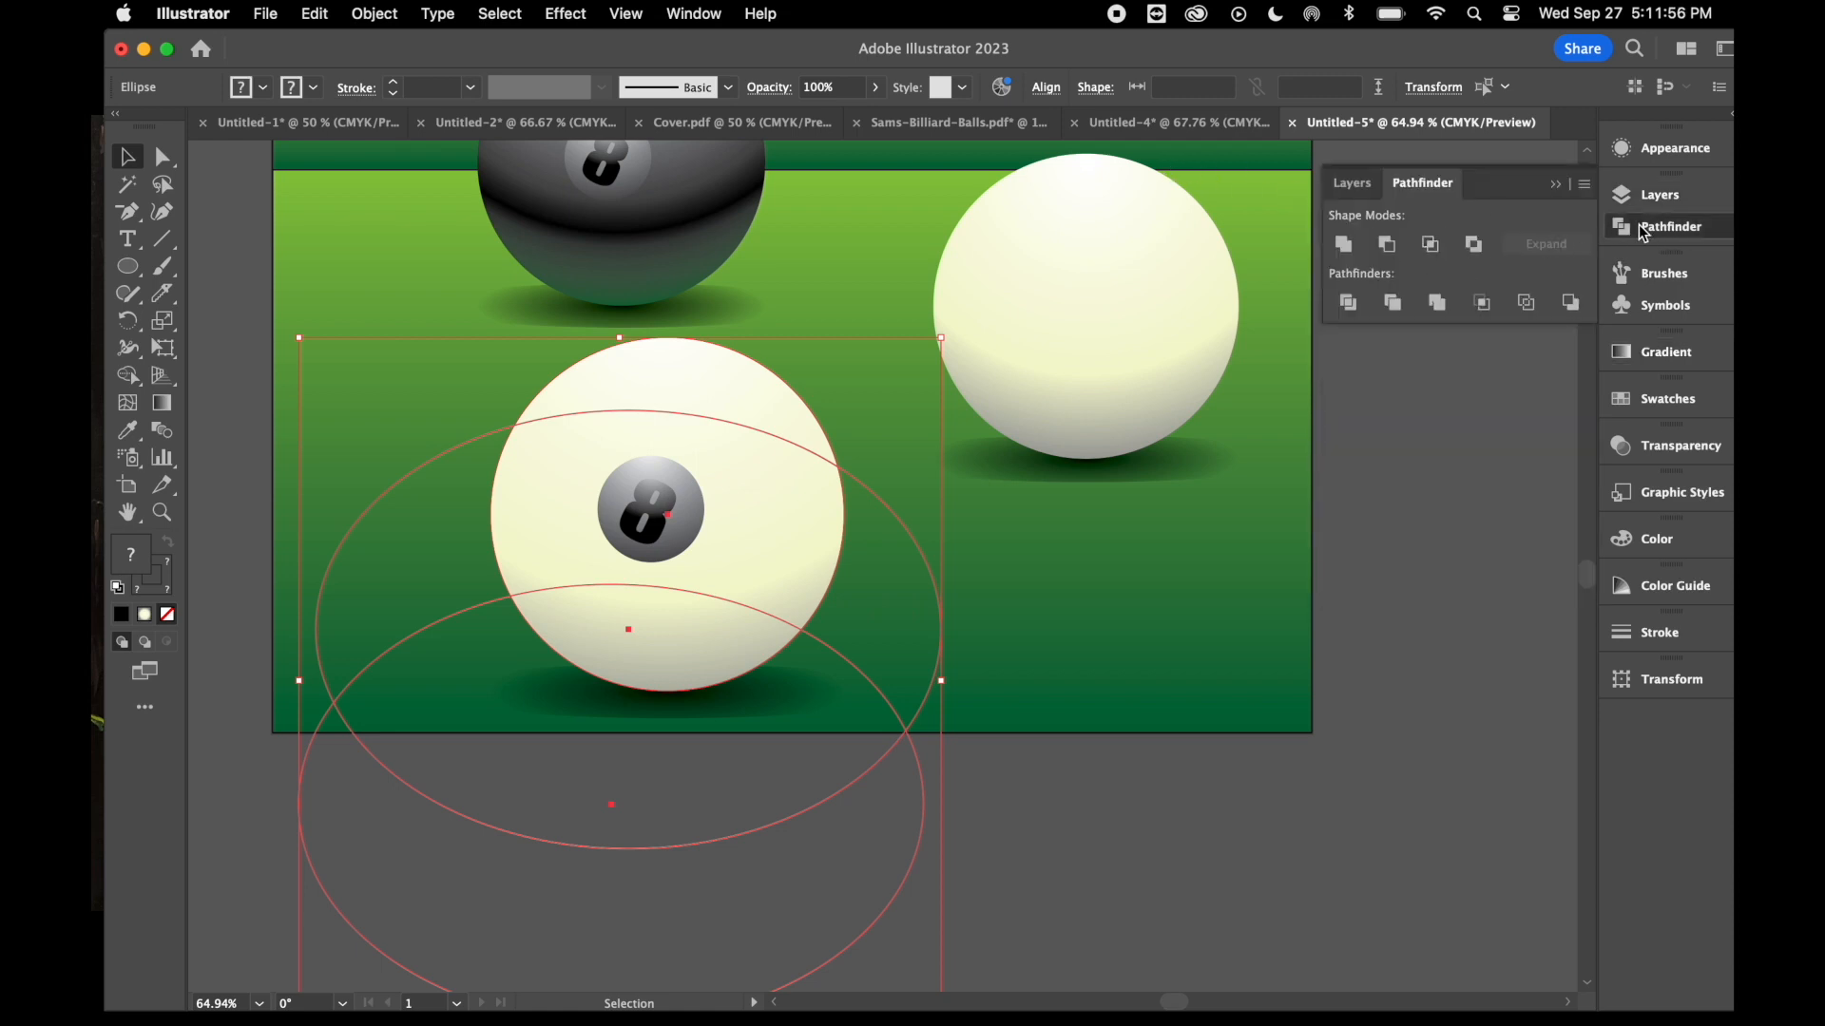
click(702, 15)
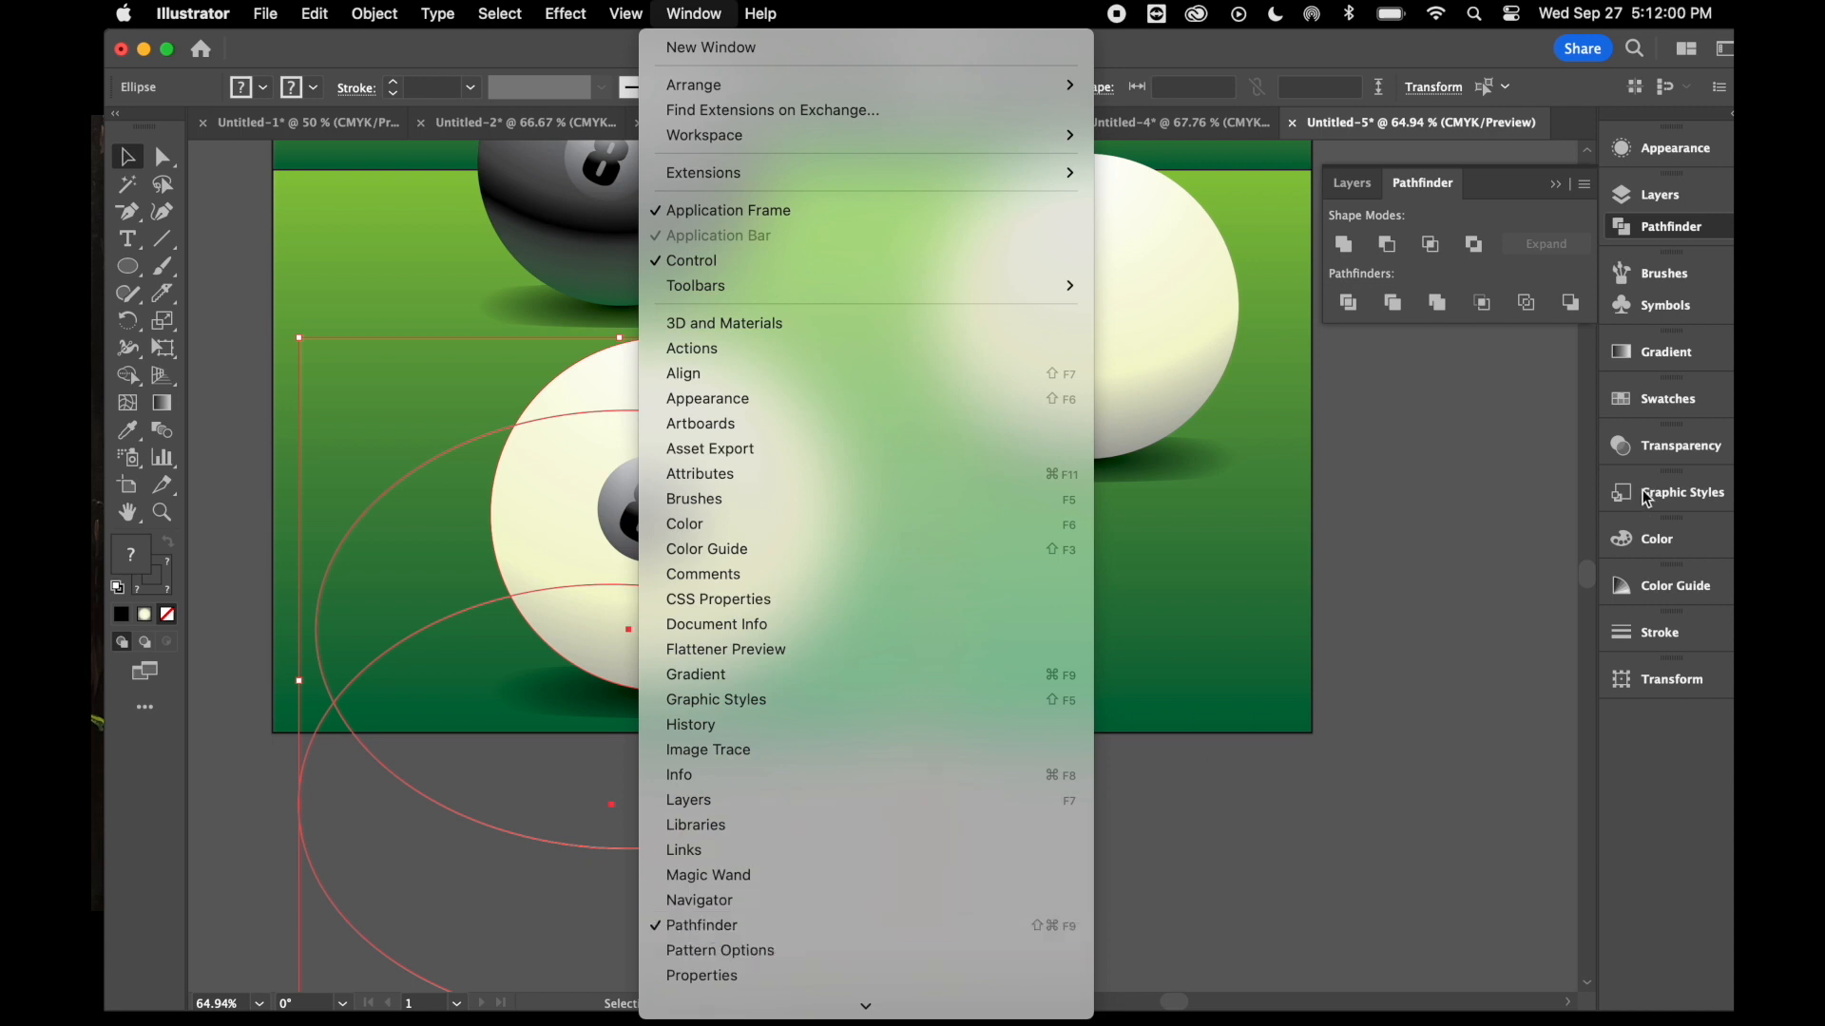
click(1434, 195)
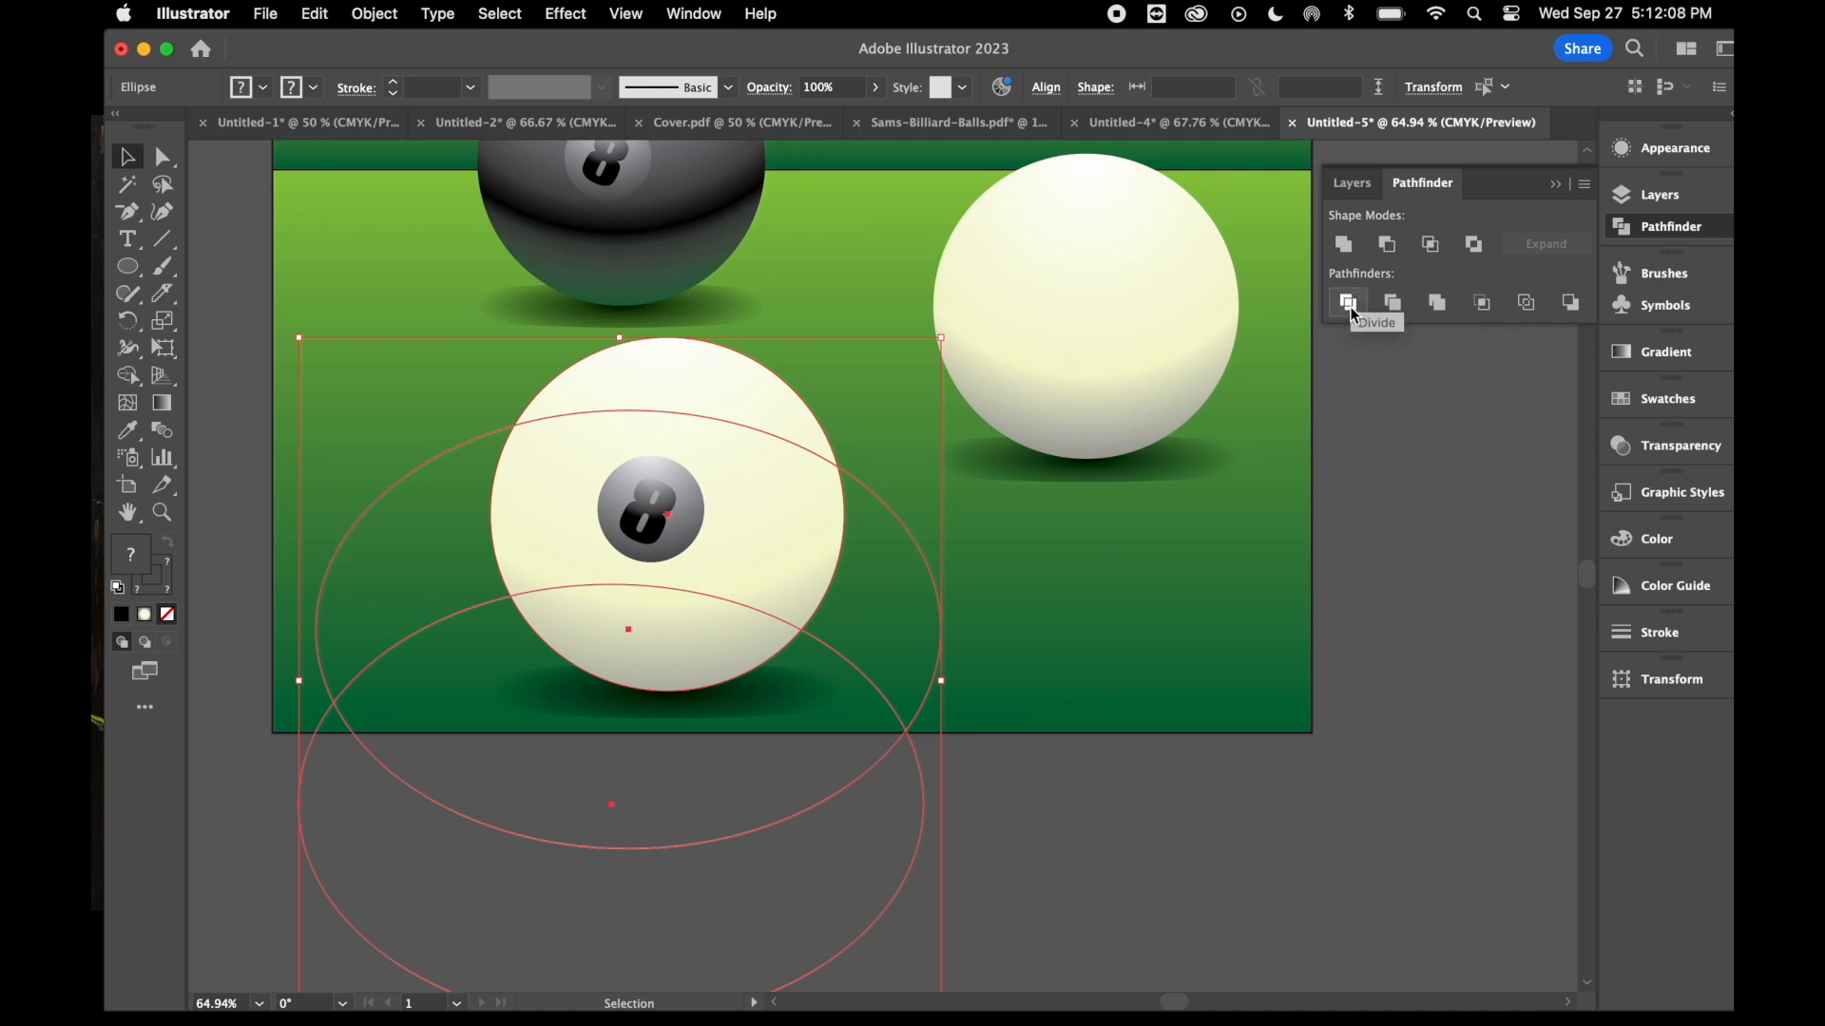
click(1349, 306)
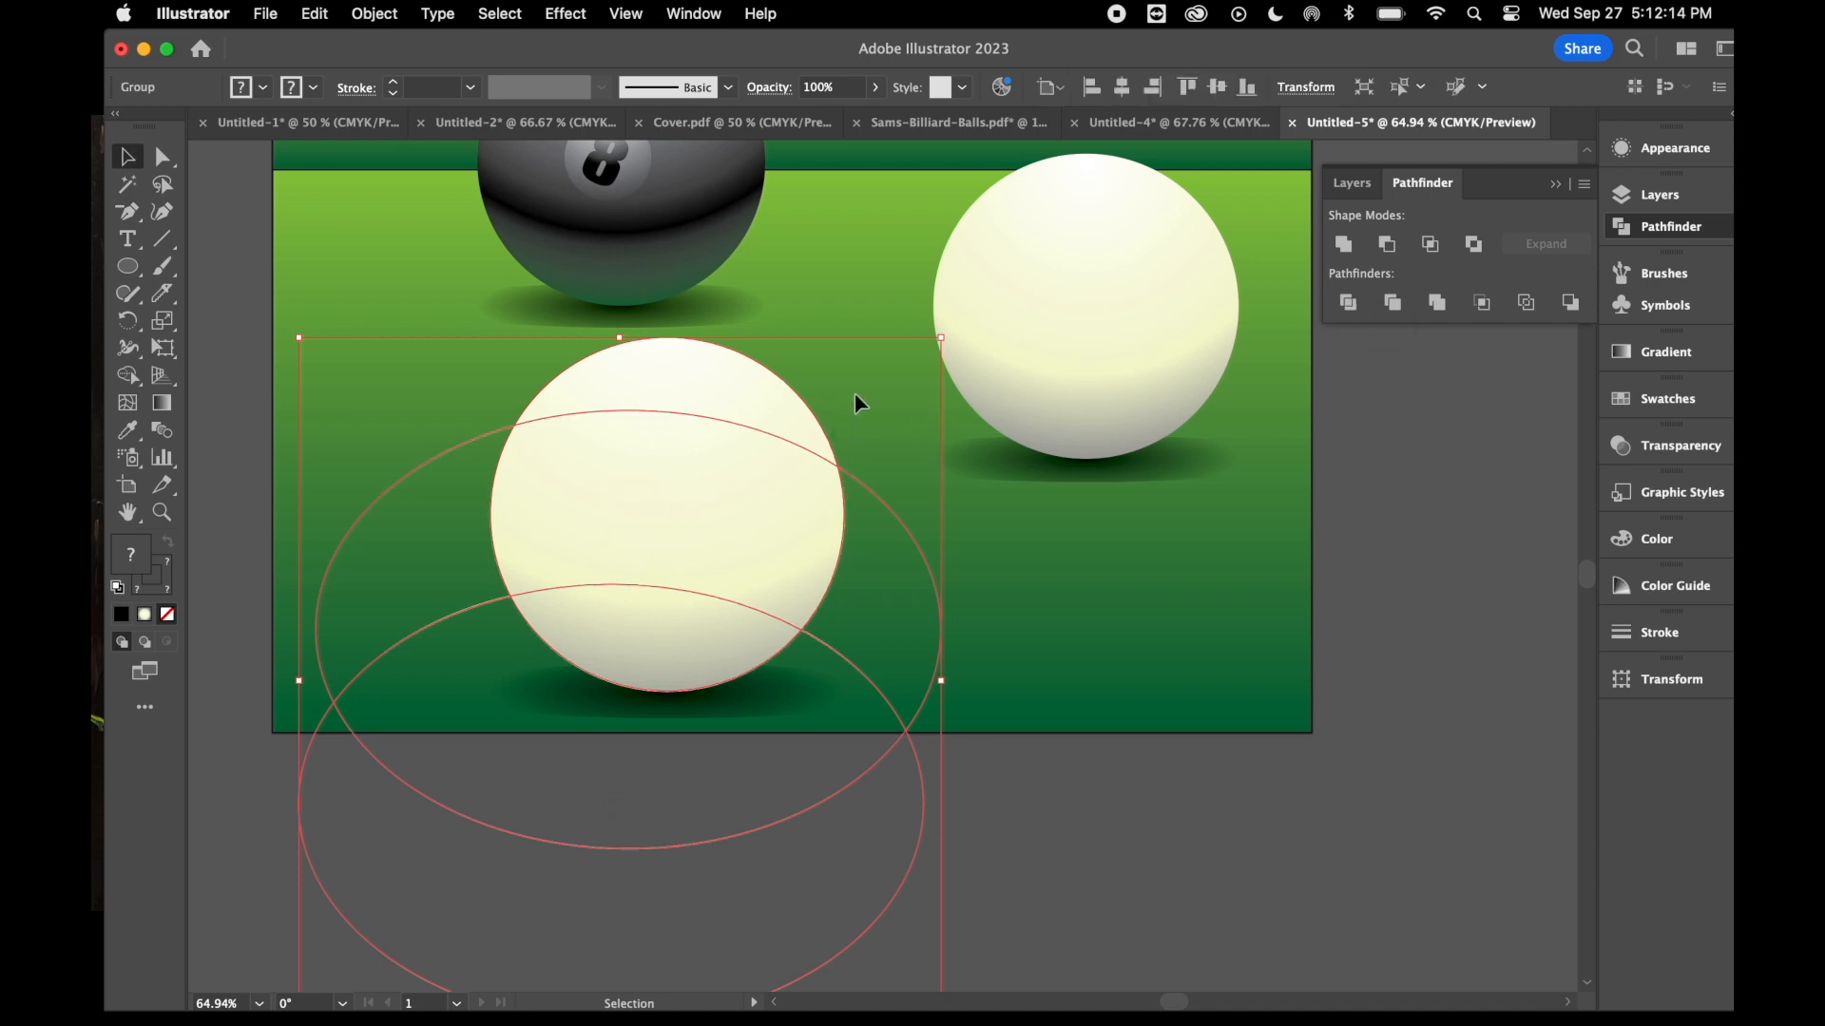
- Ungroup the divided pieces of the lower ball and ellipses, and deselect them
click(374, 13)
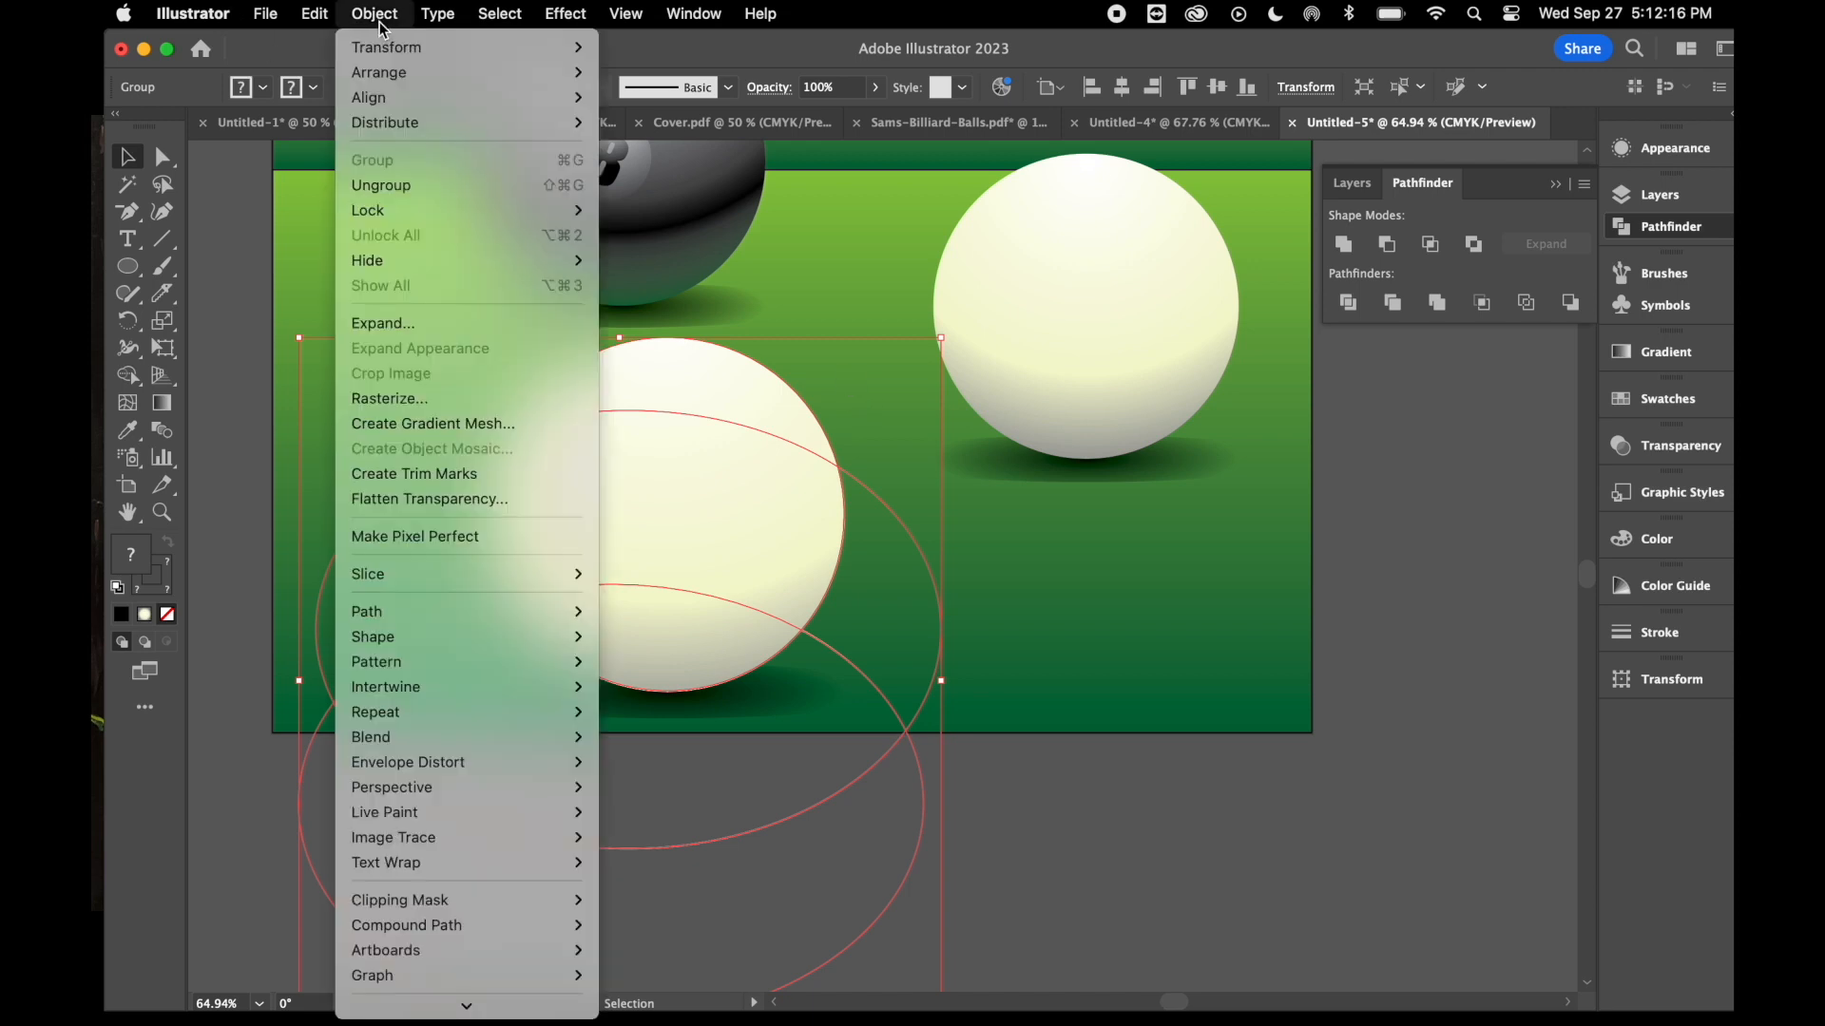
click(421, 185)
right_click(860, 308)
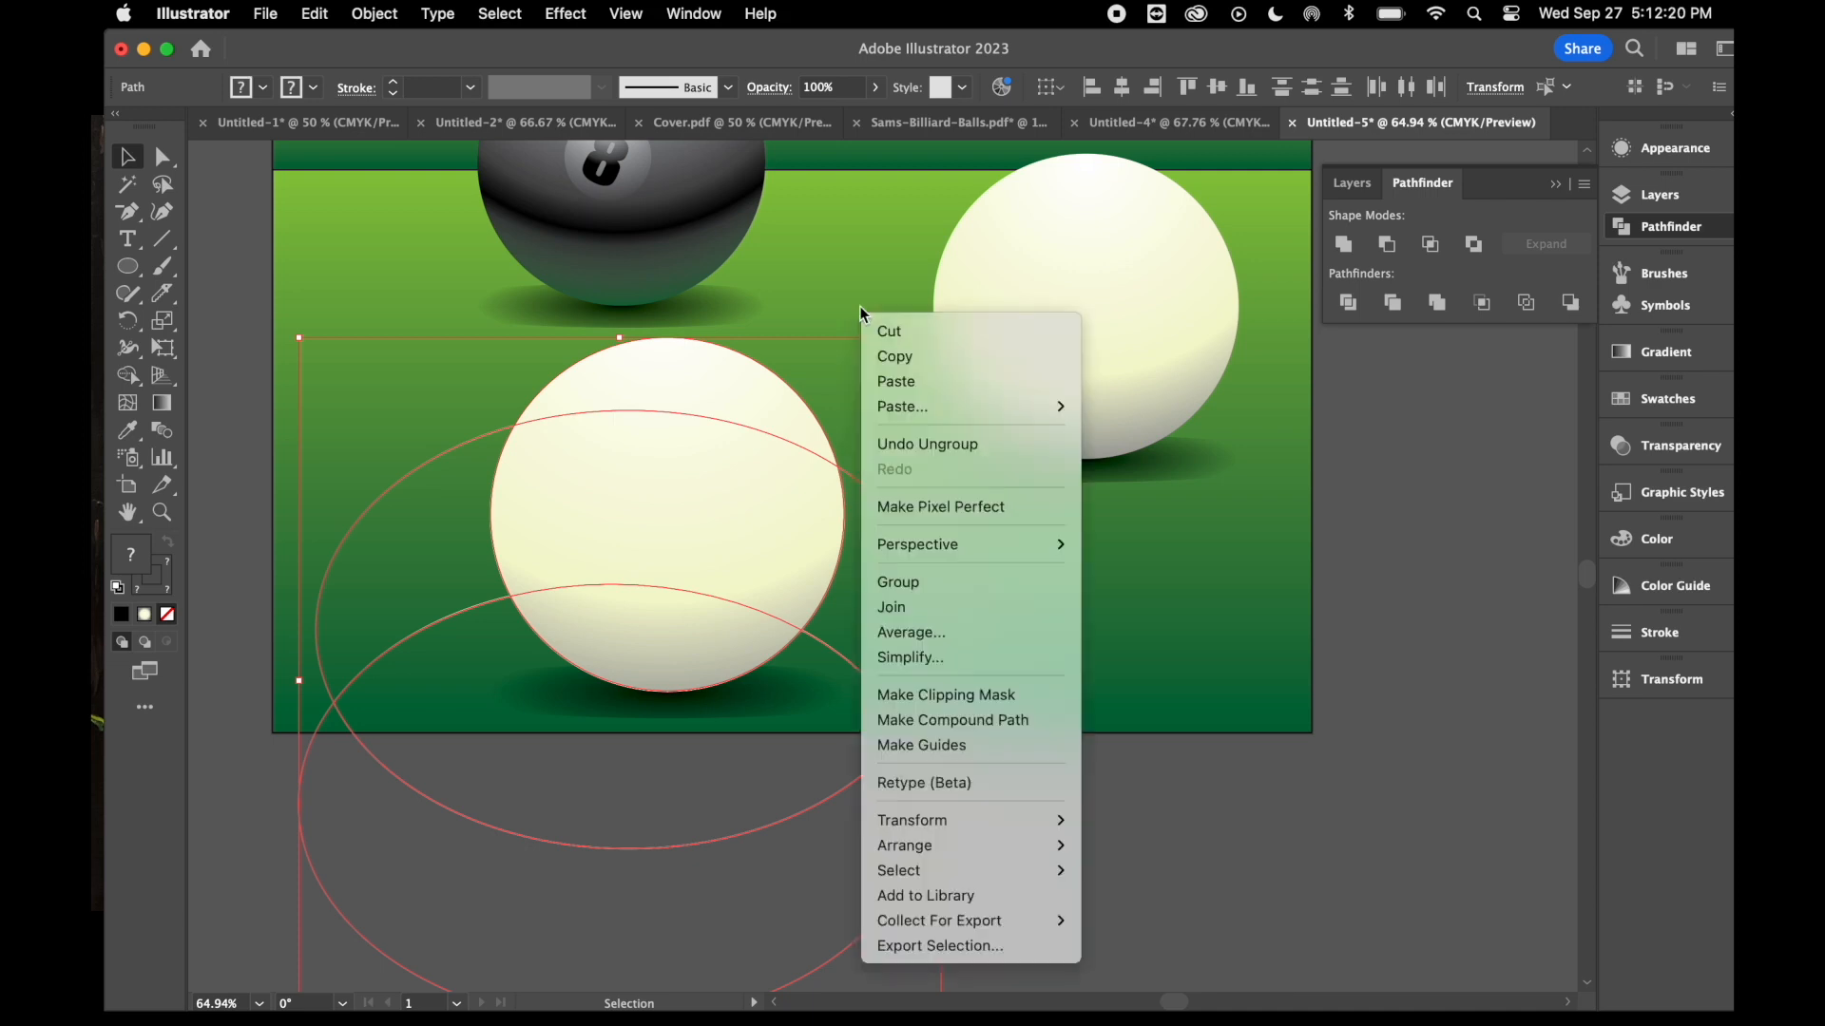
click(1262, 810)
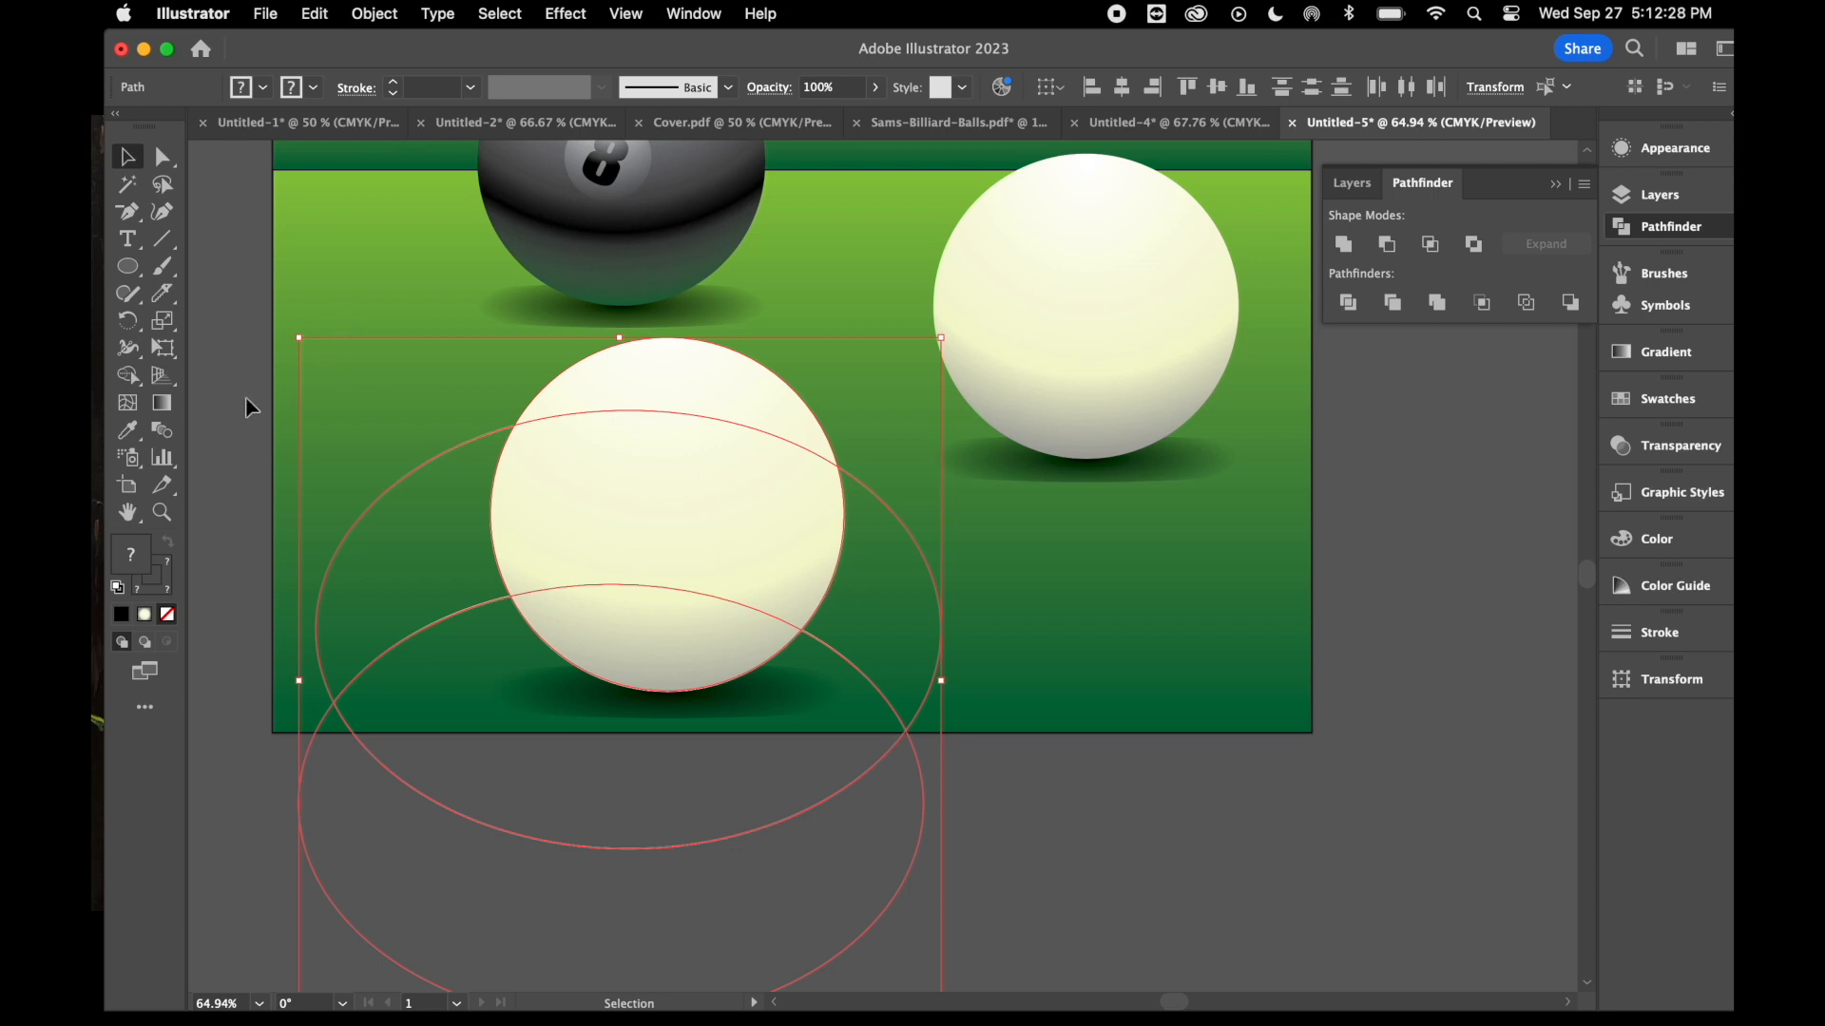
click(224, 337)
- Delete the leftover ellipse pieces outside the lower ball, keeping the three divided parts of its body
click(428, 466)
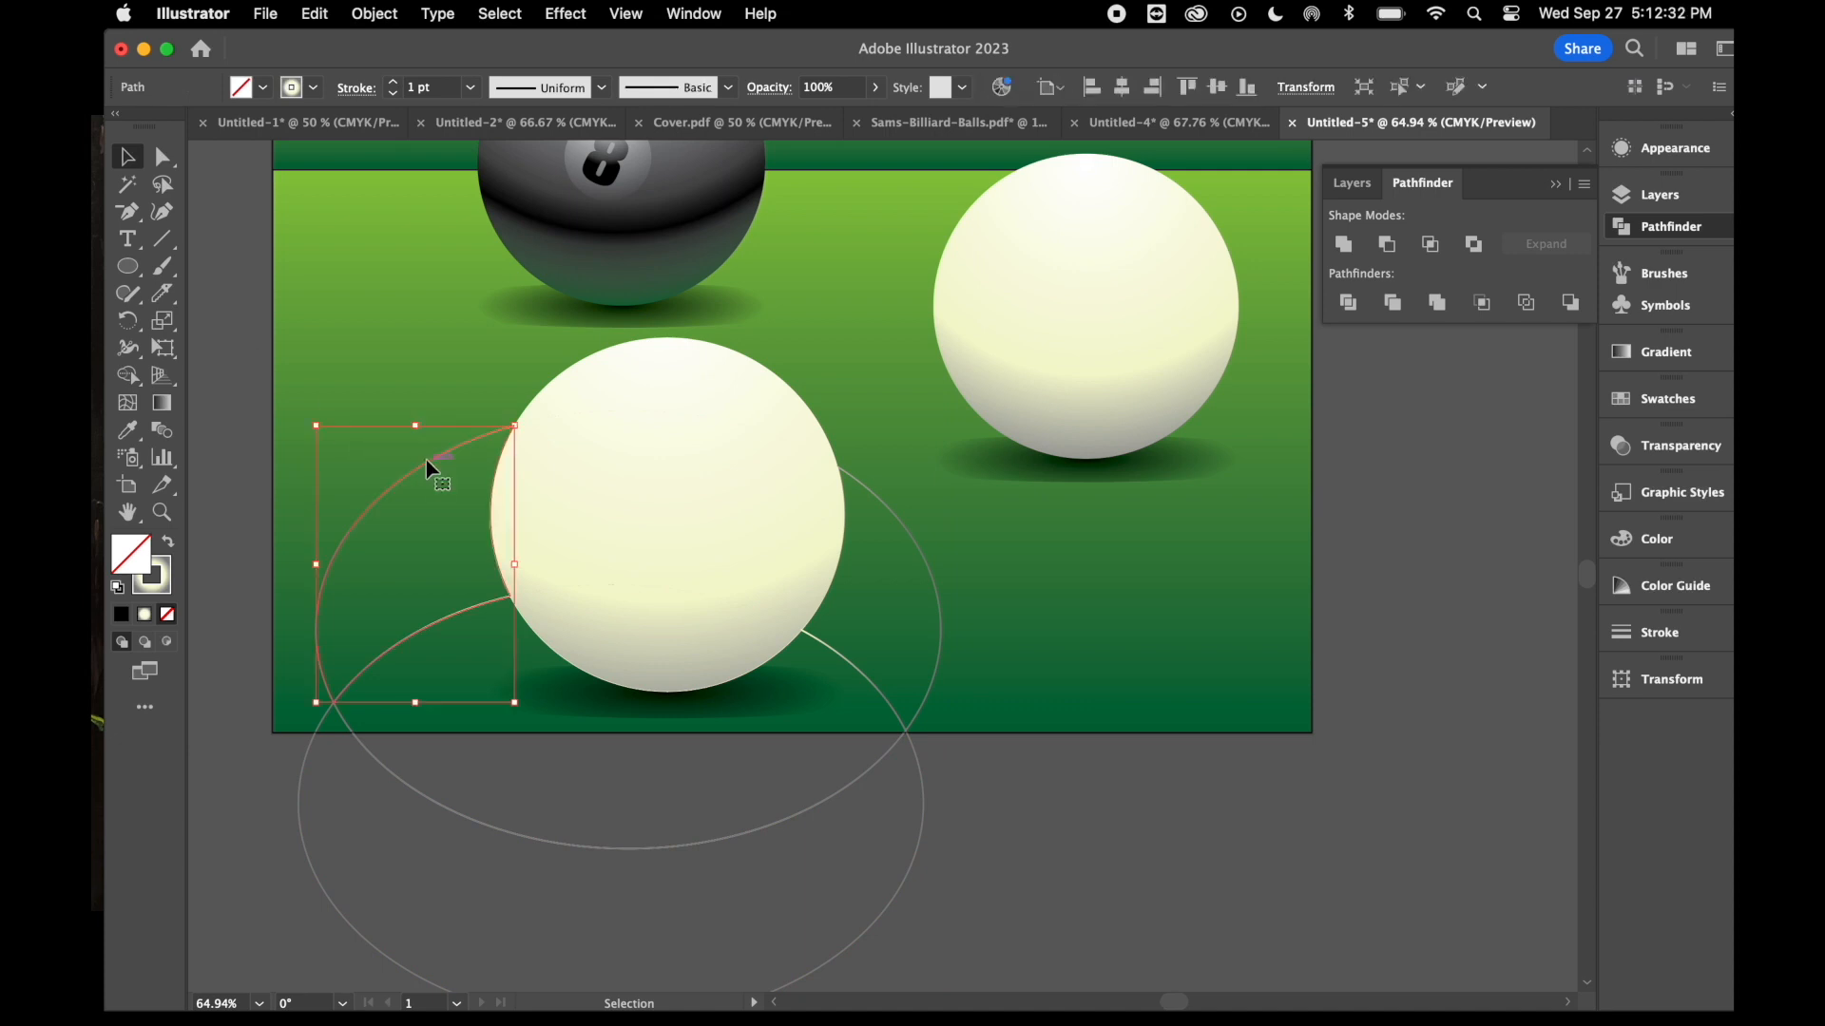
click(926, 546)
key(Delete)
click(876, 766)
key(Delete)
click(927, 772)
key(Delete)
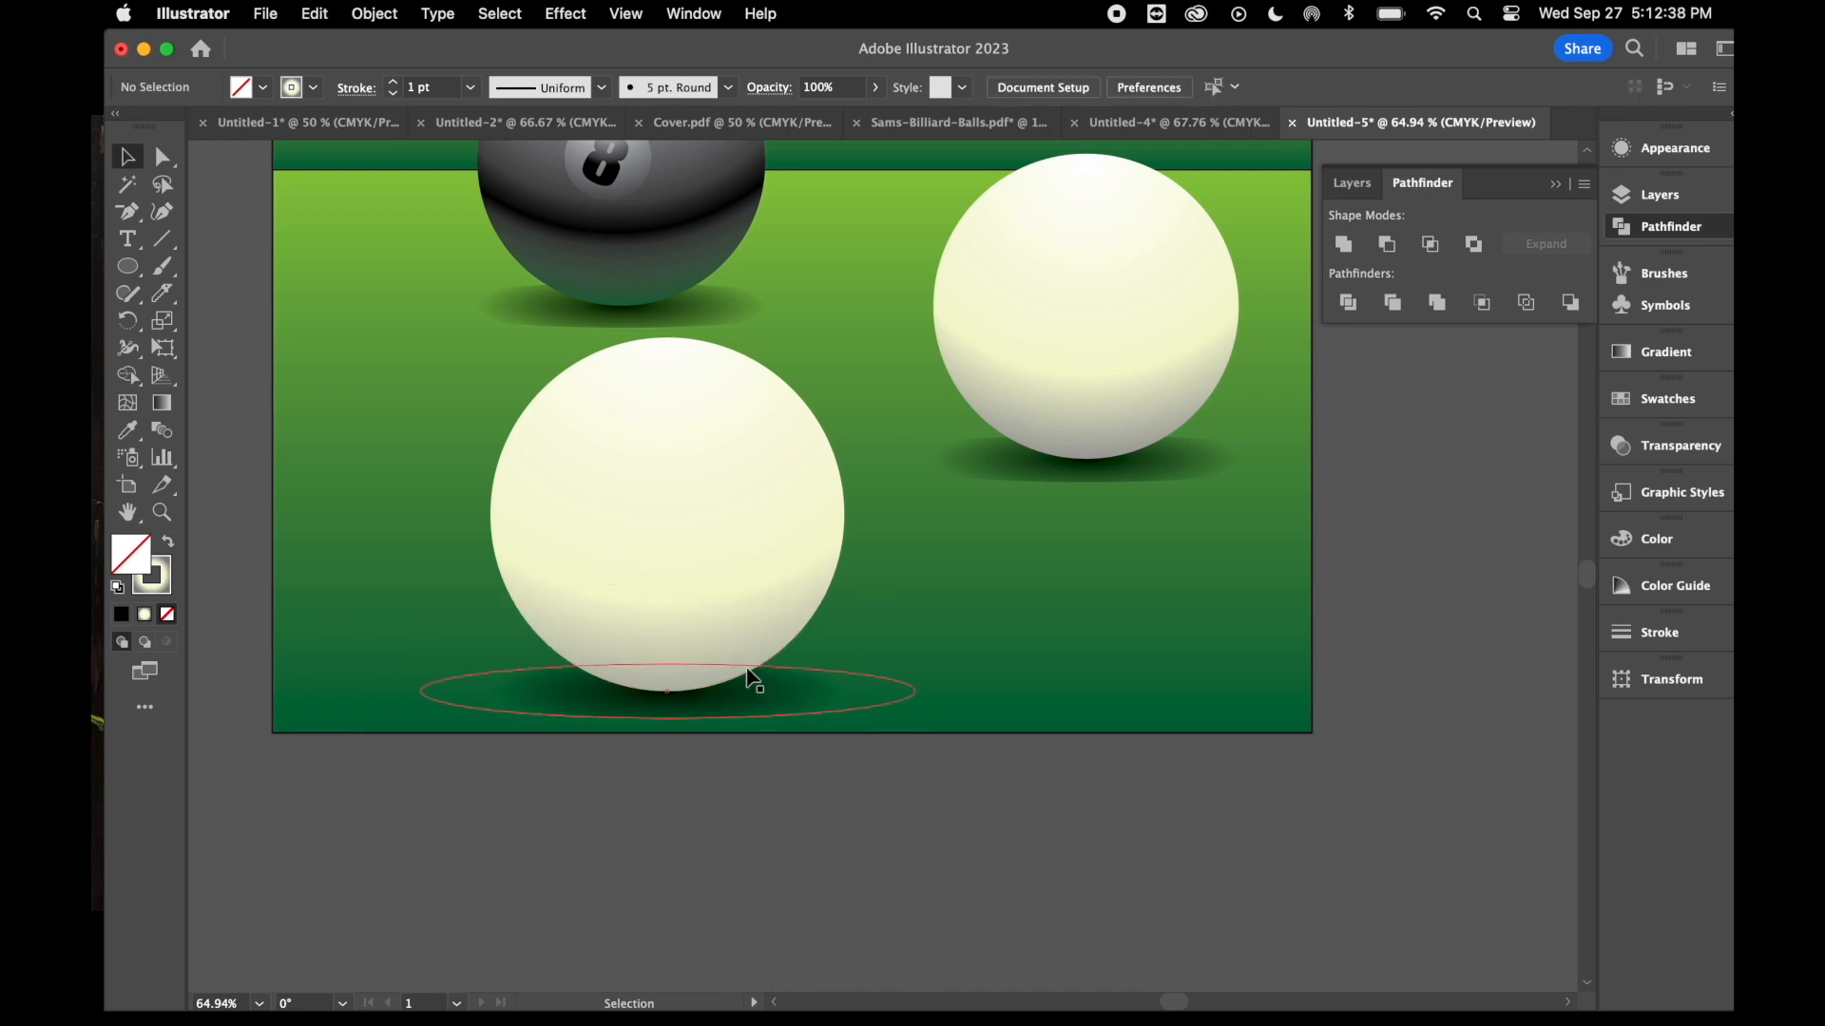
- Remove the cream middle color stop from the gradient of the lower ball's central band
click(764, 511)
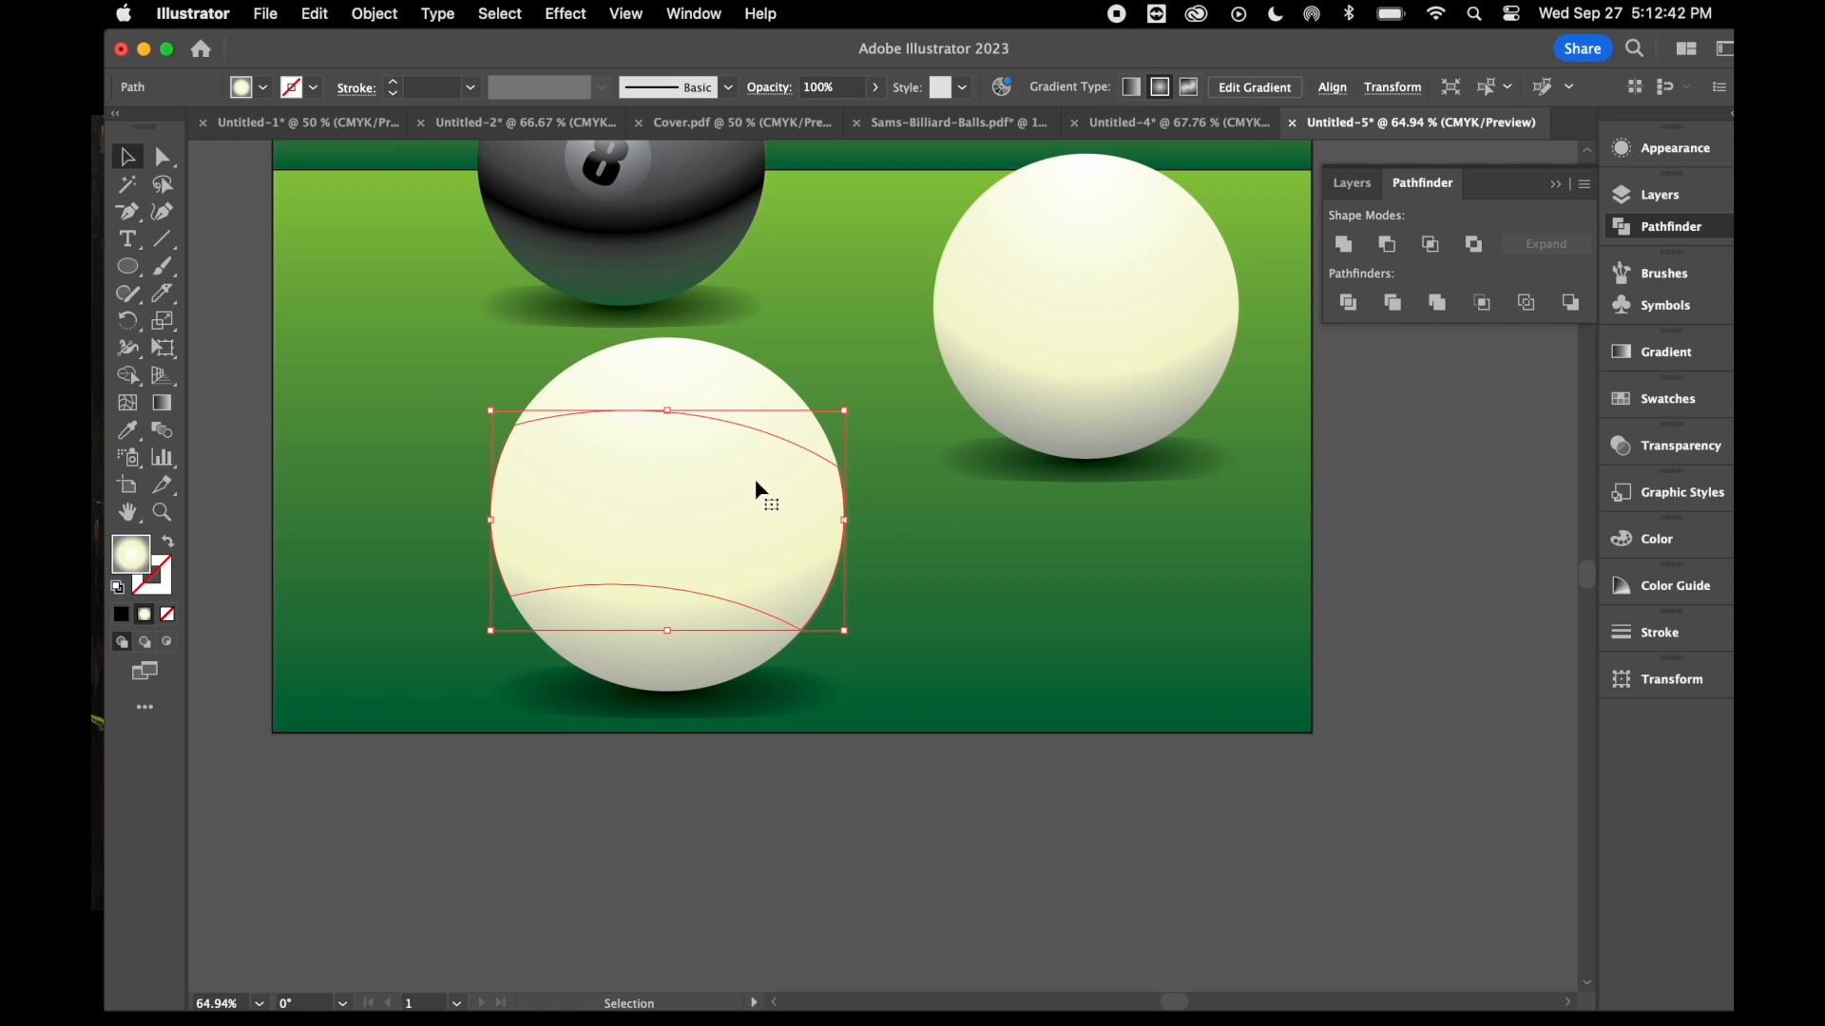
click(1670, 354)
click(1477, 557)
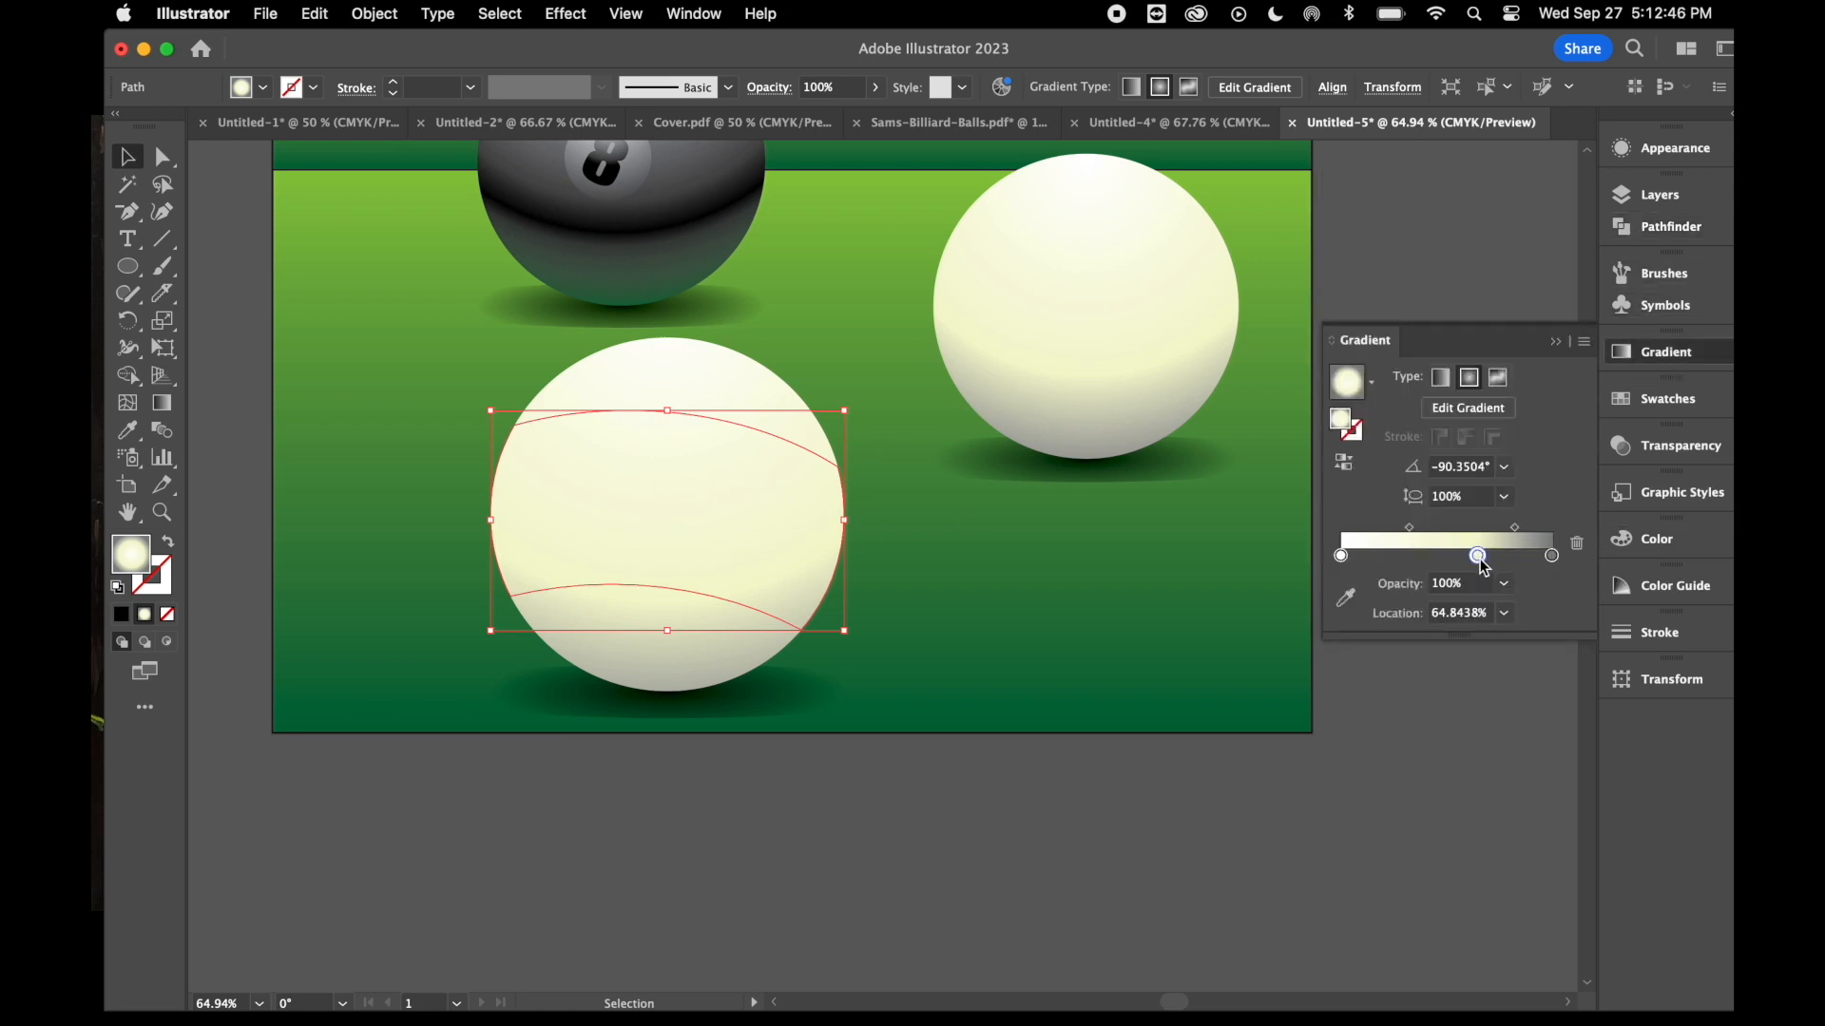
click(1577, 543)
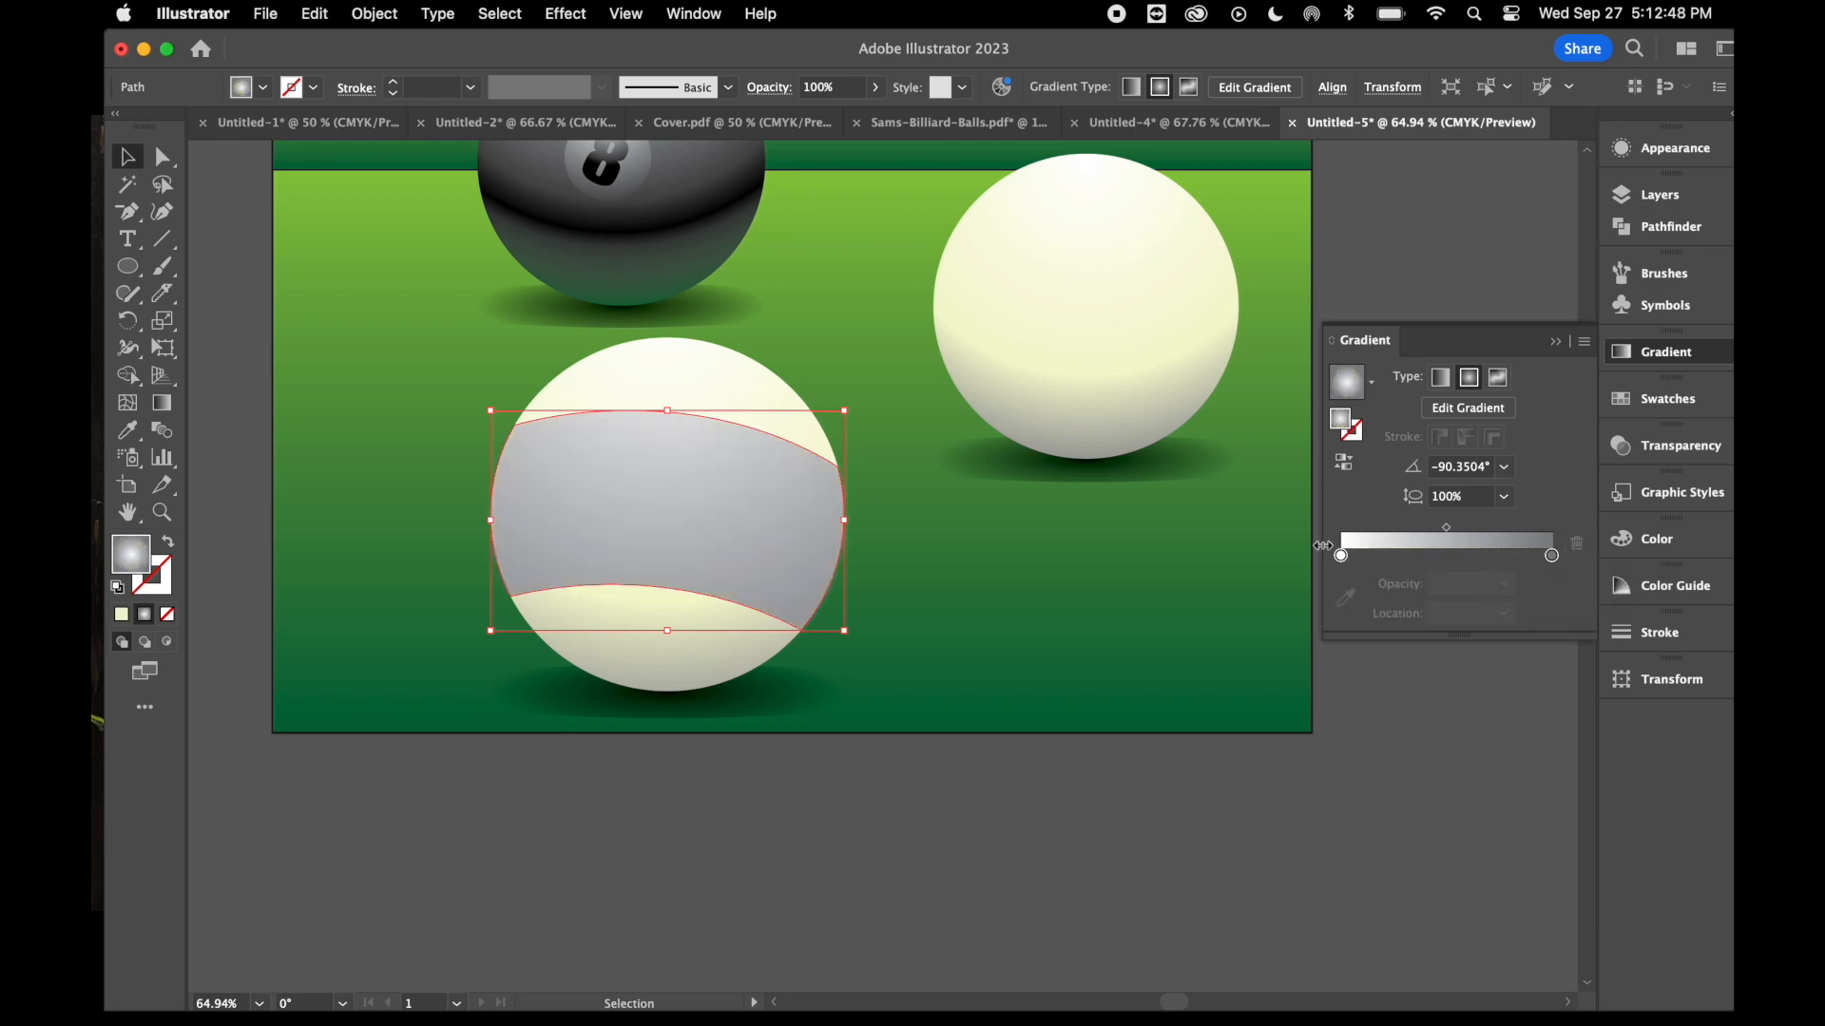
double_click(1346, 558)
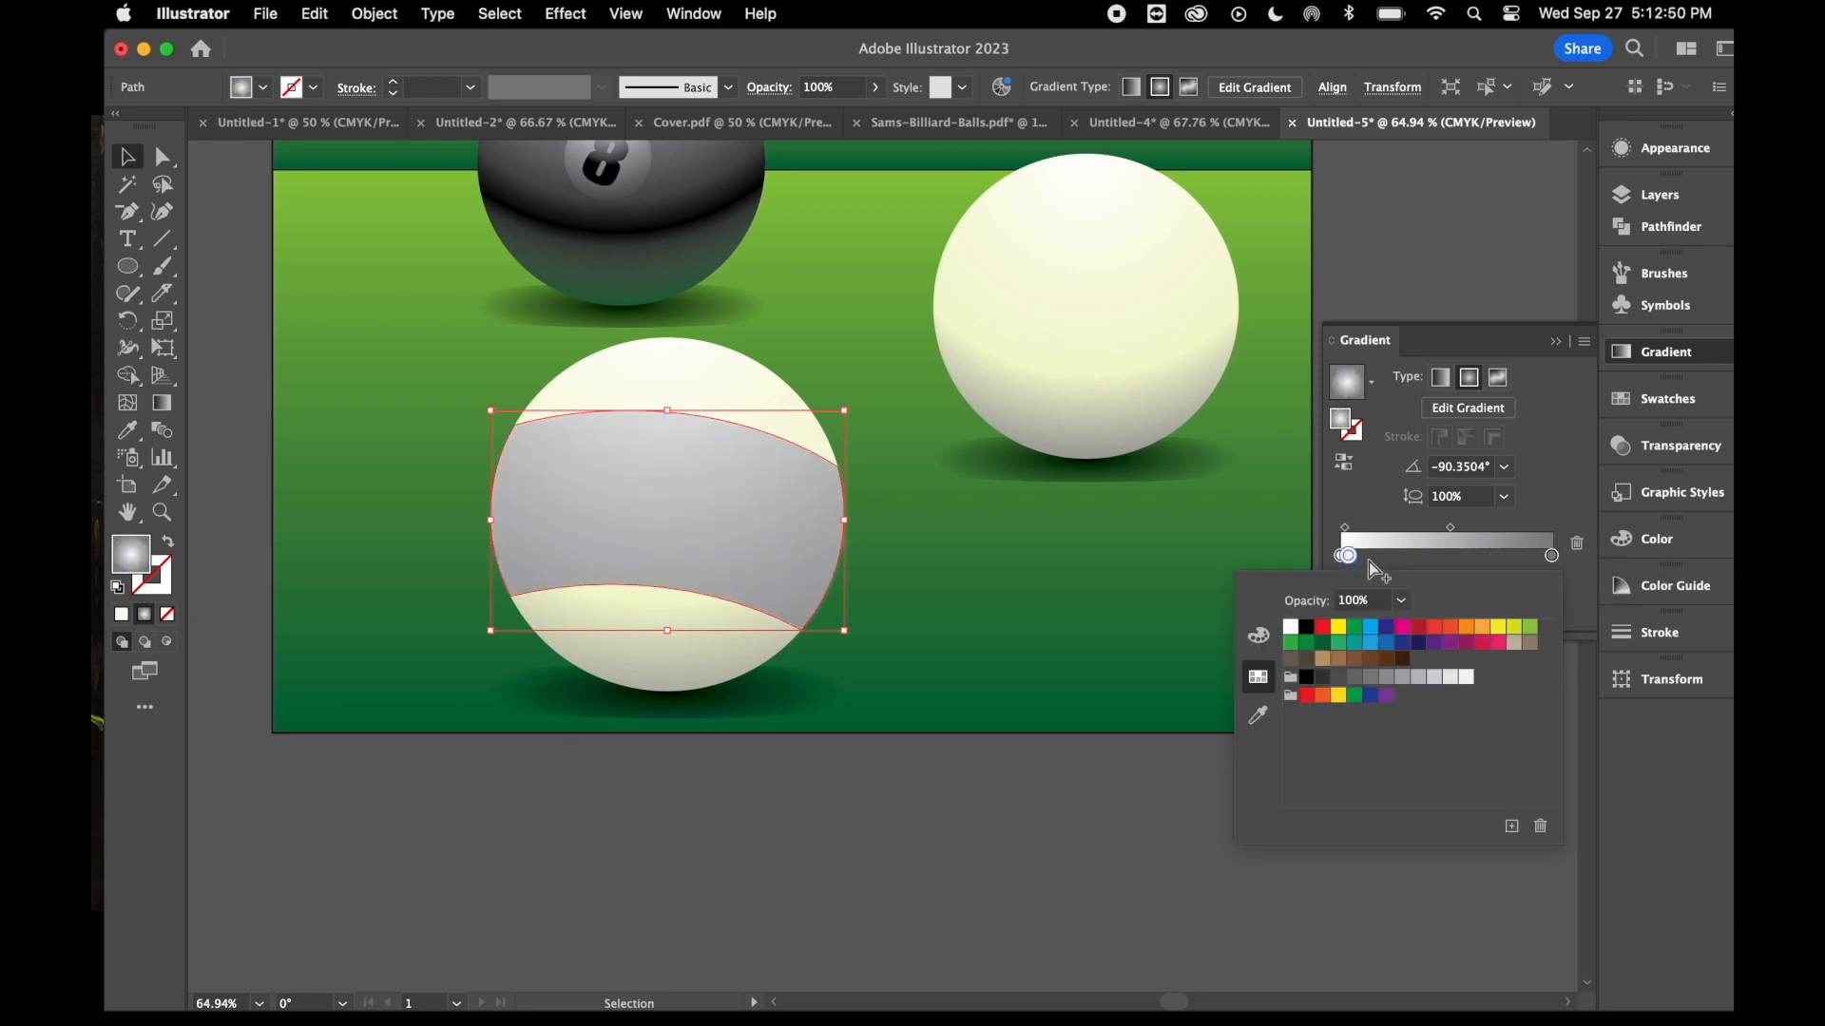
click(1577, 544)
click(1577, 544)
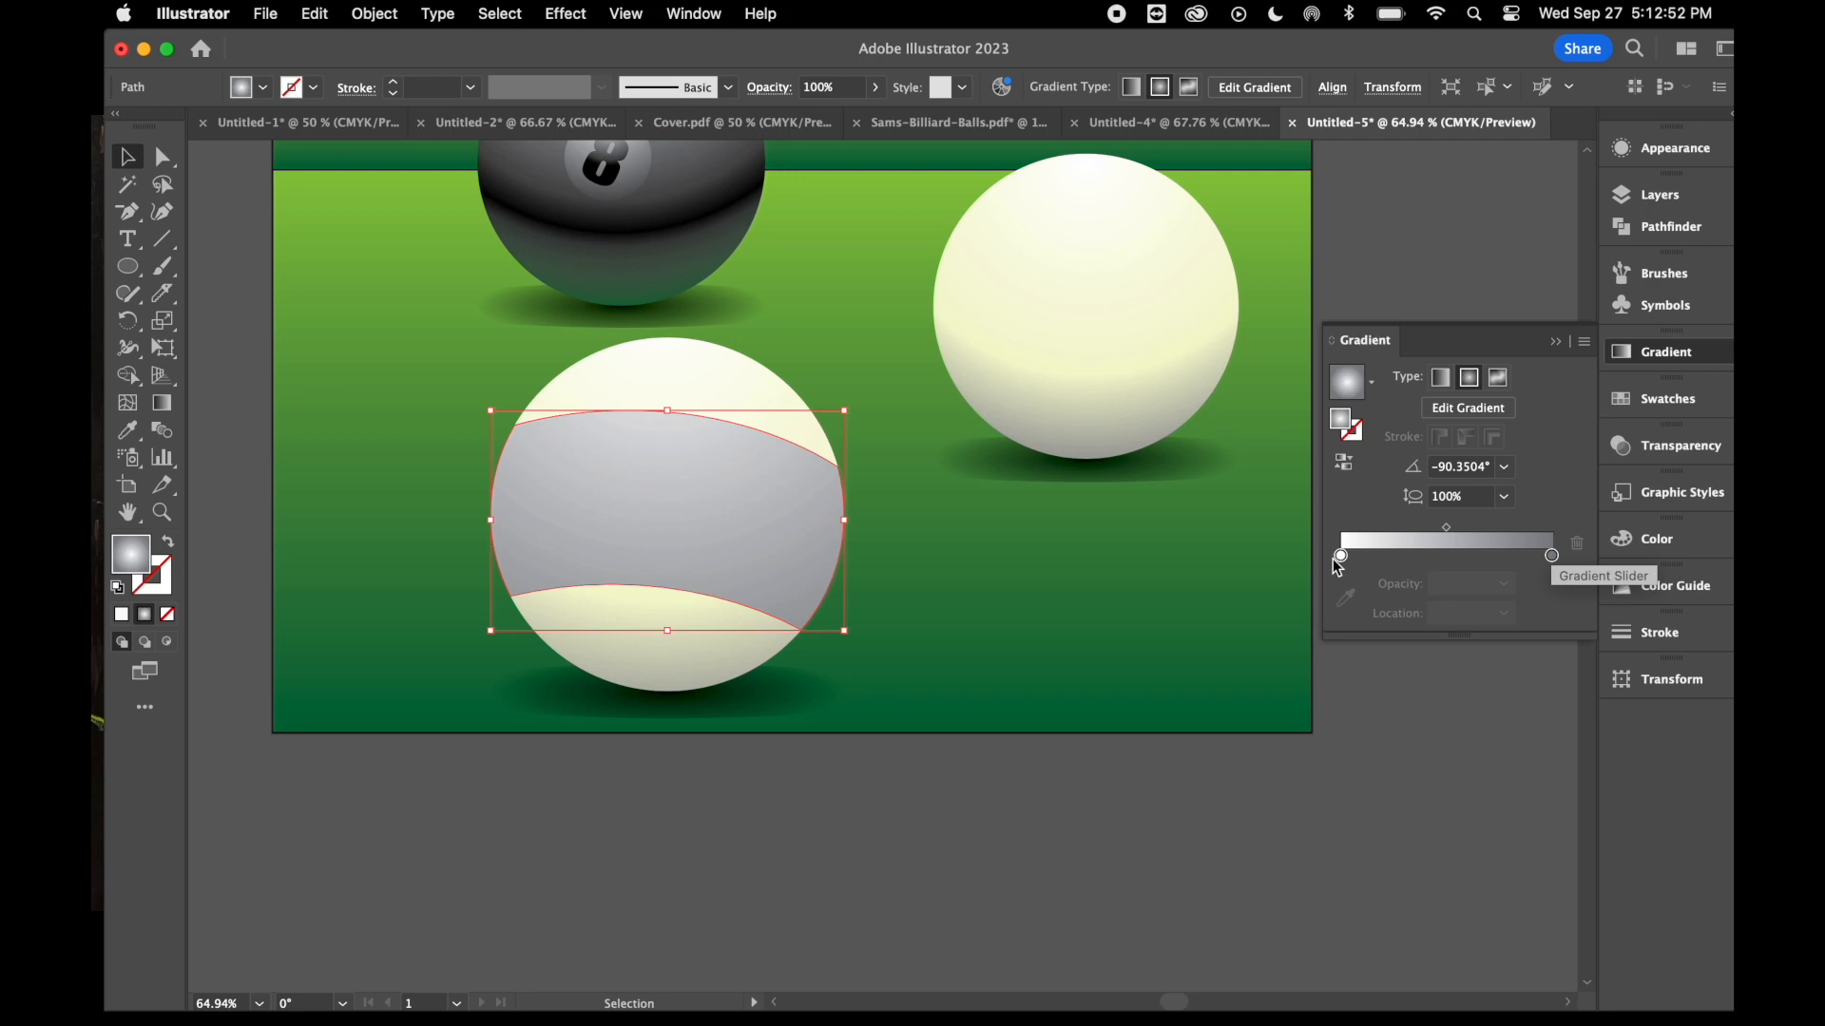
- Change the first color stop of the central band's gradient from white to the bright red swatch
click(1341, 558)
double_click(1342, 558)
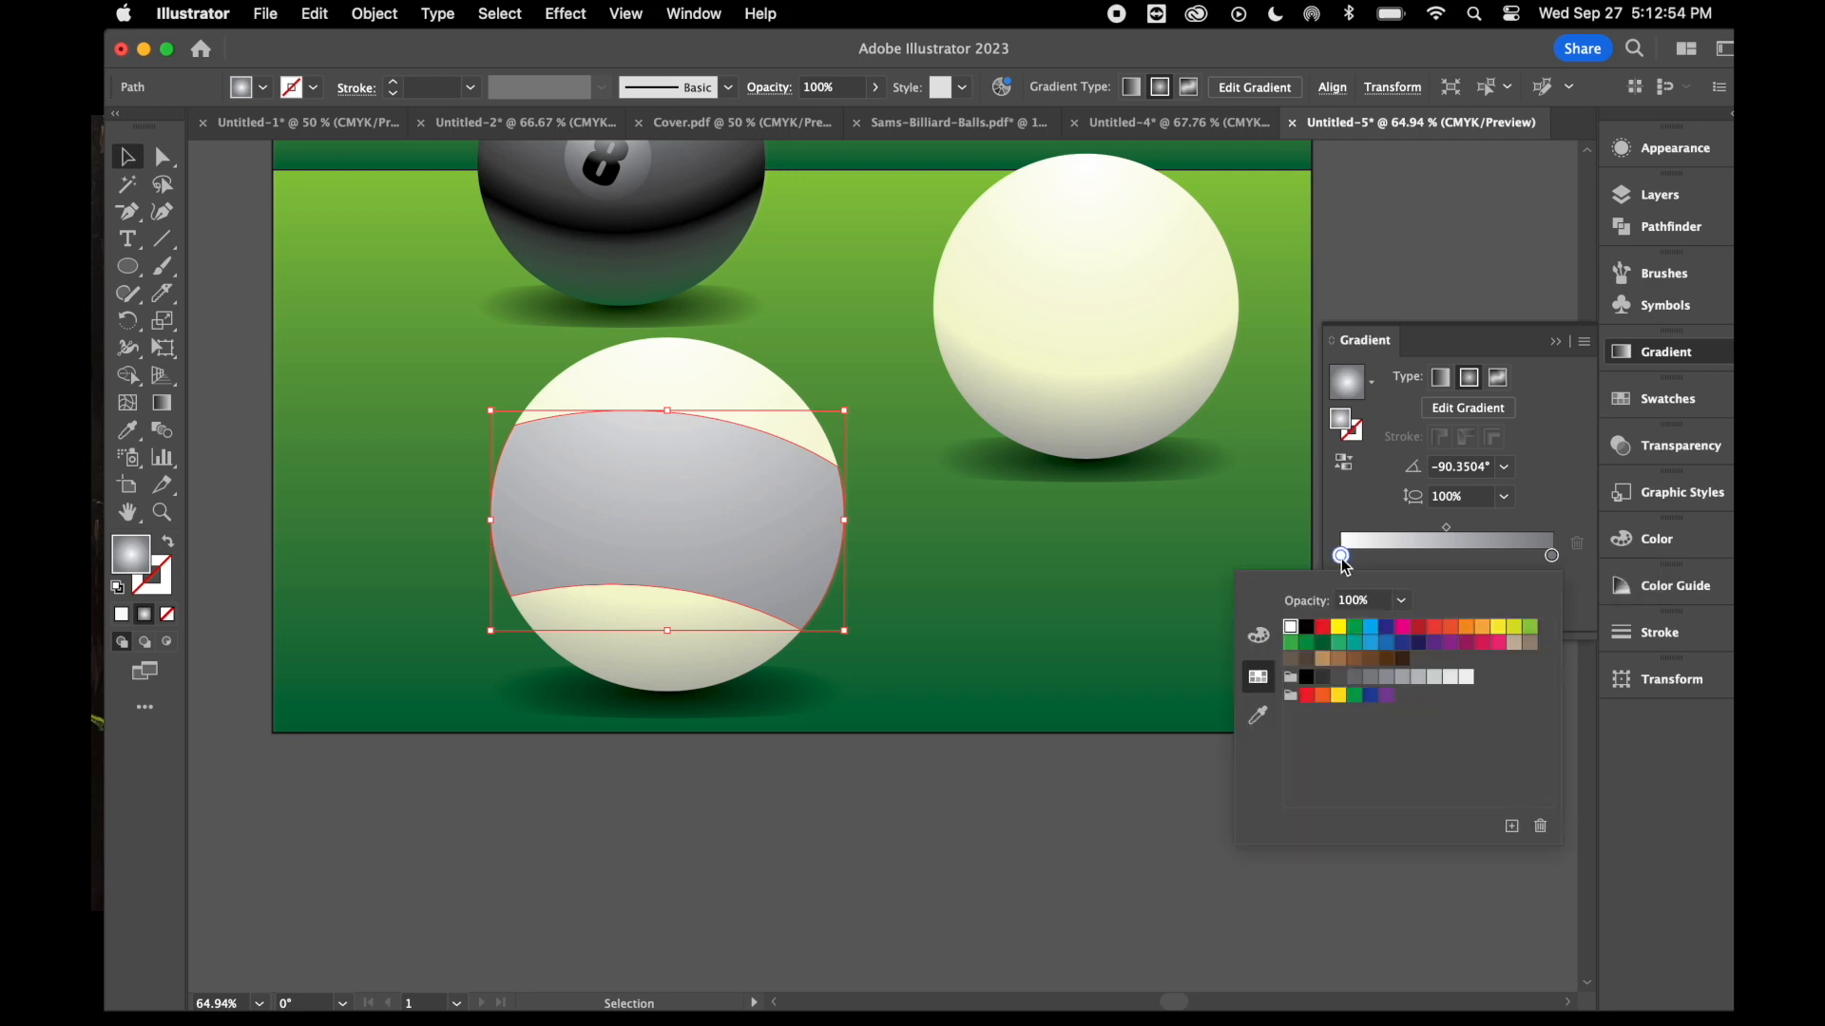
click(1324, 629)
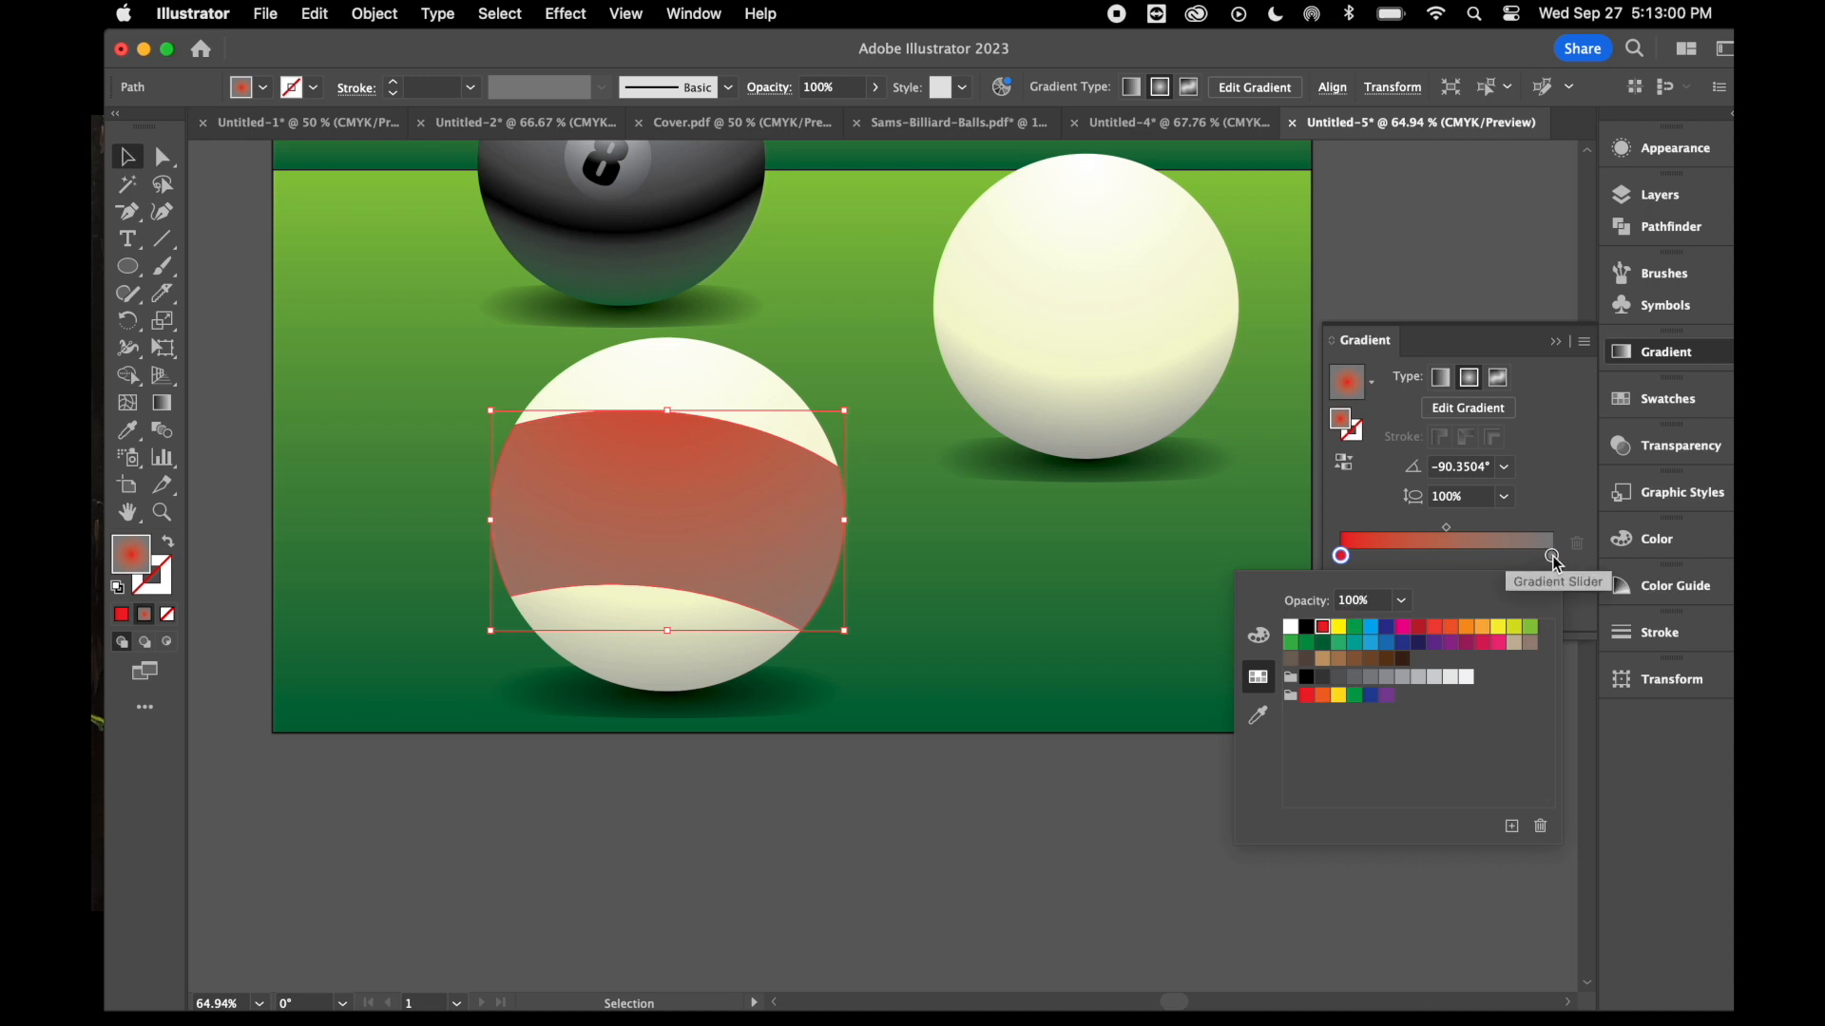
- Set the end color stop of the band's gradient to a dark red of C 15, M 100, Y 90, K 84
click(1552, 557)
click(1420, 629)
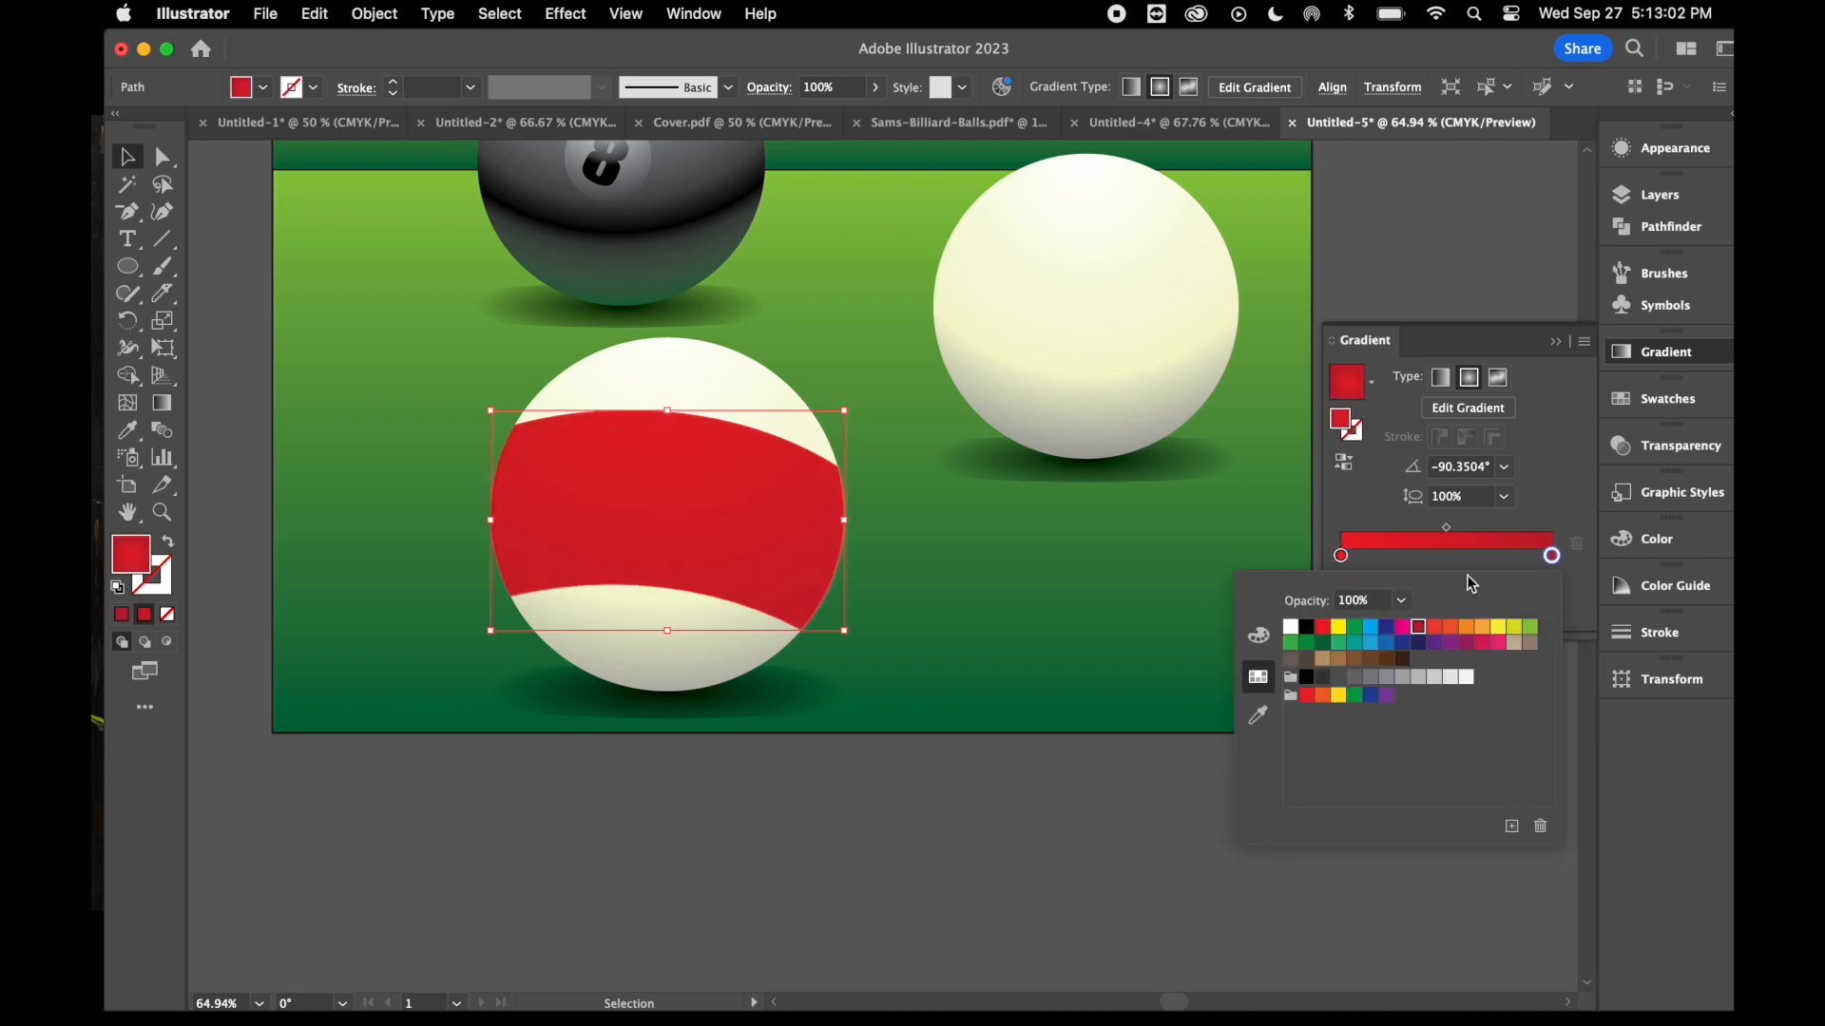
click(1258, 635)
drag(1375, 732, 1470, 730)
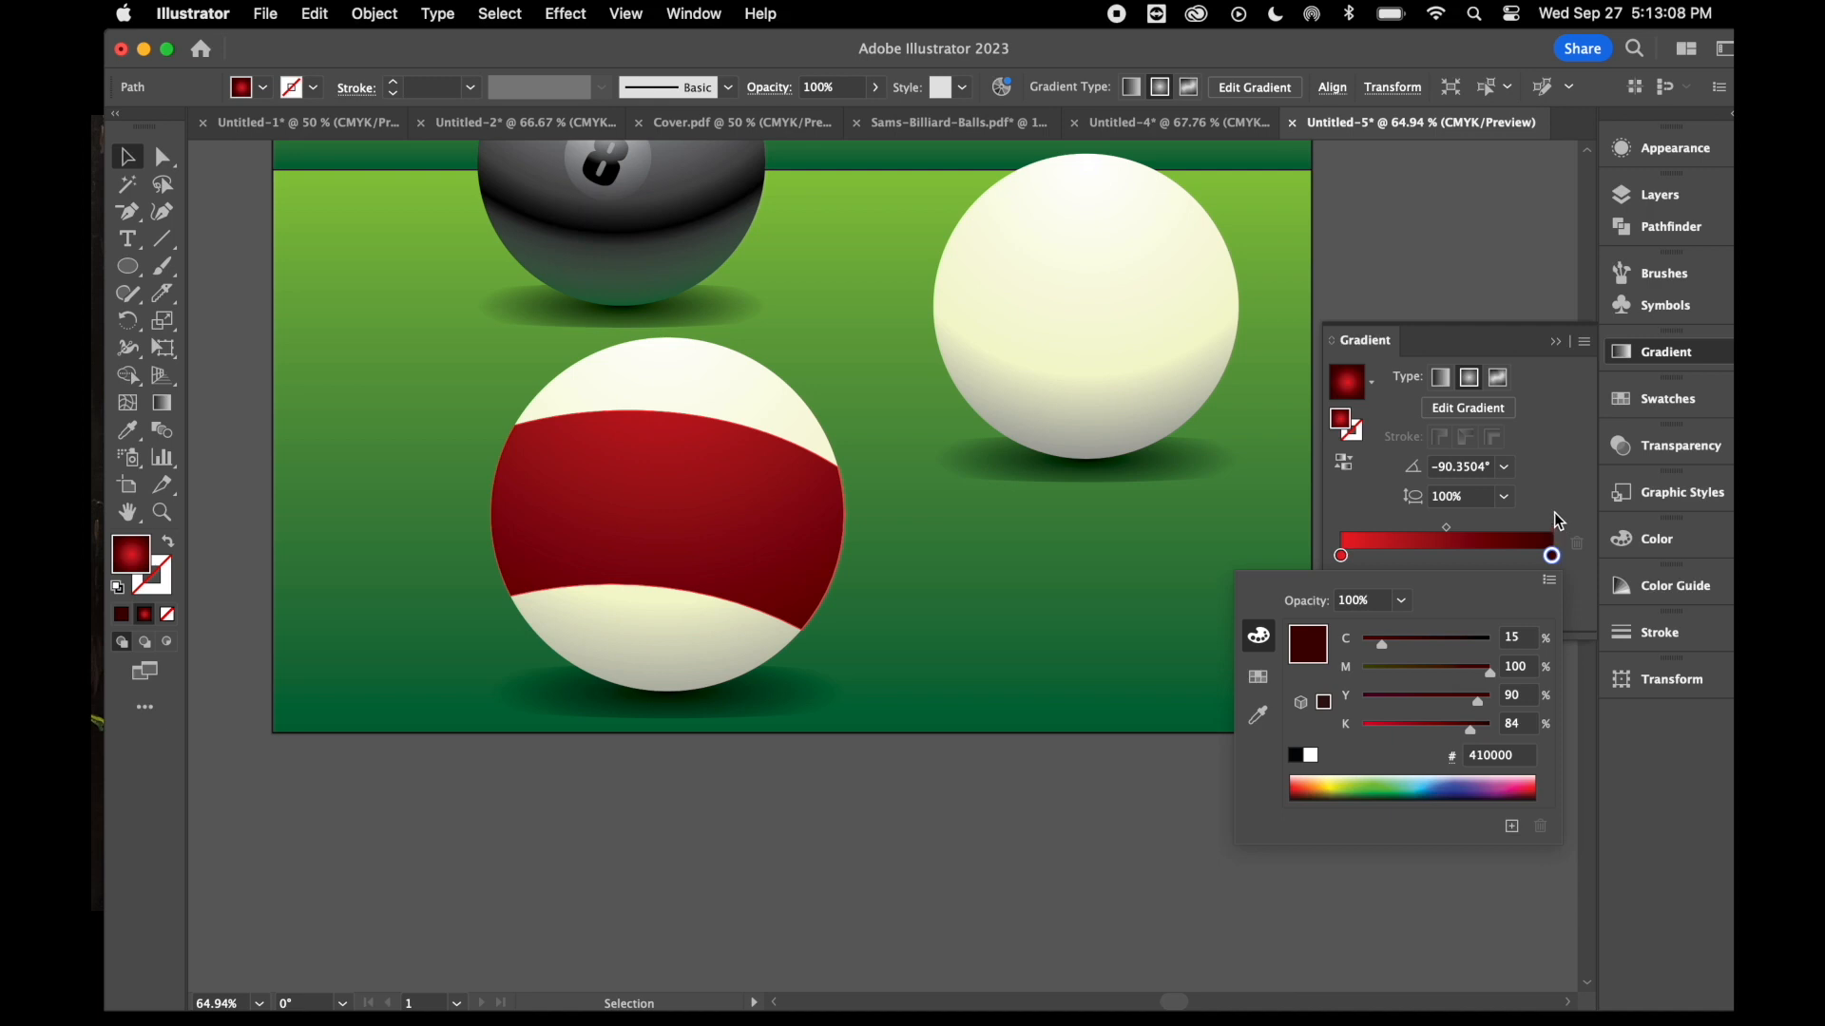
click(1552, 464)
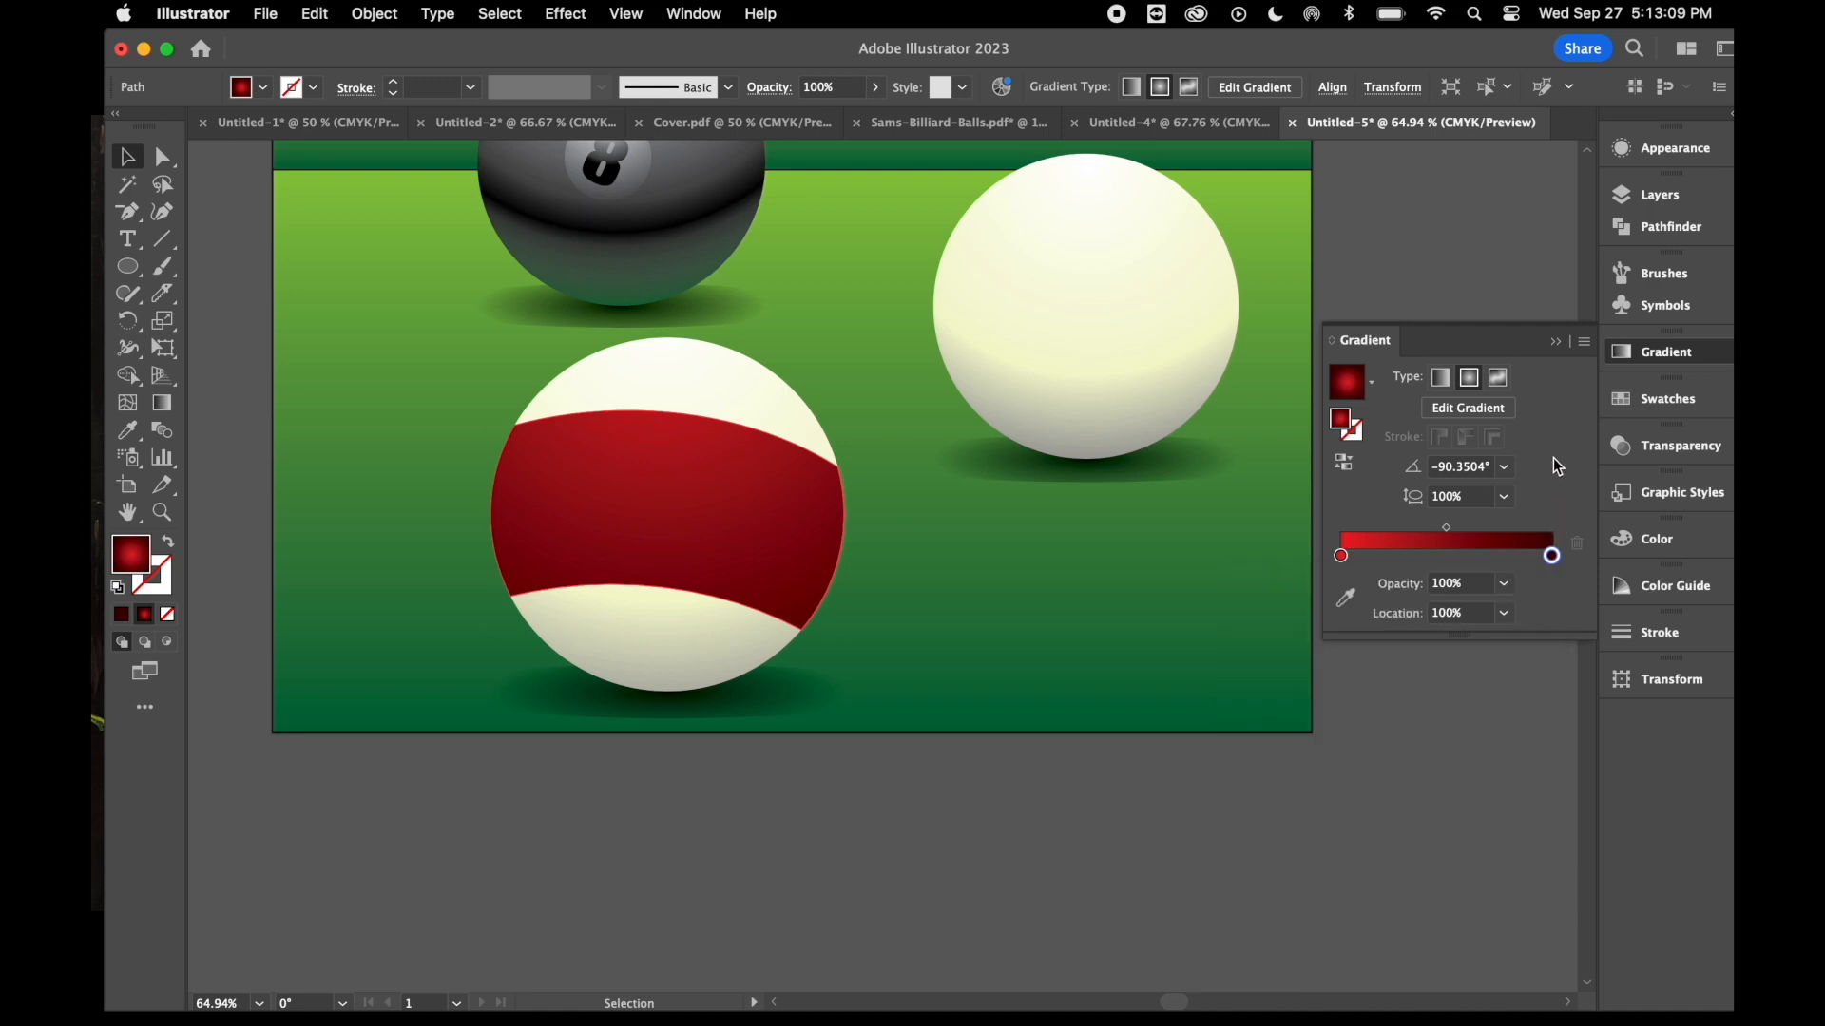
- Redraw the band's radial gradient from the middle of its upper edge down to just below its lower edge, and deselect the band
click(163, 404)
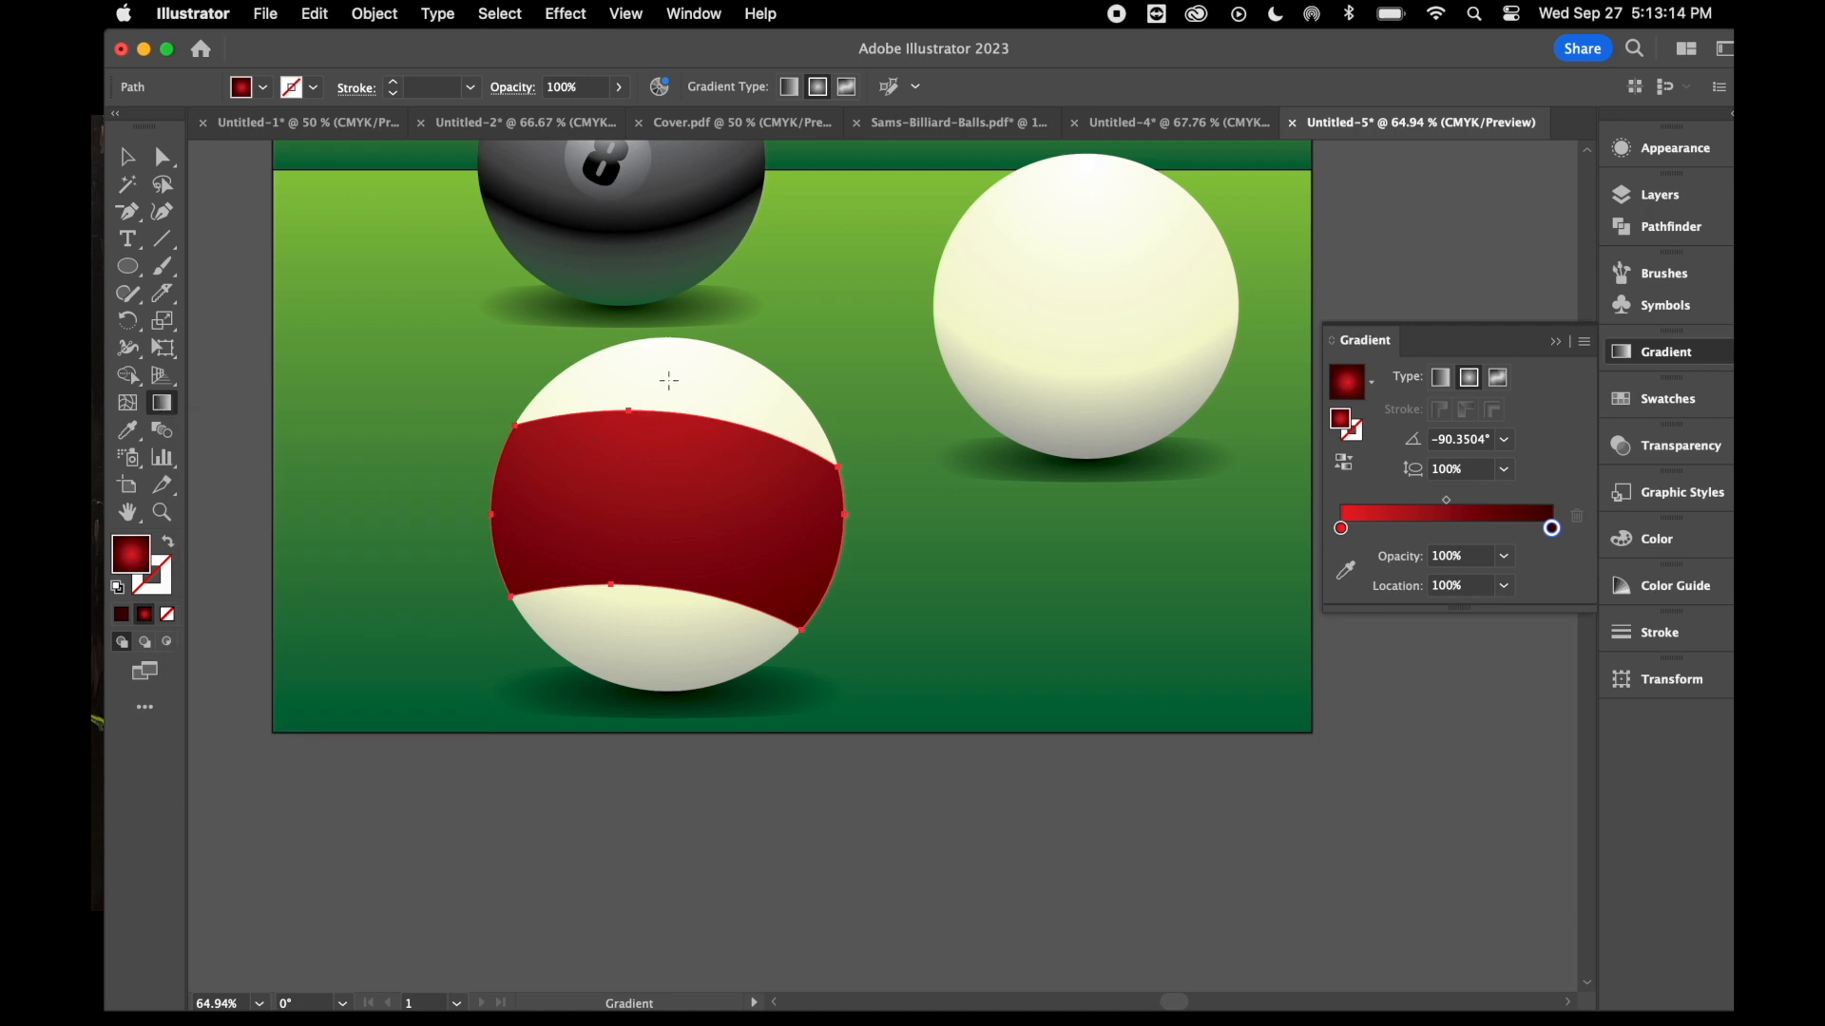
drag(669, 357, 651, 554)
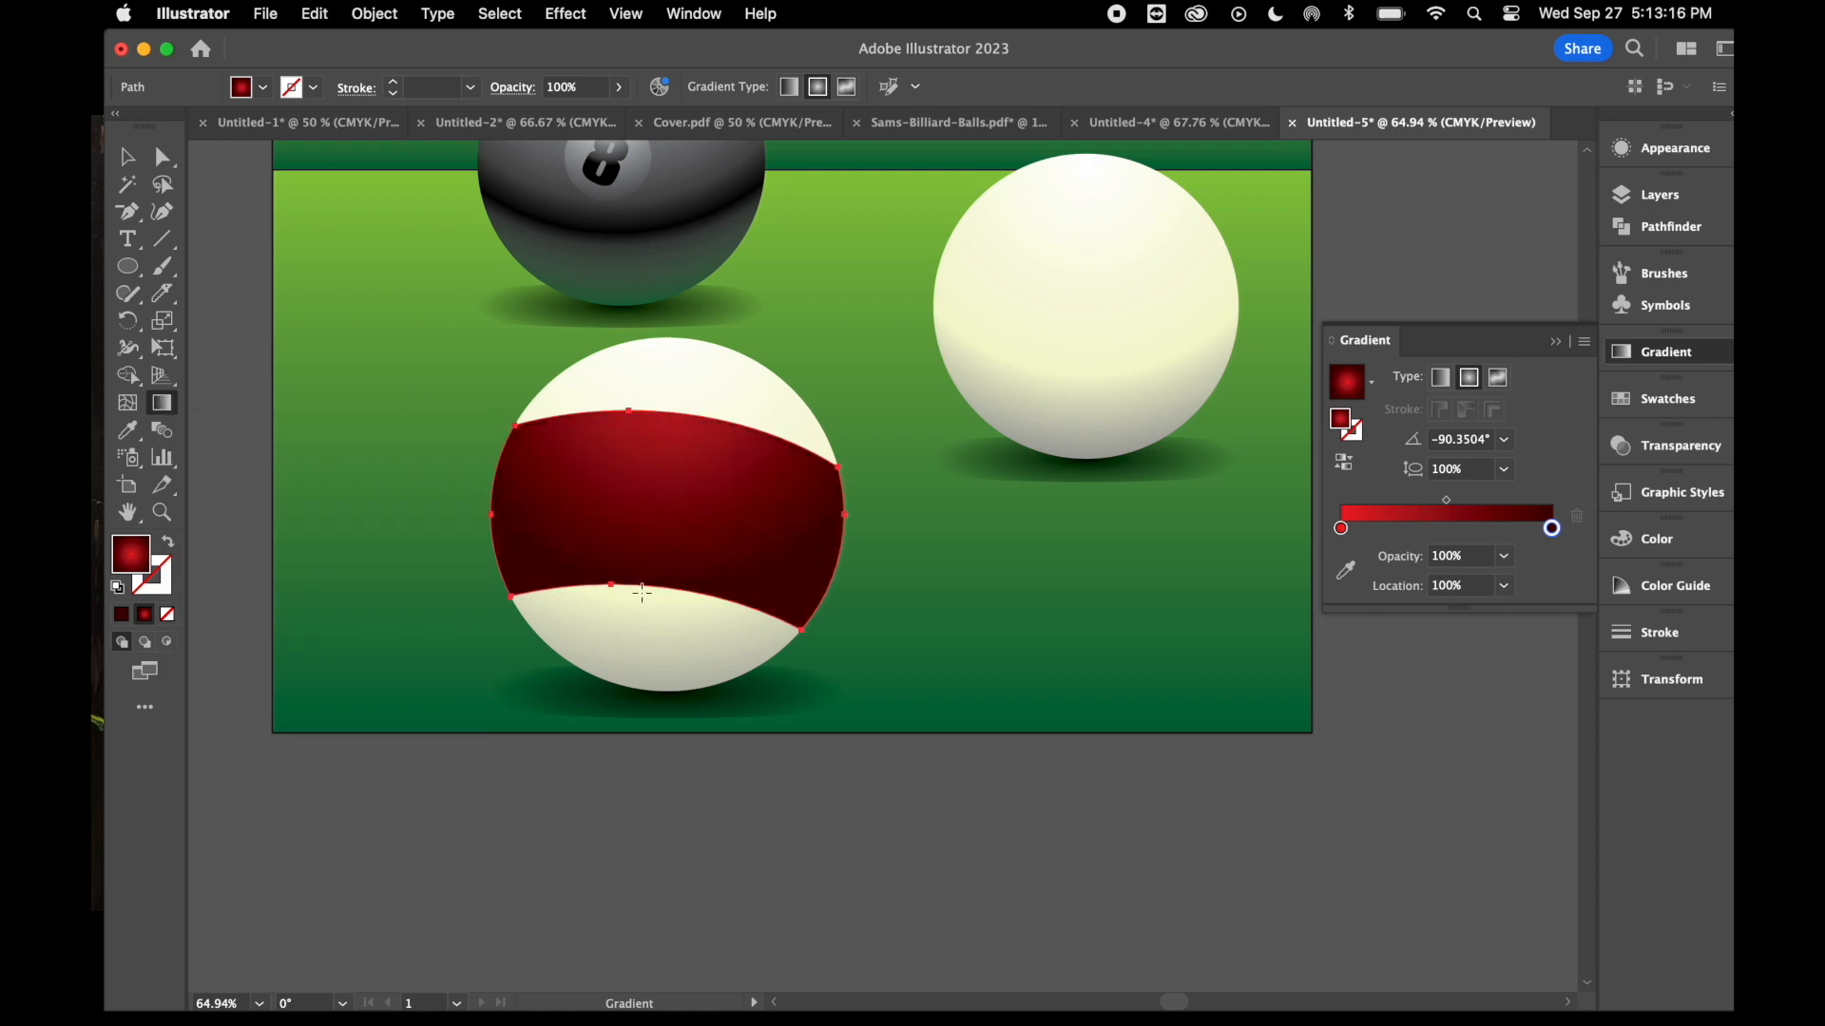
drag(670, 416, 669, 554)
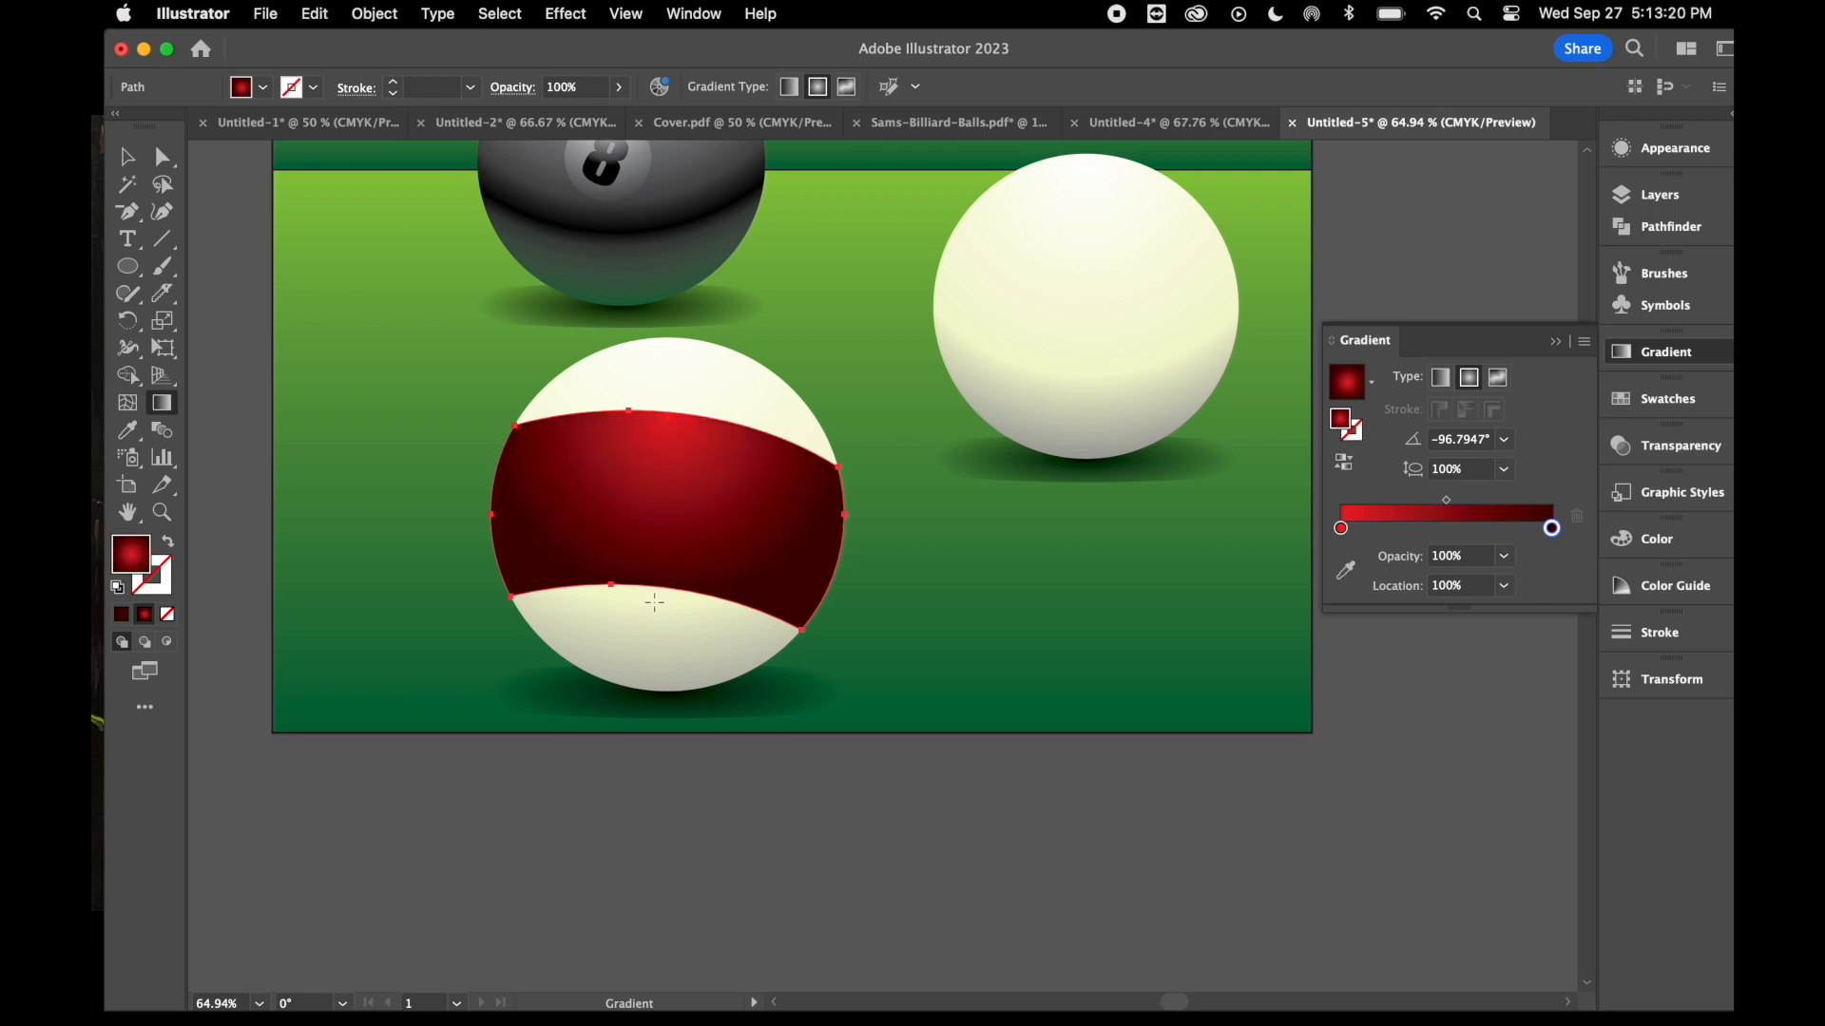
drag(651, 616, 651, 618)
click(128, 169)
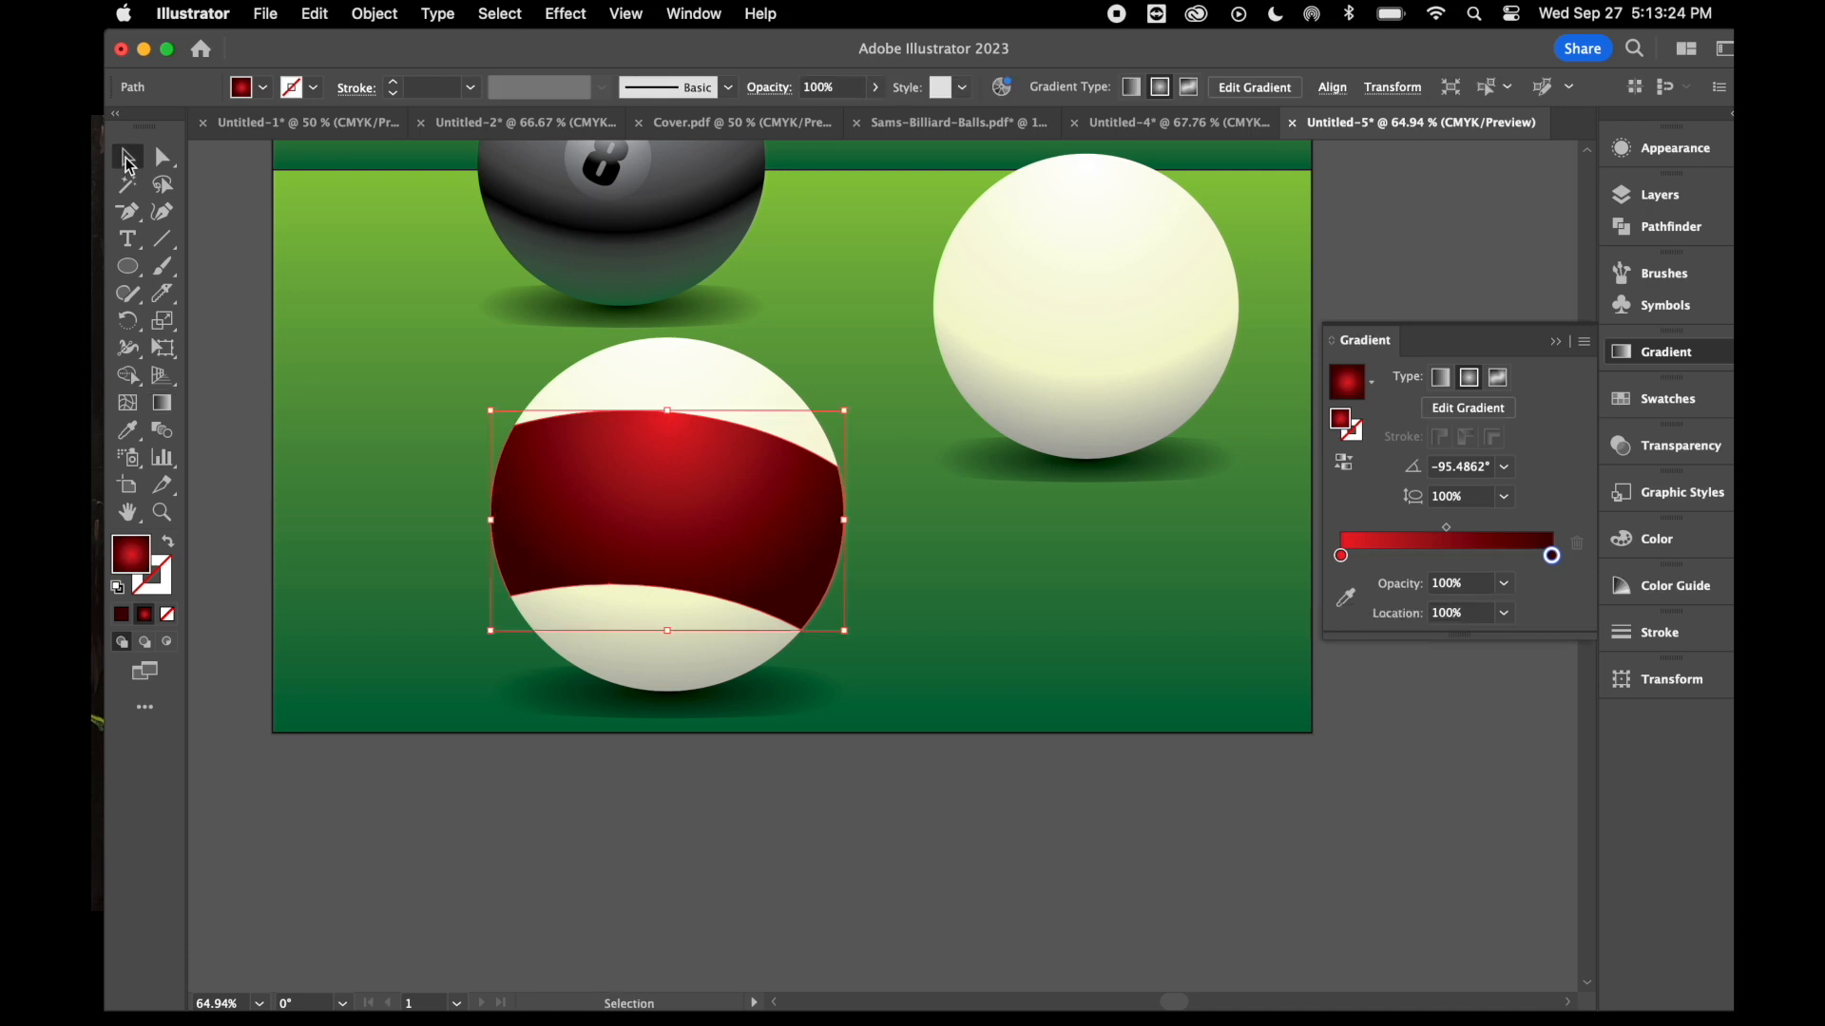
click(233, 273)
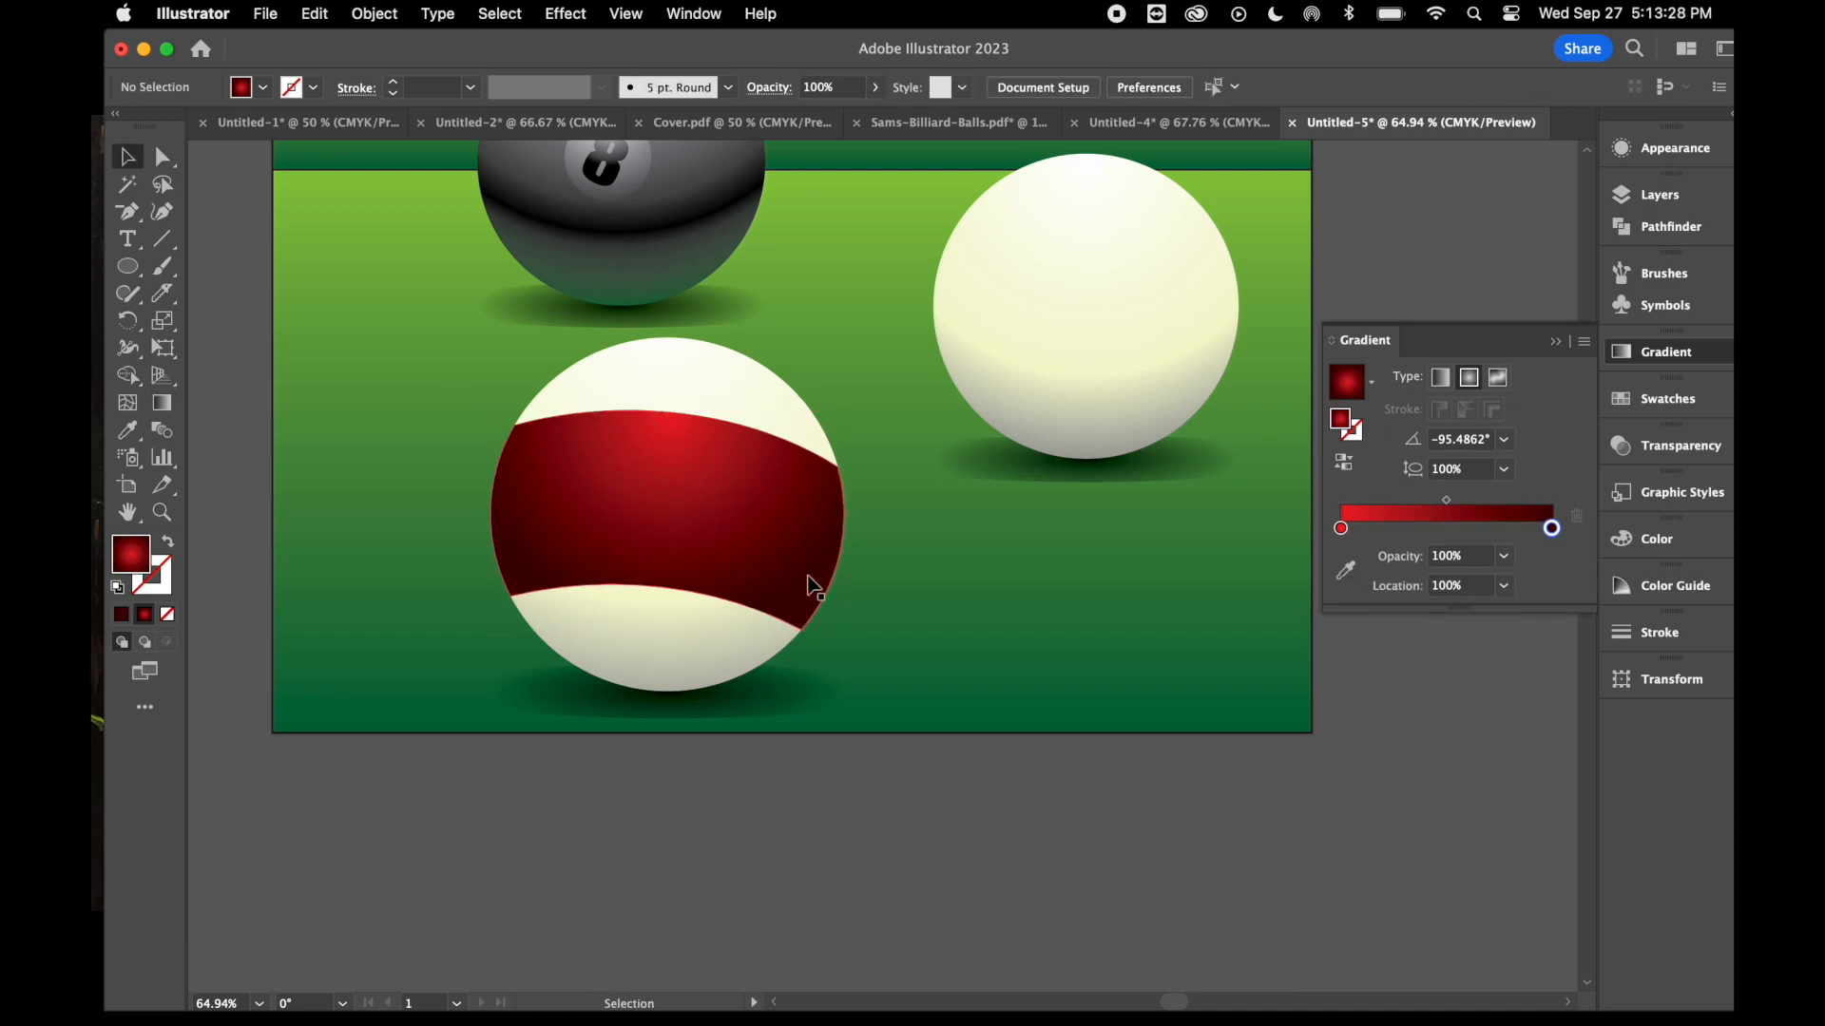
- Send the red band backward three levels, placing it behind the number 8 and its gray circle
click(781, 544)
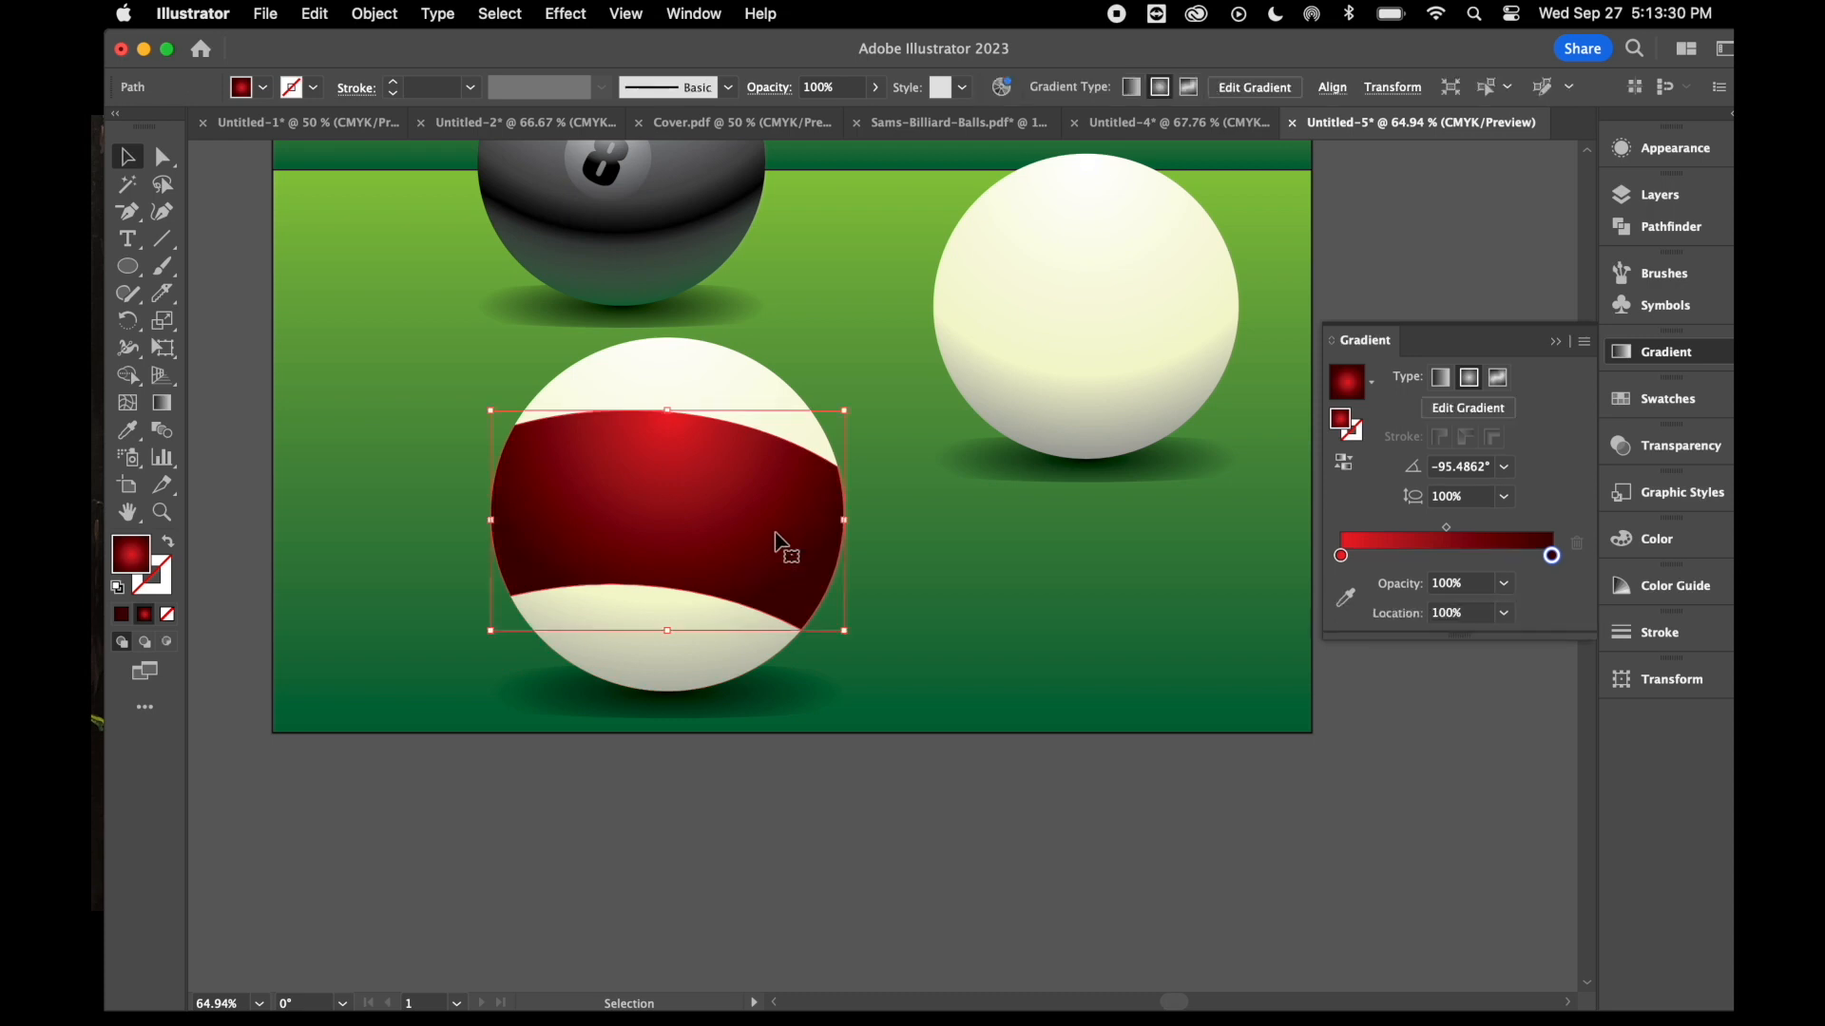
click(374, 13)
mouse_move(399, 72)
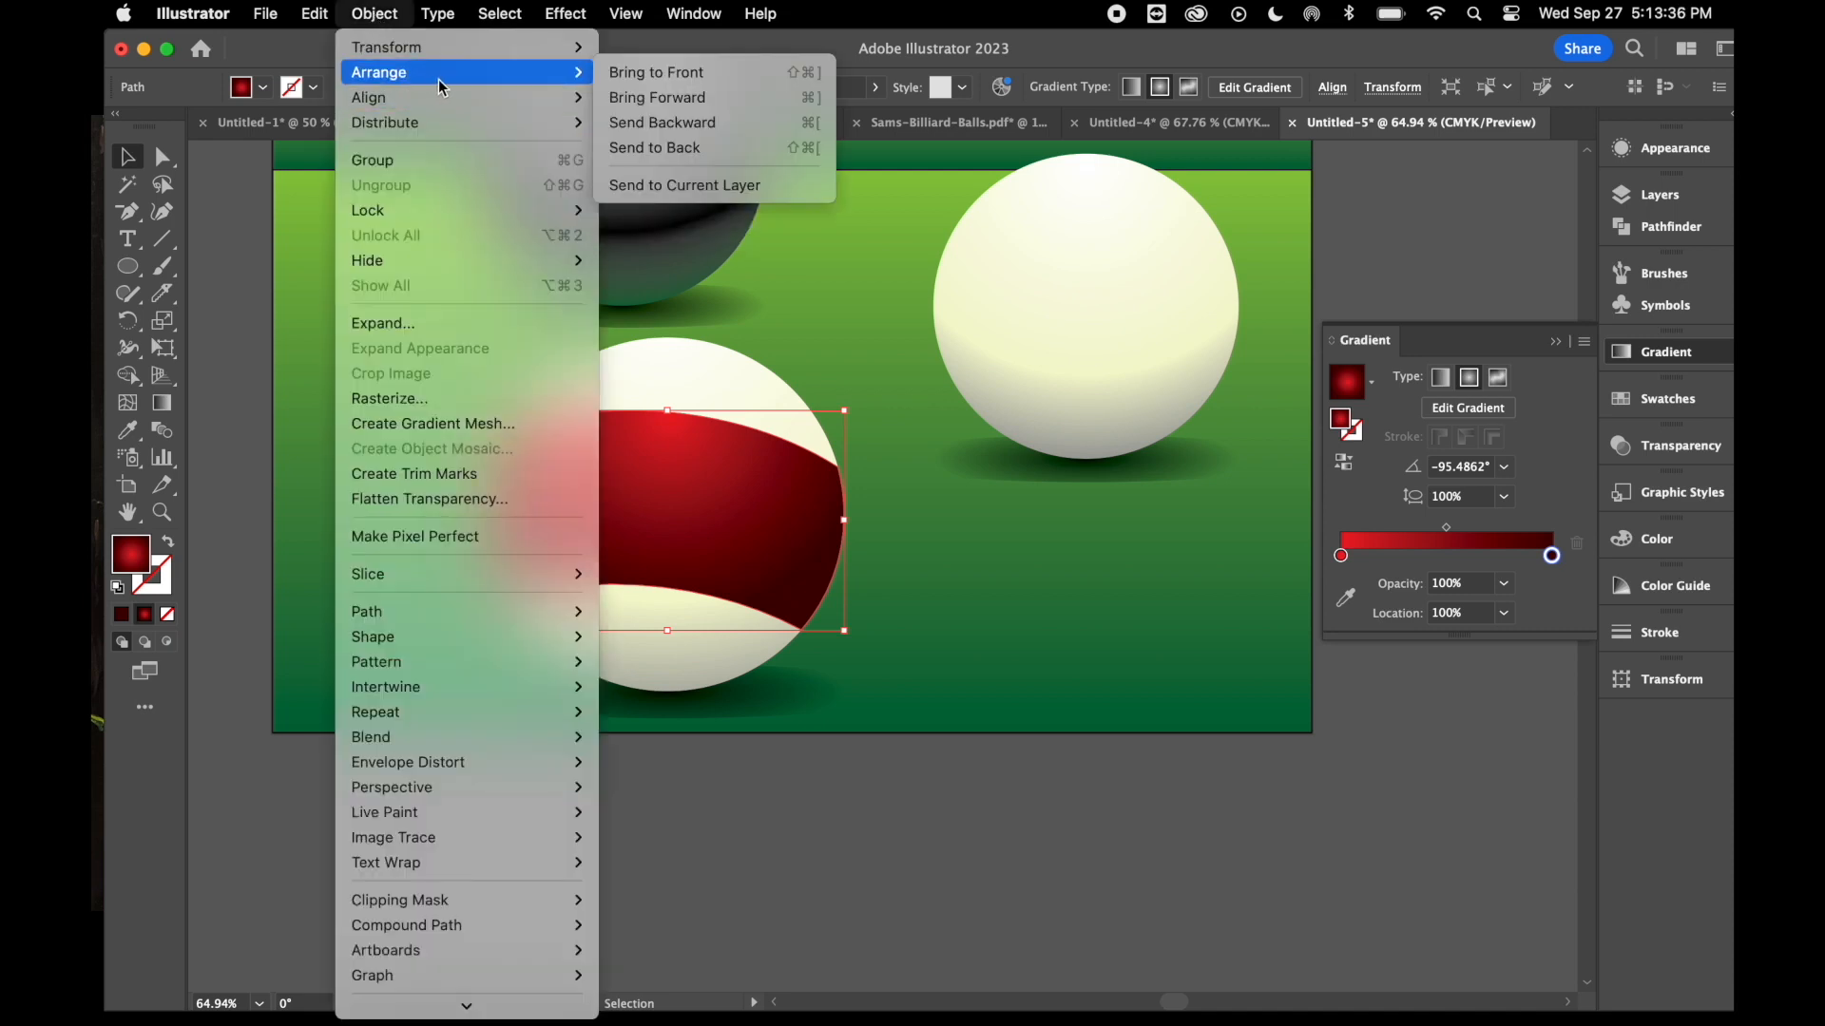
click(735, 136)
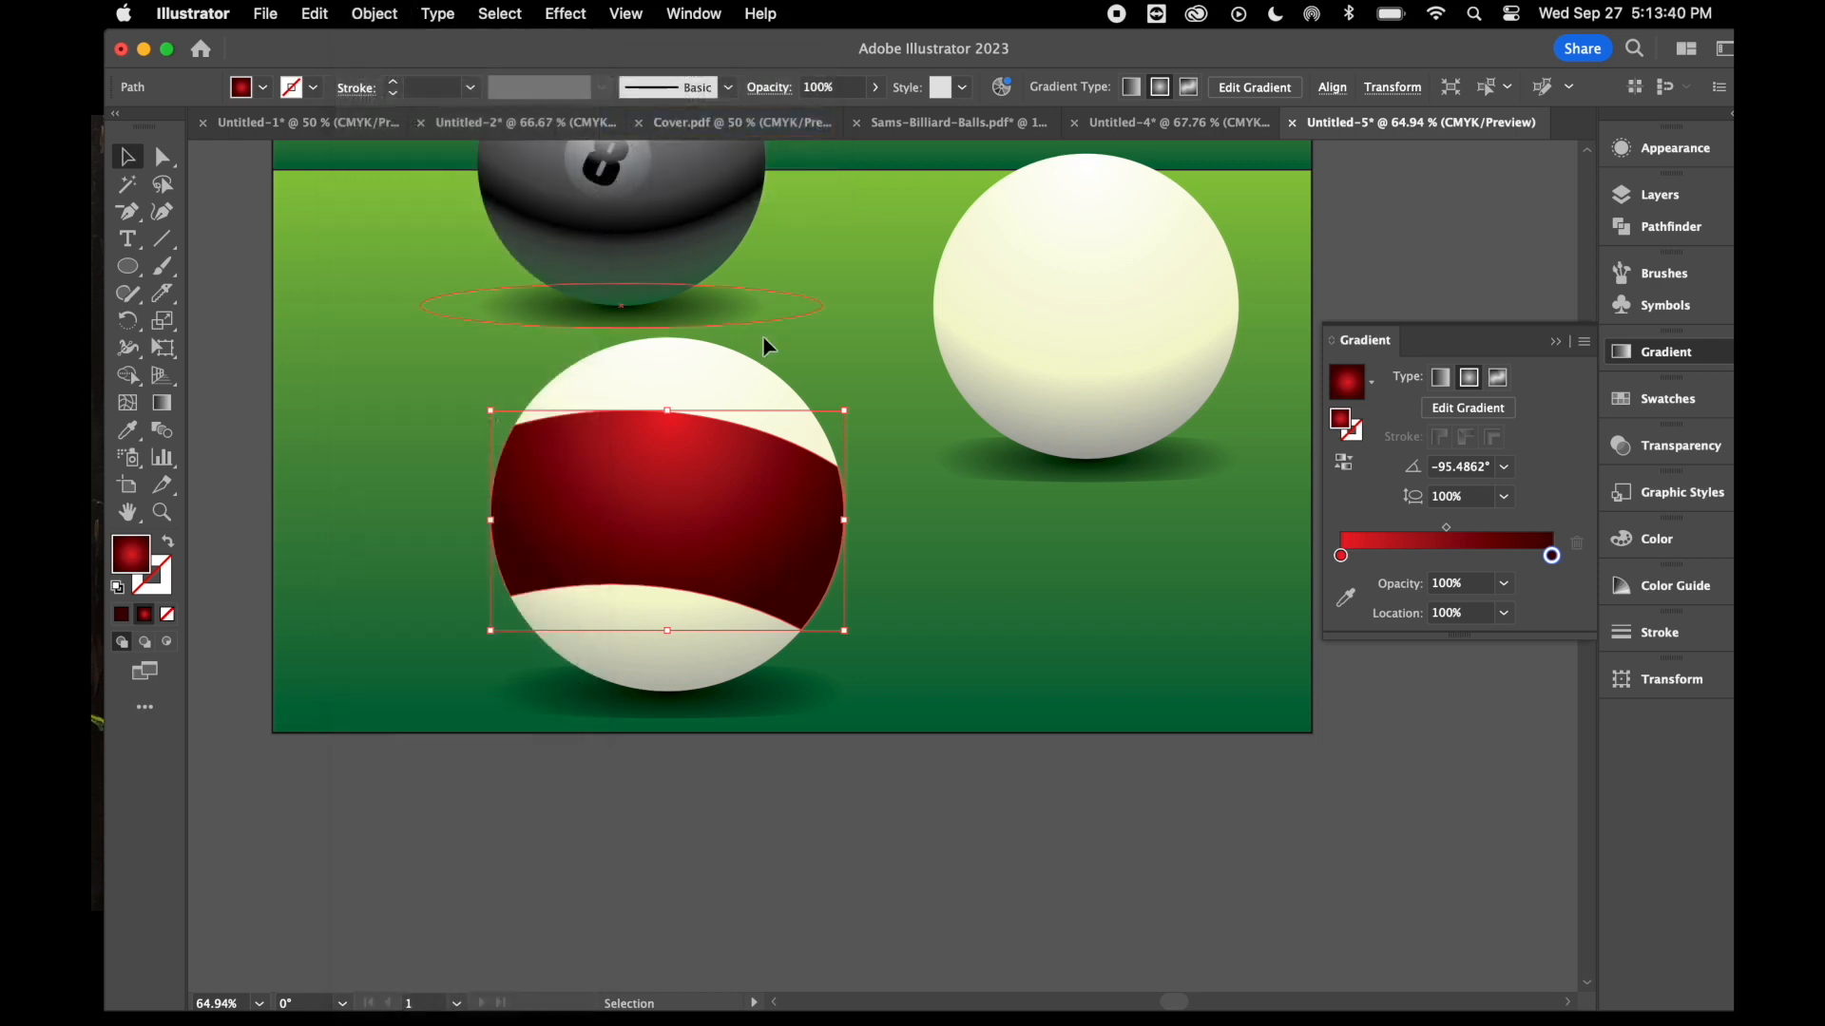
right_click(825, 483)
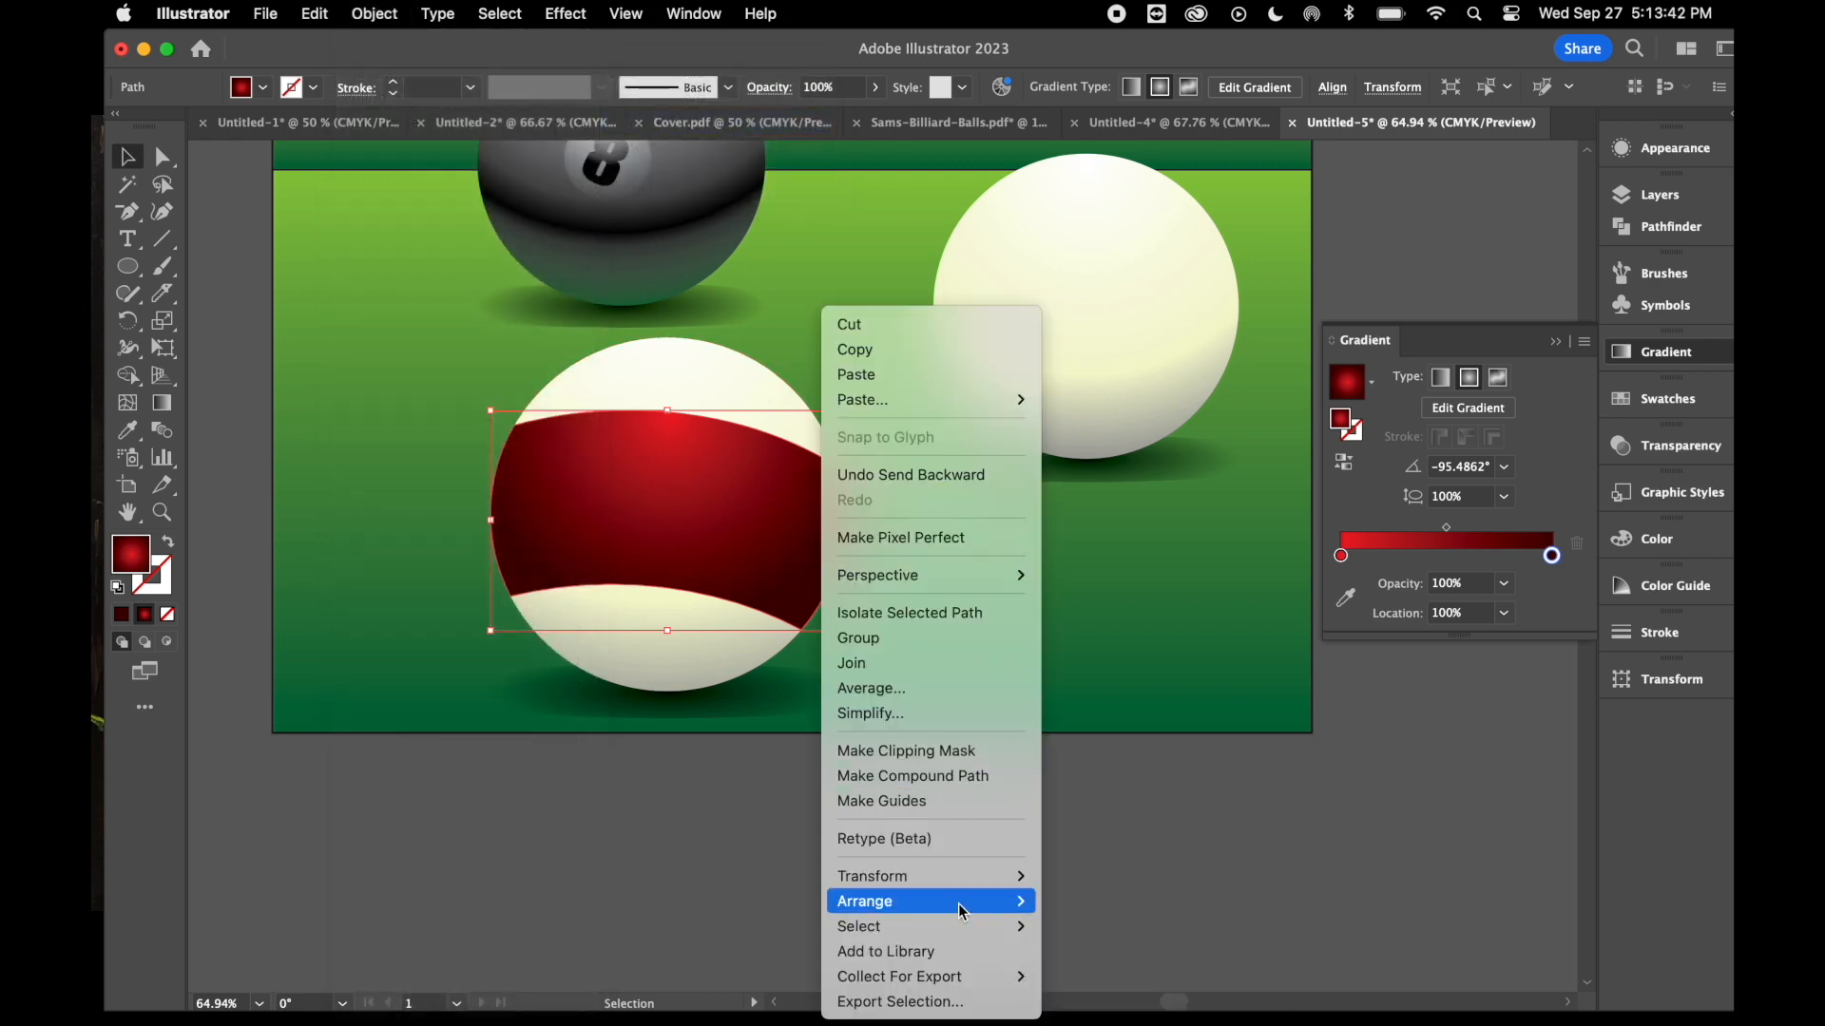
mouse_move(958, 903)
click(1138, 939)
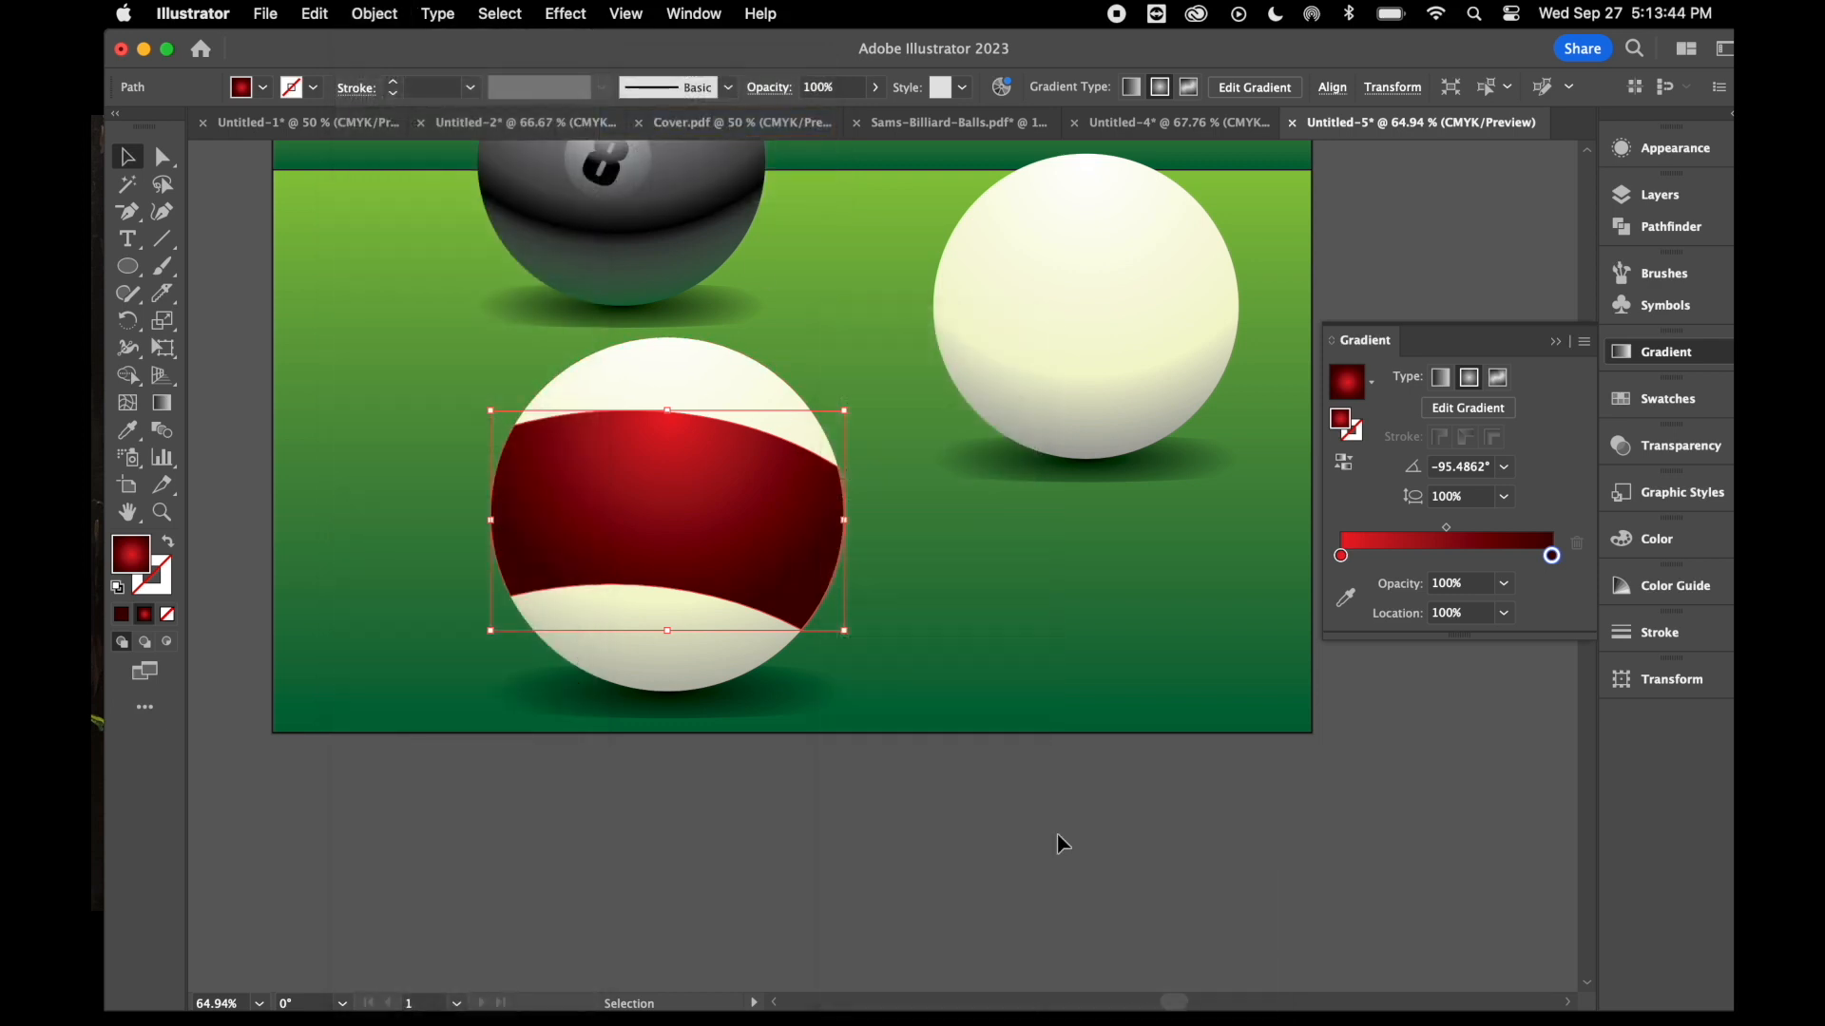
right_click(791, 540)
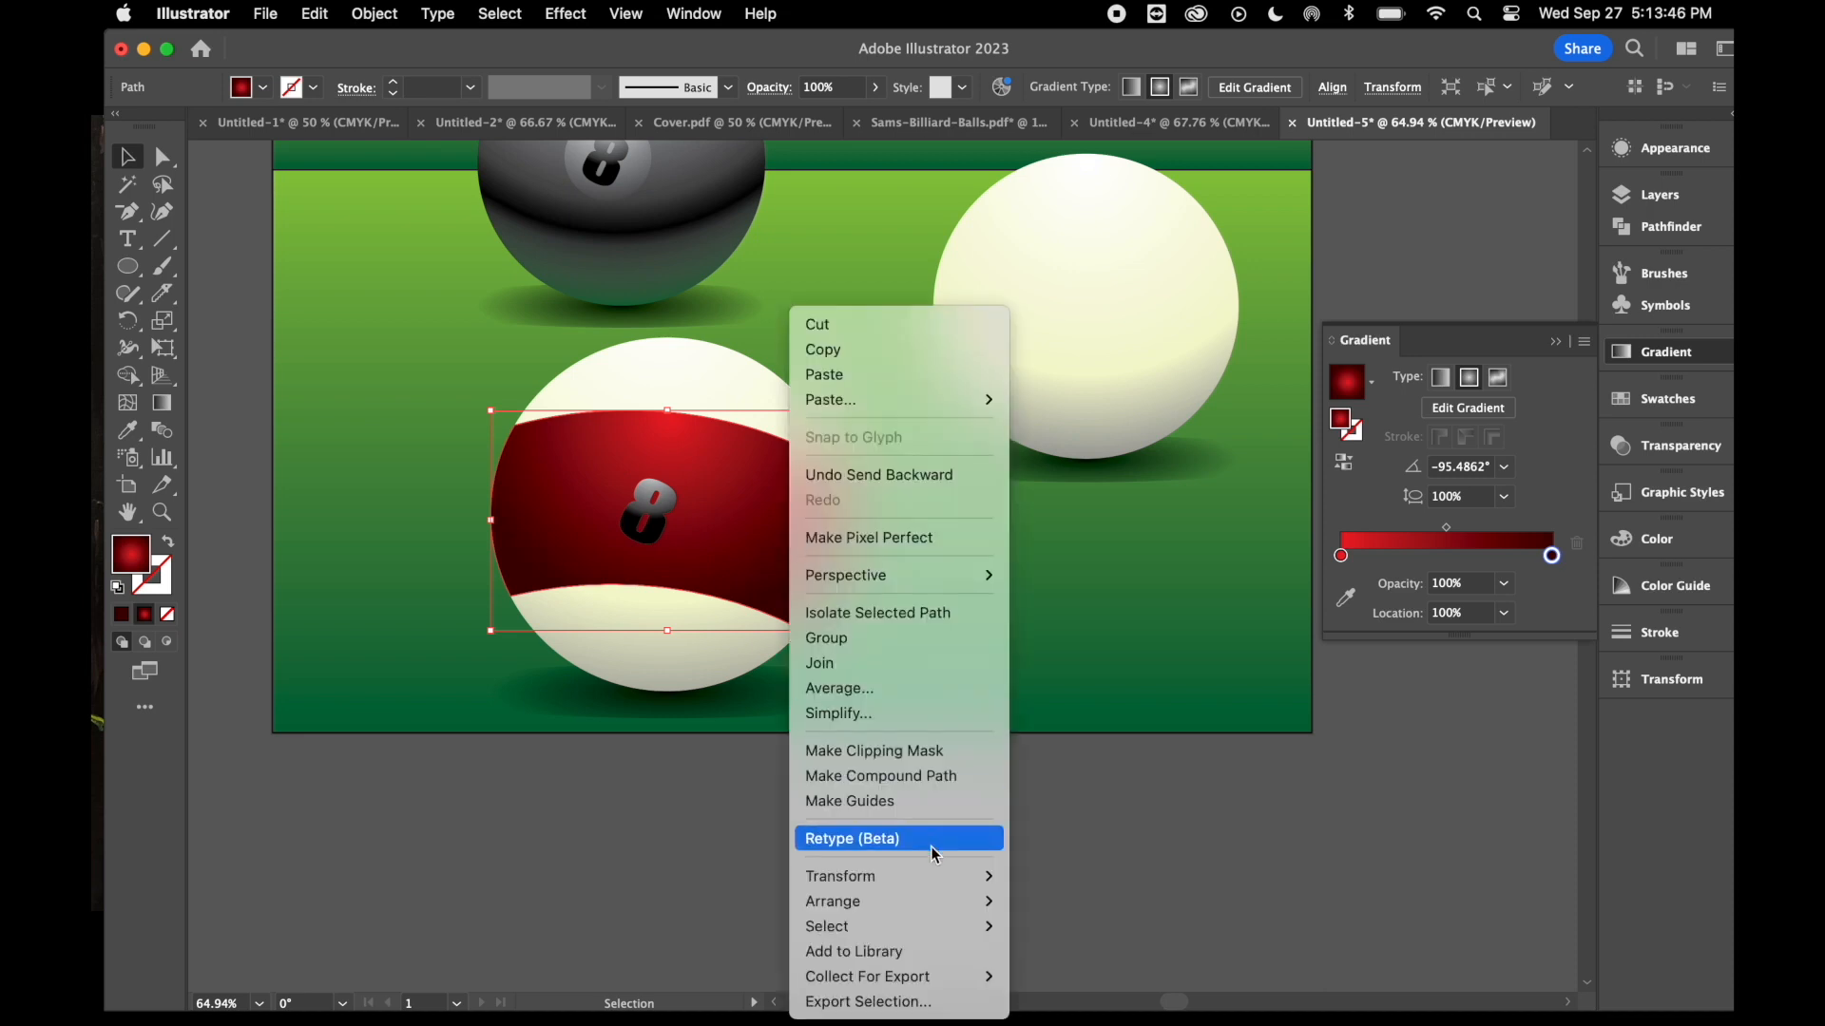
mouse_move(941, 901)
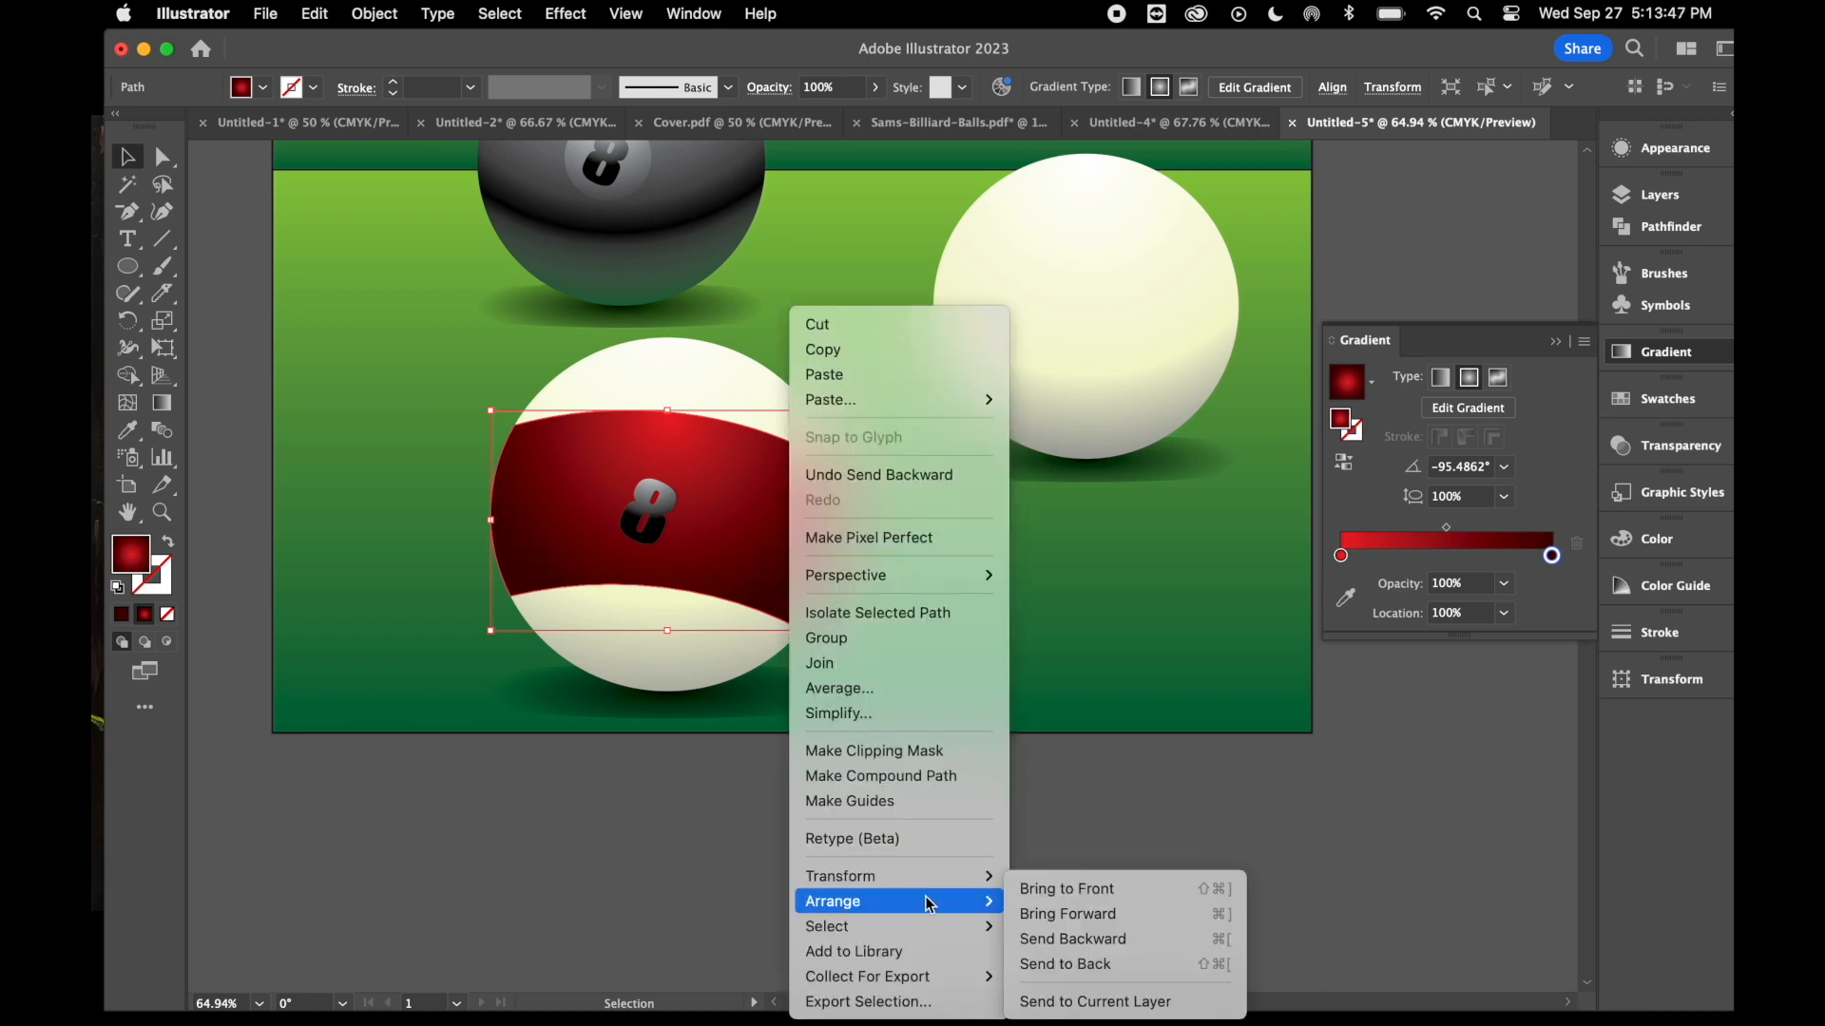
click(1137, 941)
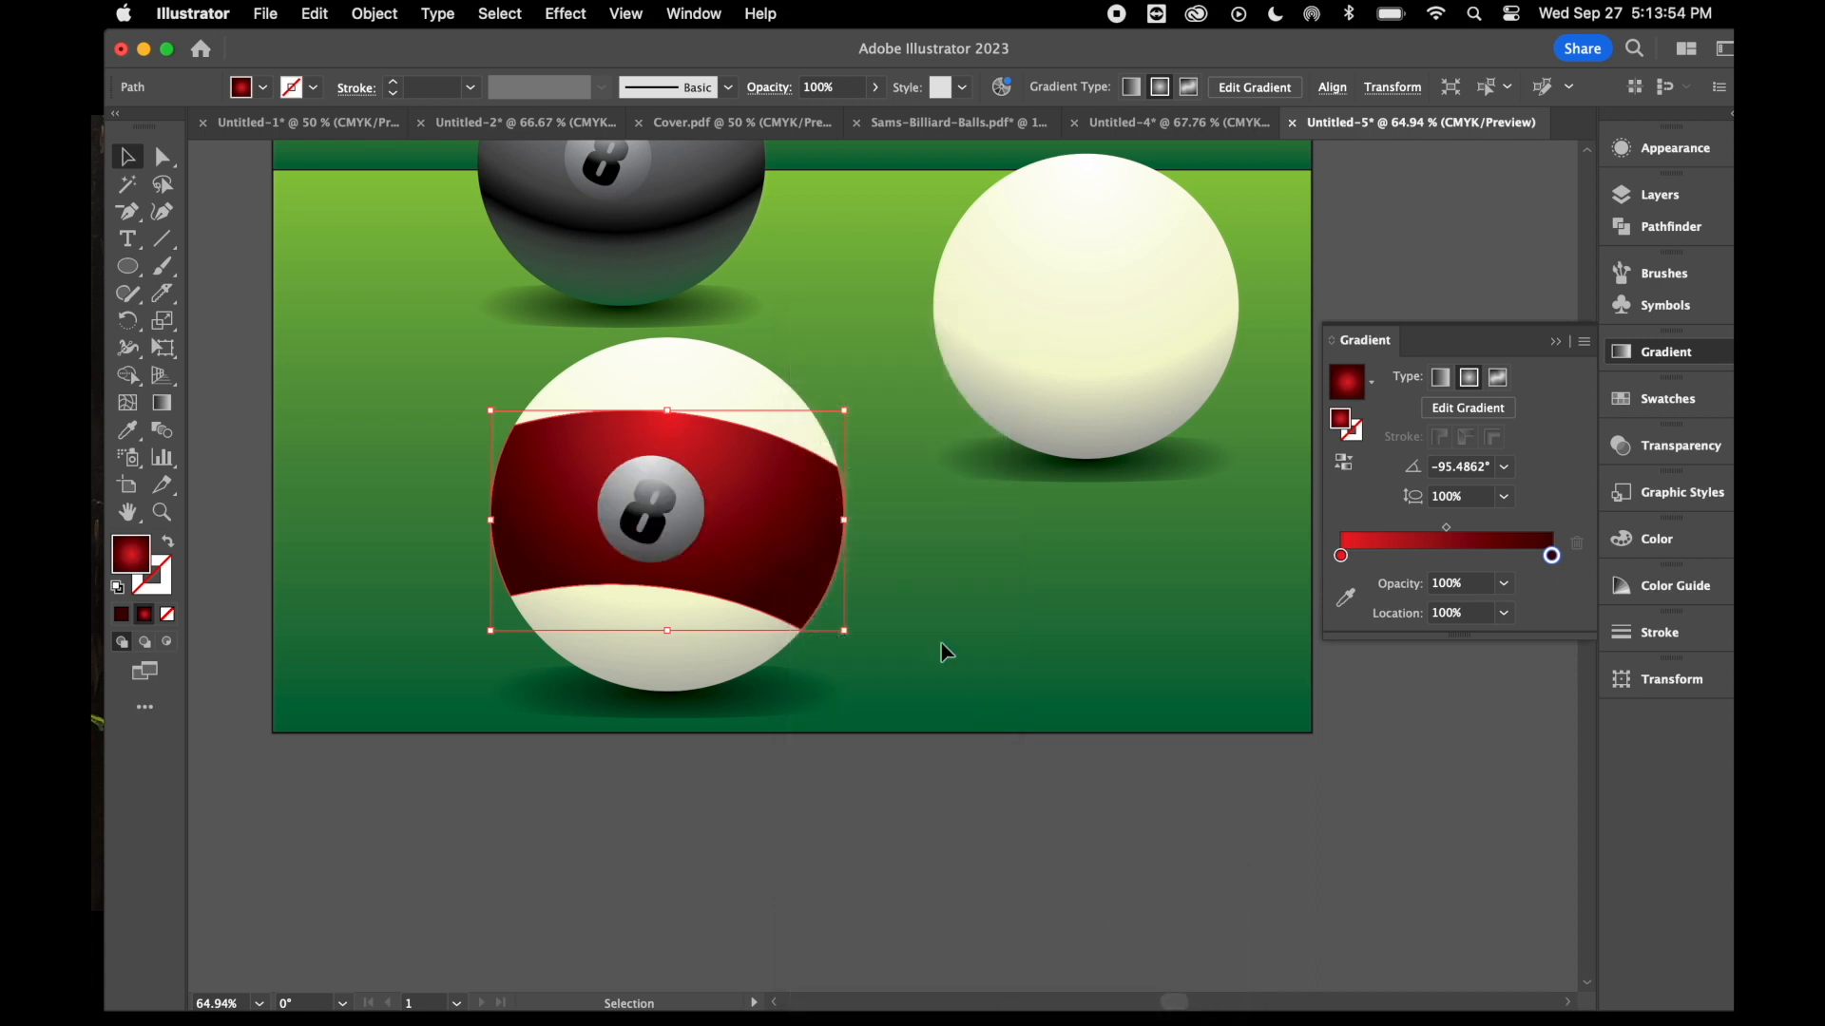
- Delete the number 8 from the gray circle on the red-striped ball
click(823, 776)
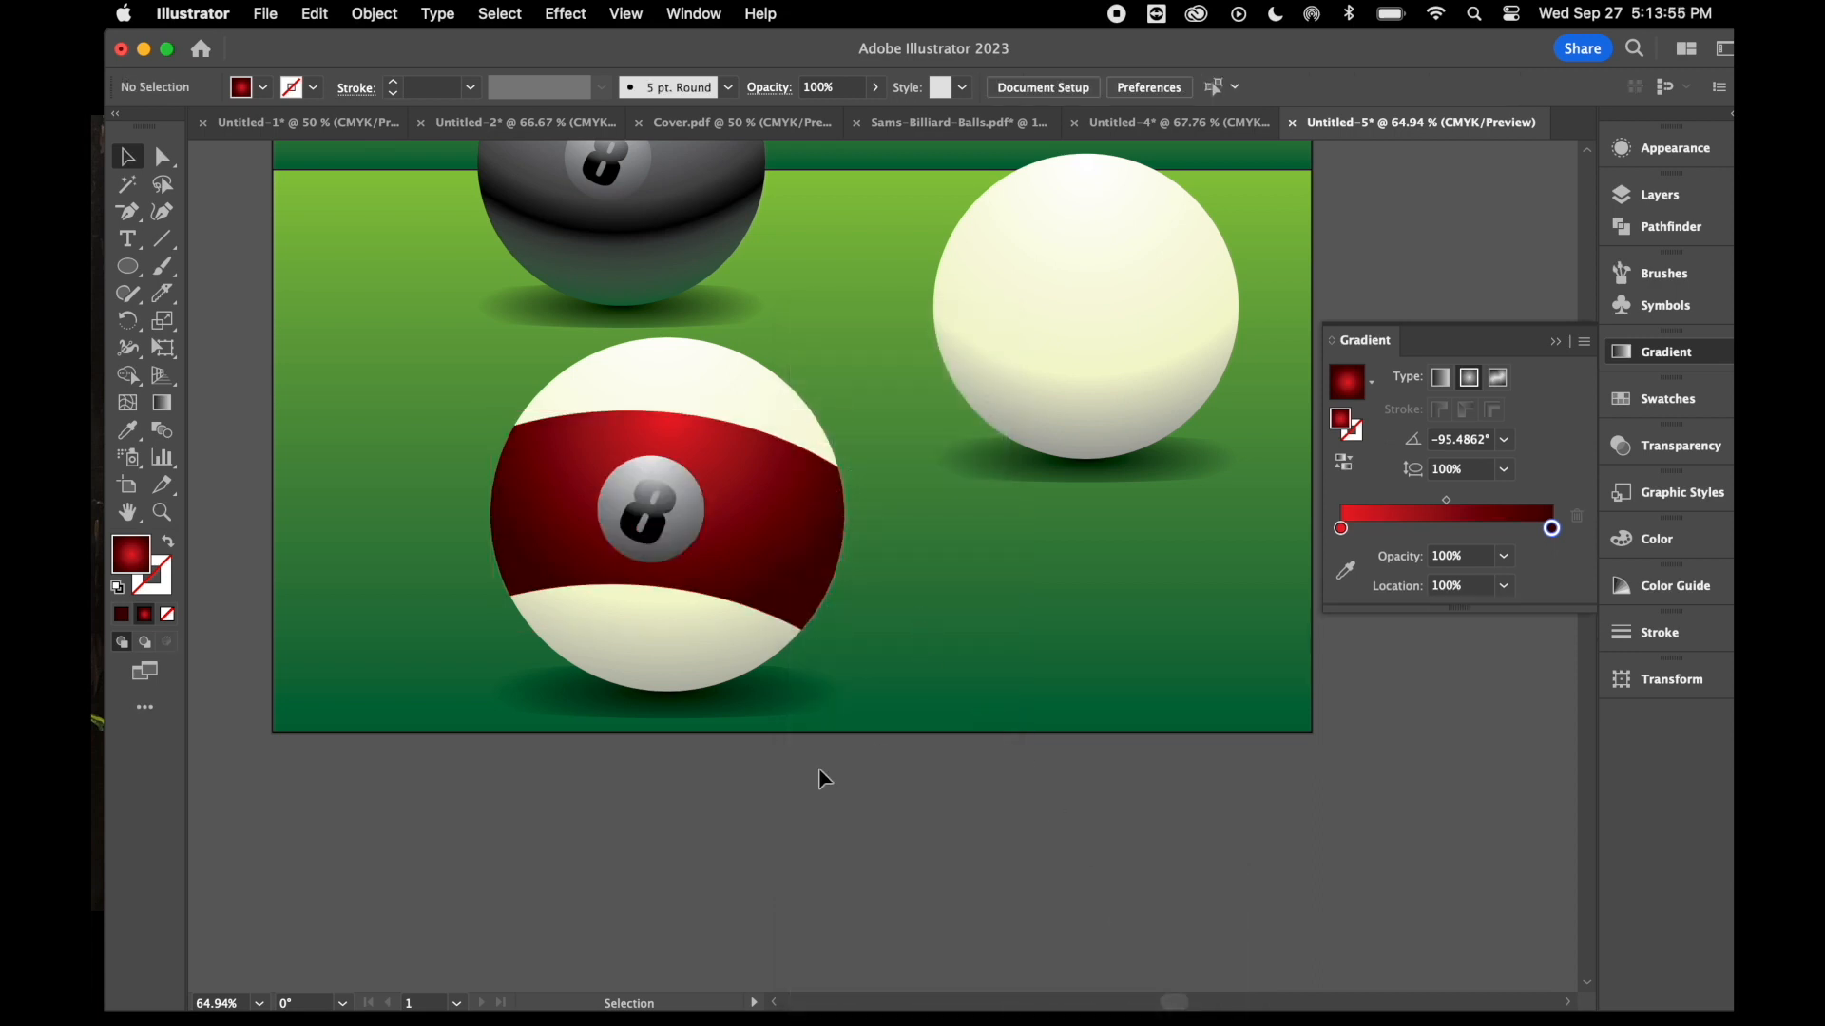
click(664, 521)
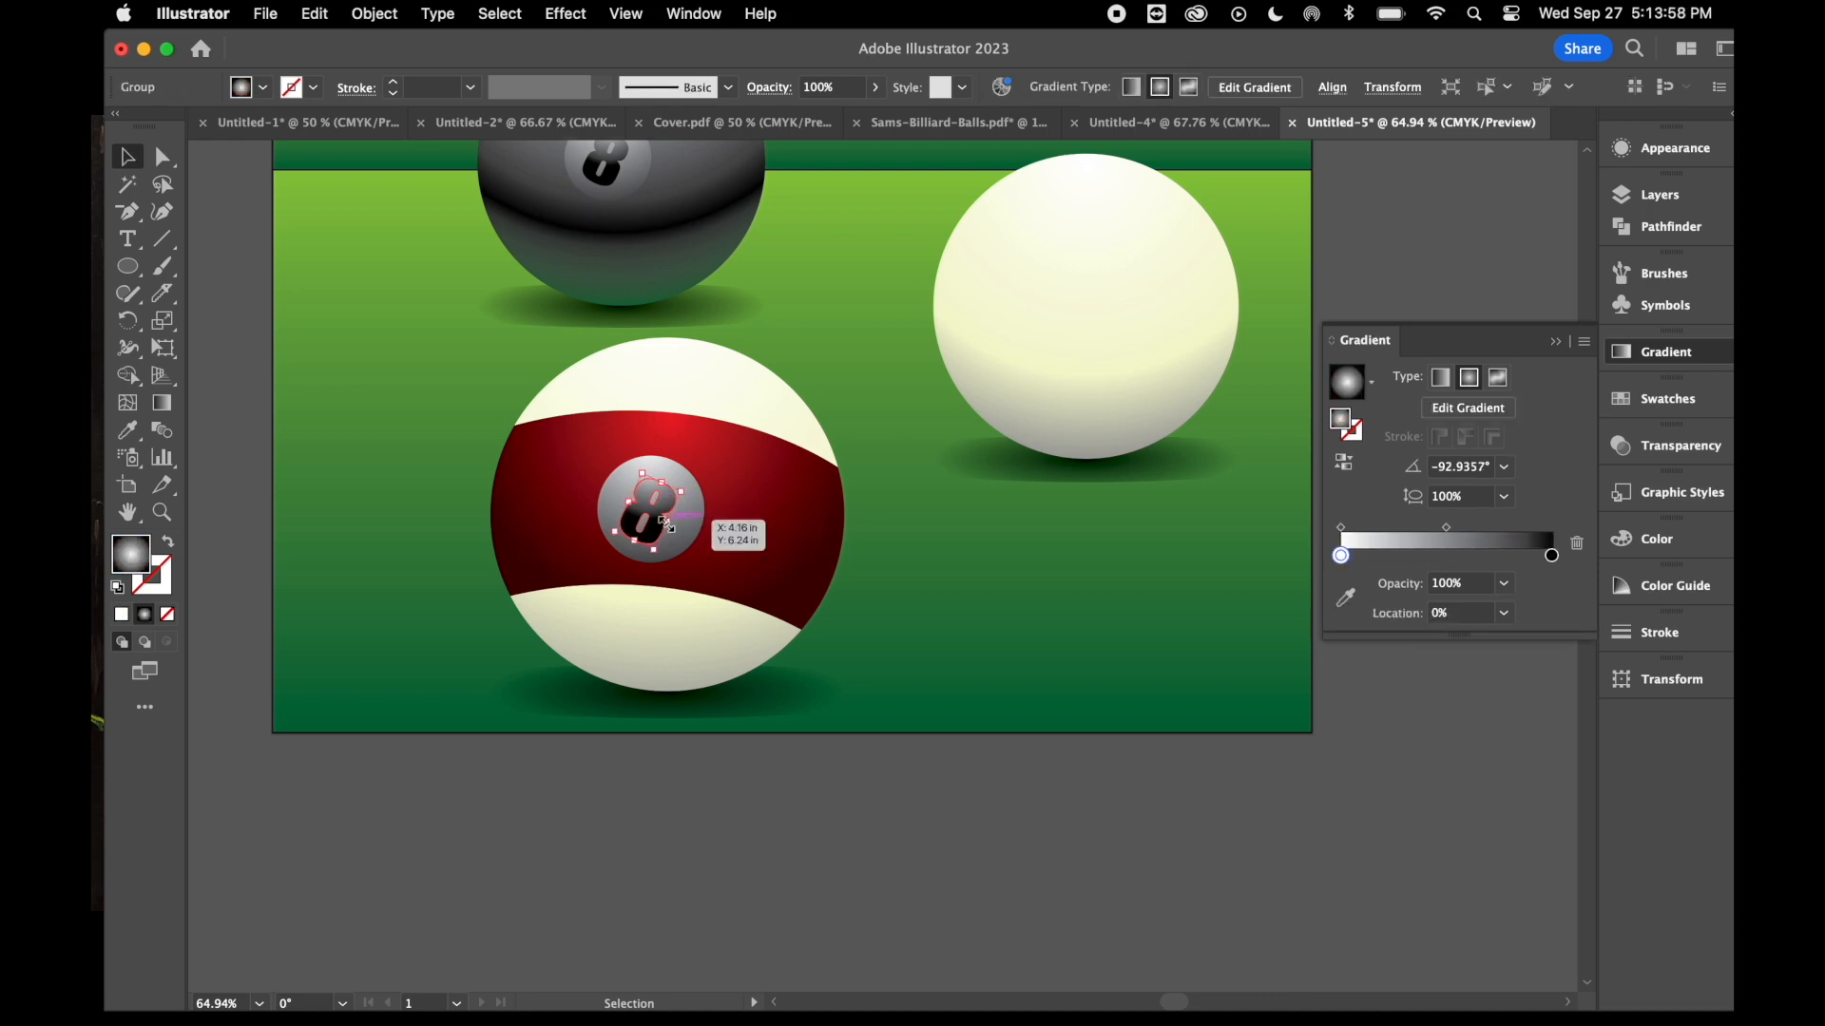
key(Delete)
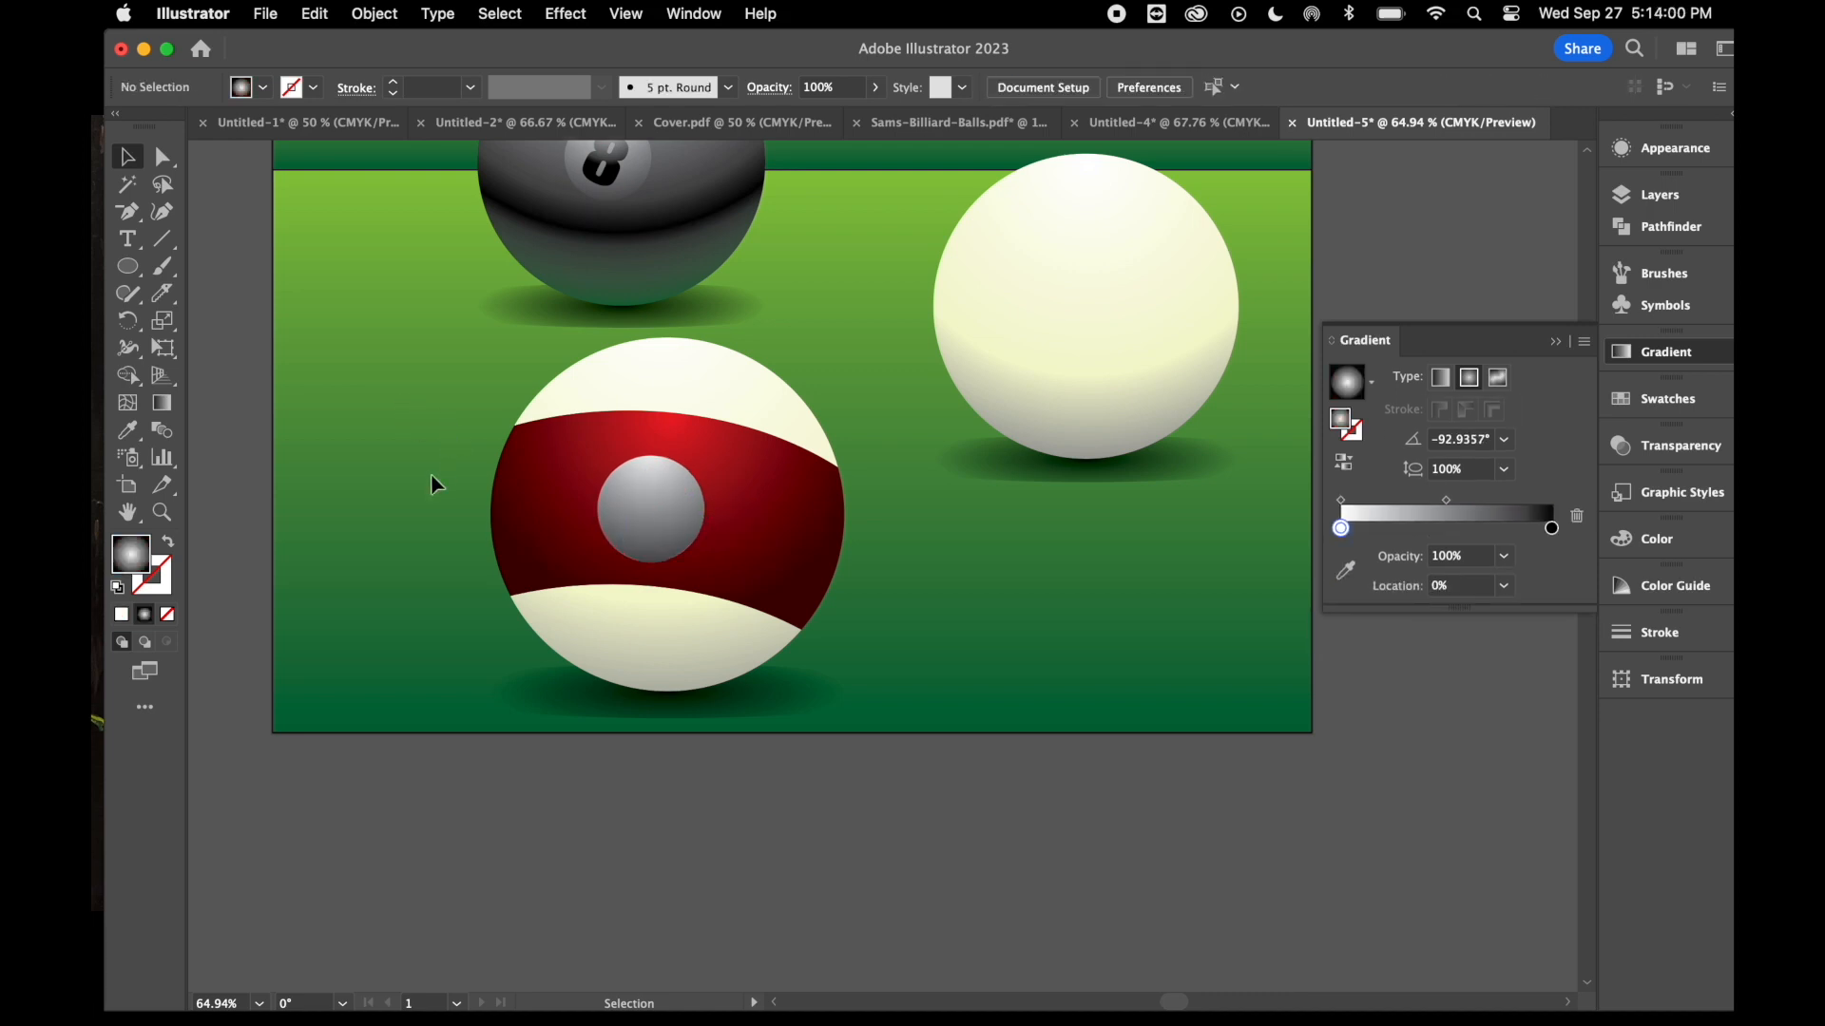
- Add the number 9 in a text area beside the striped ball and convert it to outlines
scroll(432, 485, left, 3)
click(133, 245)
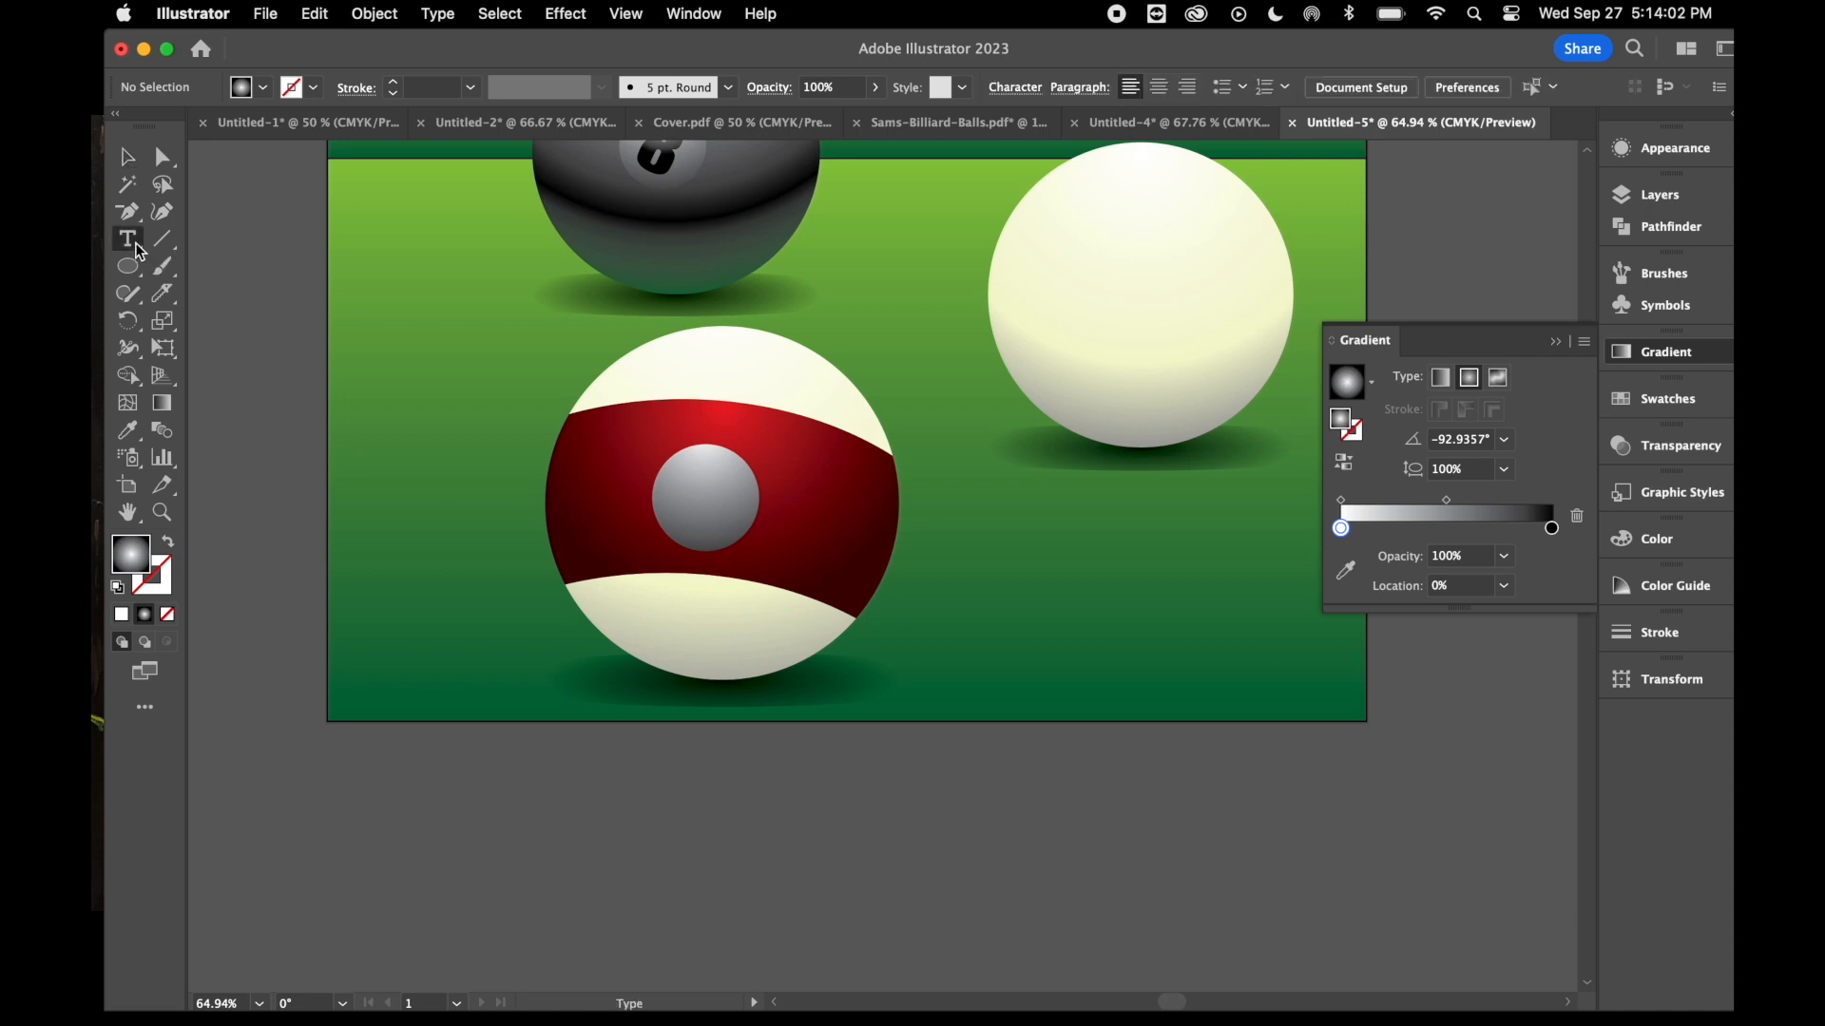
drag(300, 283, 535, 498)
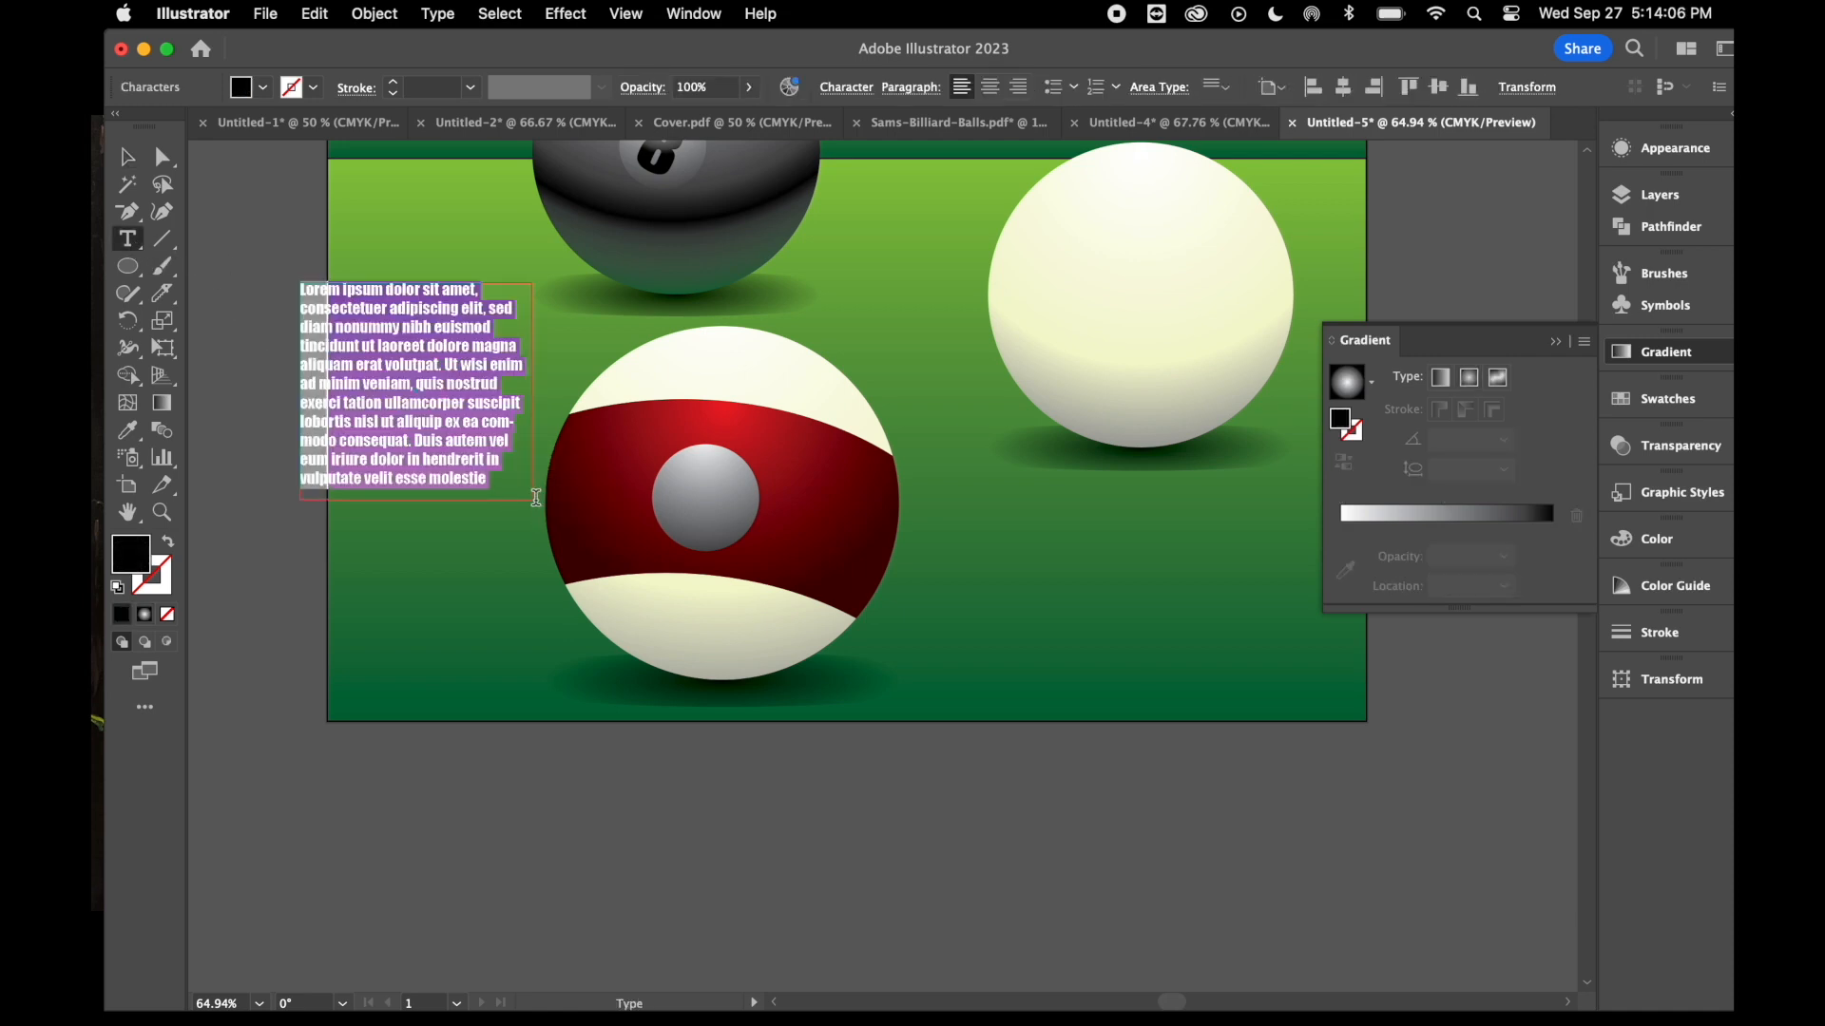
text(9)
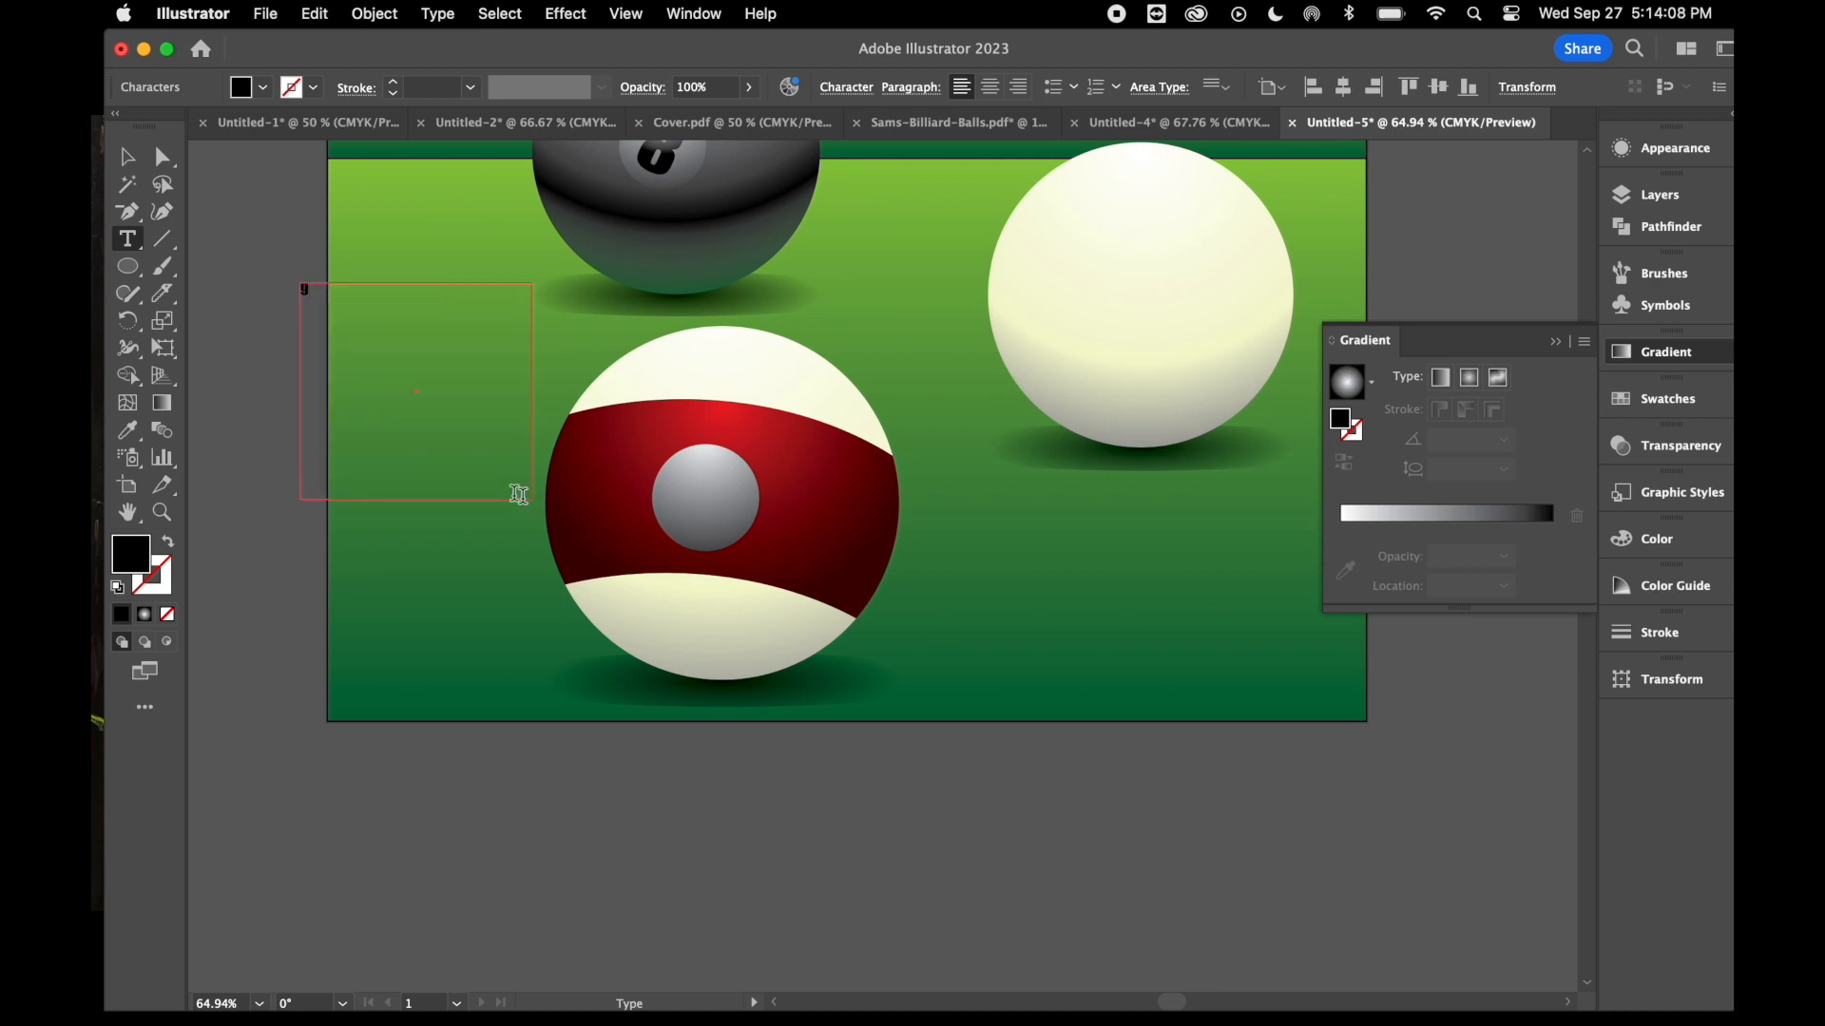
click(128, 157)
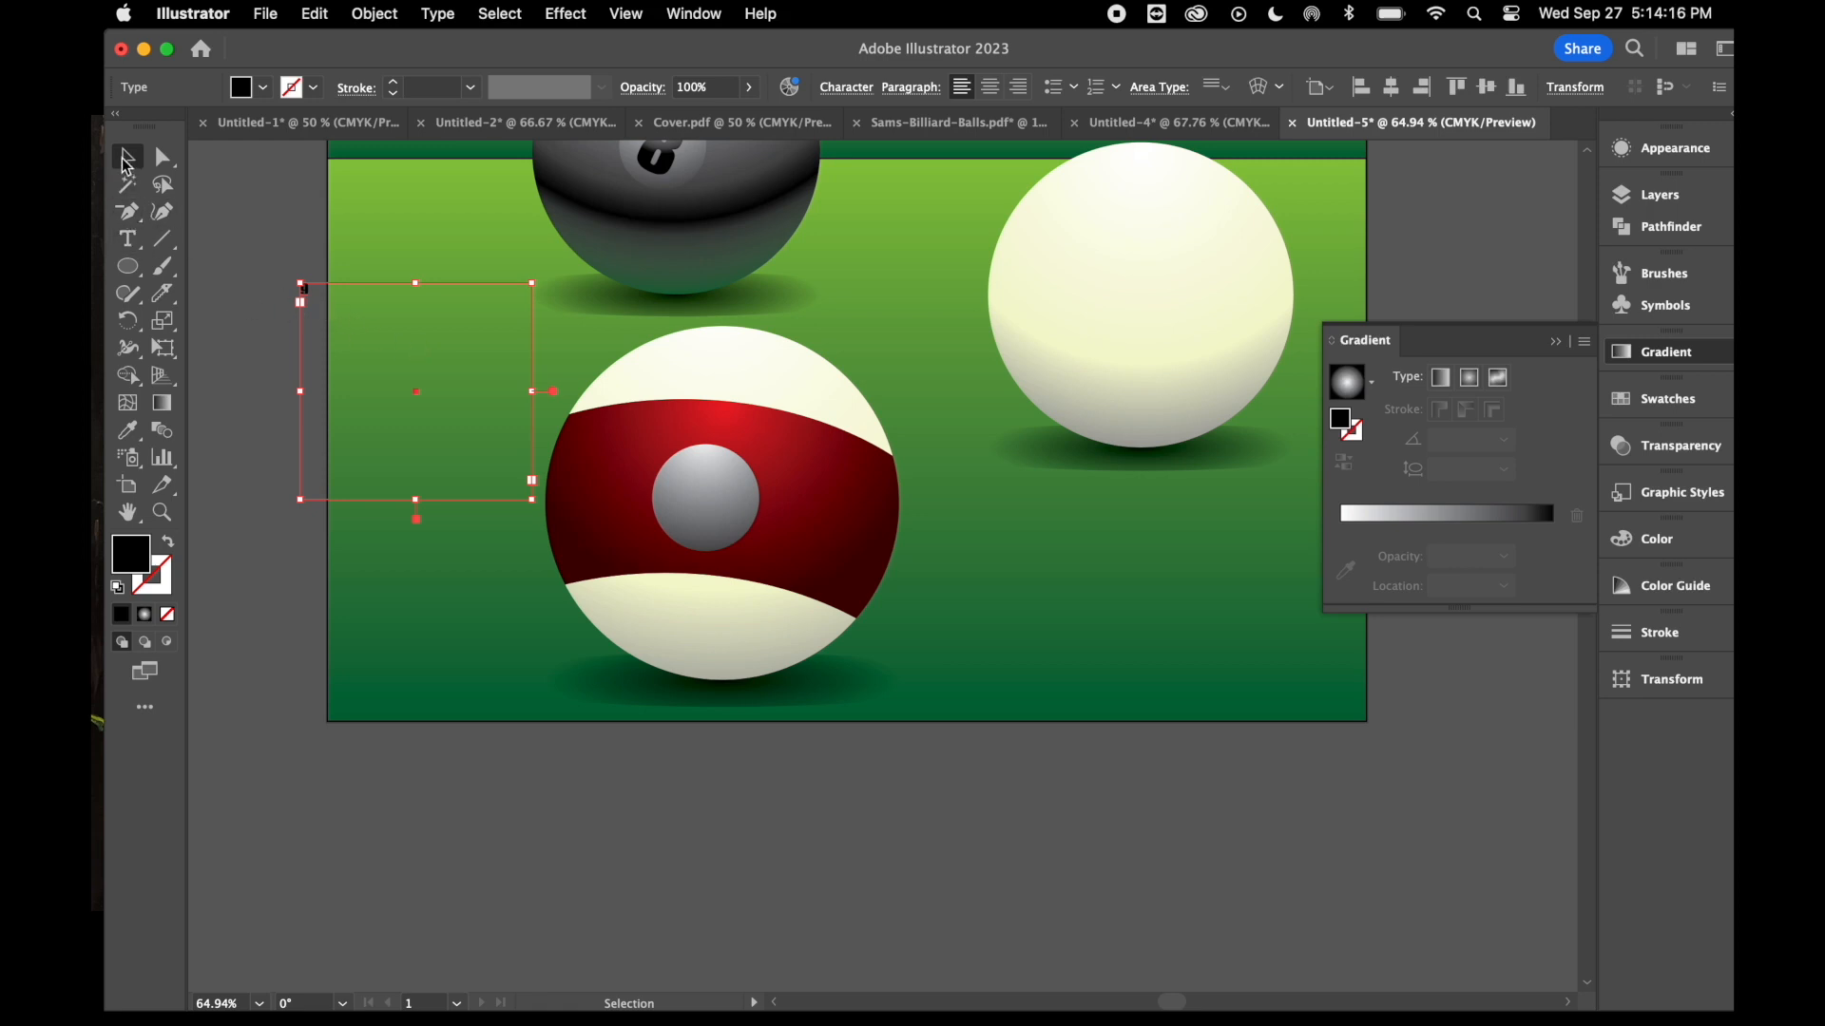
click(438, 14)
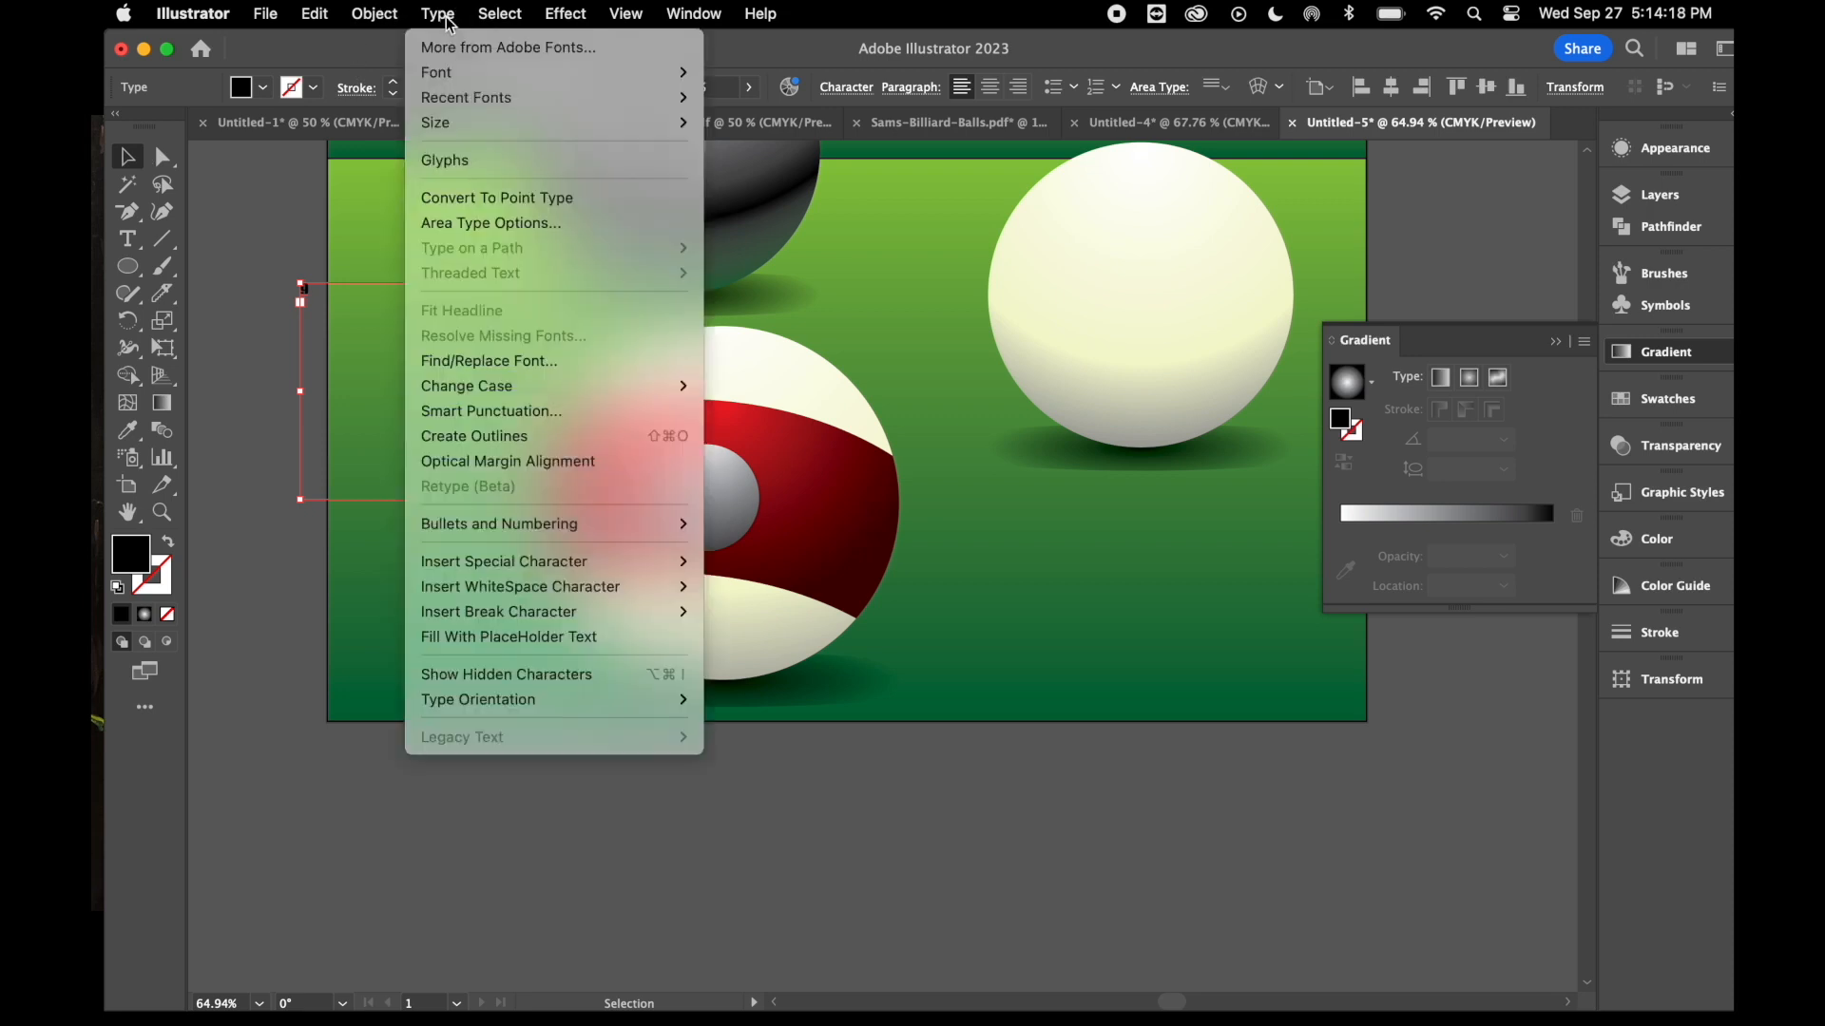
click(517, 439)
- Place the outlined 9 on the striped ball's gray circle, enlarged to fill most of it, and center it
drag(304, 300, 731, 535)
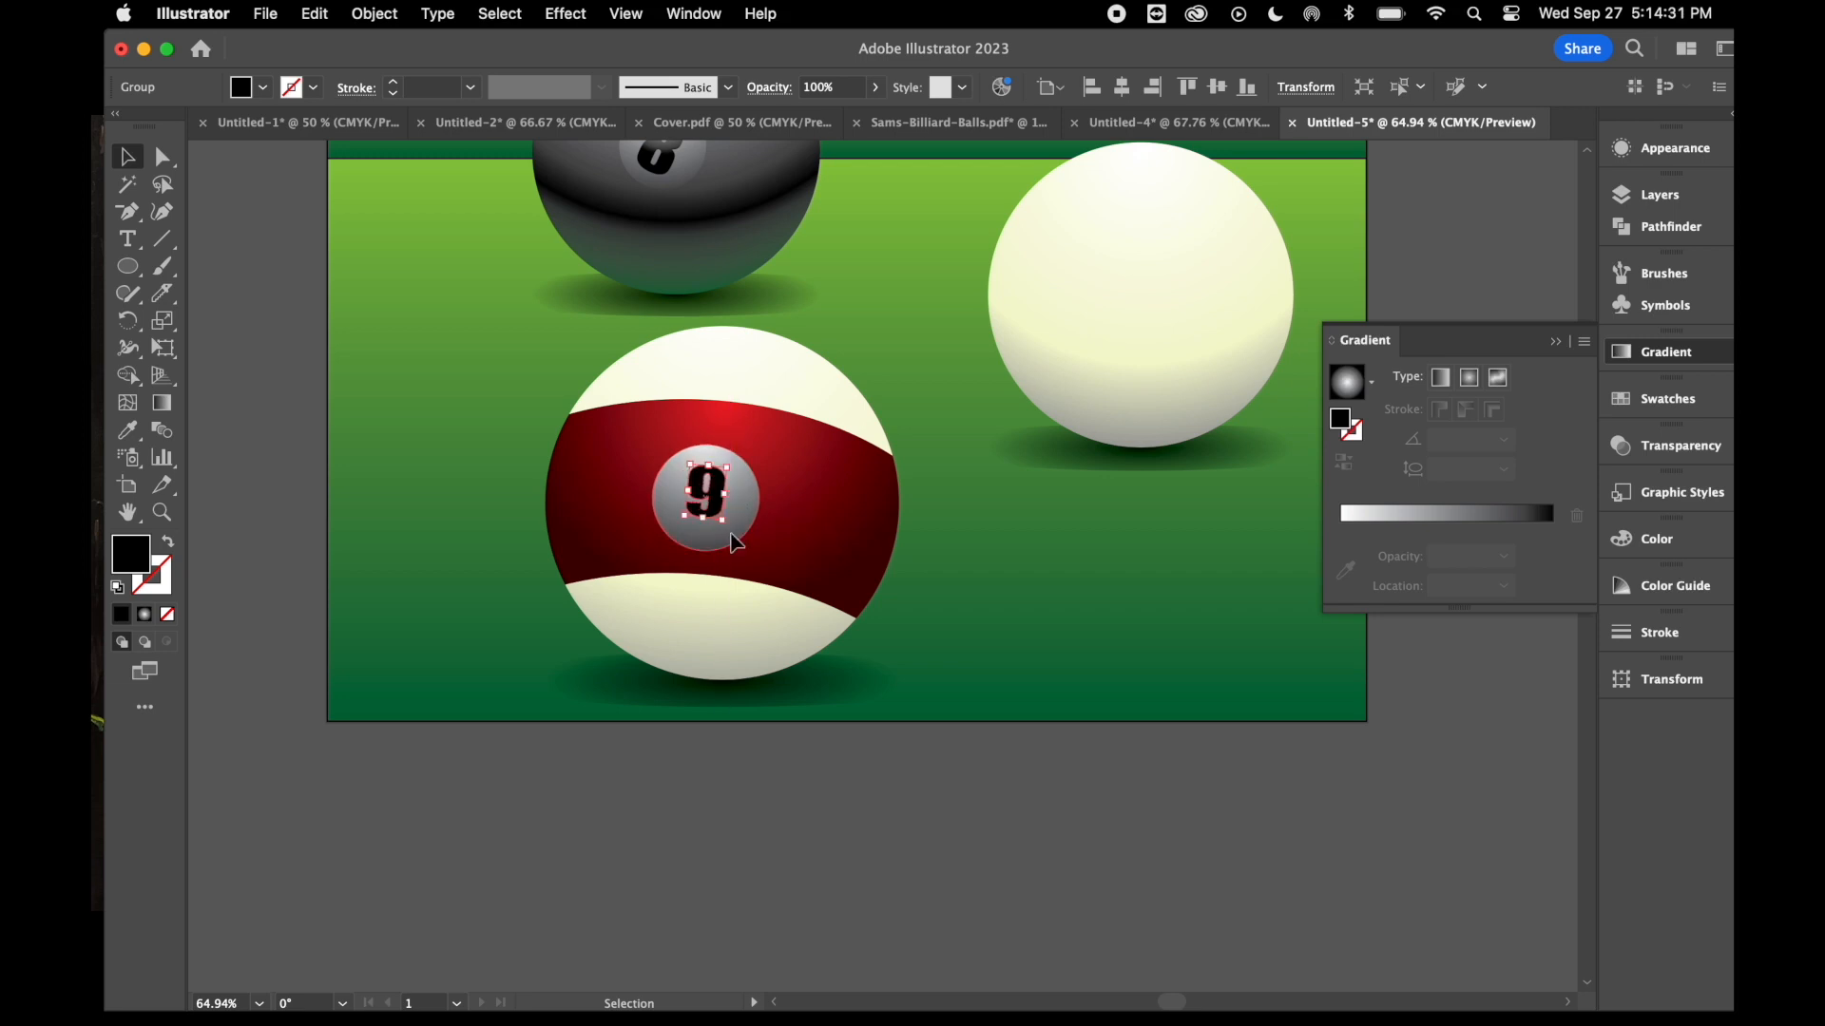
click(274, 508)
drag(718, 502, 714, 496)
- Give the 9 the gradient sampled from the black ball's number and redraw it from above the digit down past its lower edge
click(128, 431)
scroll(530, 293, up, 3)
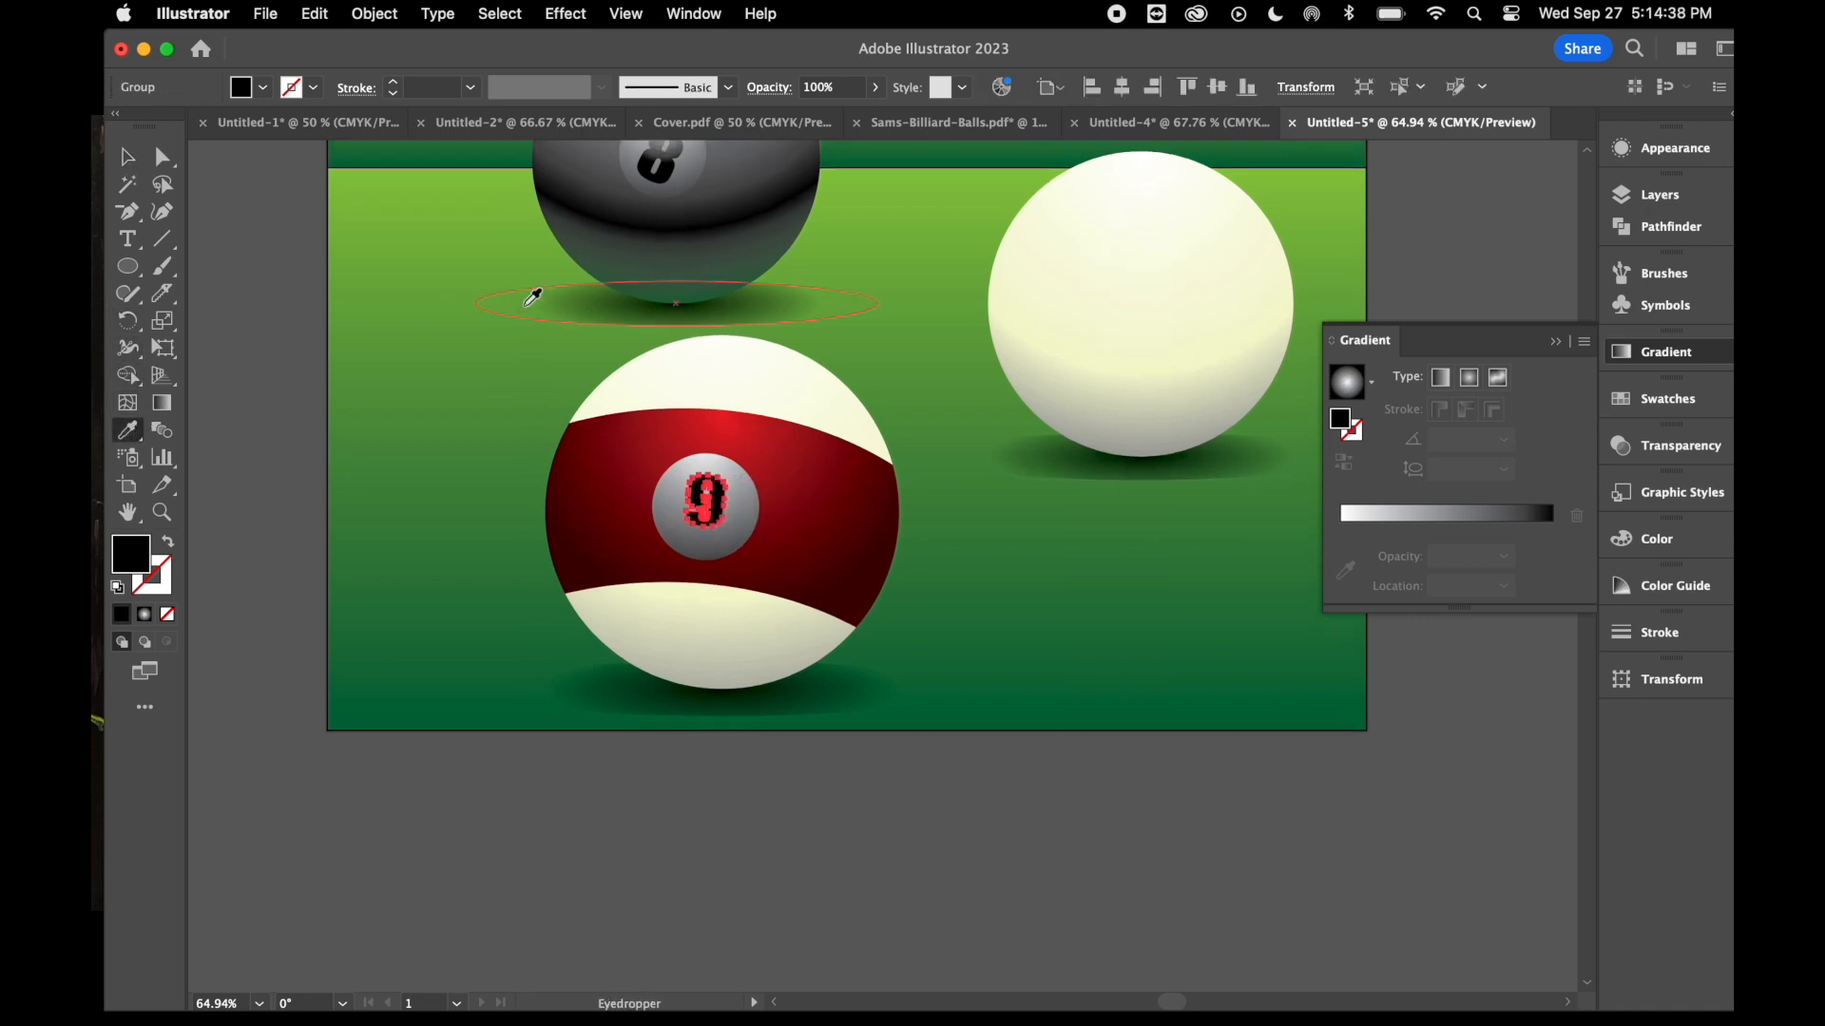
click(677, 193)
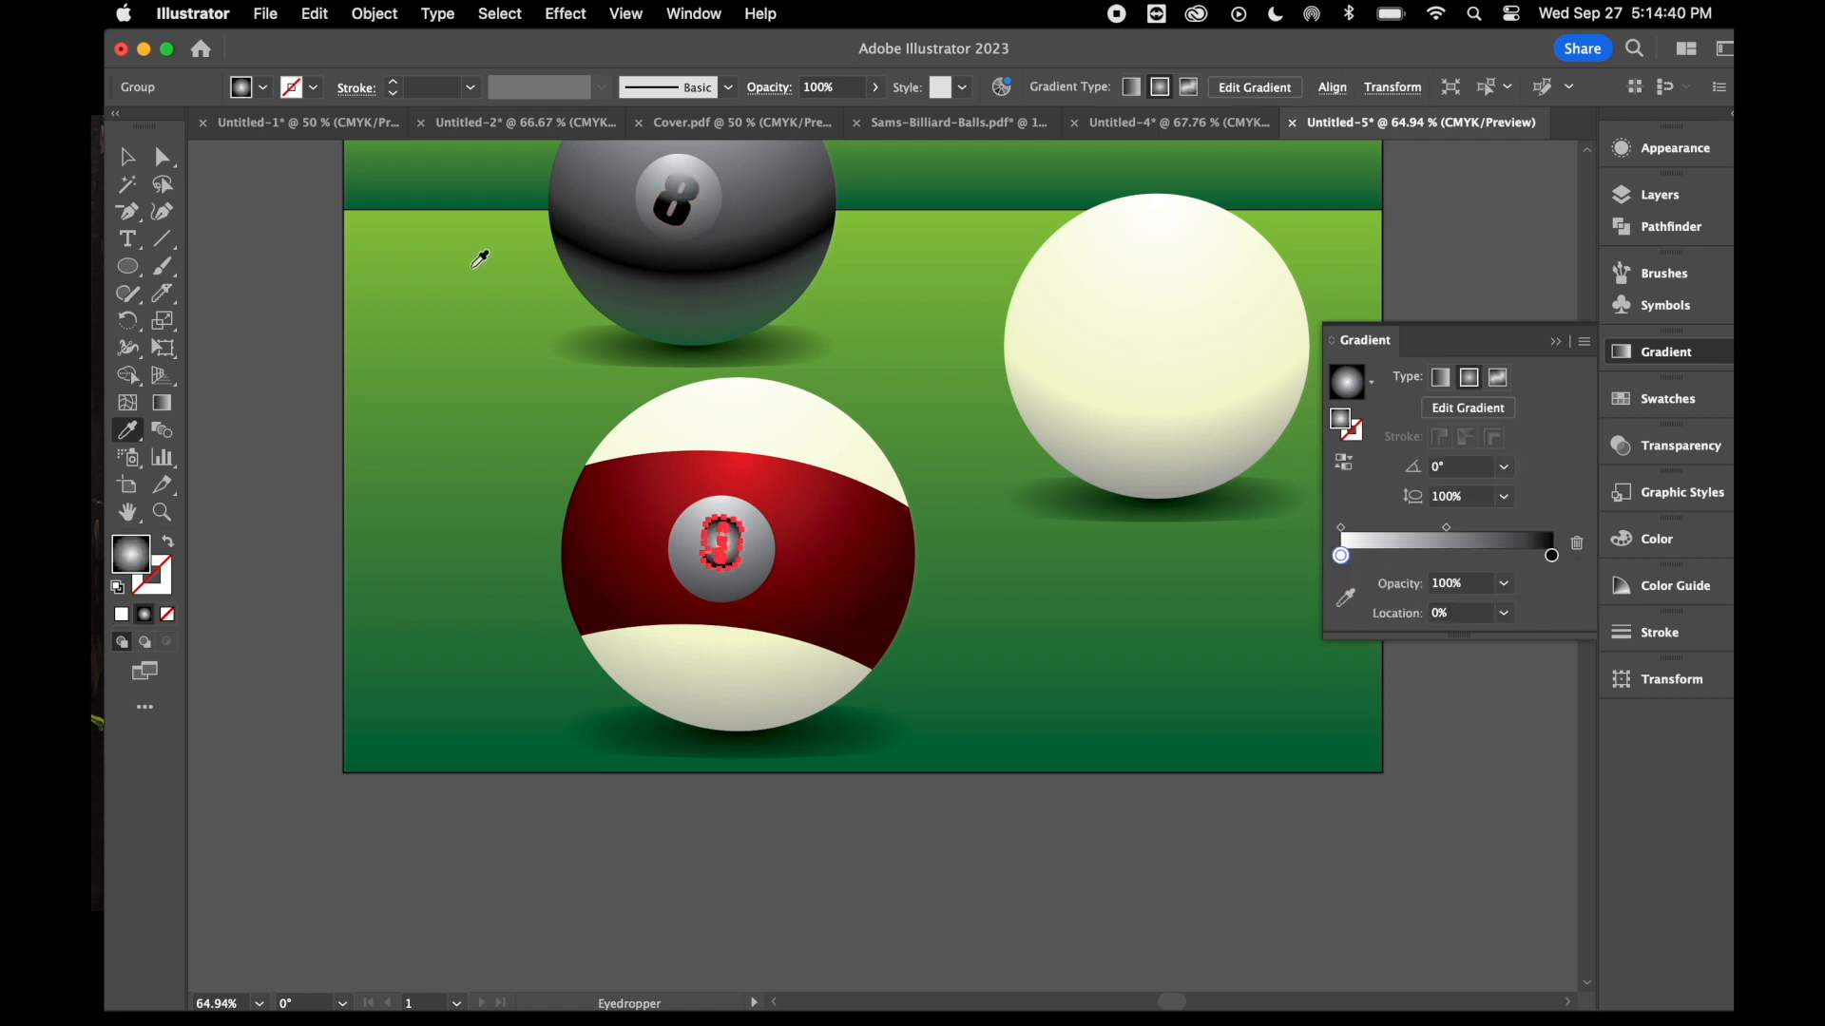
click(162, 403)
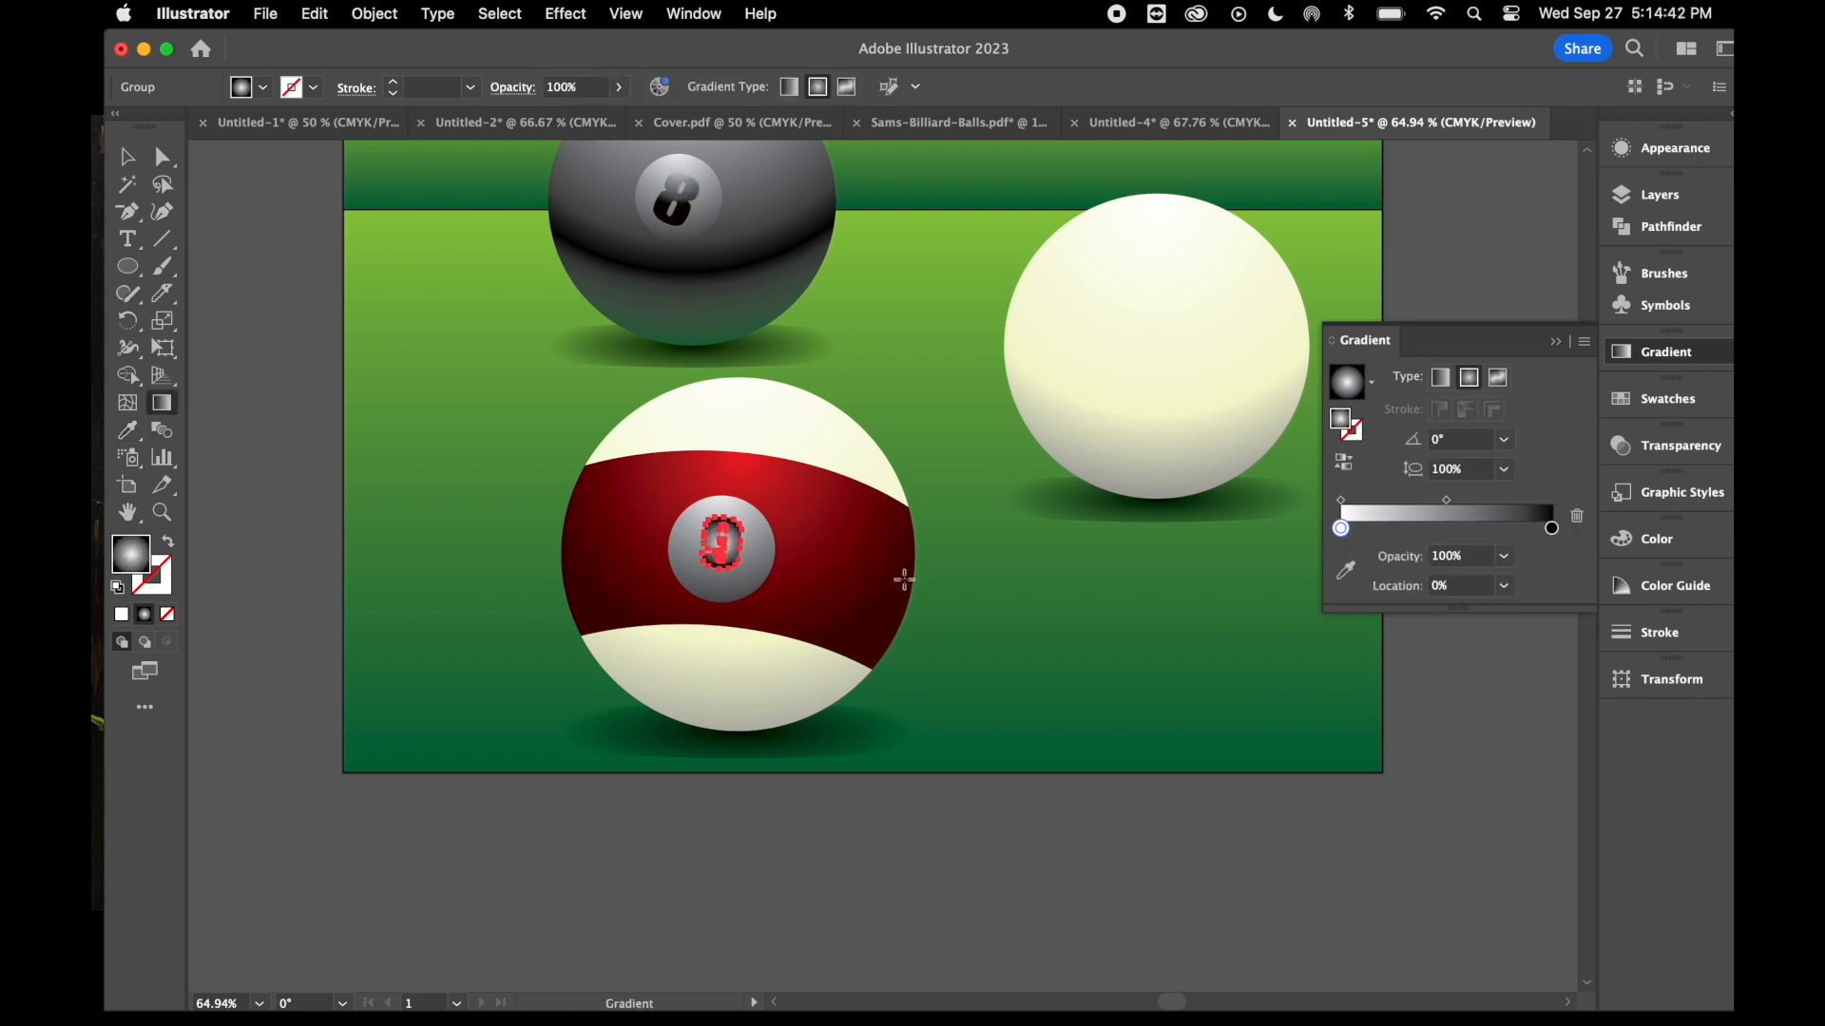
drag(721, 498, 738, 588)
click(128, 156)
click(231, 253)
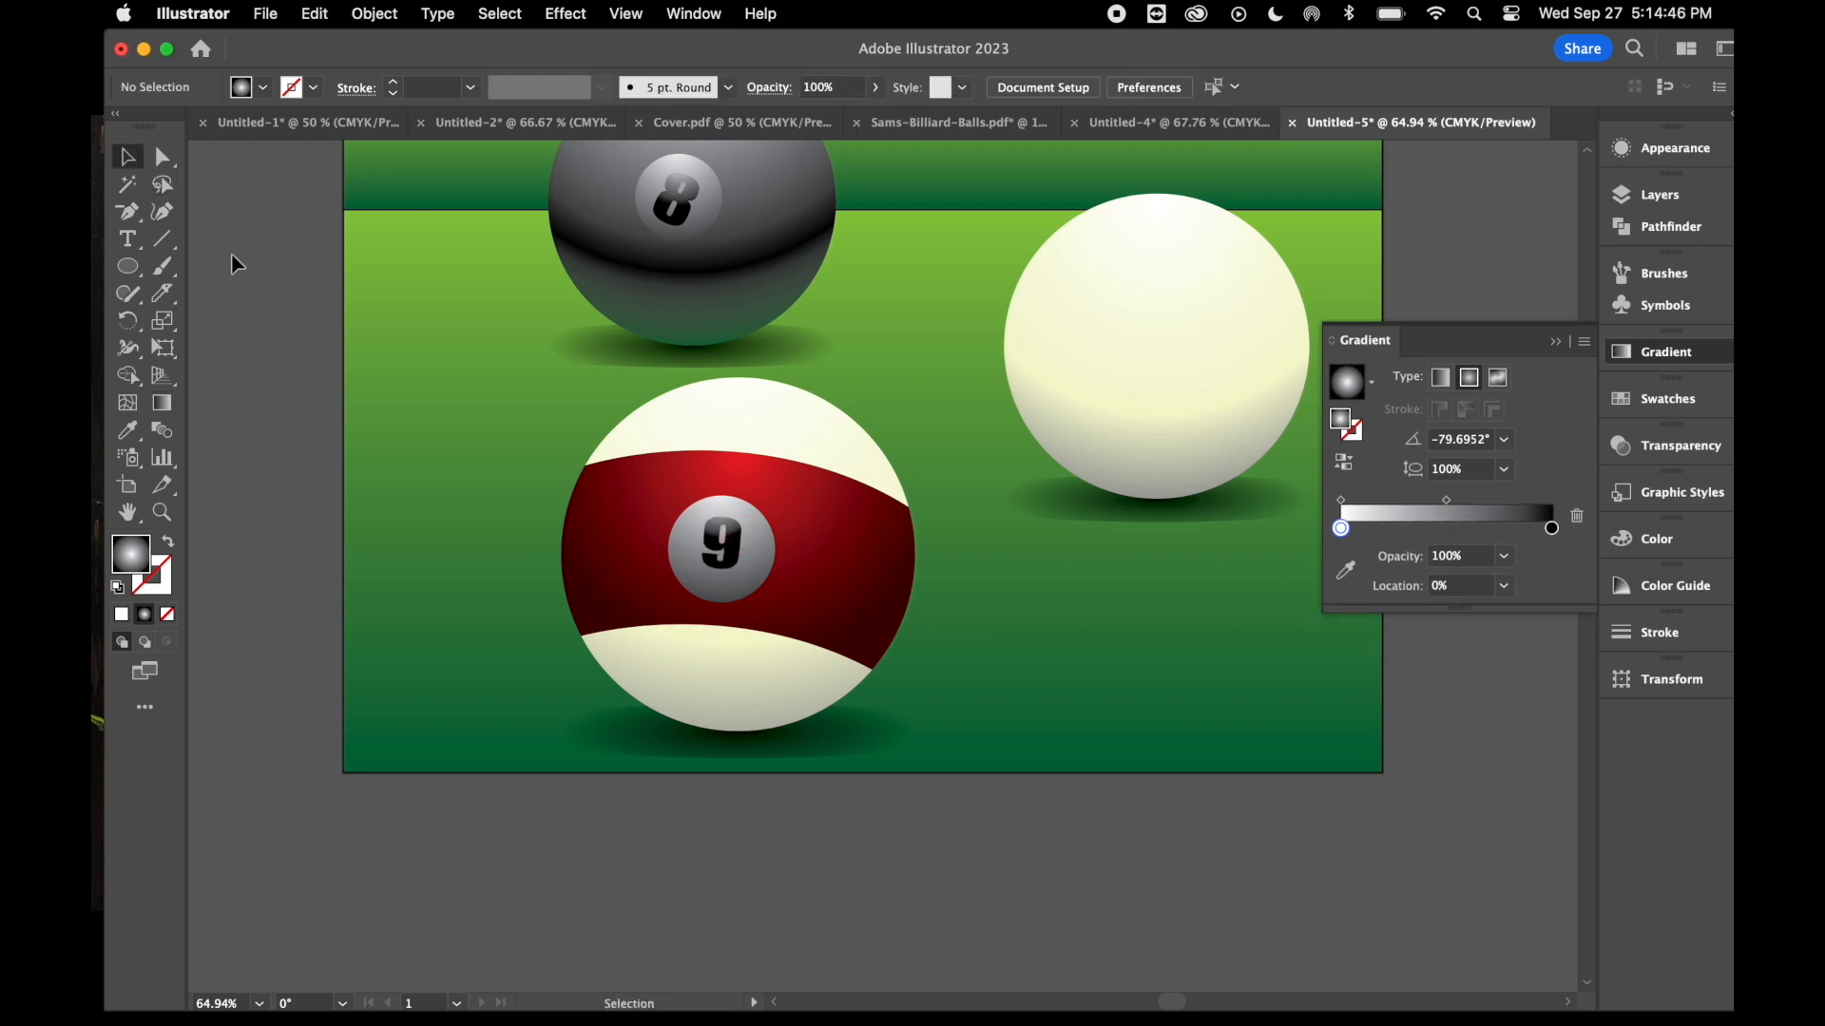
- Draw a tall, narrow rectangle on the empty canvas beside the artboard for the cue stick
scroll(696, 790, right, 5)
scroll(696, 790, up, 3)
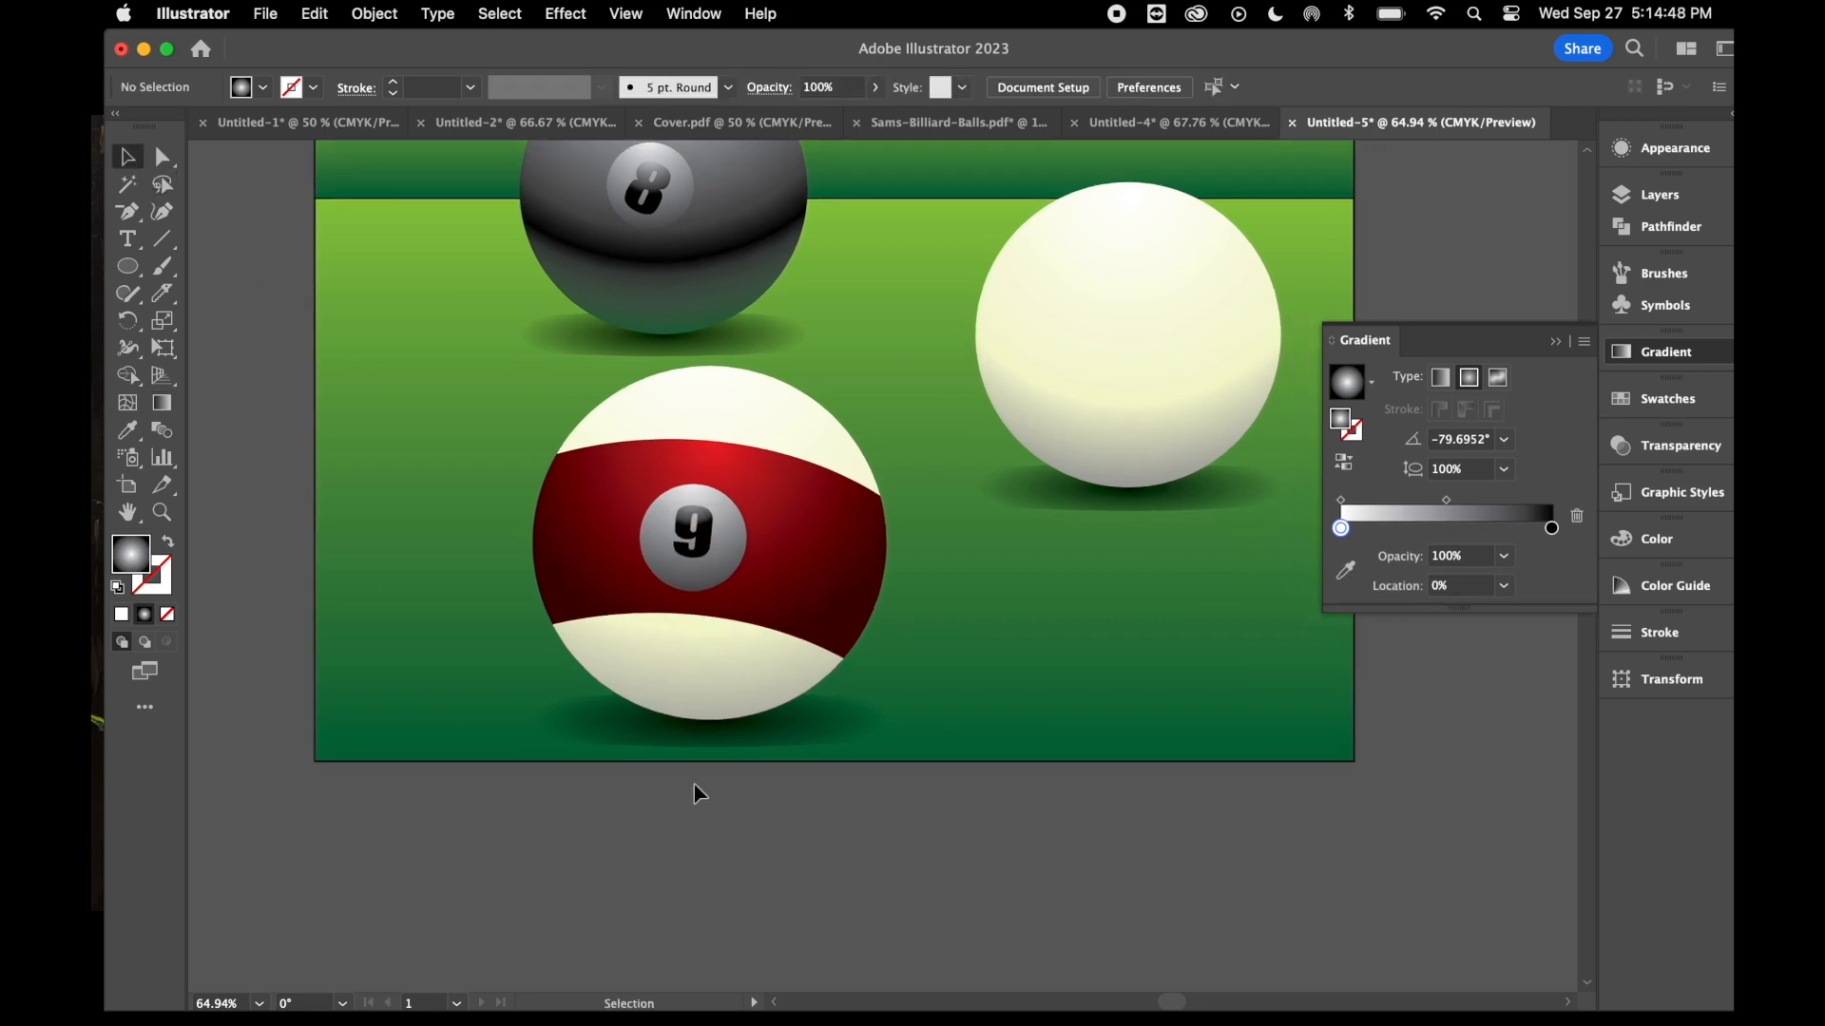
scroll(696, 790, up, 3)
scroll(696, 790, left, 3)
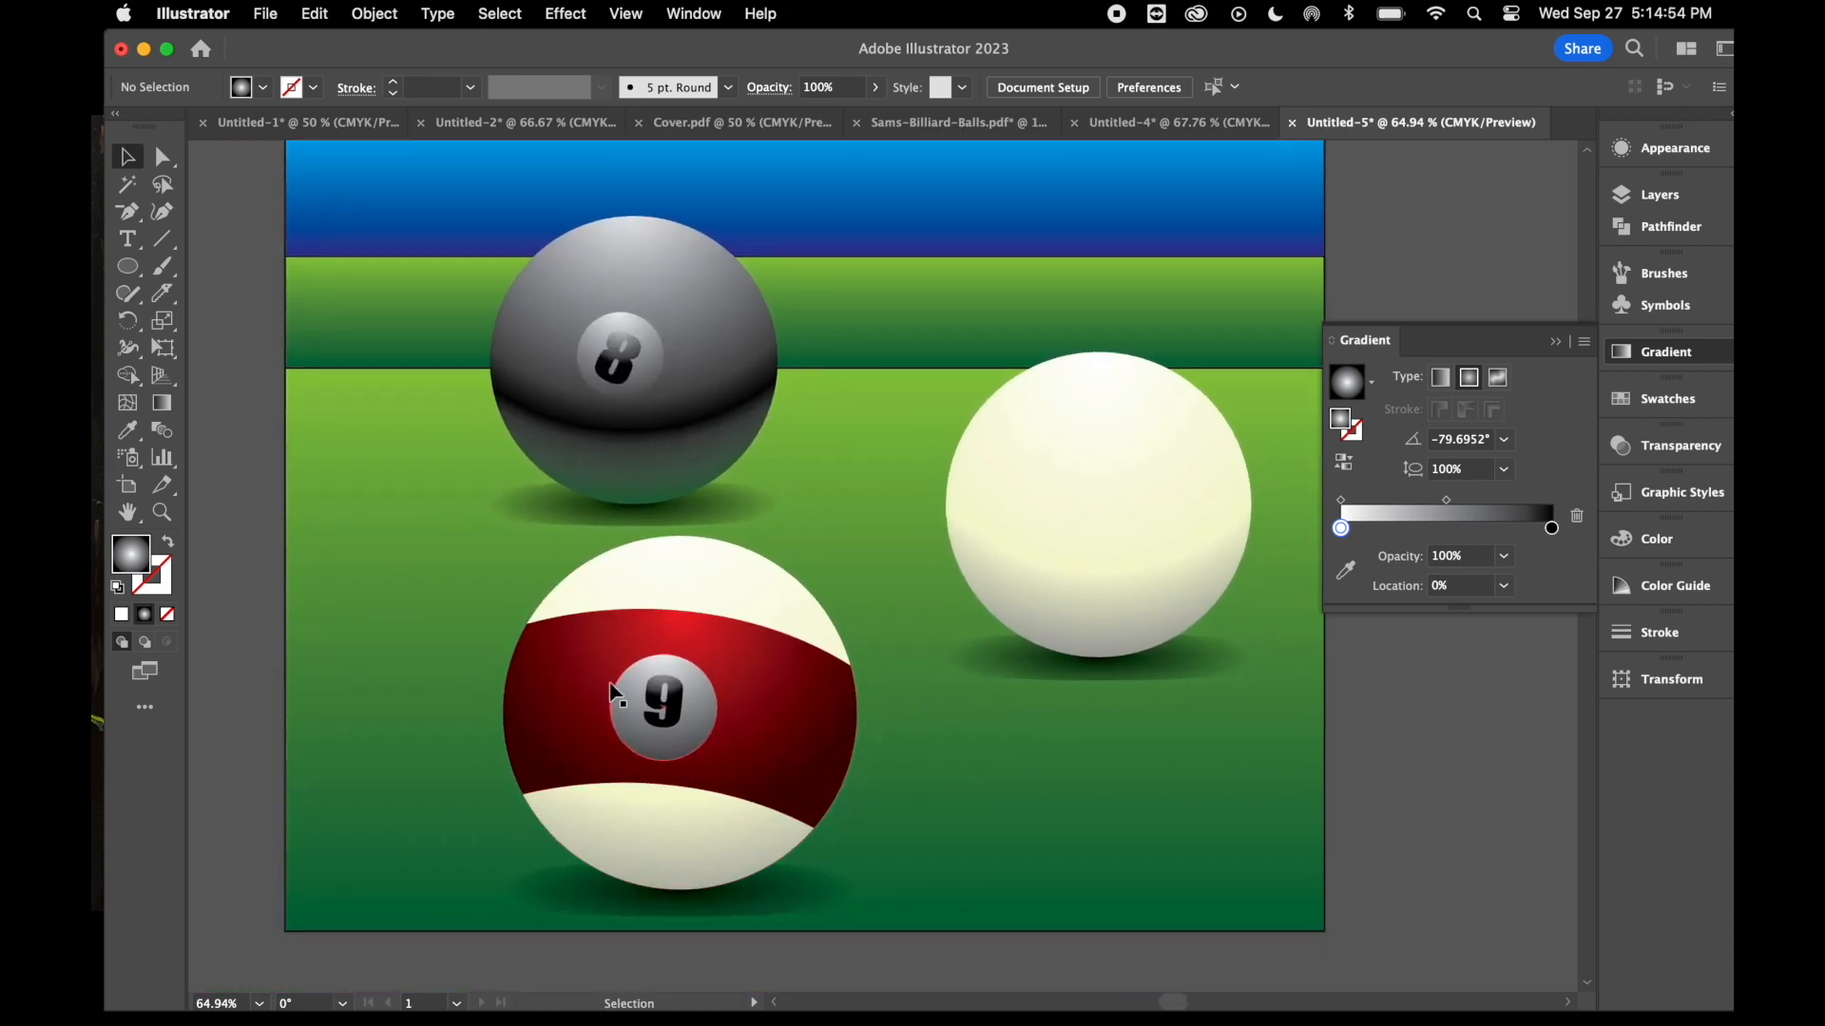
scroll(615, 693, left, 3)
scroll(616, 693, down, 2)
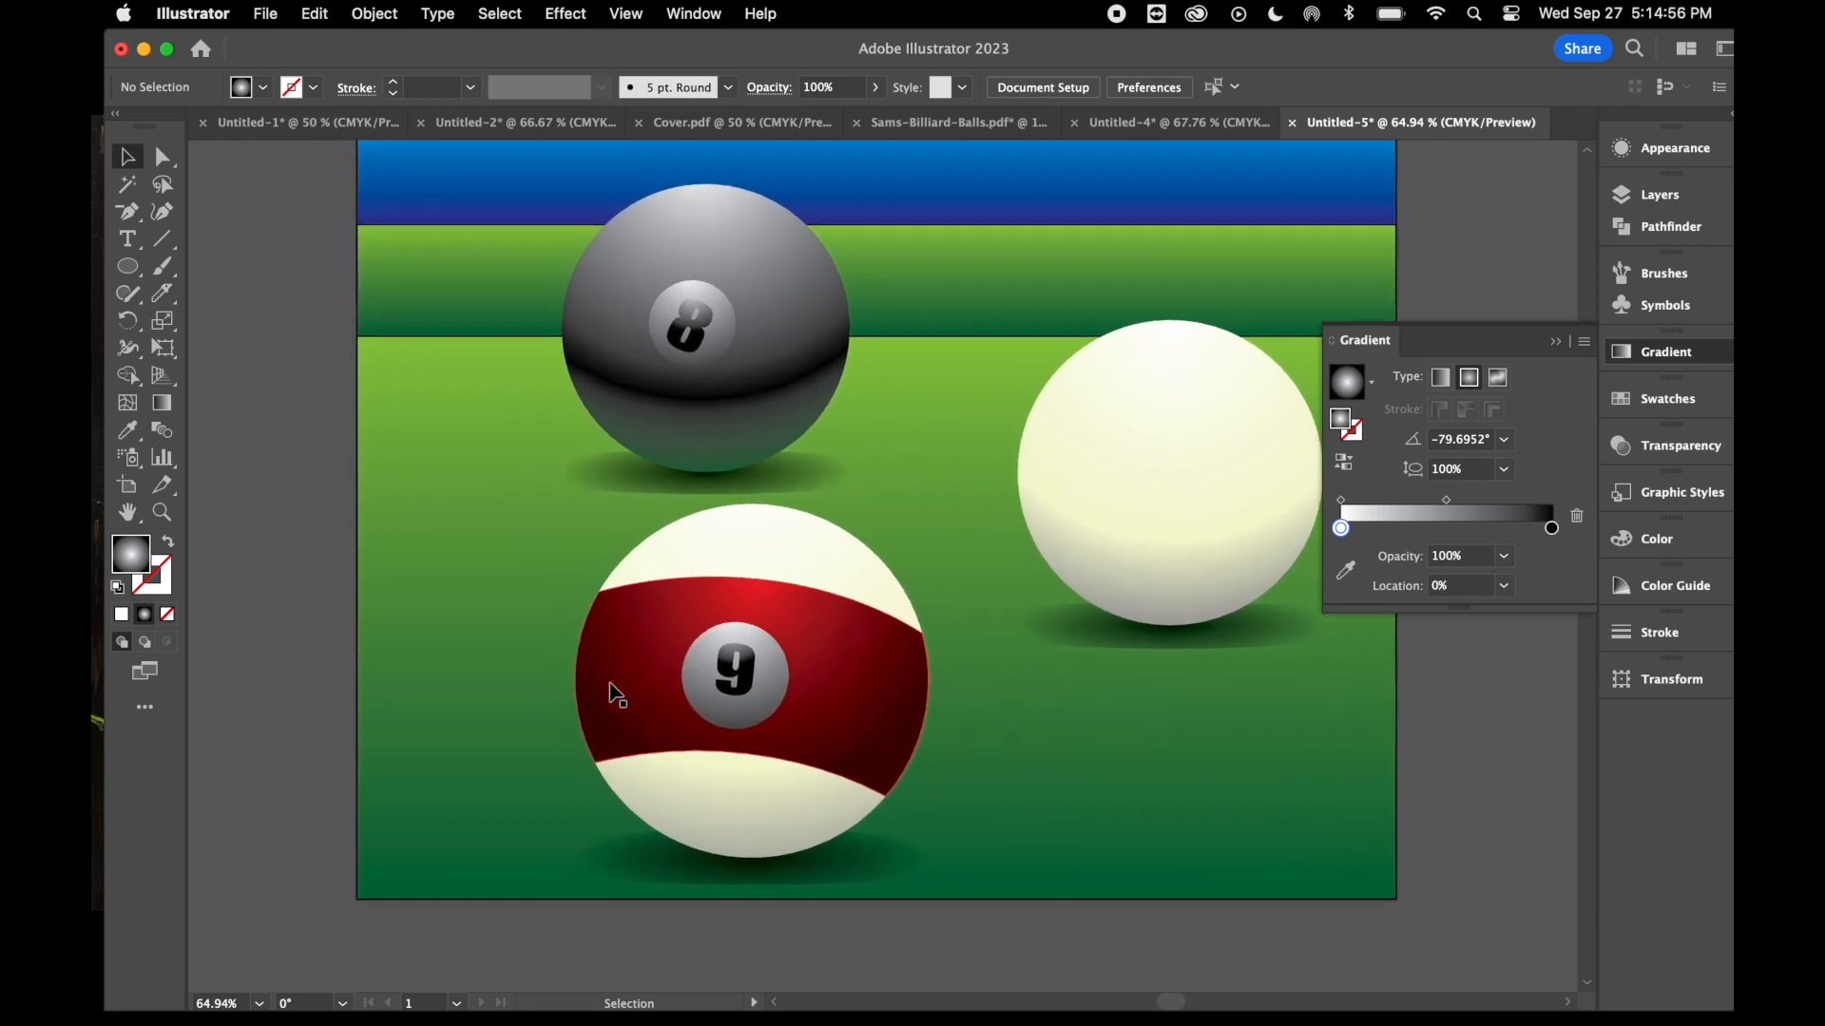
scroll(616, 694, left, 4)
scroll(616, 694, down, 1)
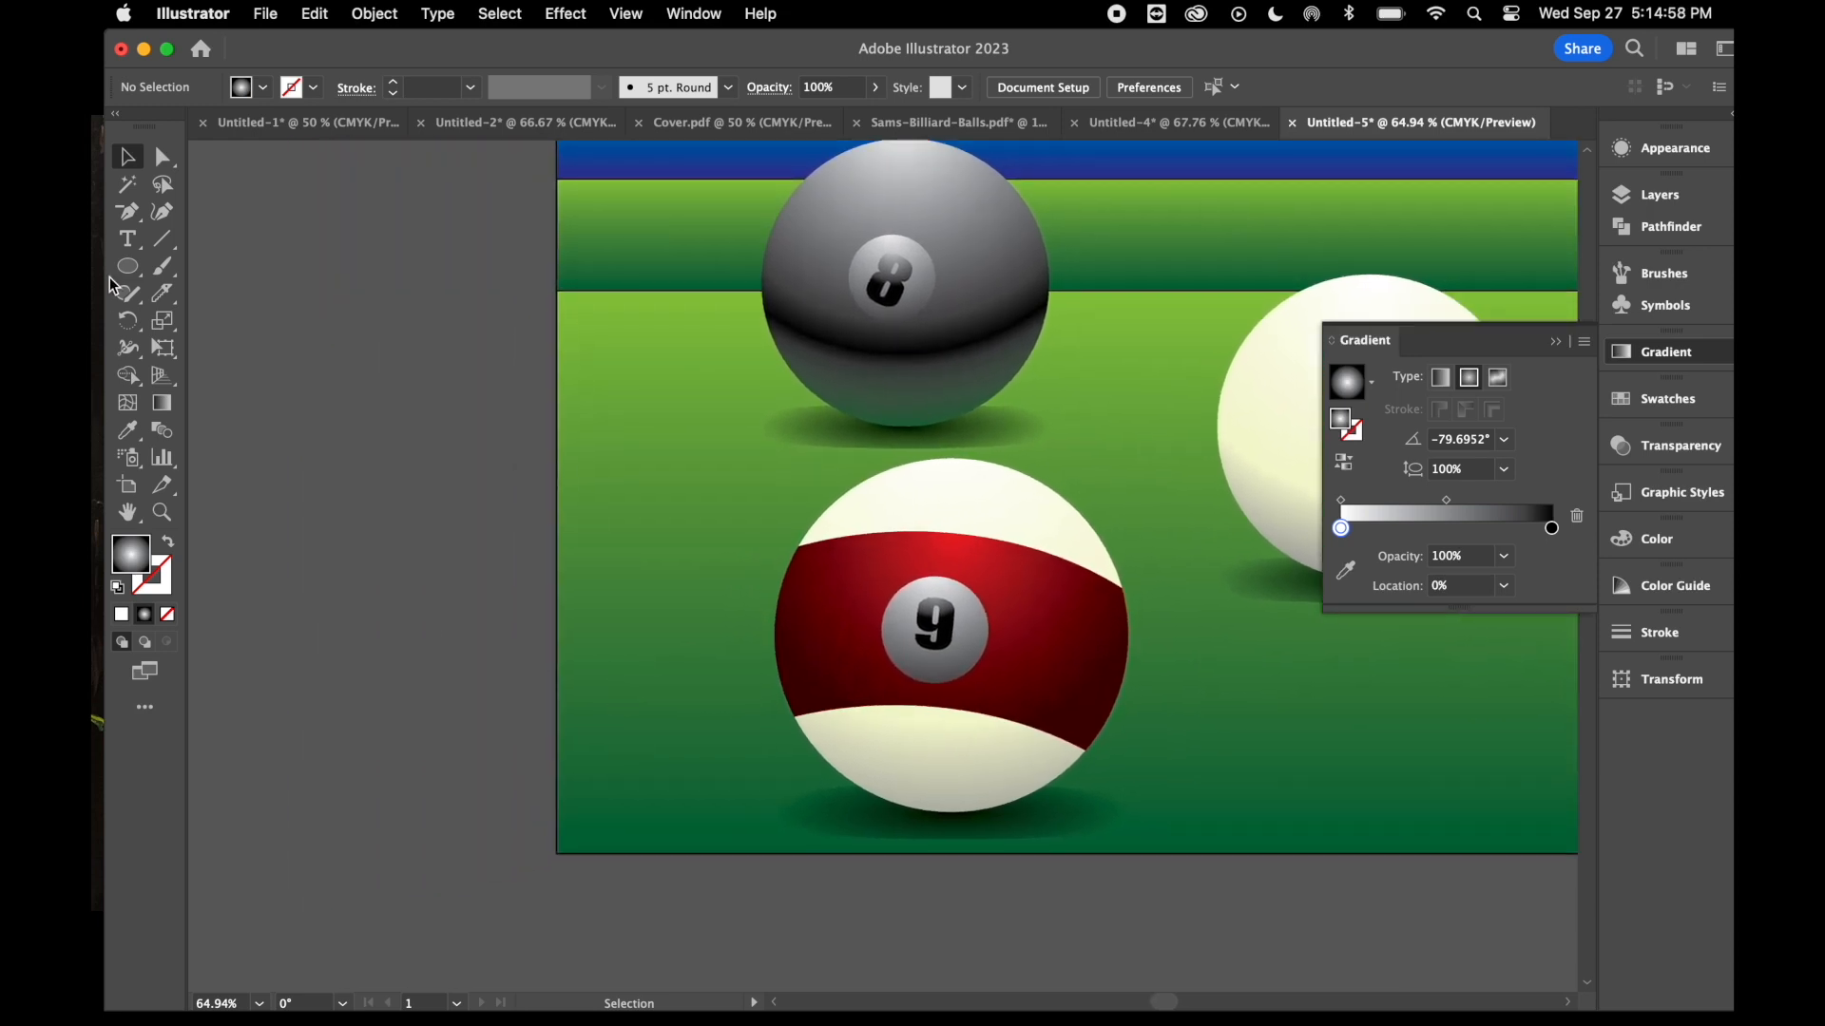
click(128, 267)
drag(130, 270, 217, 262)
drag(364, 184, 433, 958)
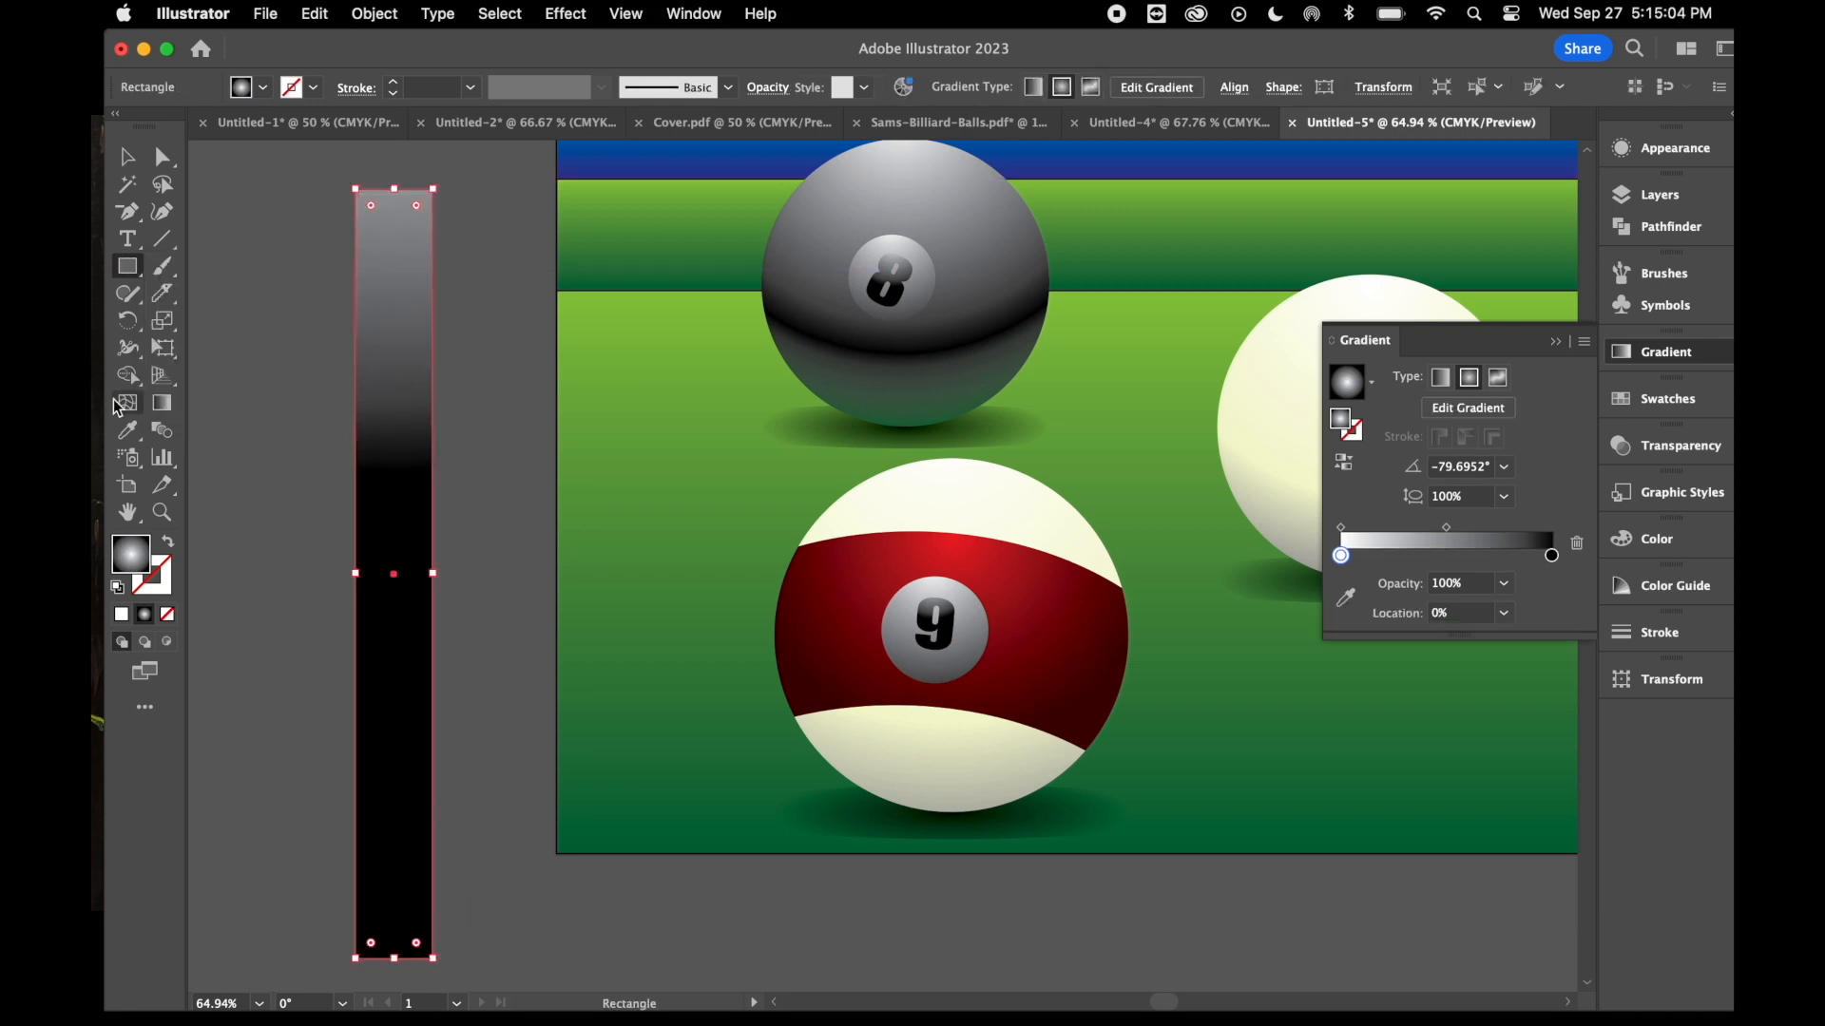
- Draw an ellipse as wide as the rectangle and snap its center to the middle of the rectangle's upper edge
drag(127, 271, 232, 328)
drag(357, 165, 431, 221)
key(super+1)
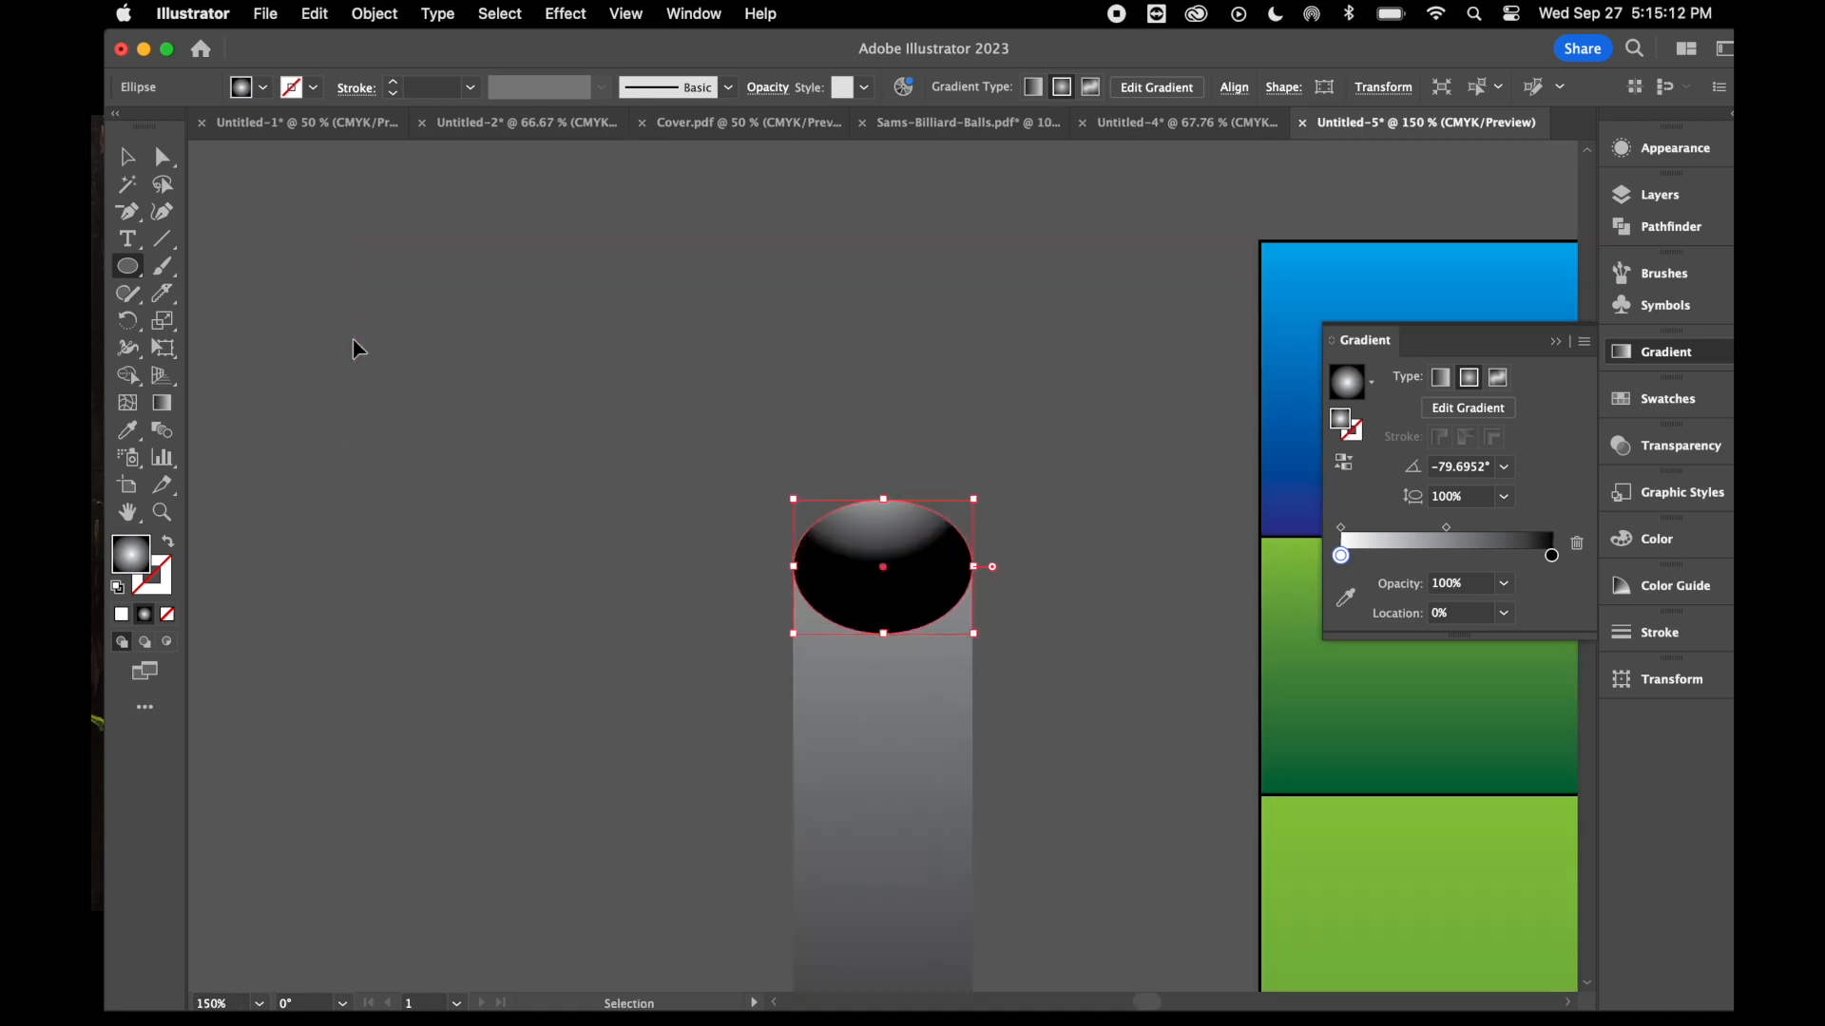
key(super+equal)
key(super+equal)
key(super+equal)
key(super+equal)
click(134, 166)
click(448, 399)
drag(785, 517, 831, 460)
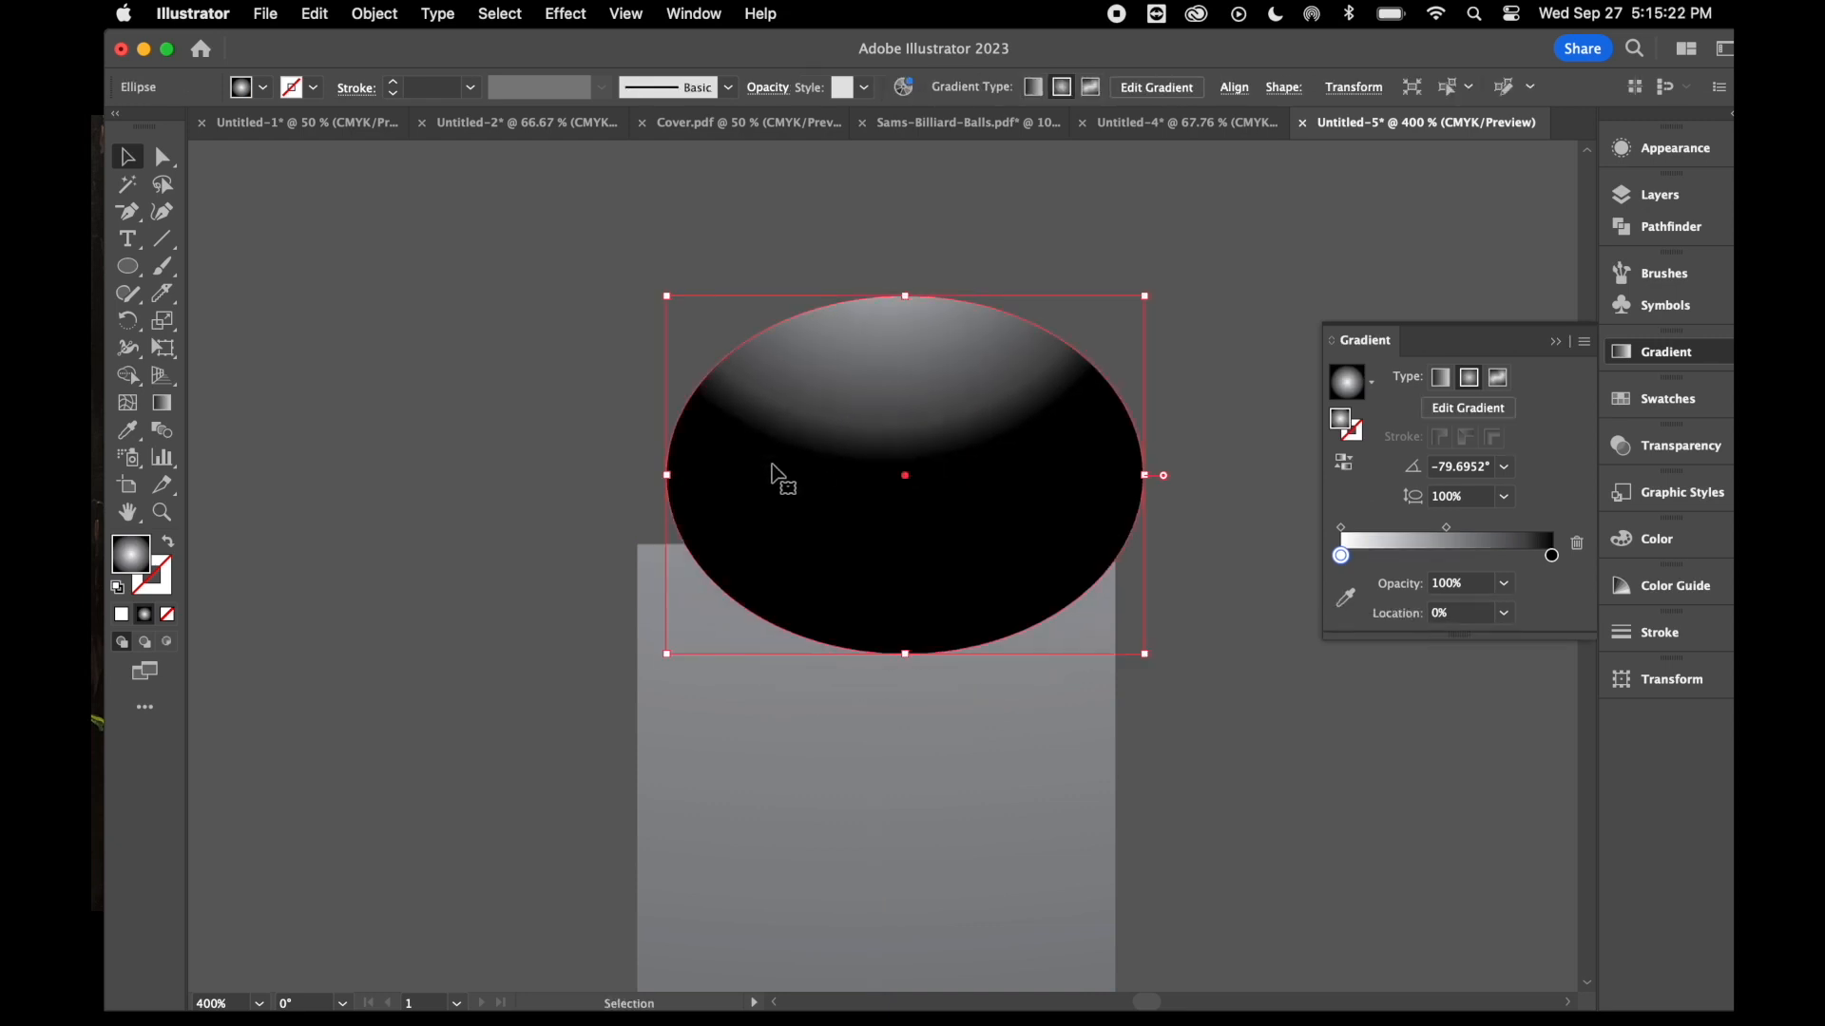
click(639, 561)
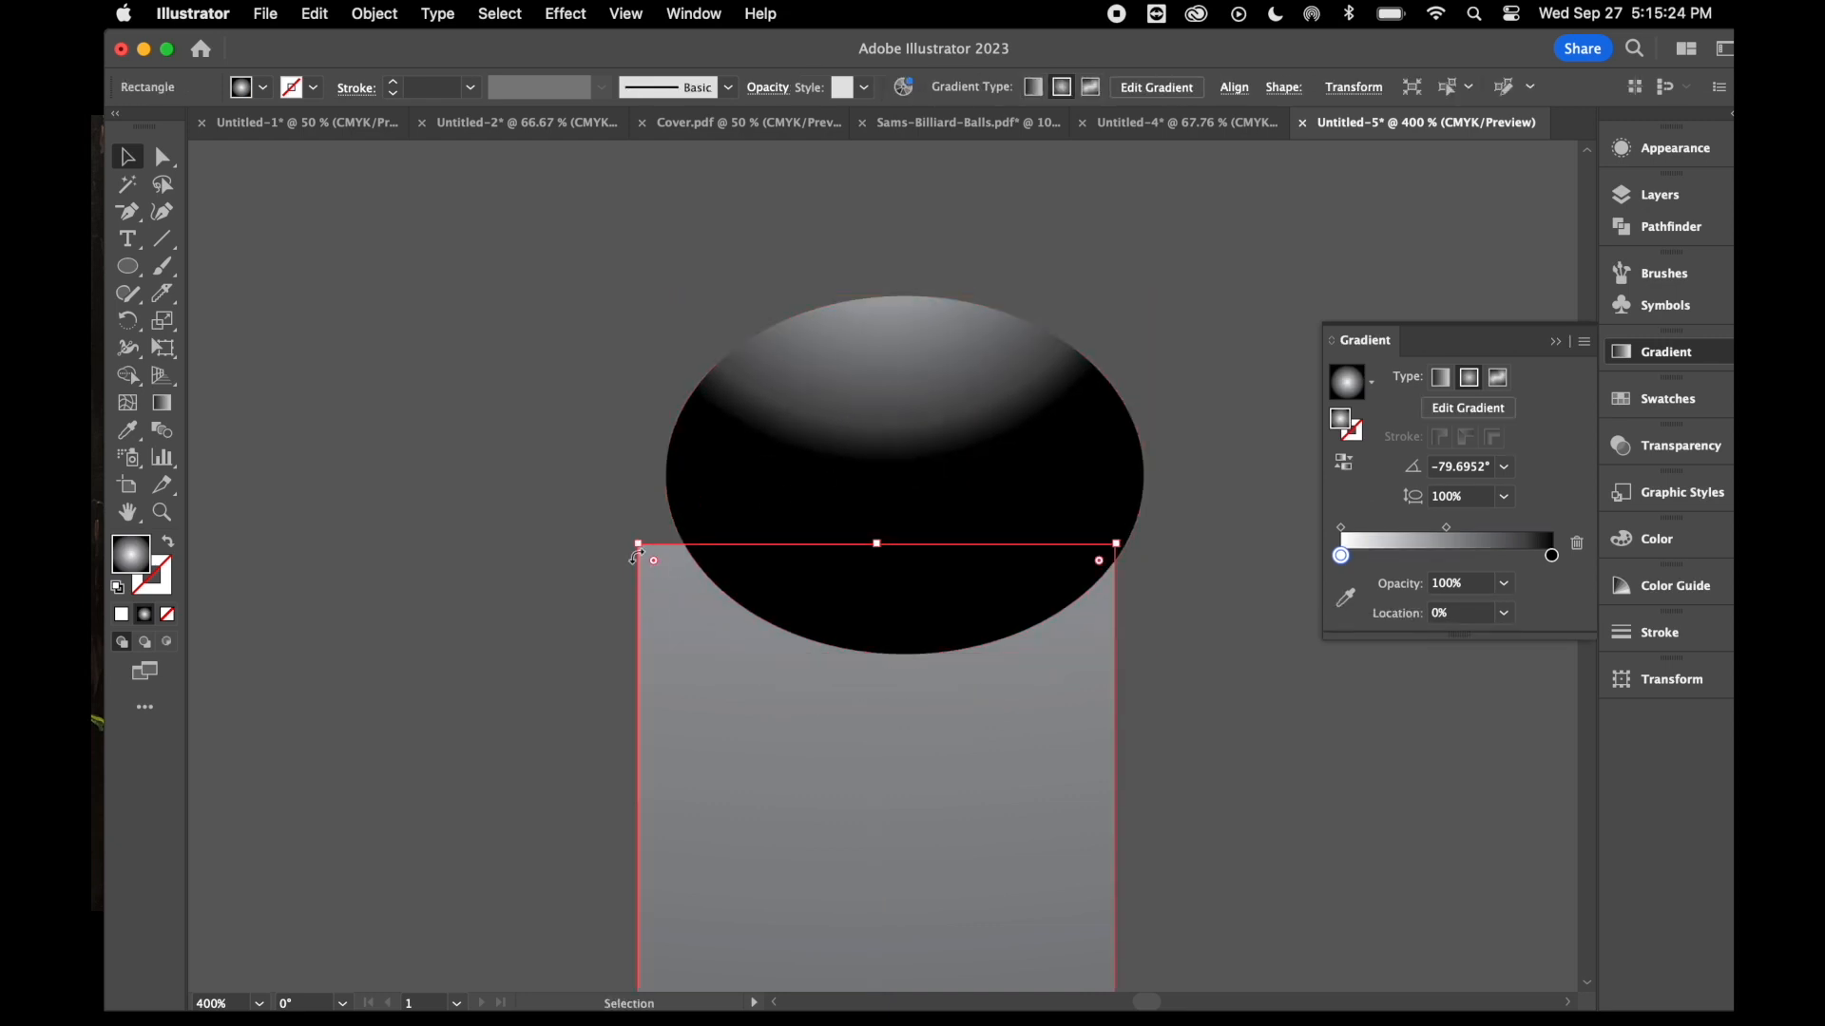
drag(933, 469, 902, 538)
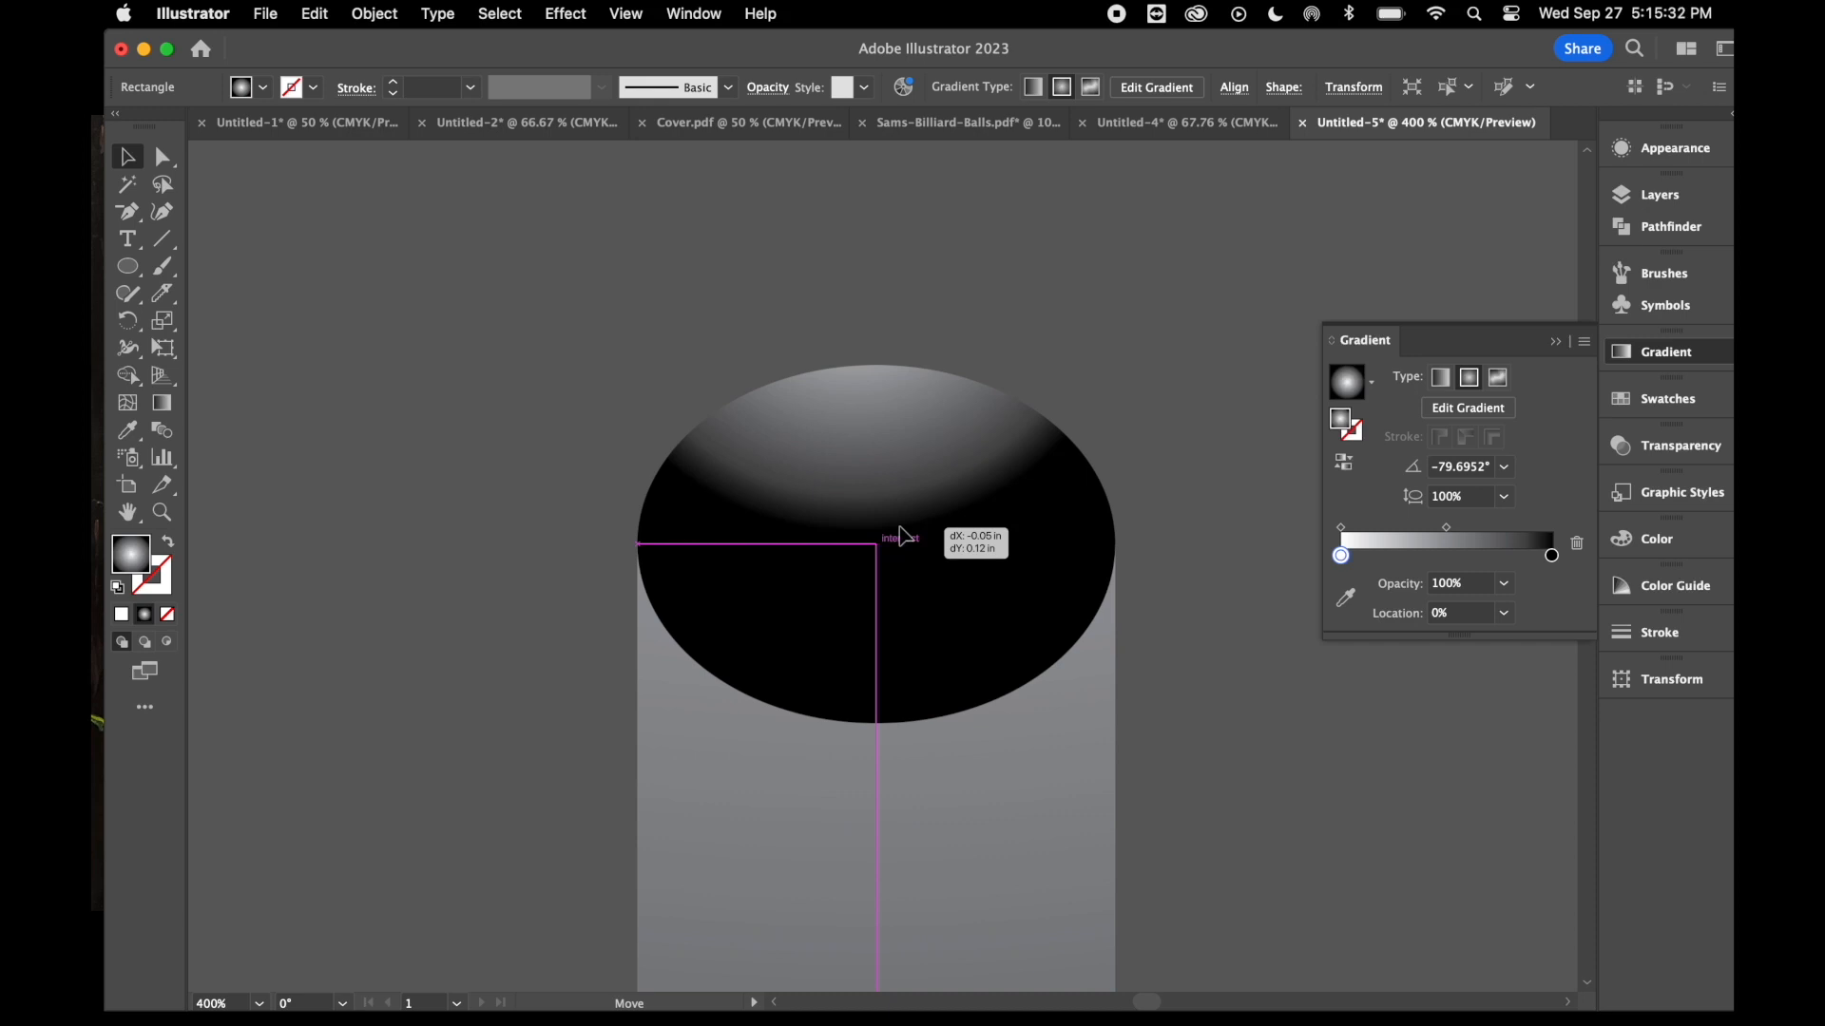
drag(902, 538, 901, 537)
- Unite the ellipse and the rectangle into one round-topped shape with Pathfinder
click(593, 394)
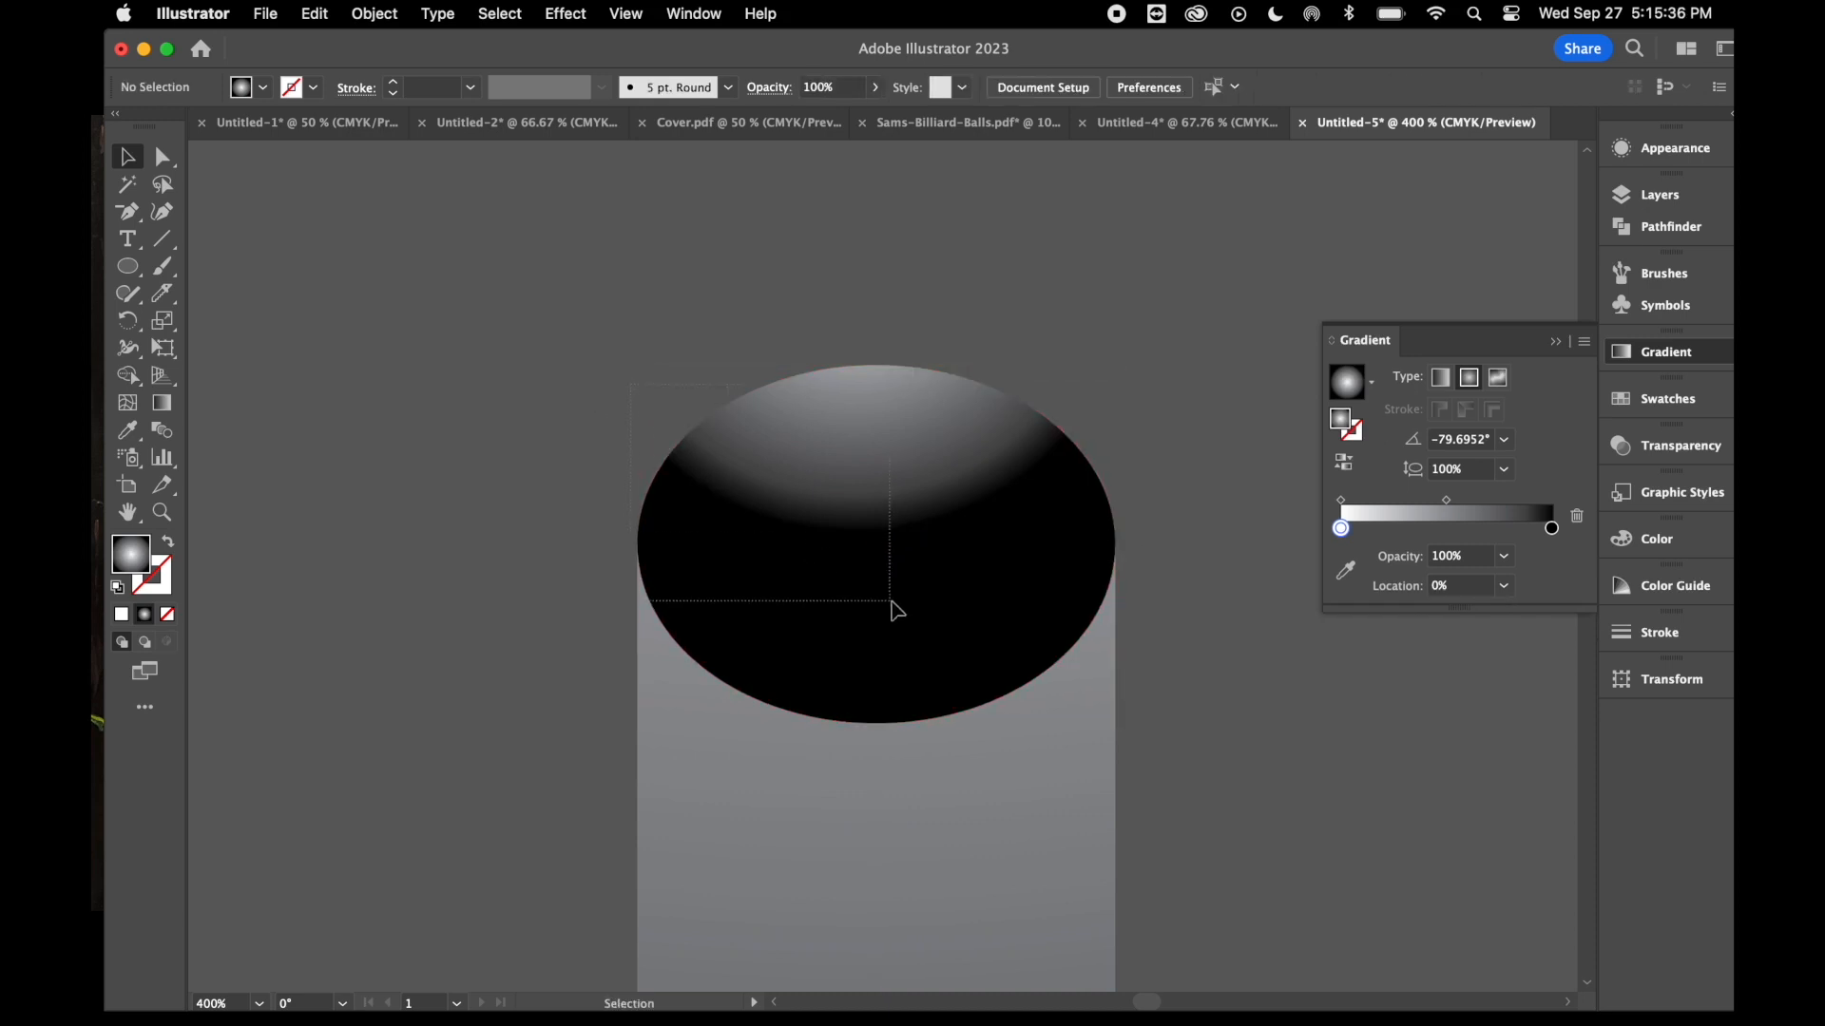
key(super+a)
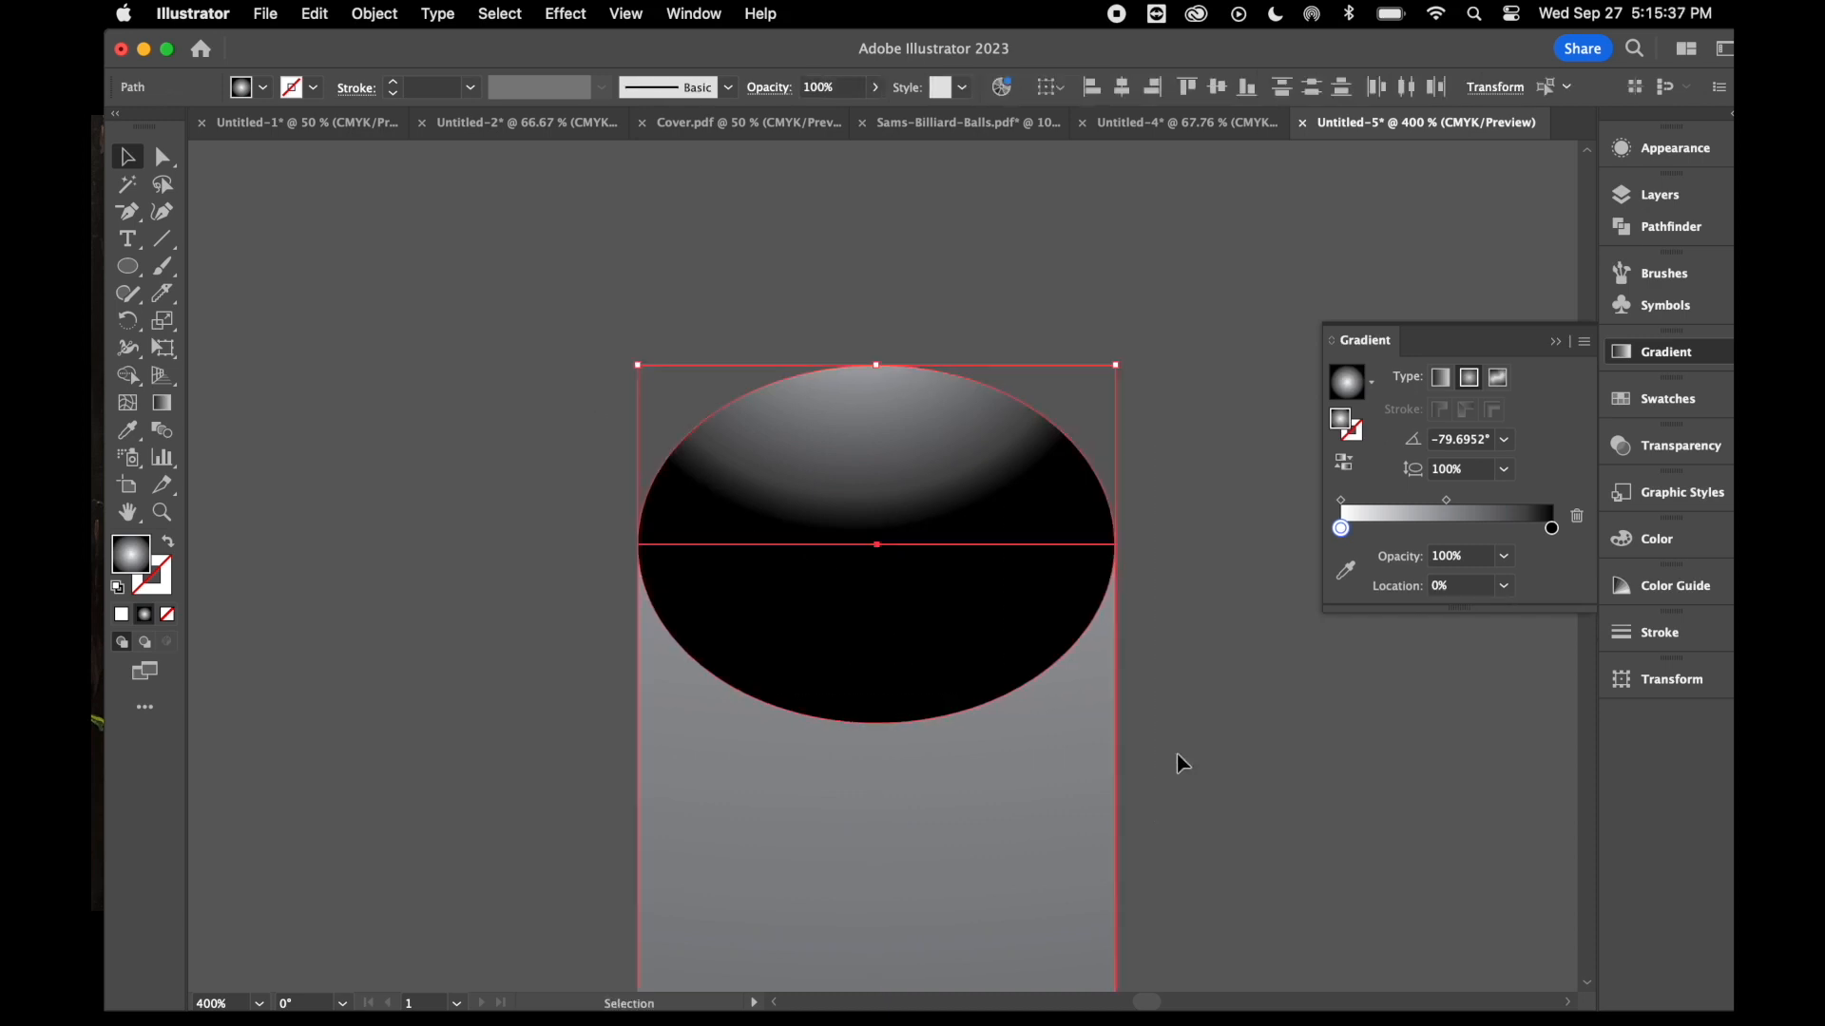
click(1672, 229)
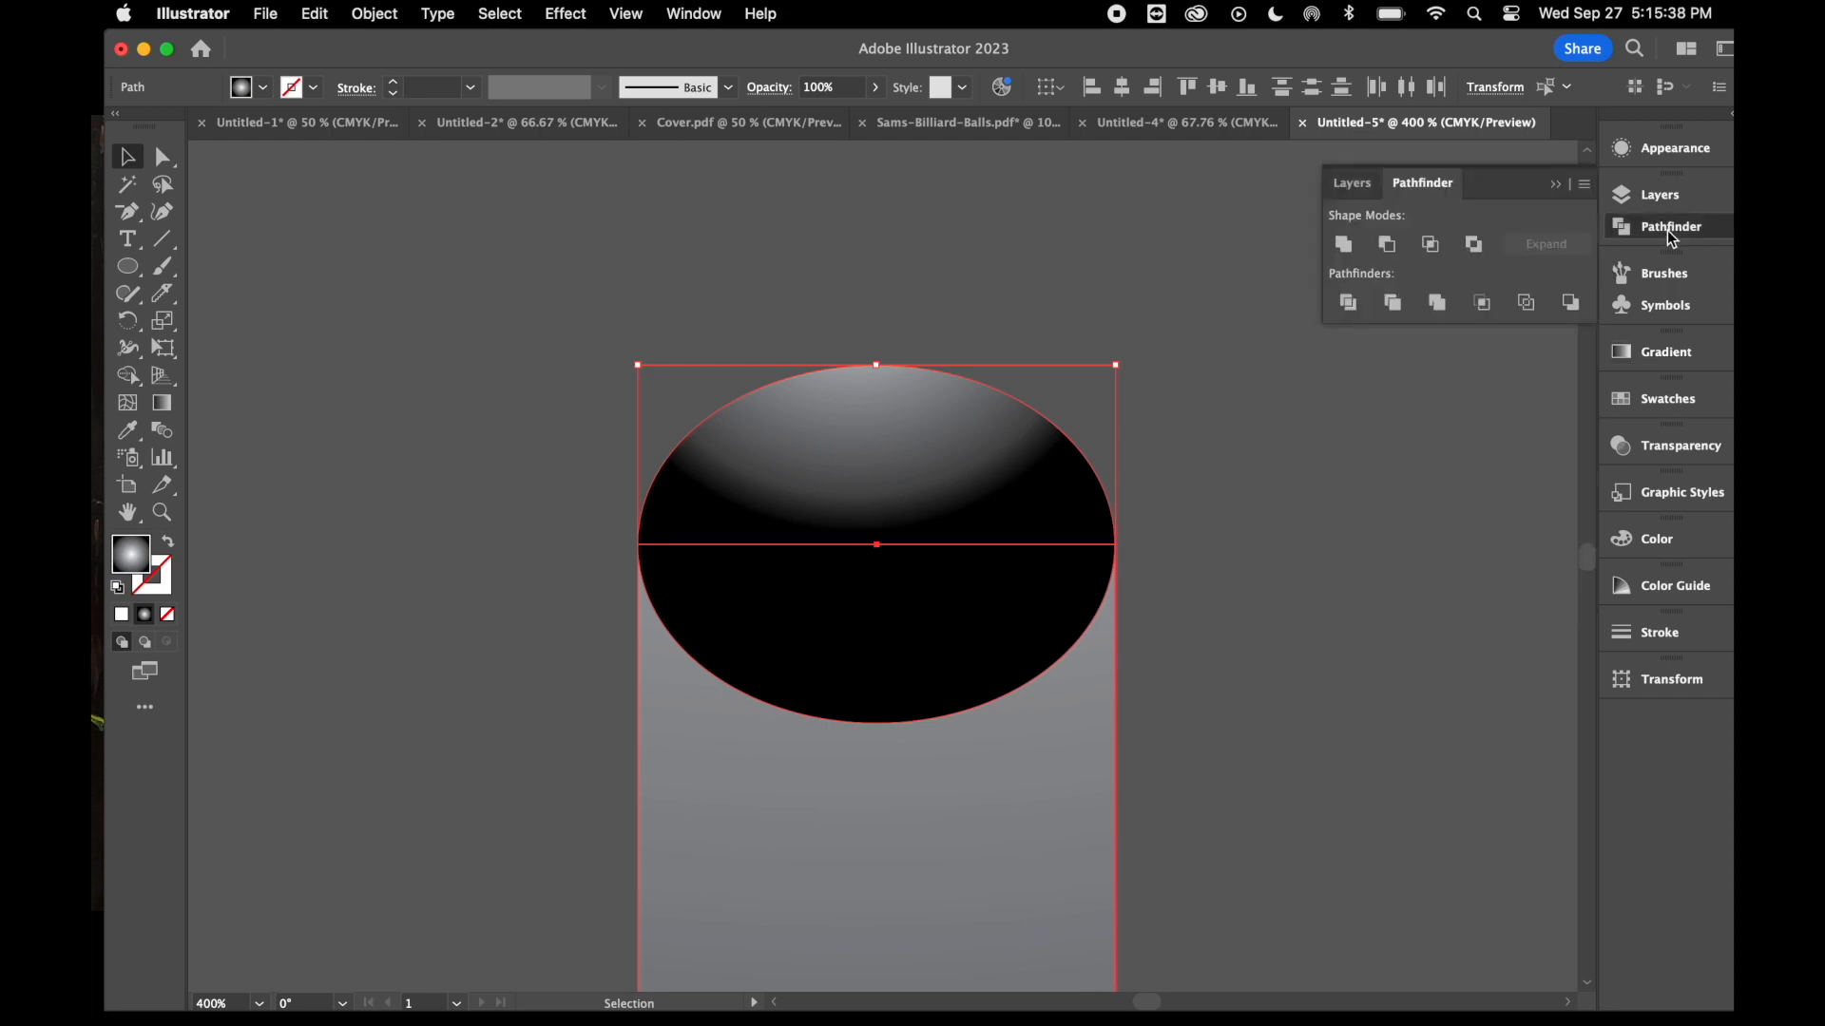
click(1346, 249)
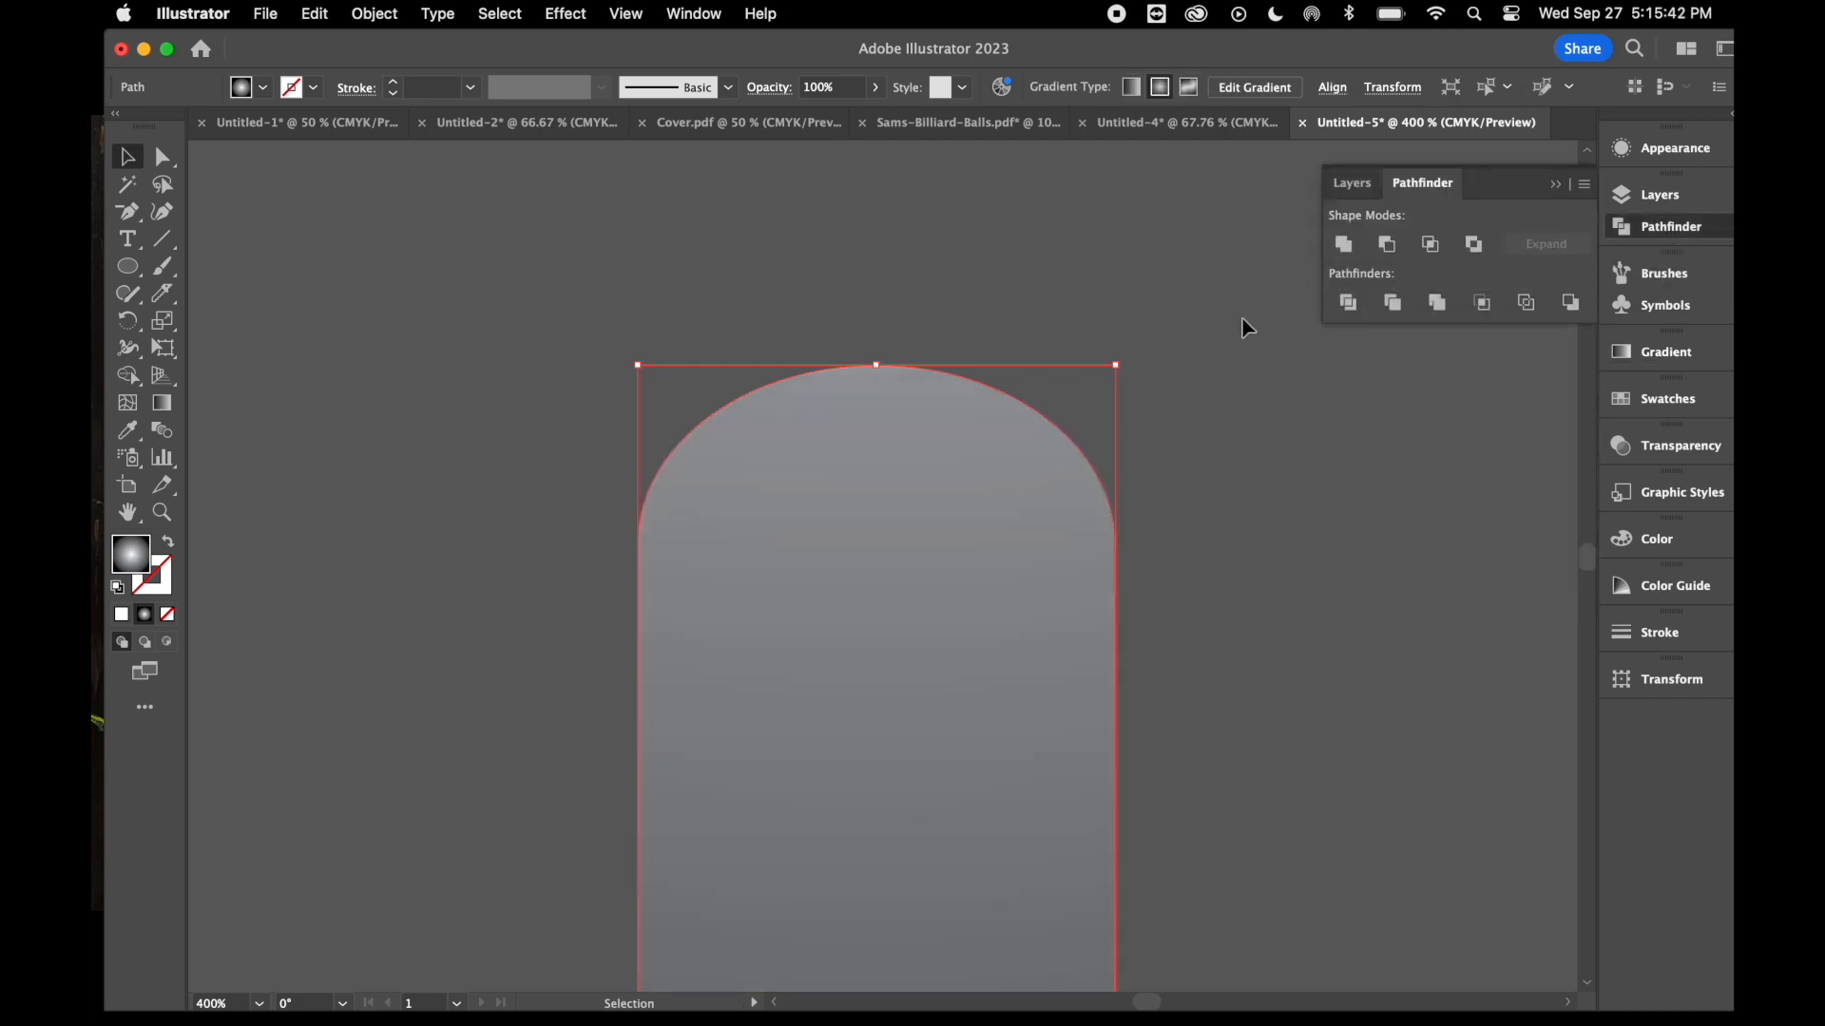
- Duplicate the round-topped bar and place the copy beside it, on the side away from the artboard
key(super+minus)
key(super+minus)
key(super+minus)
key(super+minus)
key(super+minus)
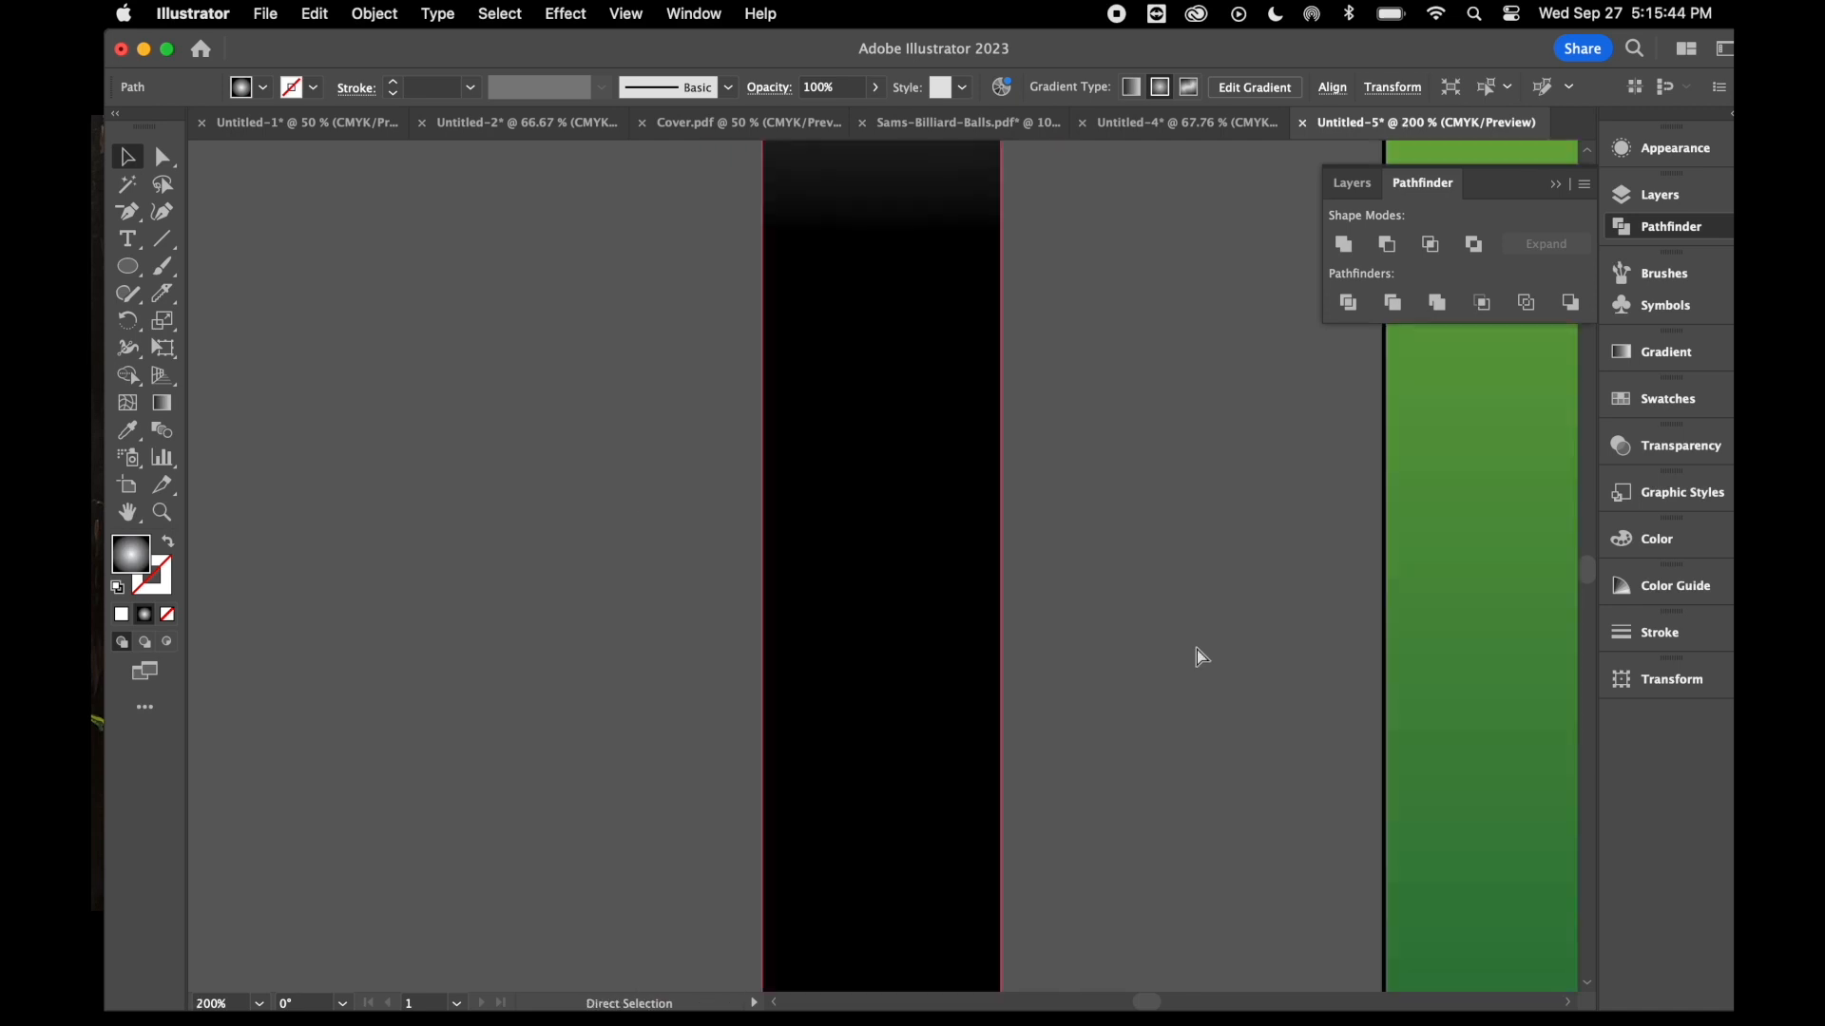
key(super+minus)
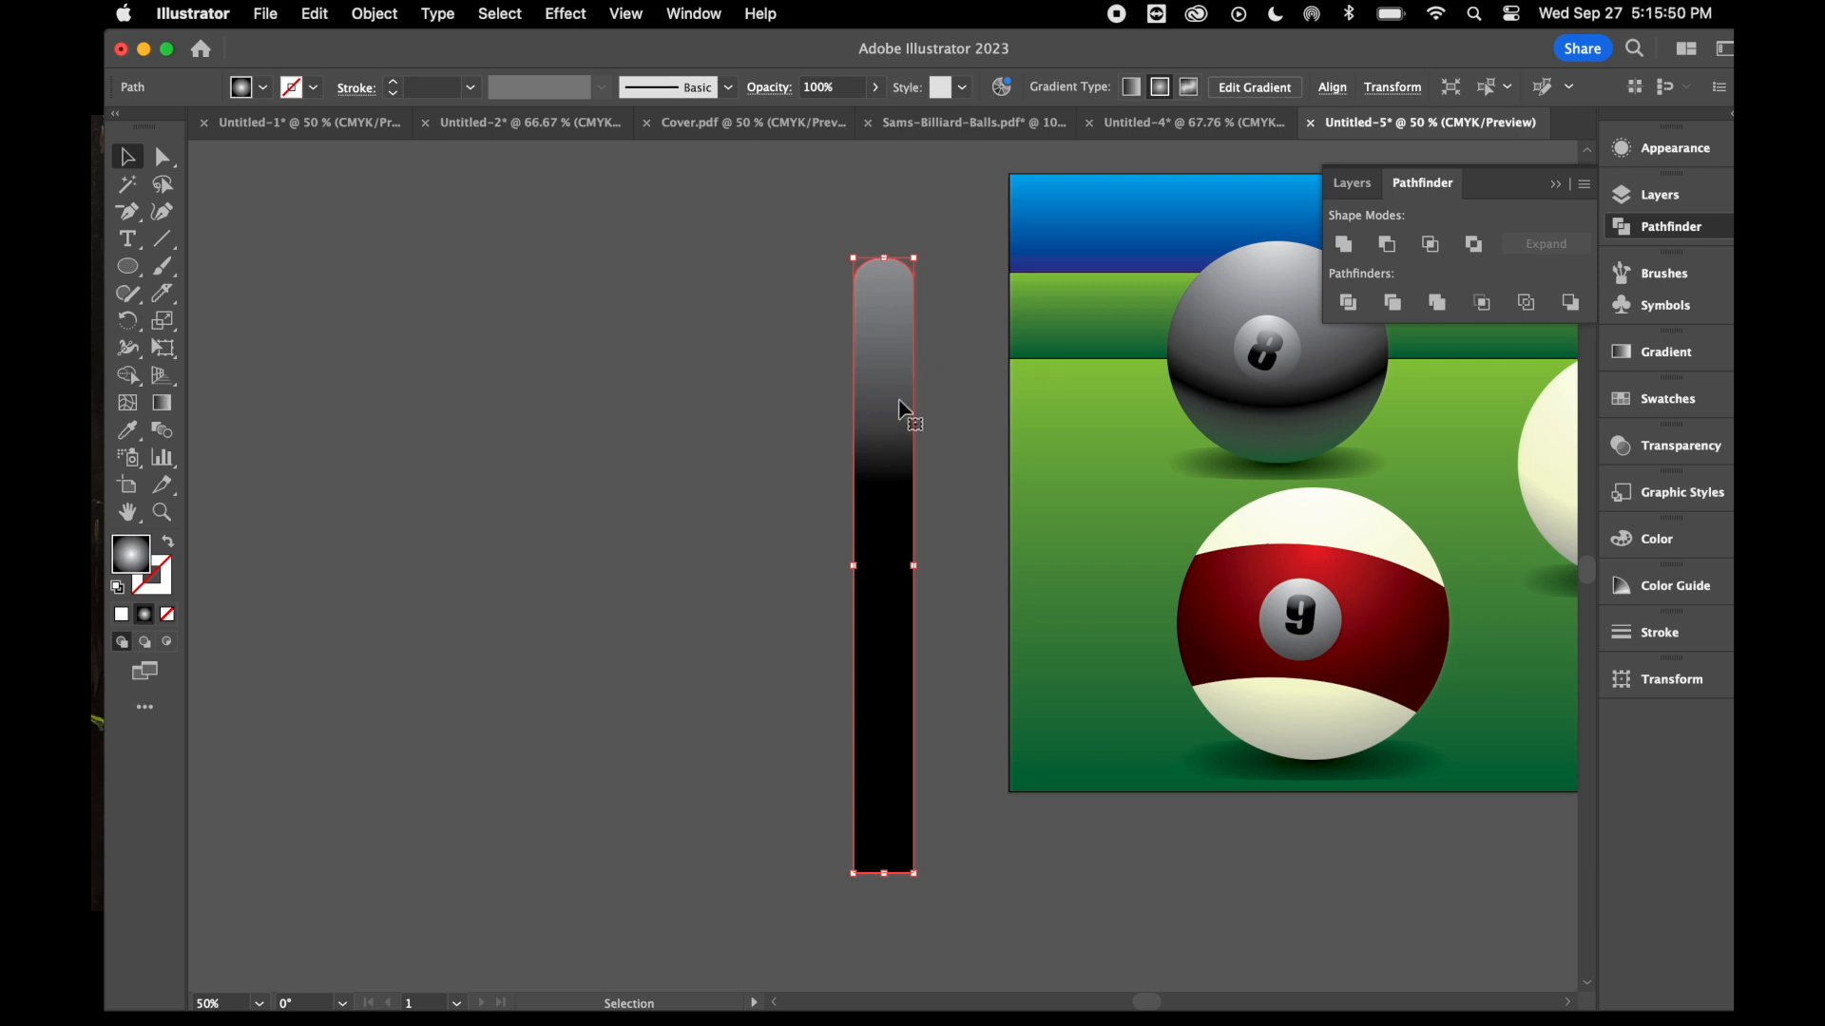
key(a)
key(v)
alt+drag(884, 418, 721, 411)
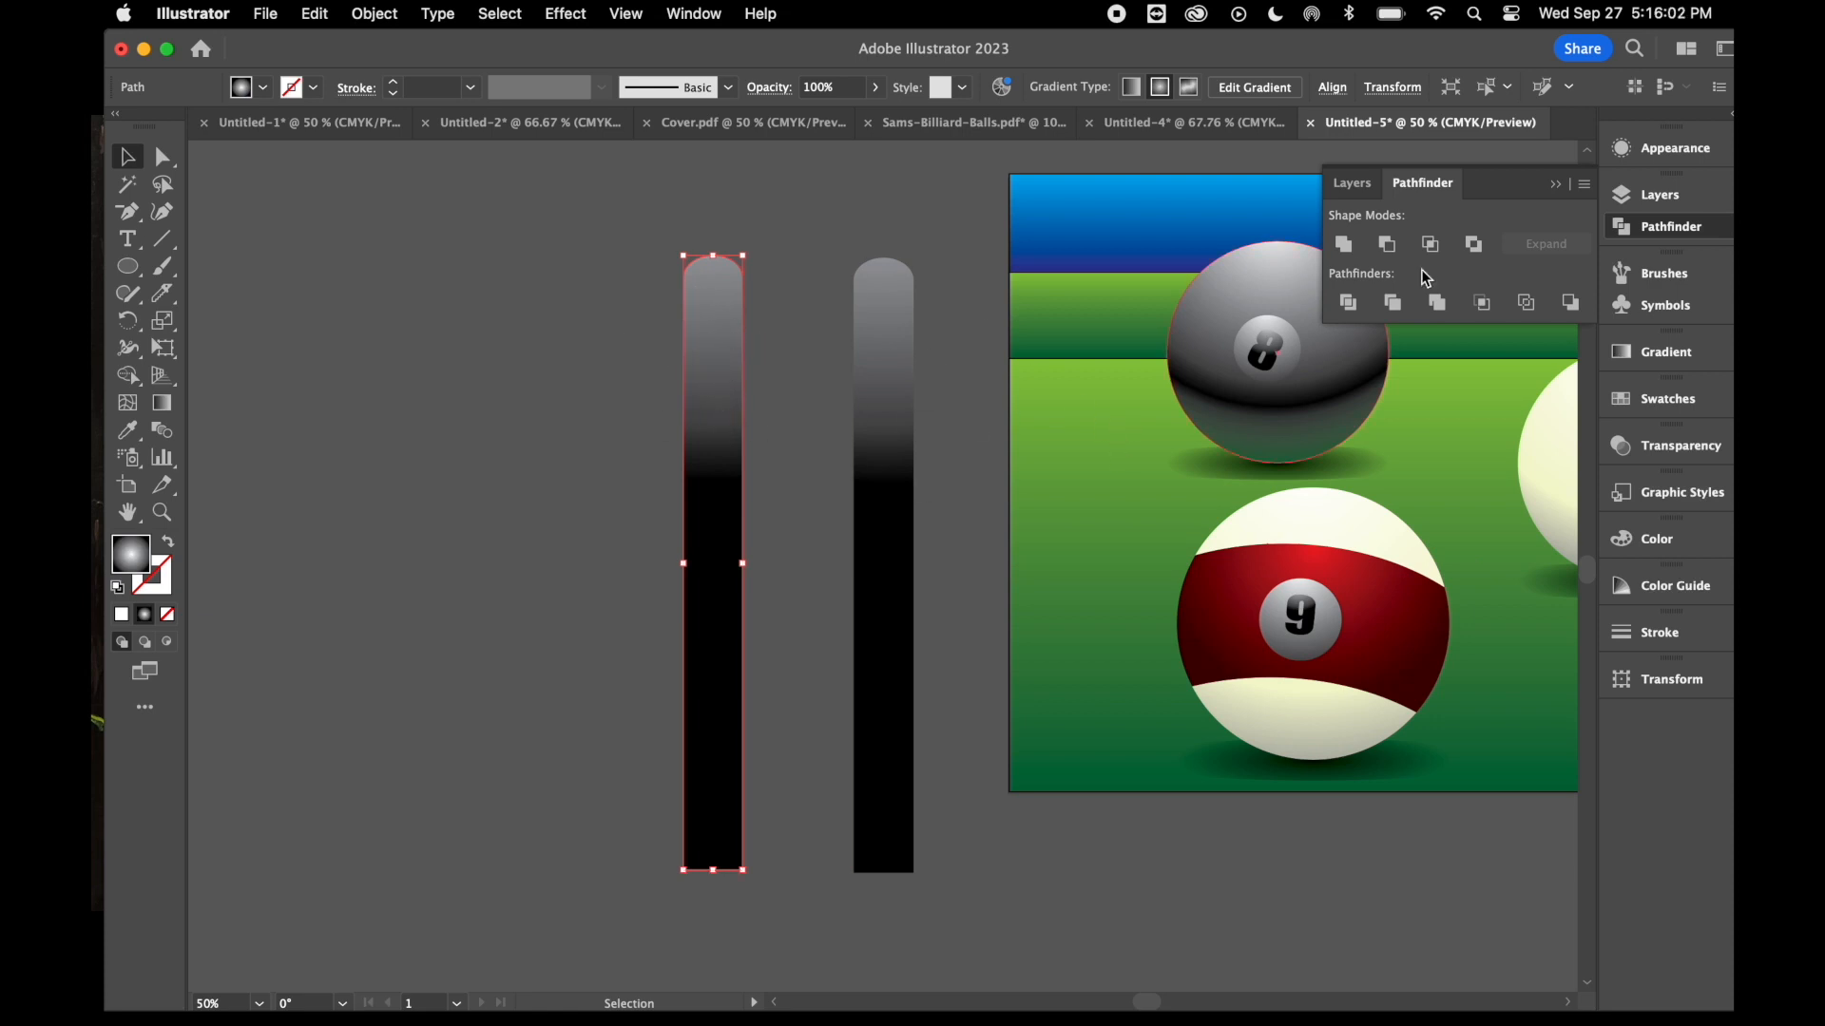
- Switch the copied bar's gradient to linear and set its white first color stop to a dark brown swatch
click(1663, 352)
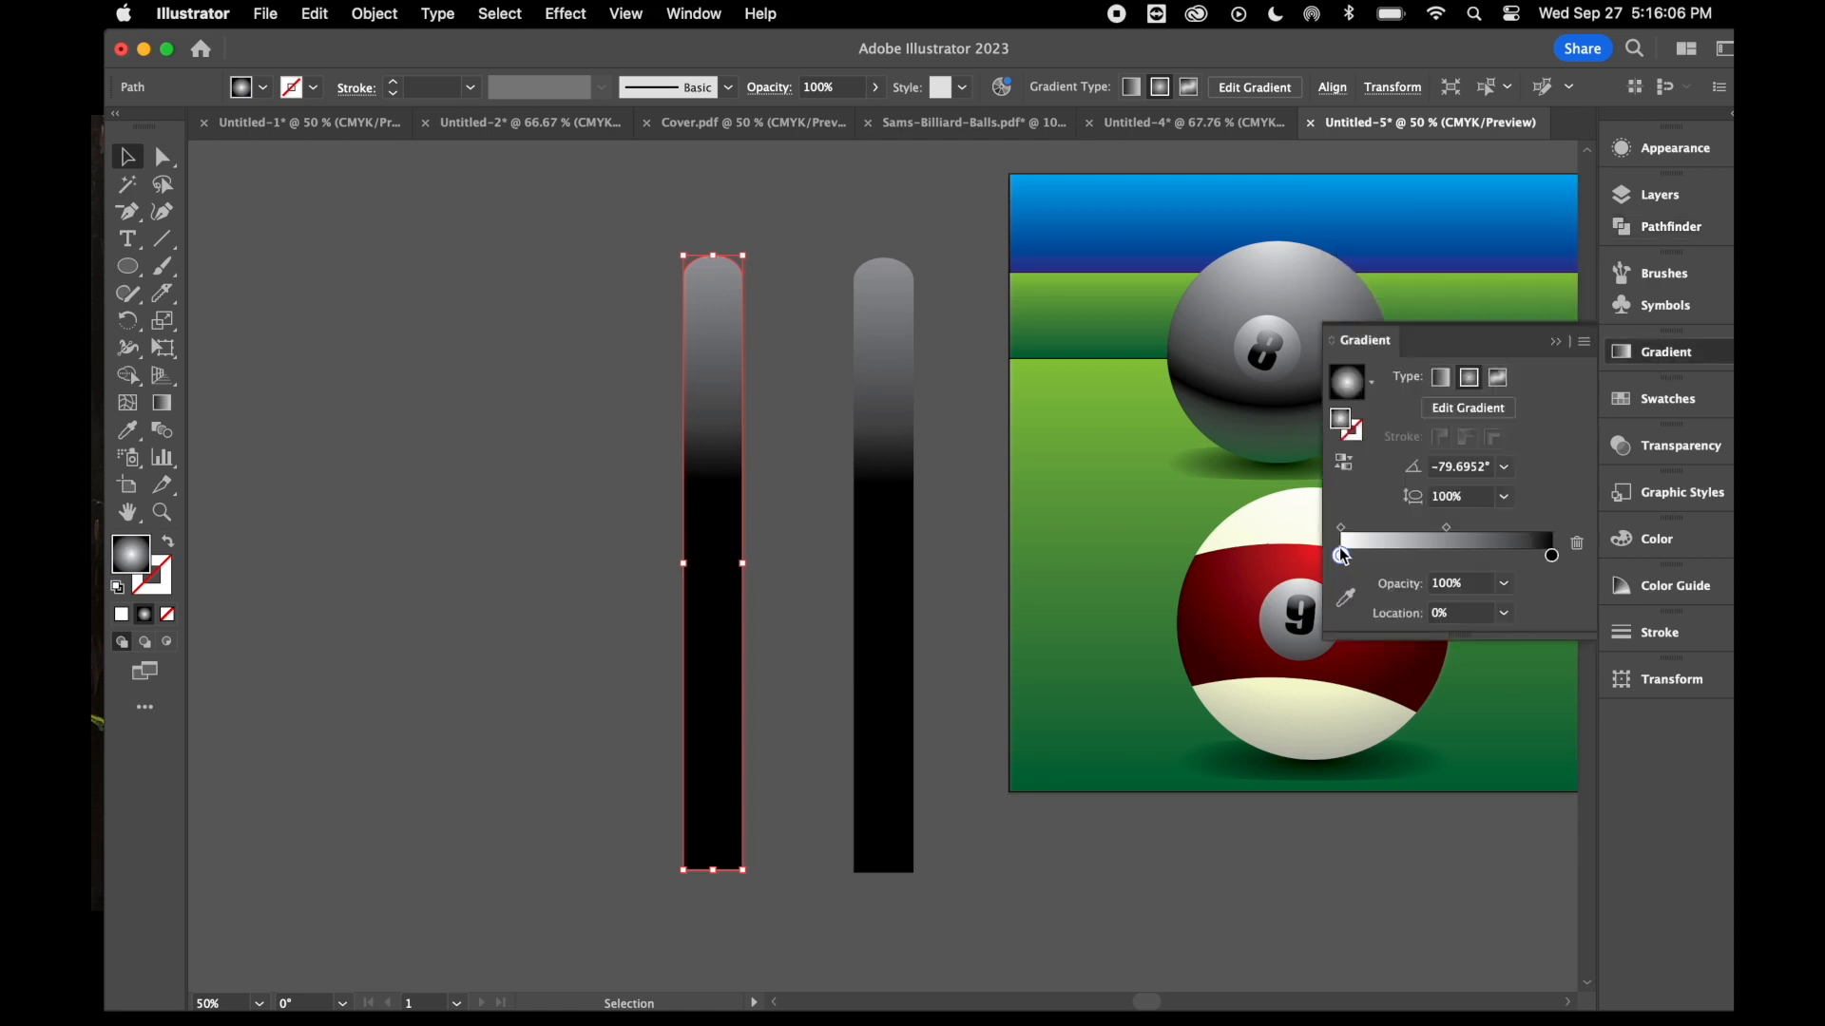
click(1441, 380)
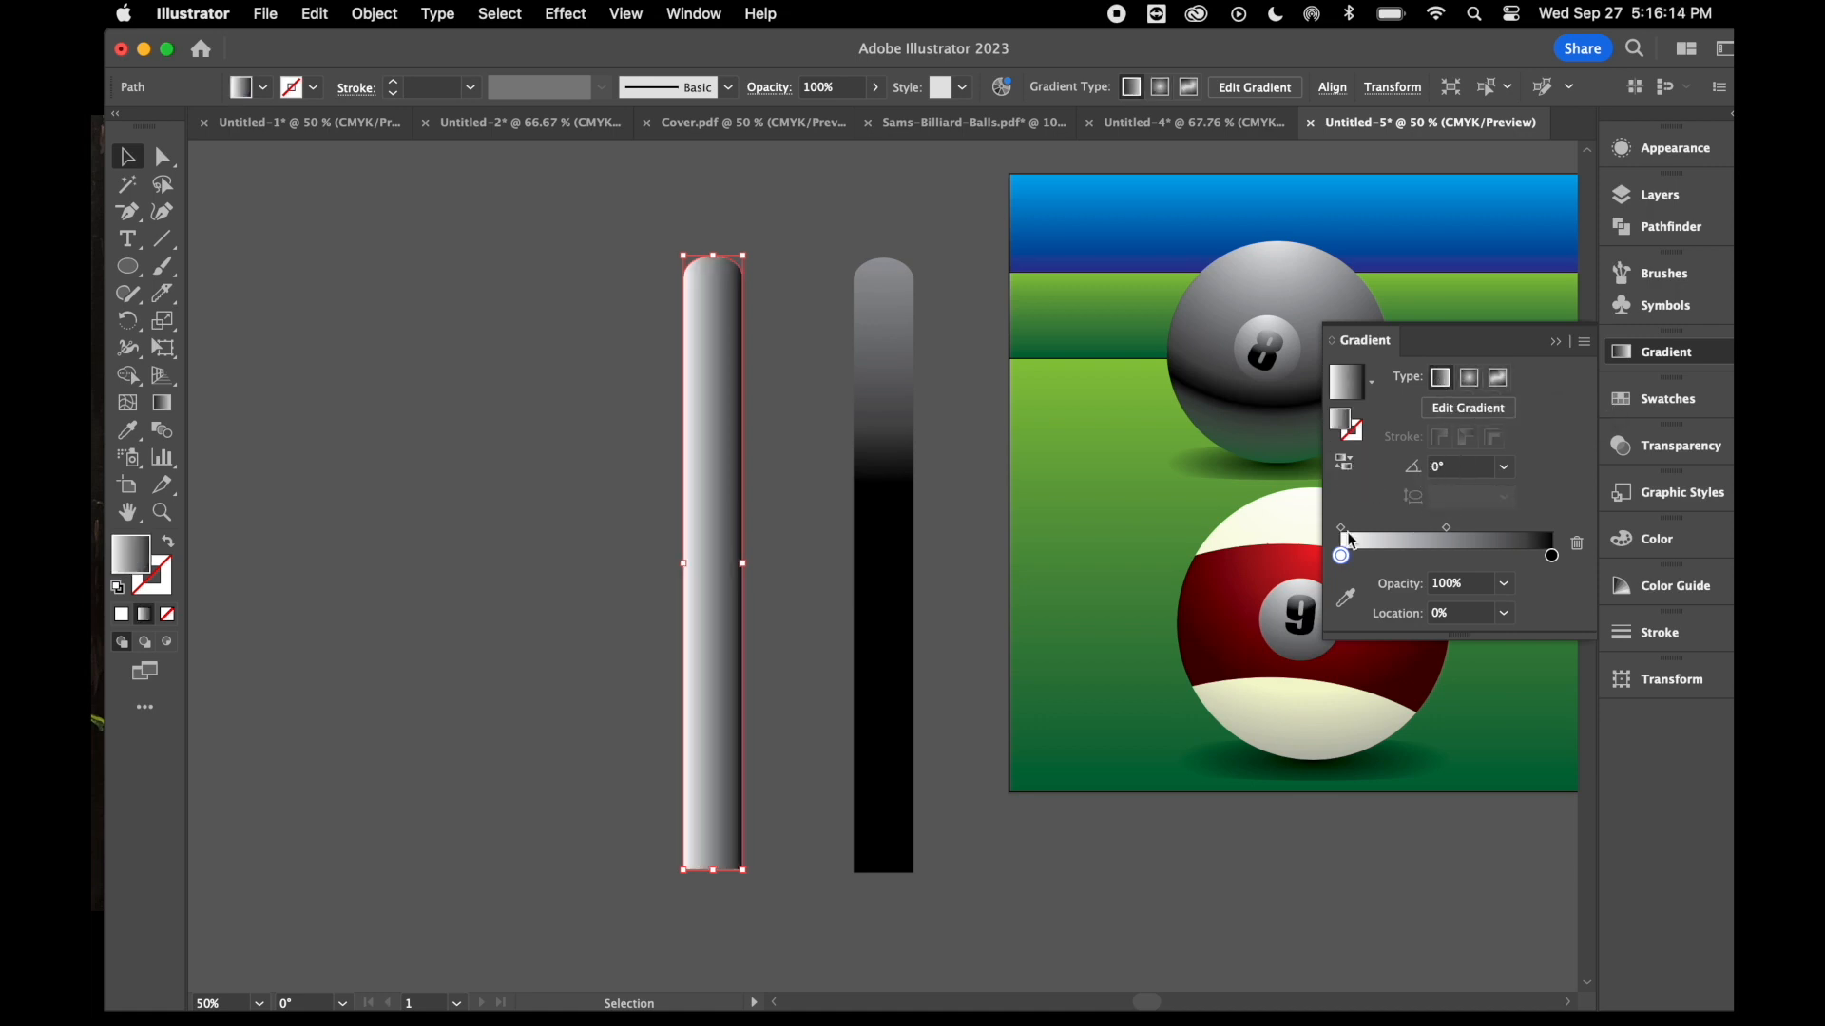
double_click(1342, 557)
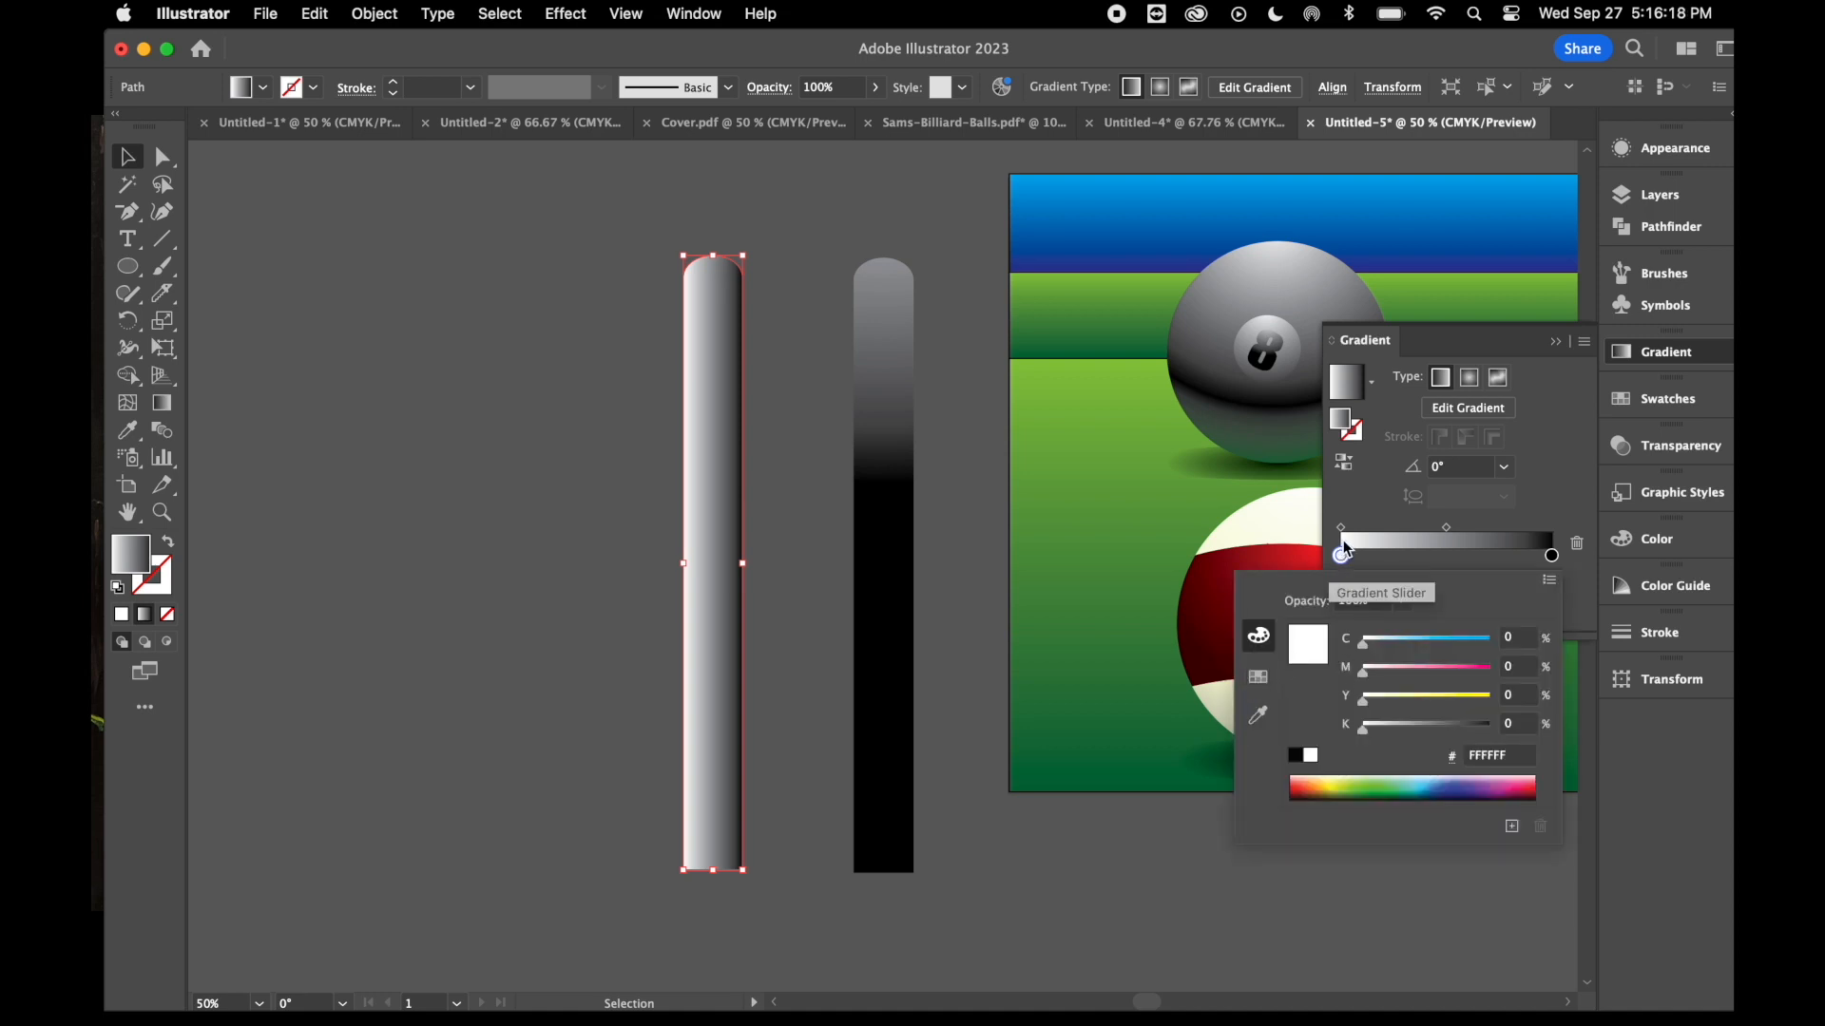
click(1342, 557)
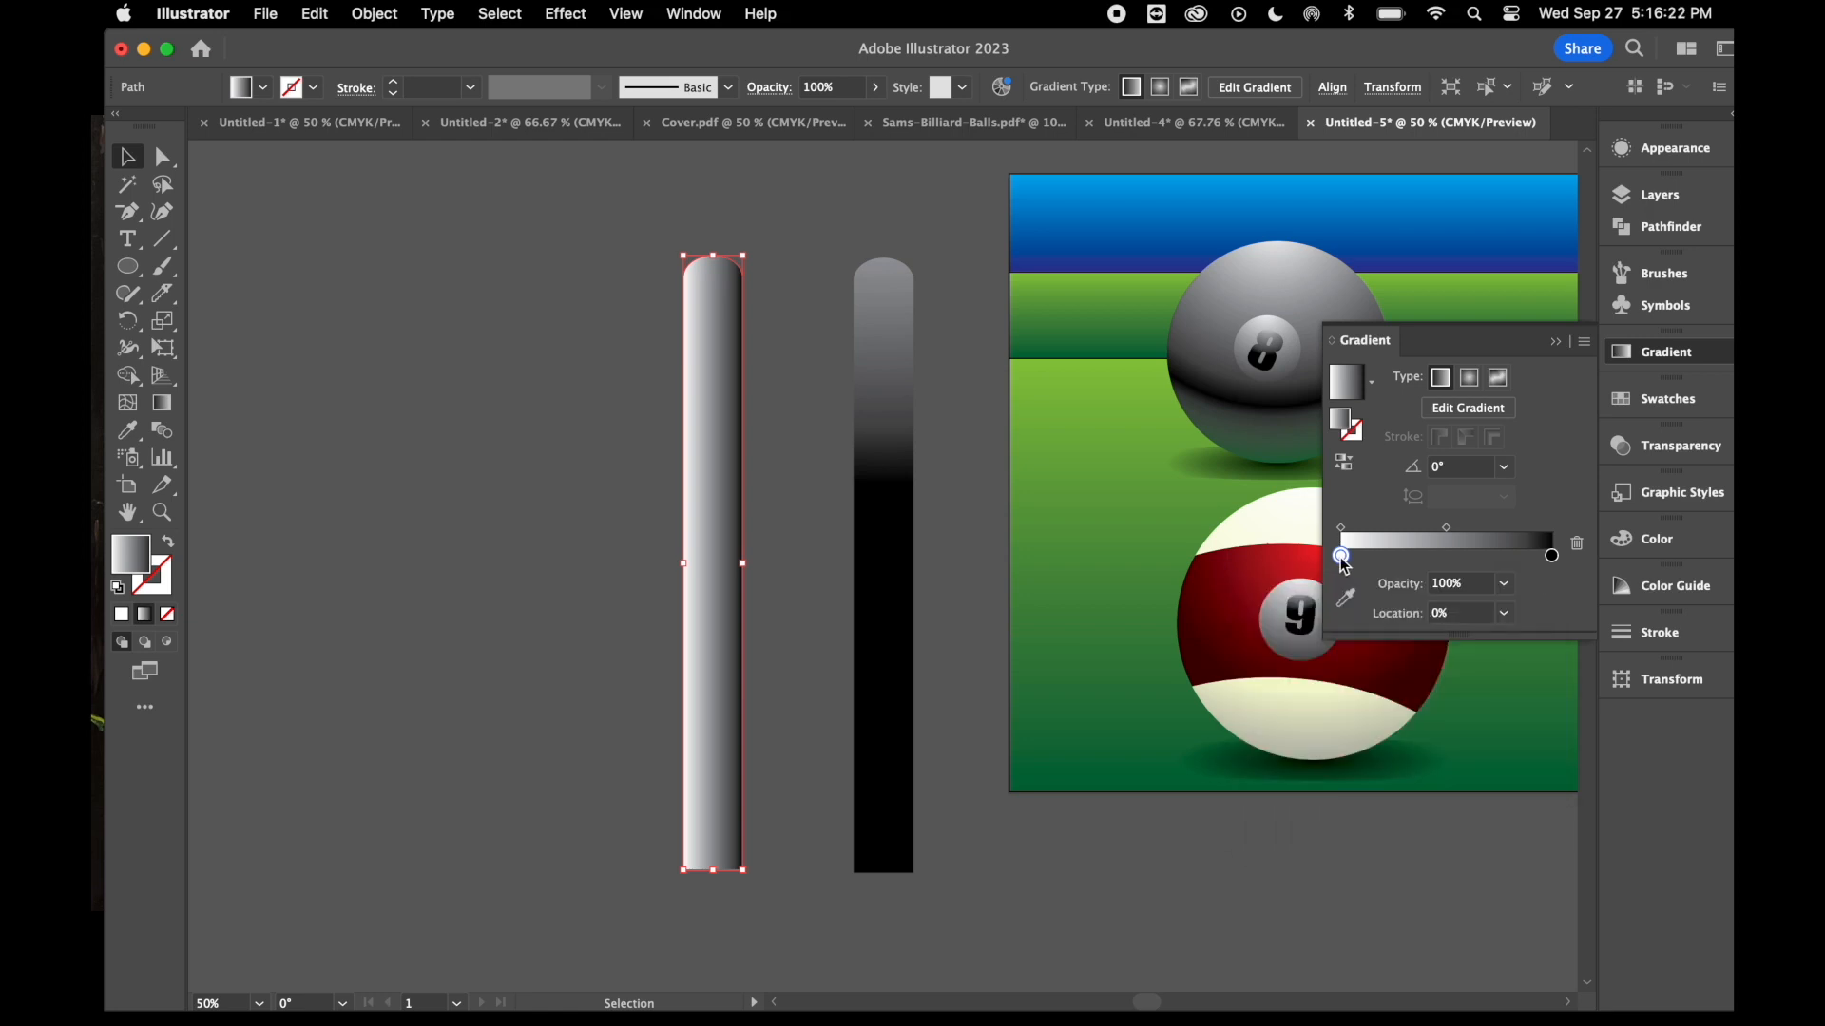
double_click(1342, 558)
click(1258, 680)
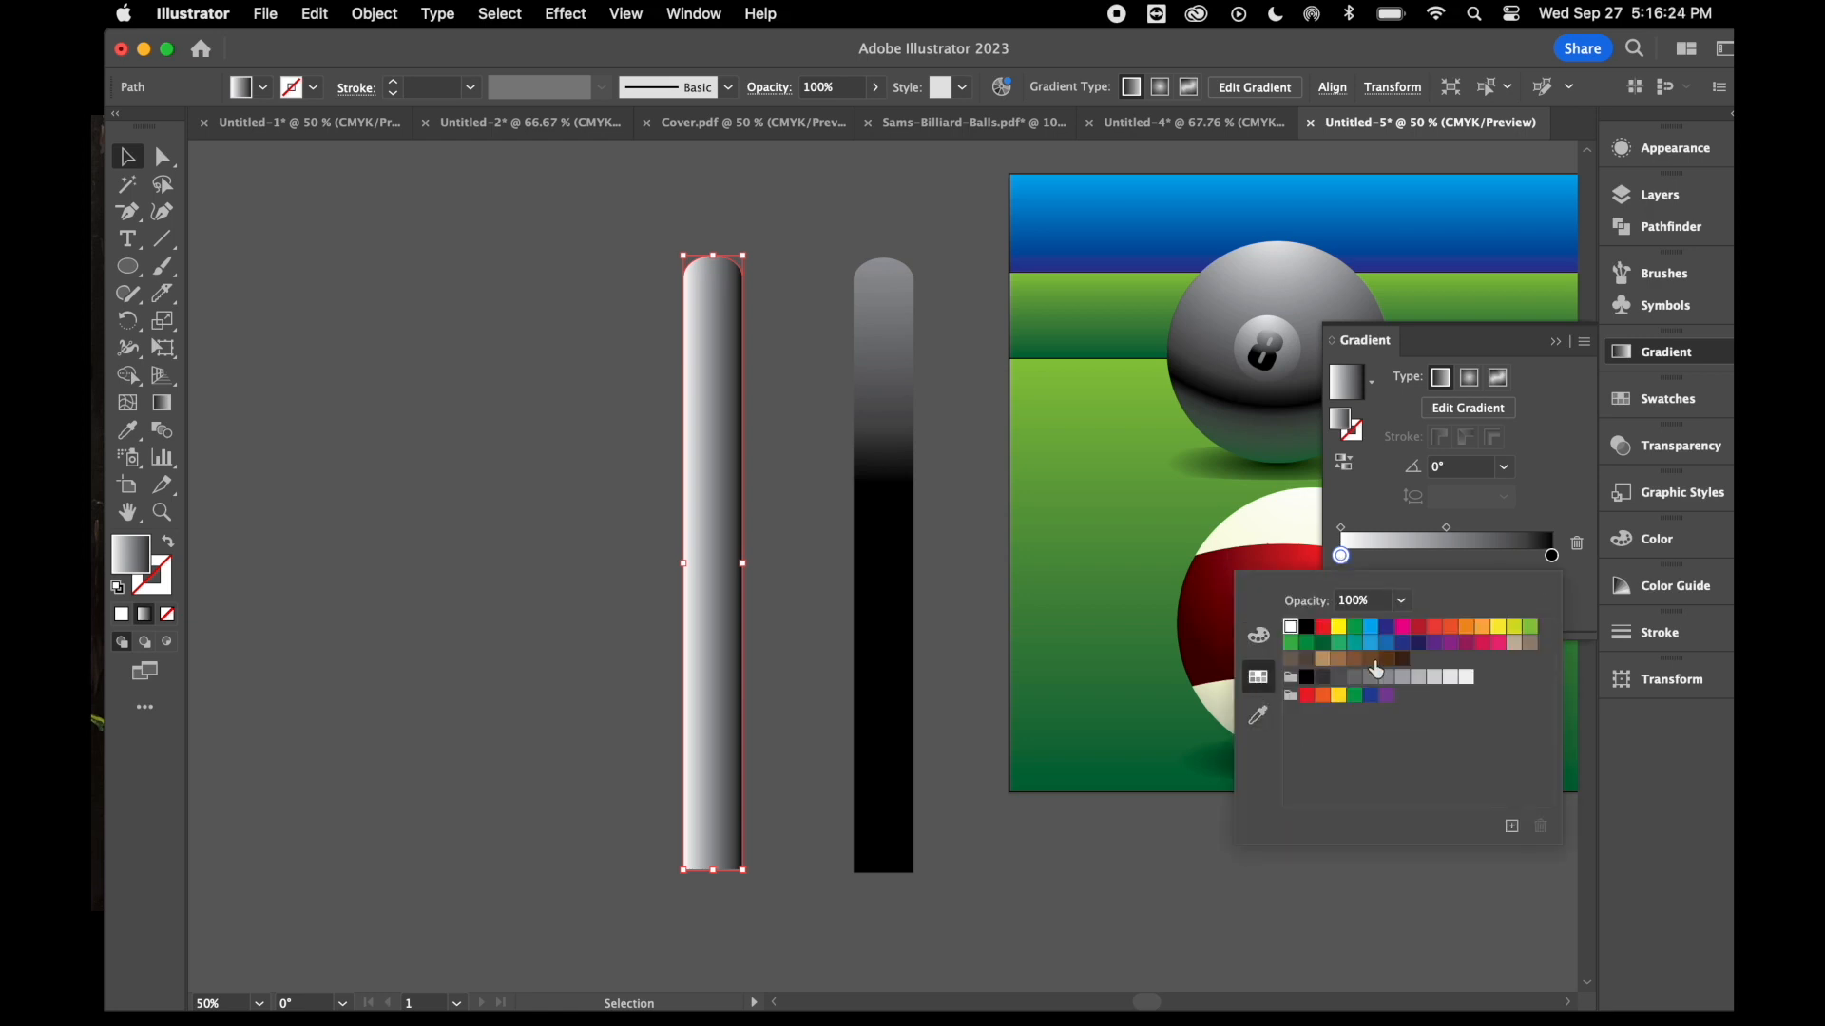
click(1387, 665)
- Set the end color stop of the copied bar's linear gradient to a lighter brown swatch
click(1552, 556)
double_click(1552, 556)
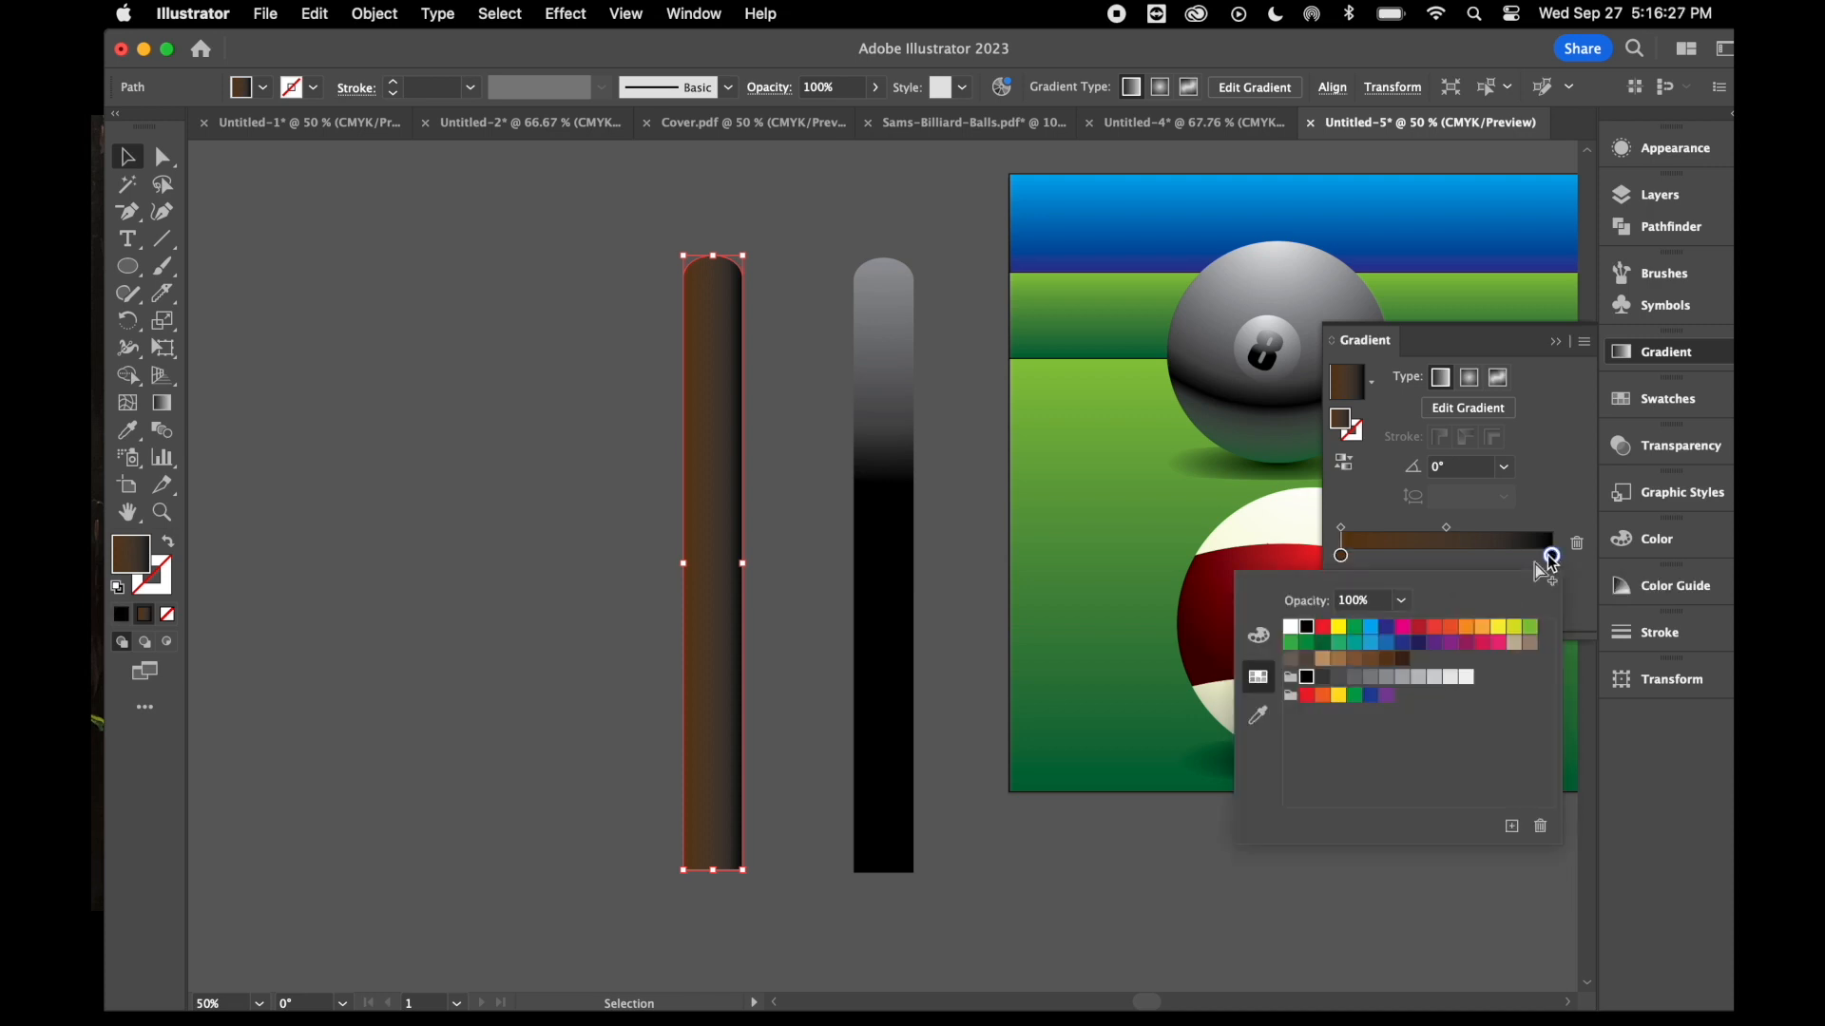
click(1340, 661)
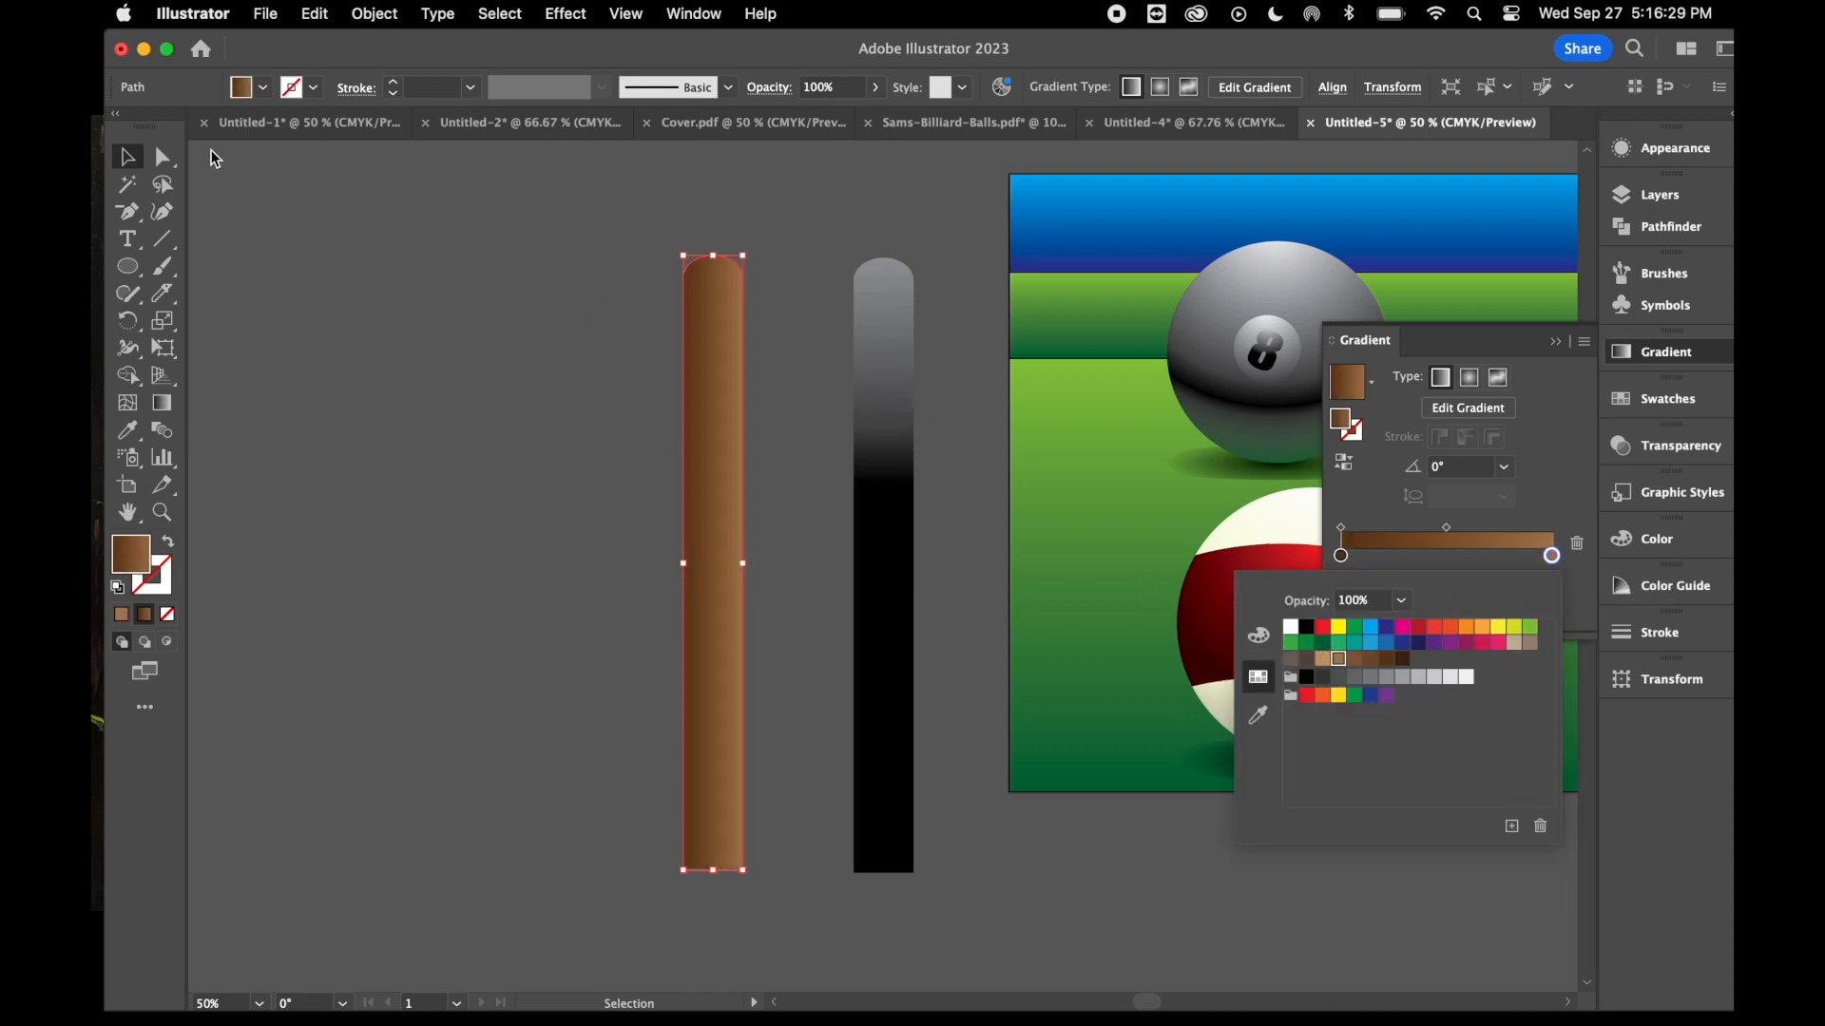
click(120, 163)
click(551, 423)
click(720, 362)
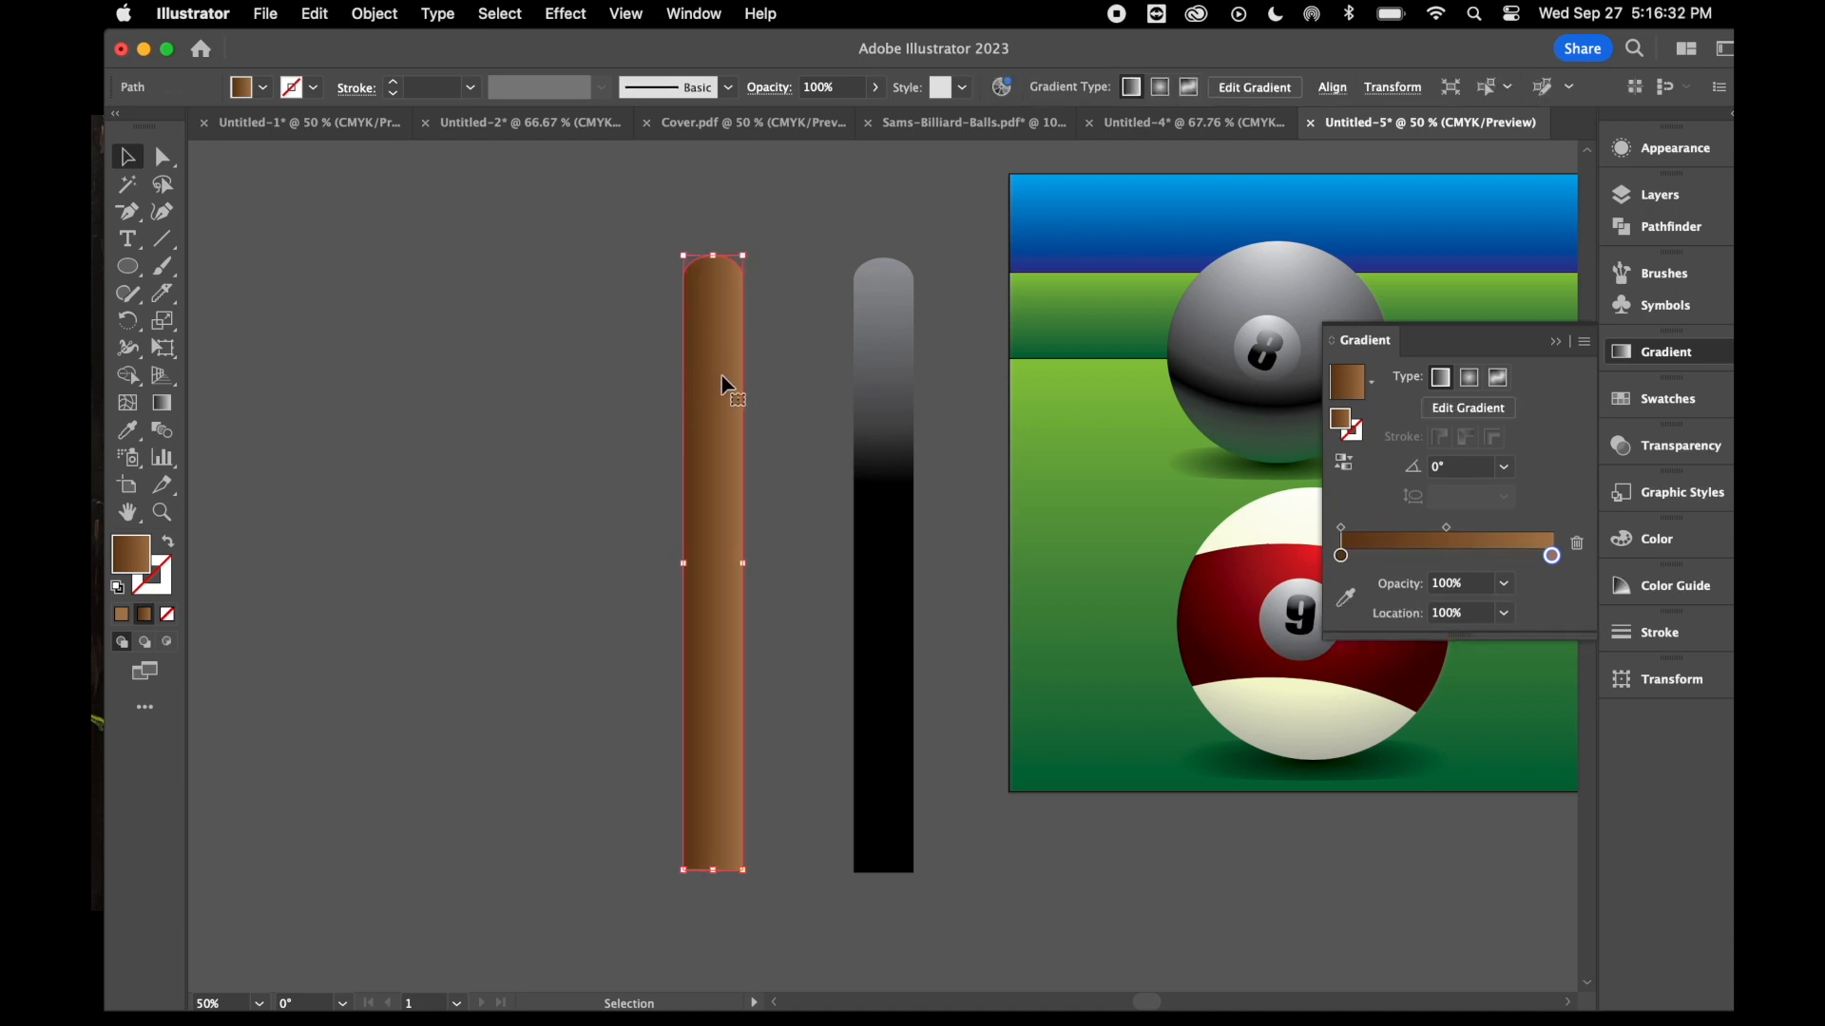
click(1343, 557)
drag(1344, 558, 1364, 558)
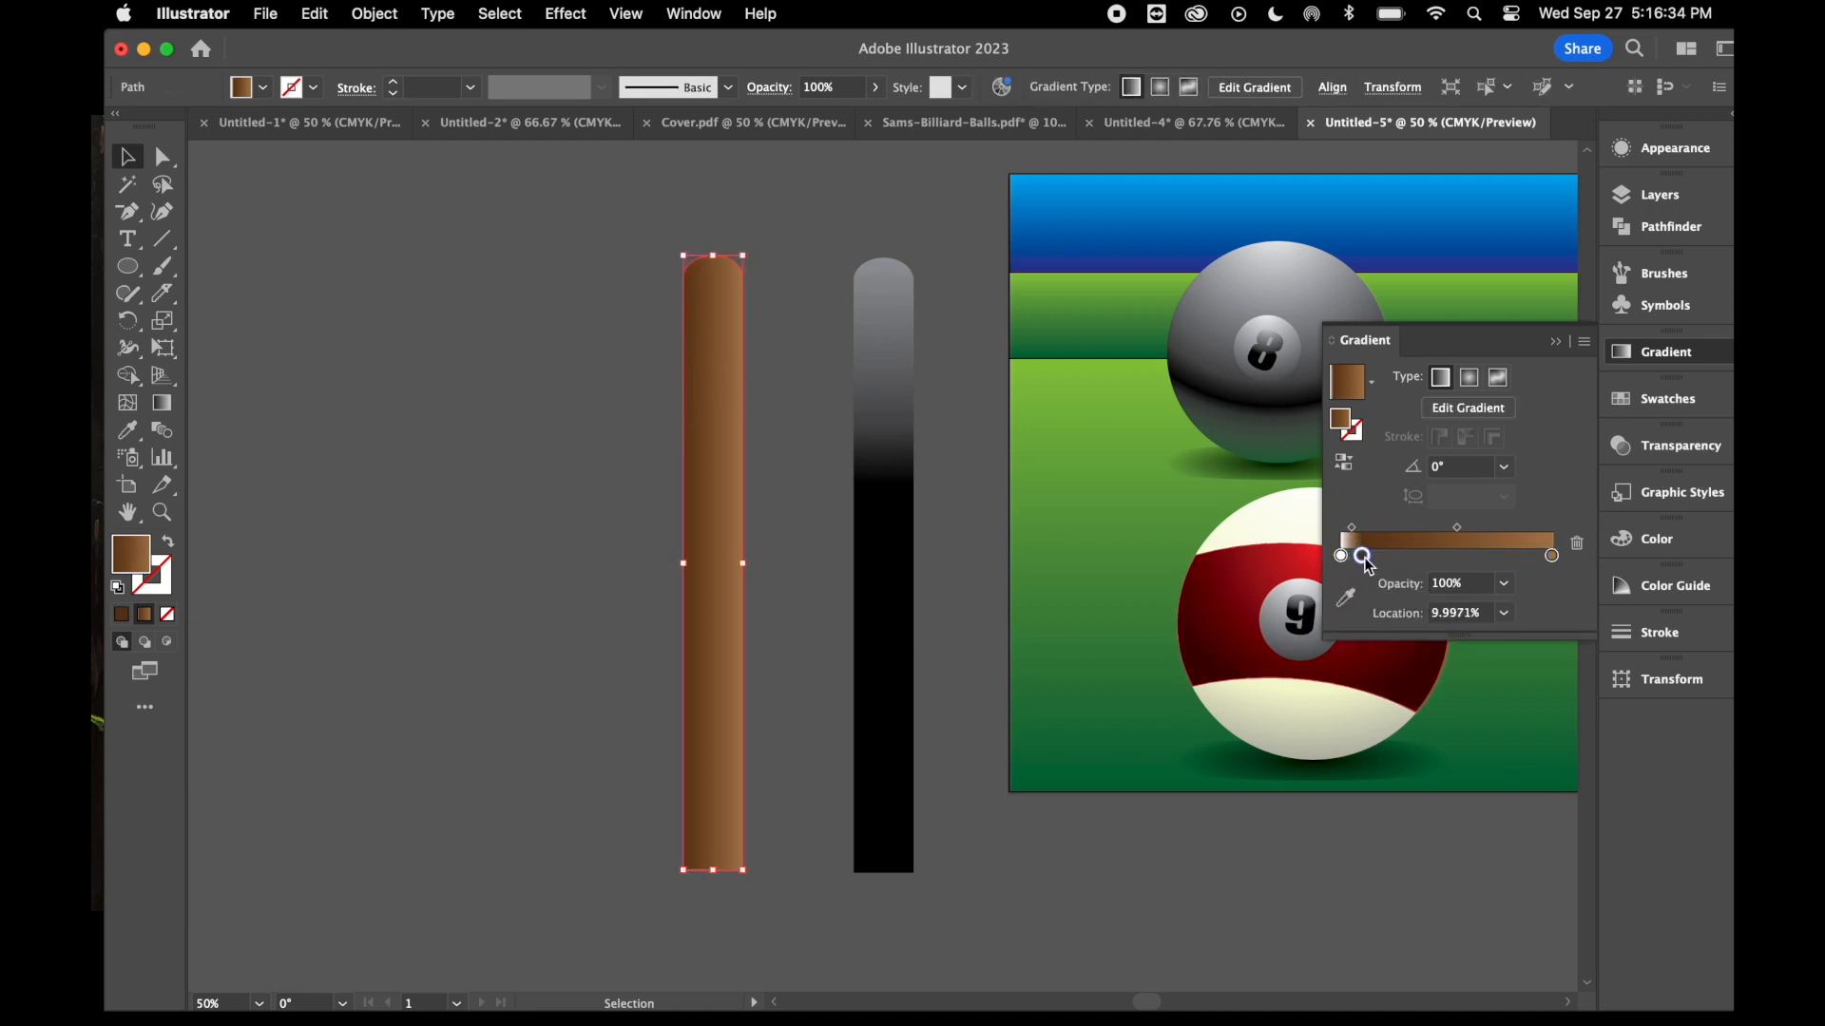
click(1342, 559)
click(1574, 548)
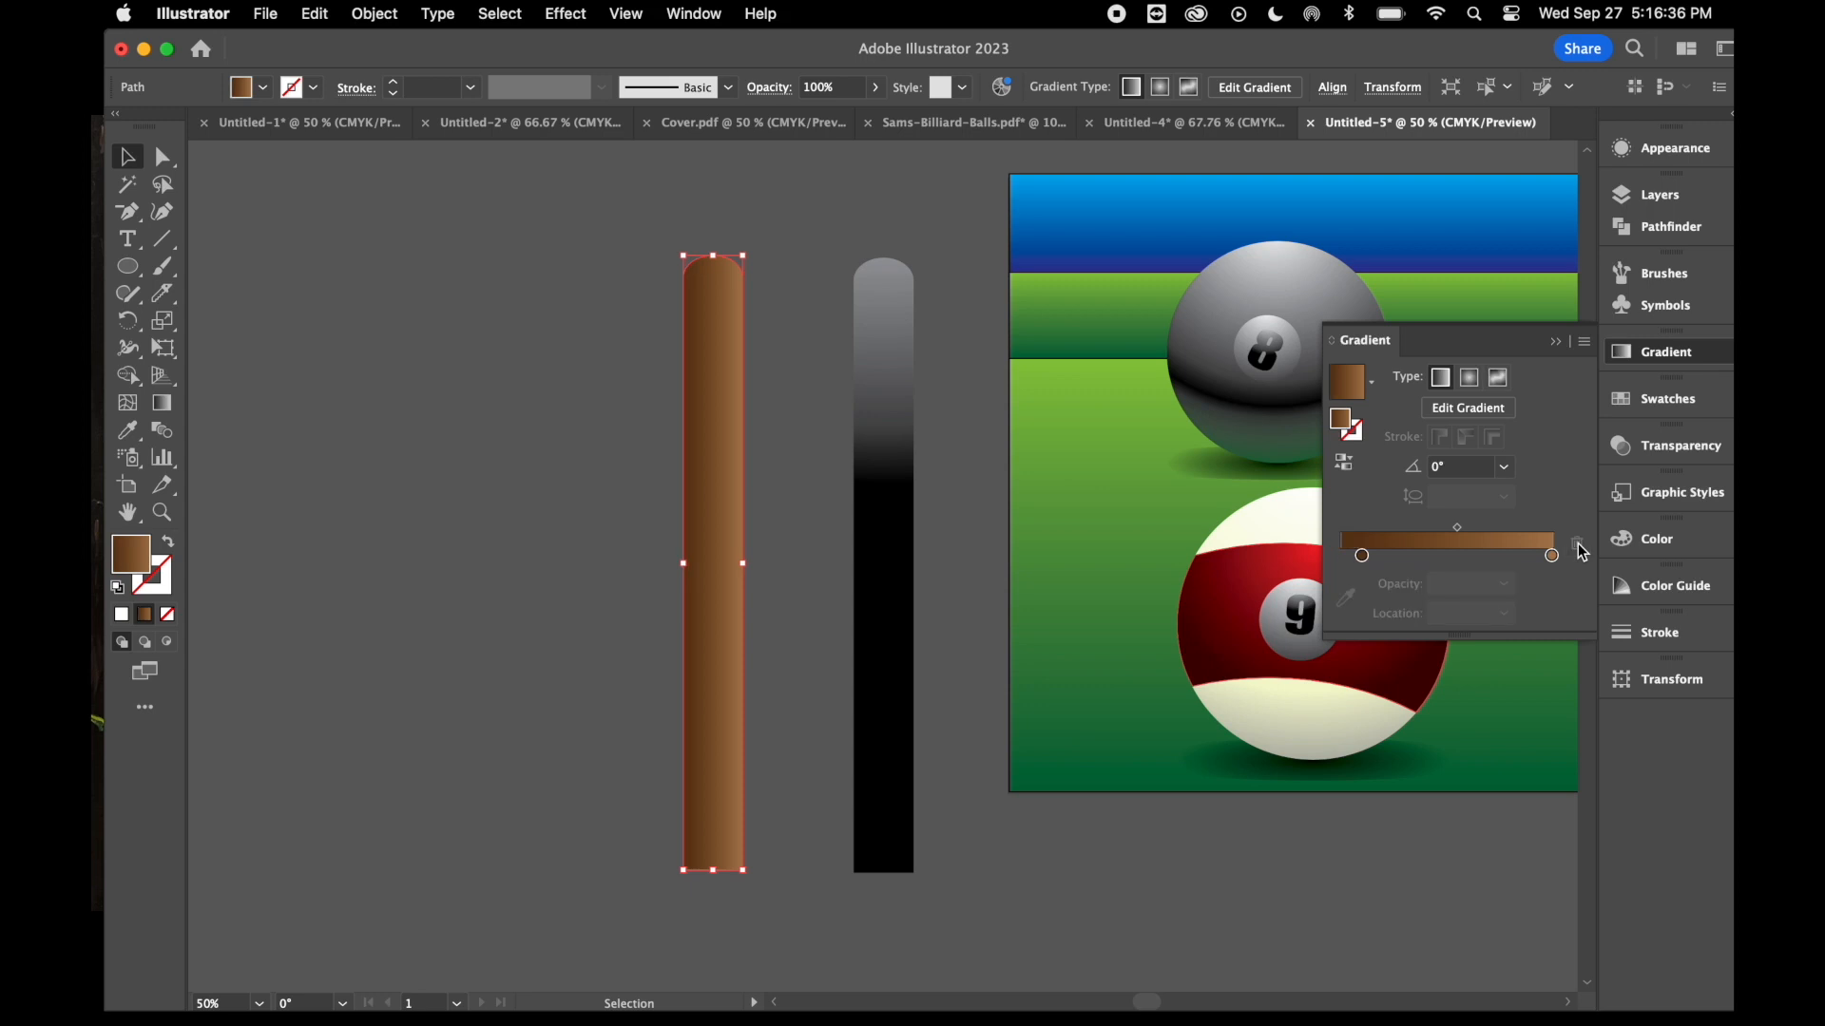
click(1363, 559)
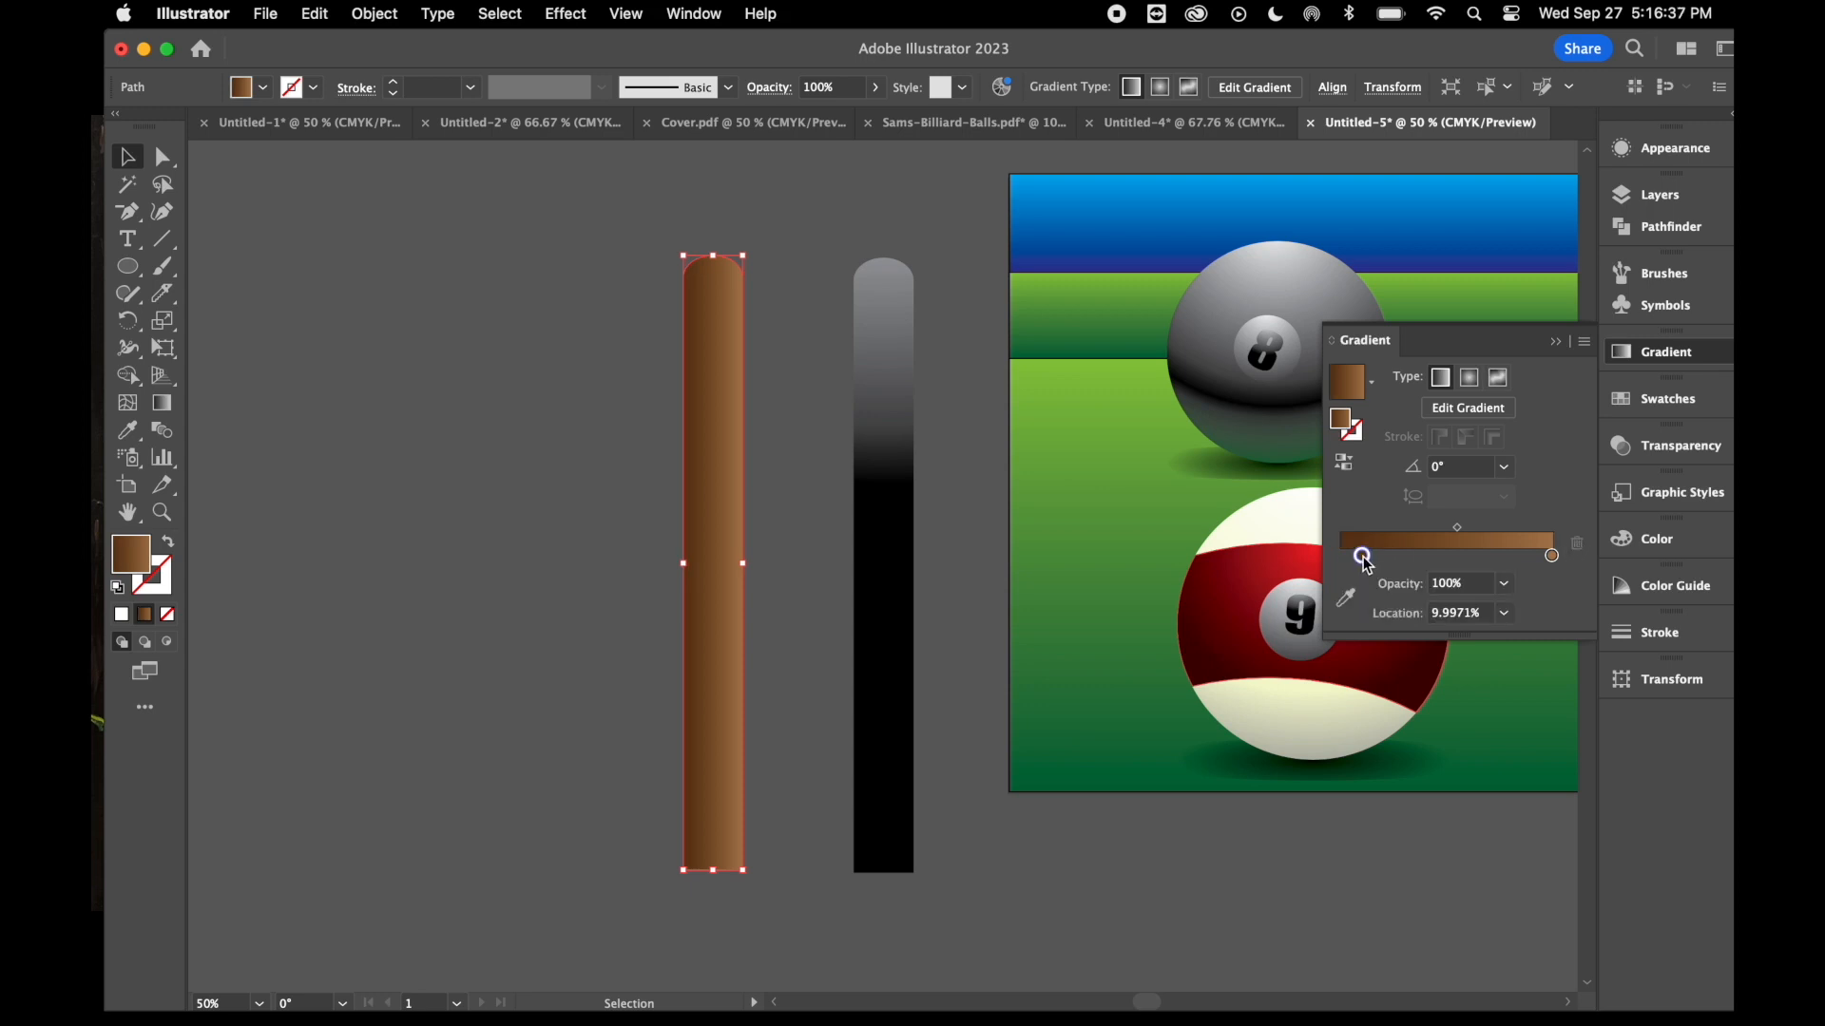
- Draw a large ellipse with no fill and a brown gradient stroke across the brown bar
click(770, 348)
click(127, 267)
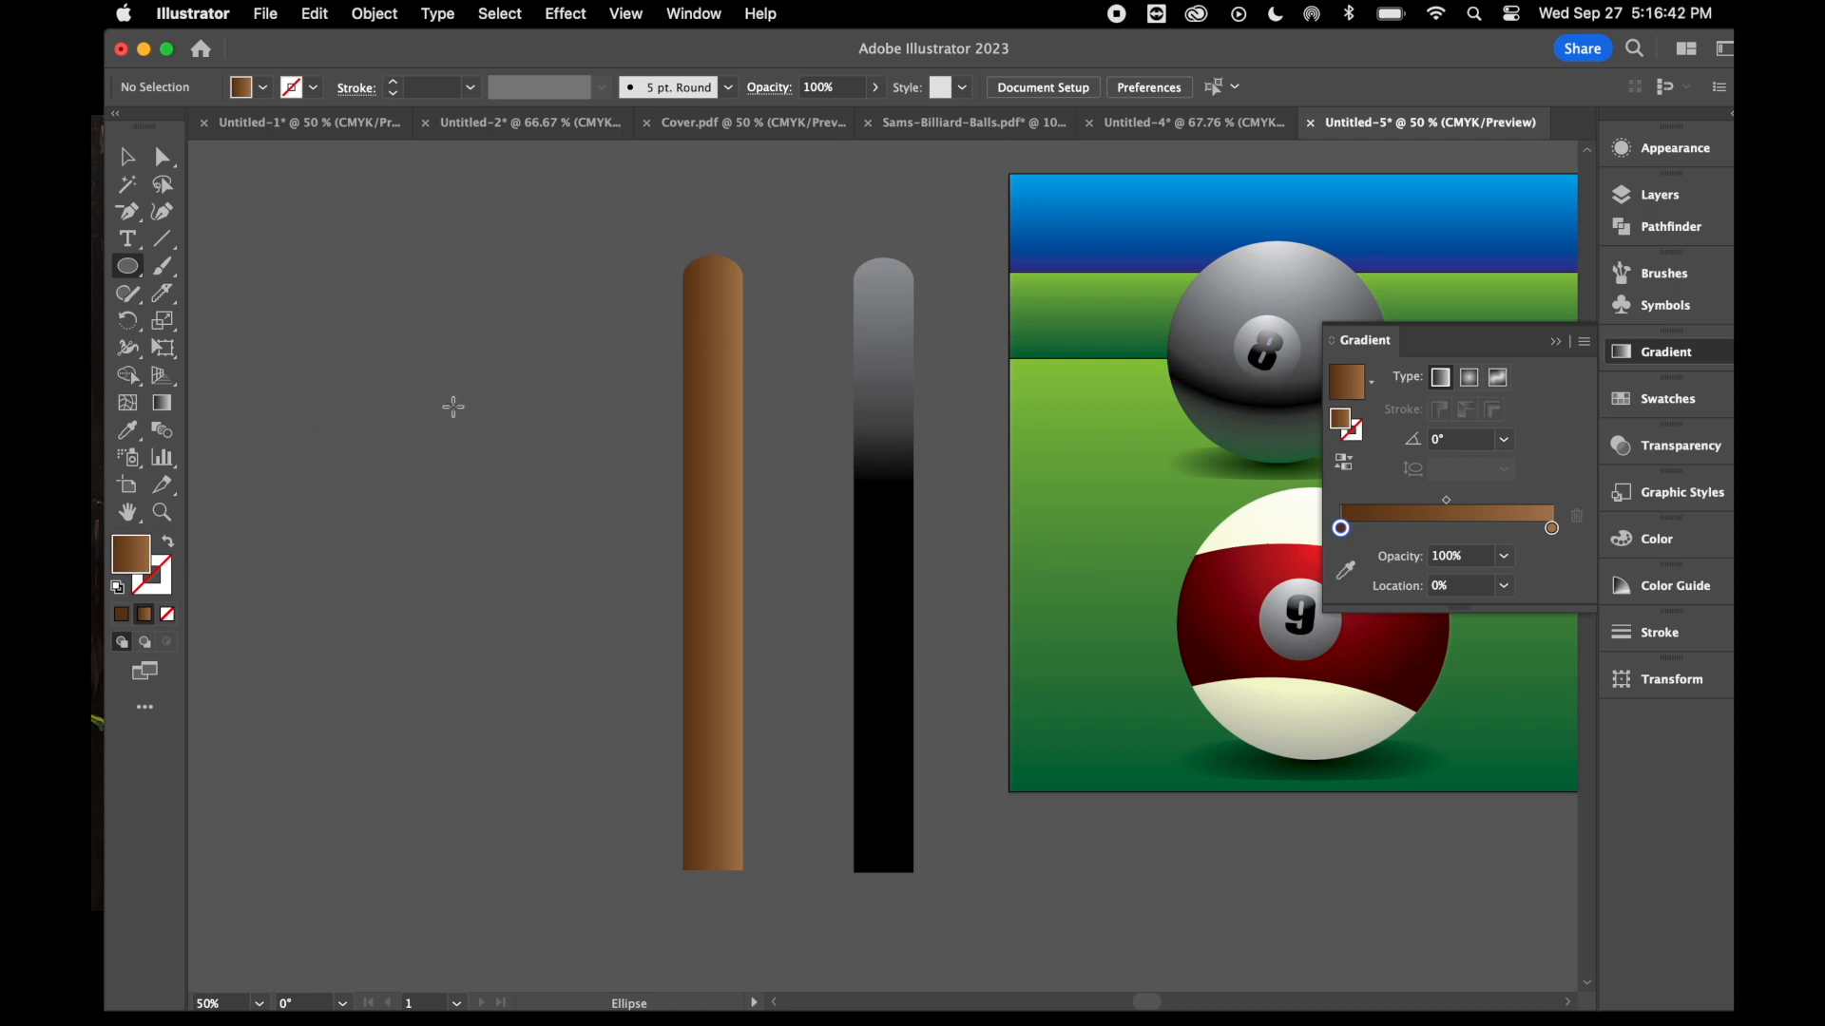
click(172, 543)
scroll(1268, 668, right, 3)
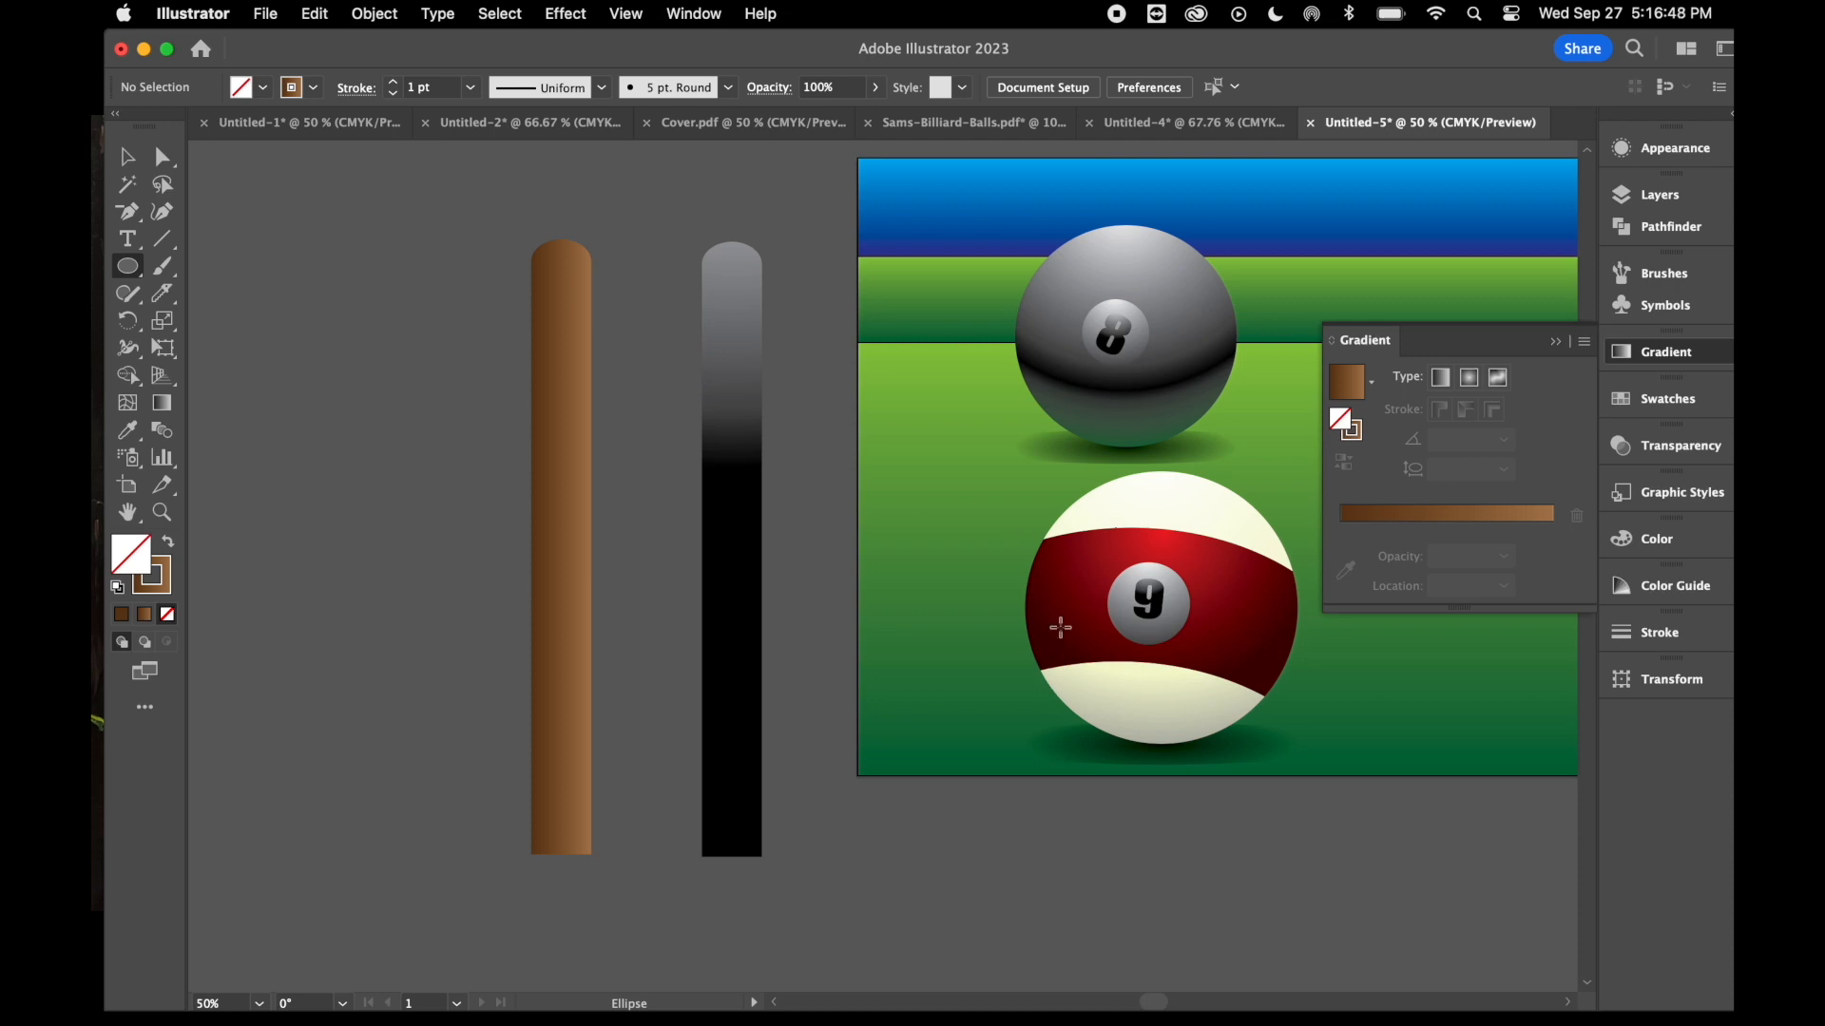
drag(316, 278, 825, 916)
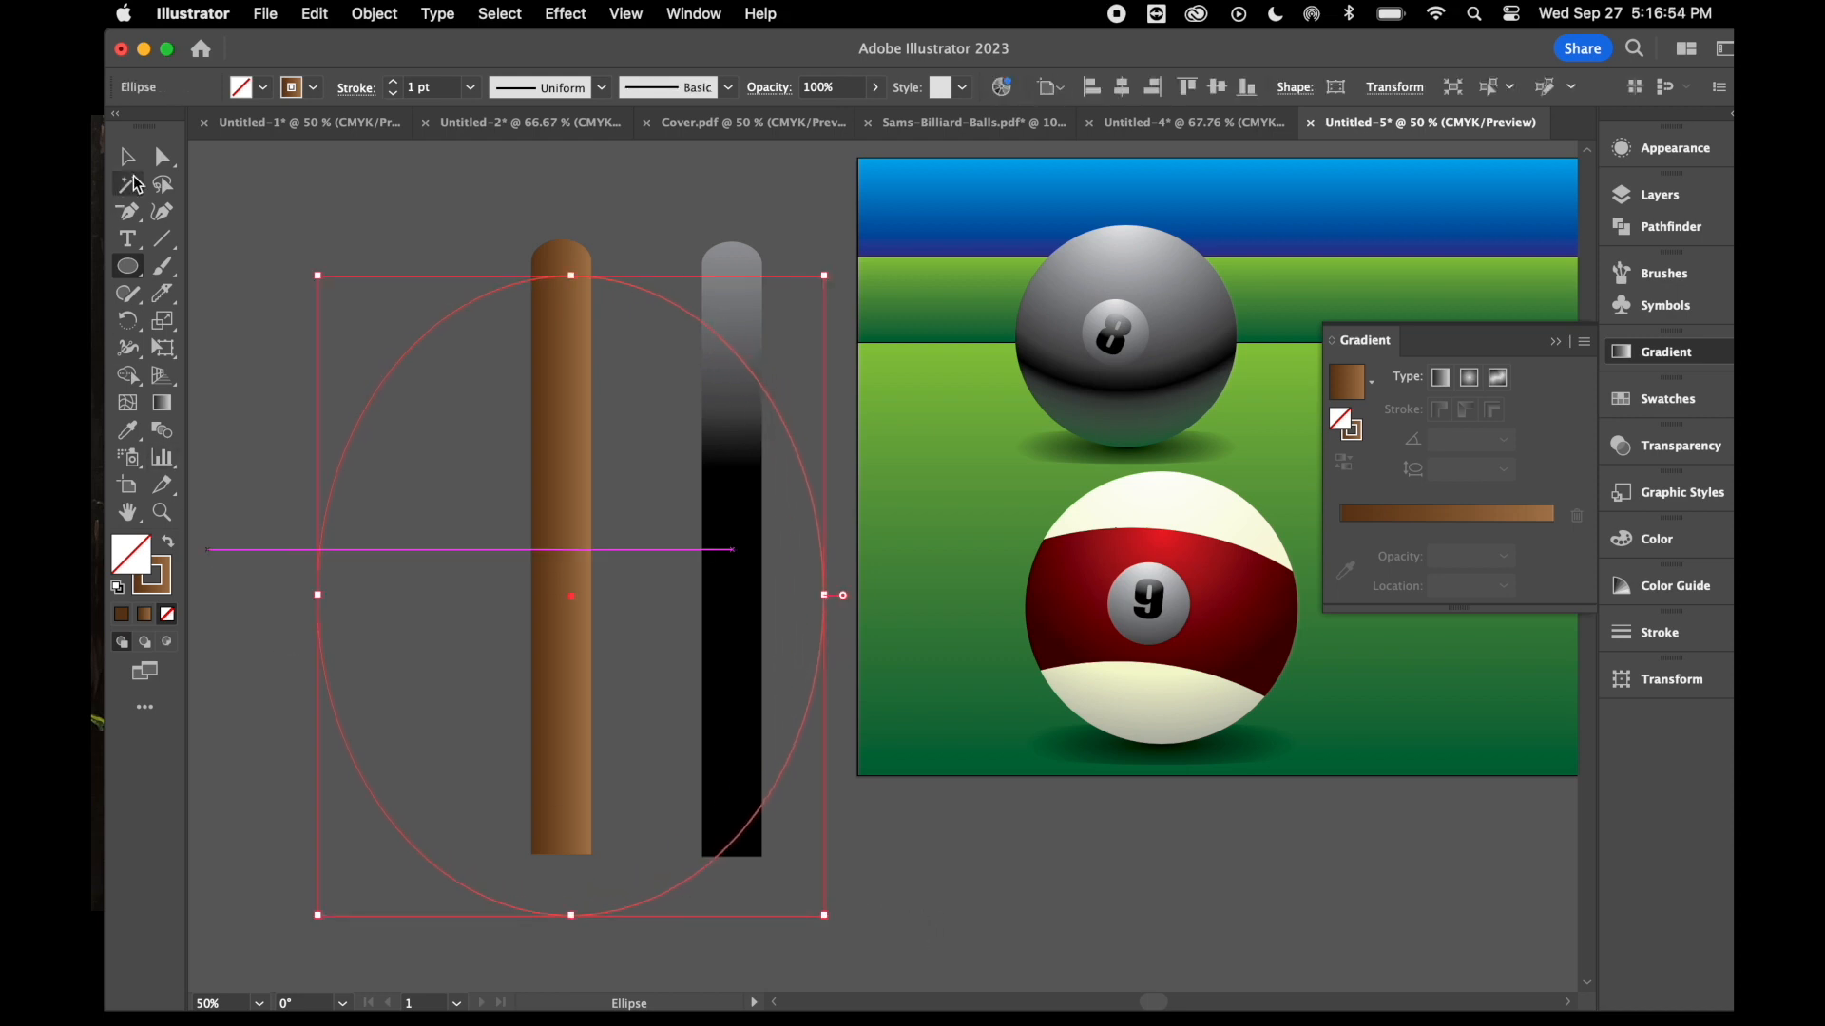
- Center the ellipse horizontally on the brown bar and place a duplicate lower on the same axis, leaving a band between their upper arcs
click(127, 157)
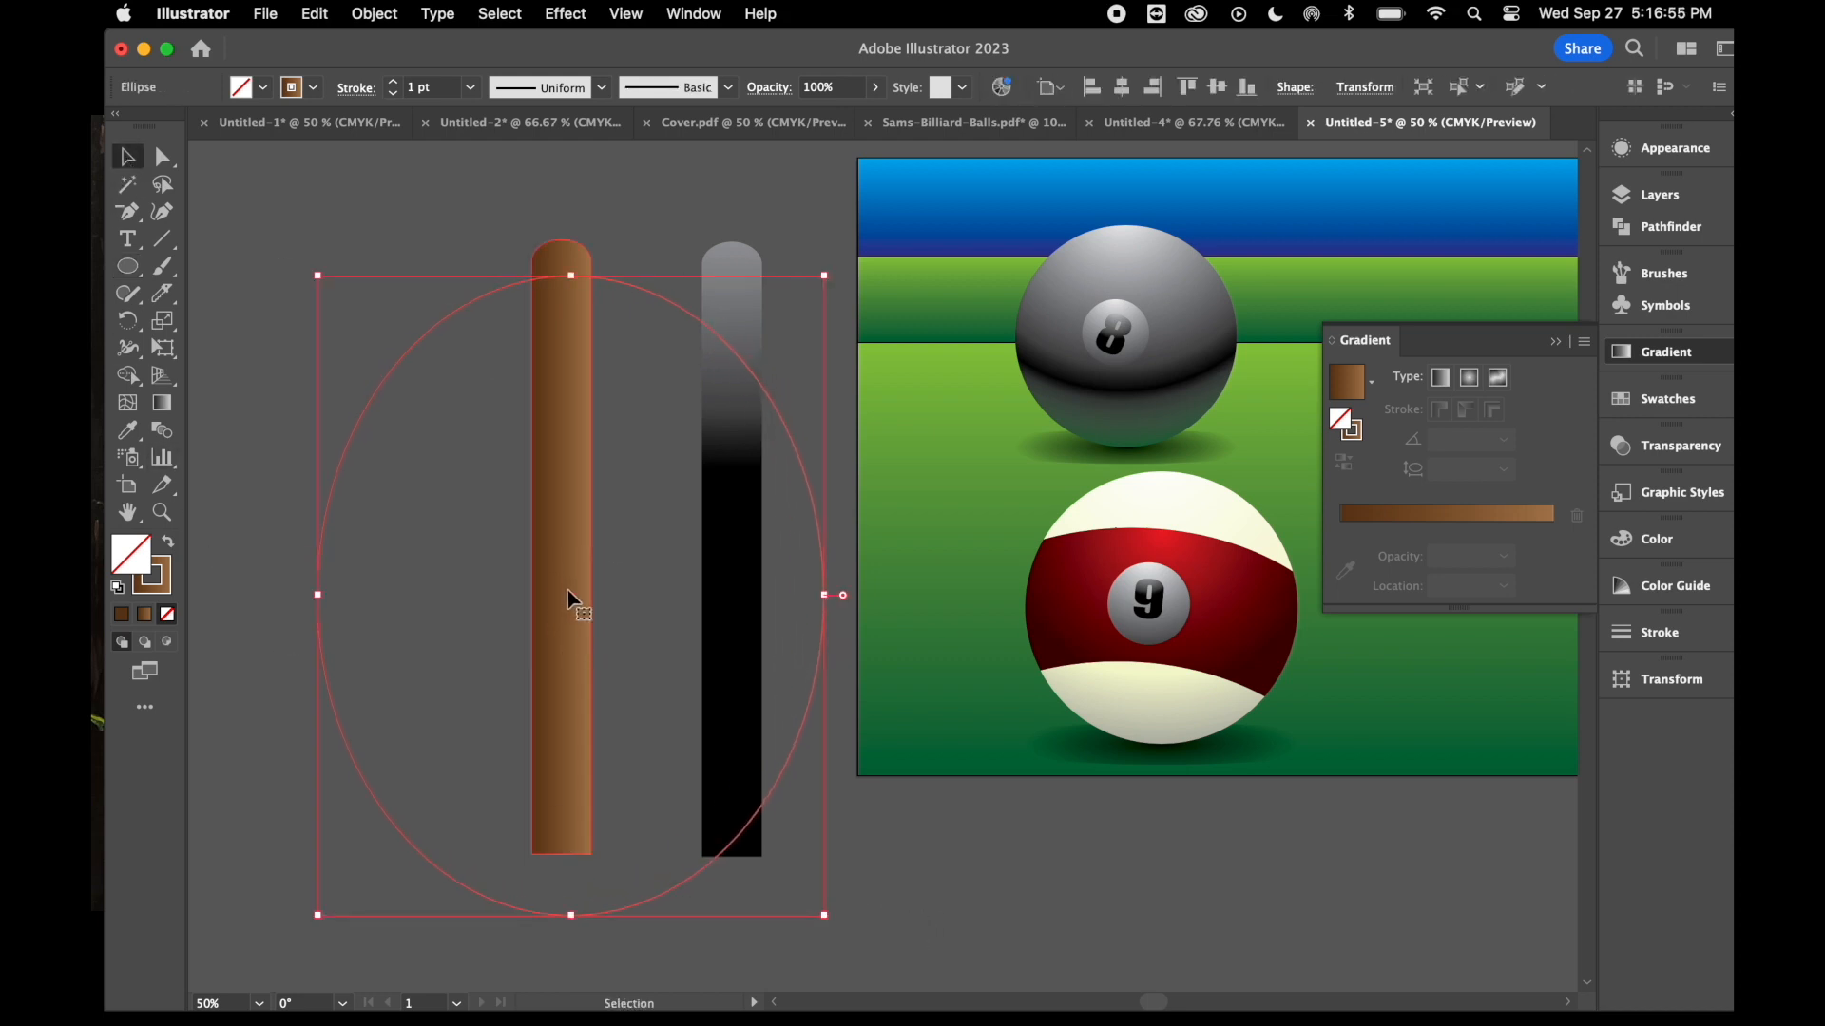
drag(570, 601, 558, 577)
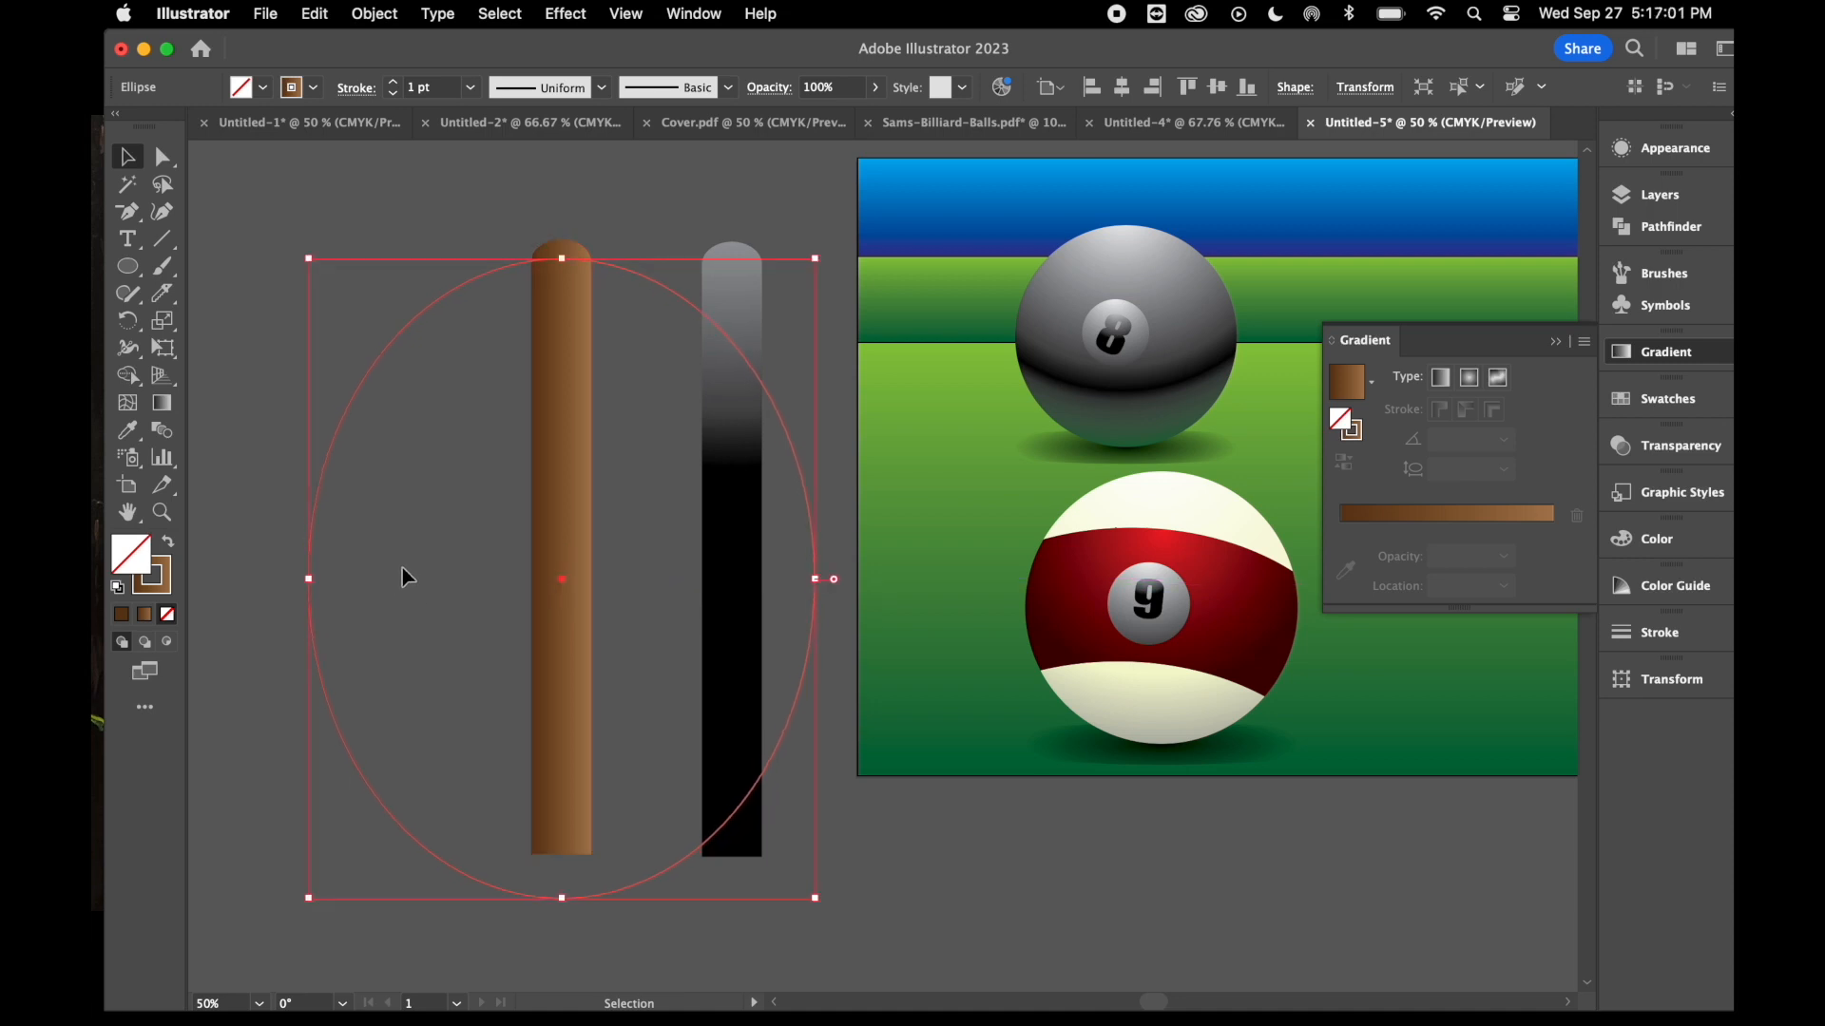
drag(402, 569, 723, 559)
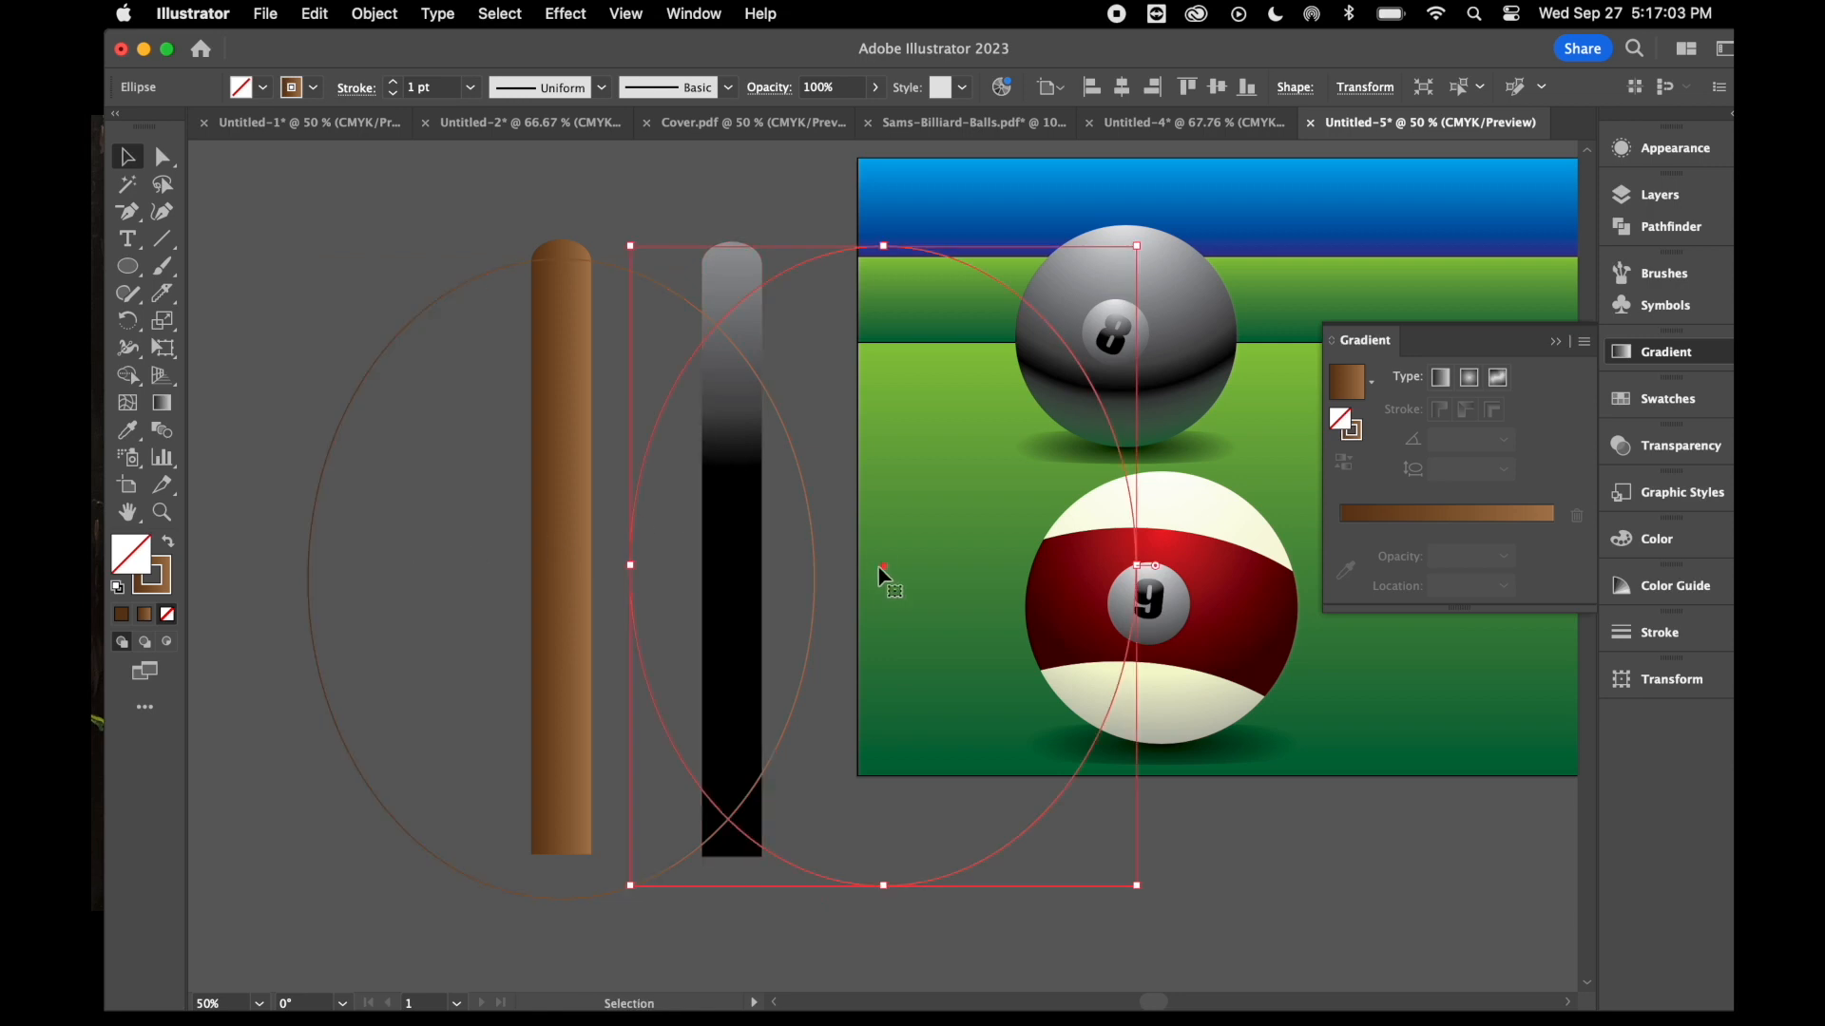
drag(884, 575, 555, 690)
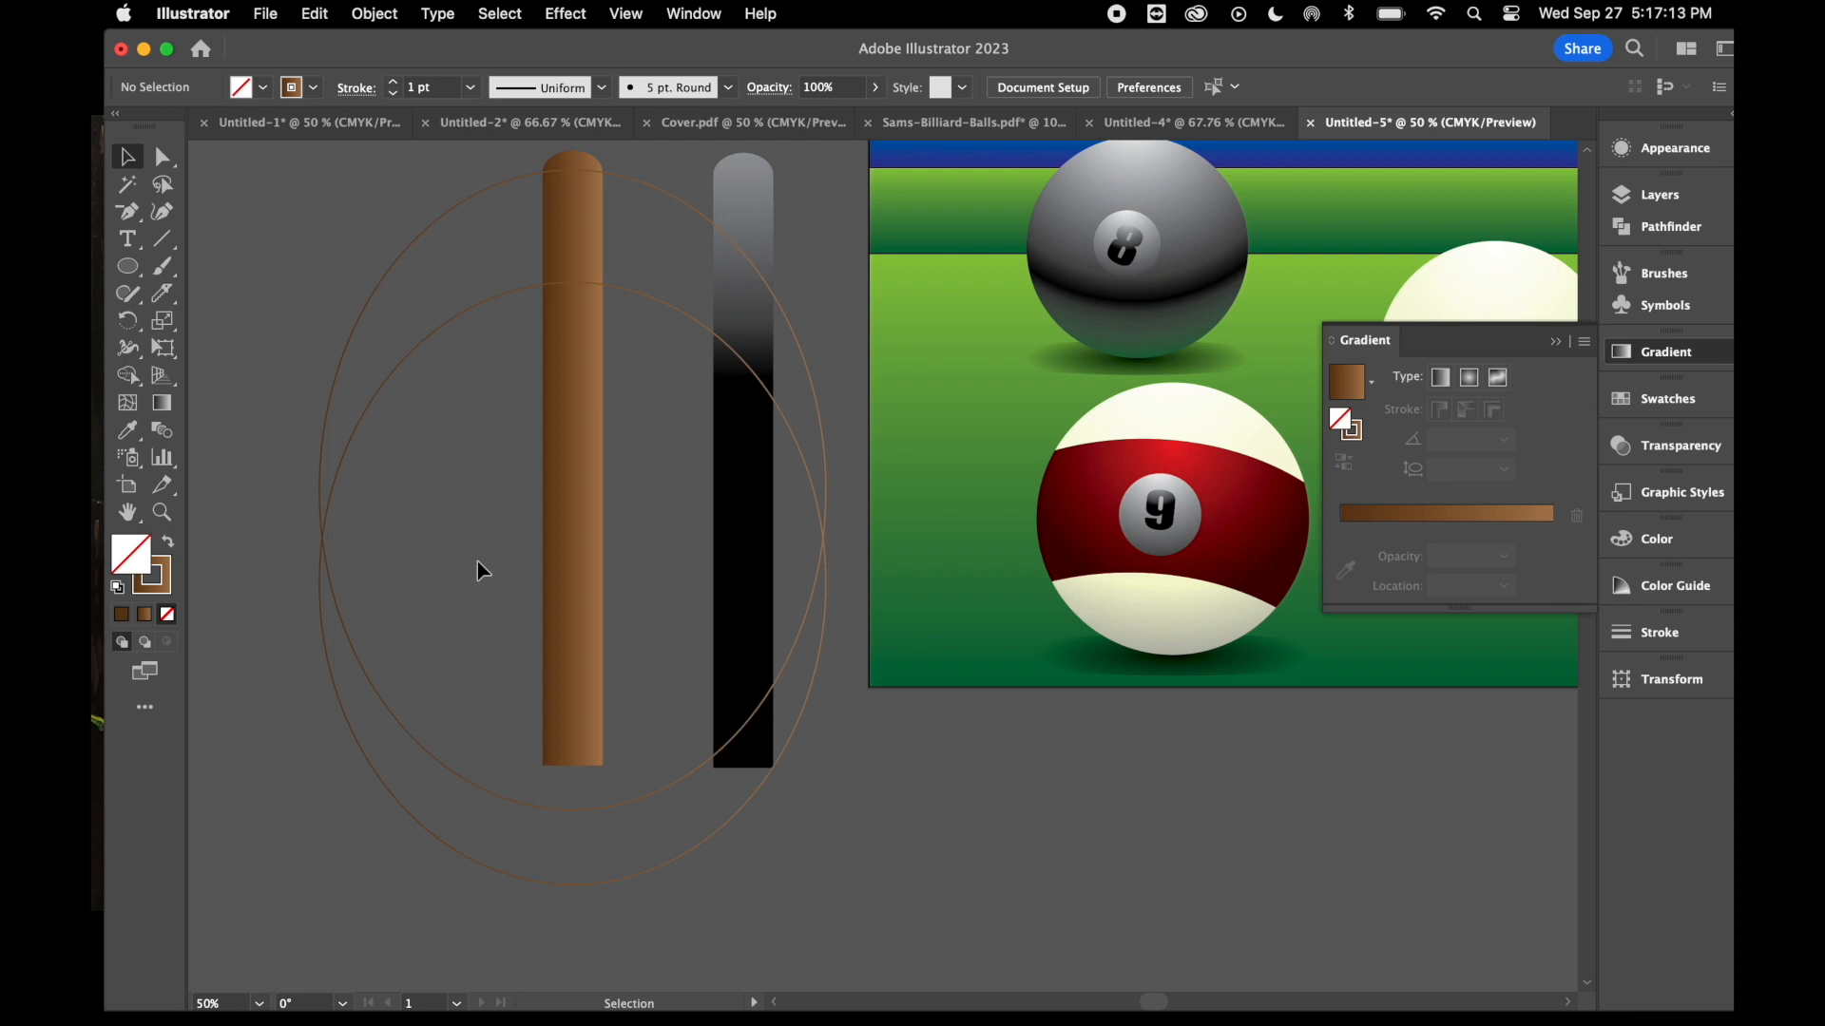
scroll(481, 571, up, 2)
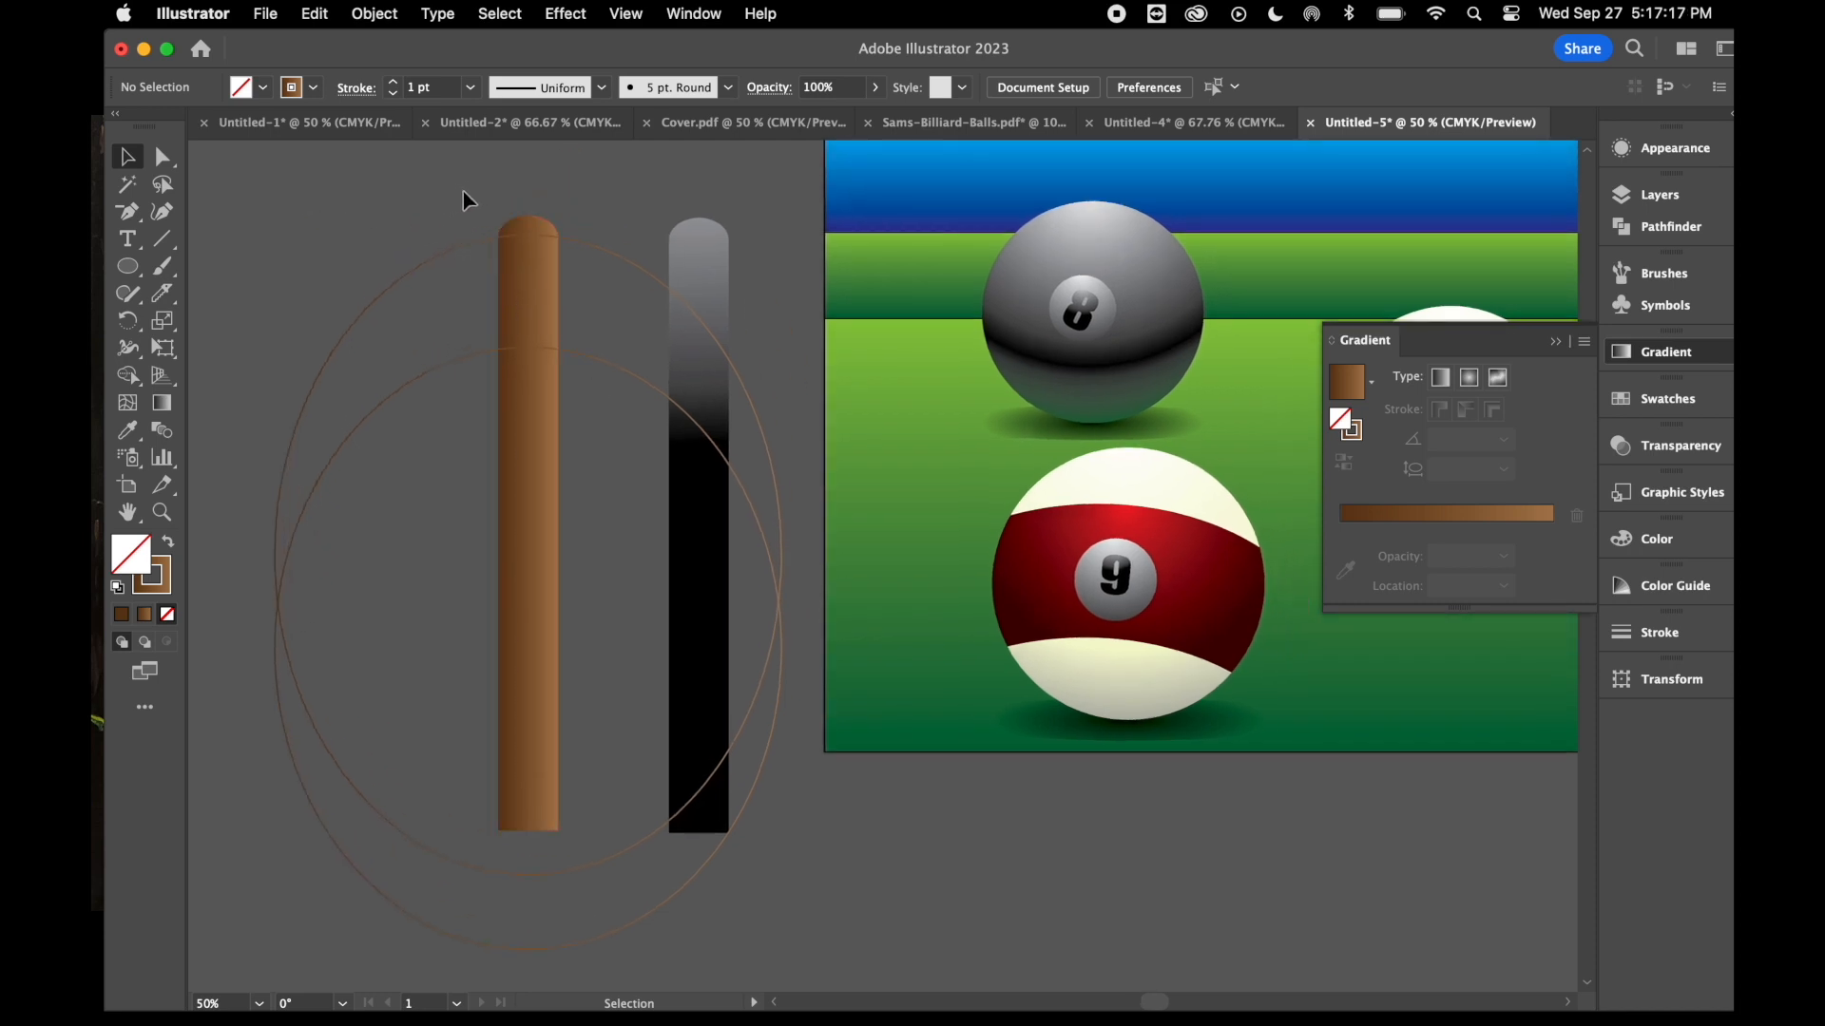
- Divide the brown bar with both ellipses using Pathfinder and ungroup the resulting pieces
drag(451, 195, 531, 340)
drag(584, 447, 584, 449)
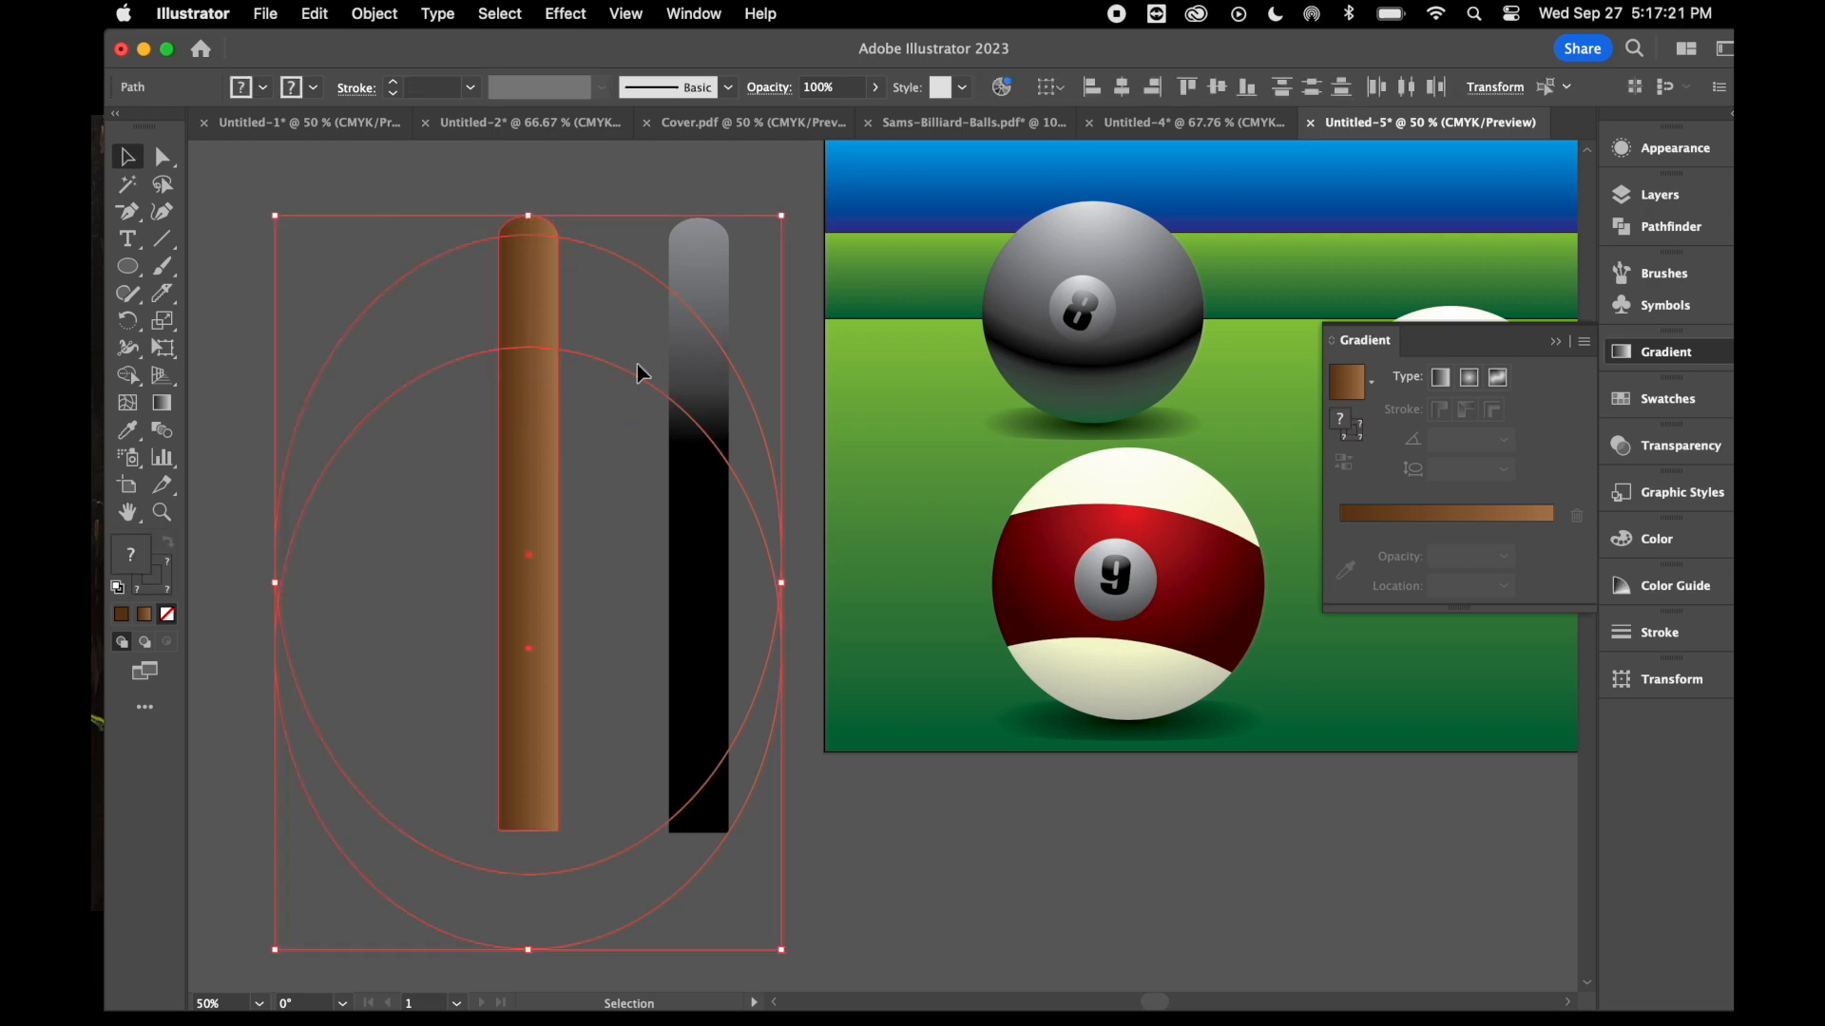
click(1671, 224)
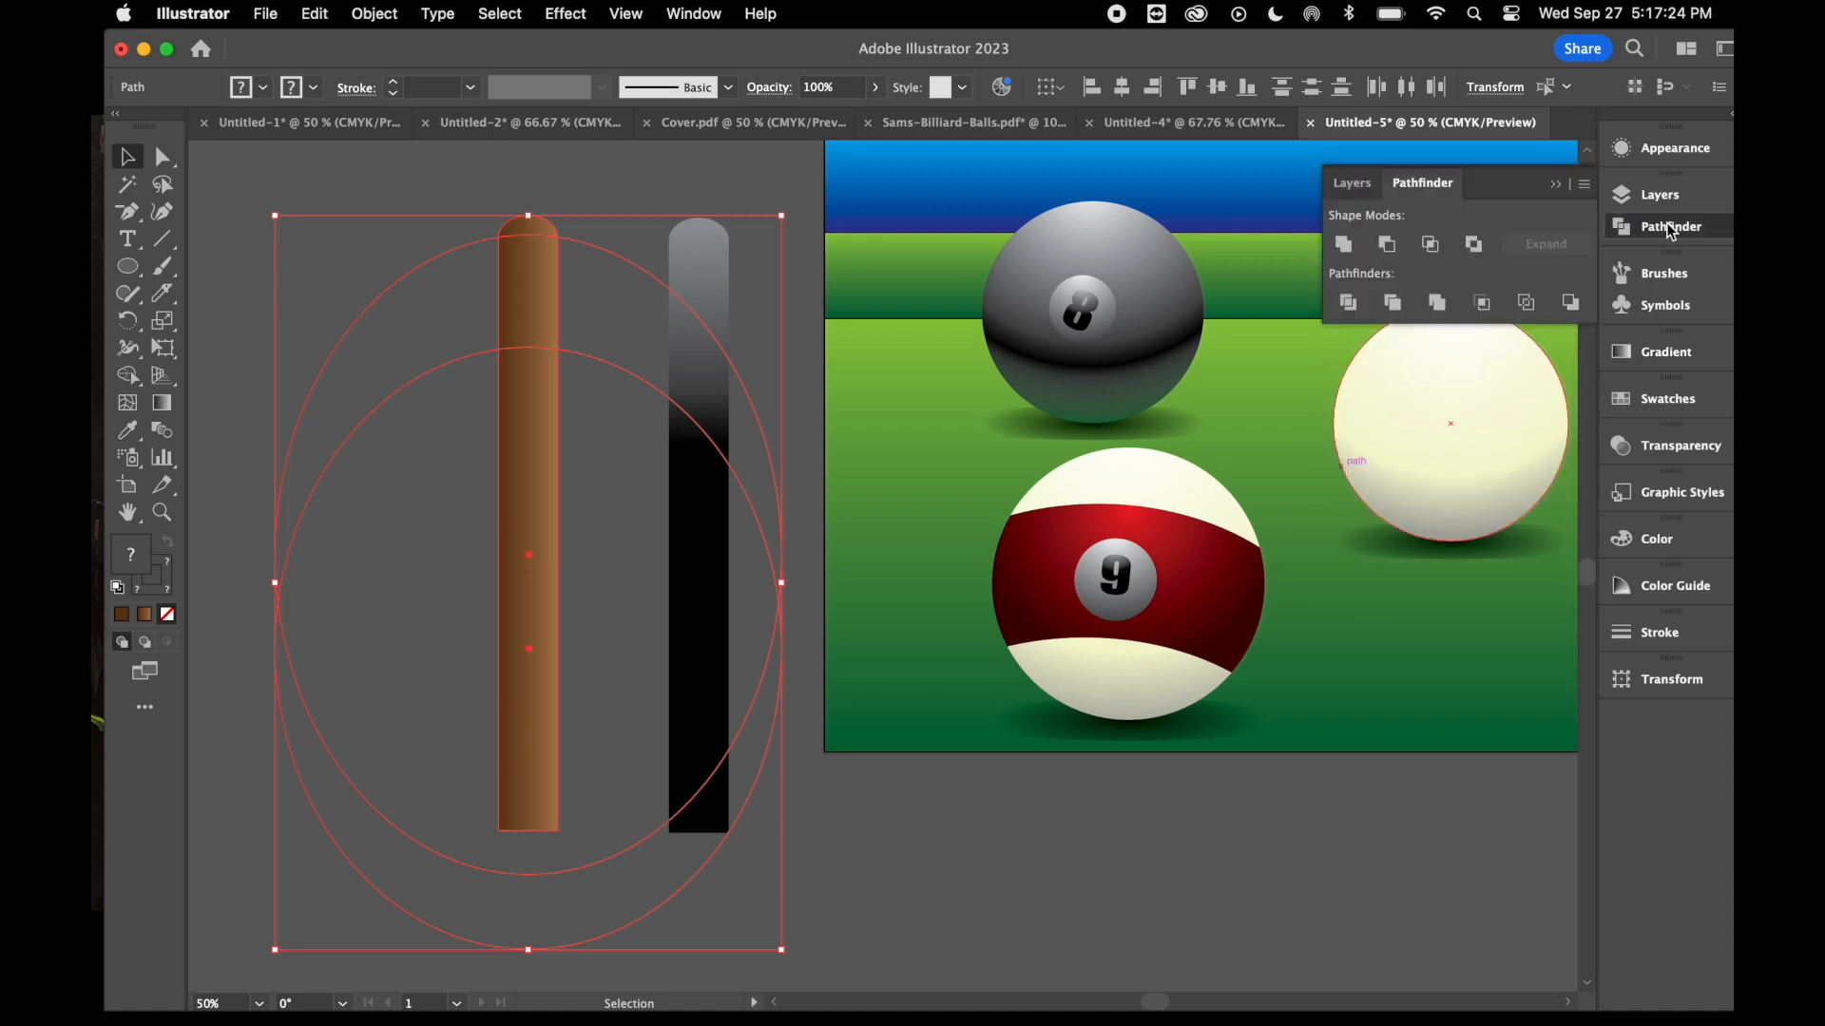
click(1350, 304)
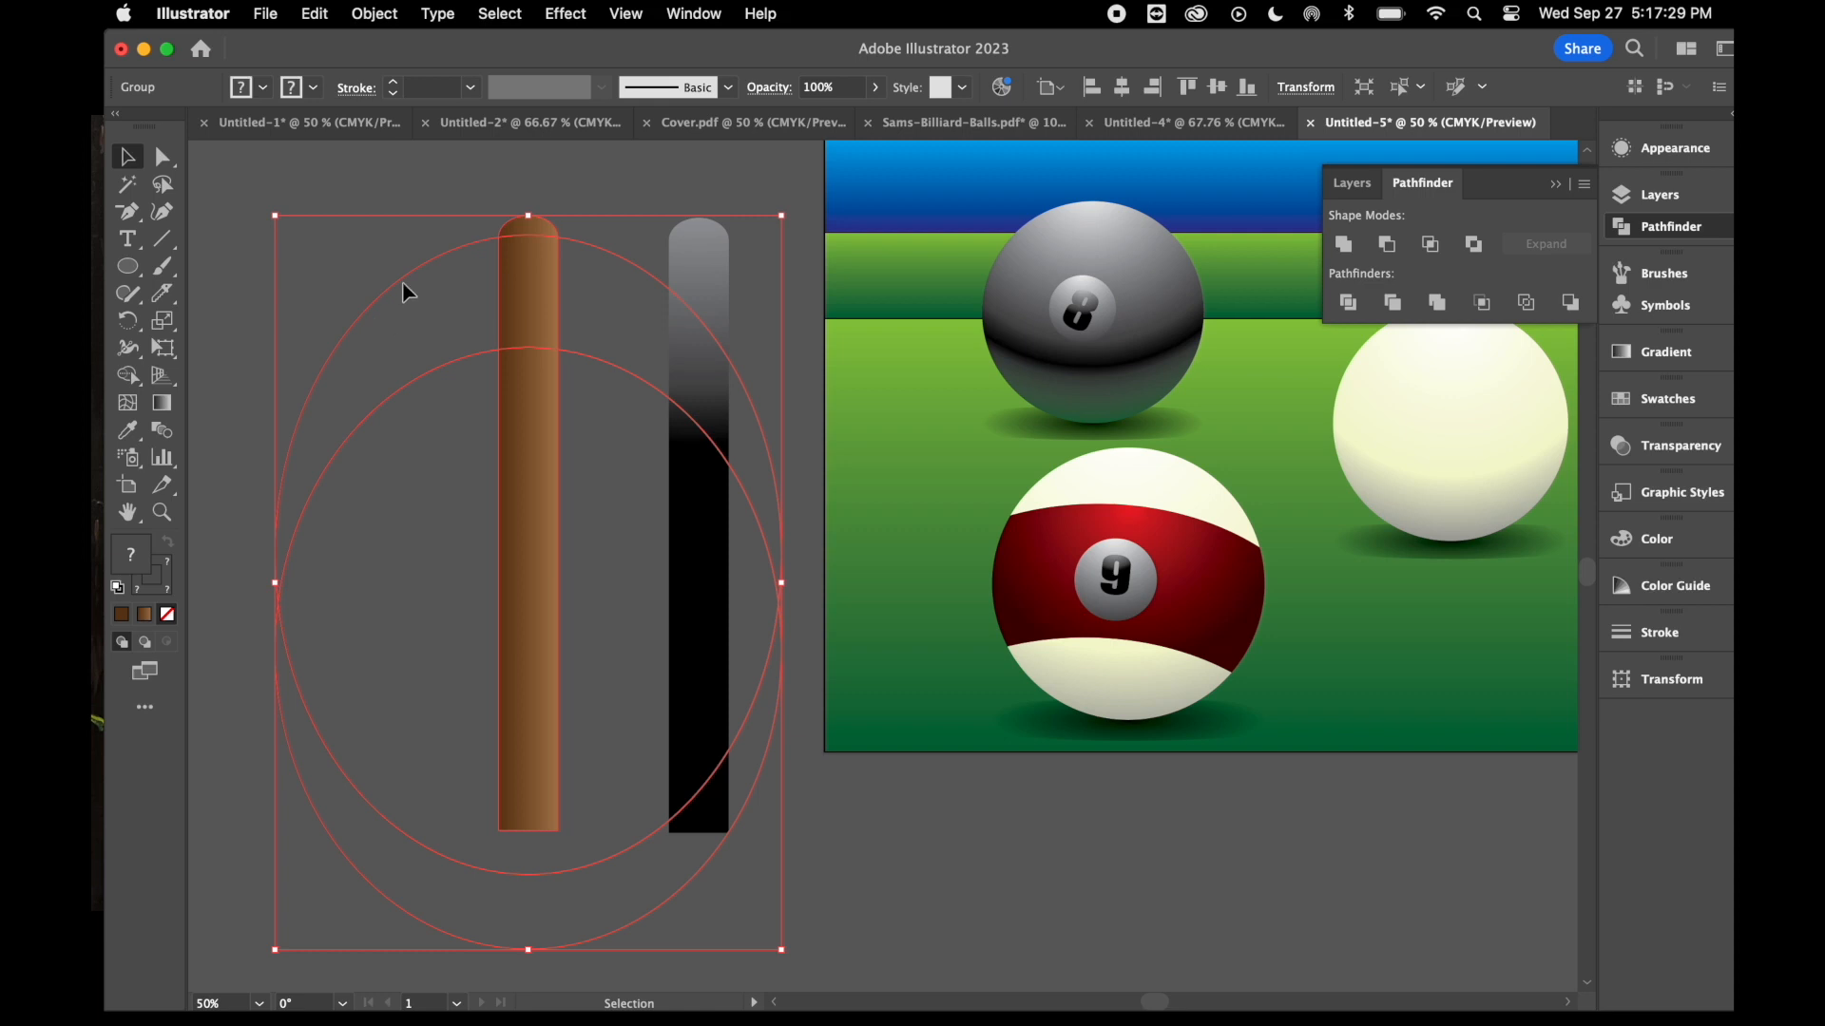
click(381, 21)
click(380, 21)
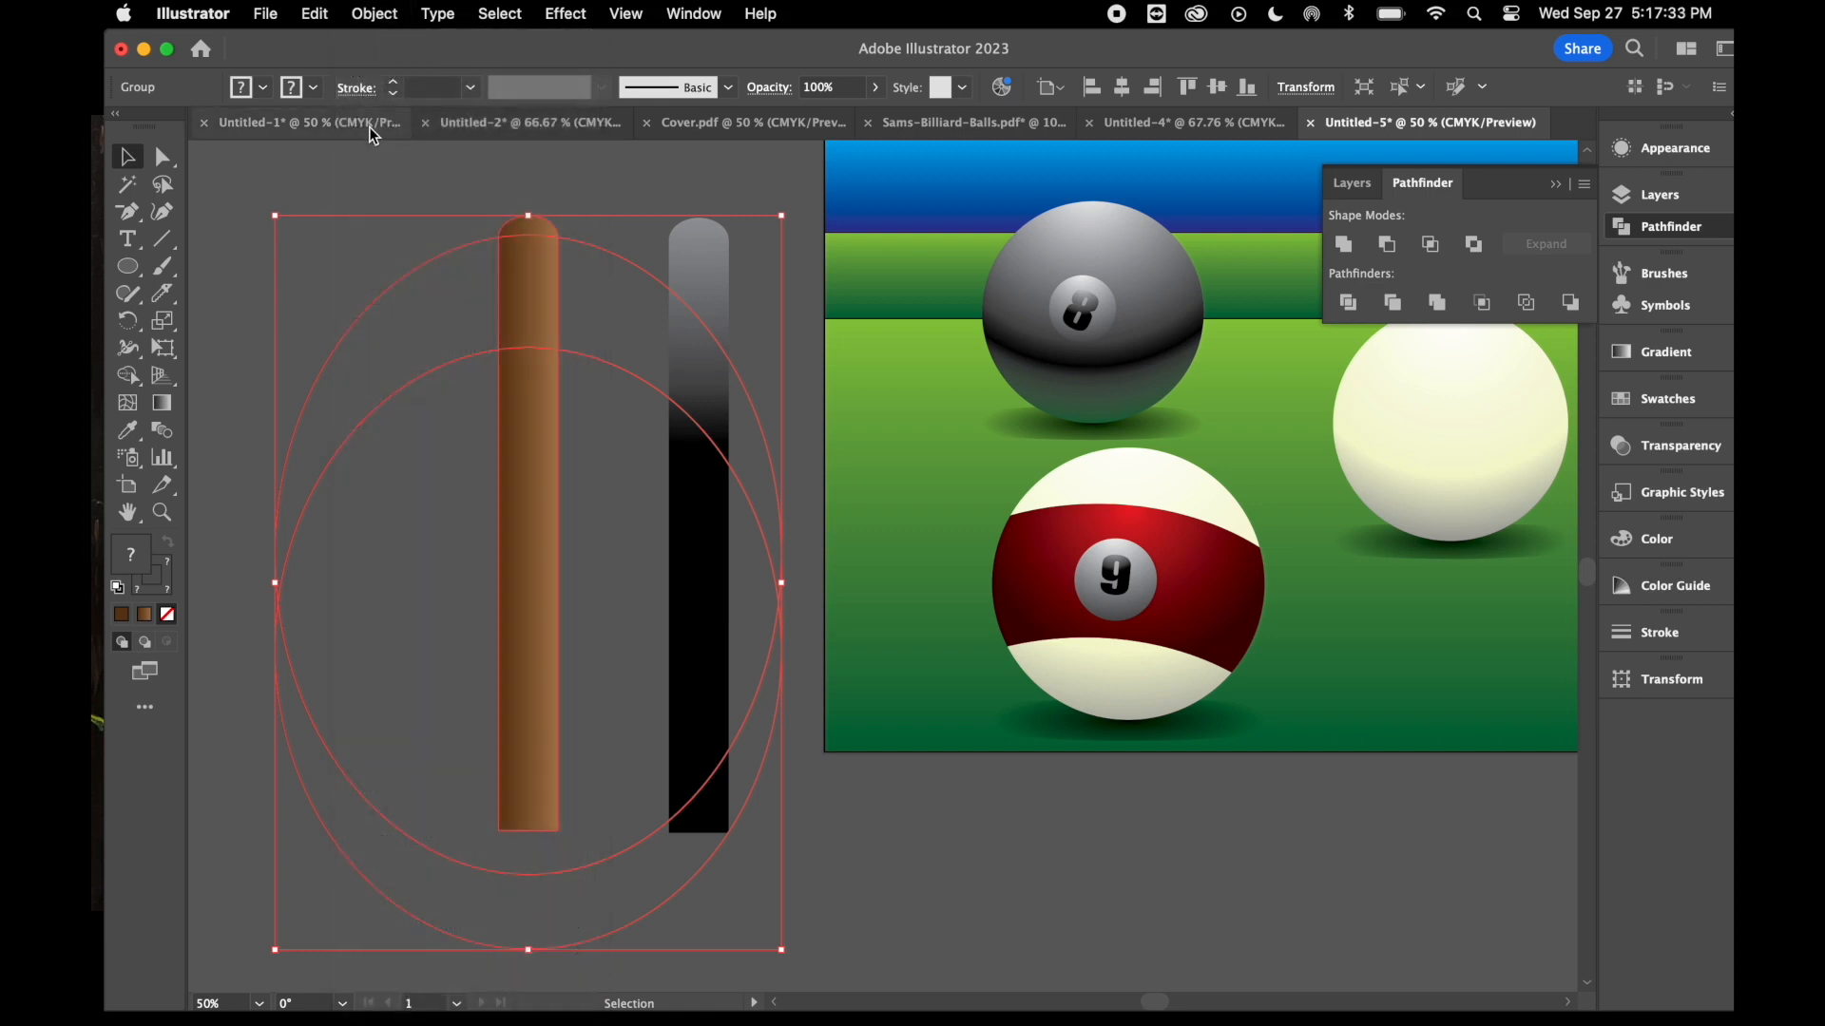
right_click(378, 211)
click(486, 525)
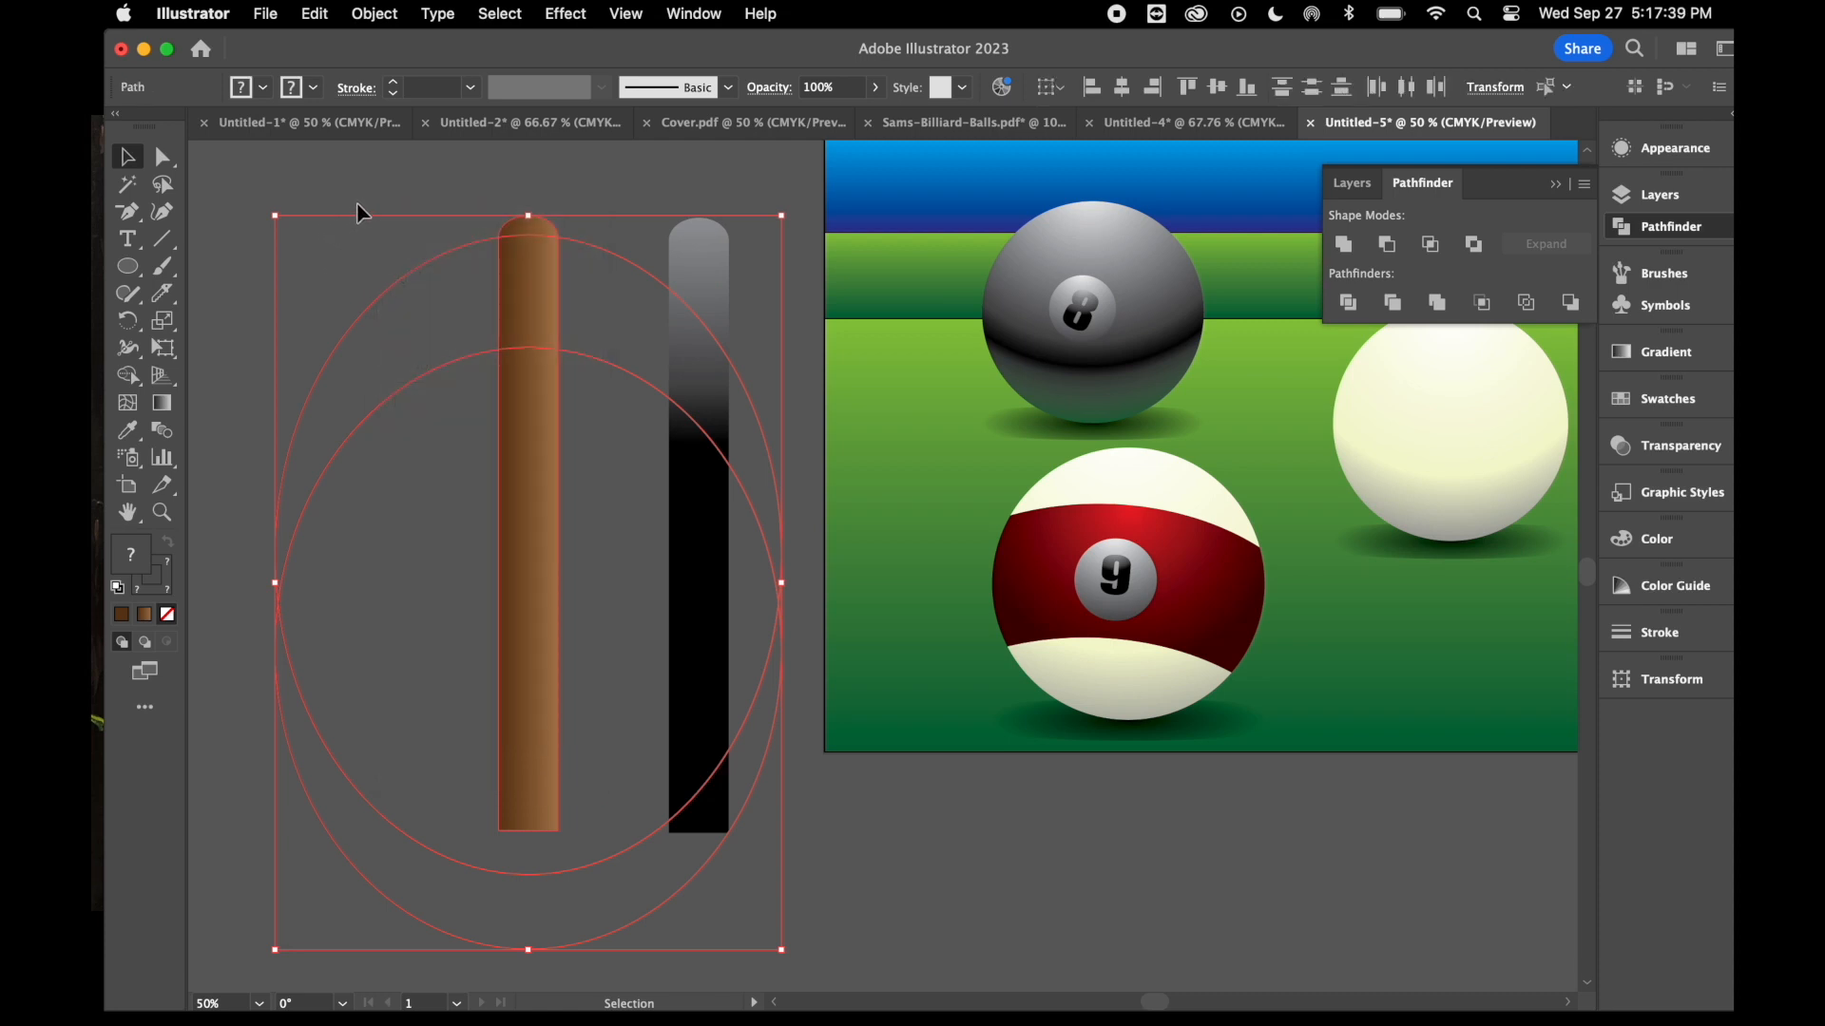
- Delete the leftover ellipse pieces on both sides of the brown bar
click(385, 191)
drag(351, 214, 445, 931)
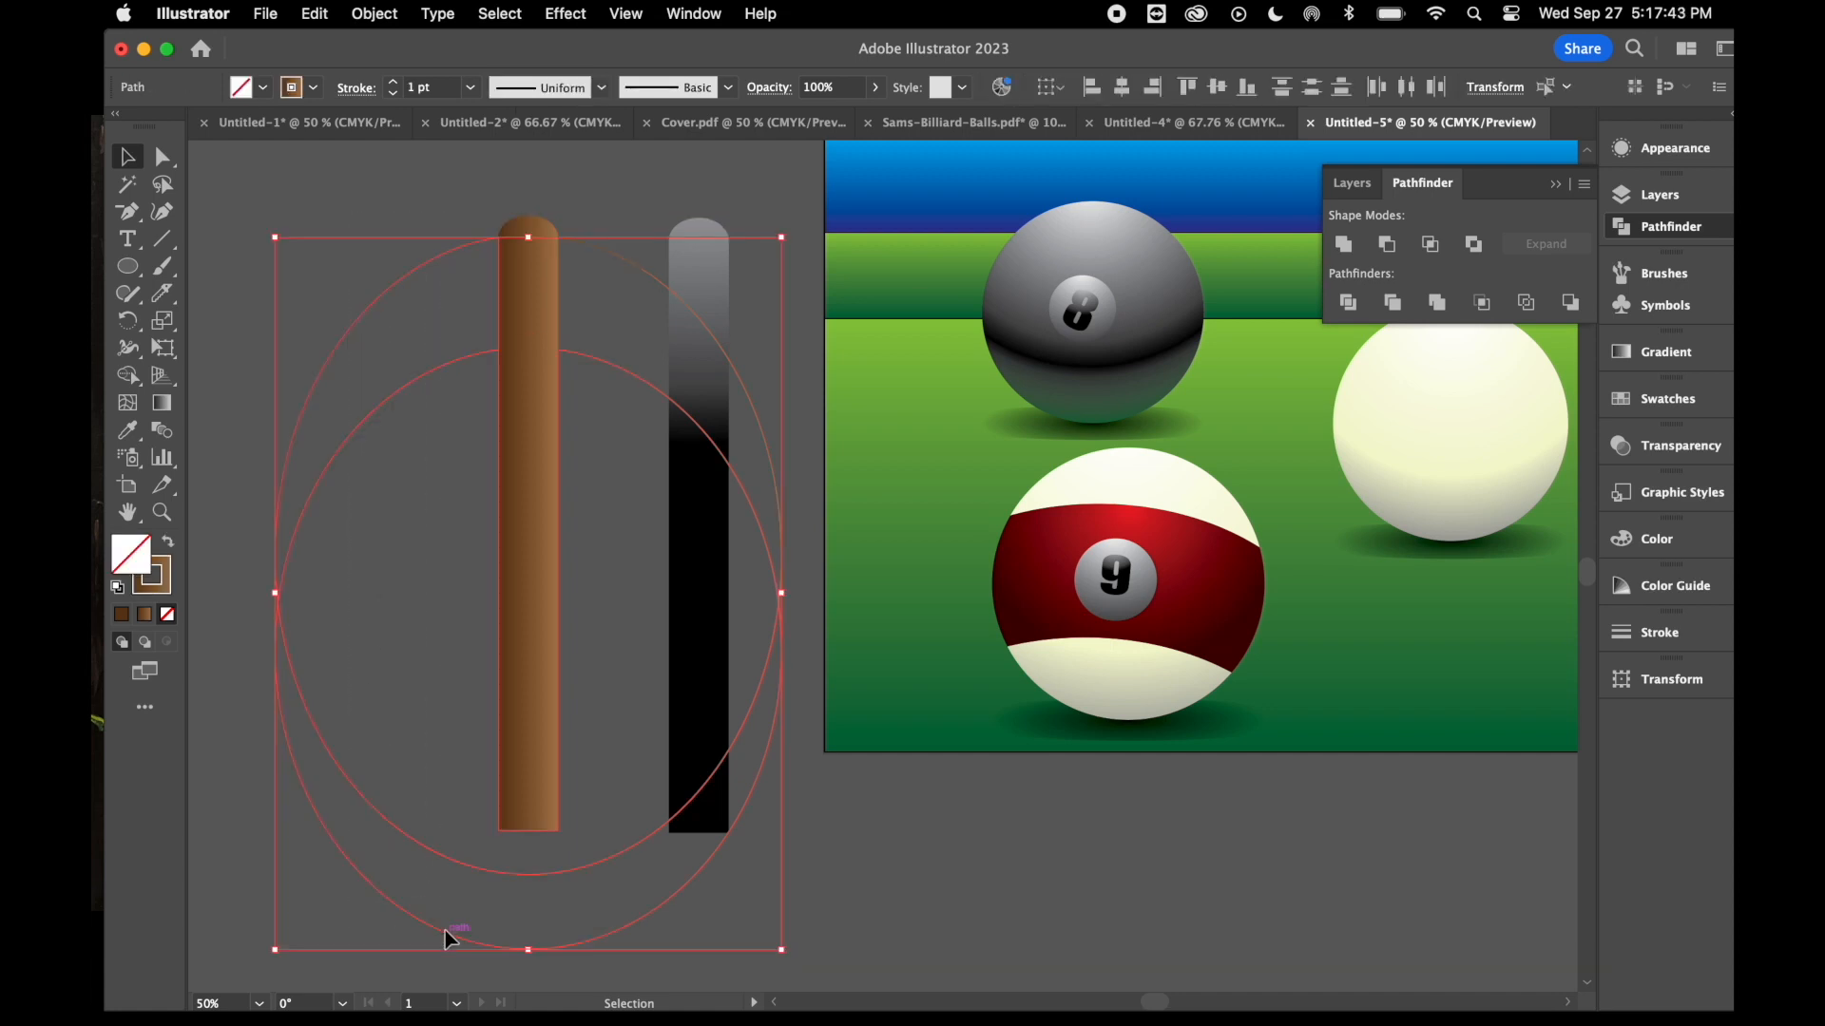
key(Delete)
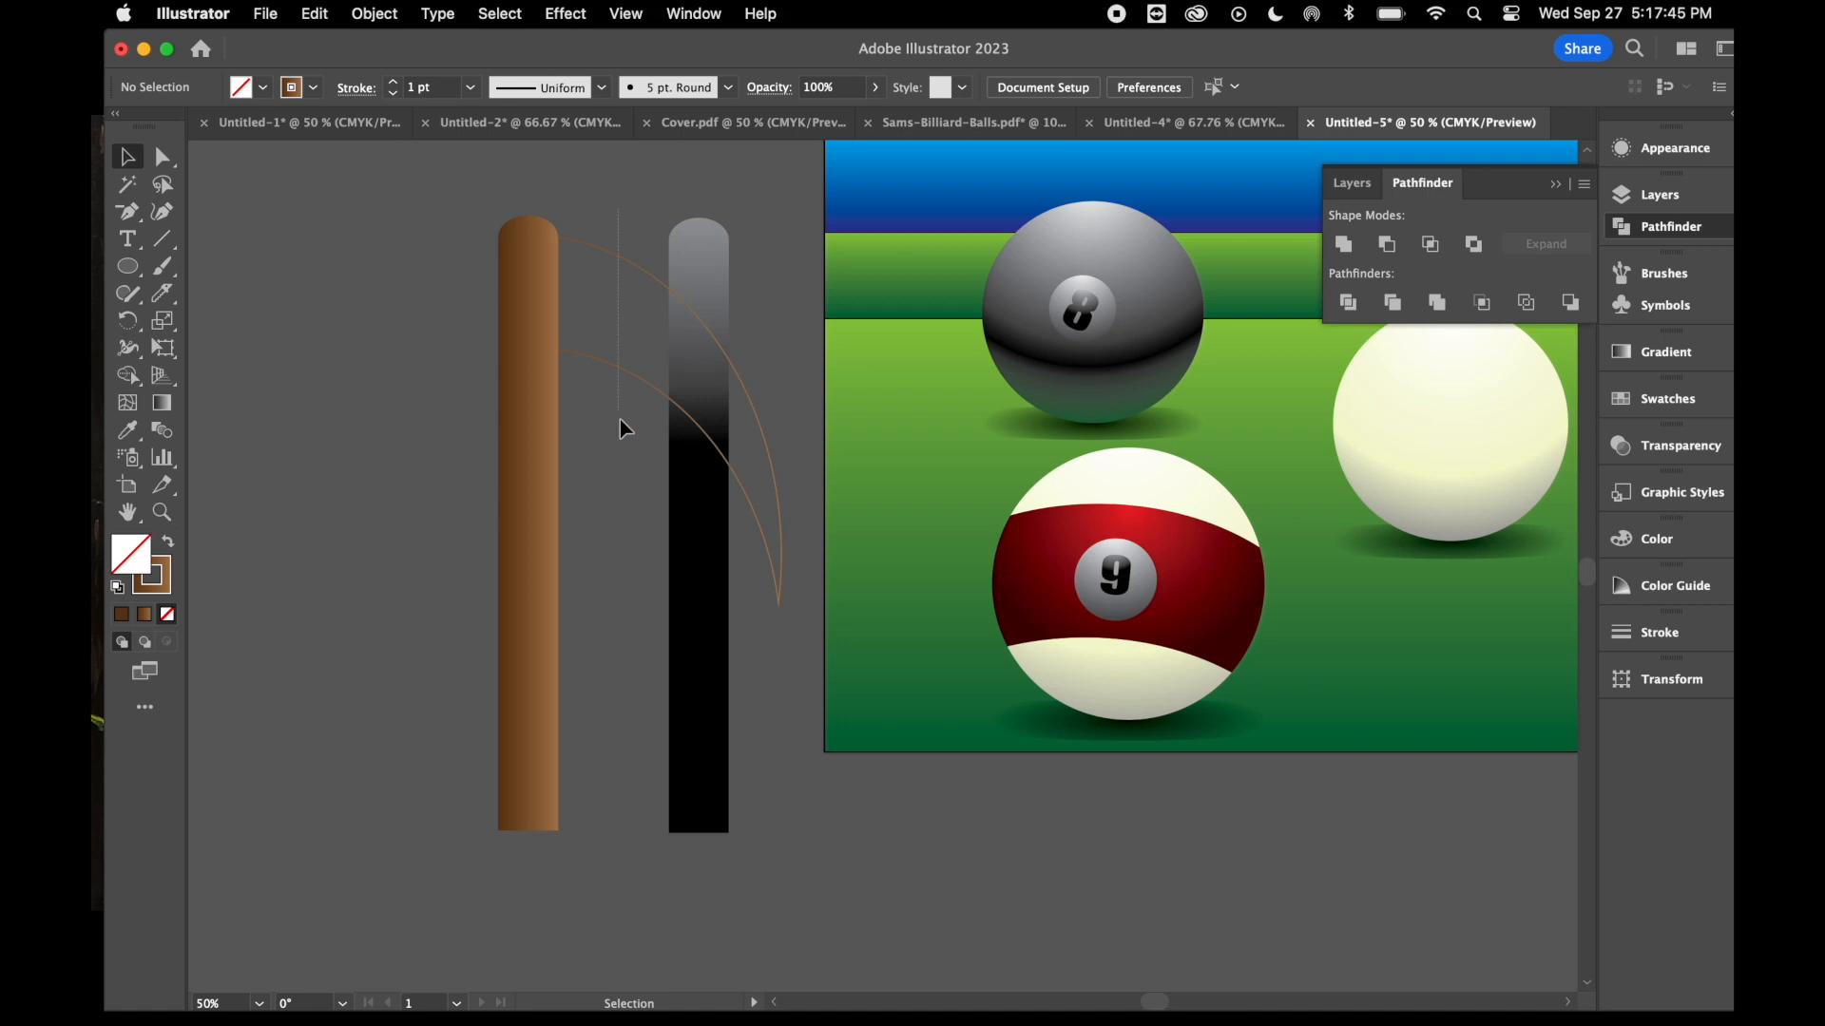
drag(623, 428, 624, 430)
key(Delete)
- Recolor the band below the bar's rounded tip with a linear gradient from medium gray to white
click(558, 297)
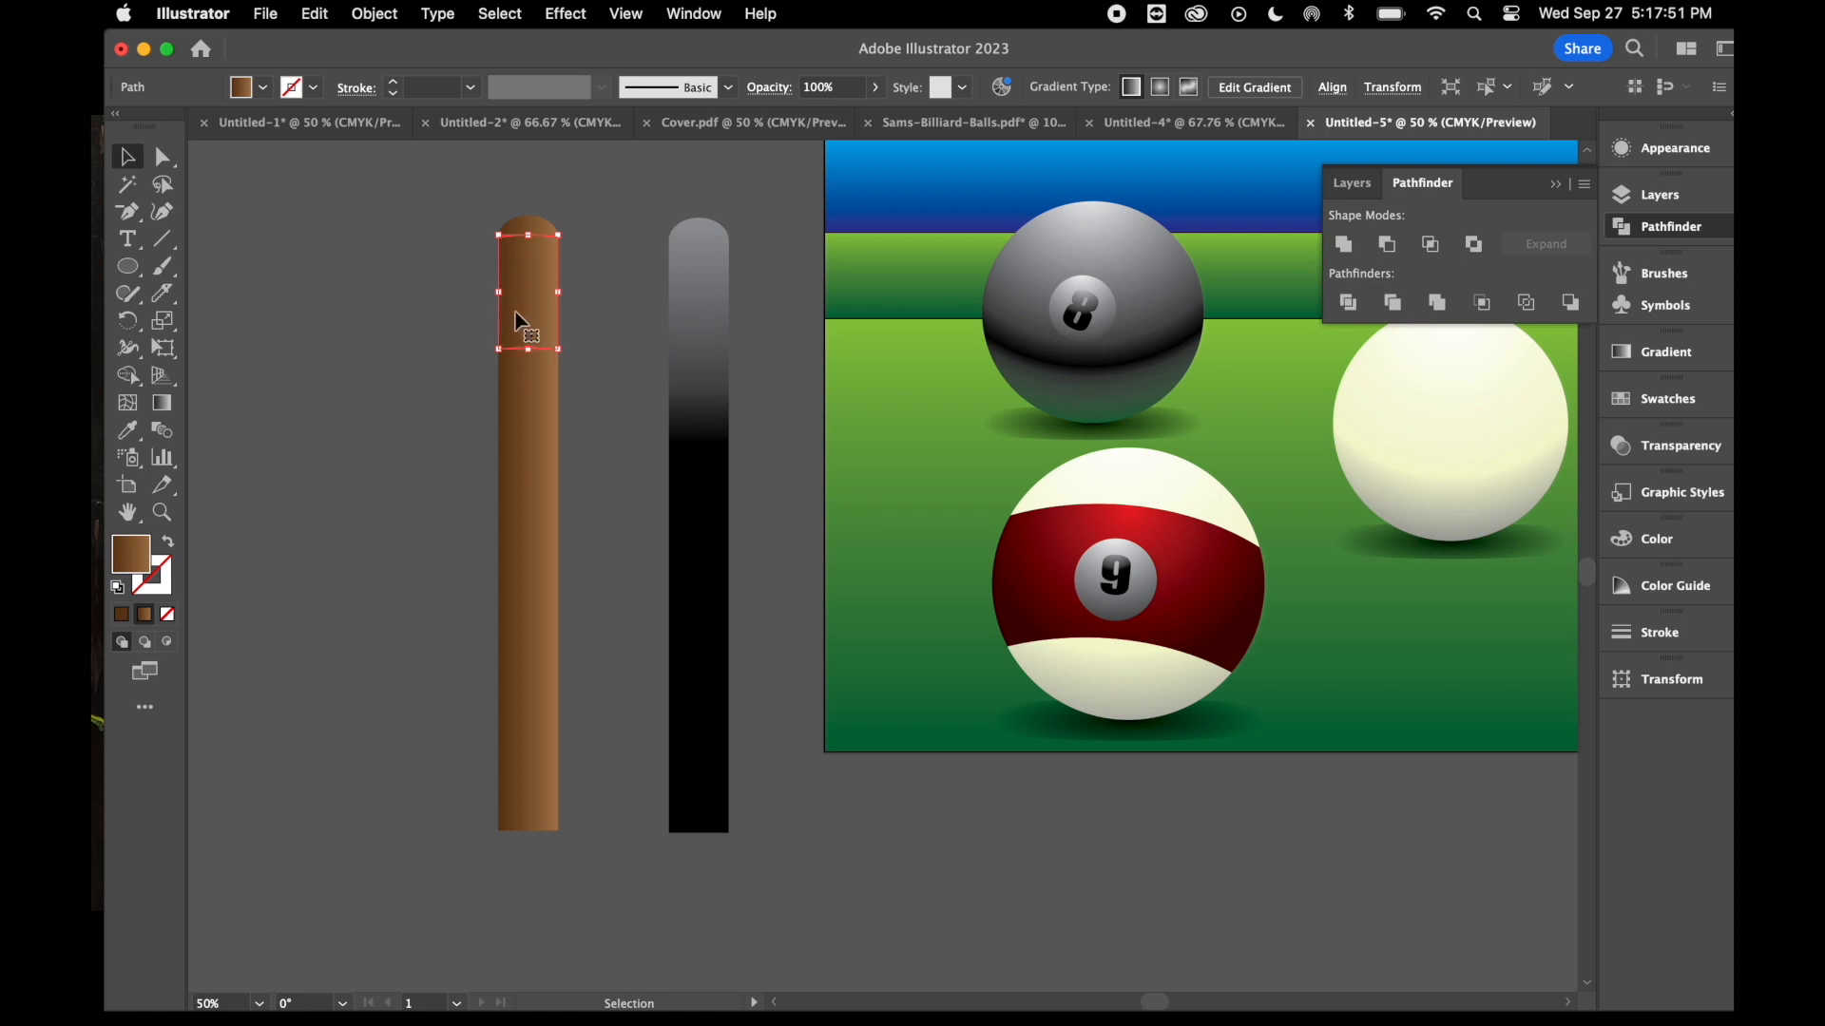
click(1669, 358)
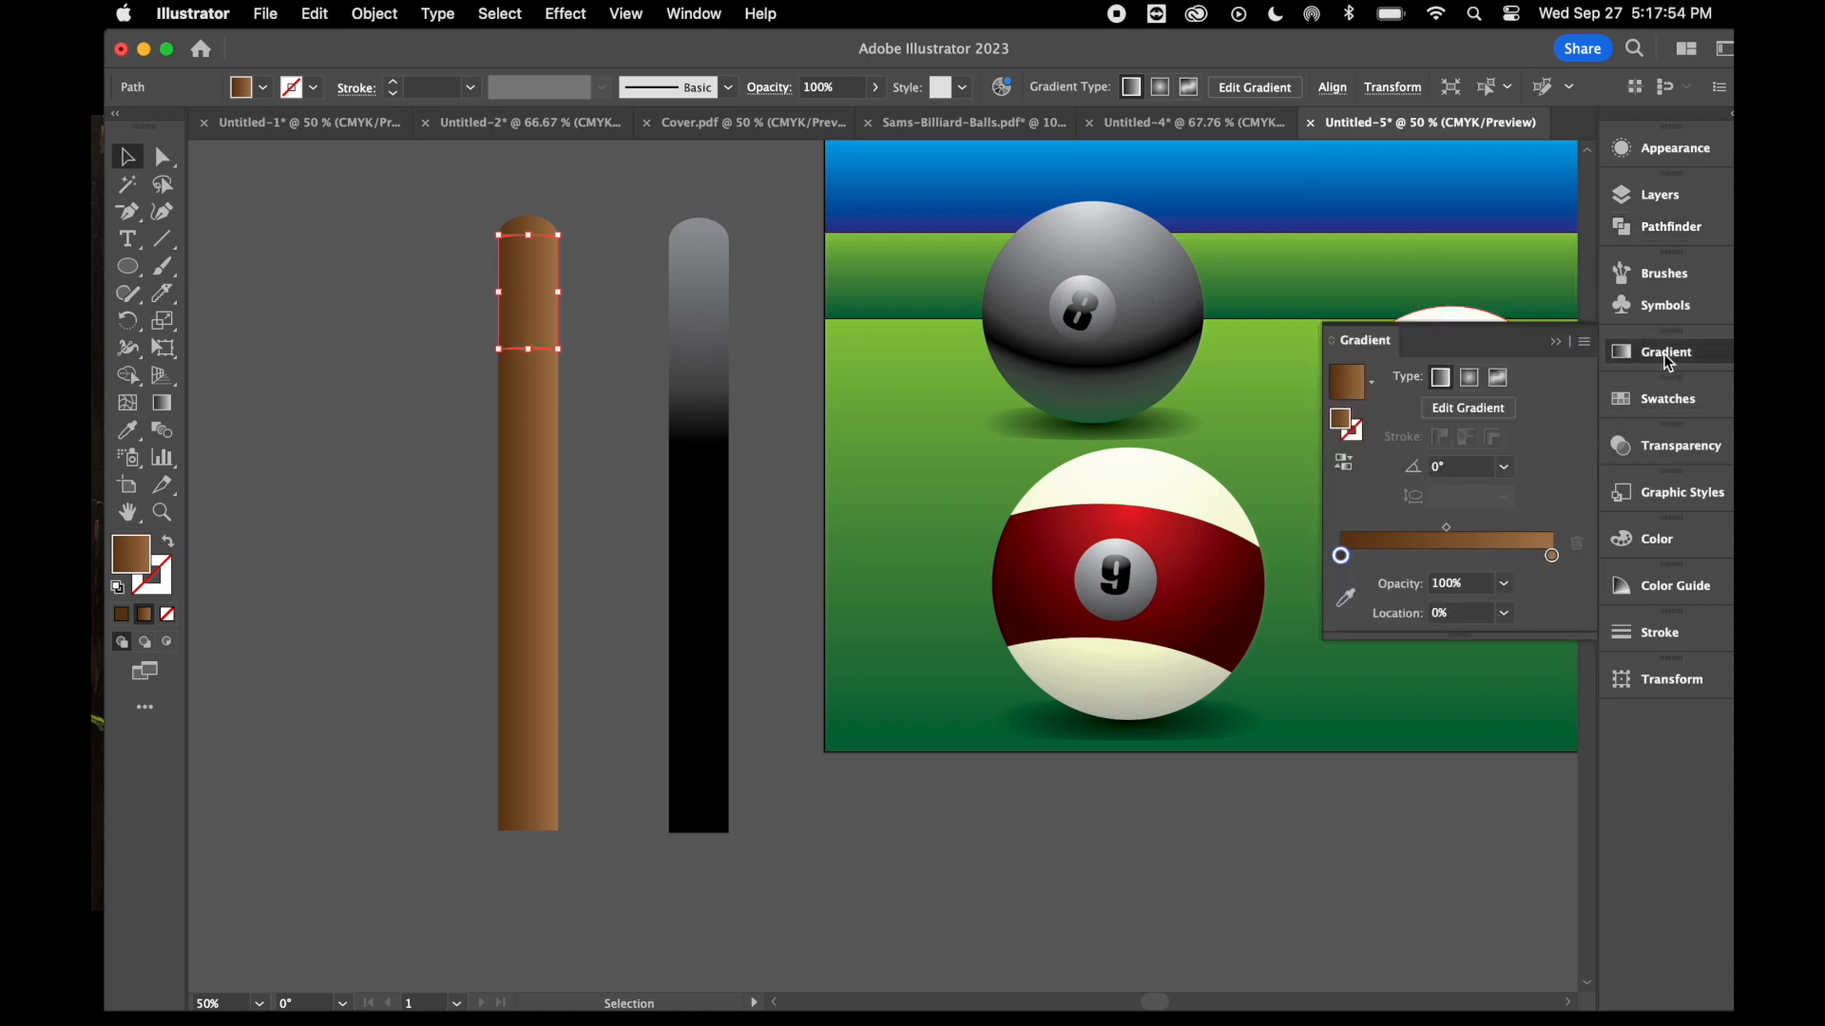
double_click(1342, 558)
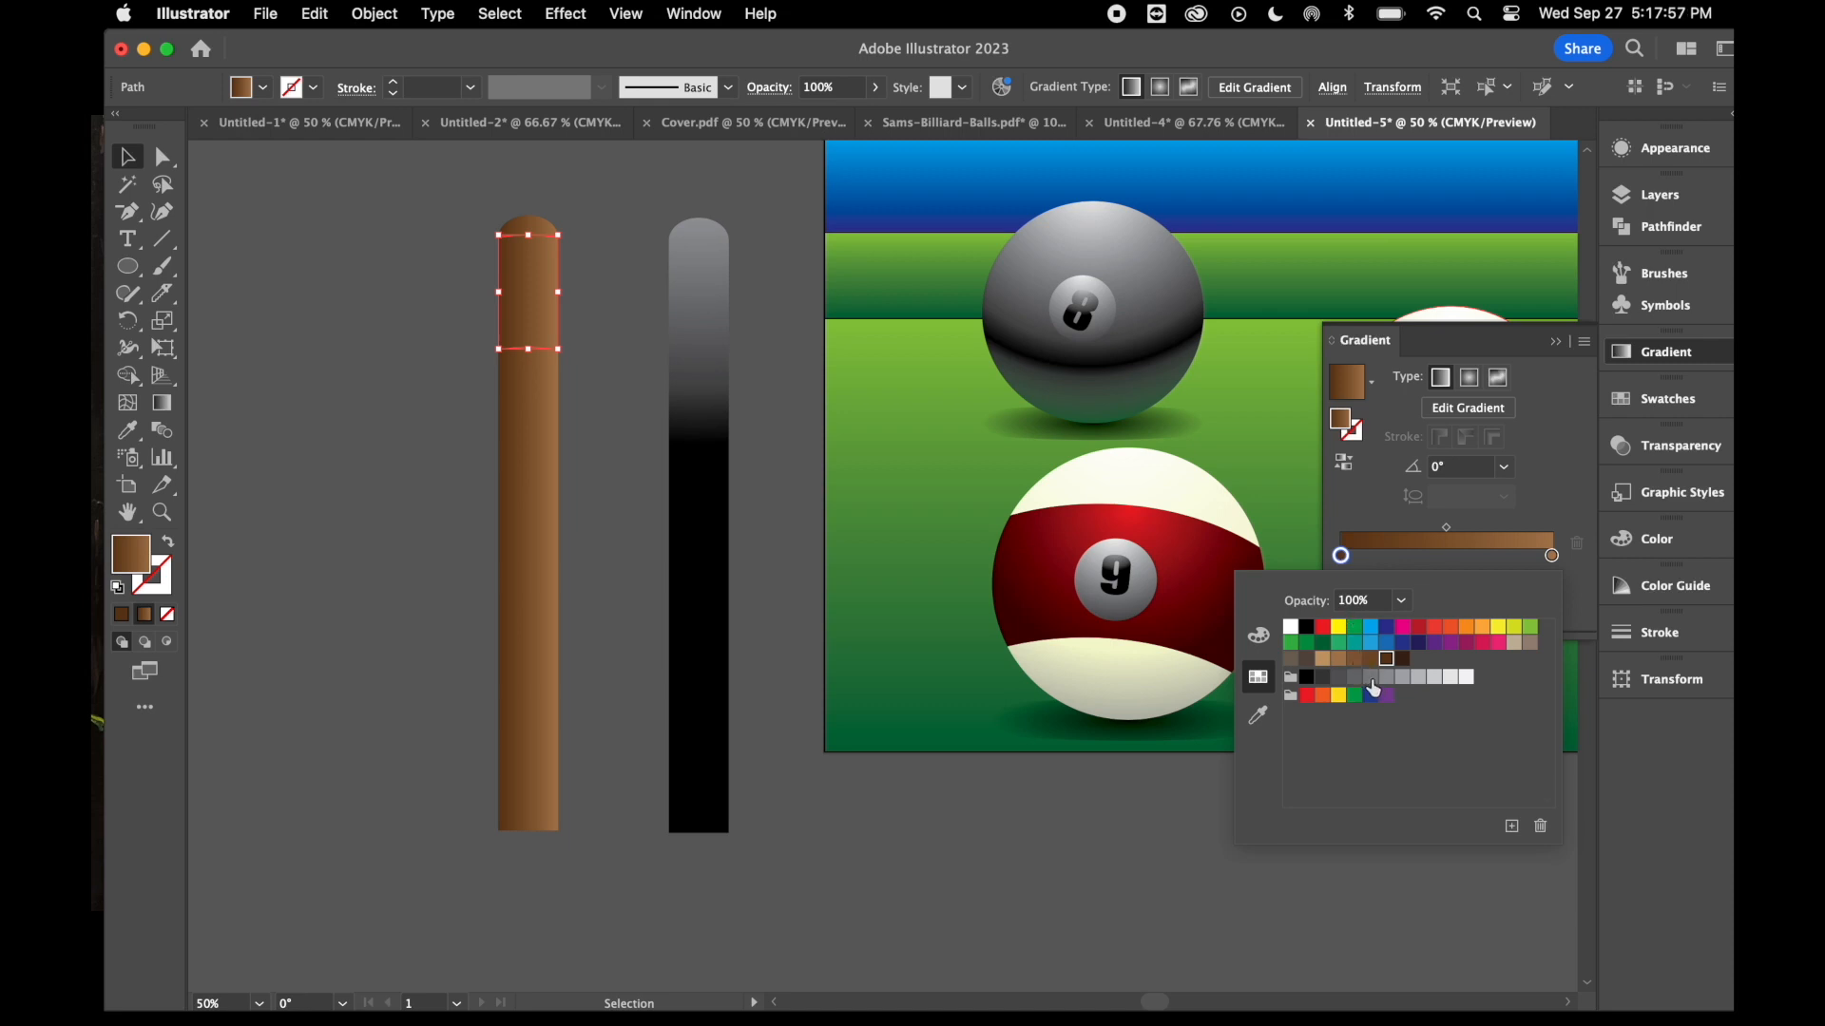
click(1370, 677)
click(1552, 557)
double_click(1552, 557)
click(1291, 628)
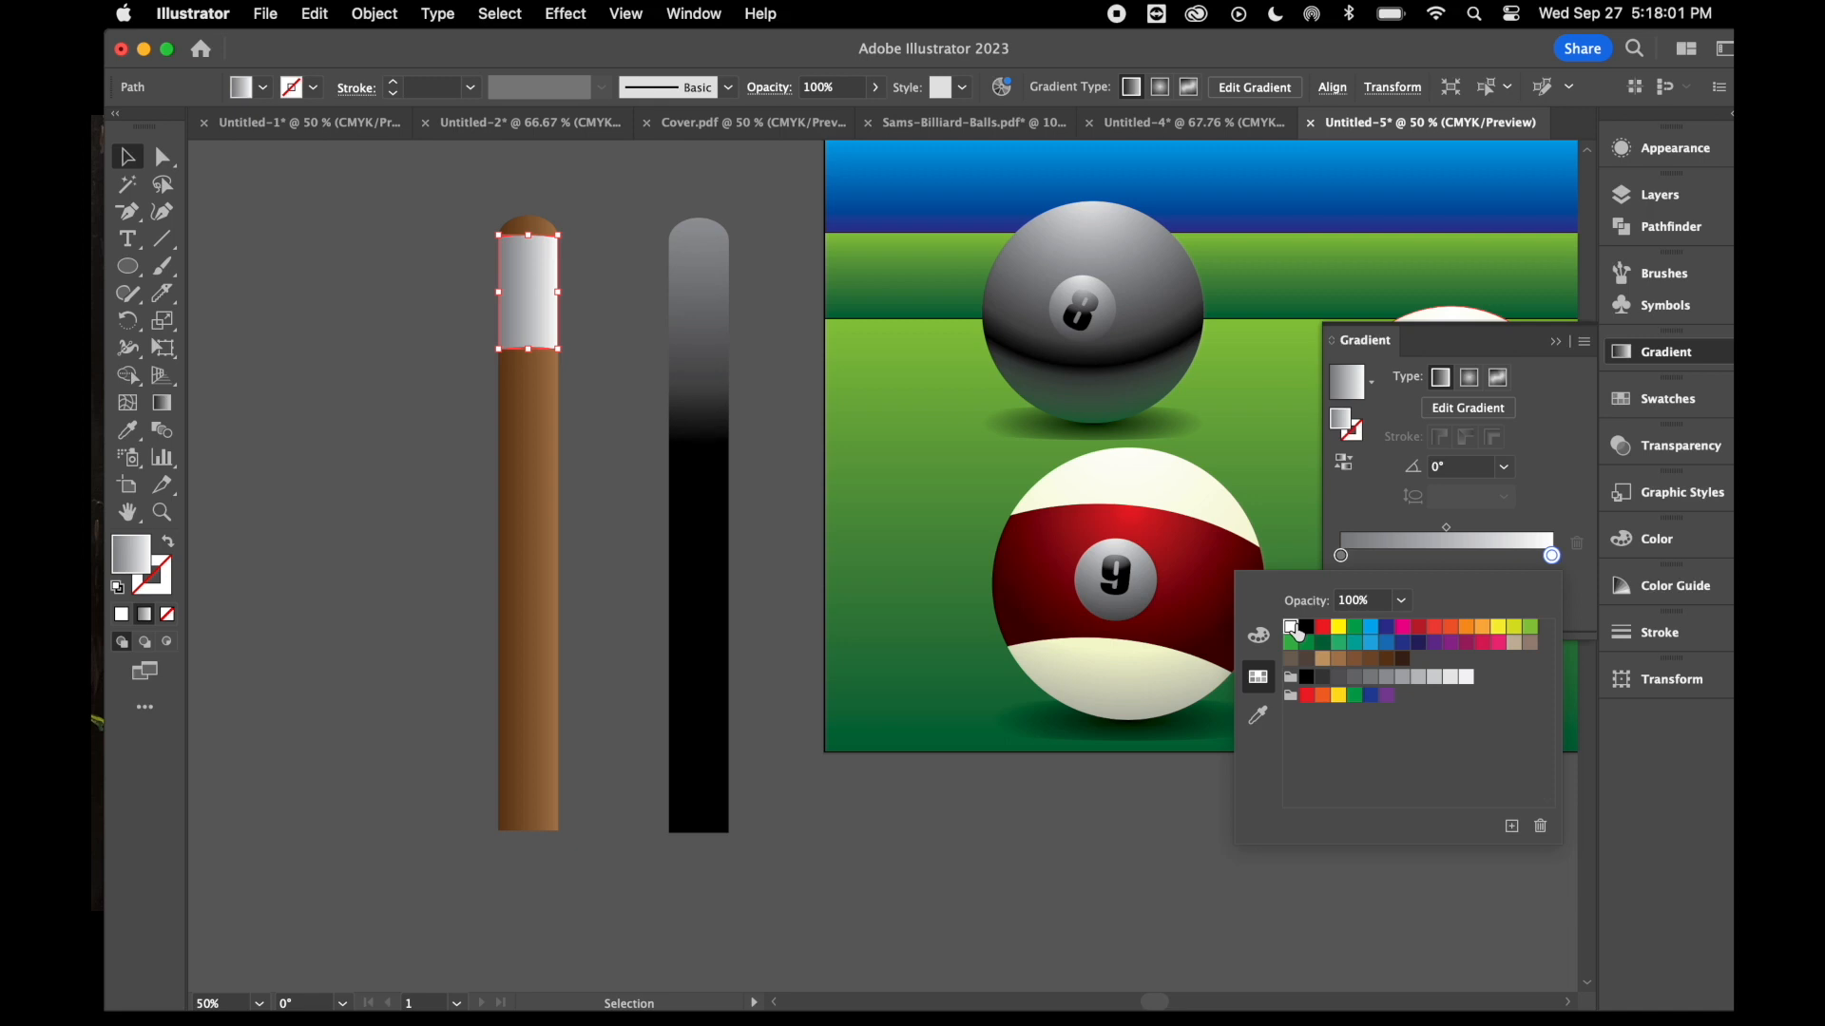
click(592, 205)
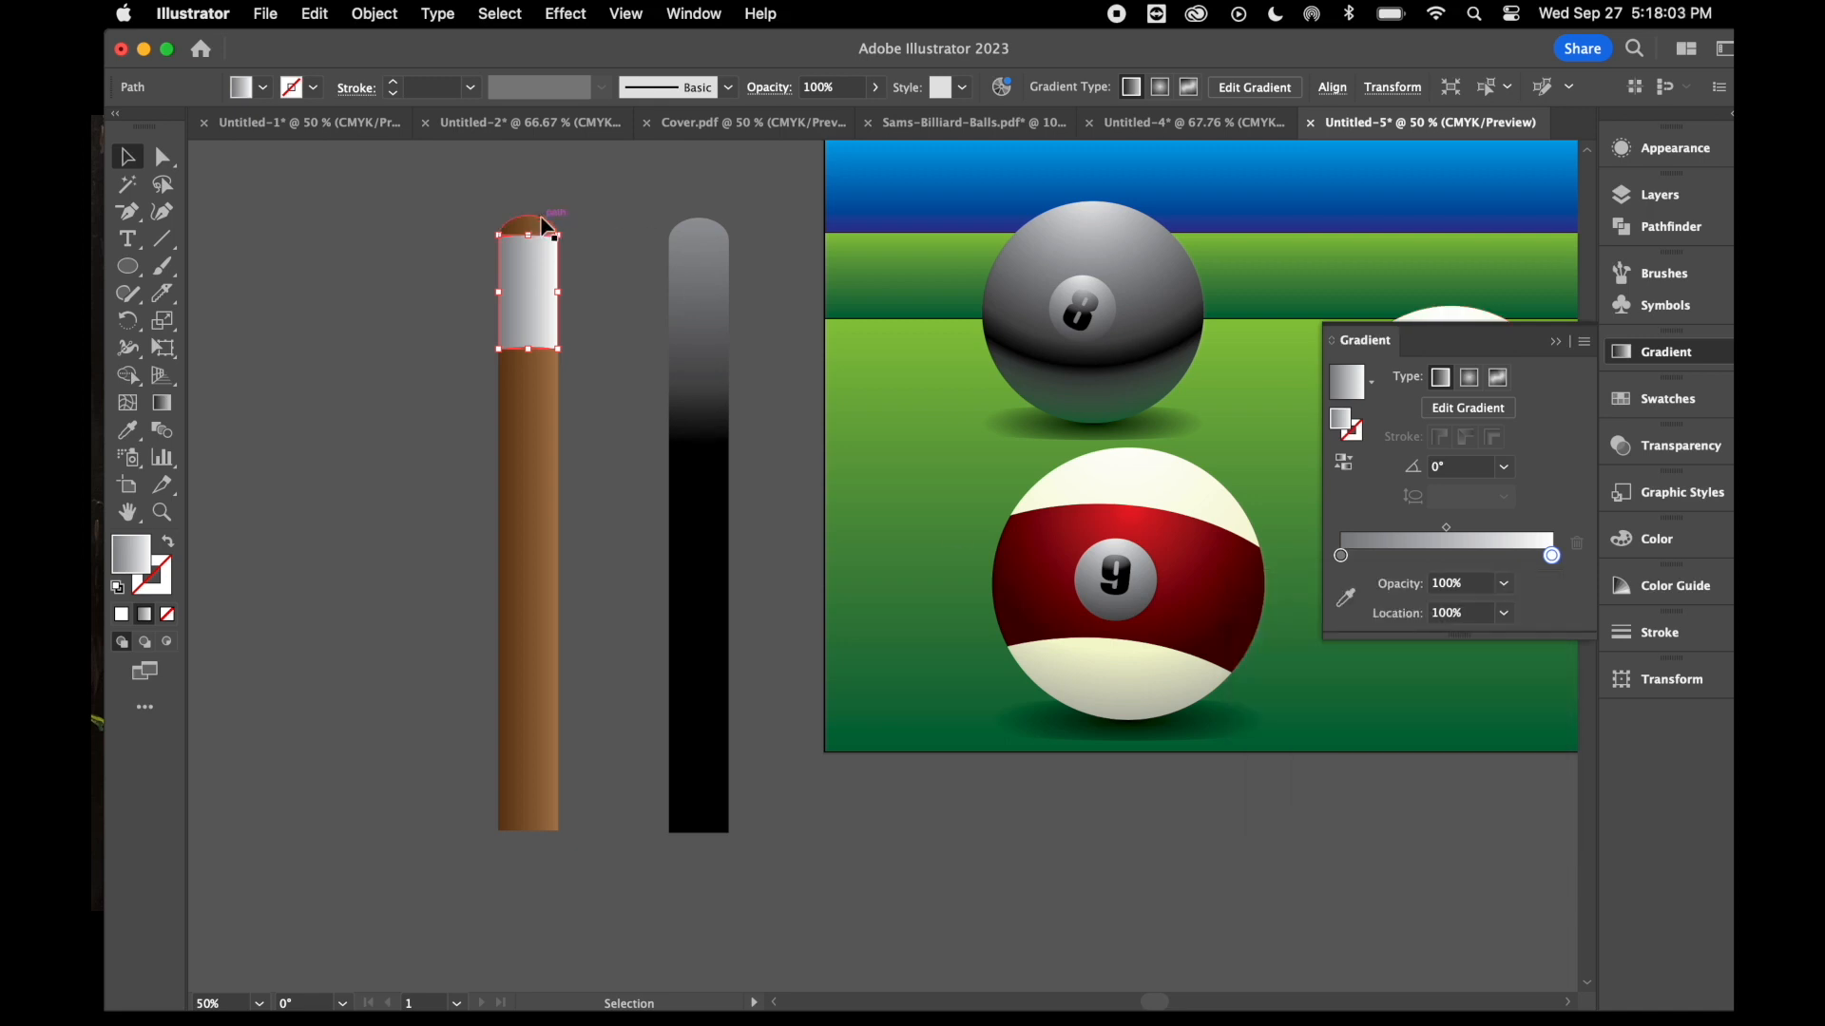
- Recolor the bar's rounded tip with a linear gradient from black to gray
click(528, 225)
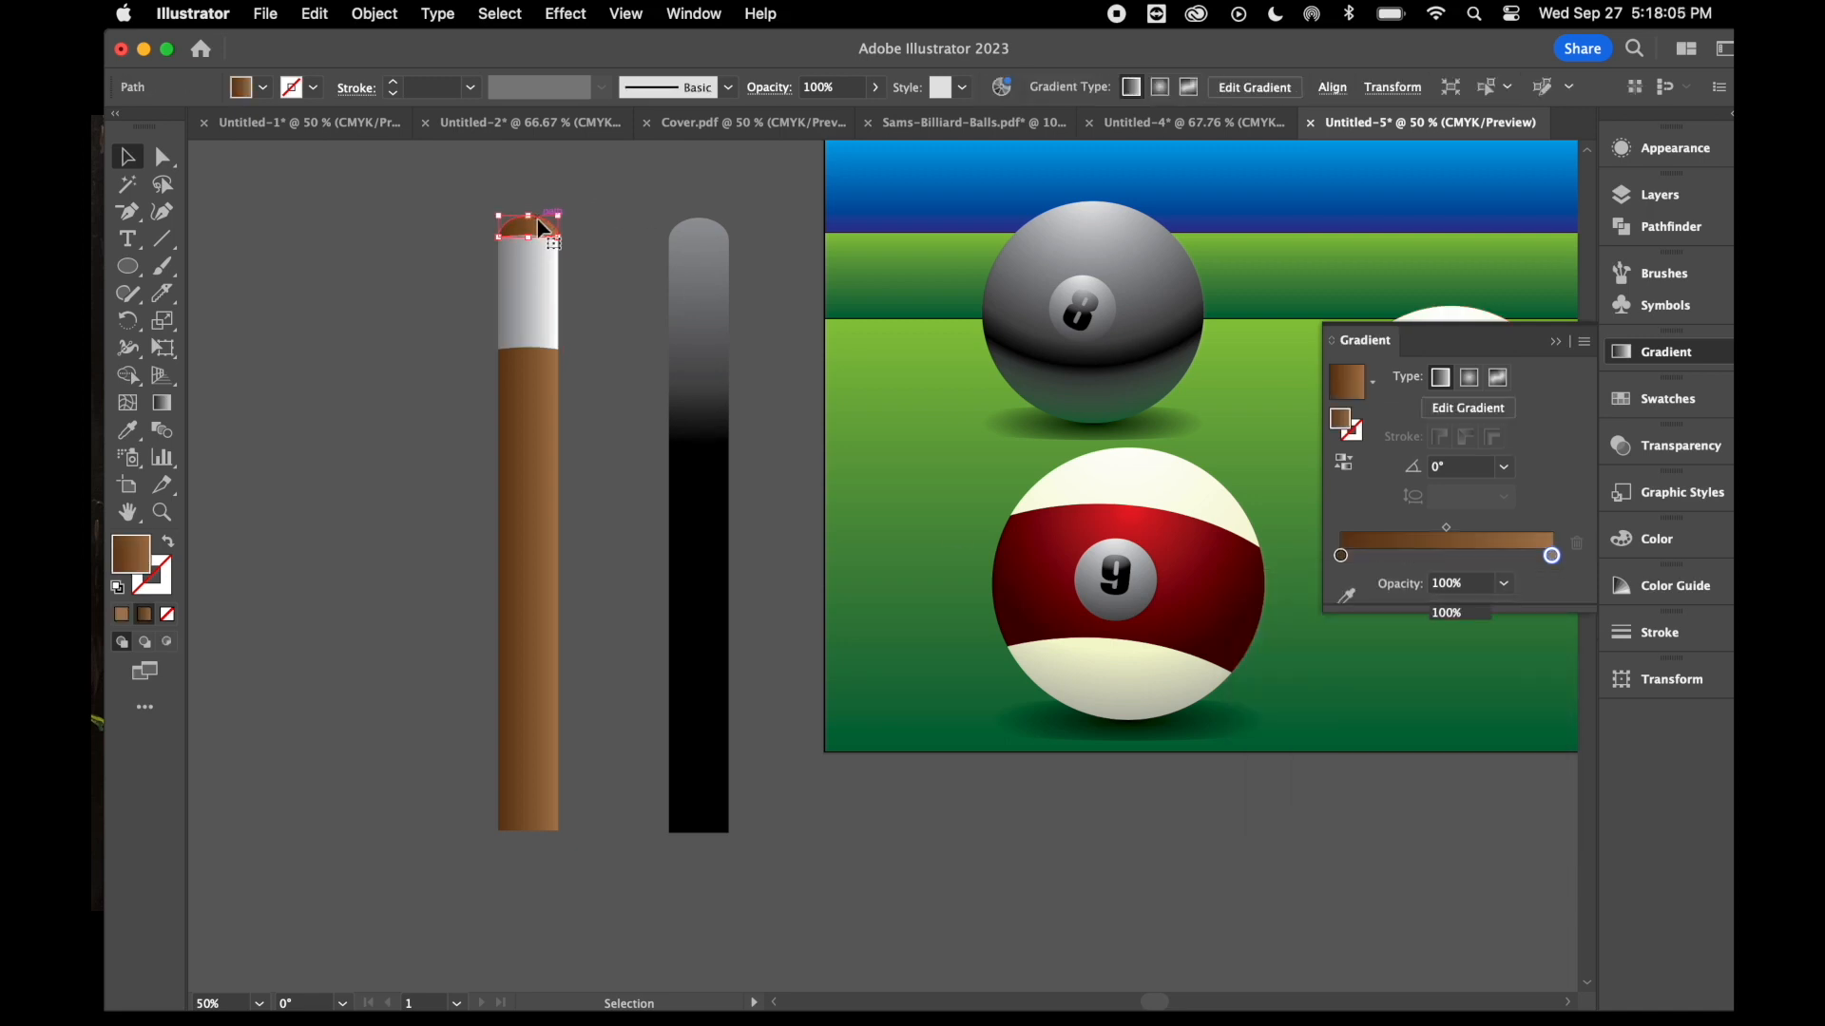
double_click(1341, 556)
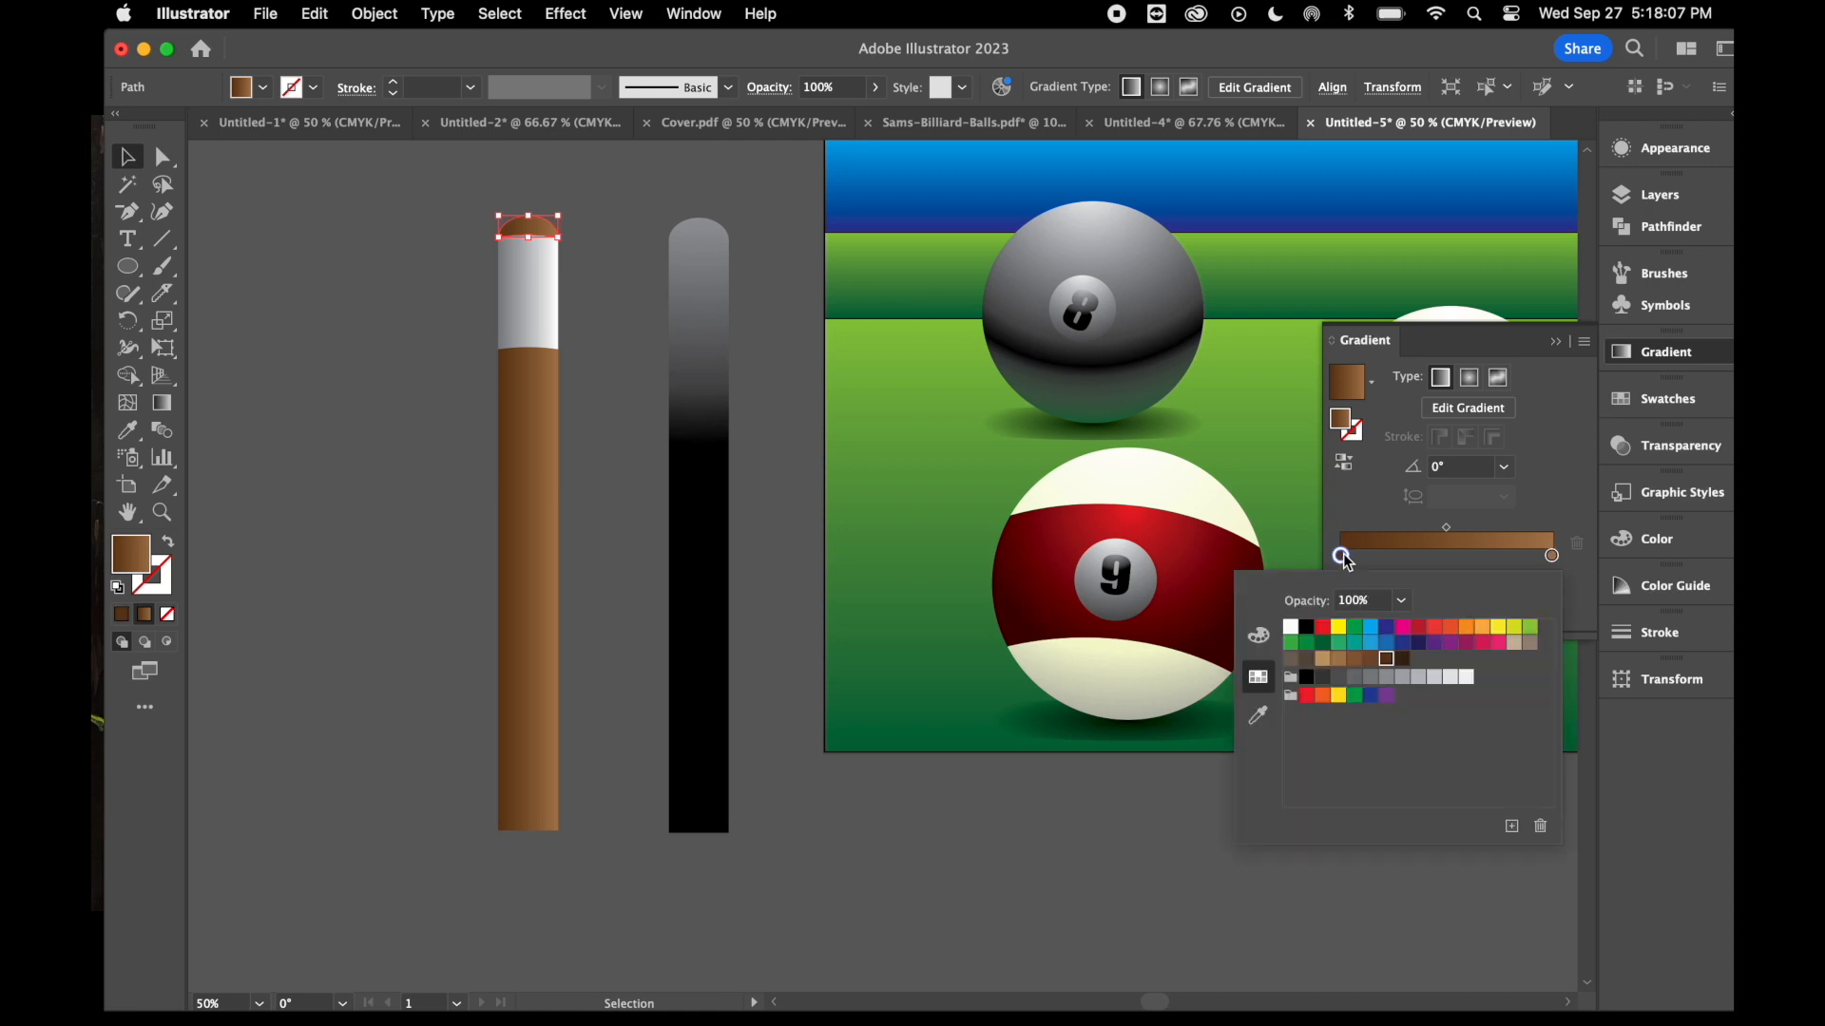
click(1308, 631)
double_click(1552, 556)
click(1401, 677)
click(400, 282)
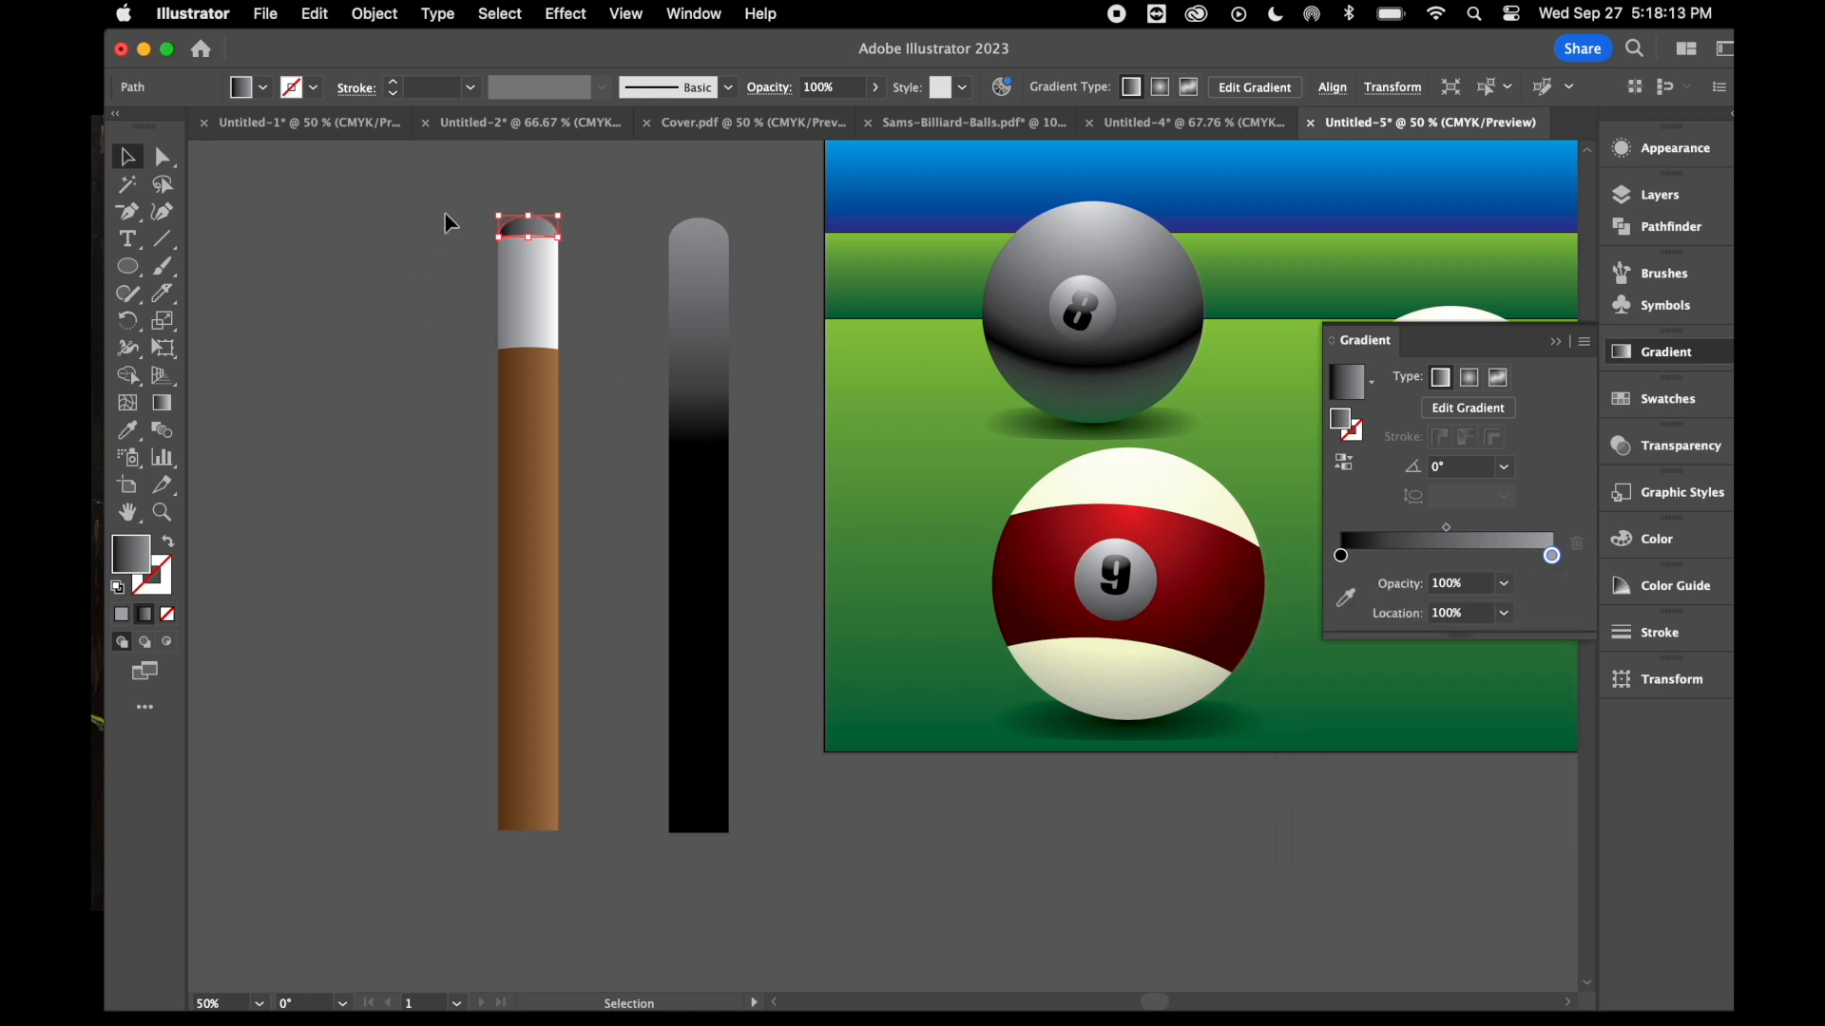
- Group the gray tip, white band and brown shaft into one cue stick object
click(449, 217)
click(559, 414)
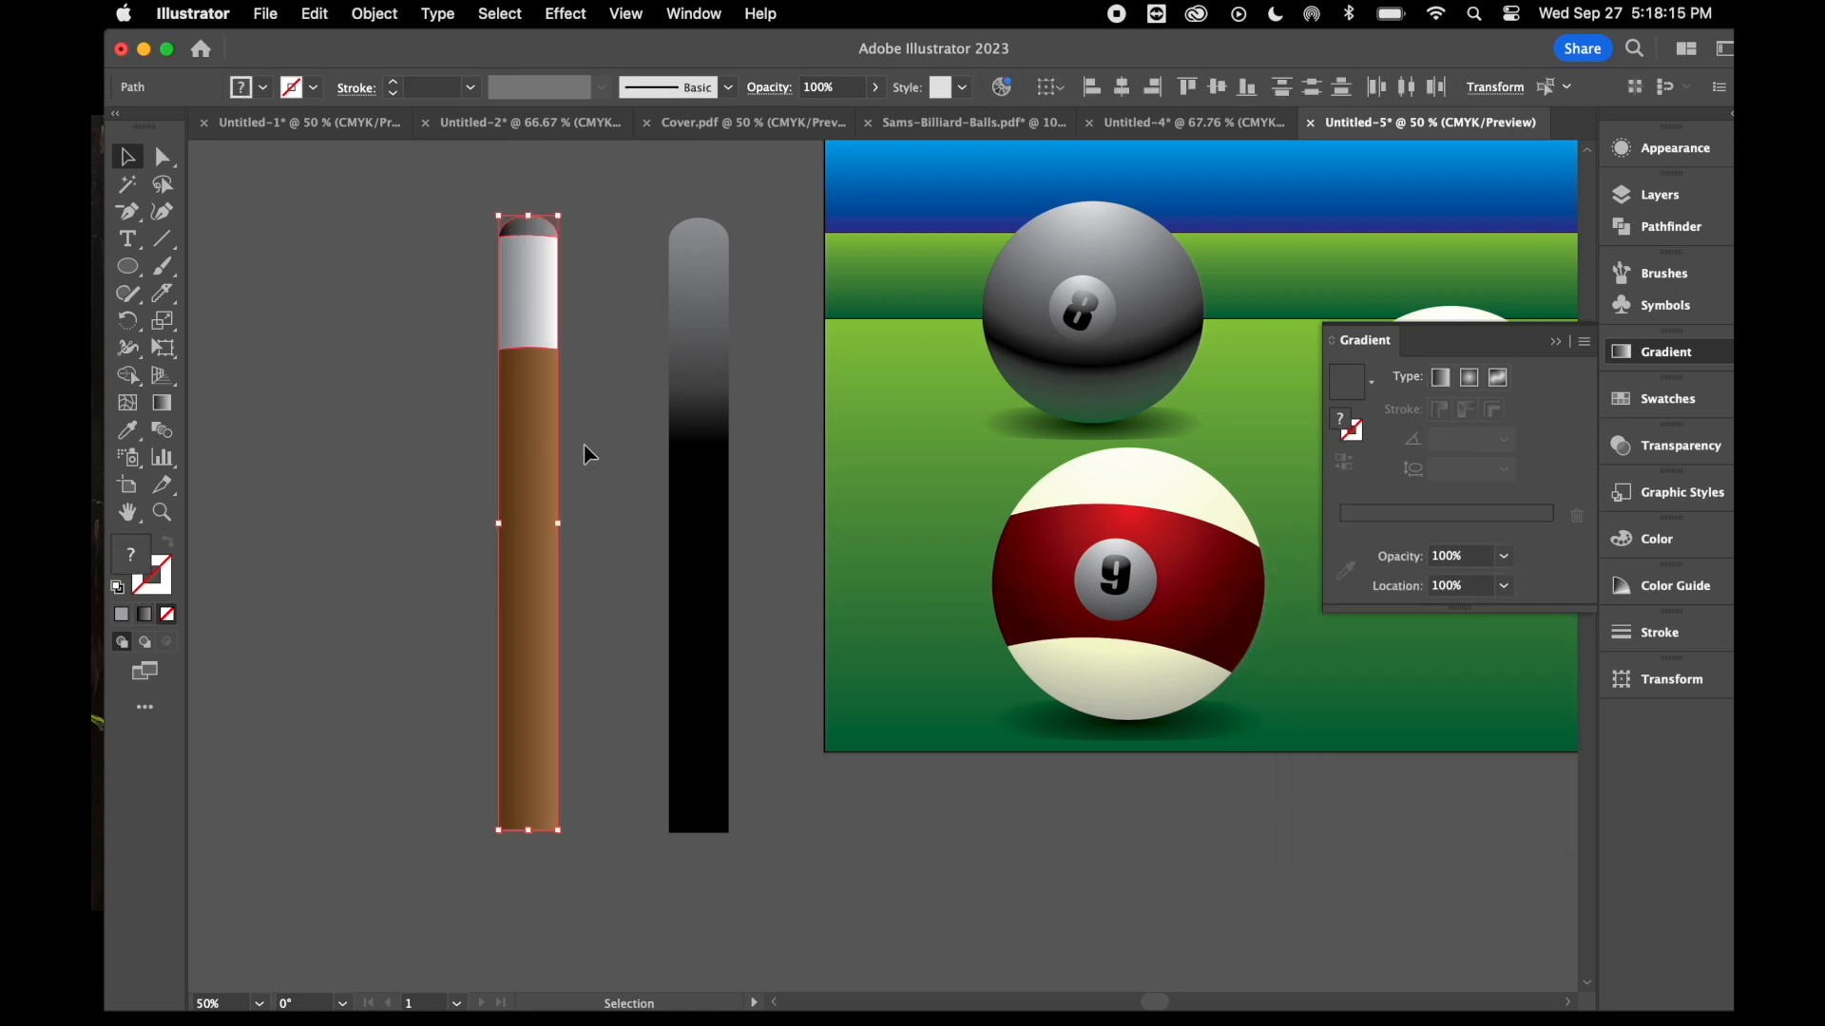
click(359, 250)
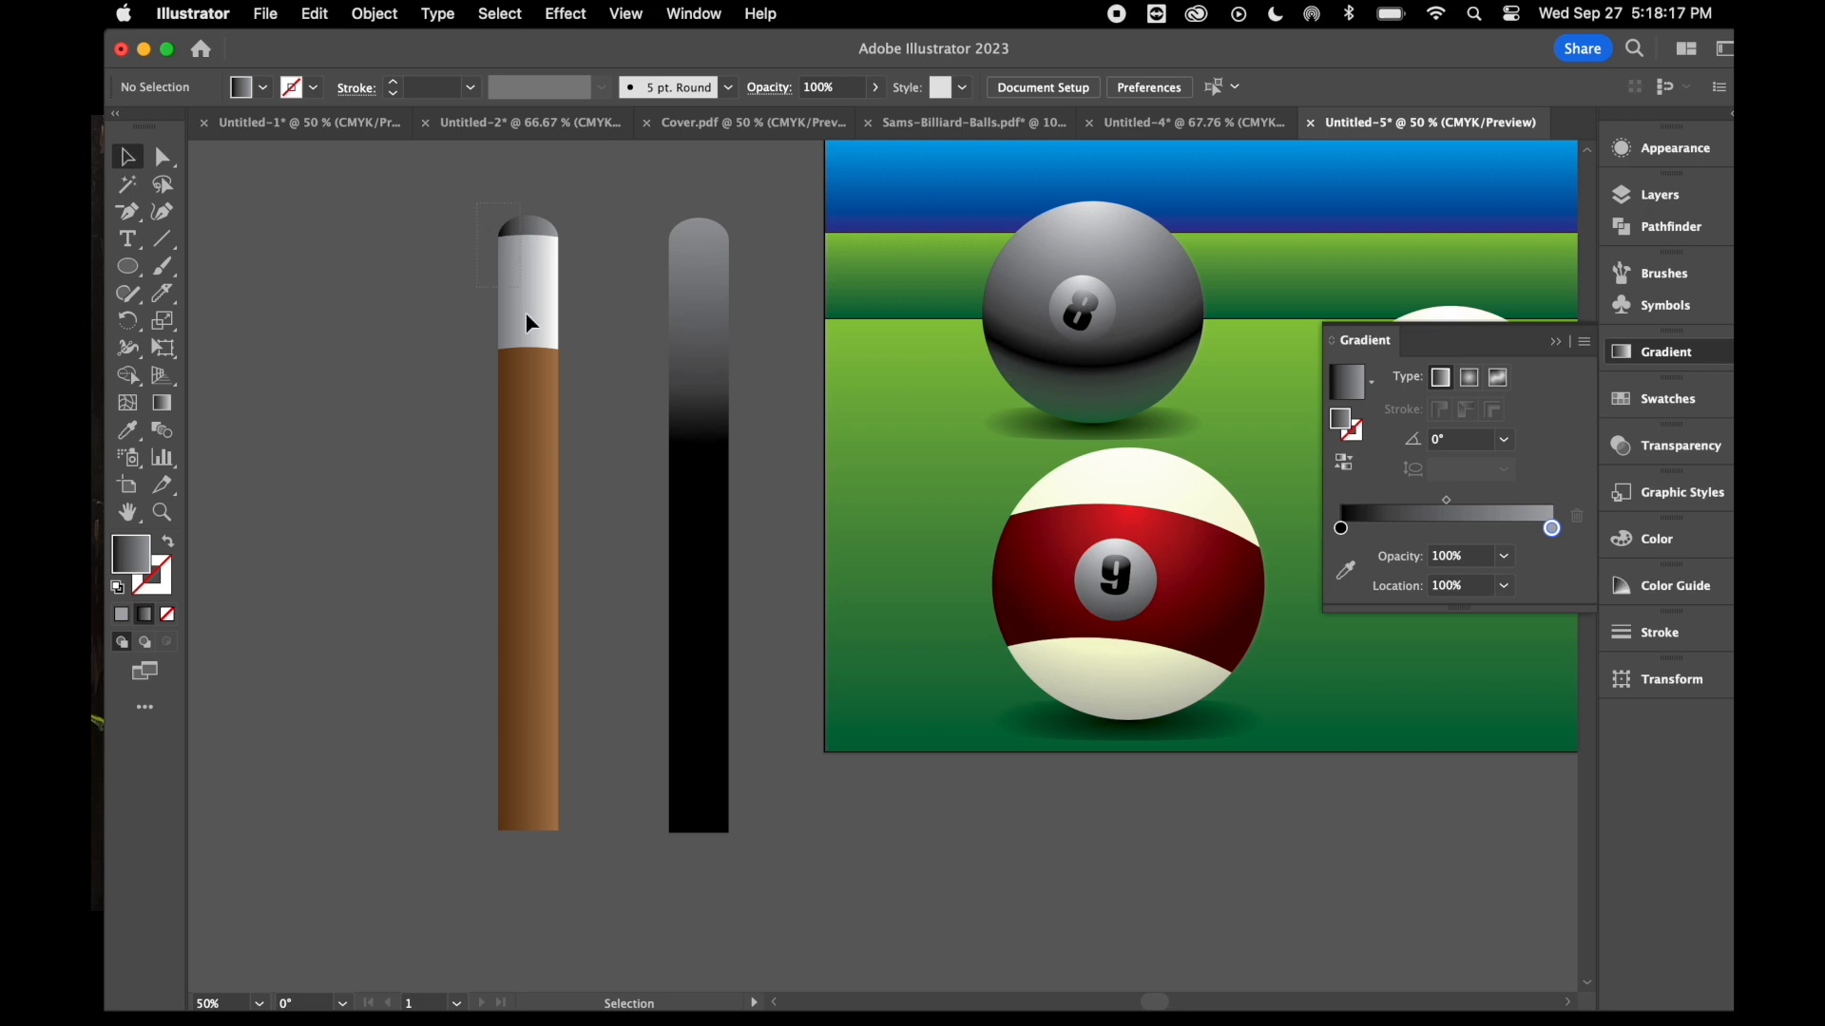
click(559, 492)
click(291, 293)
click(571, 424)
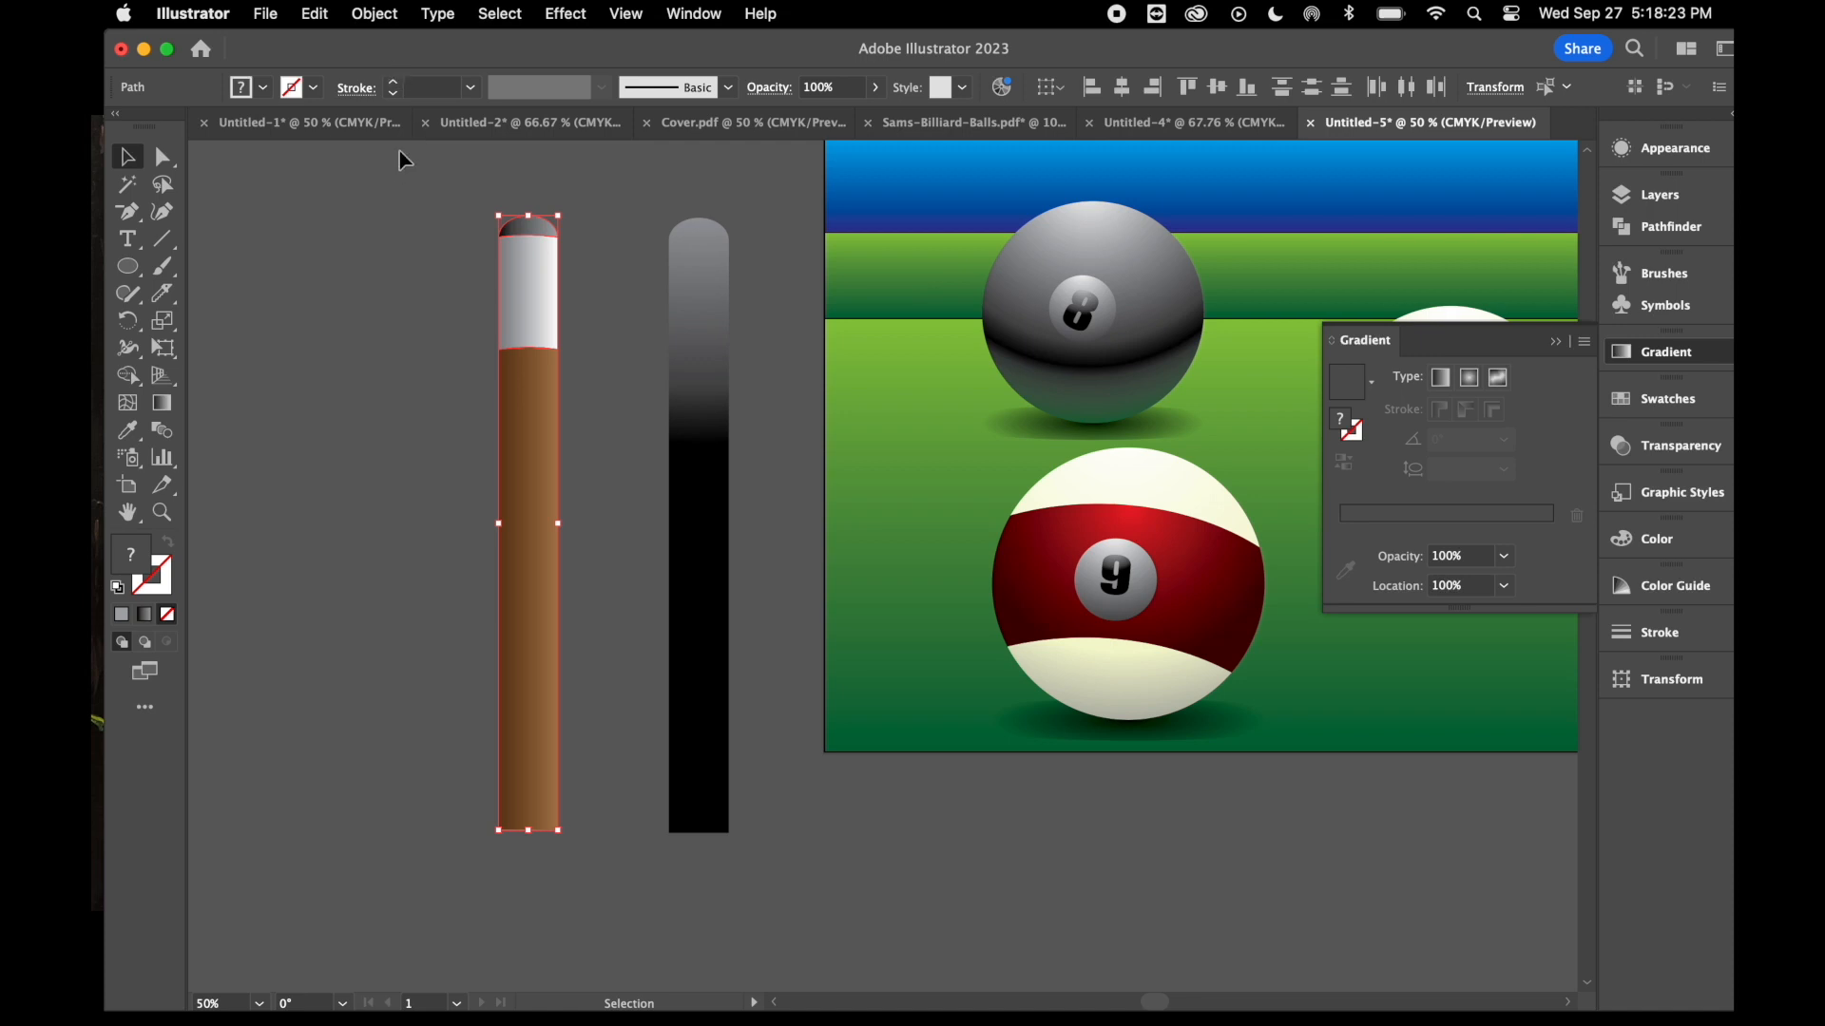
click(380, 15)
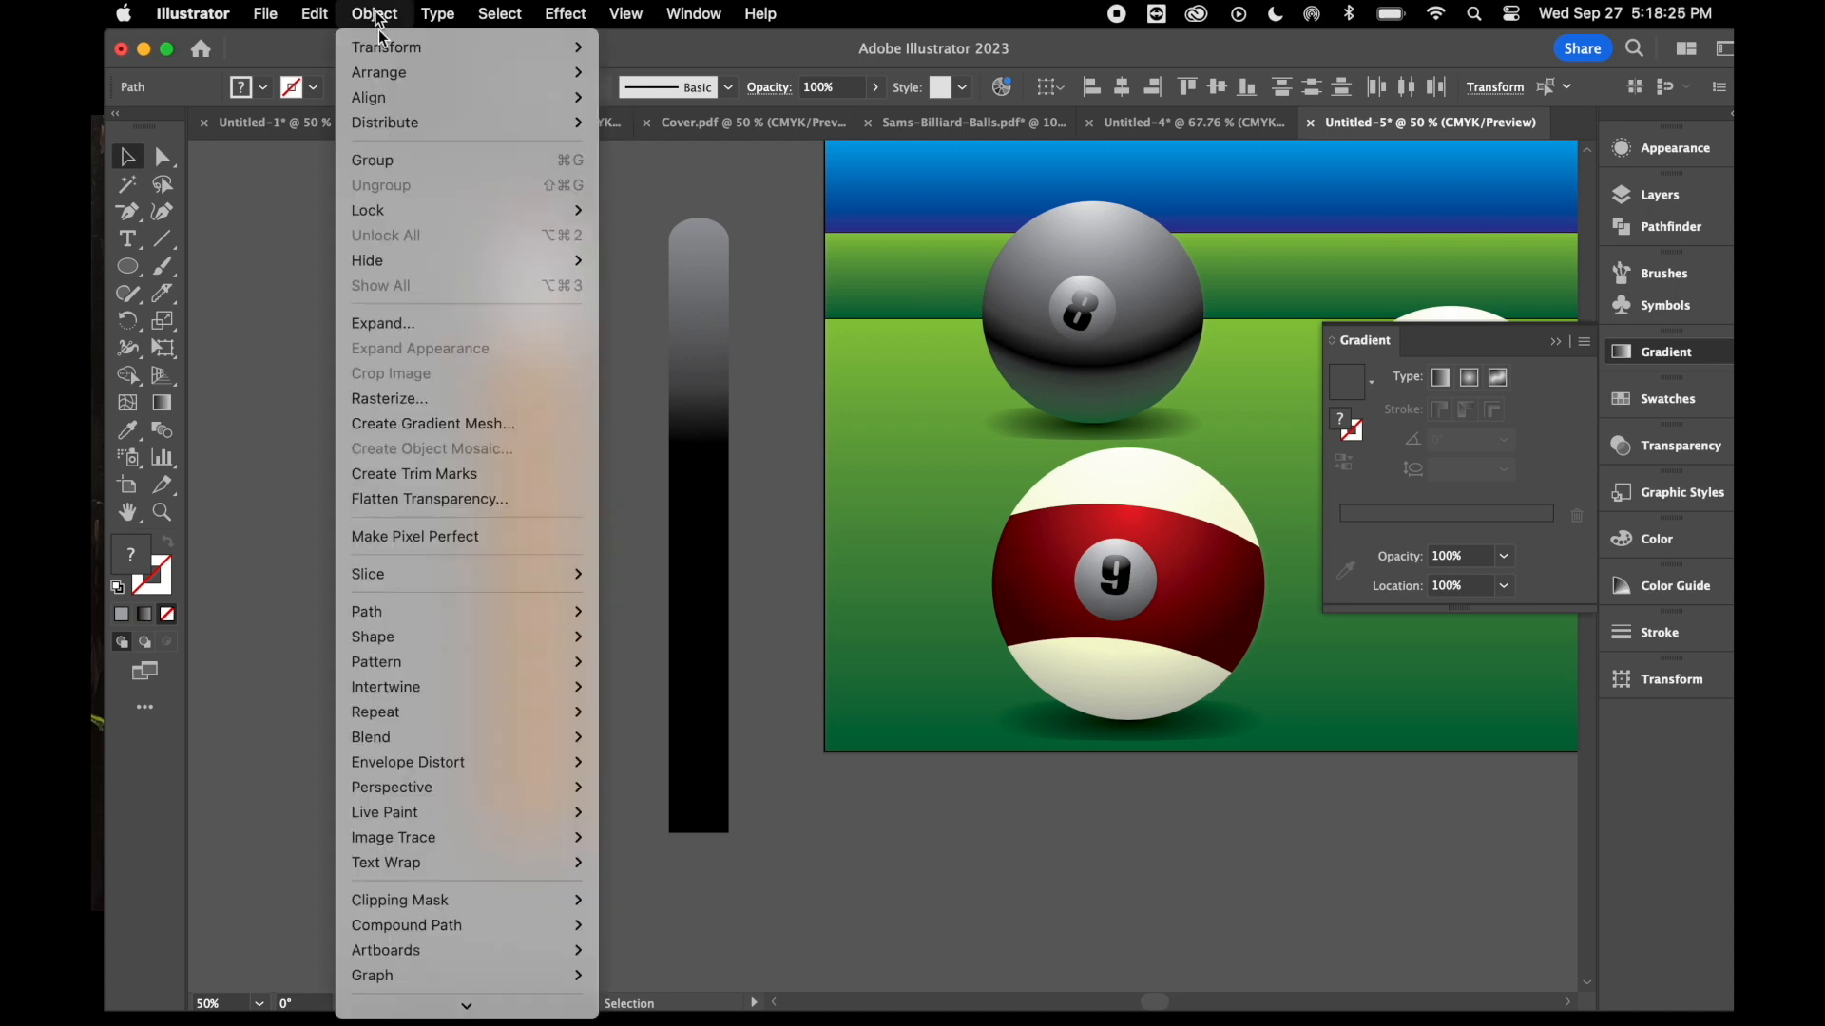
click(394, 155)
right_click(364, 284)
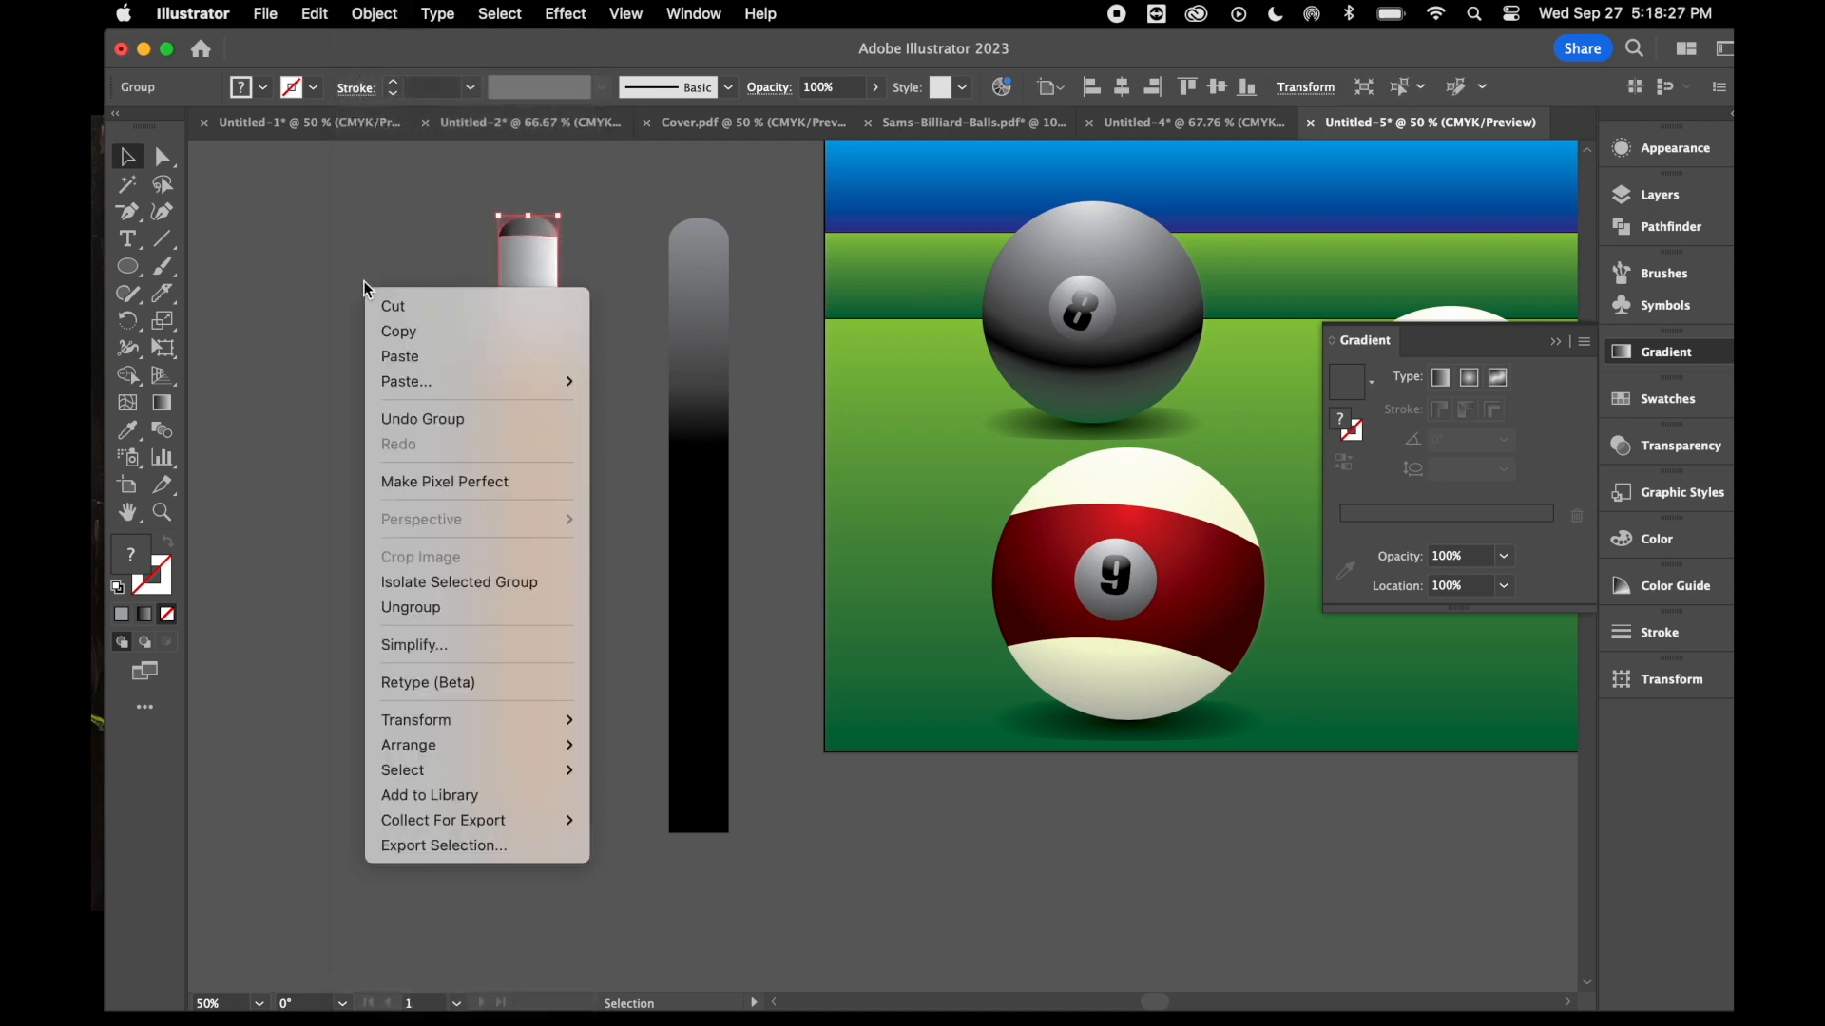
click(332, 509)
click(383, 437)
- Move the cue stick group onto the artboard so that its tip overlaps the white cue ball
drag(534, 448, 907, 458)
scroll(880, 435, right, 5)
drag(459, 540, 1053, 635)
scroll(1051, 647, right, 5)
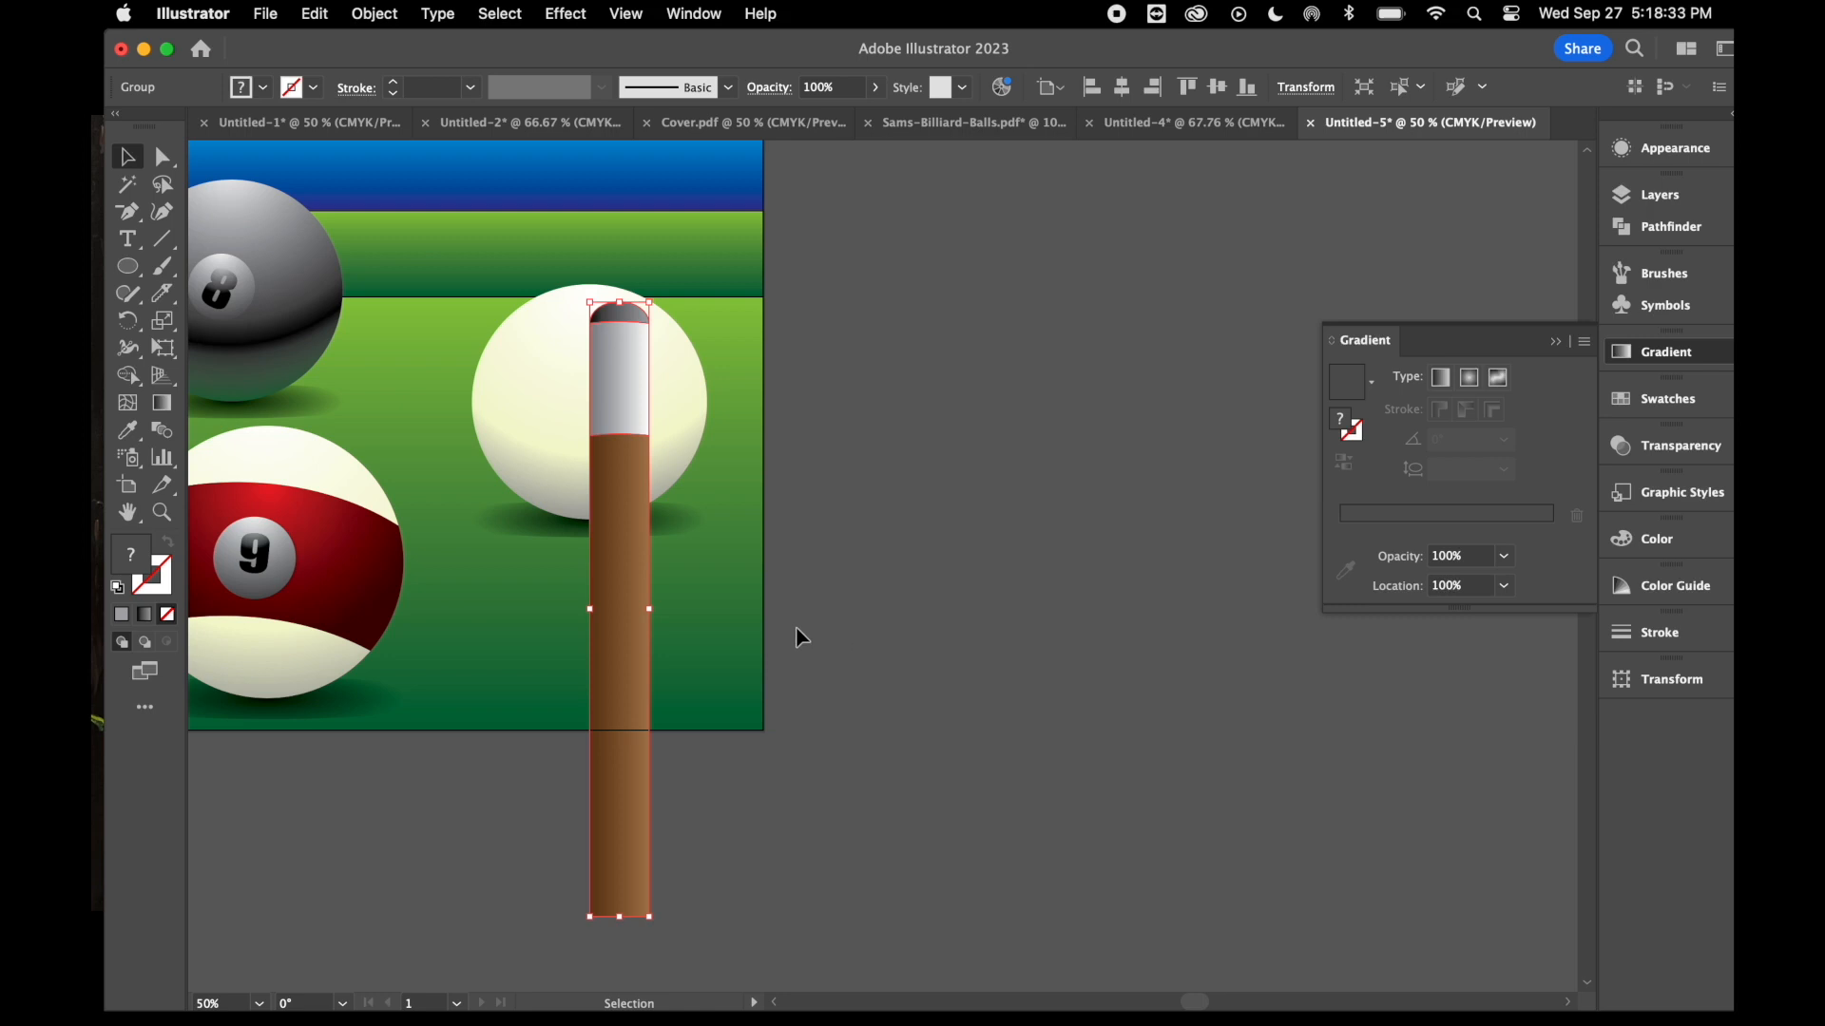
- Rotate the cue stick group diagonally and position its tip over the lower-right part of the white cue ball
drag(612, 657, 640, 700)
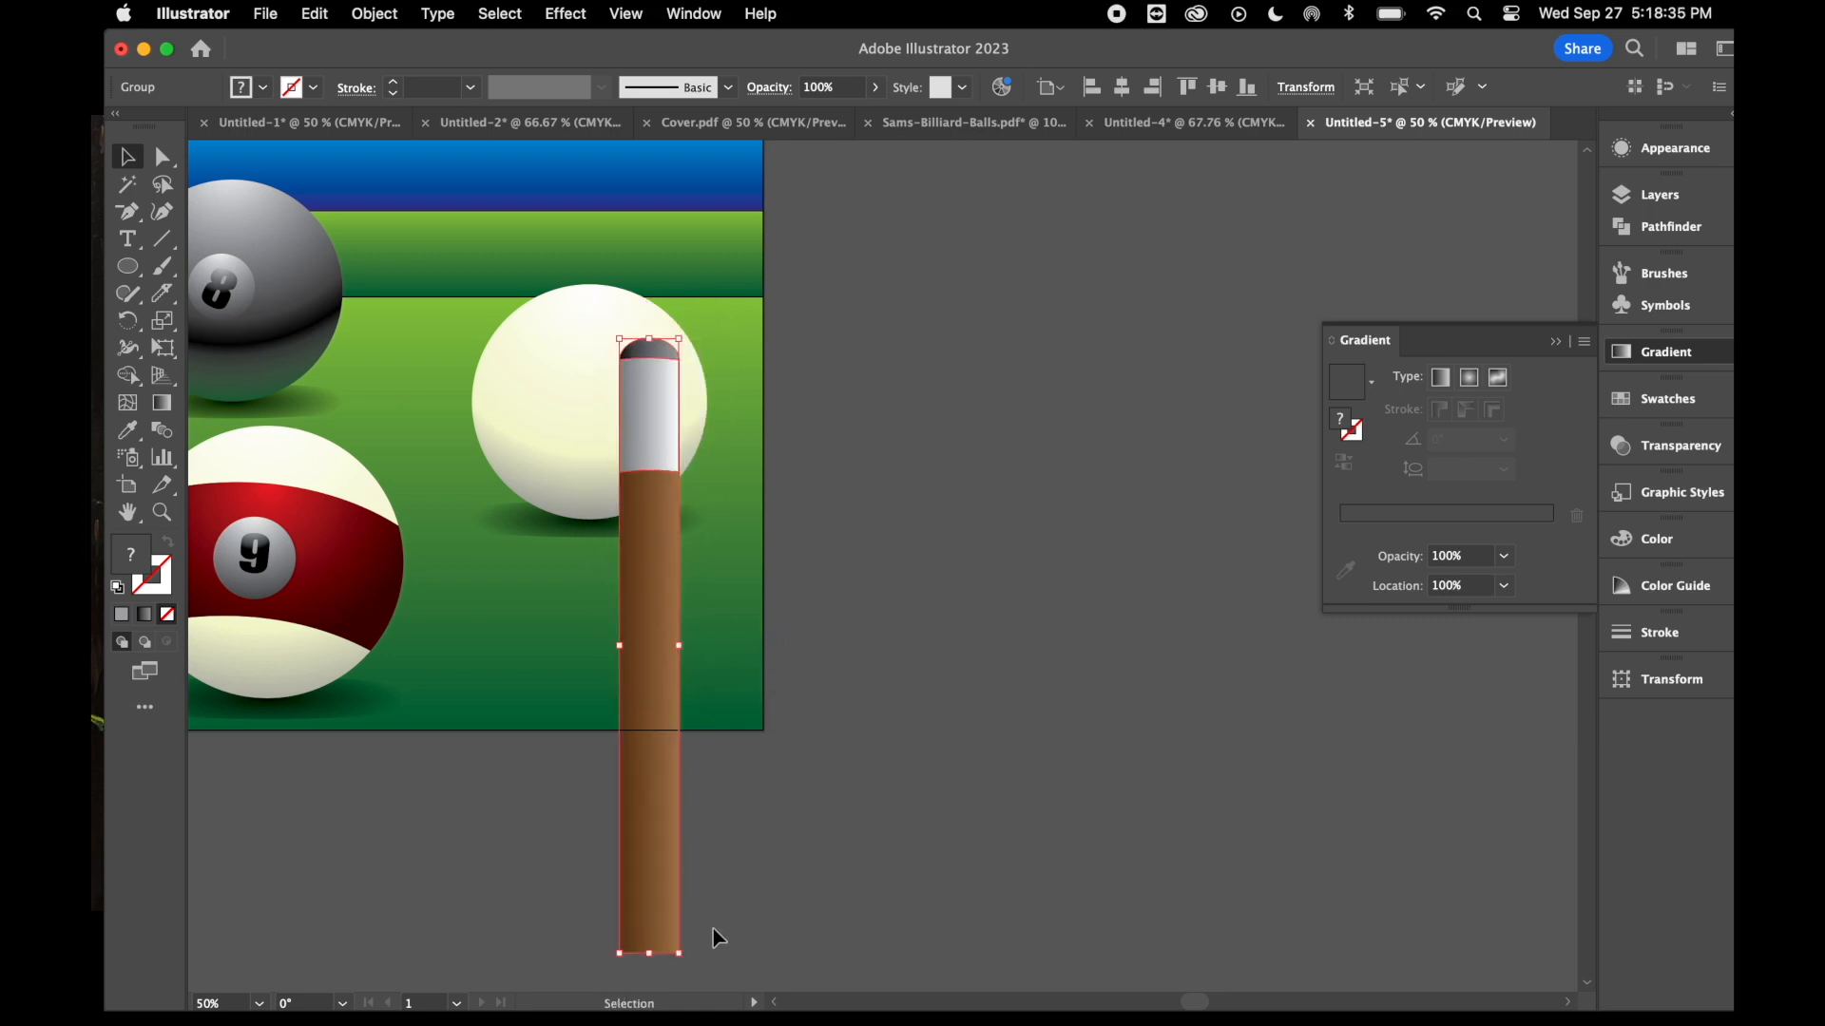
drag(690, 968, 929, 814)
drag(817, 781, 1057, 746)
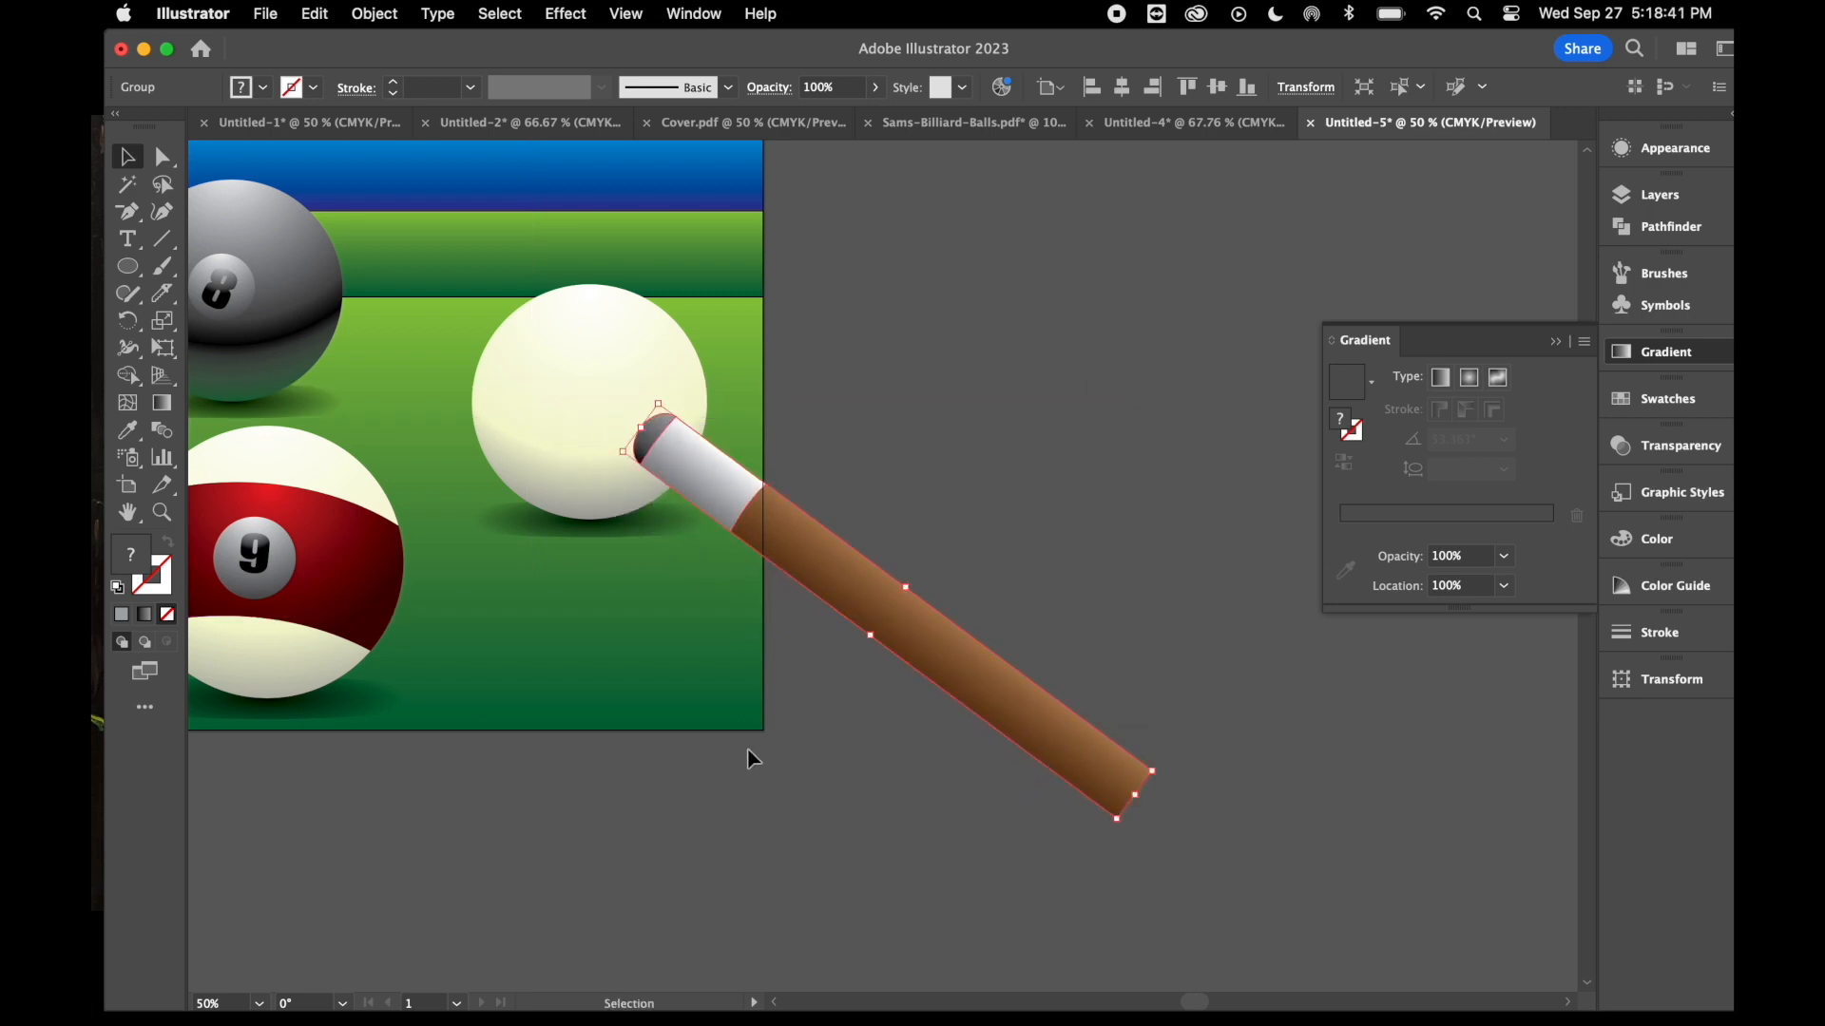
- Move the spare black-and-gray rounded bar beneath the cue stick and rotate it diagonally, slightly steeper than the stick
key(super+minus)
key(super+minus)
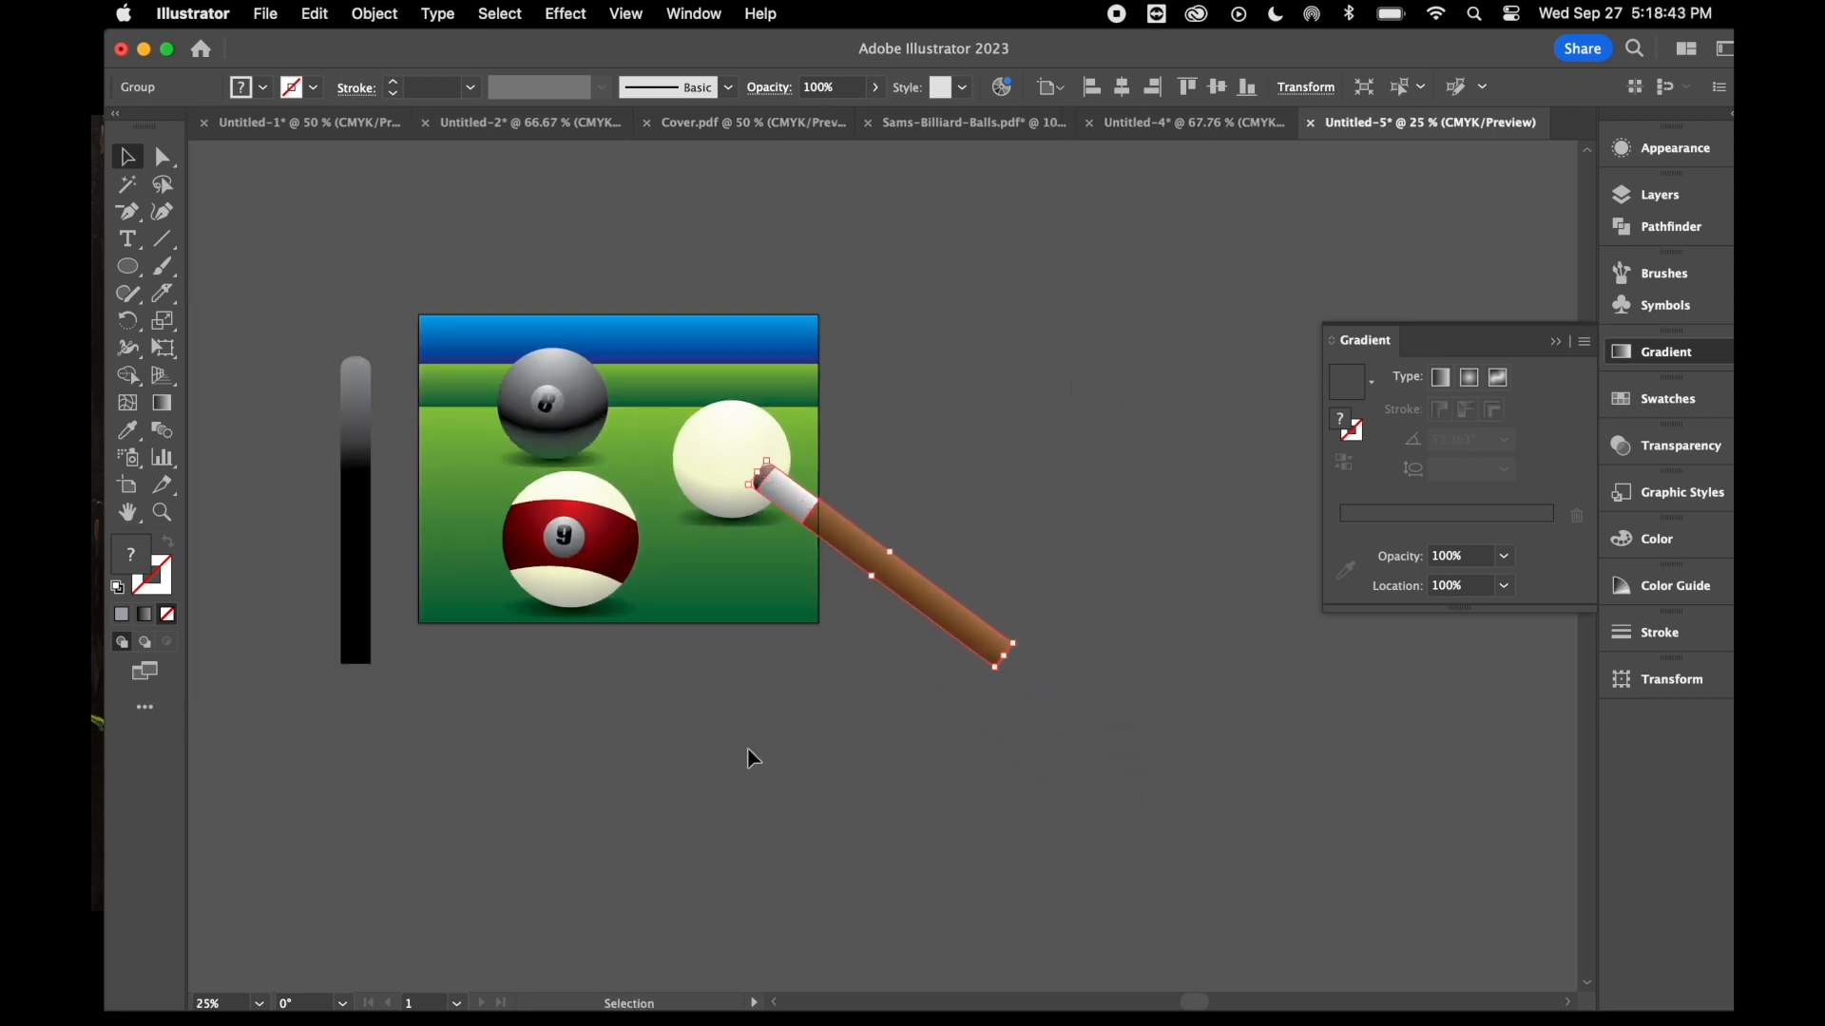
drag(357, 517, 763, 684)
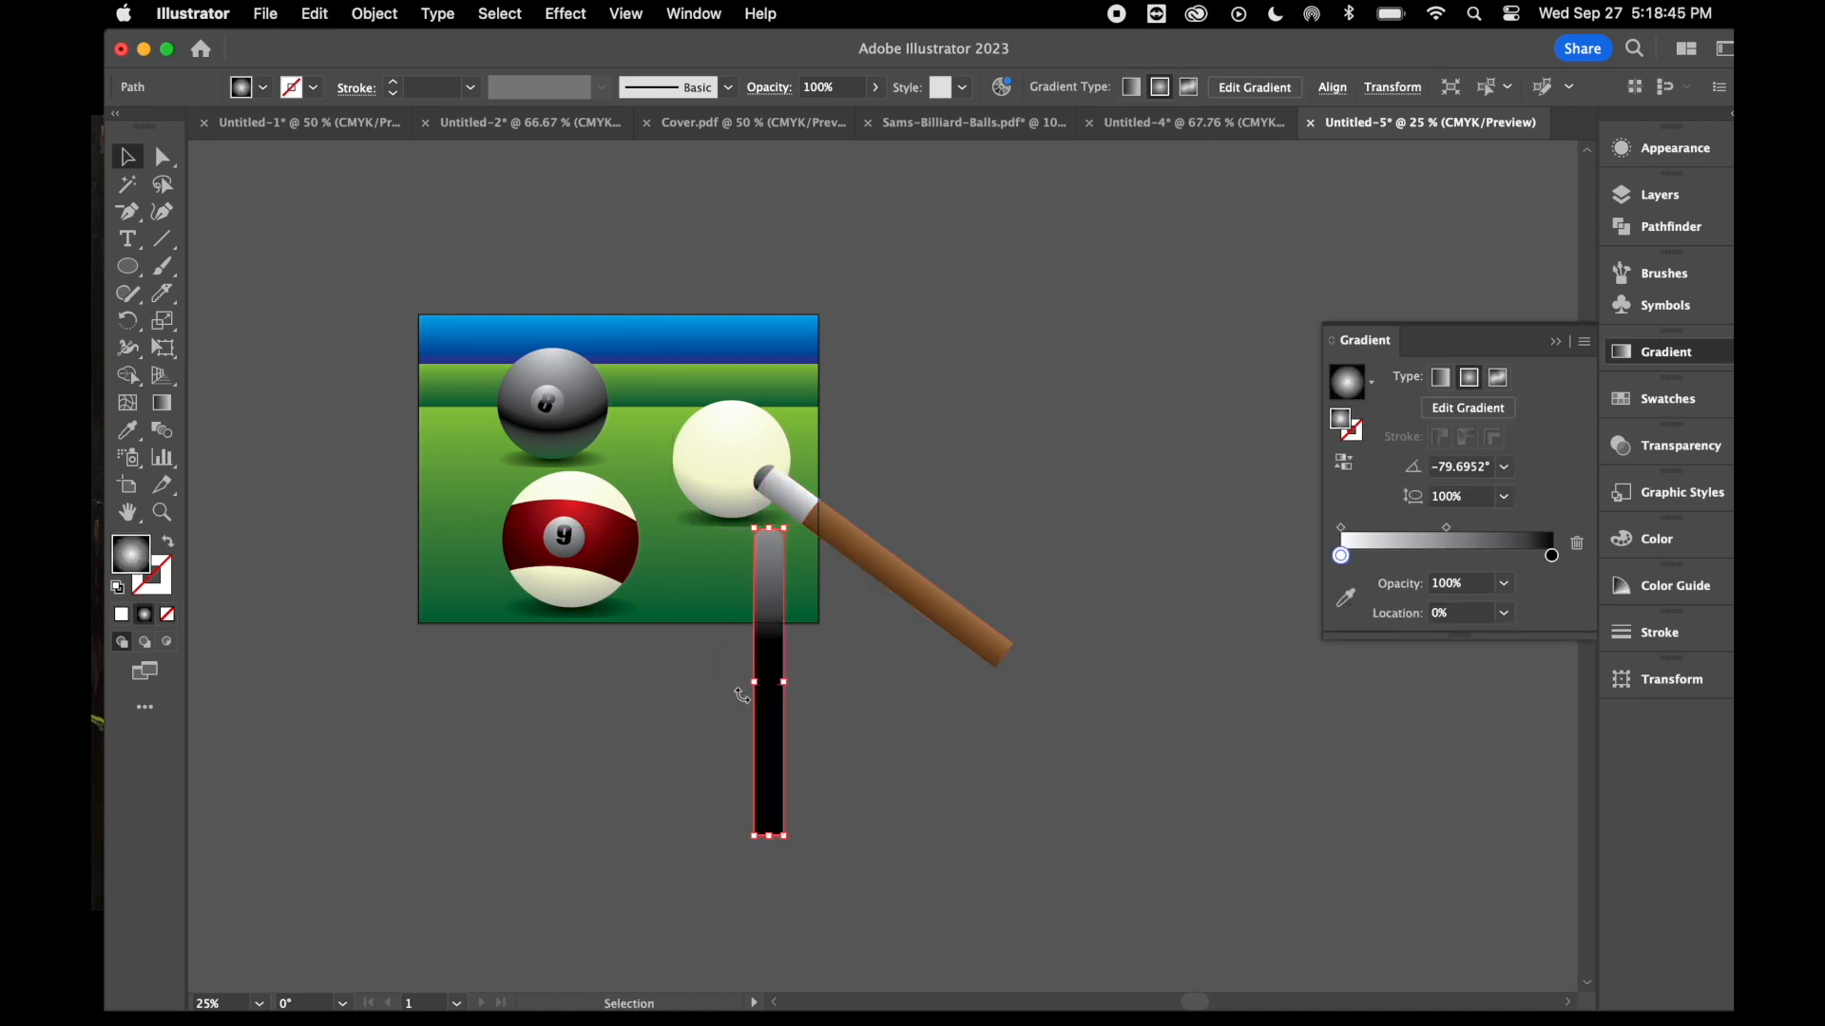
drag(788, 845, 931, 772)
drag(796, 731, 877, 668)
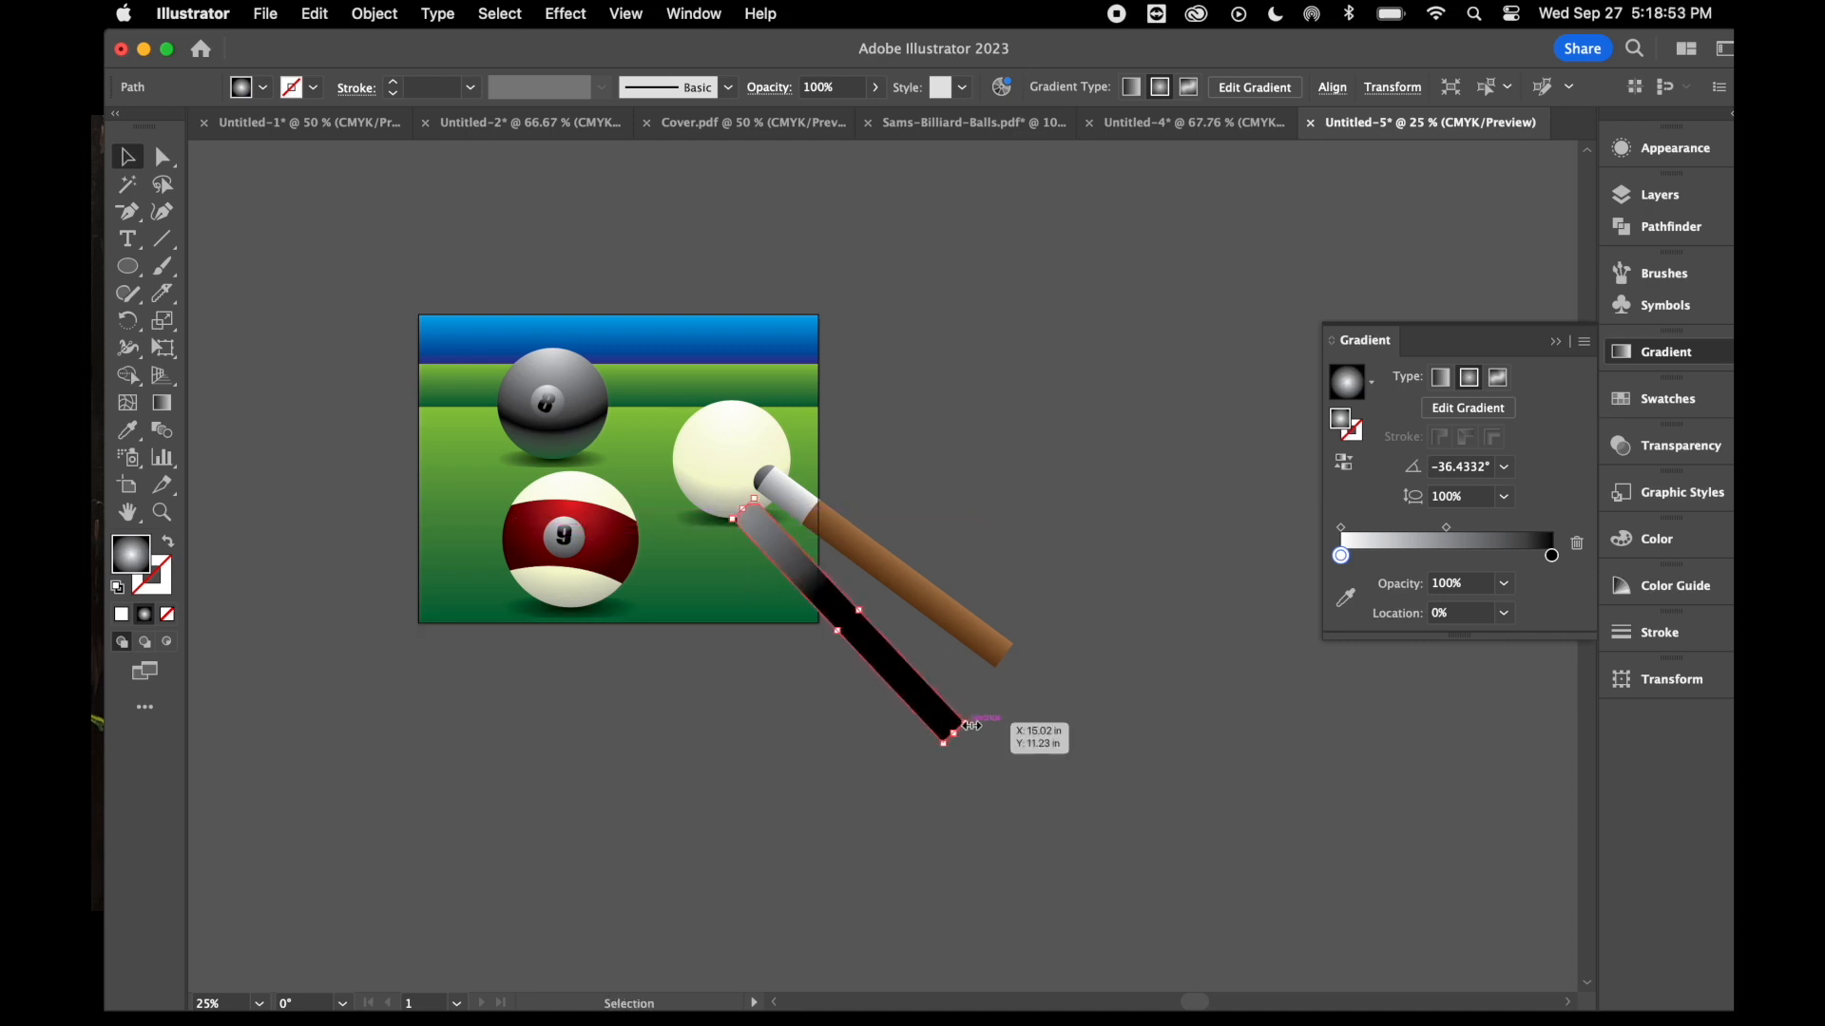
drag(964, 730, 919, 676)
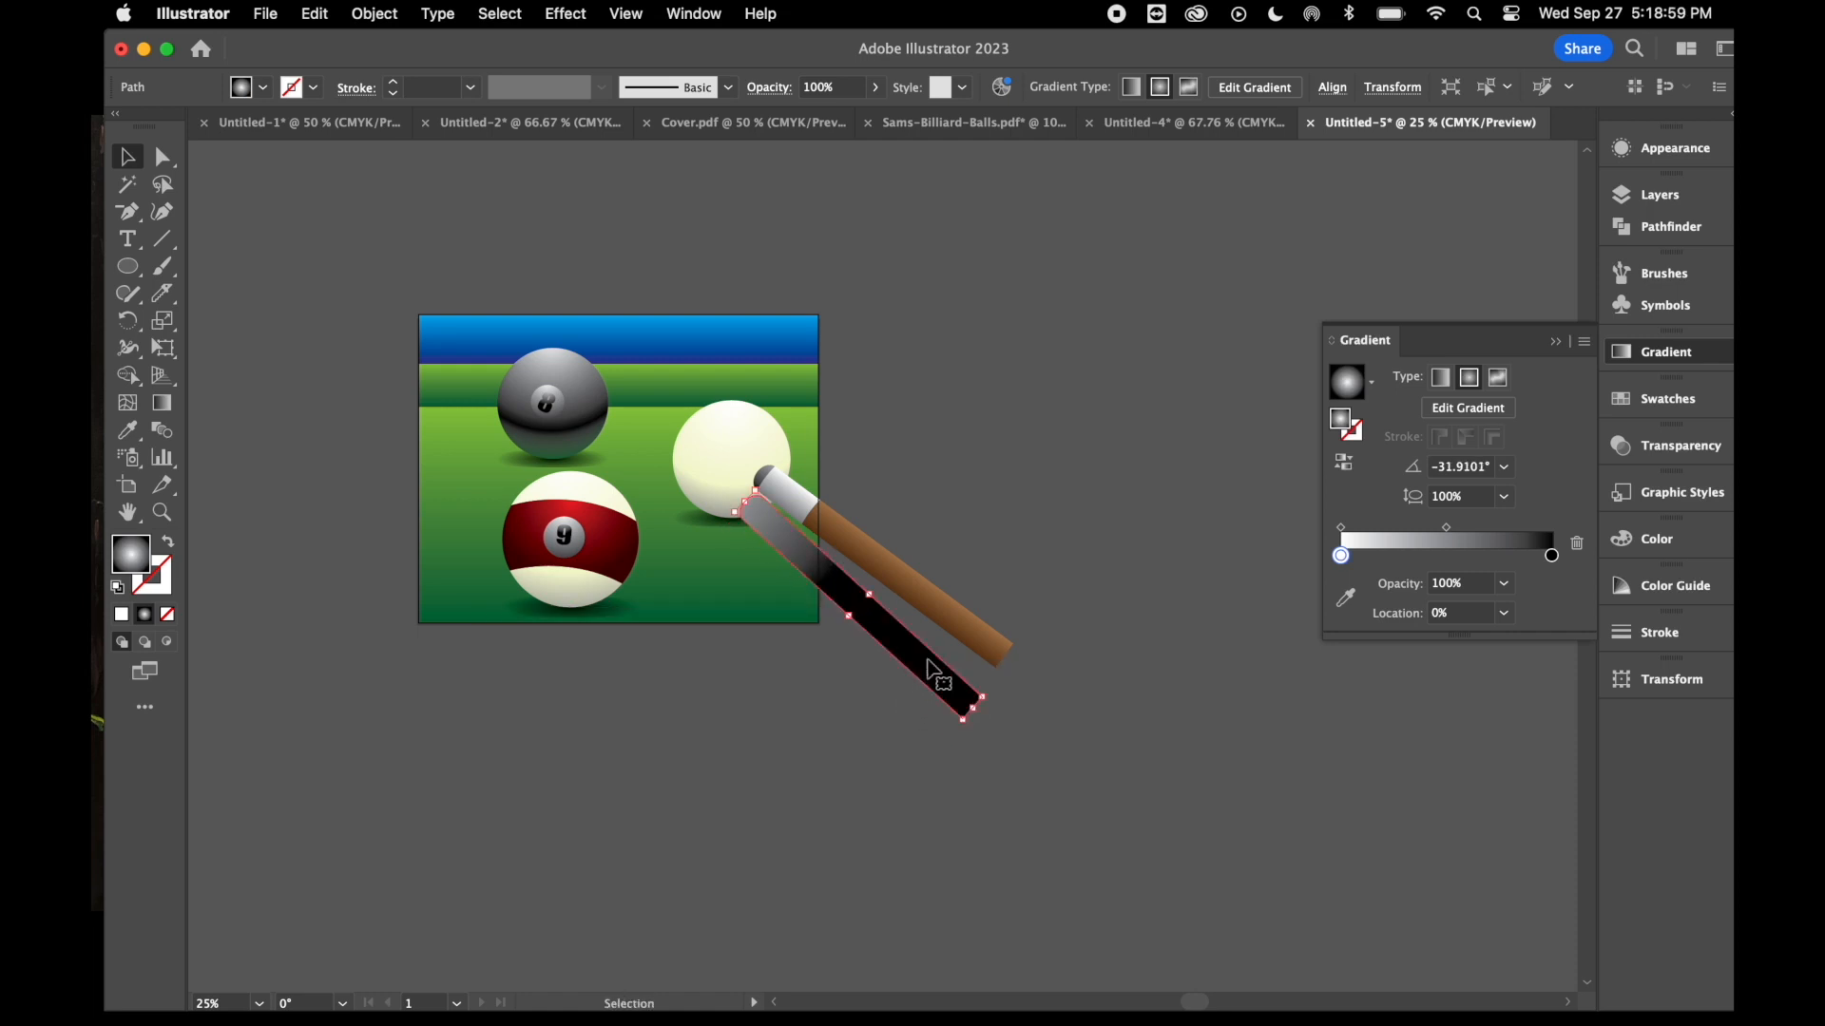
- Replace the rounded bar's gradient fill with a solid medium gray swatch
key(super+equal)
key(super+equal)
key(super+equal)
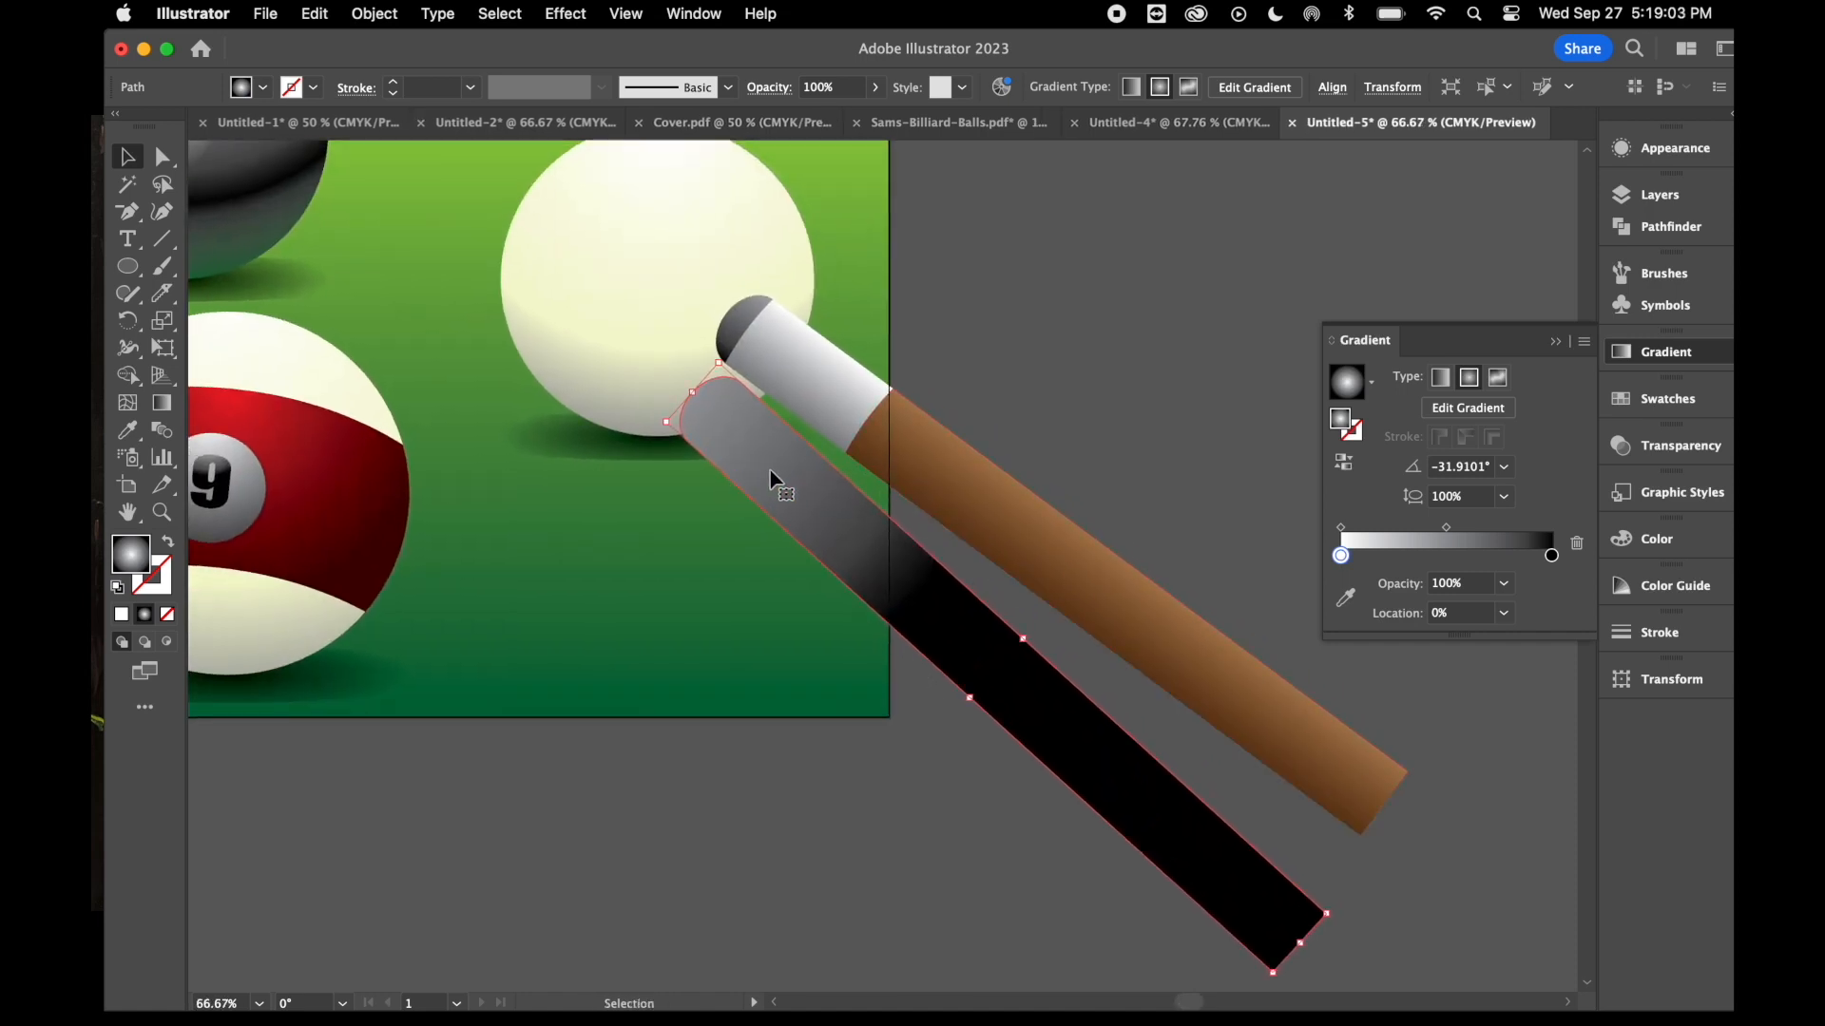
click(1644, 404)
scroll(1426, 471, down, 3)
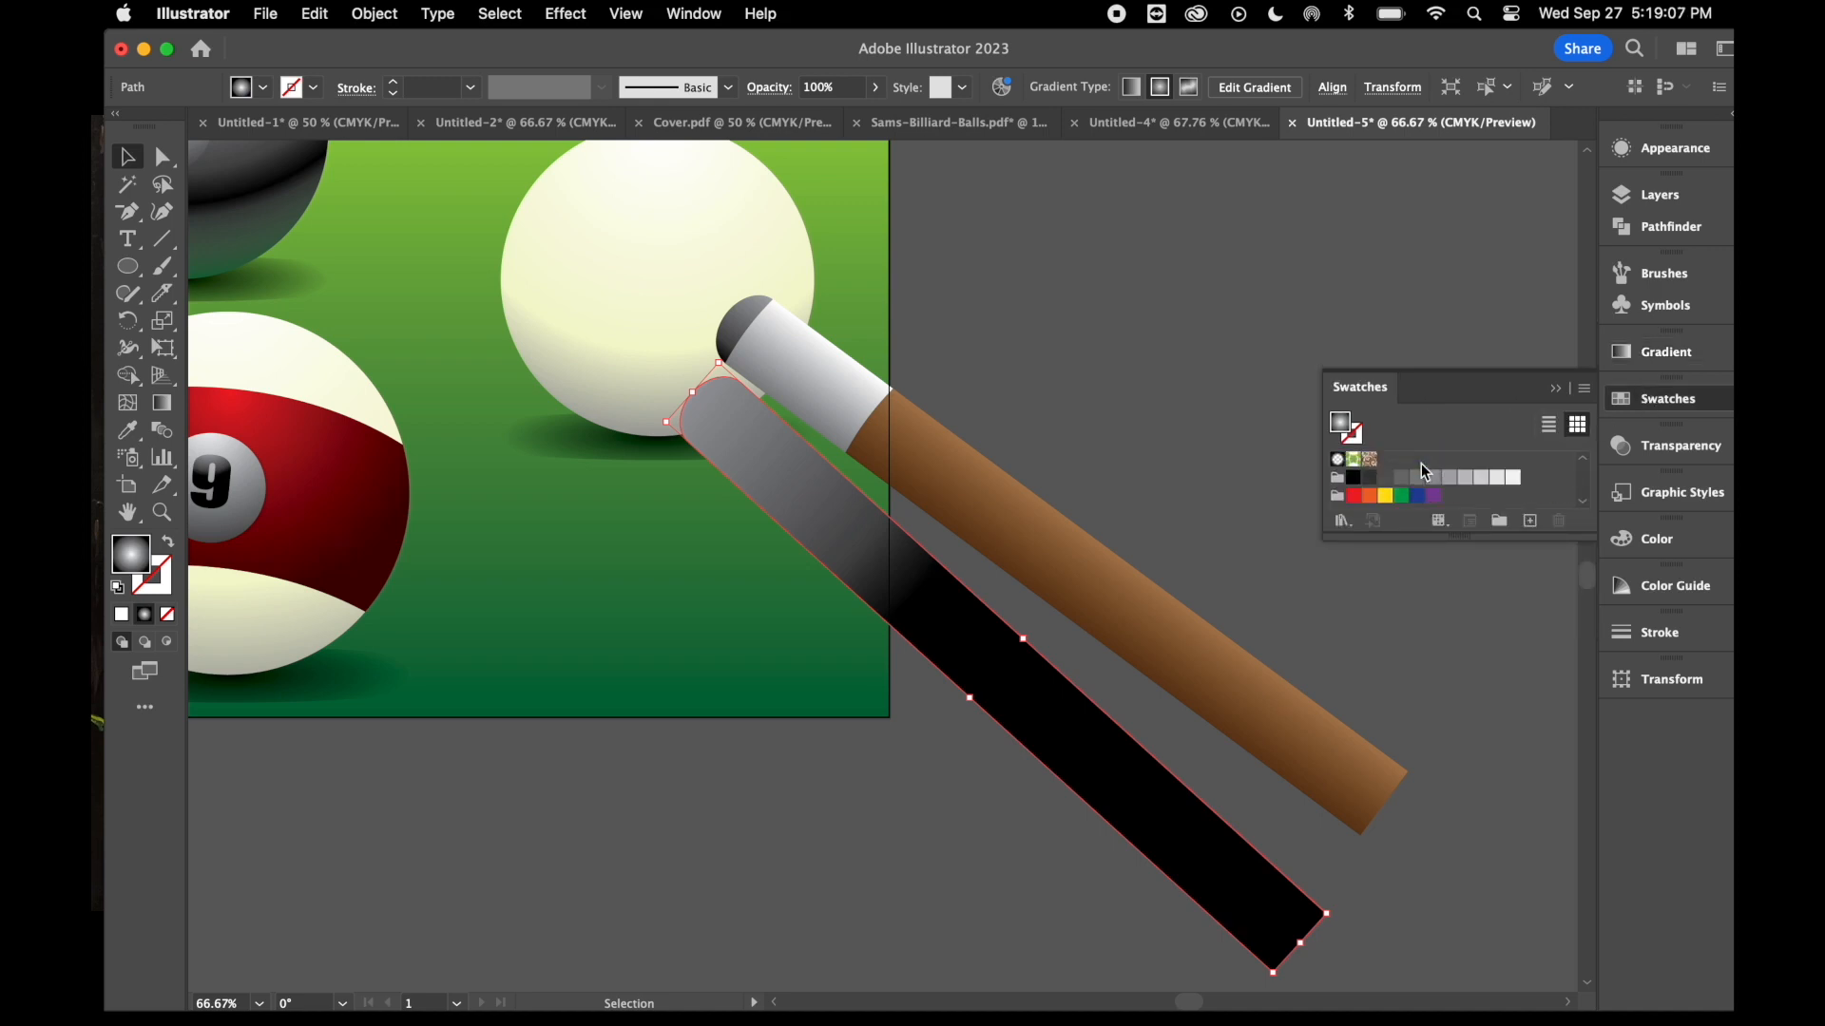
click(1433, 477)
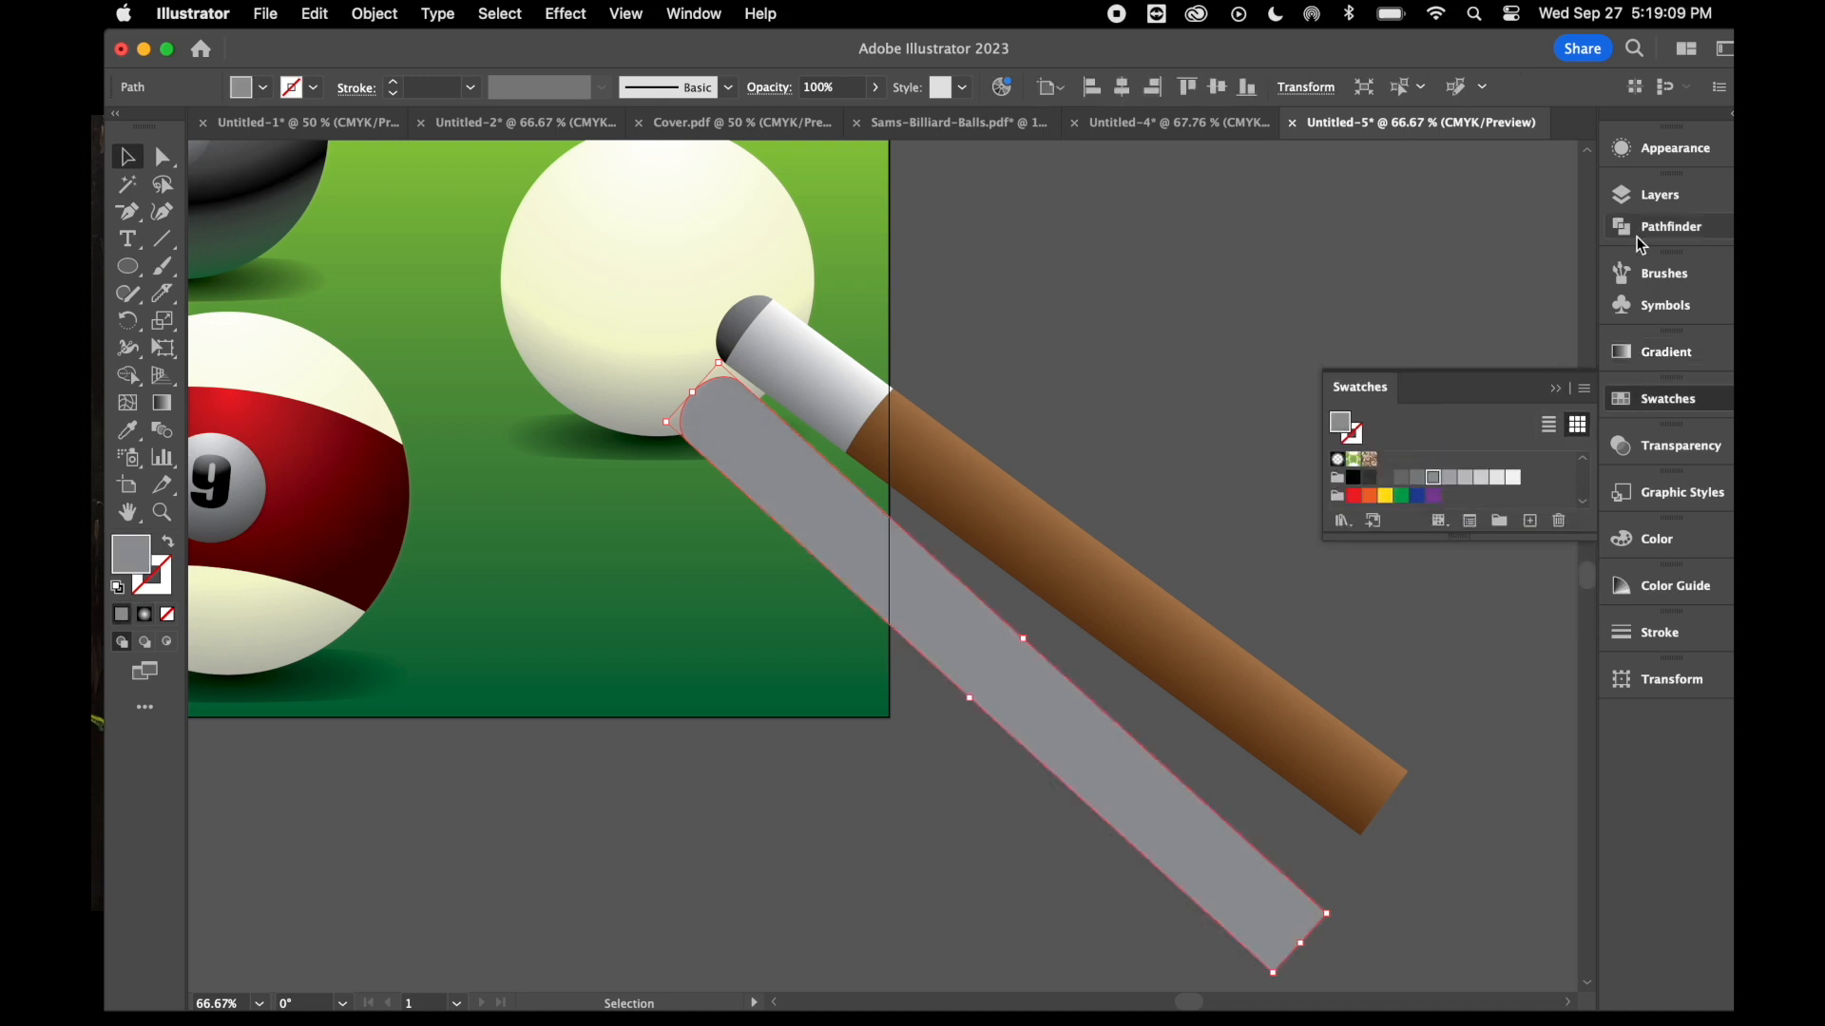
- Set the gray bar's blending mode to Multiply so it acts as the cue stick's shadow, and deselect it
click(1666, 450)
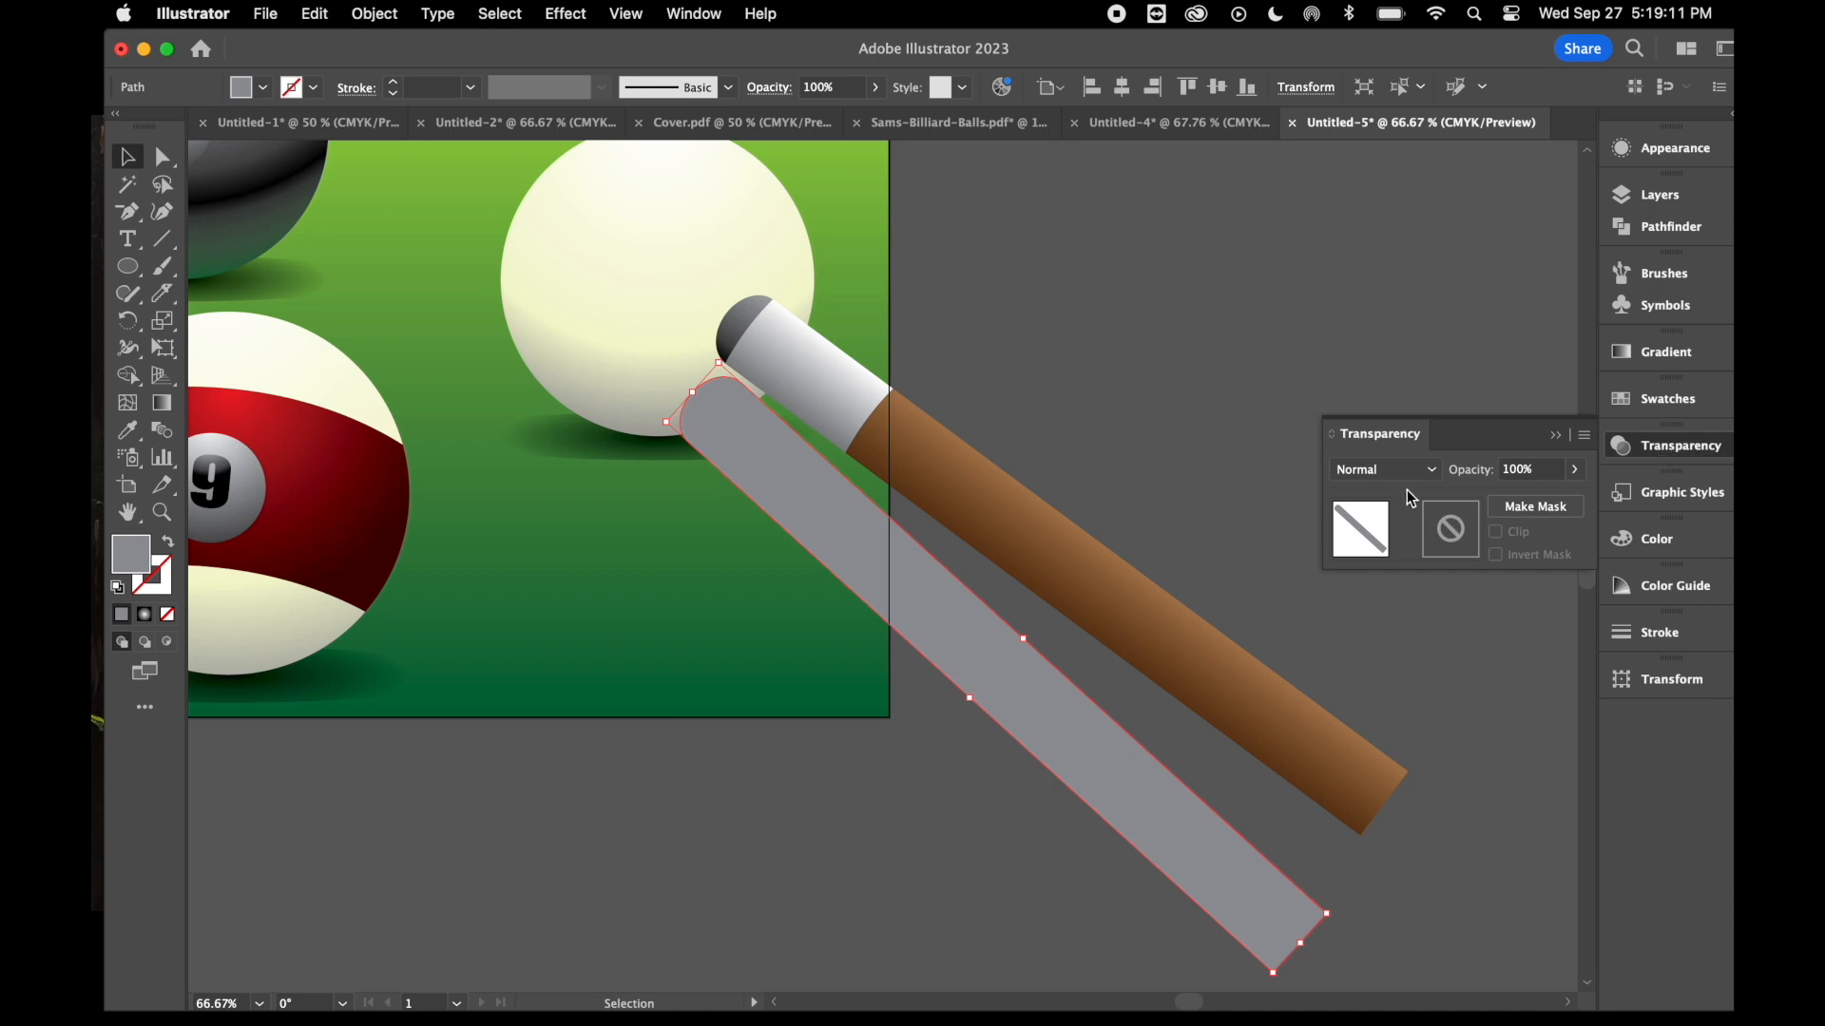
click(1437, 473)
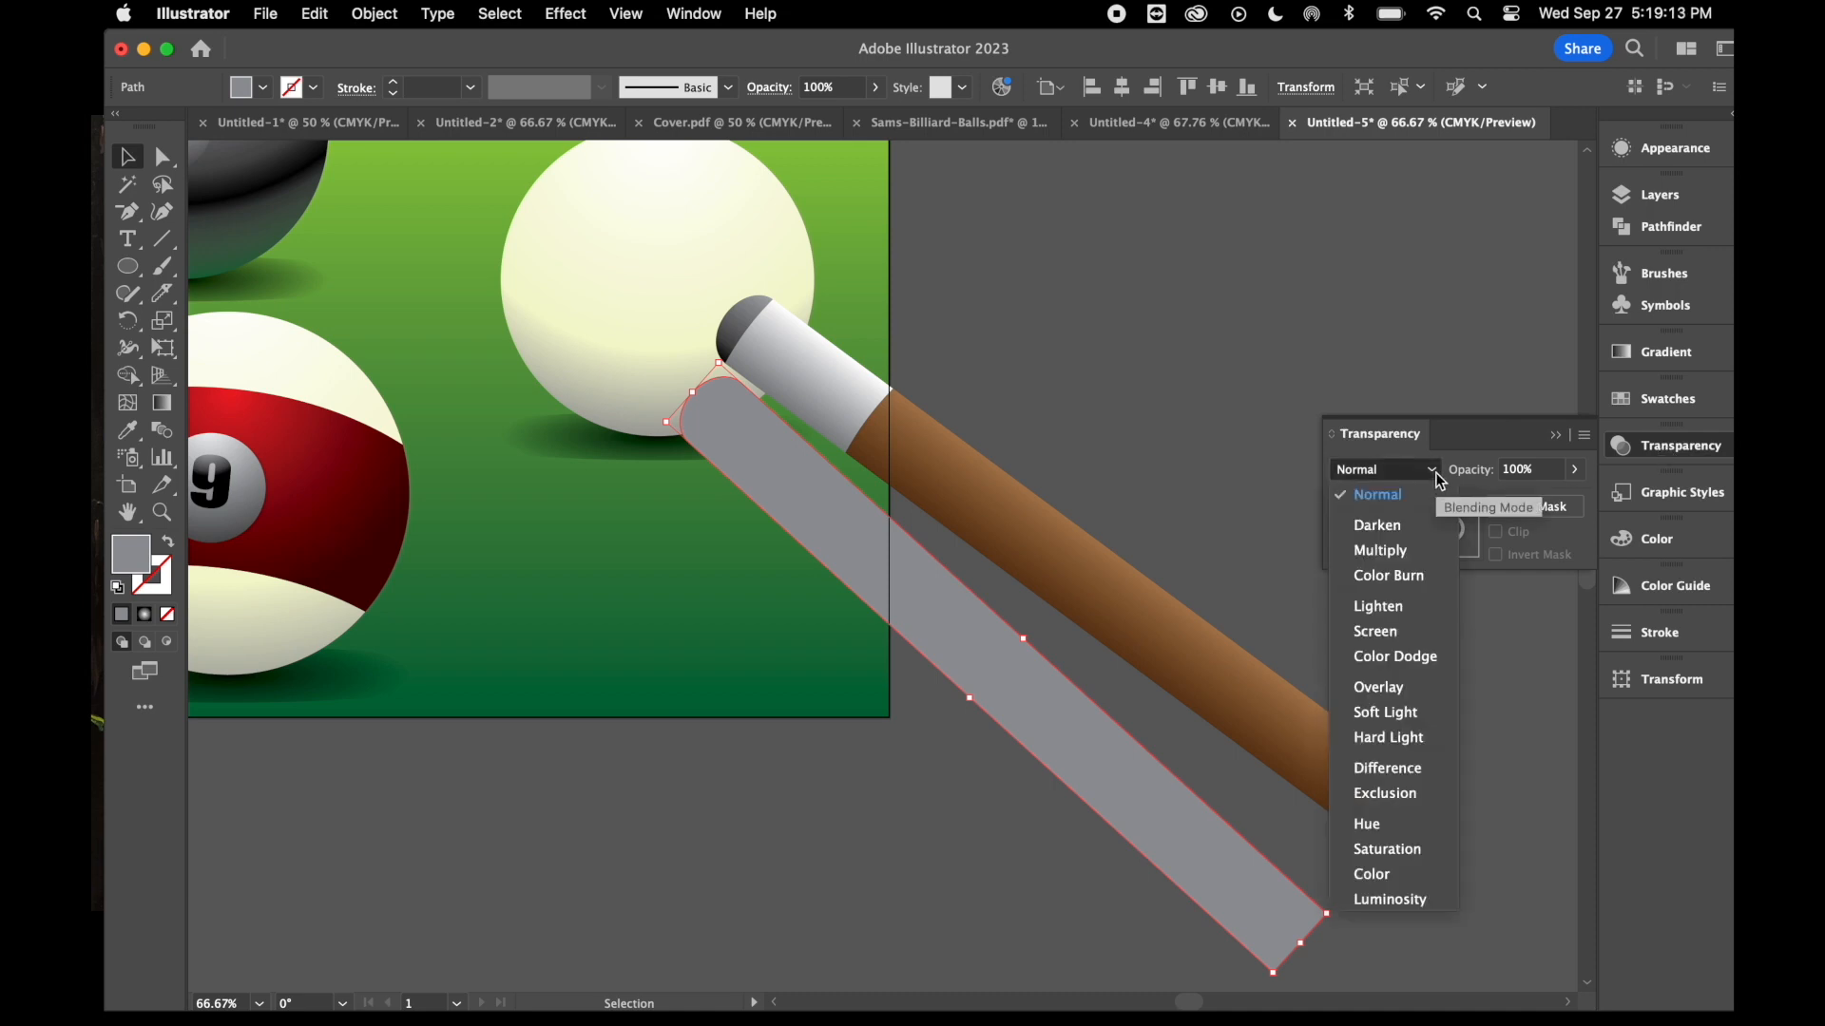
click(1405, 559)
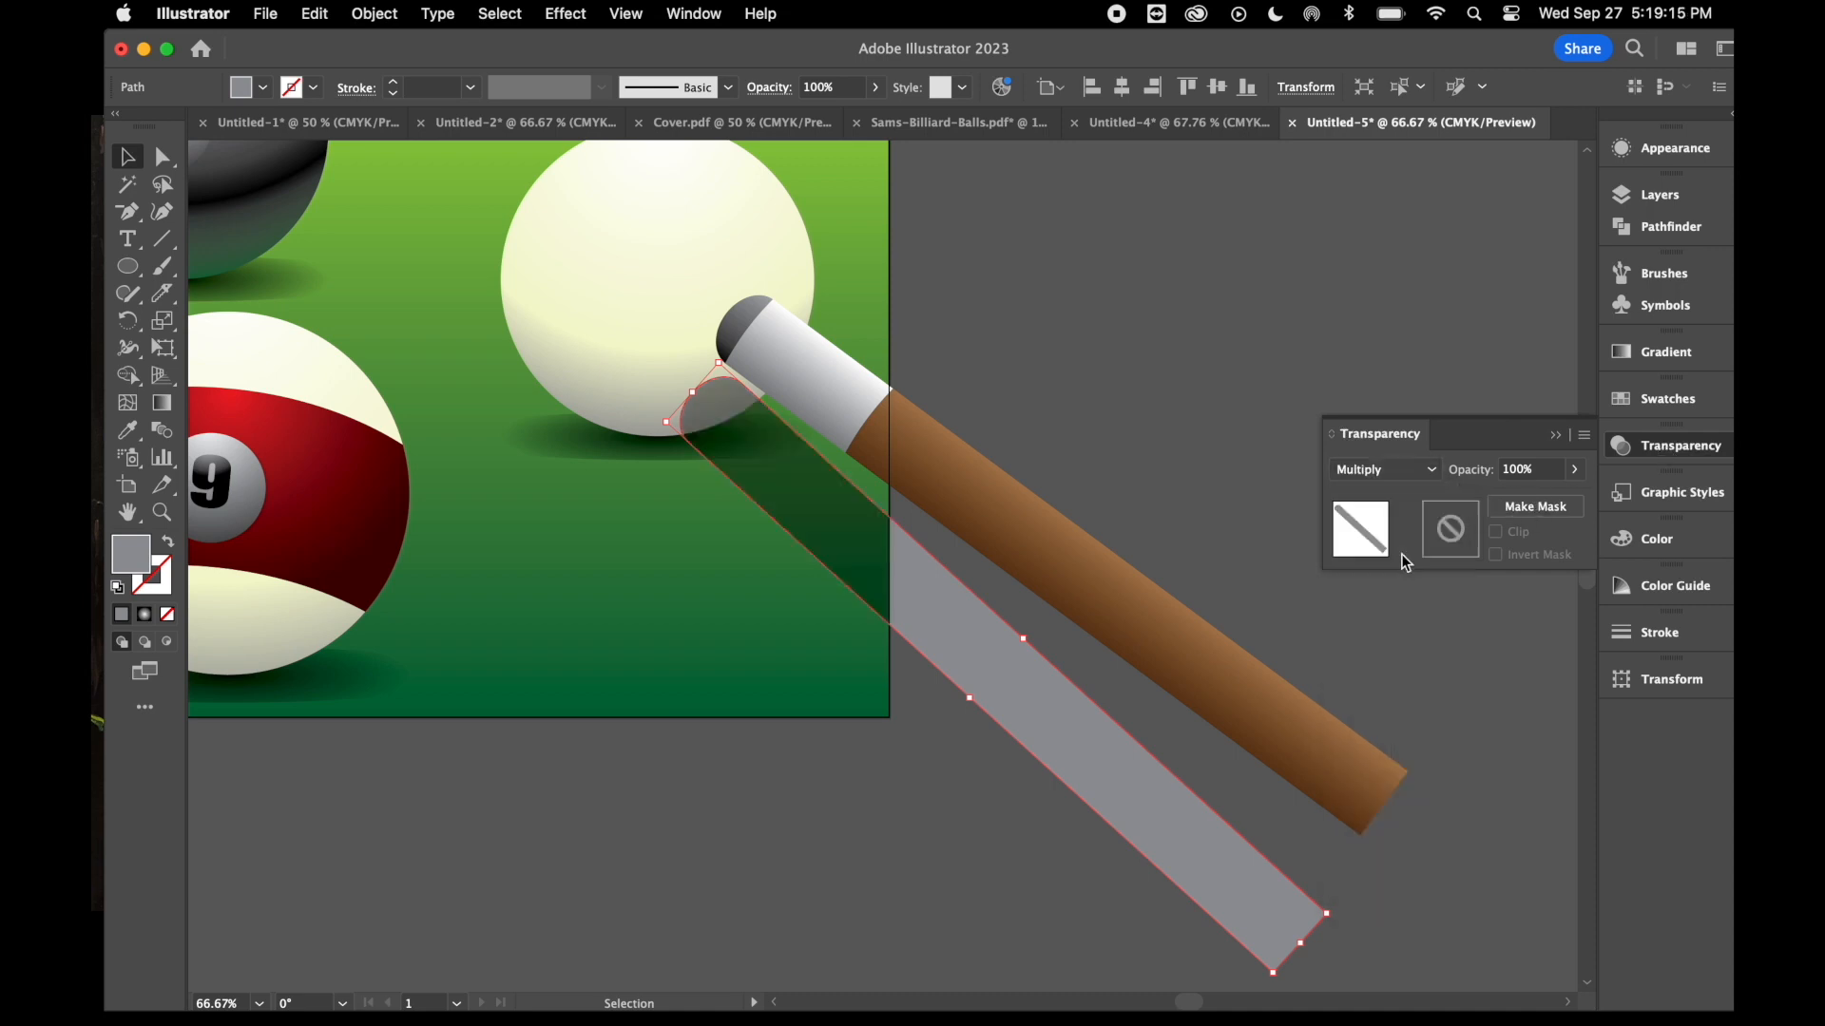
click(1184, 385)
- Display the billiard scene in full-screen presentation mode to check the artwork cropped to the artboard
scroll(1127, 372, up, 2)
scroll(1128, 373, left, 3)
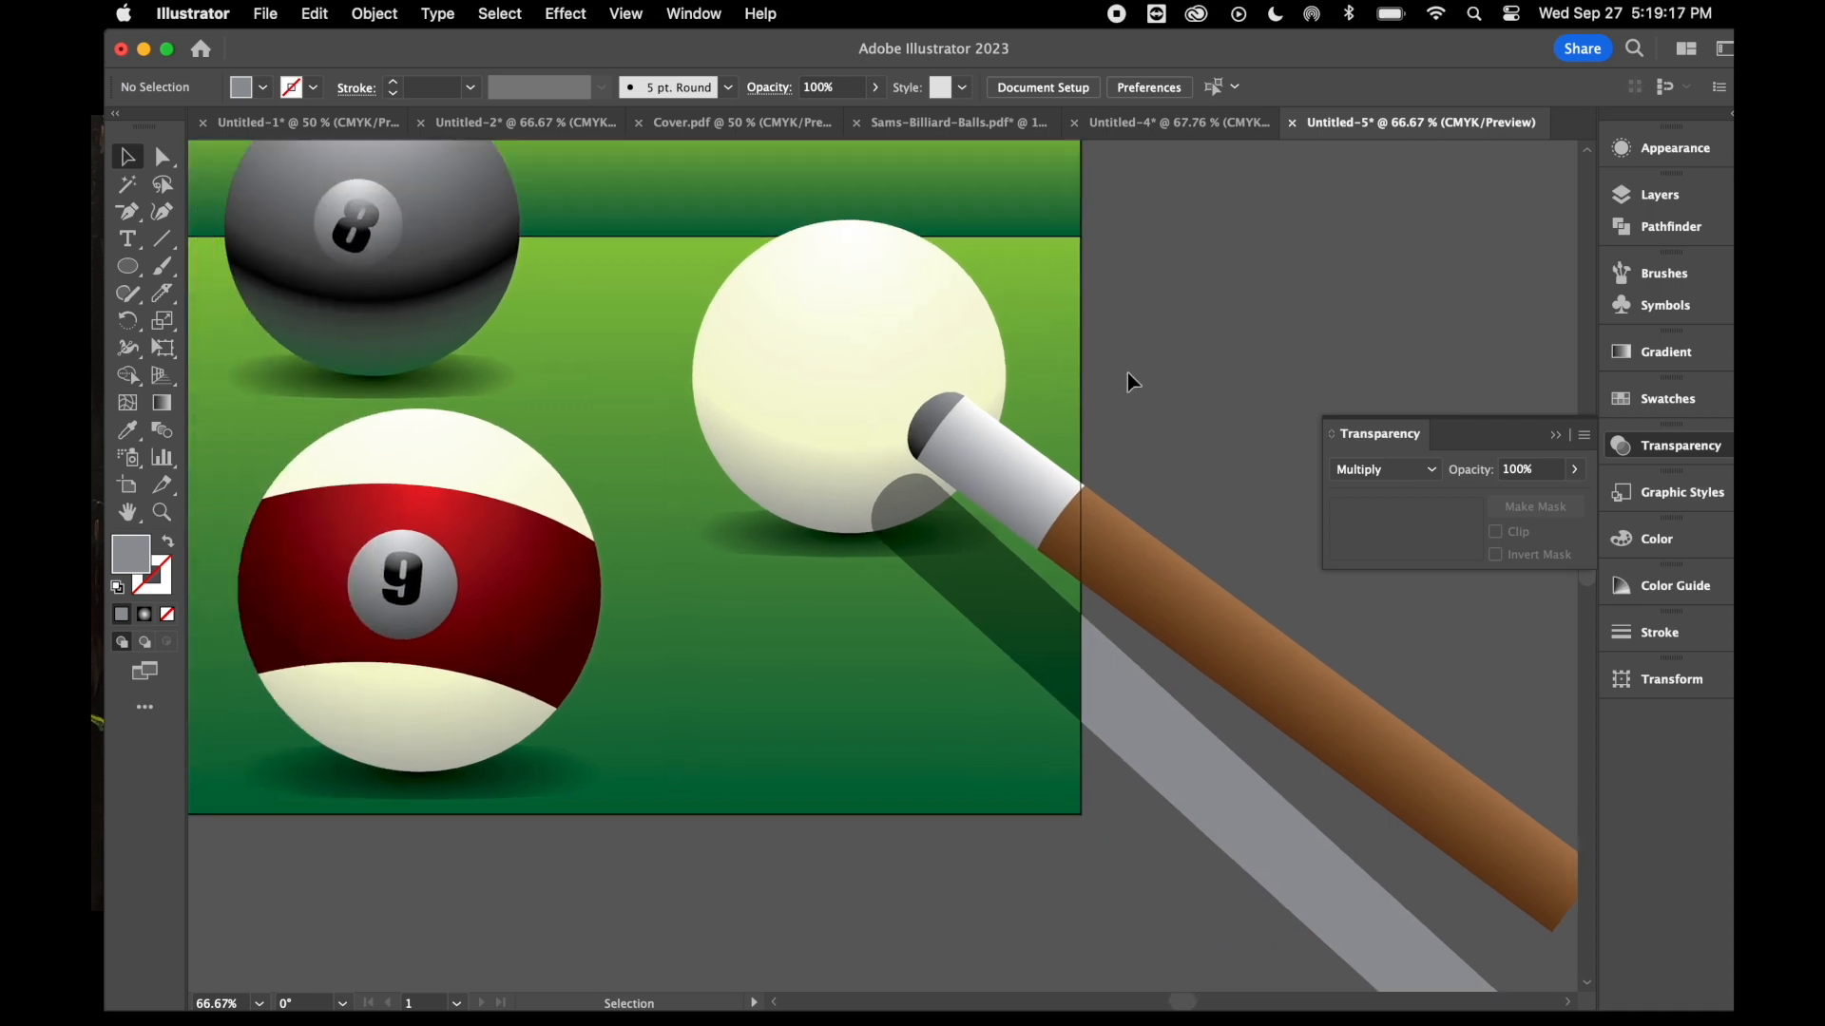
scroll(1127, 373, up, 2)
scroll(1131, 373, left, 3)
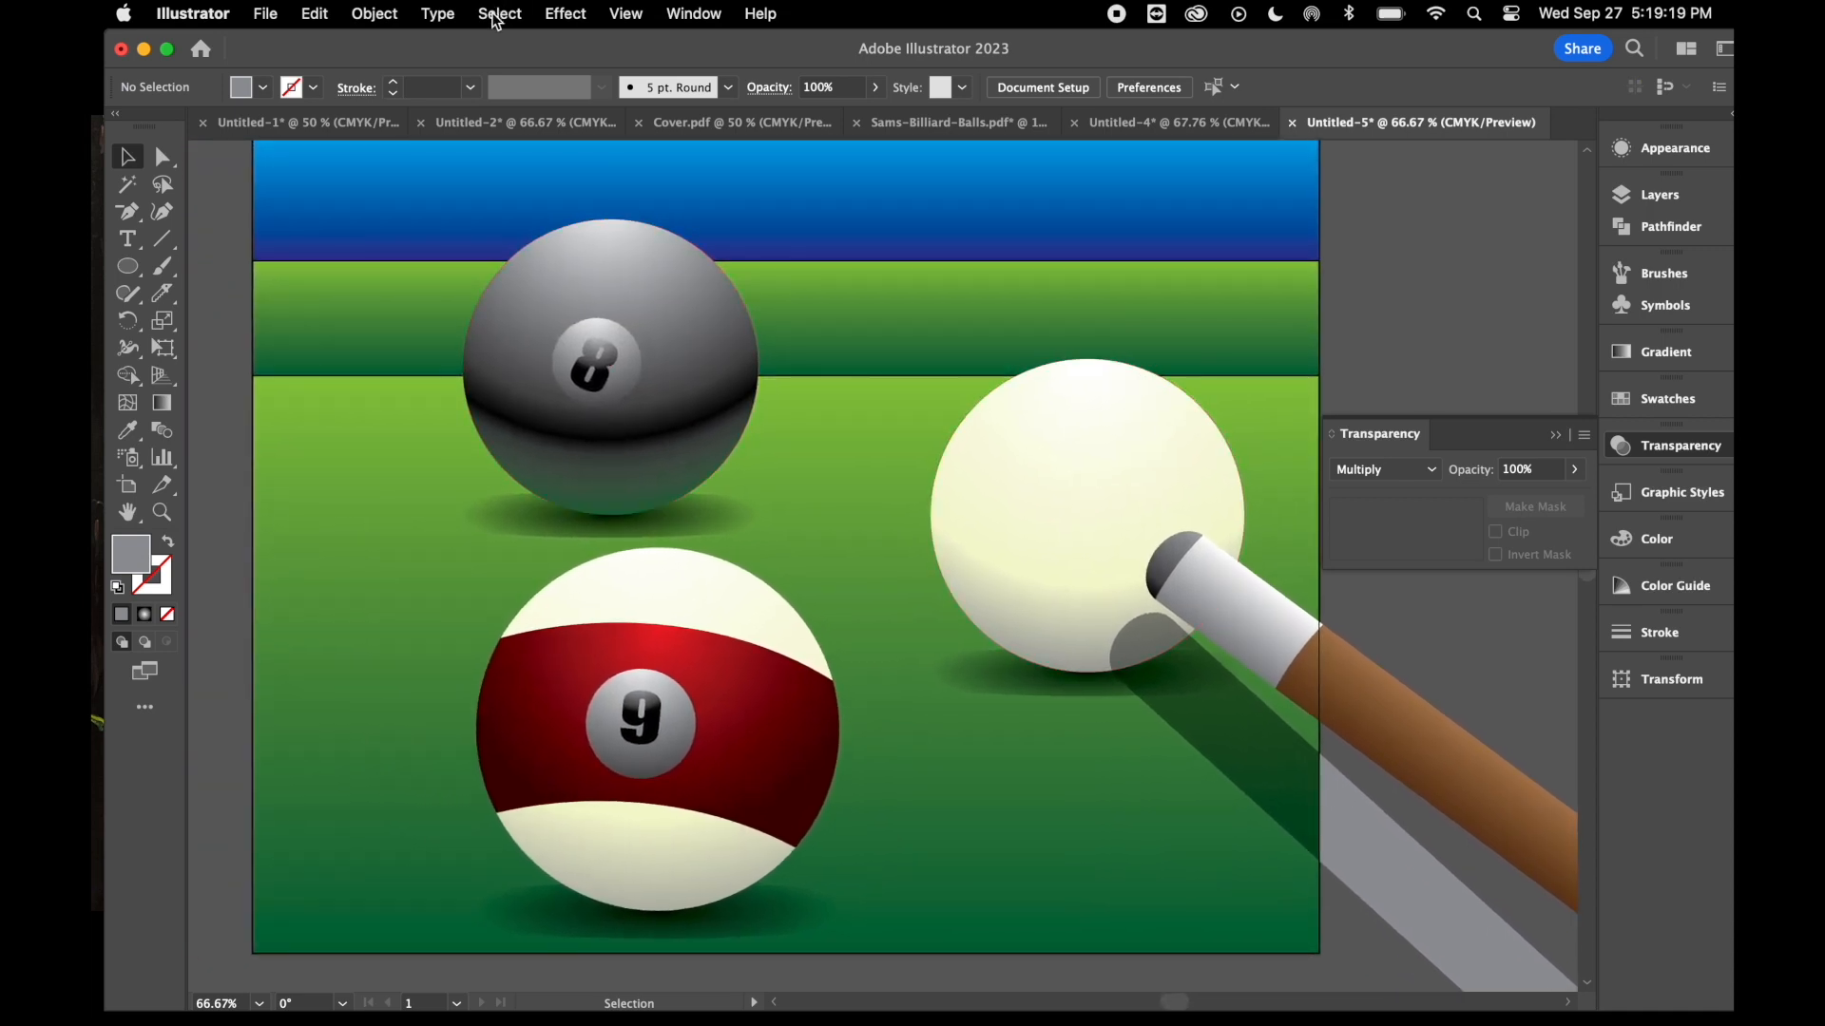
key(shift+f)
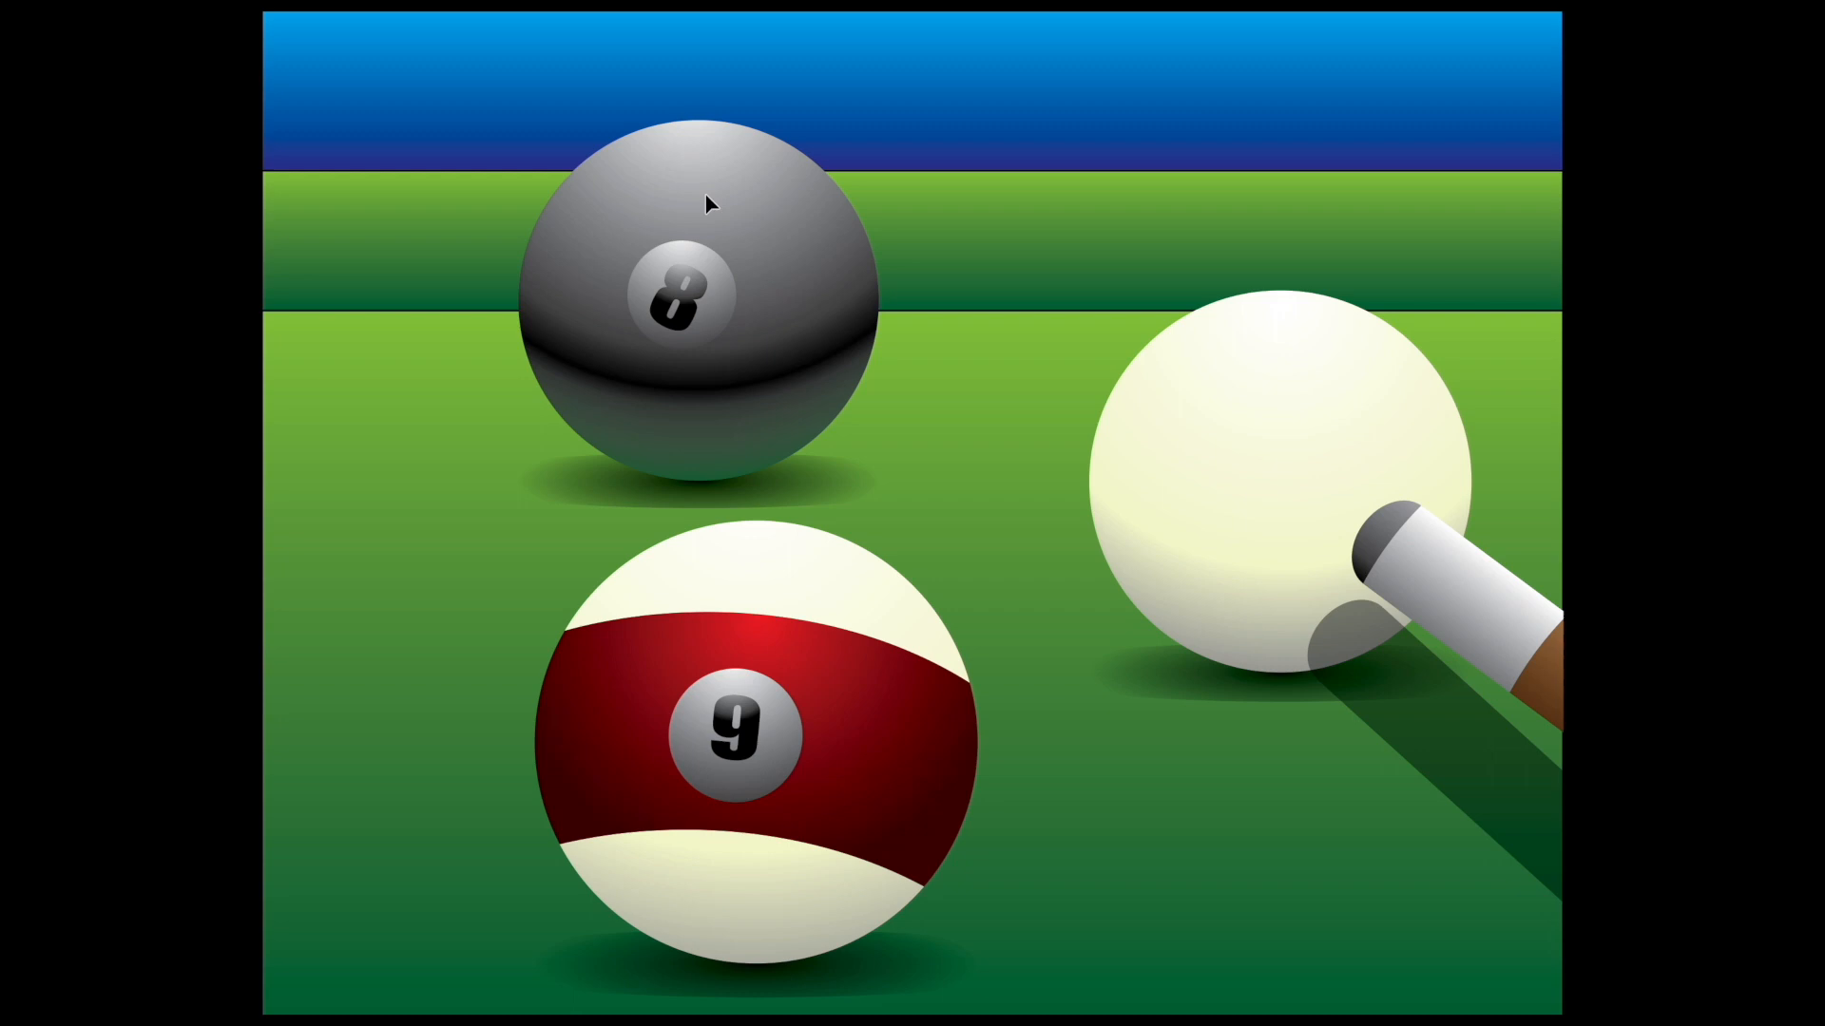